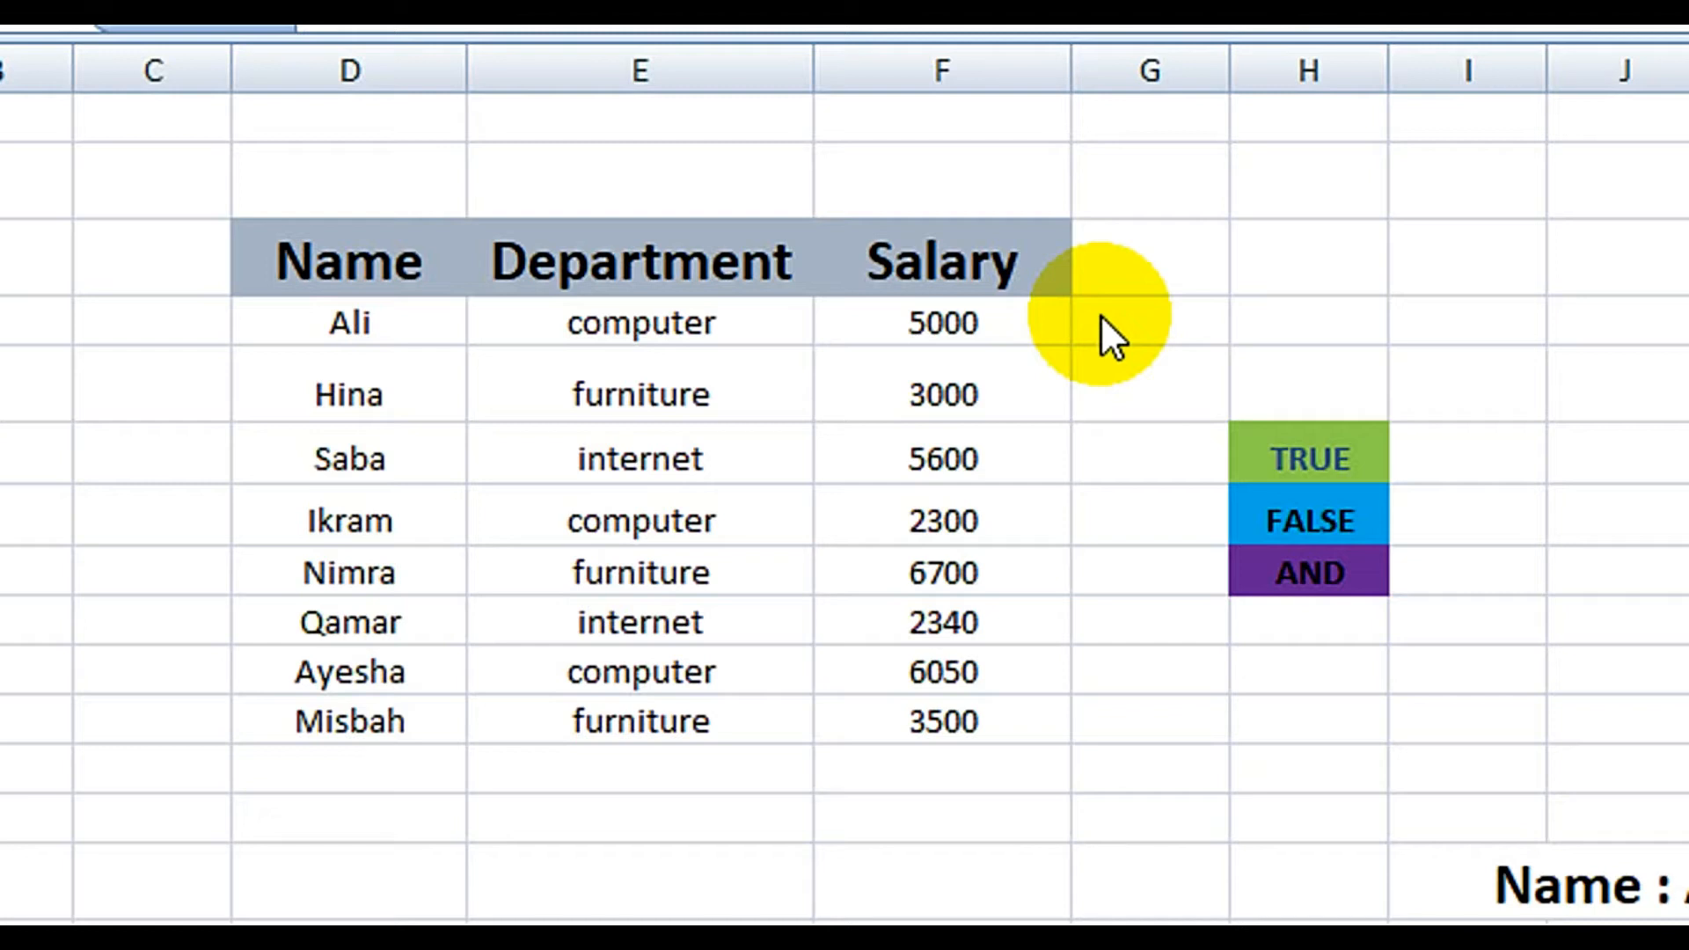
# Step: Enter the formula =IF(F4>3000,1,0) in cell G4, beside the first salary
pyautogui.doubleClick(1100, 314)
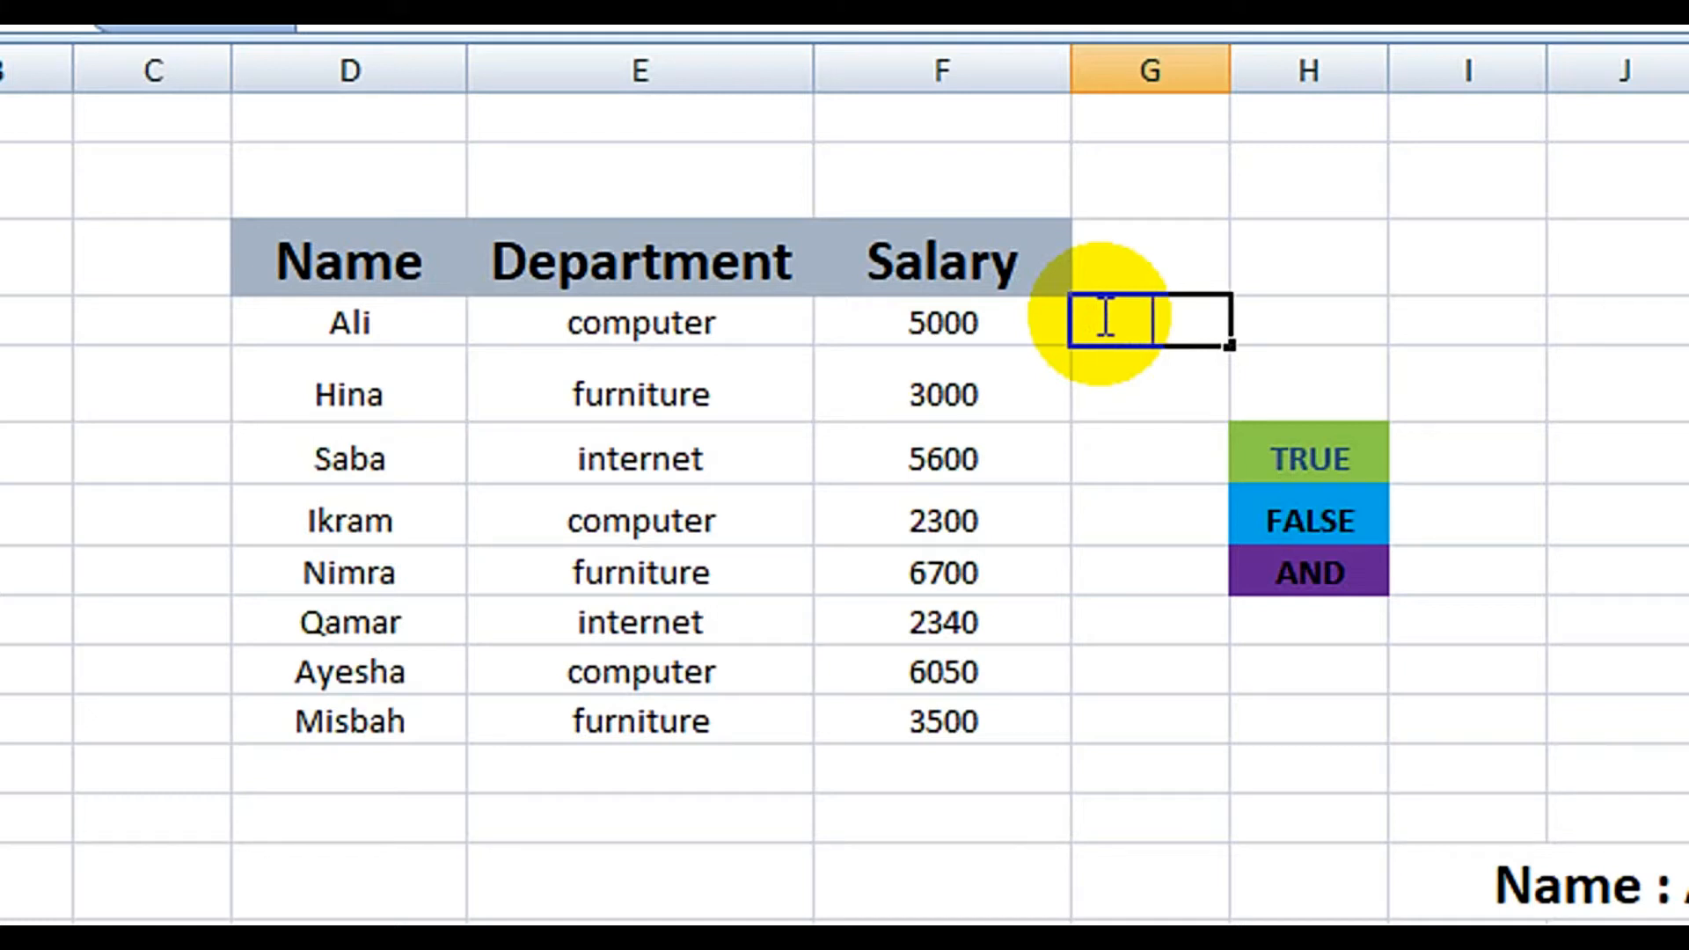
pyautogui.write('=if')
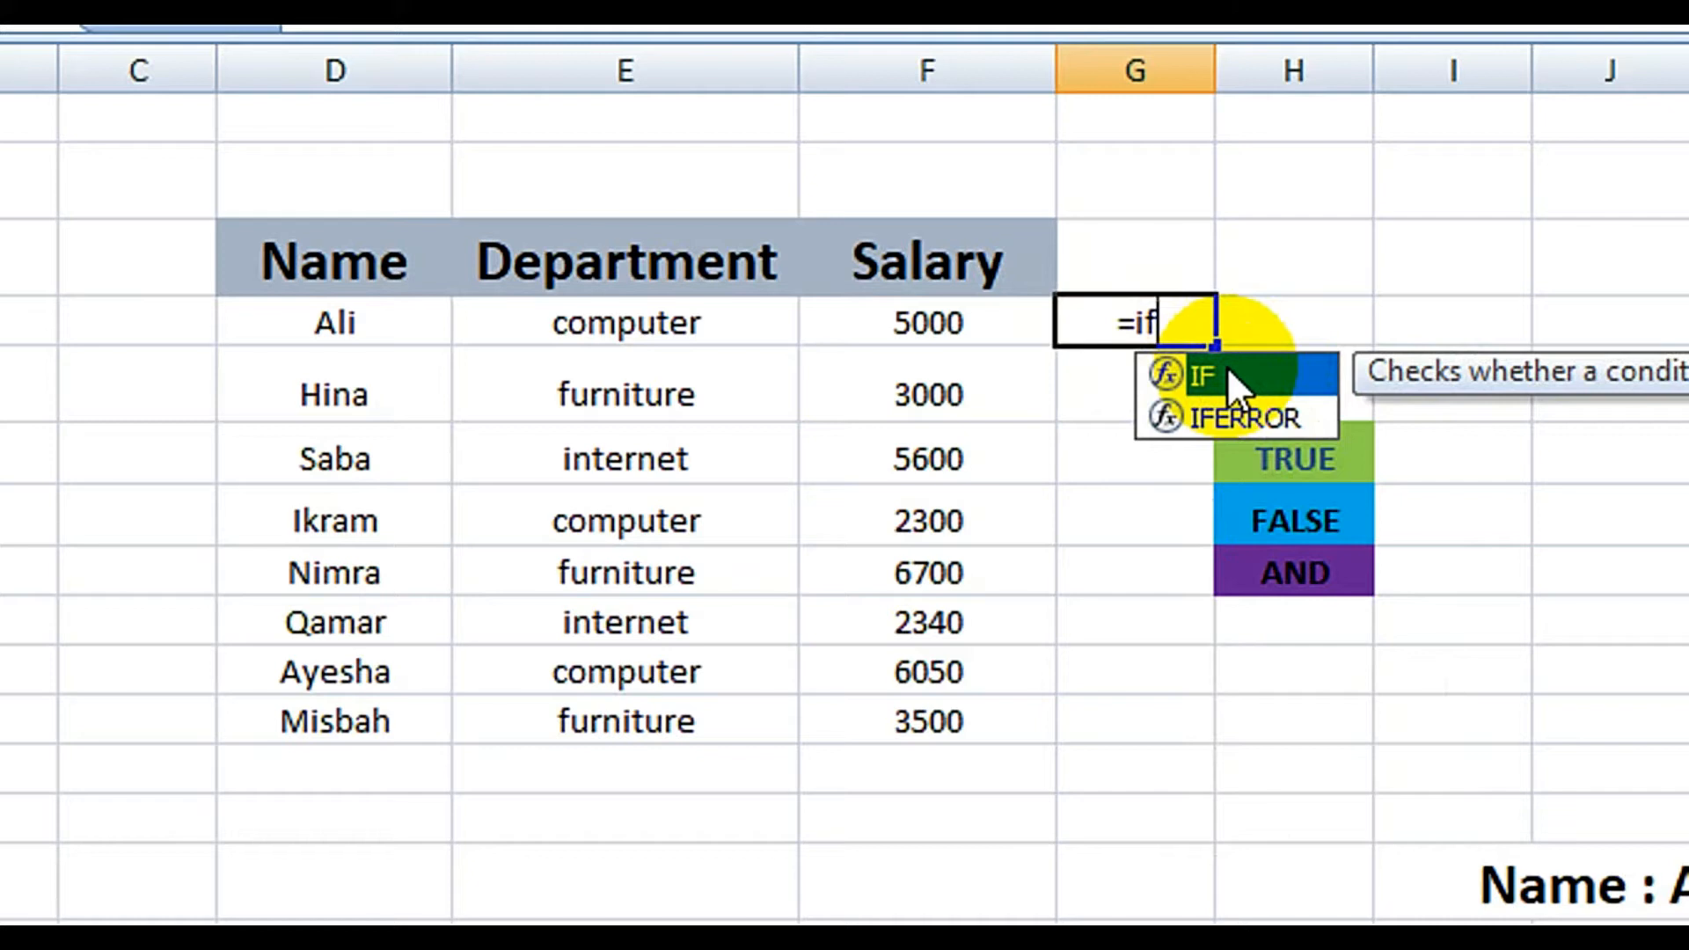
pyautogui.doubleClick(1227, 366)
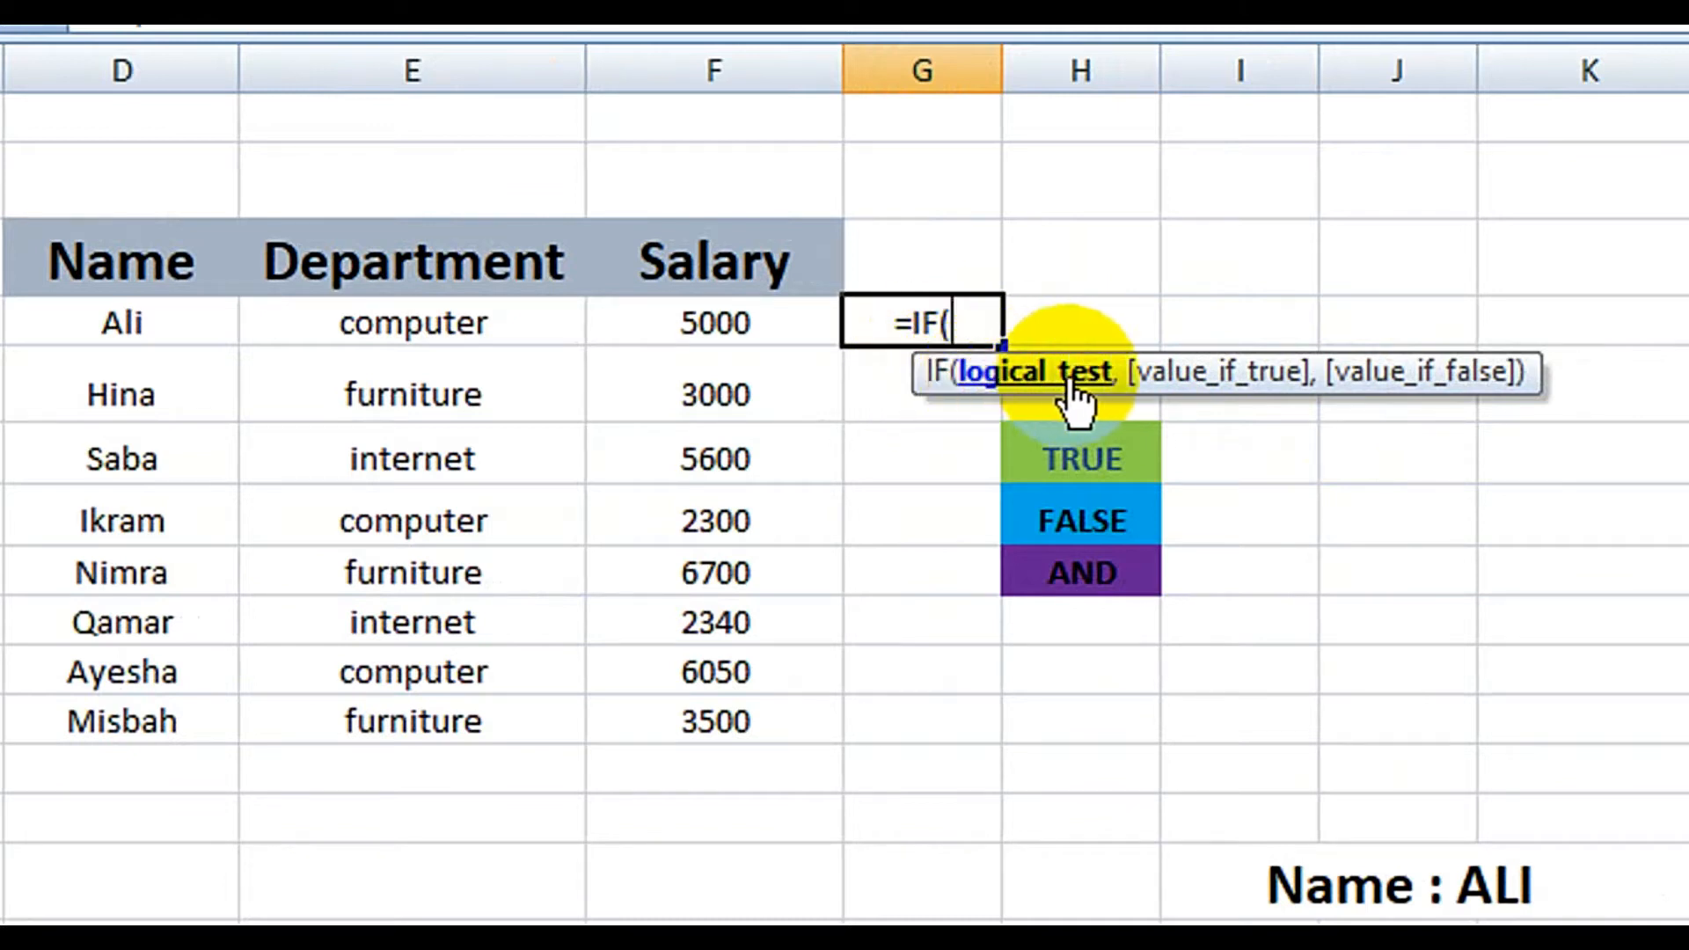
pyautogui.click(746, 324)
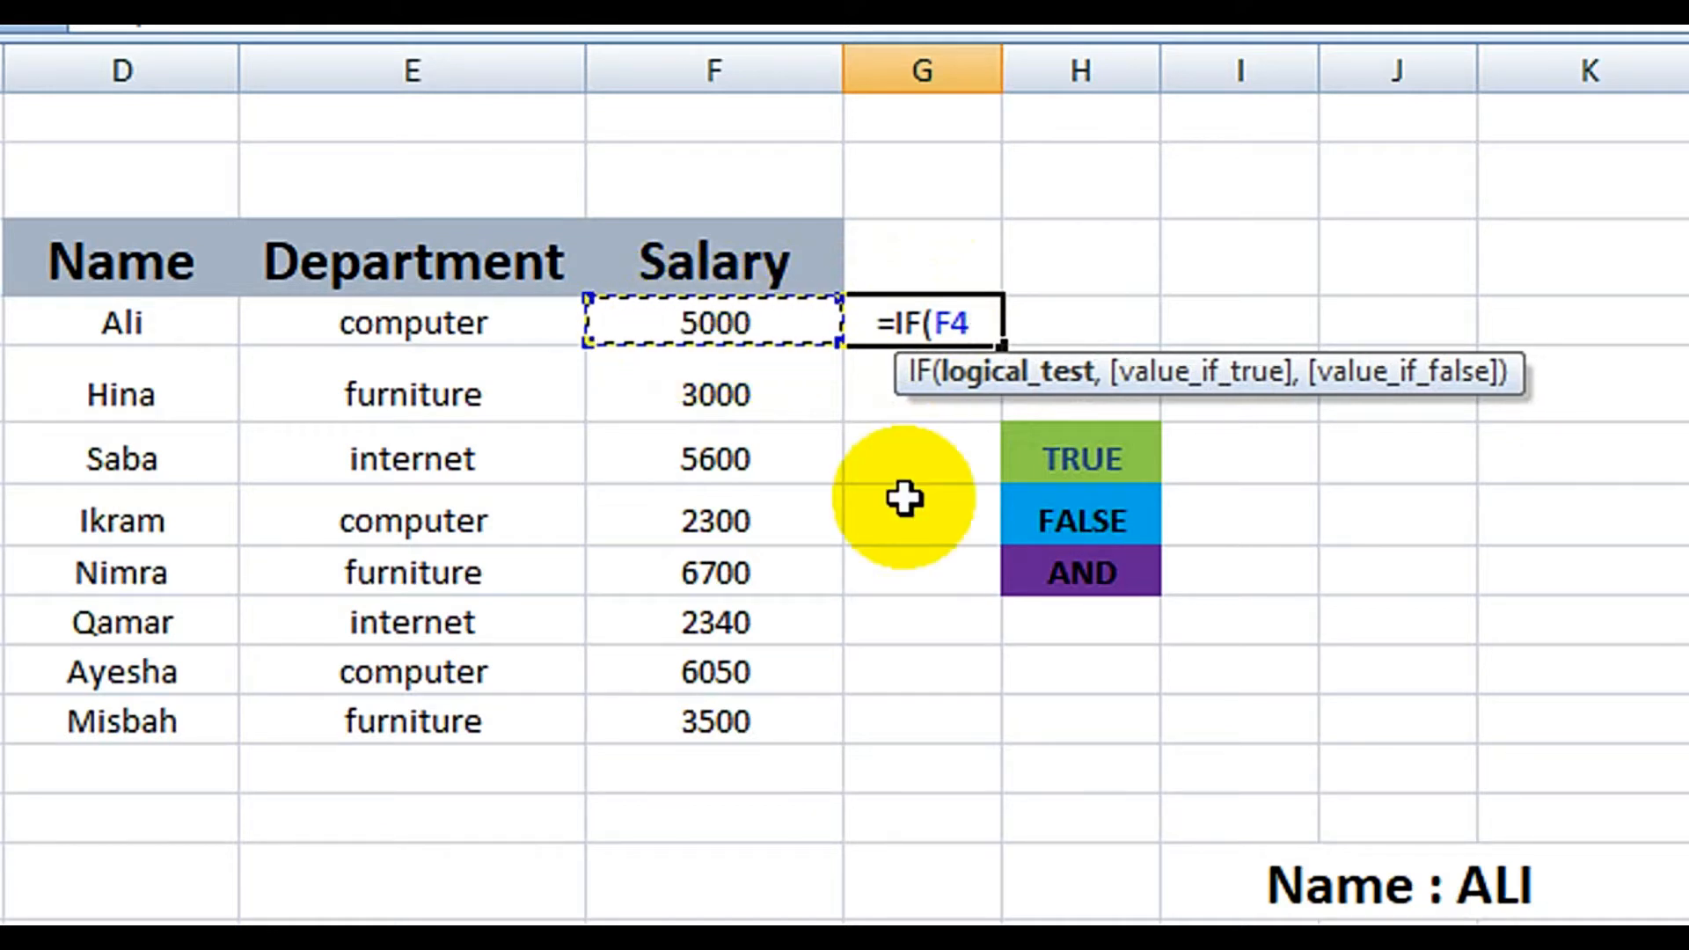
pyautogui.write('>')
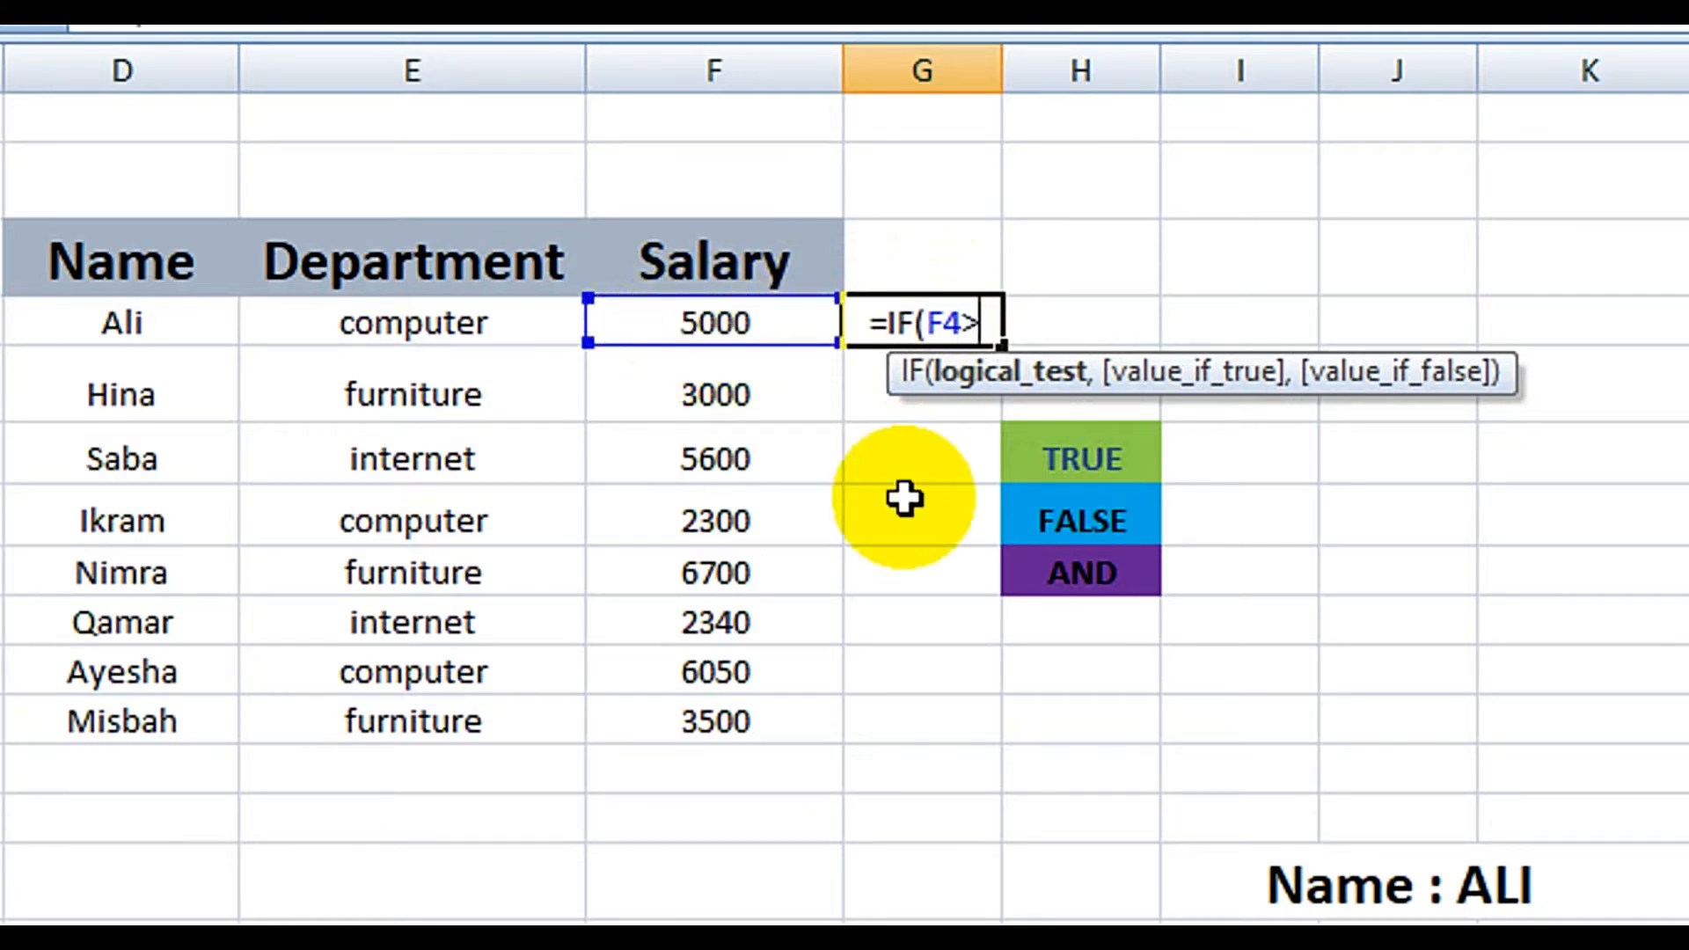
pyautogui.write('300')
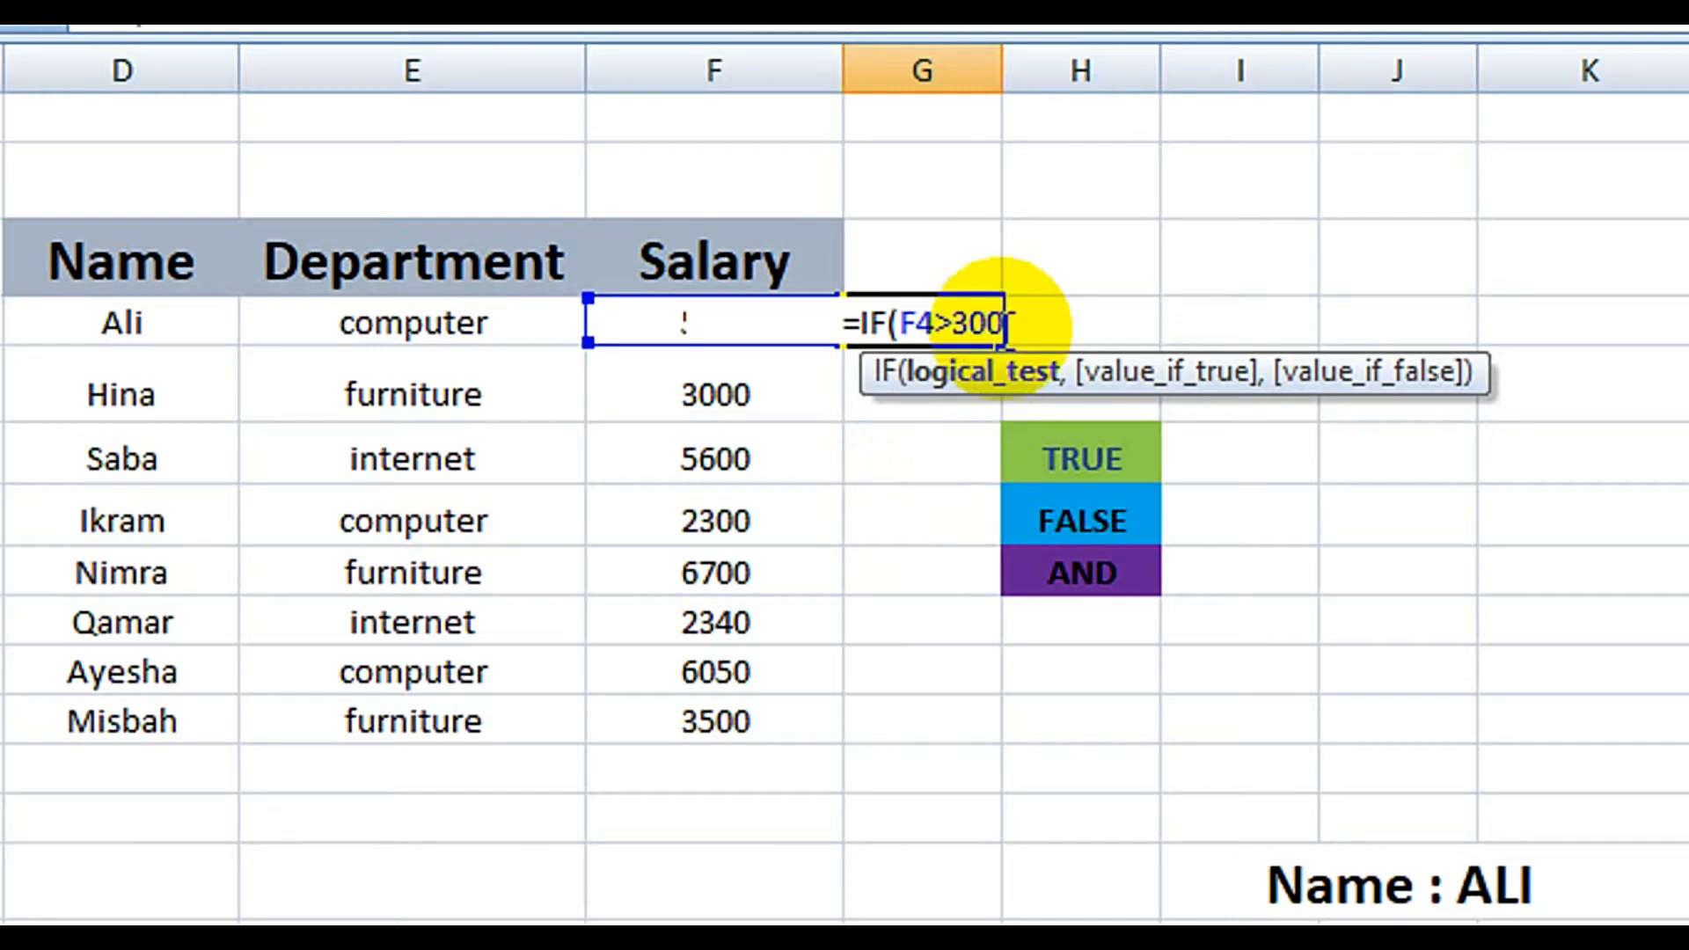
pyautogui.write('0')
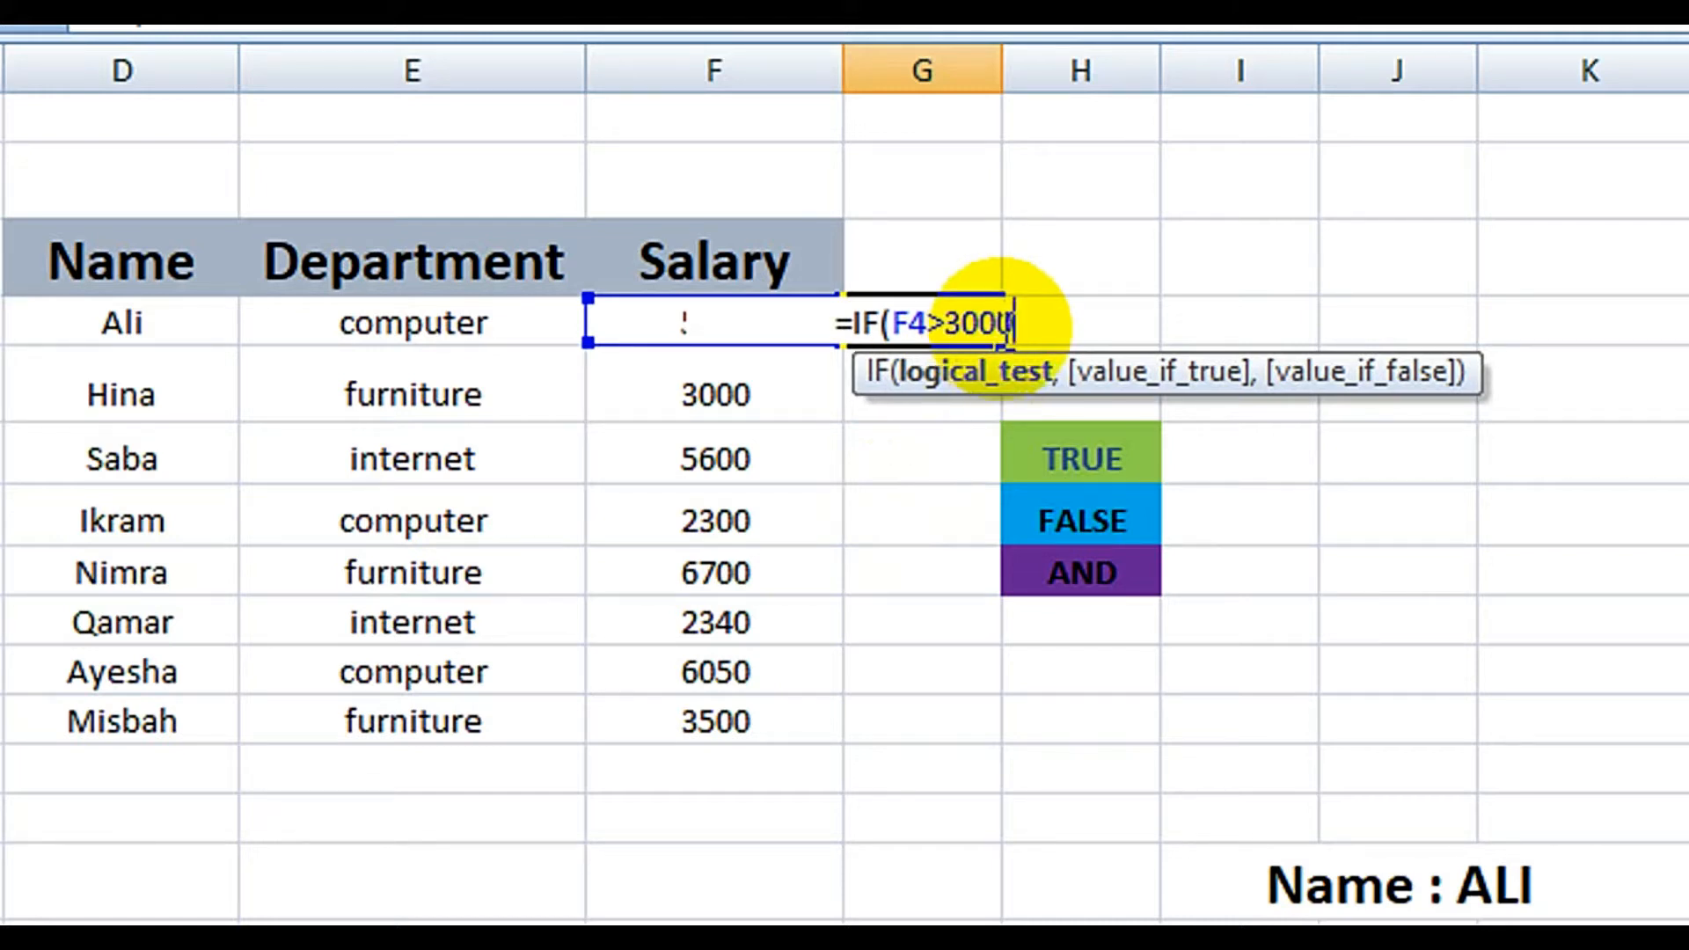
pyautogui.write(',')
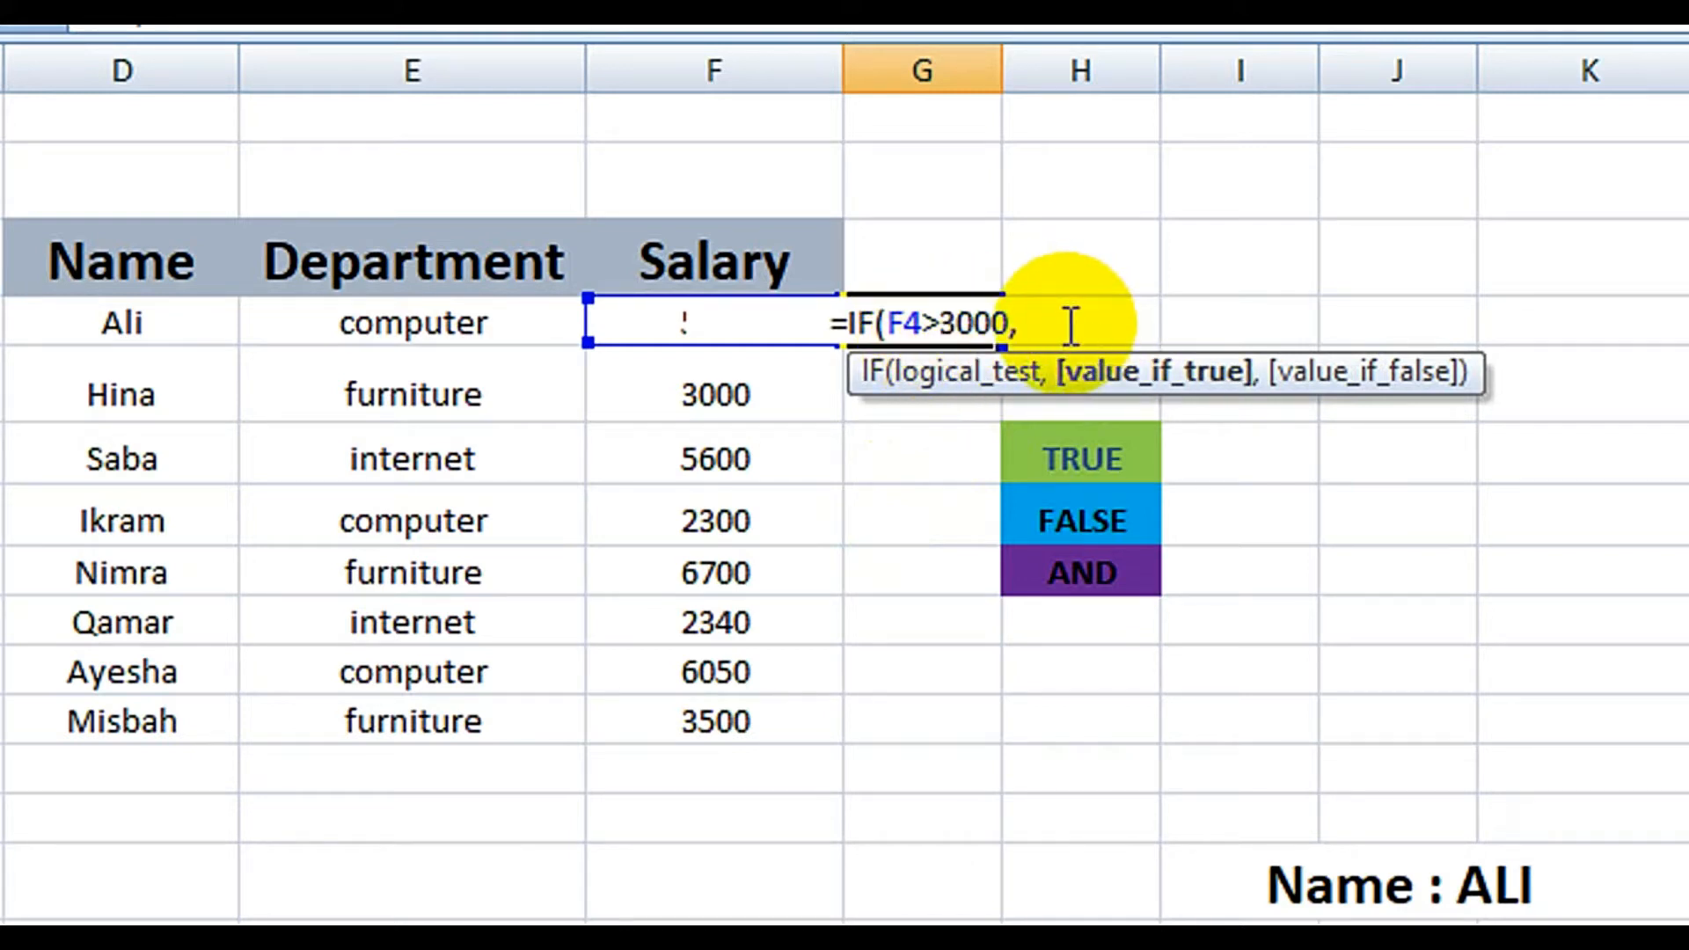
pyautogui.write('1')
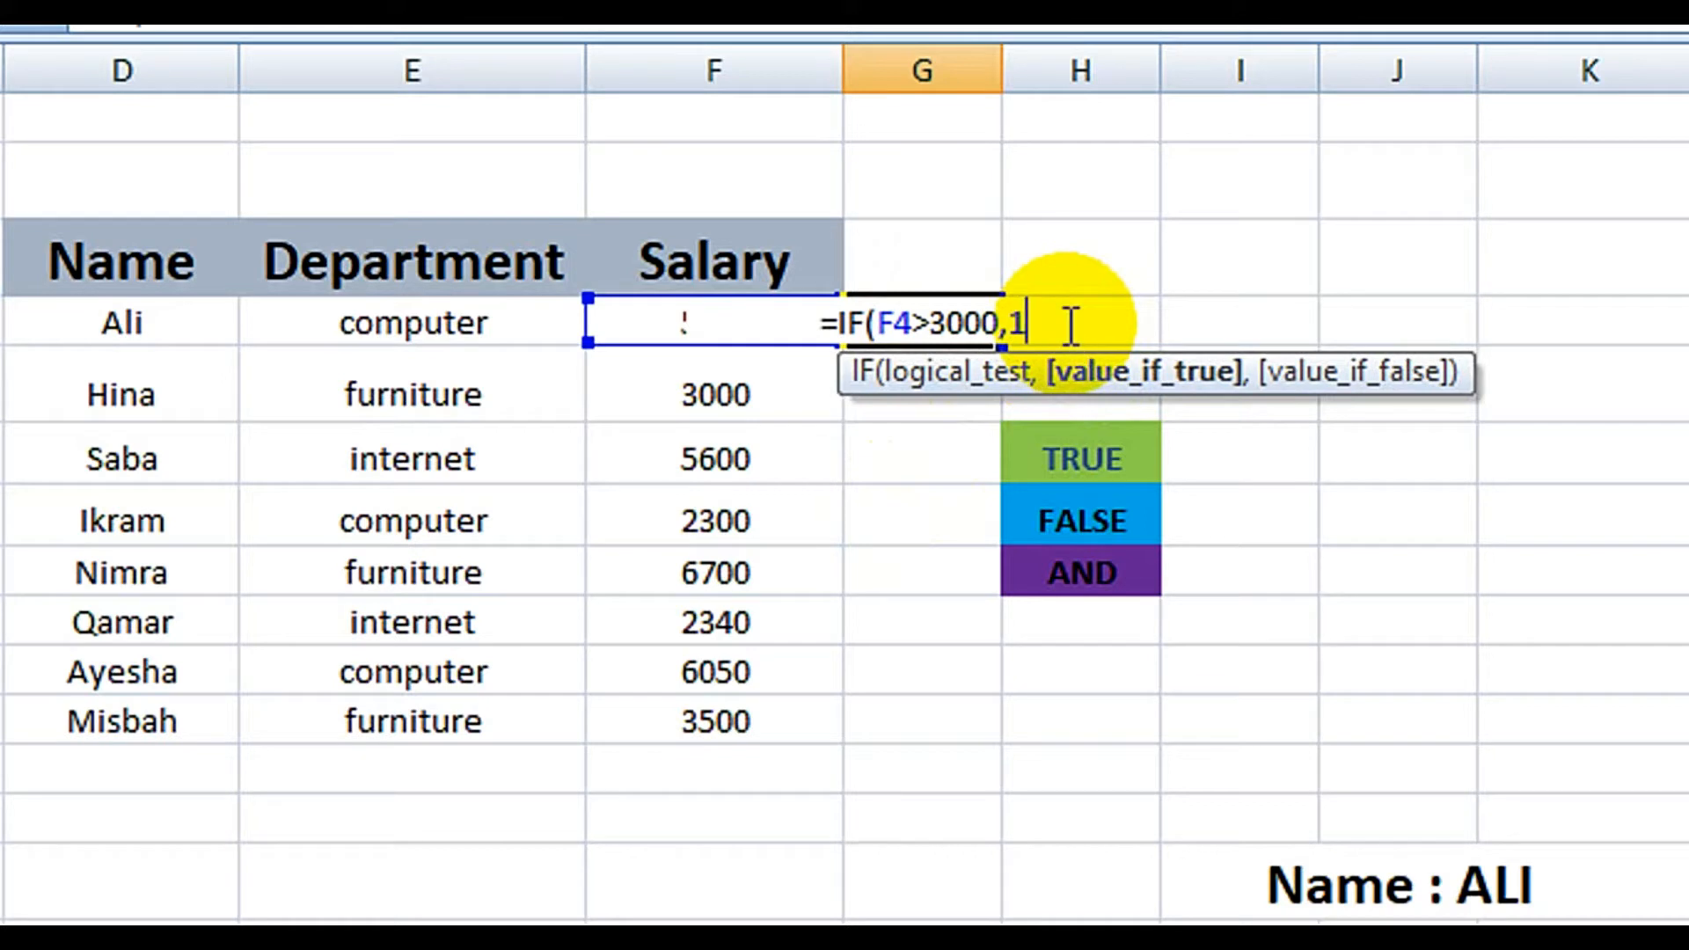
pyautogui.write(',')
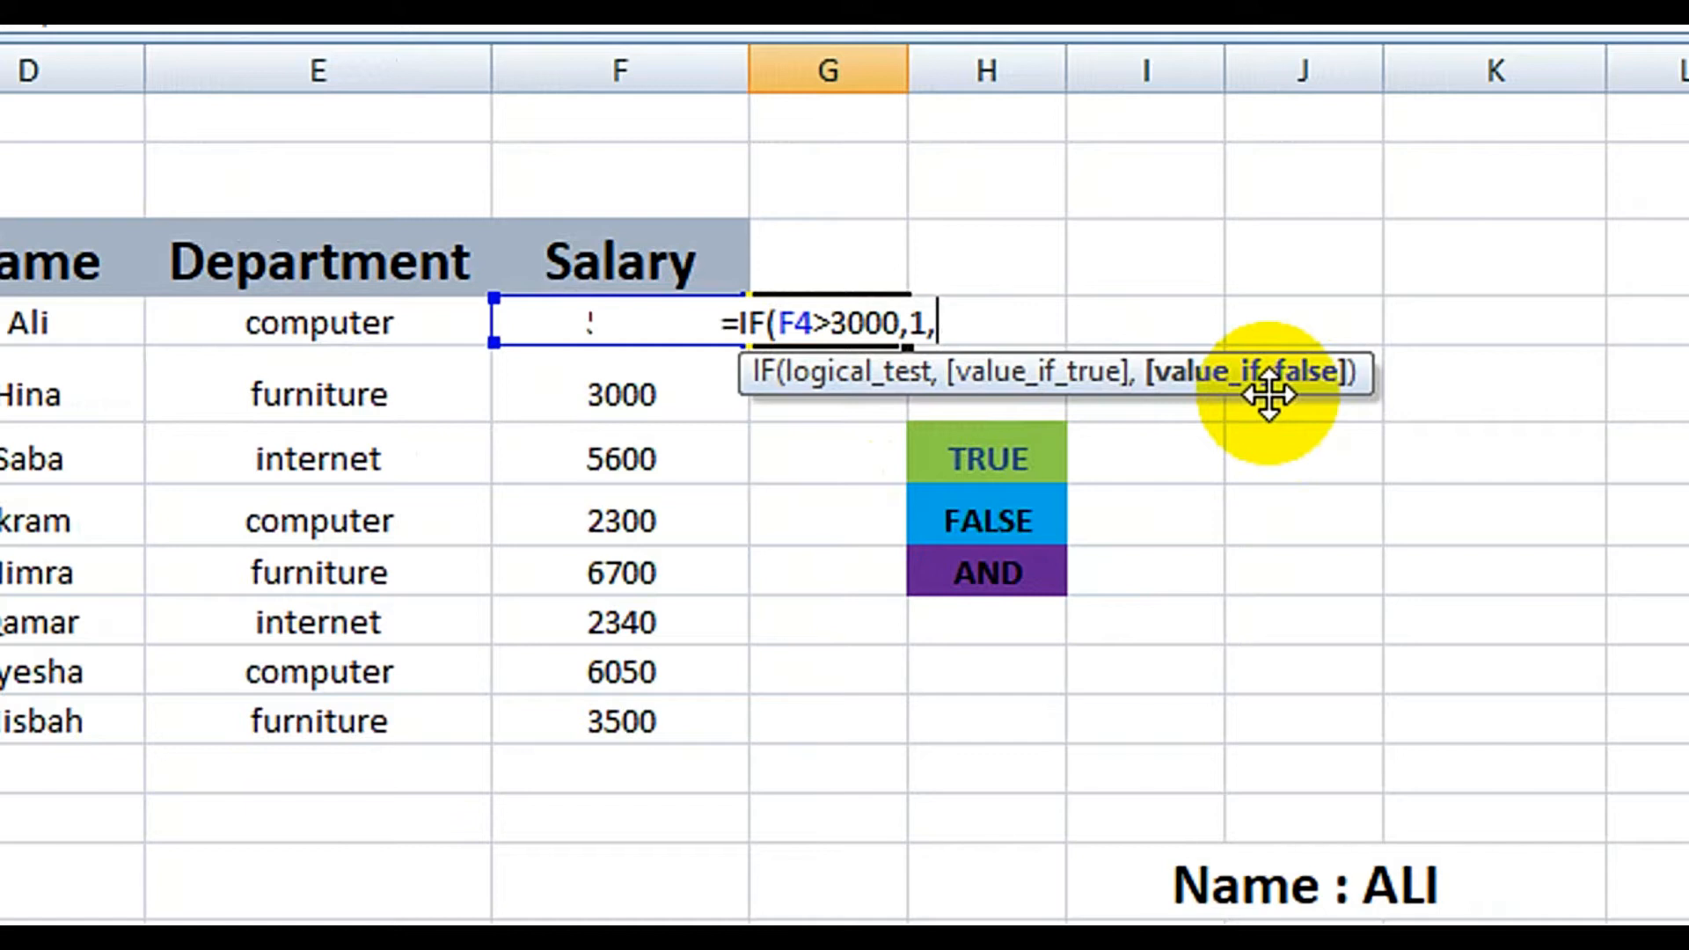
pyautogui.write('0')
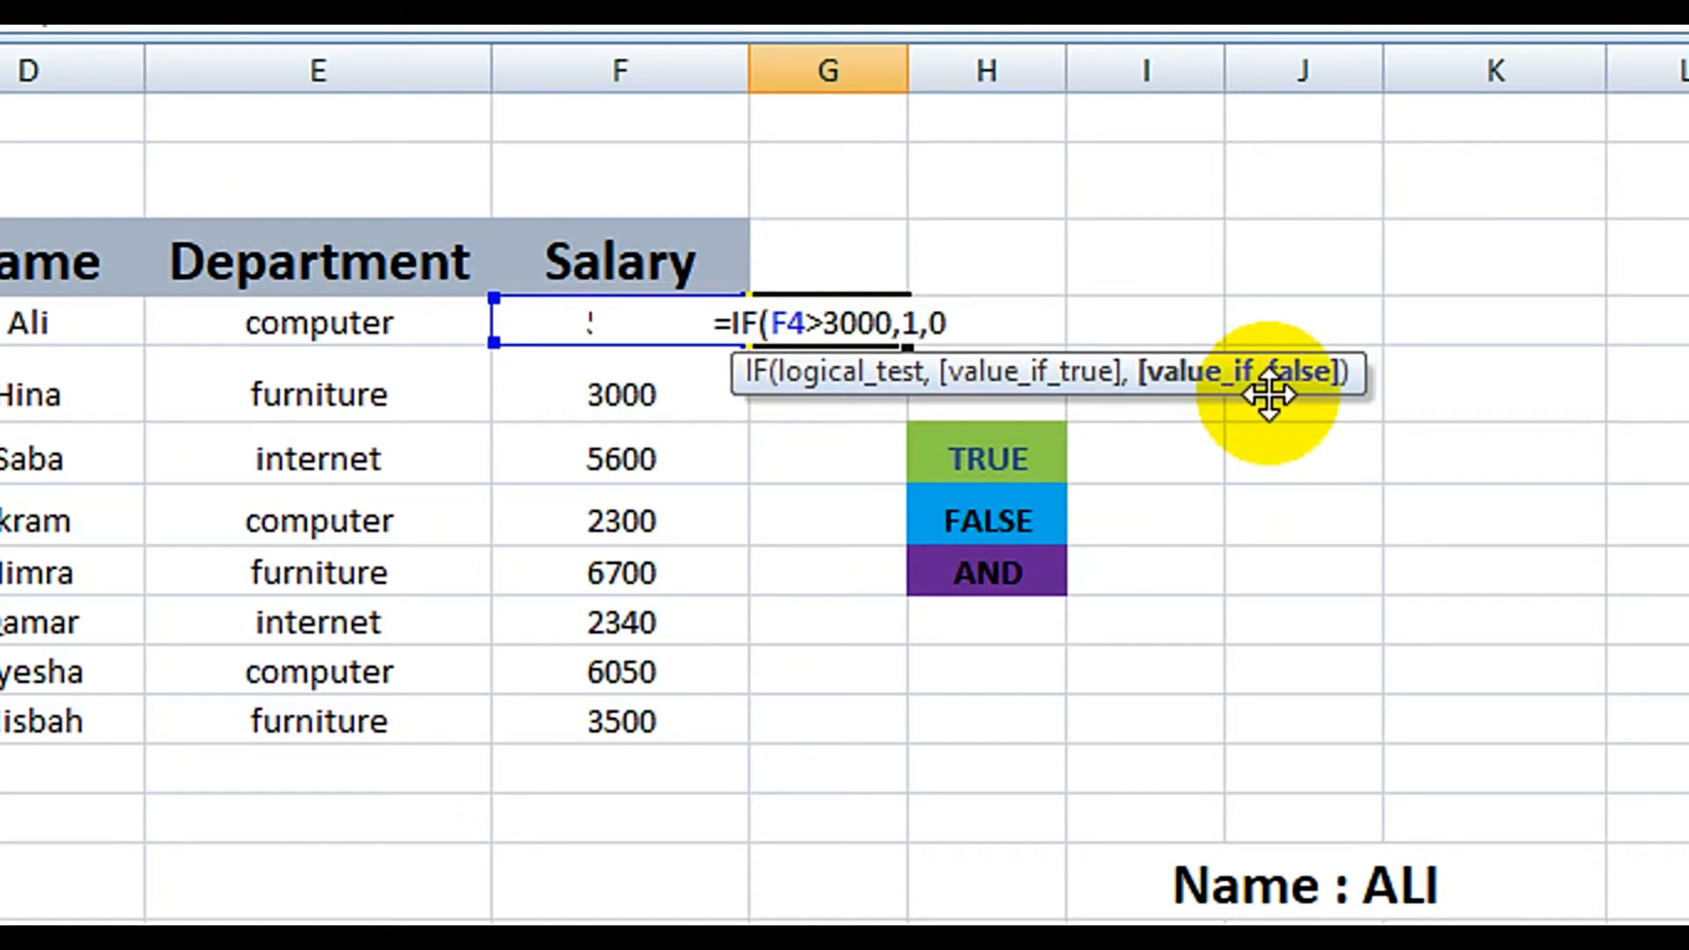
pyautogui.write(')')
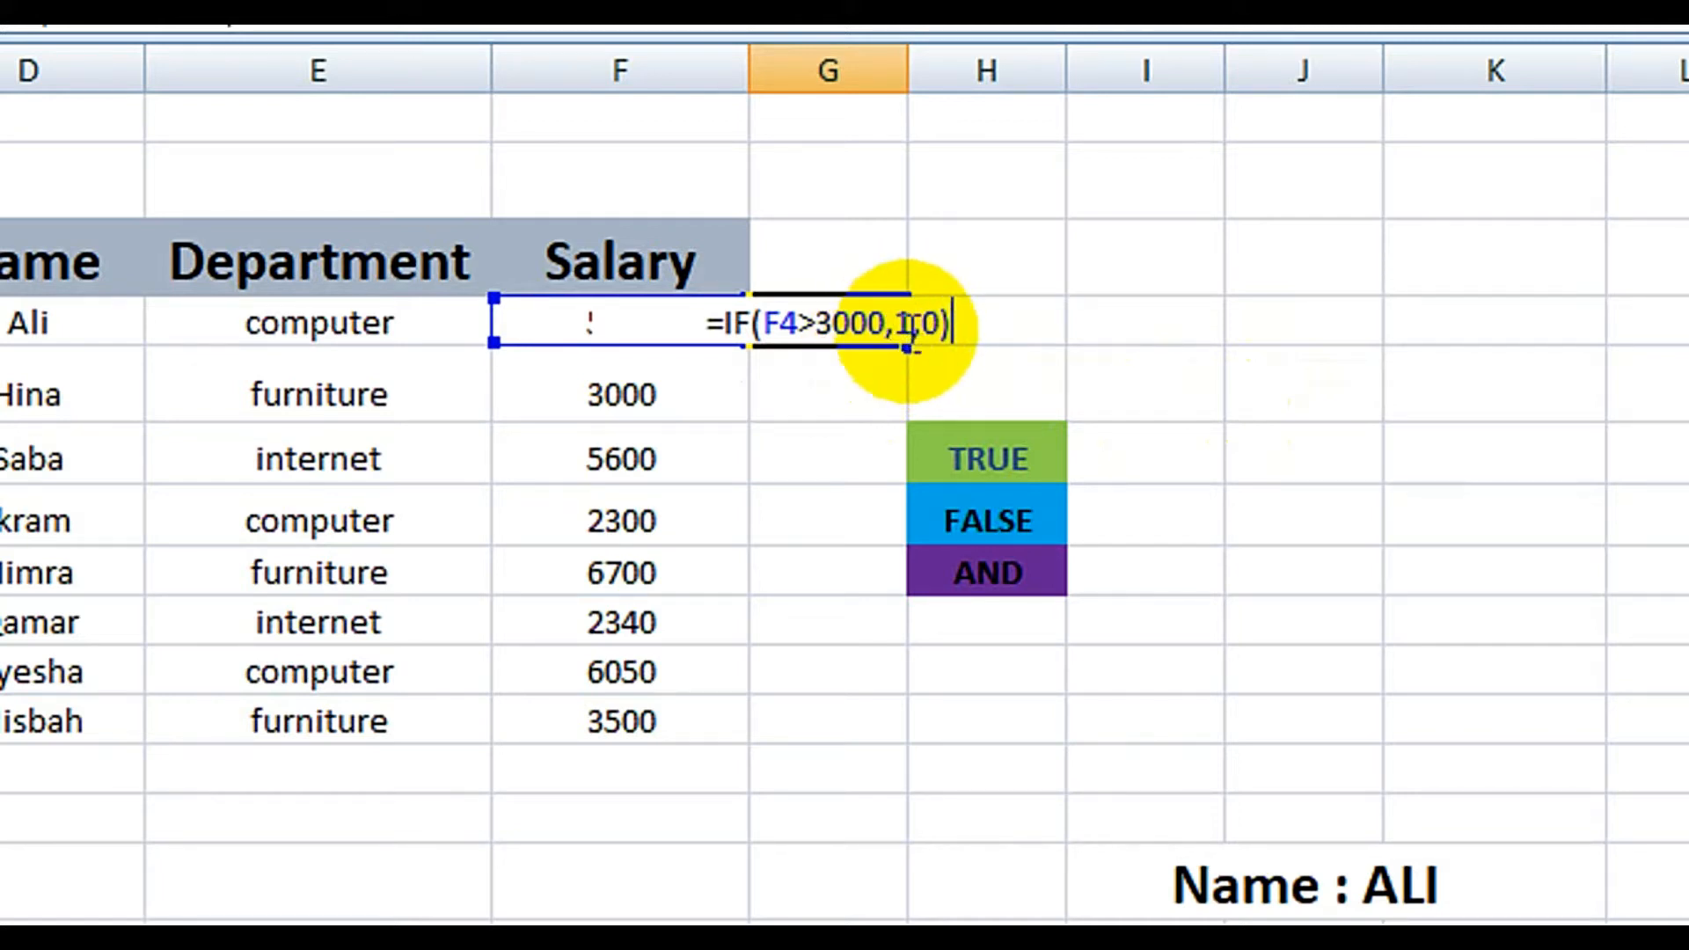
pyautogui.press('Return')
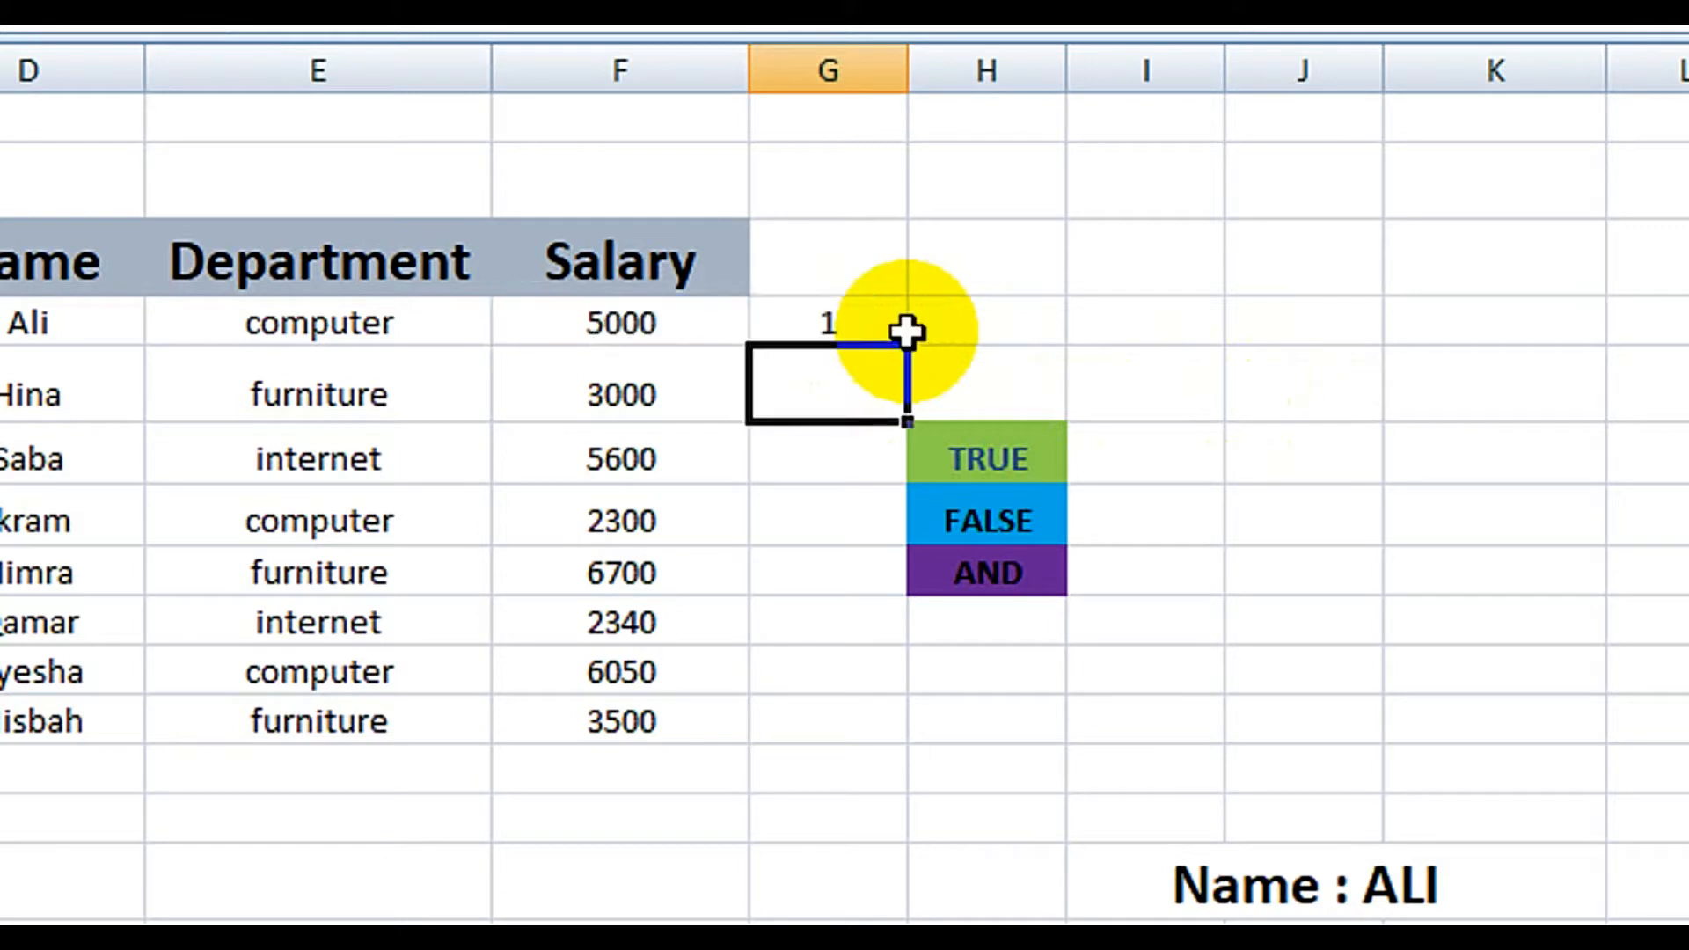
# Step: Copy the IF formula from G4 down through G11 for all remaining salary rows
pyautogui.click(869, 322)
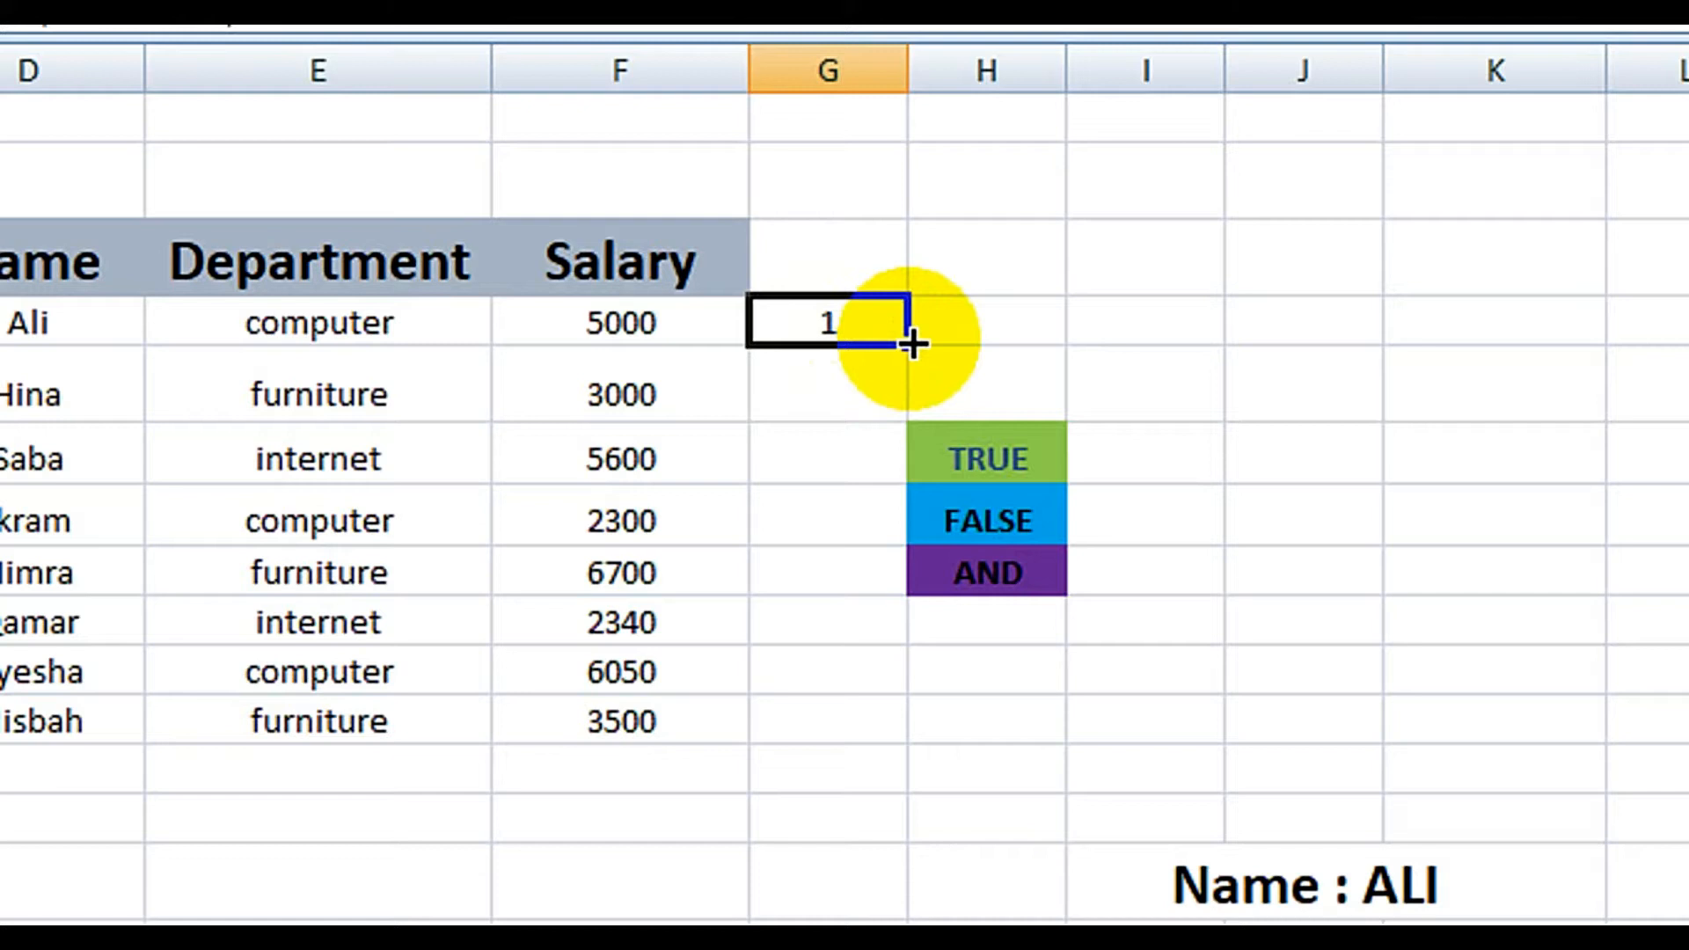
pyautogui.moveTo(911, 343); pyautogui.dragTo(866, 701)
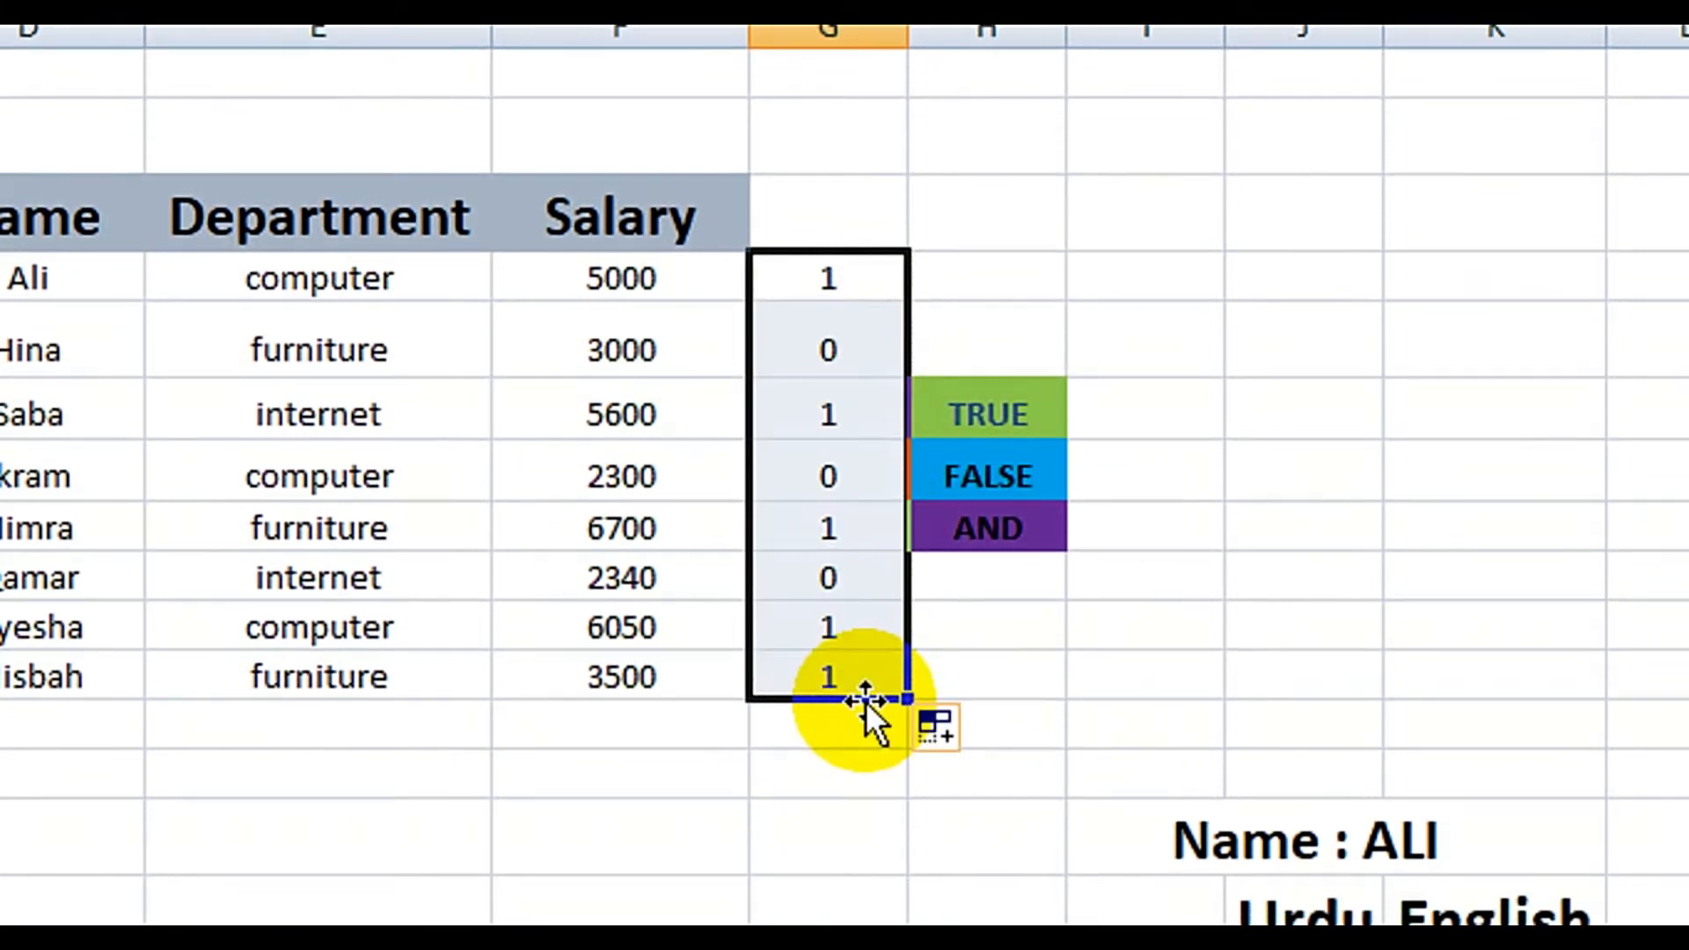
pyautogui.click(1120, 297)
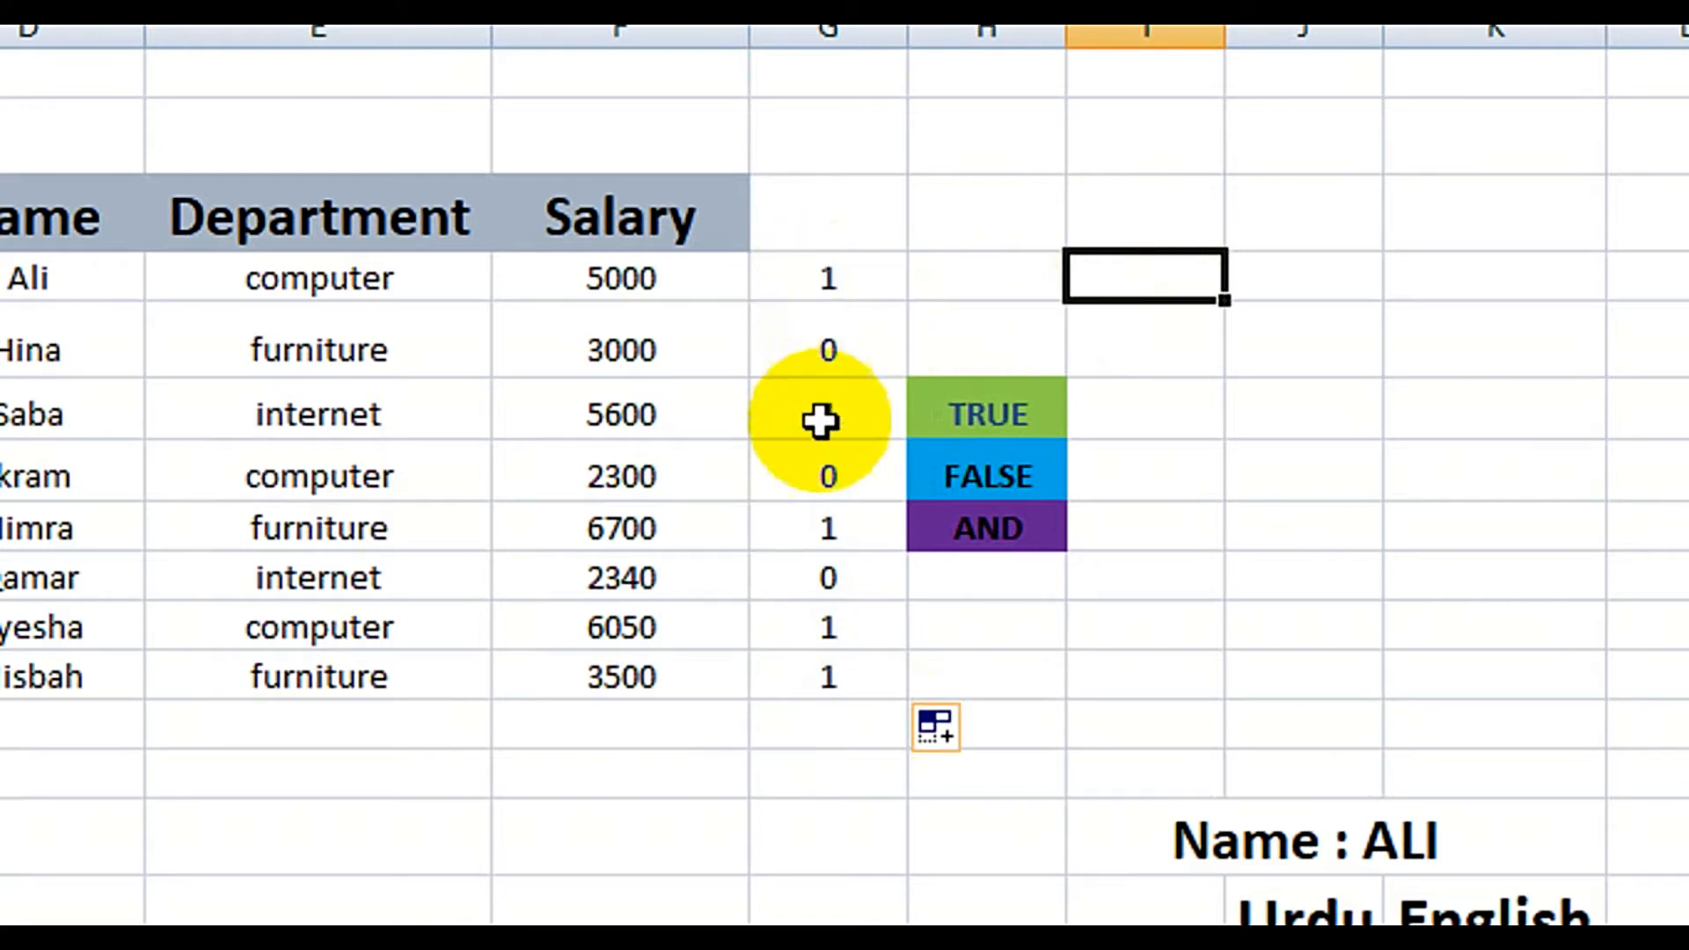
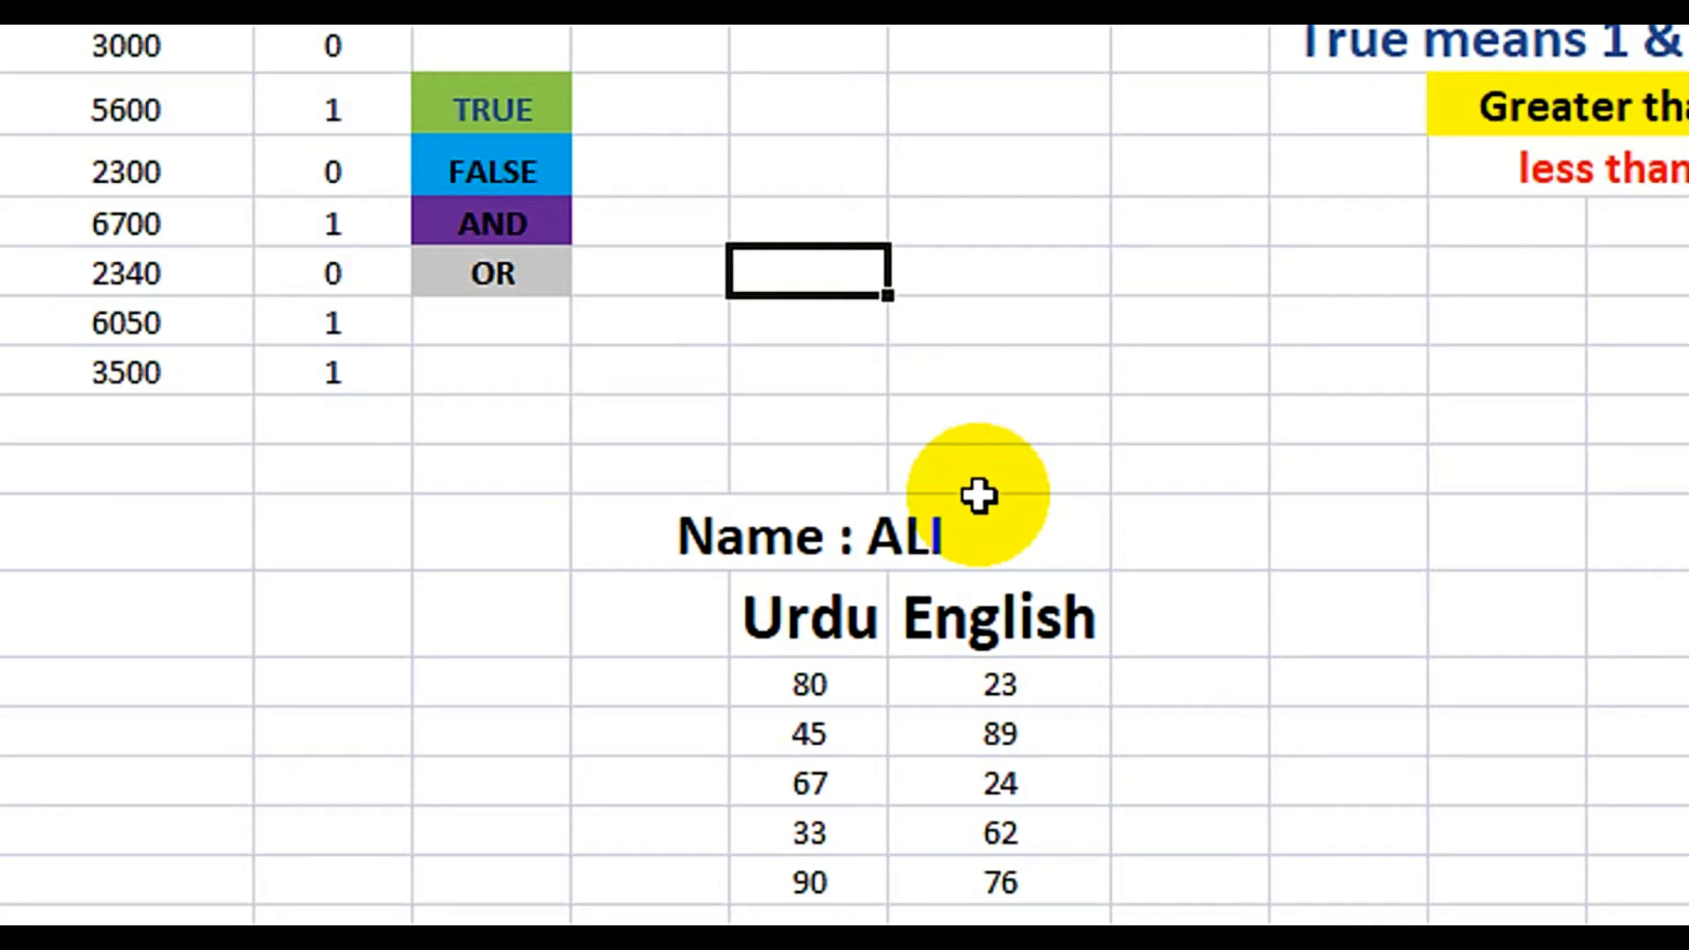
# Step: Enter the formula =OR(J16>30,K16>40) in cell L16, beside the first row of Urdu and English marks
pyautogui.click(1186, 676)
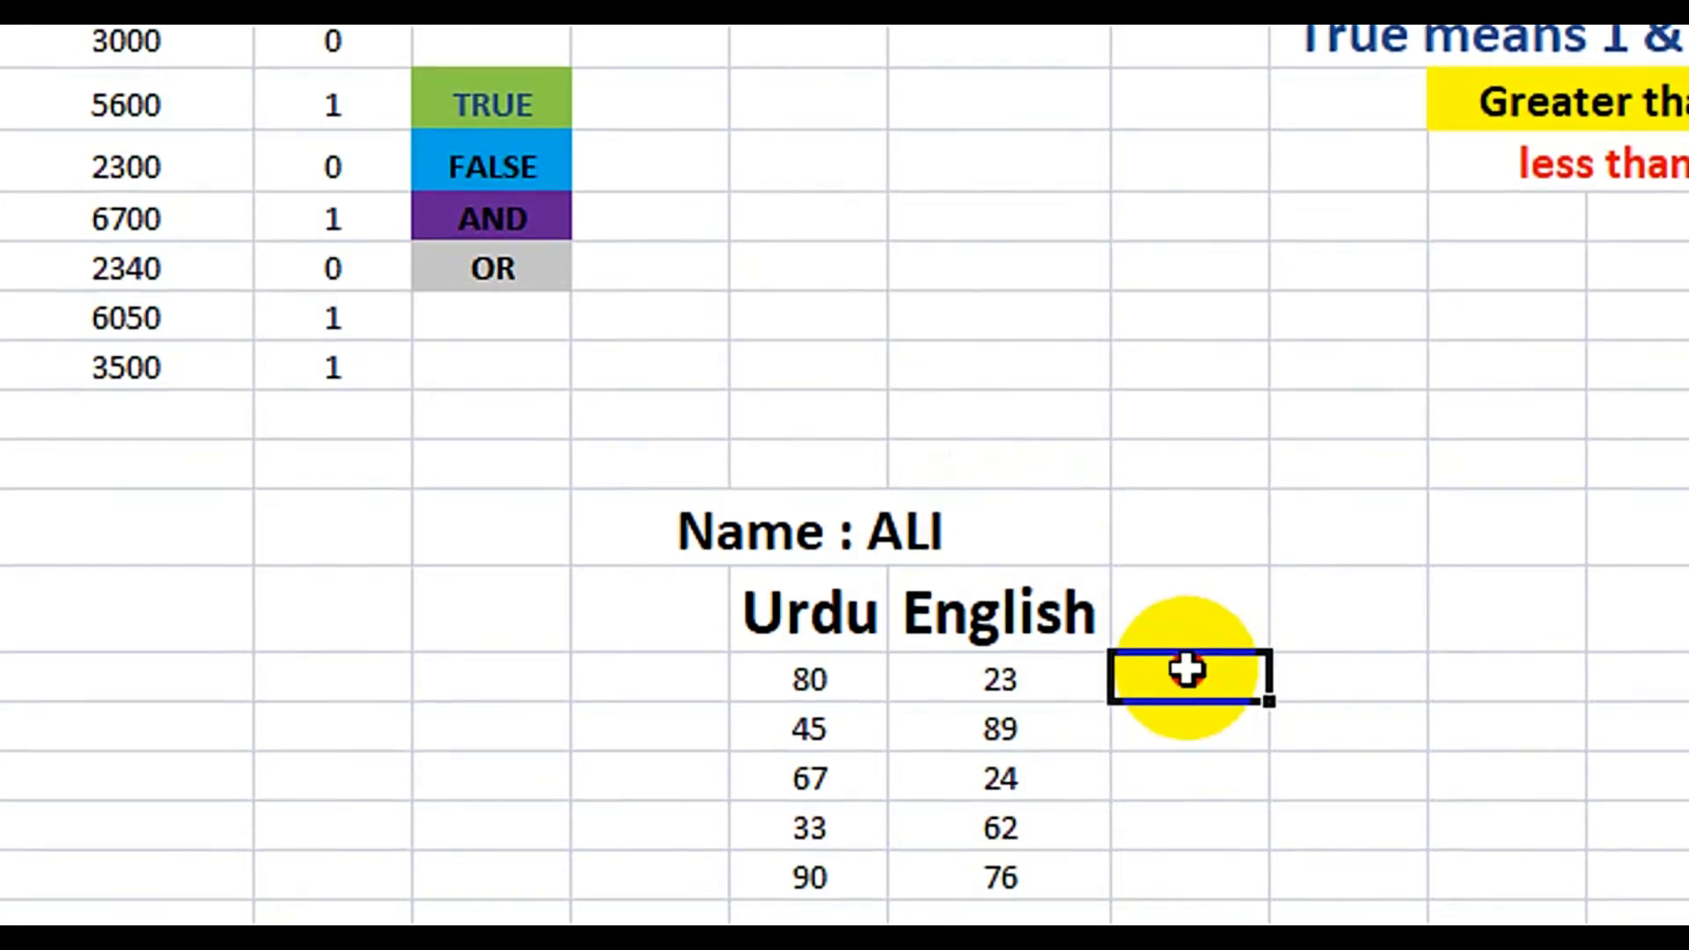
pyautogui.write('=o')
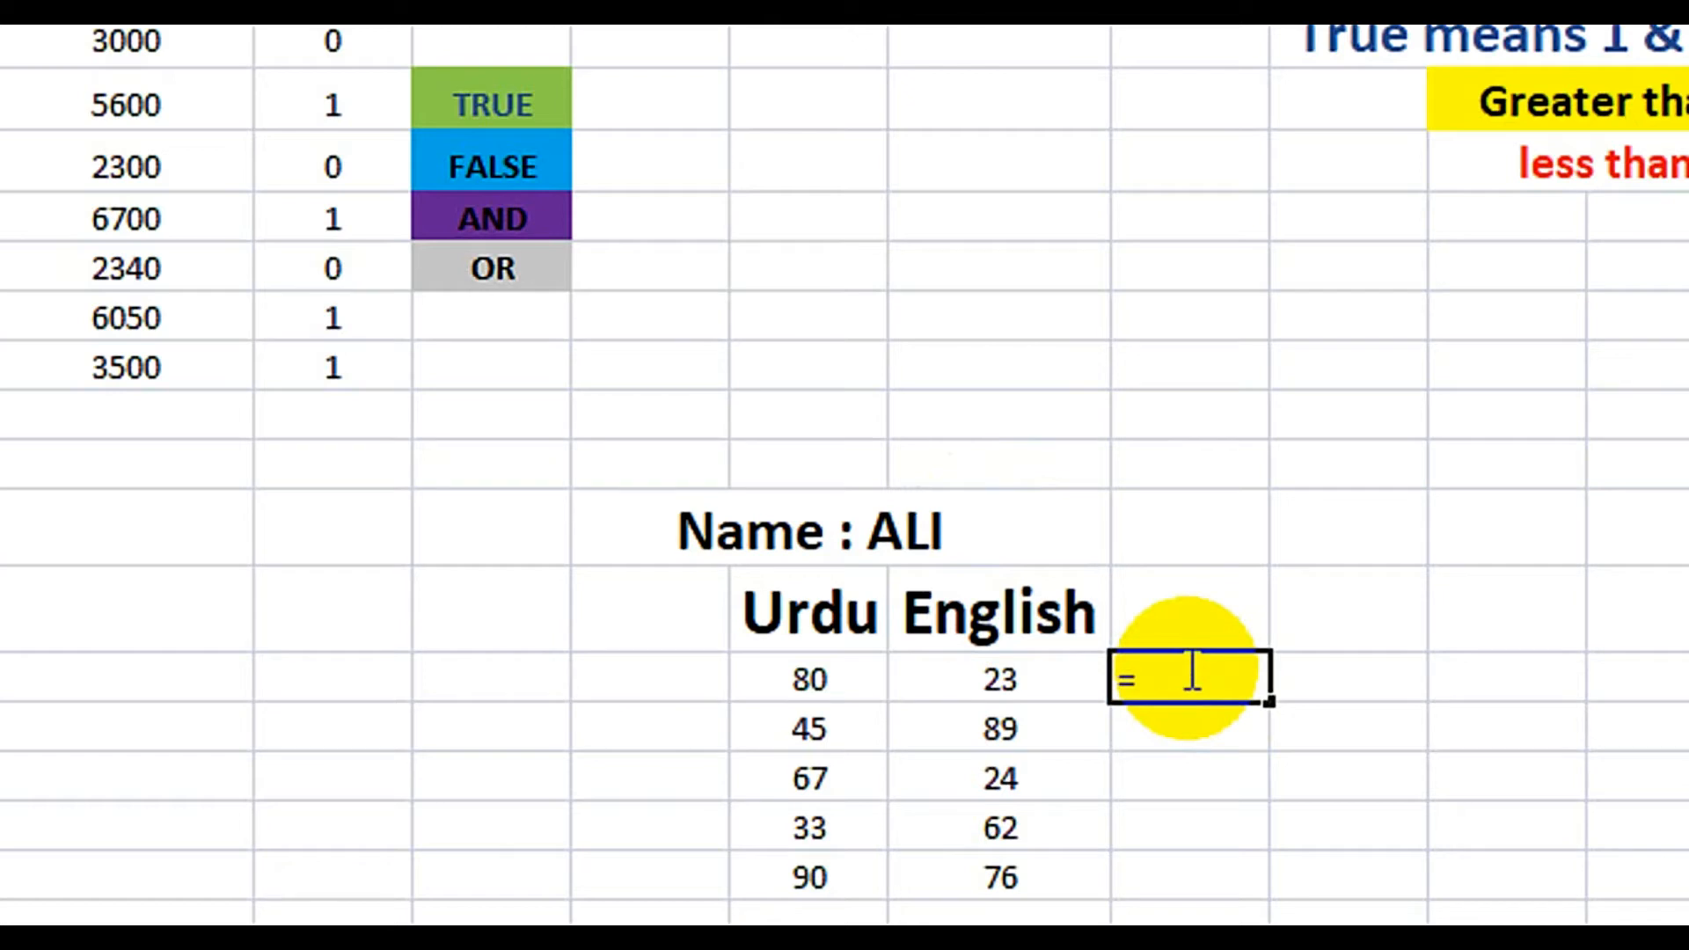
pyautogui.write('r')
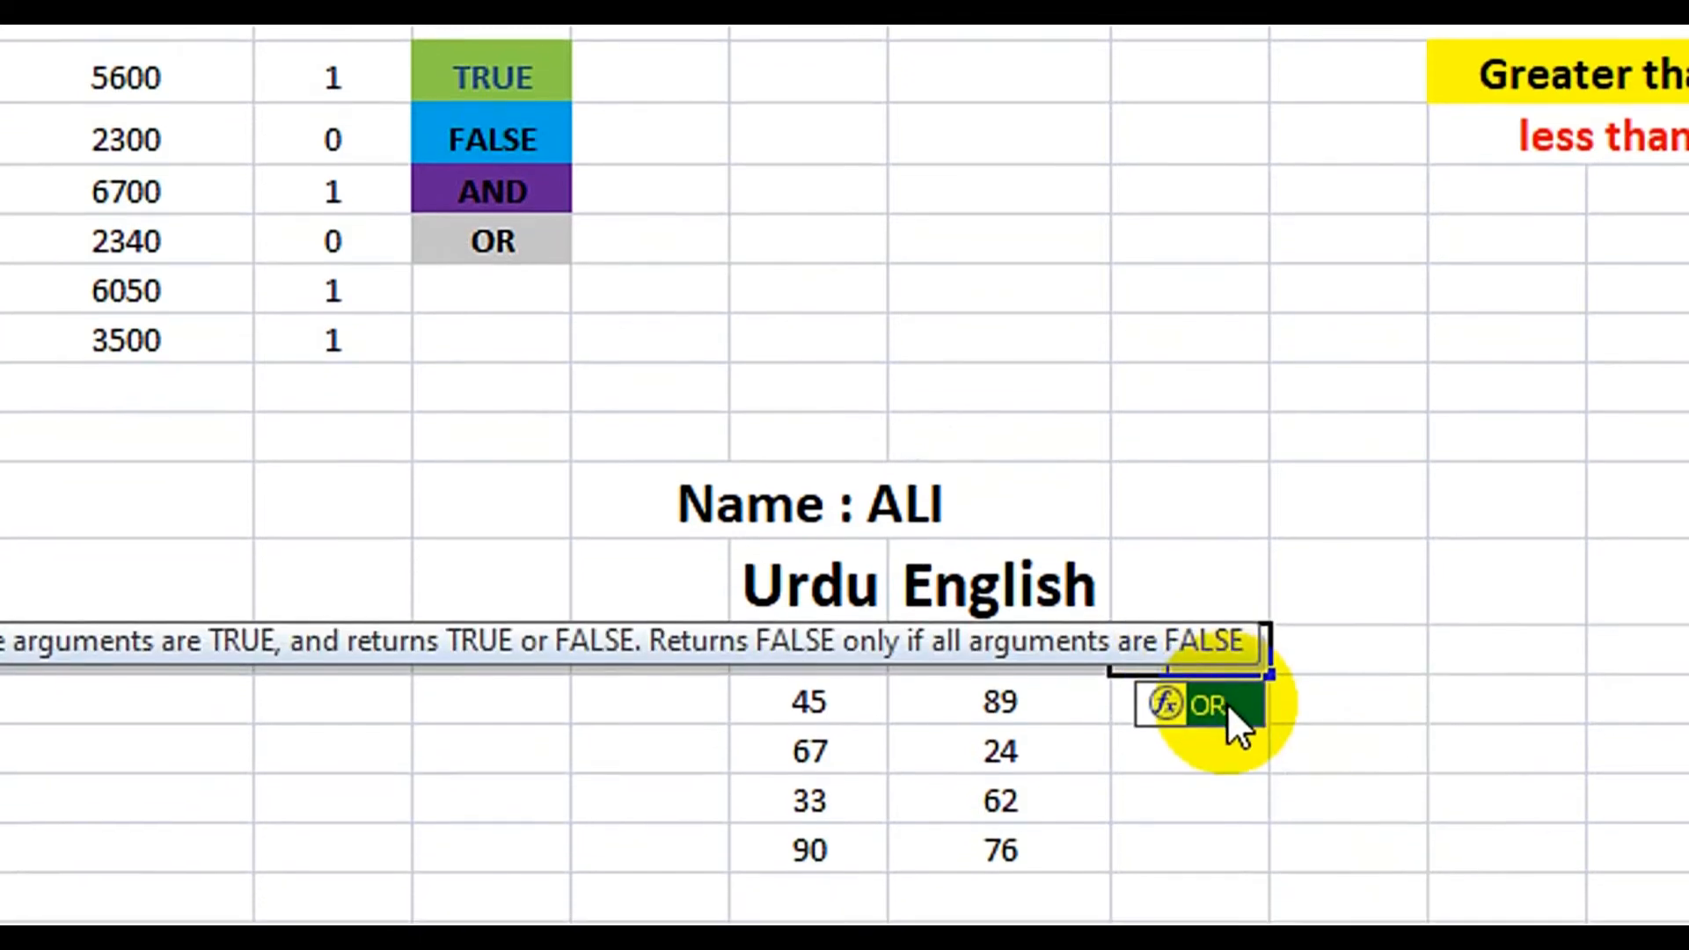
pyautogui.doubleClick(1233, 718)
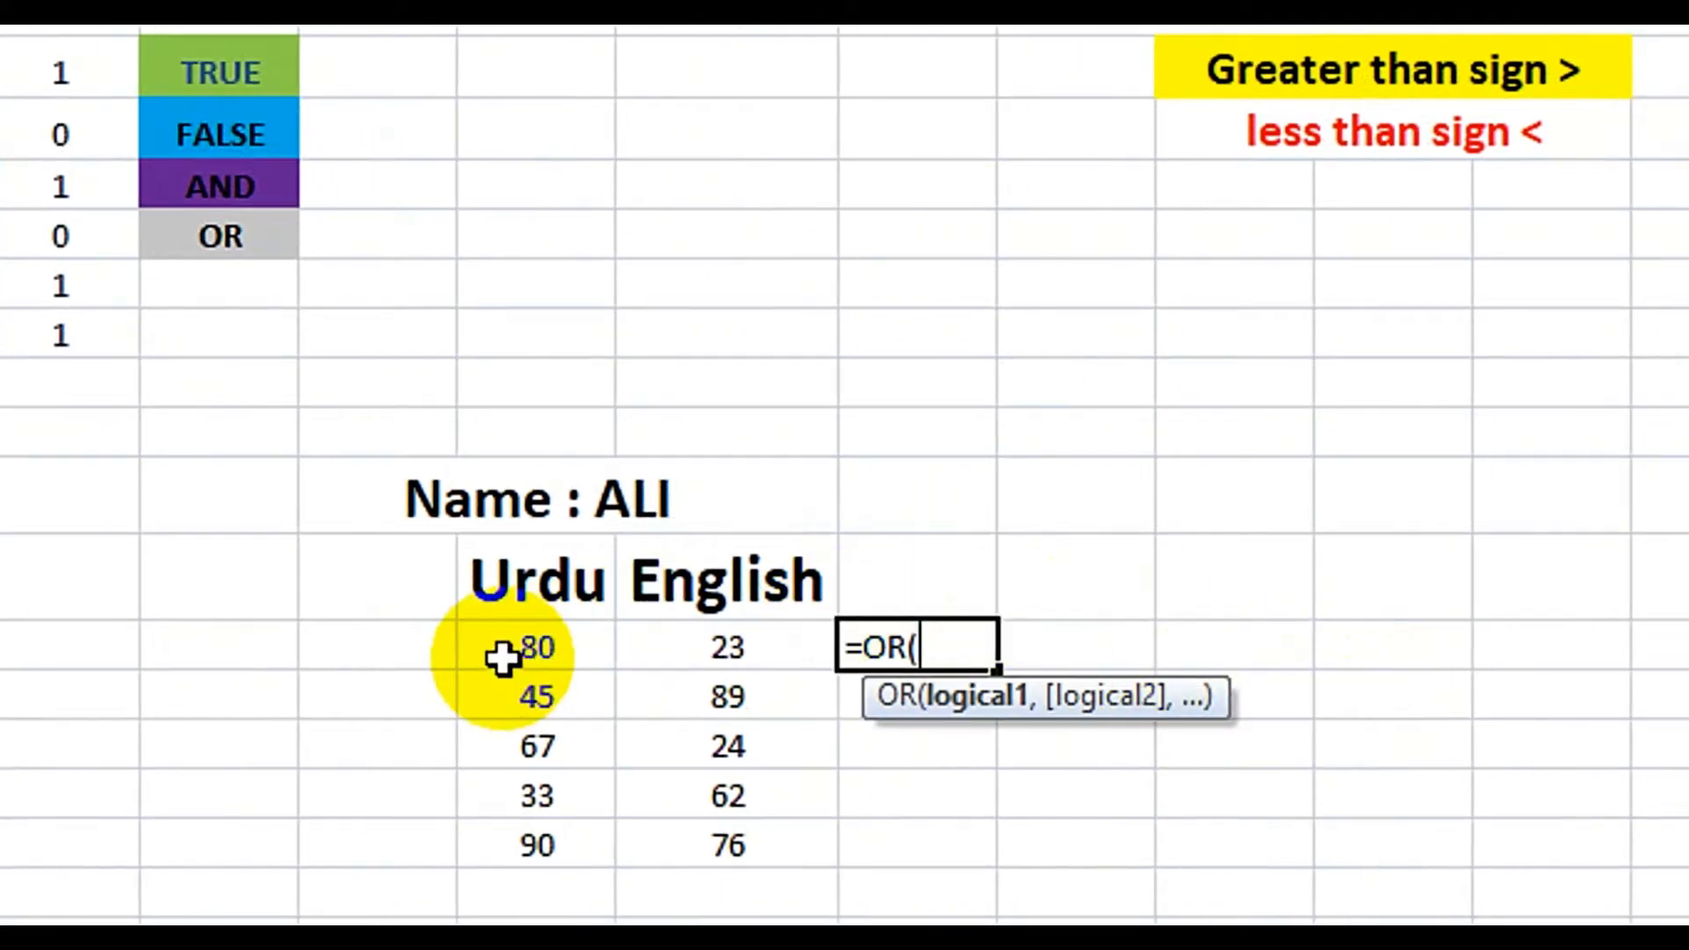
pyautogui.click(501, 655)
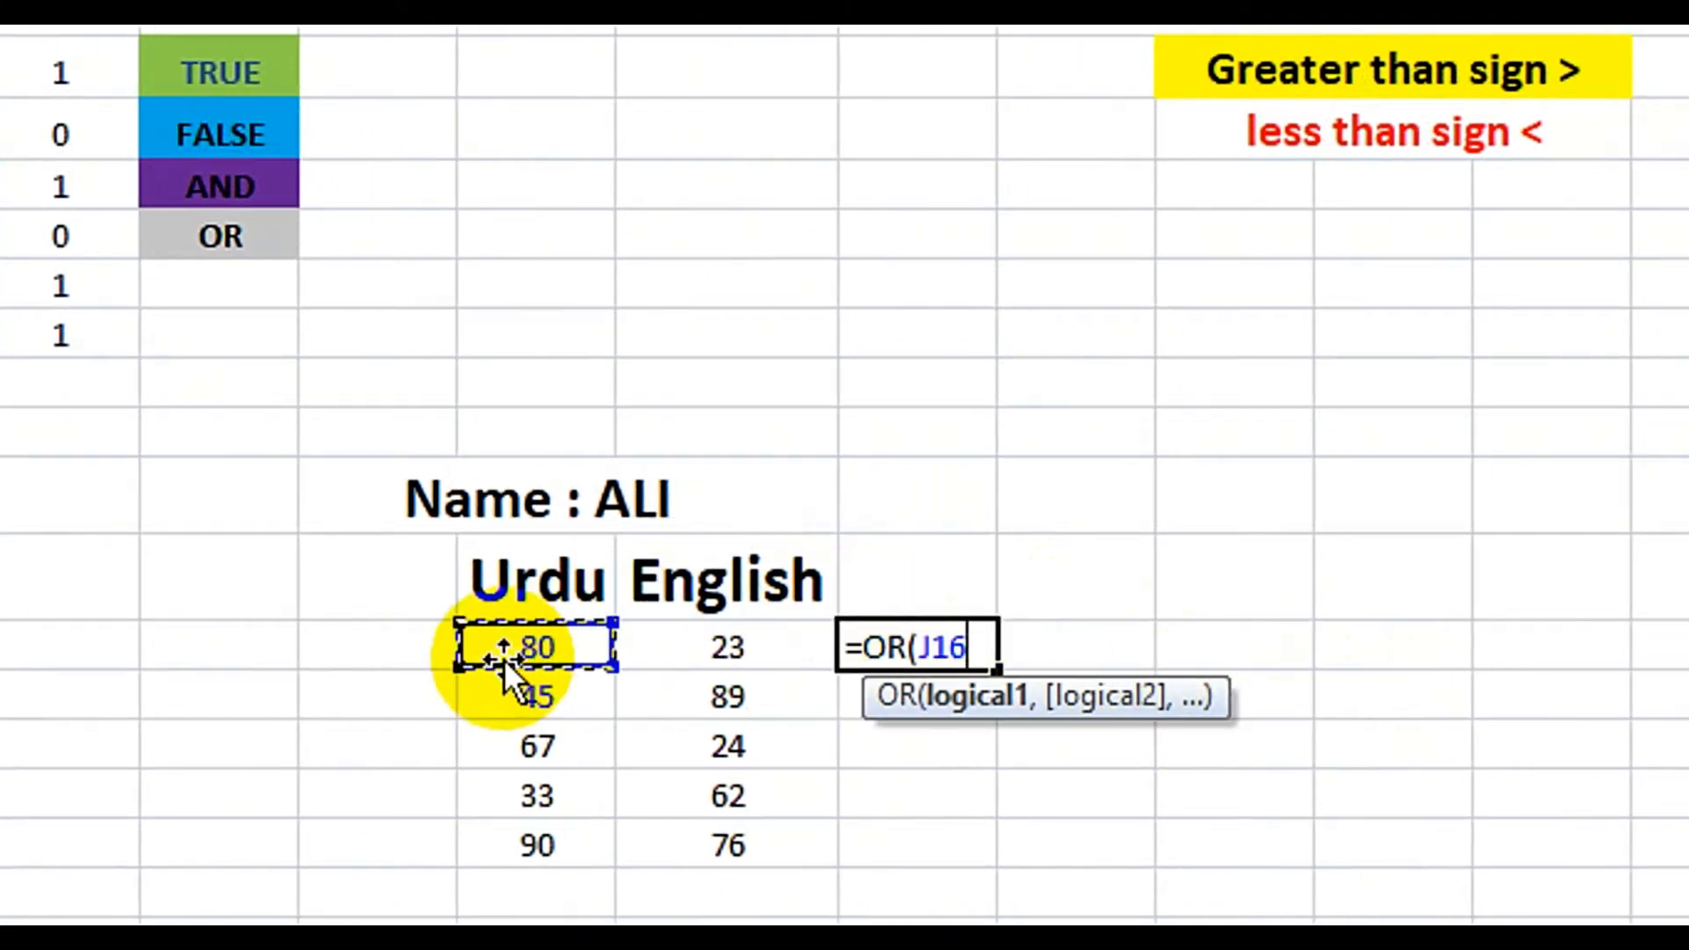
pyautogui.write('>')
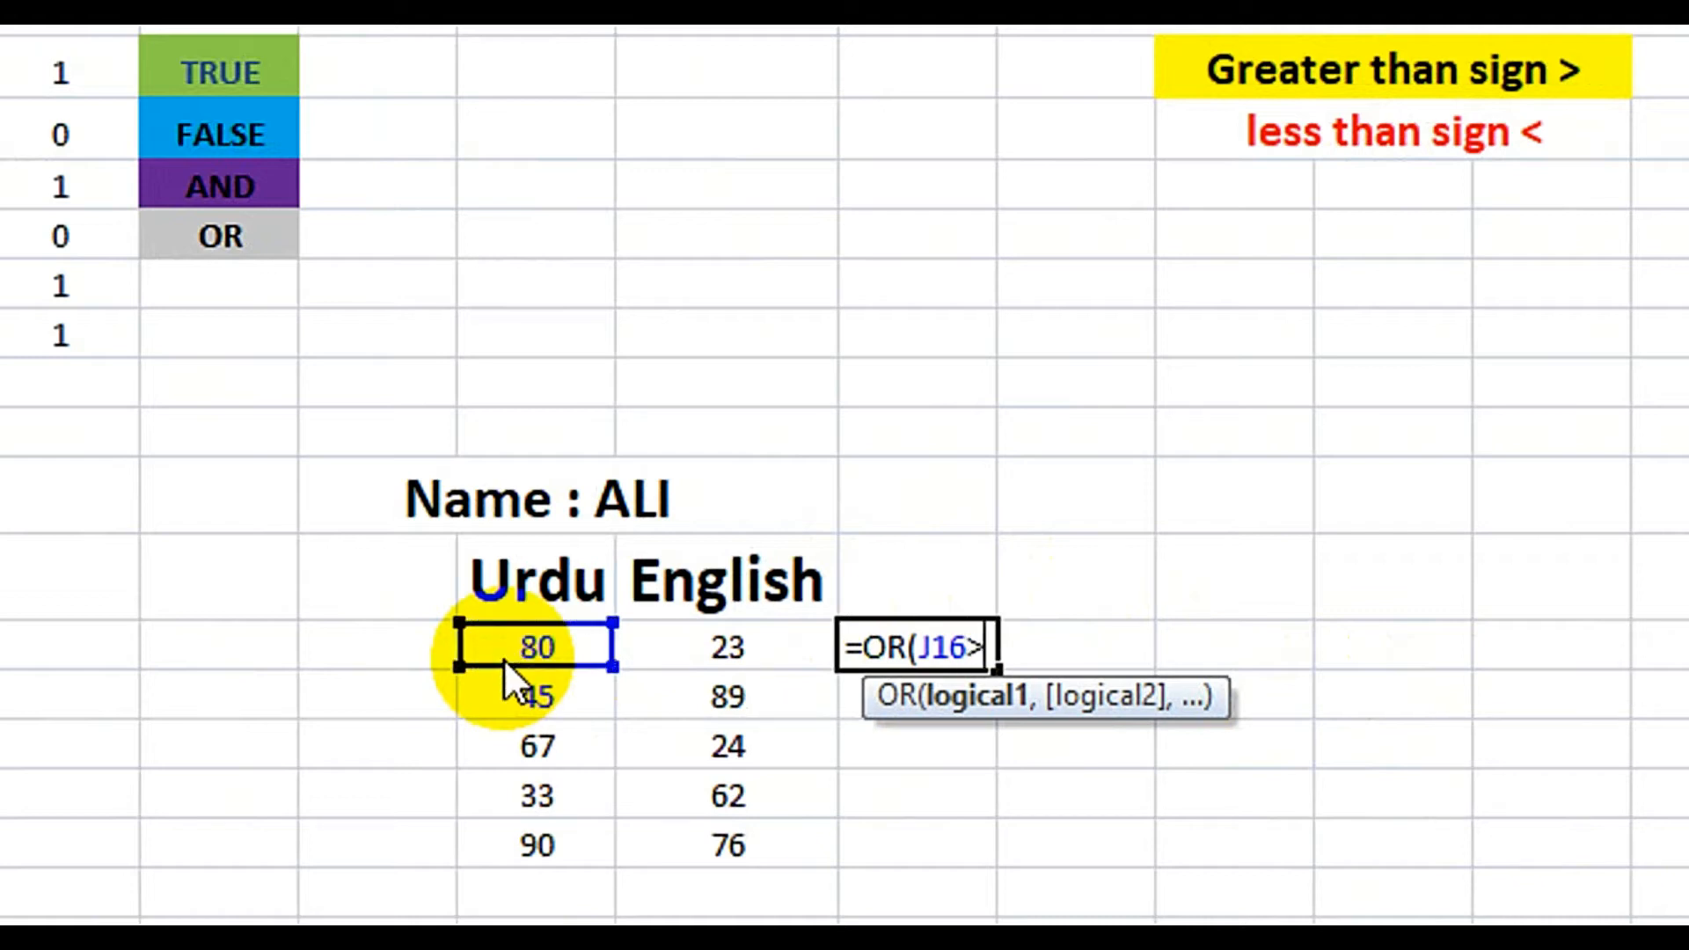
pyautogui.write('30,')
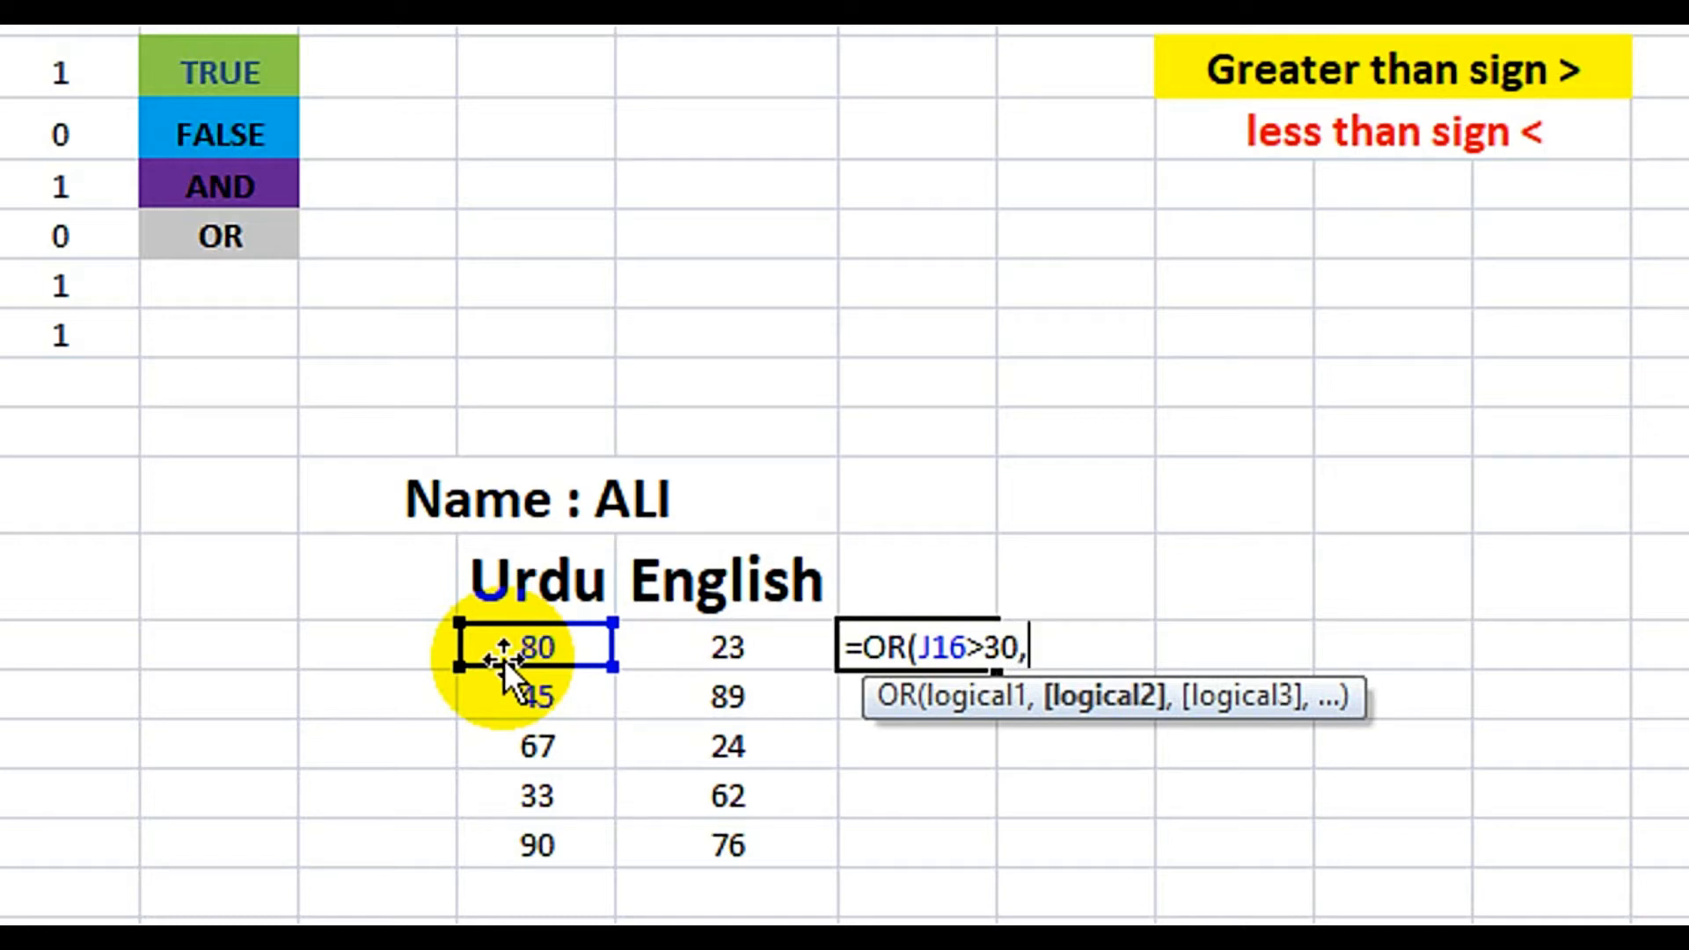
pyautogui.click(677, 650)
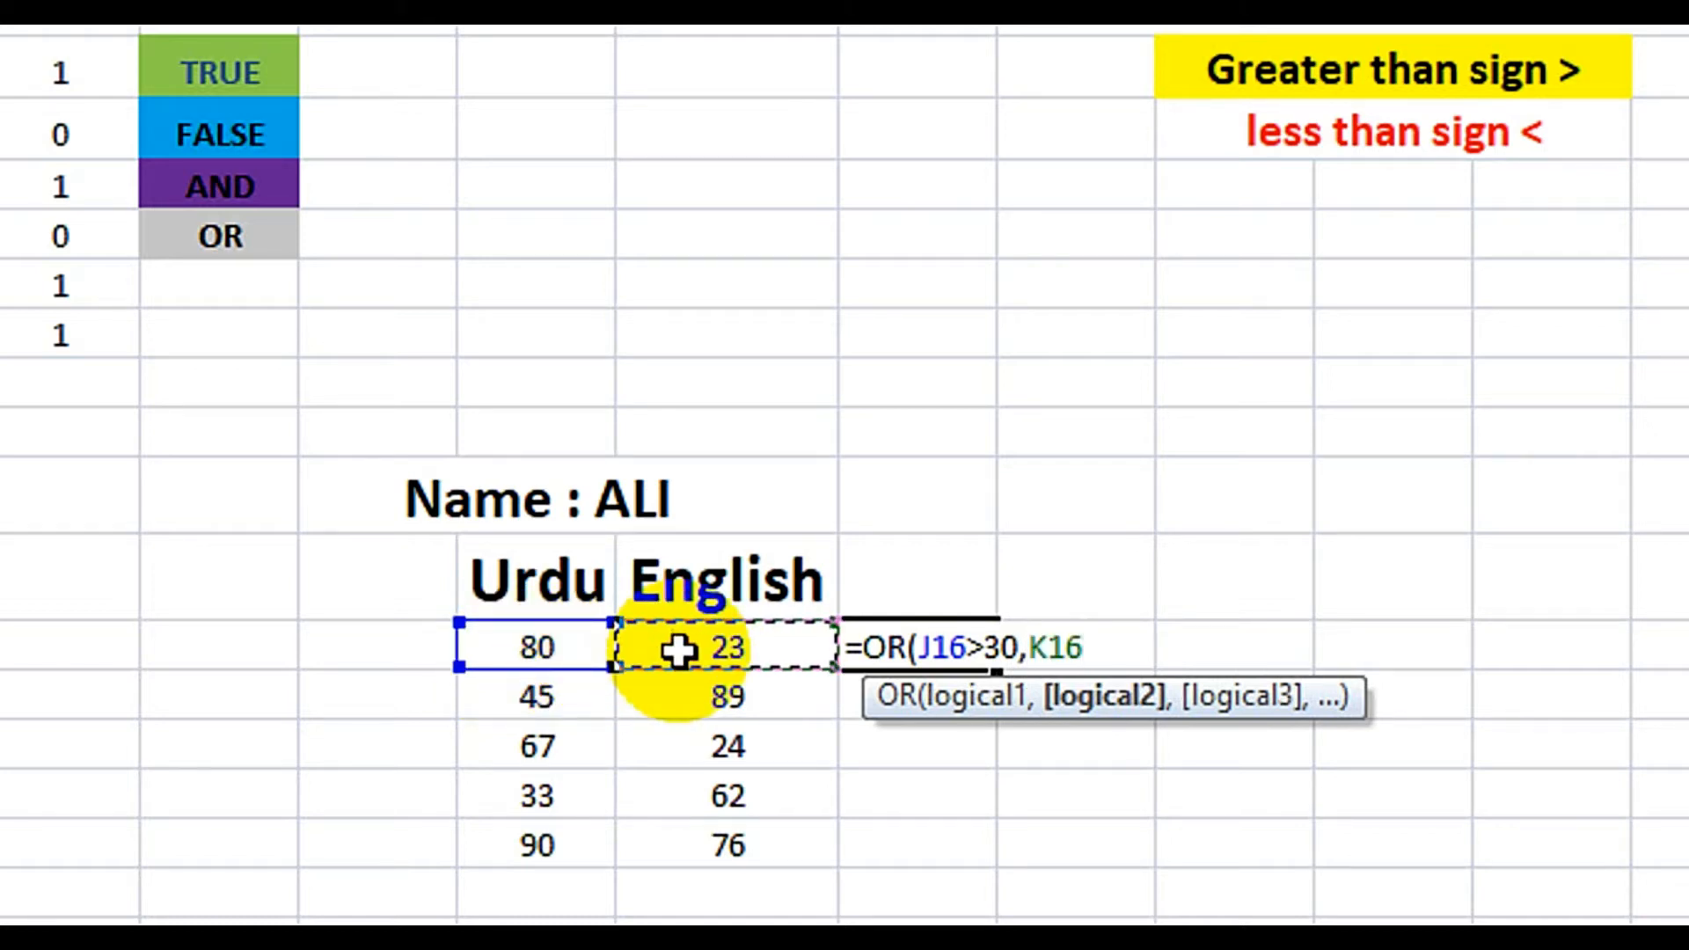
pyautogui.write('>')
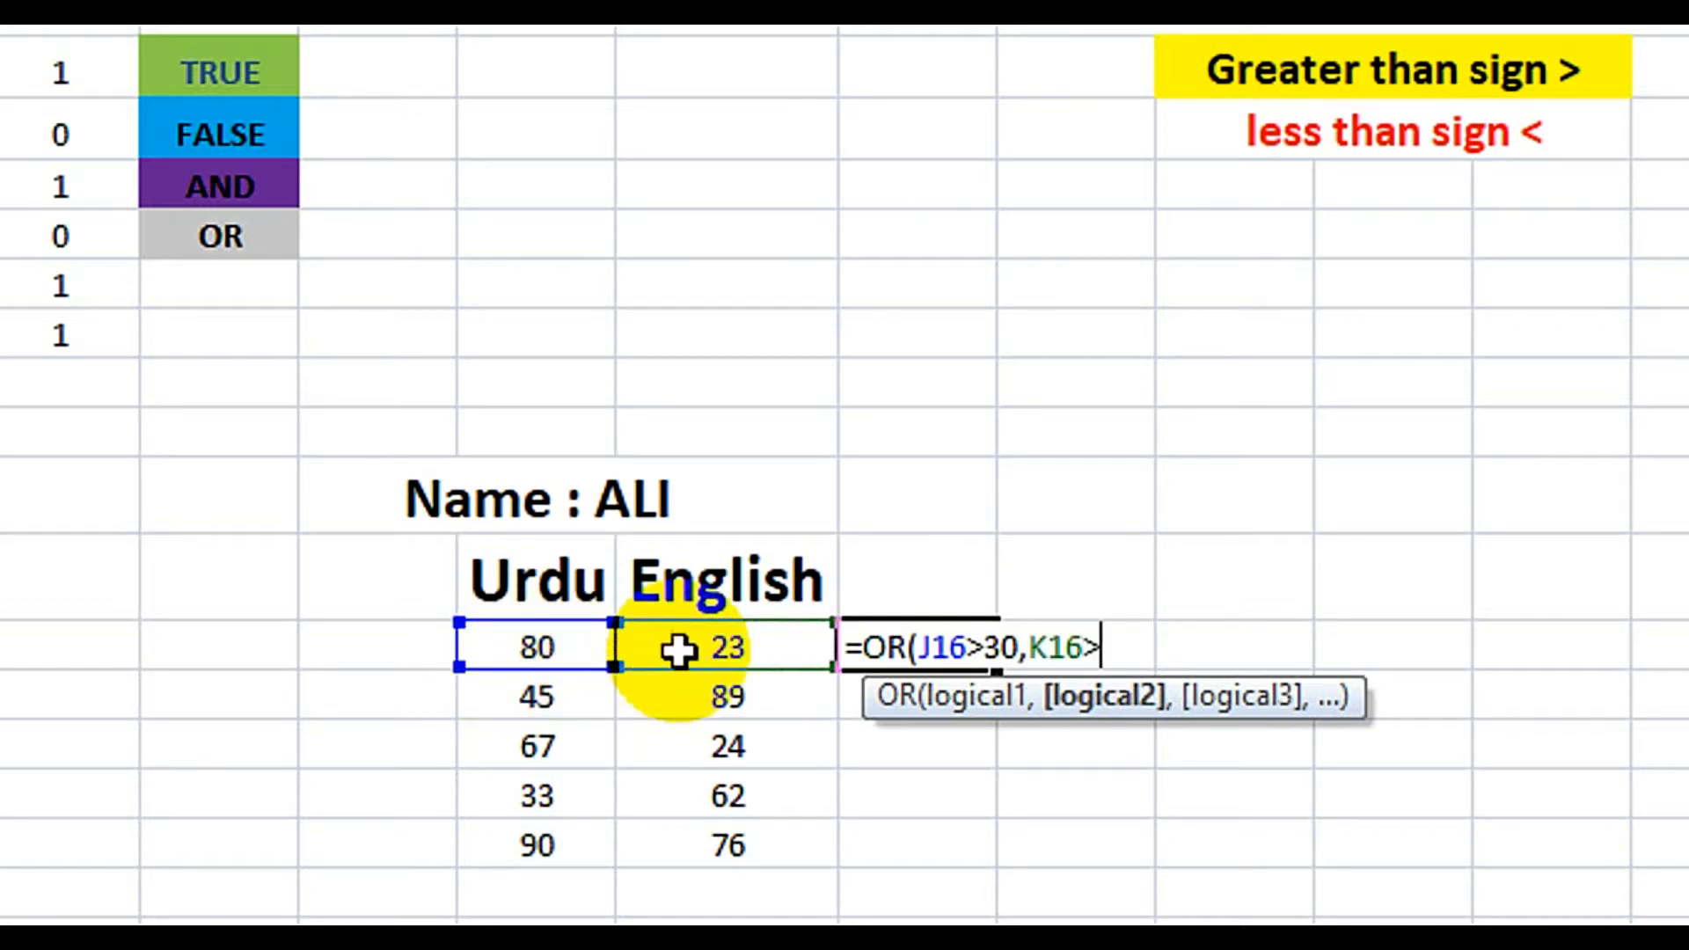
pyautogui.write('40')
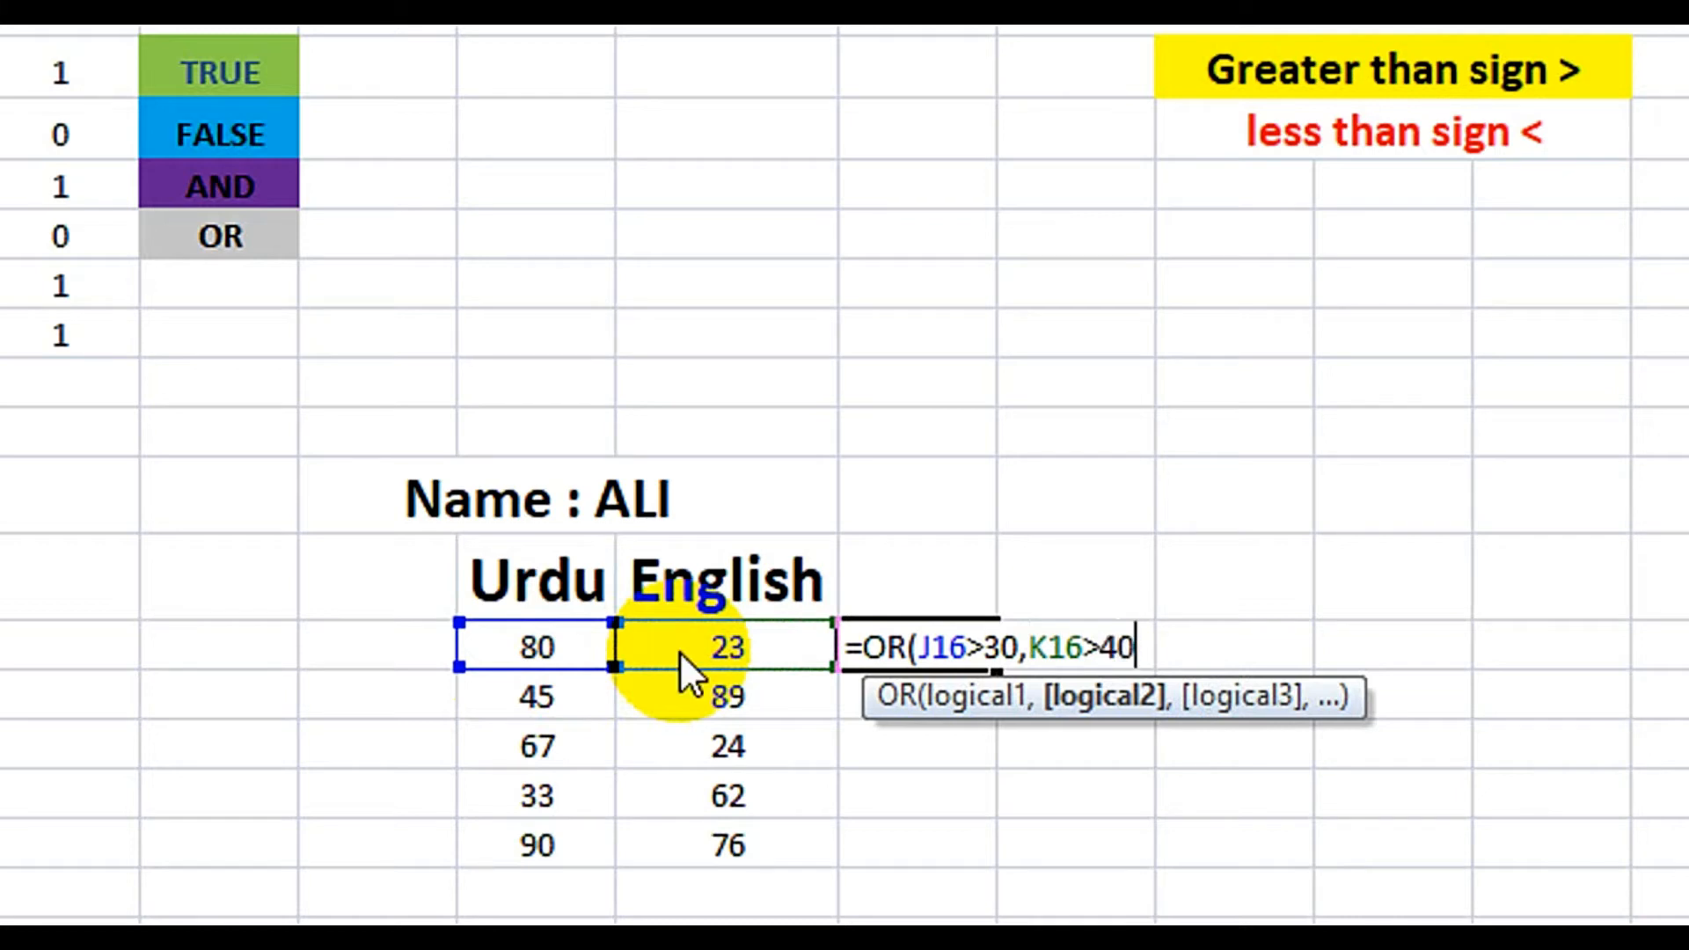
pyautogui.write(')')
pyautogui.press('Return')
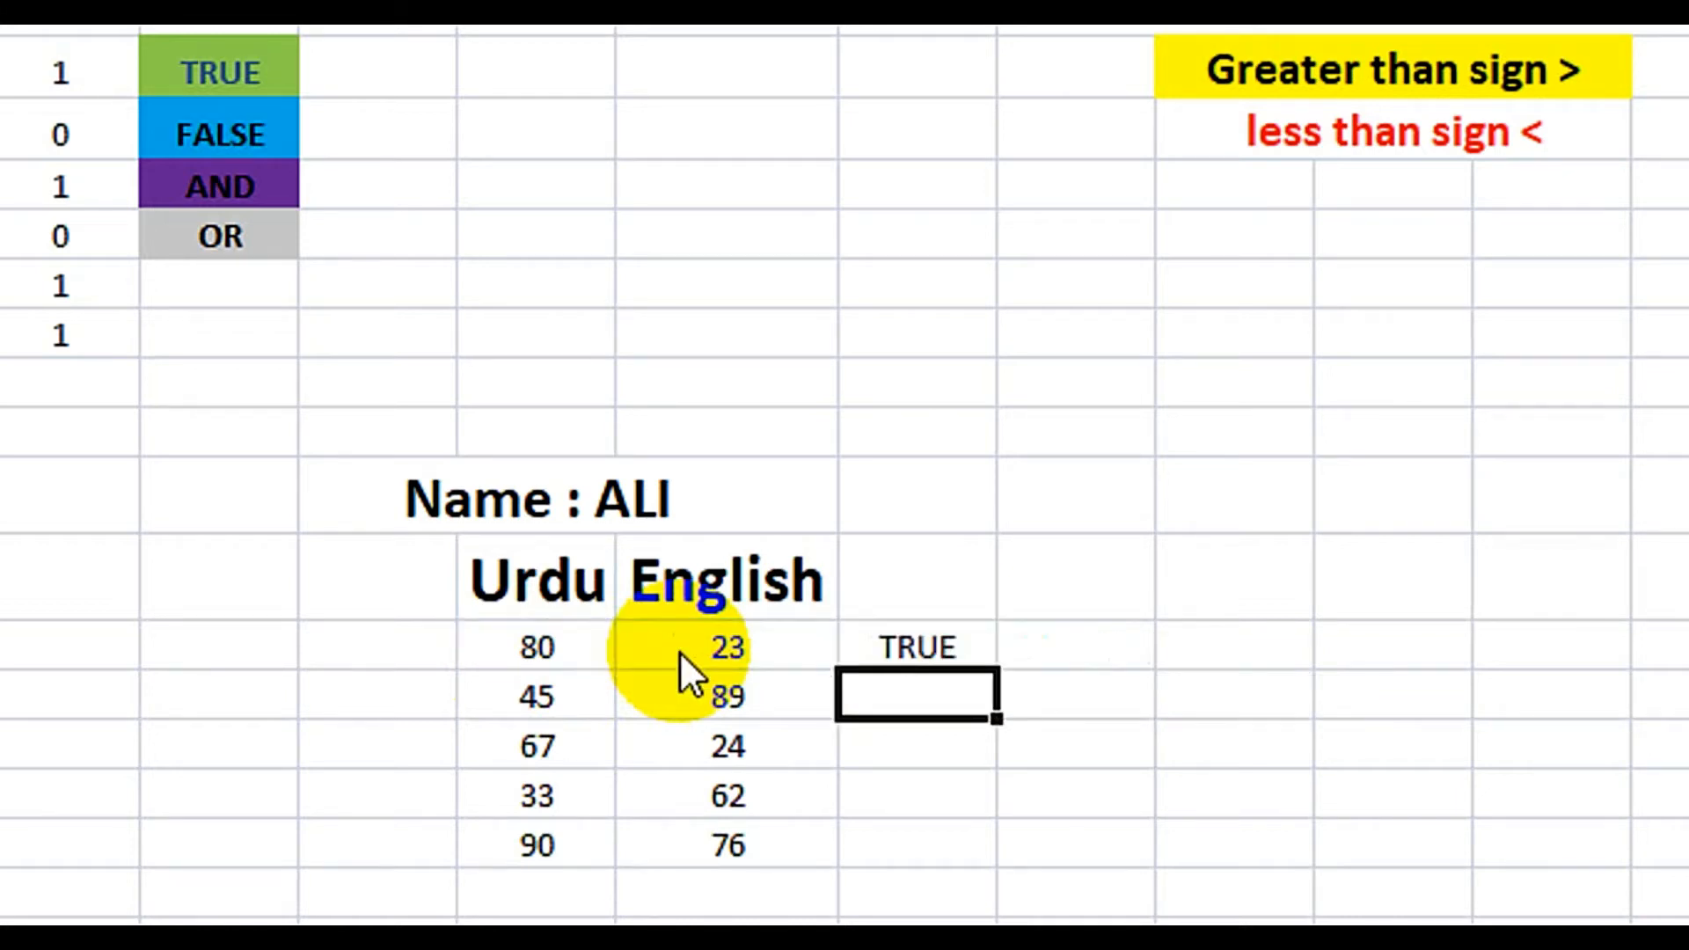
# Step: Copy the OR formula from L16 down through L20 for the remaining rows of marks
pyautogui.click(923, 648)
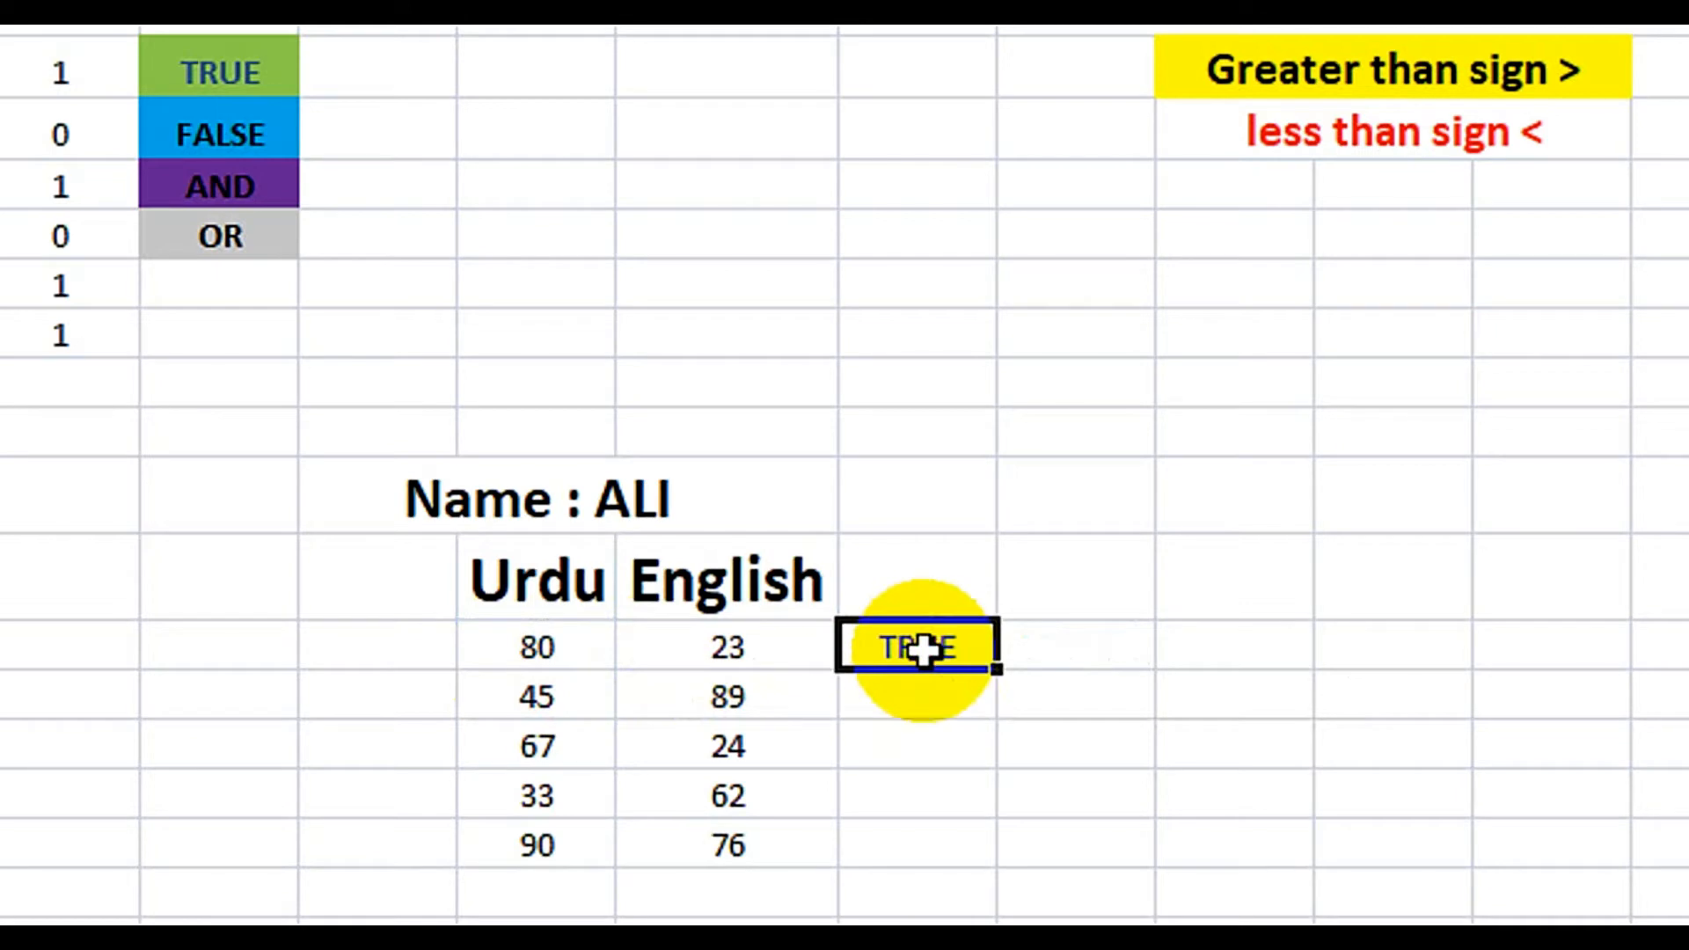
pyautogui.moveTo(1007, 670); pyautogui.dragTo(965, 845)
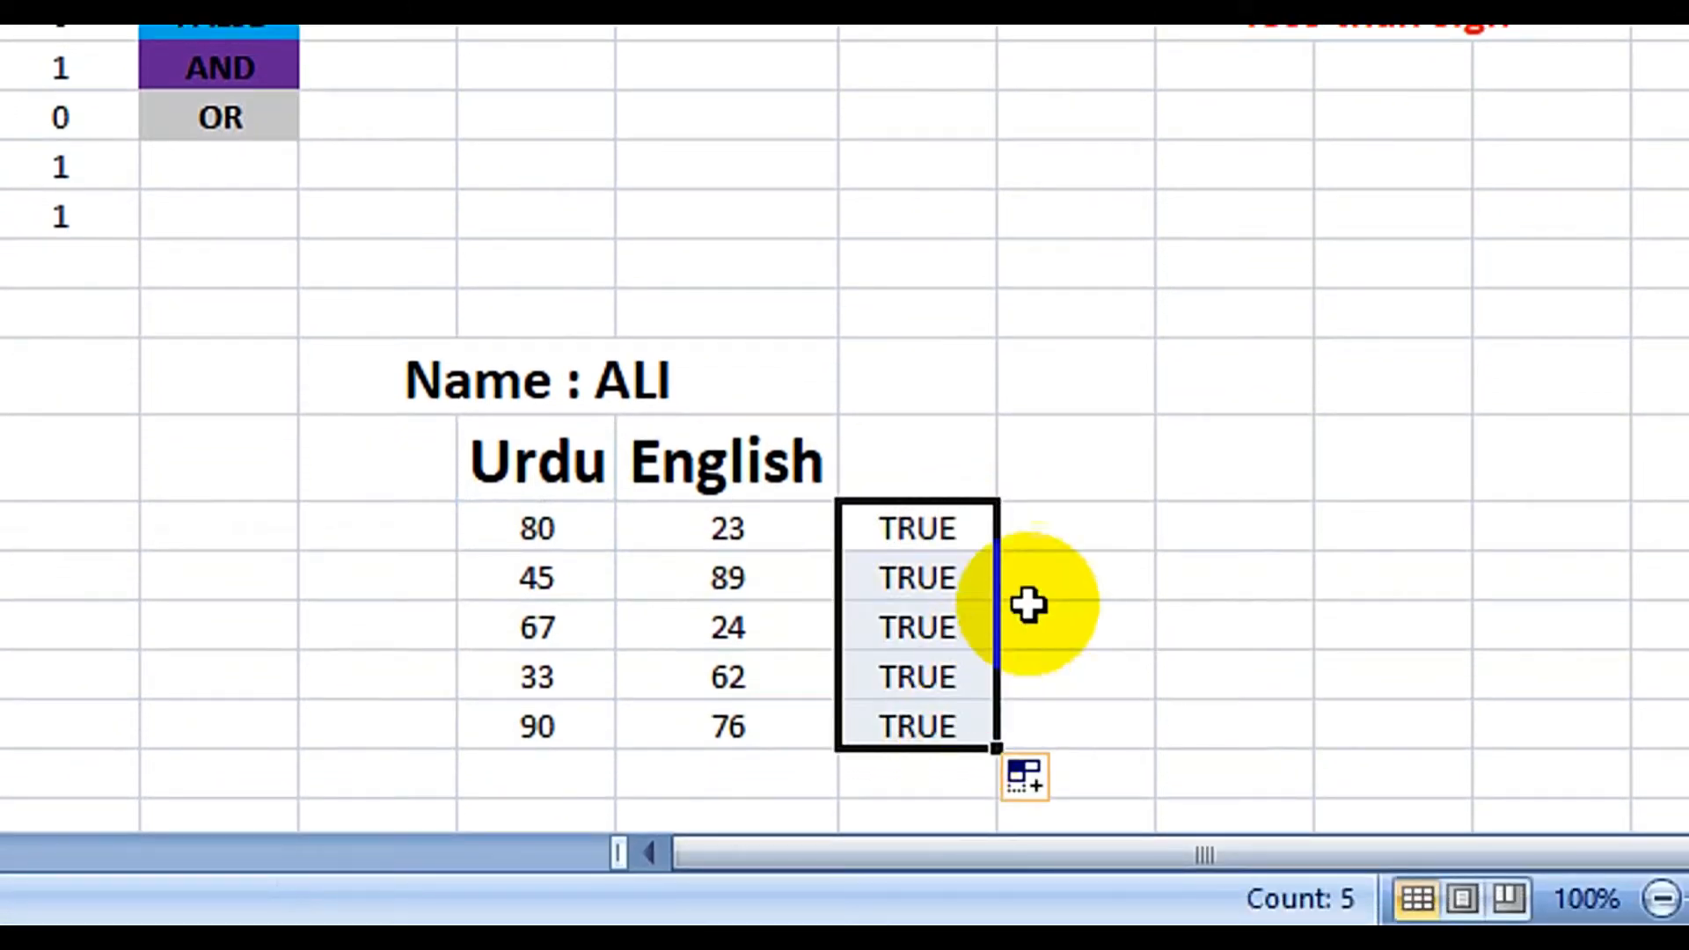
pyautogui.click(1064, 524)
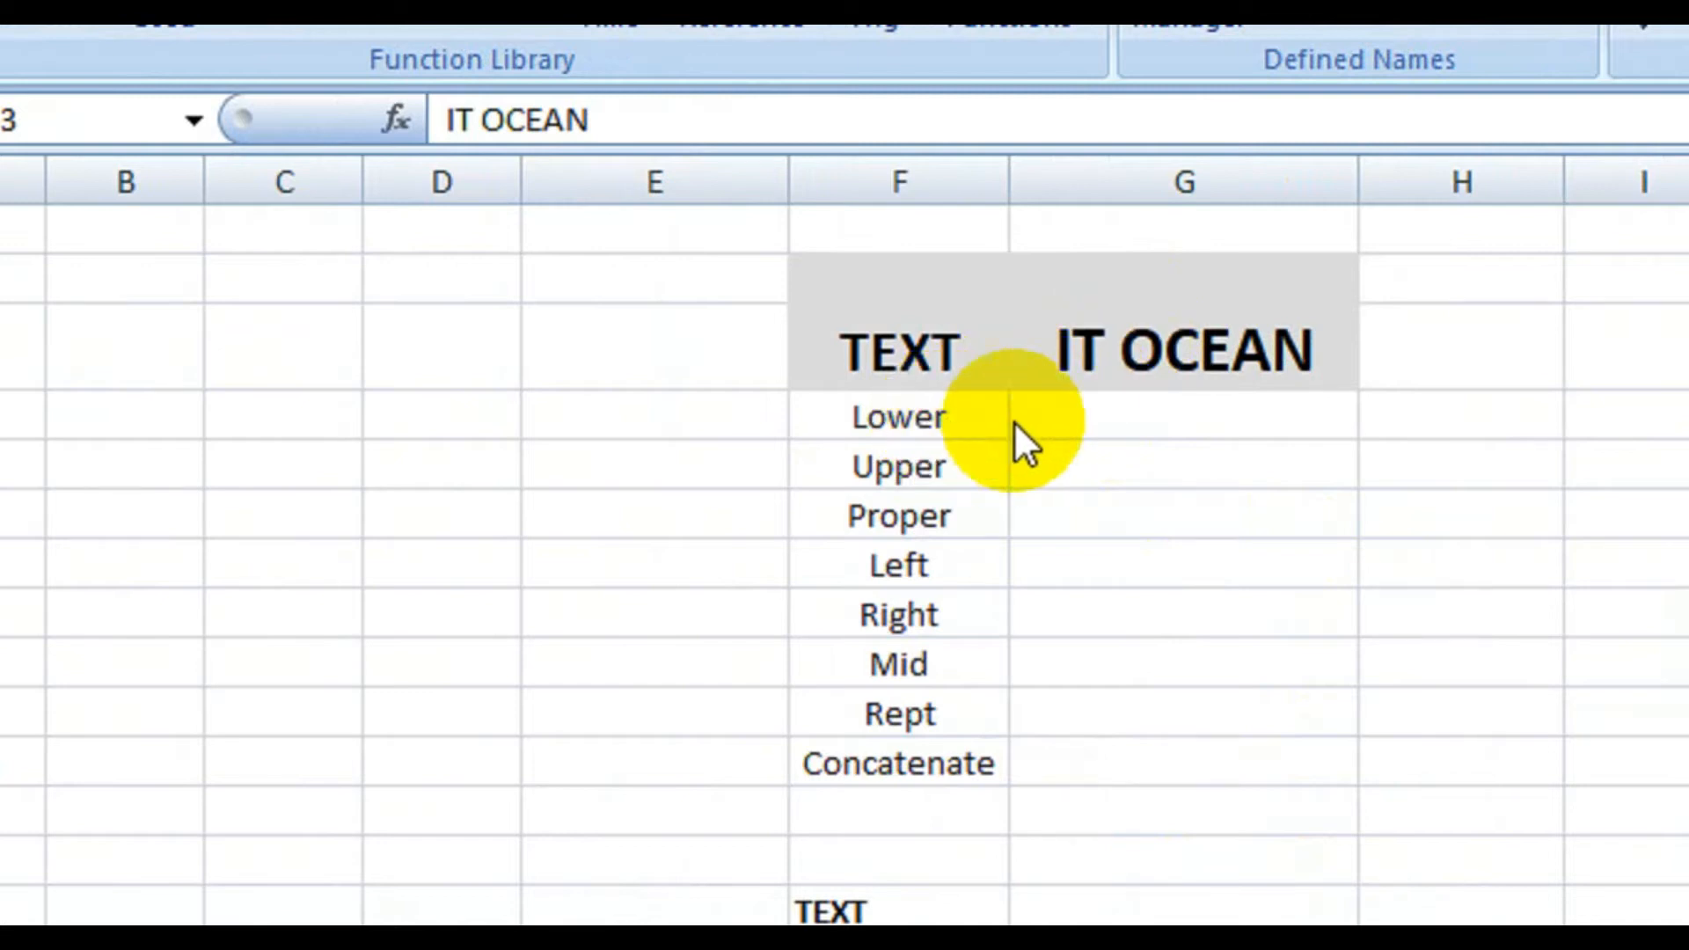
# Step: Enter the formula =LOWER(G3) in cell G4, beside the Lower label
pyautogui.doubleClick(1123, 413)
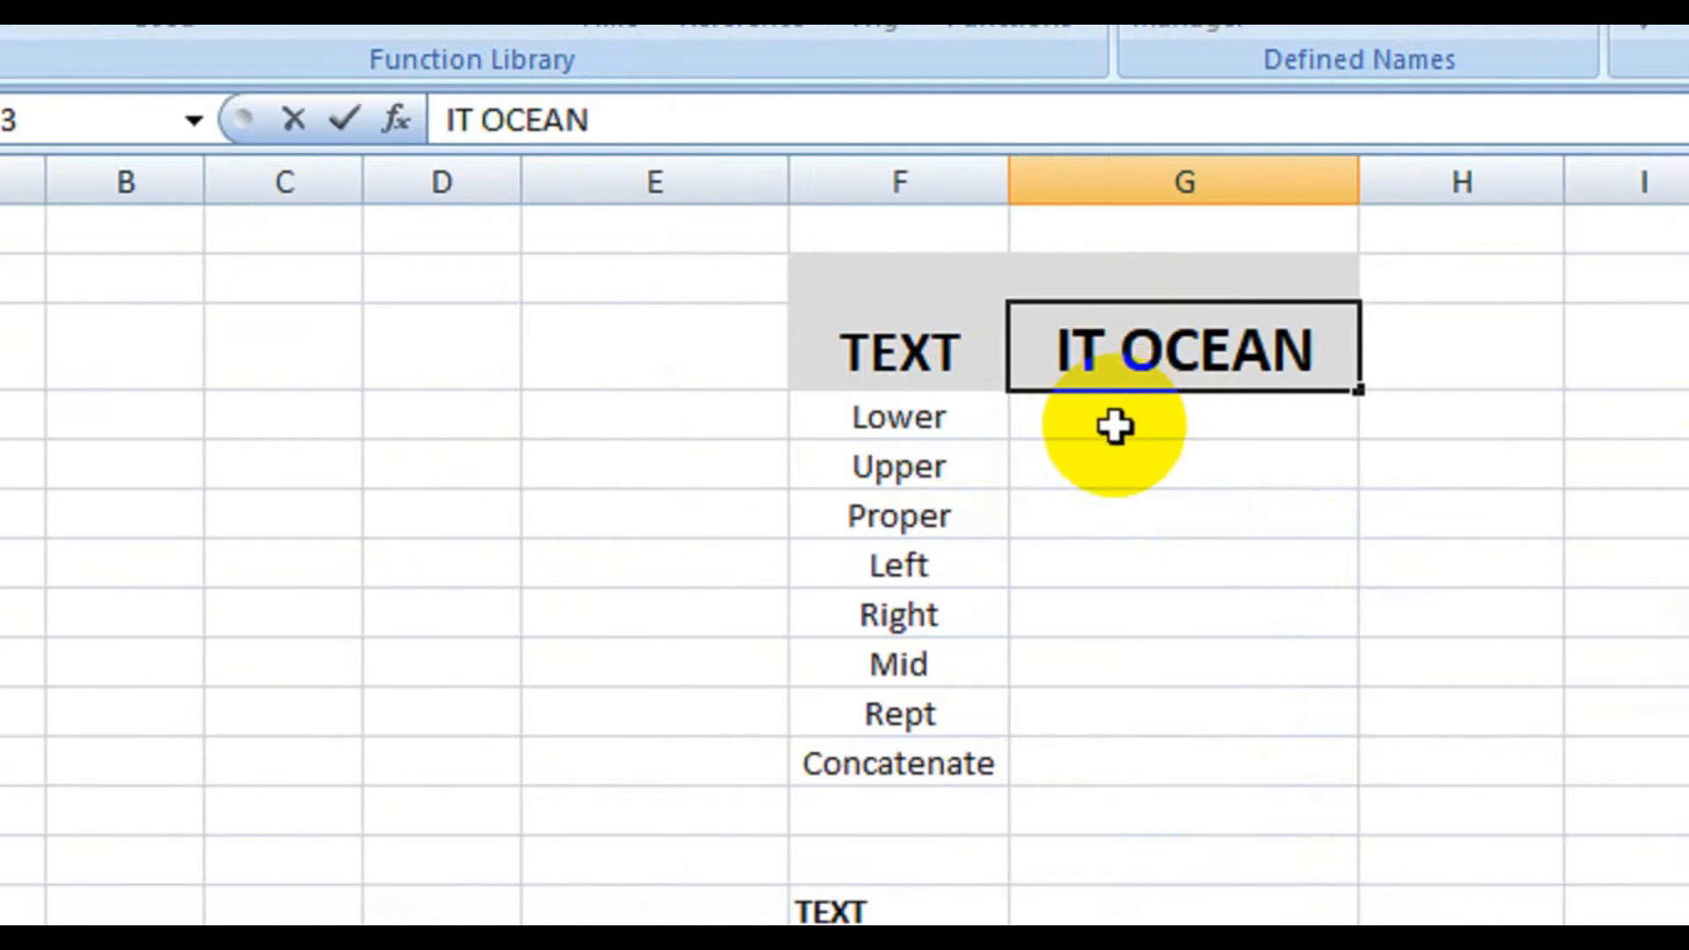
pyautogui.click(1119, 424)
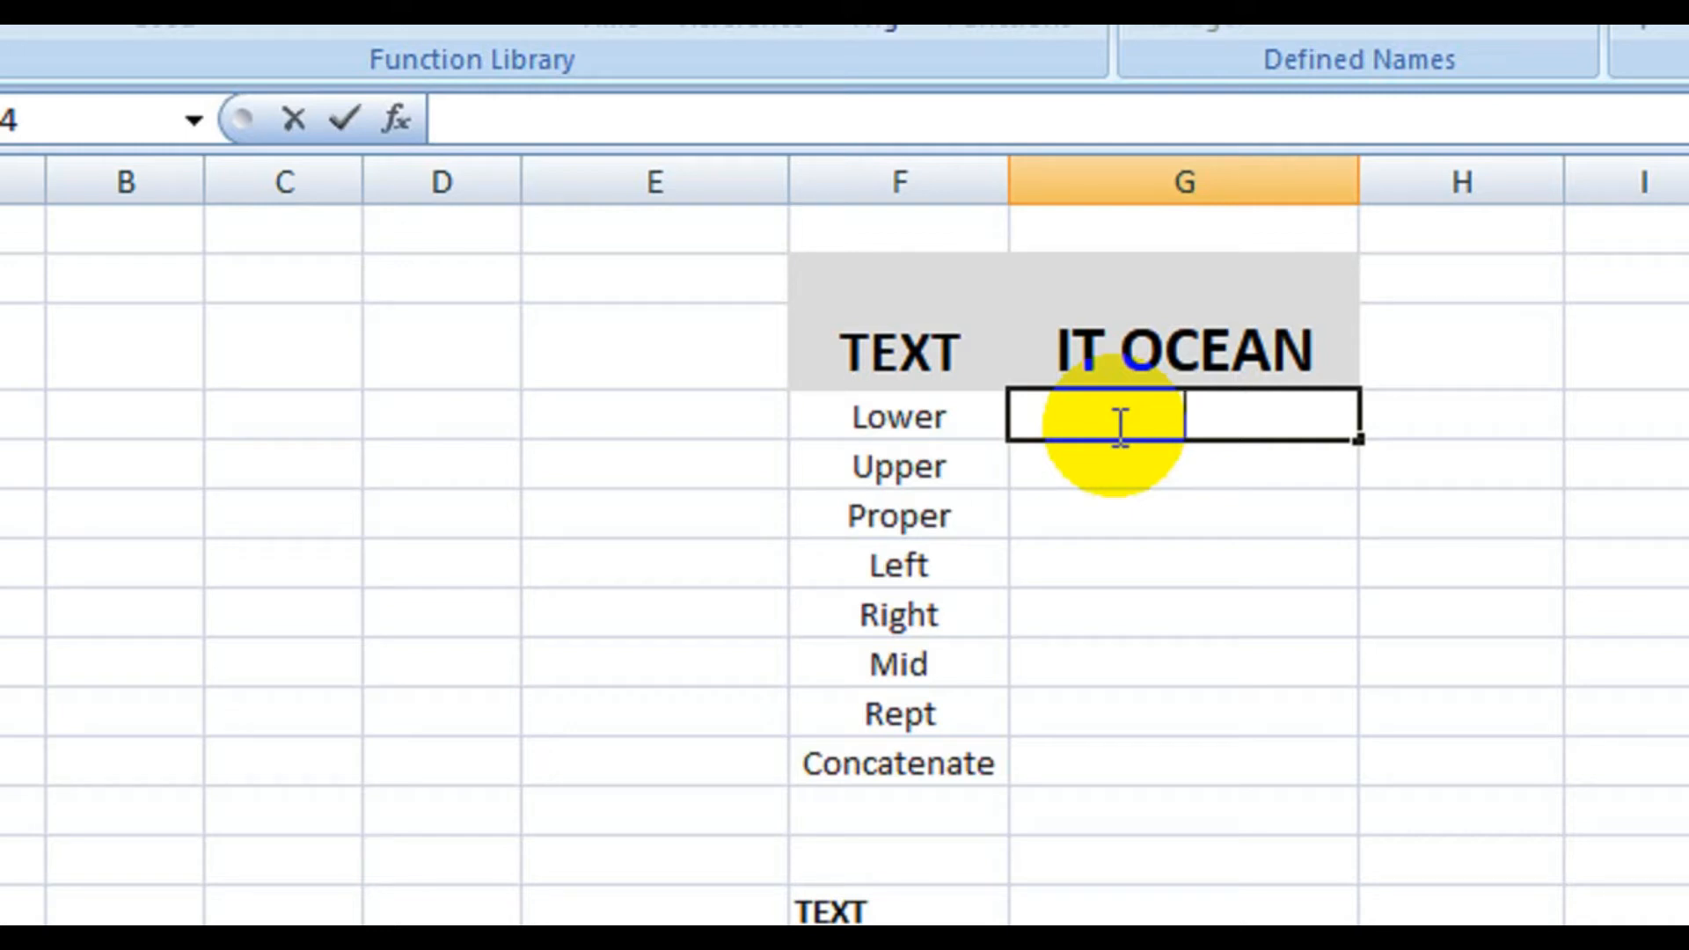
pyautogui.write('=')
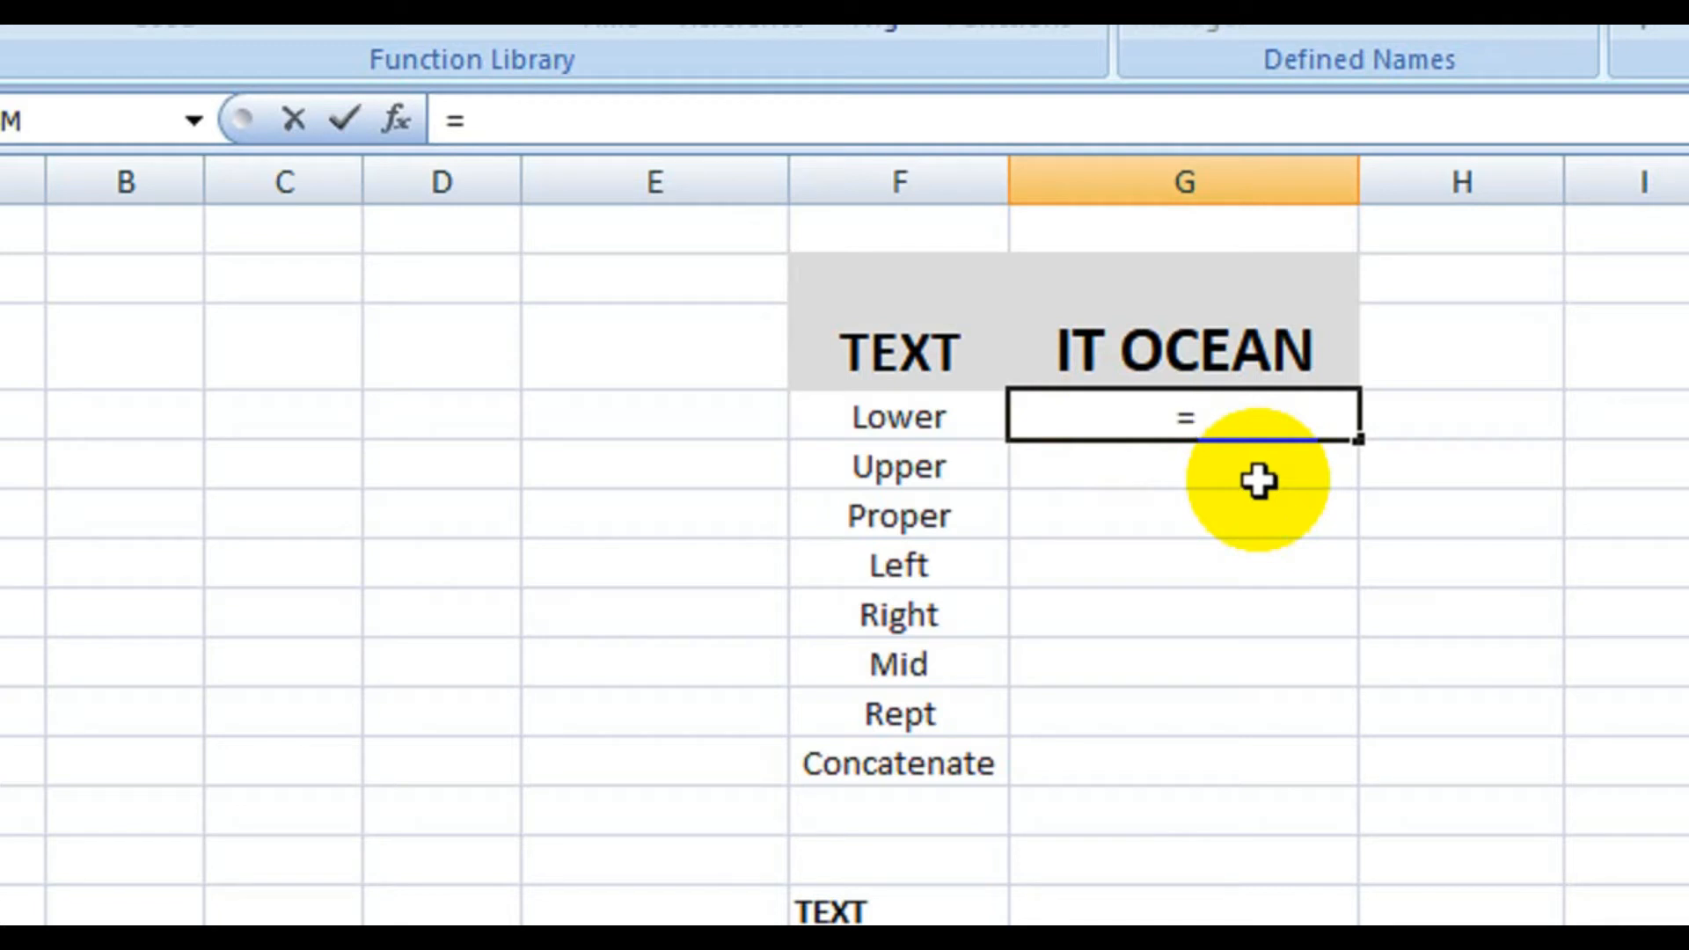
pyautogui.write('lower')
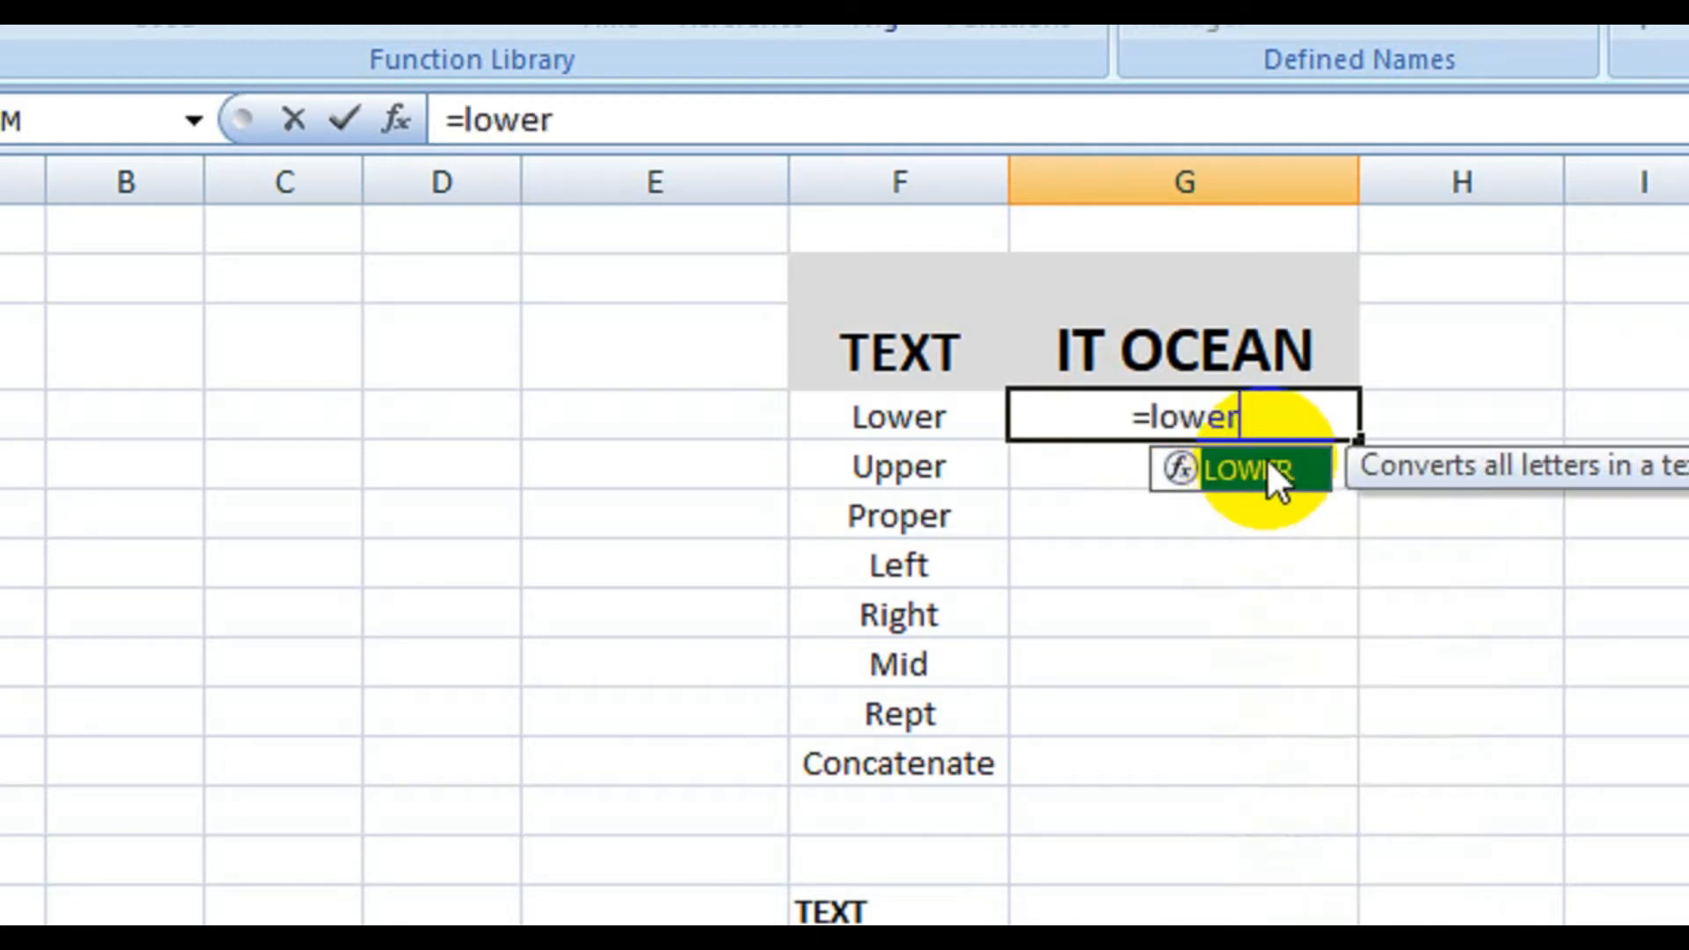
pyautogui.doubleClick(1263, 472)
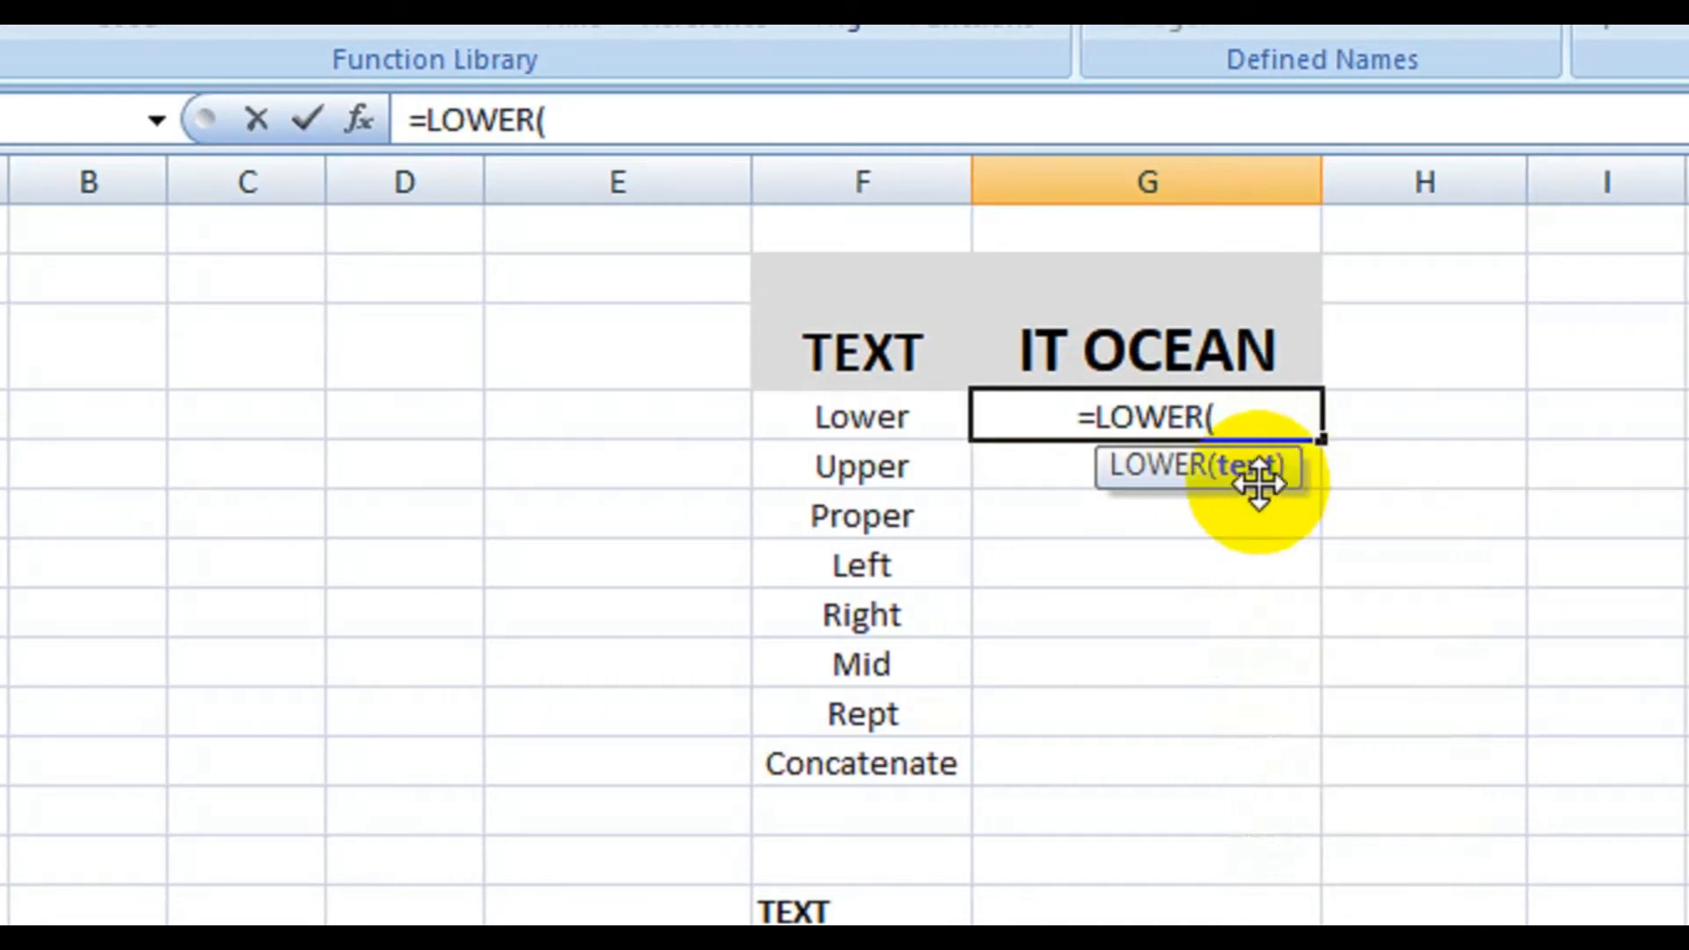
pyautogui.click(1219, 345)
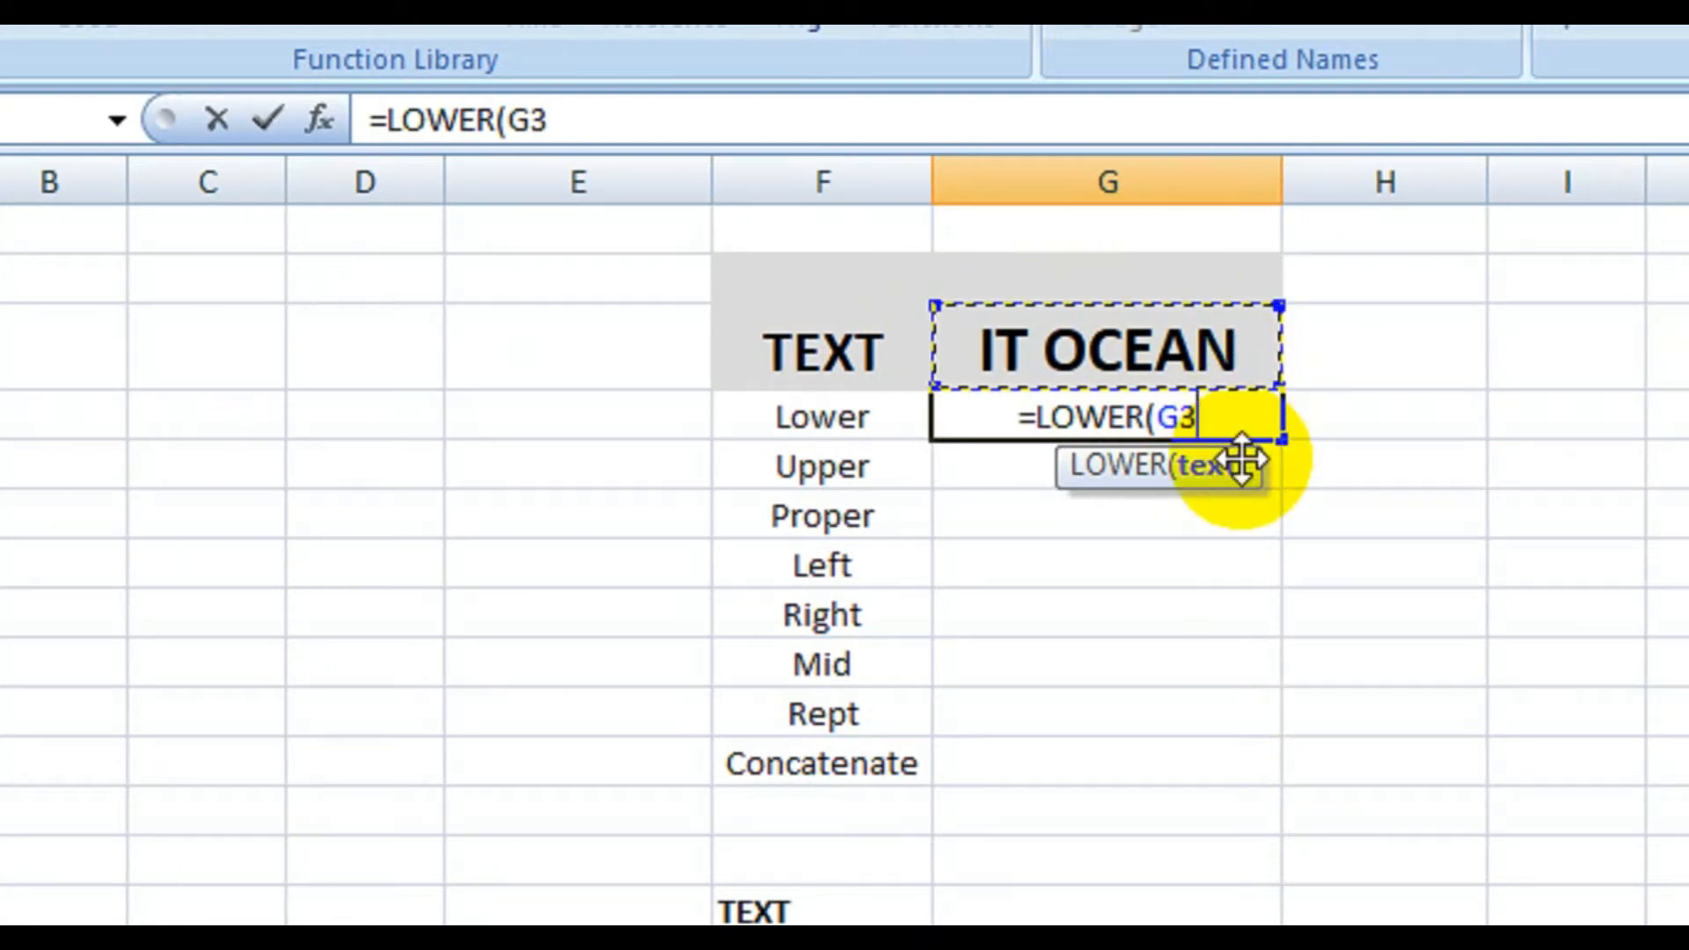
pyautogui.write(')')
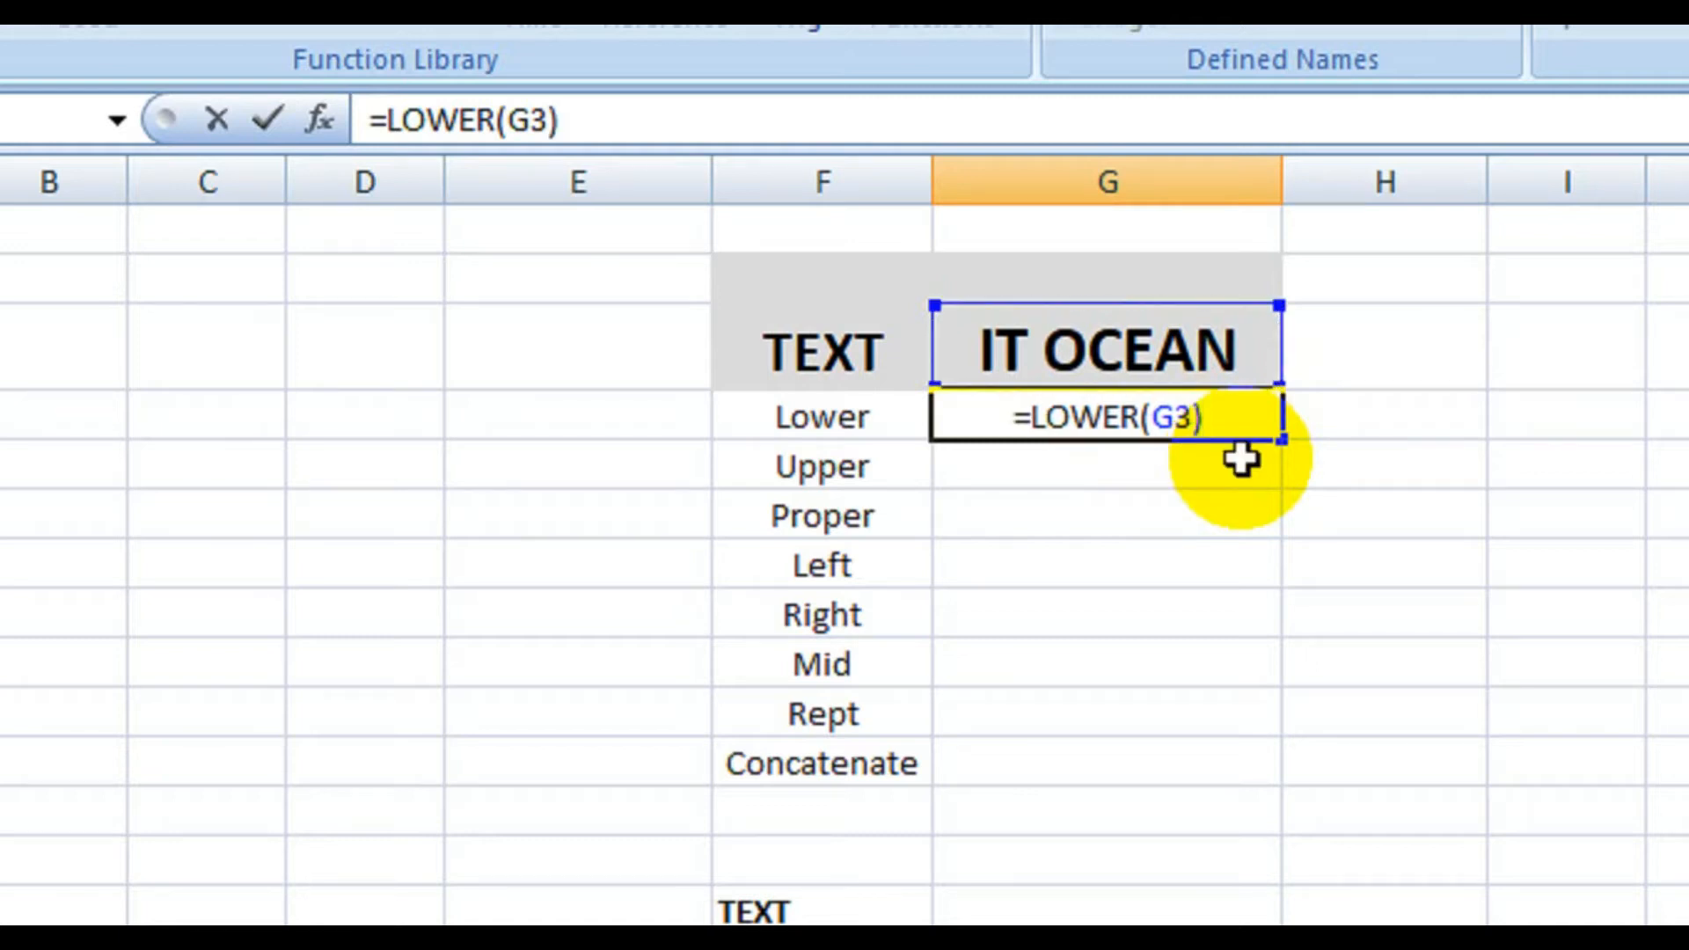
pyautogui.press('Return')
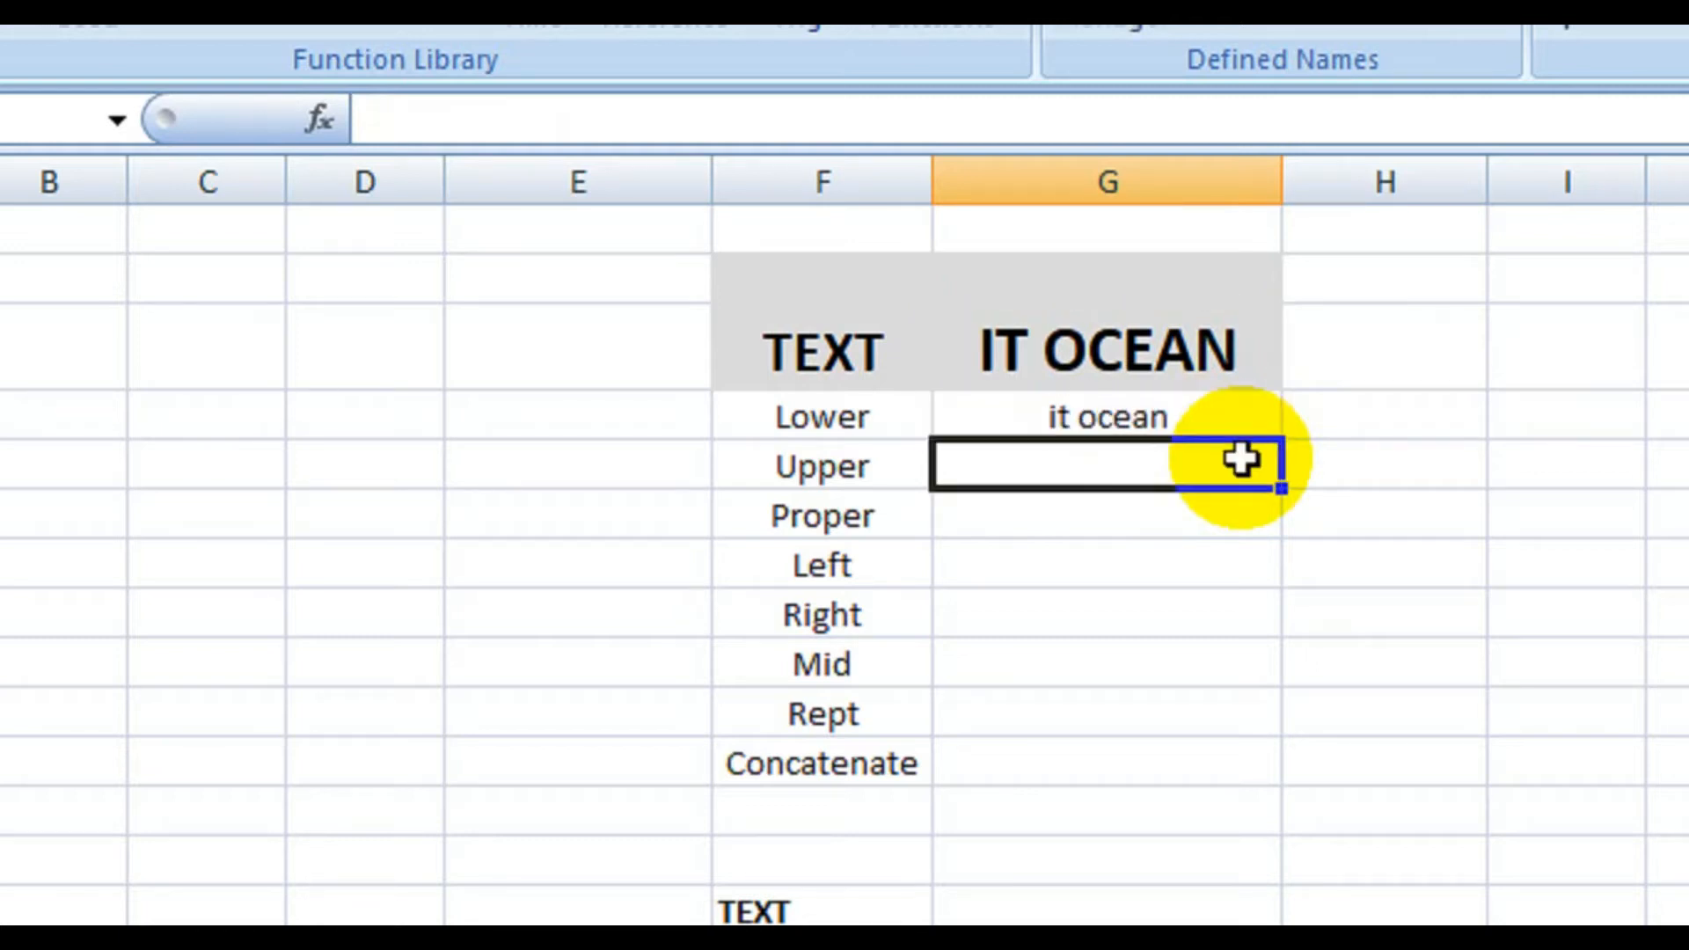
pyautogui.click(1152, 420)
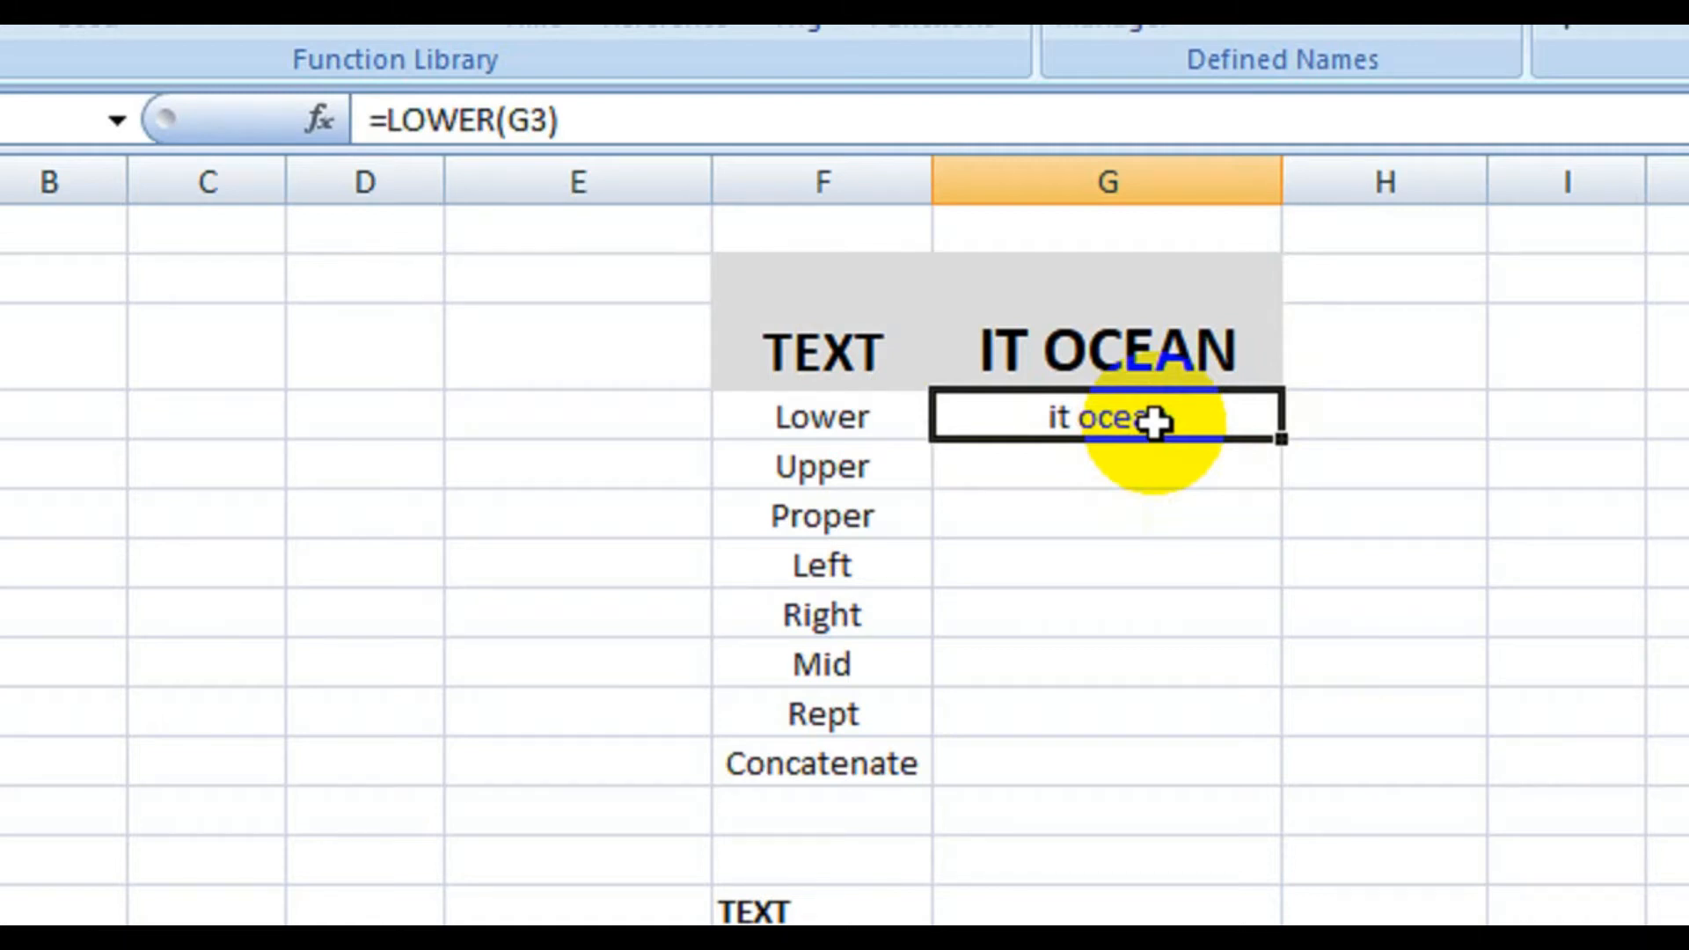
# Step: Try inserting the LOWER function from the text function library into cell H4 with G3 as its text, and clear H4
pyautogui.click(1358, 422)
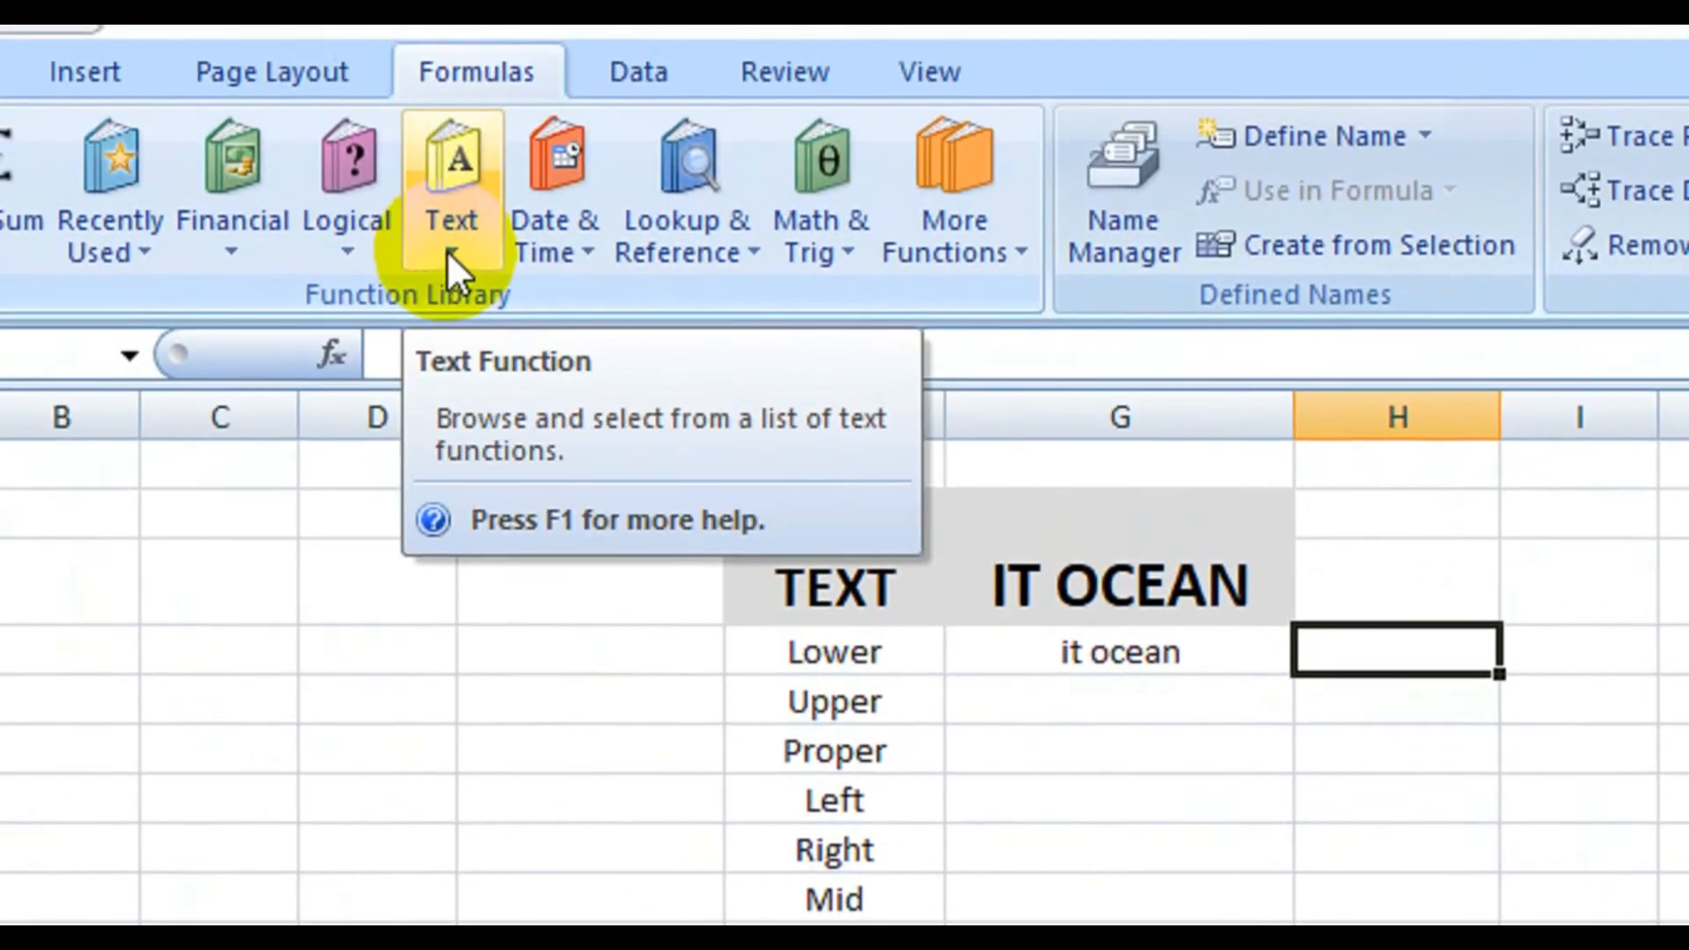
pyautogui.click(446, 250)
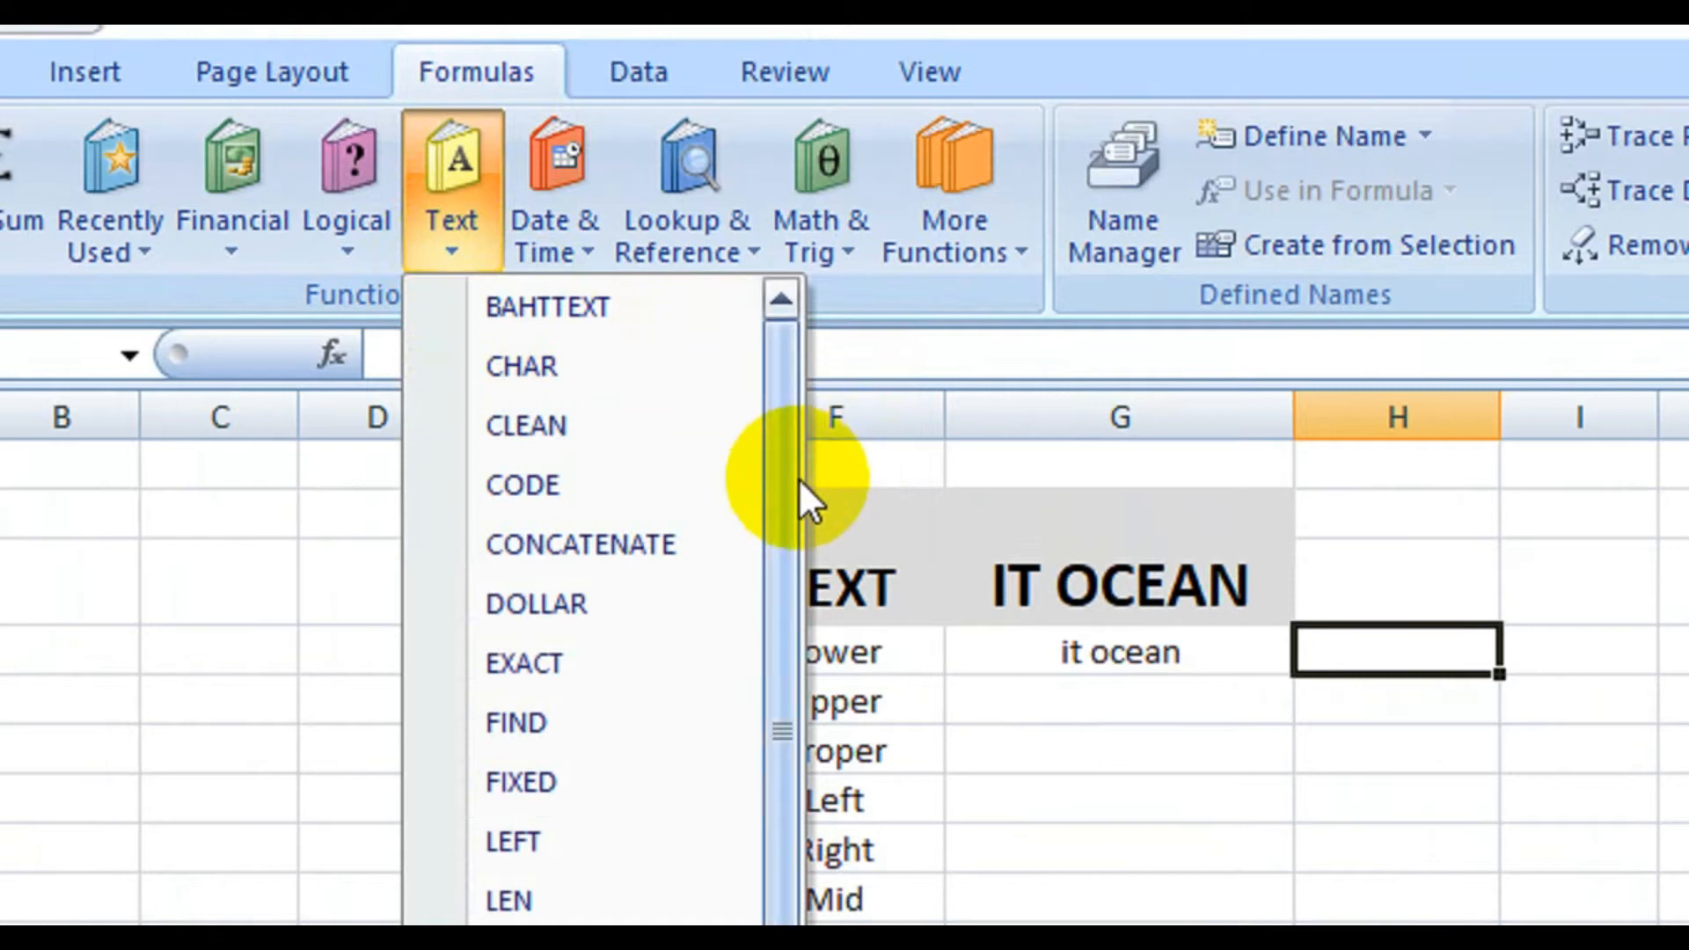
pyautogui.moveTo(785, 480); pyautogui.dragTo(812, 735)
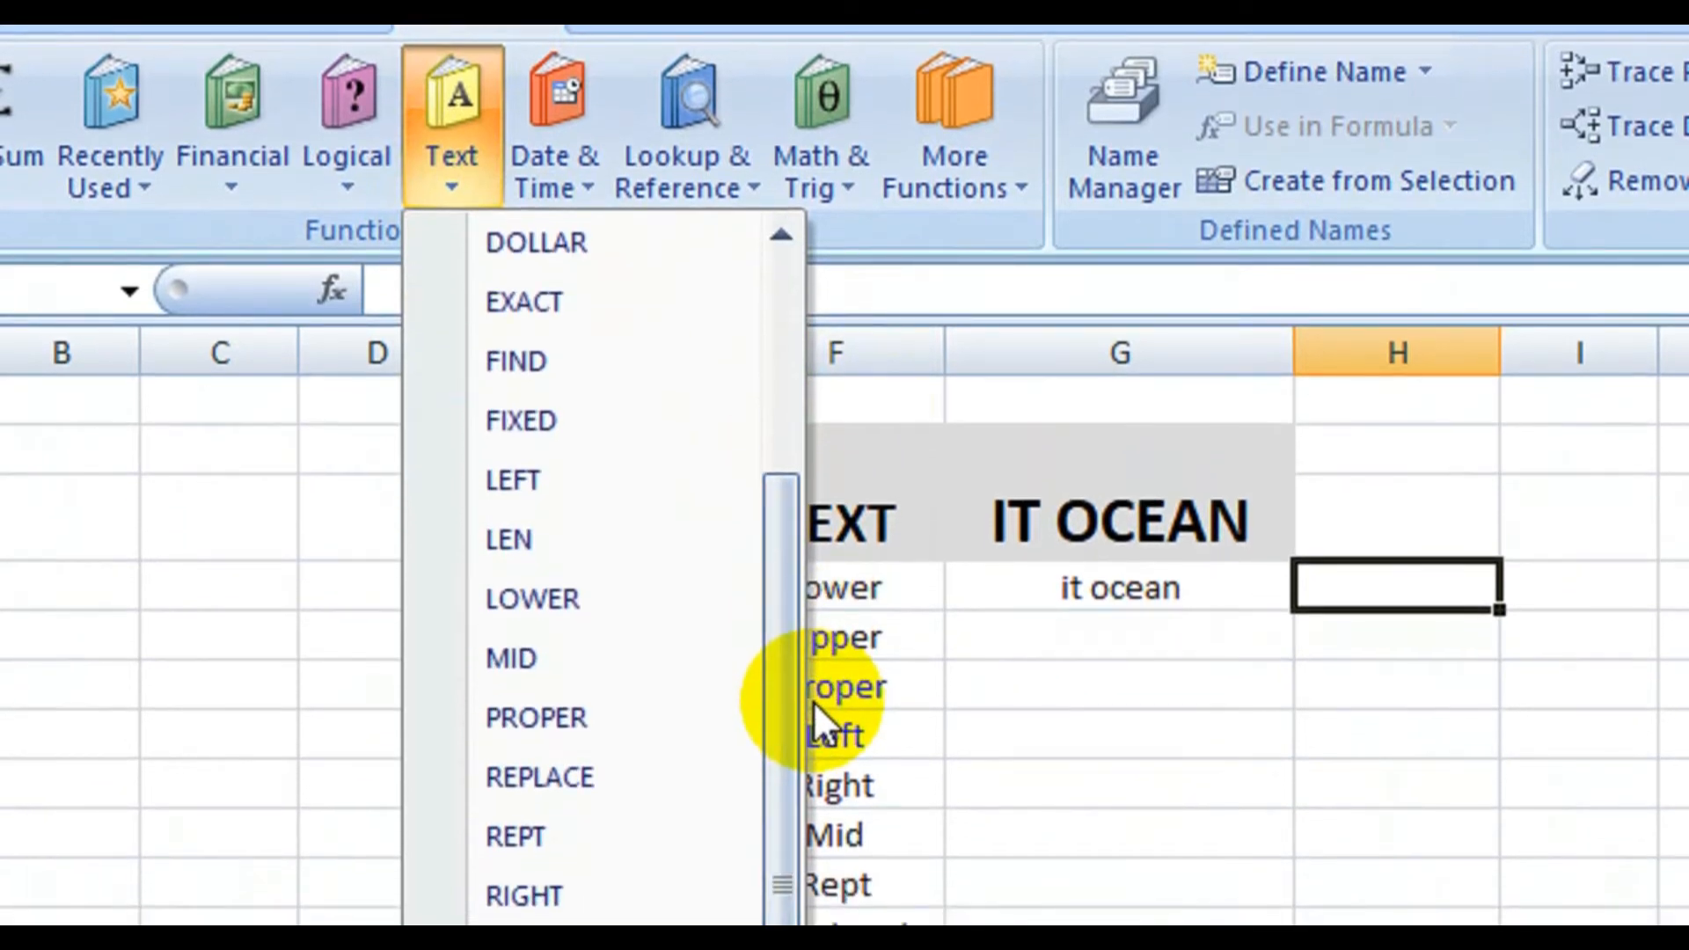
pyautogui.click(570, 610)
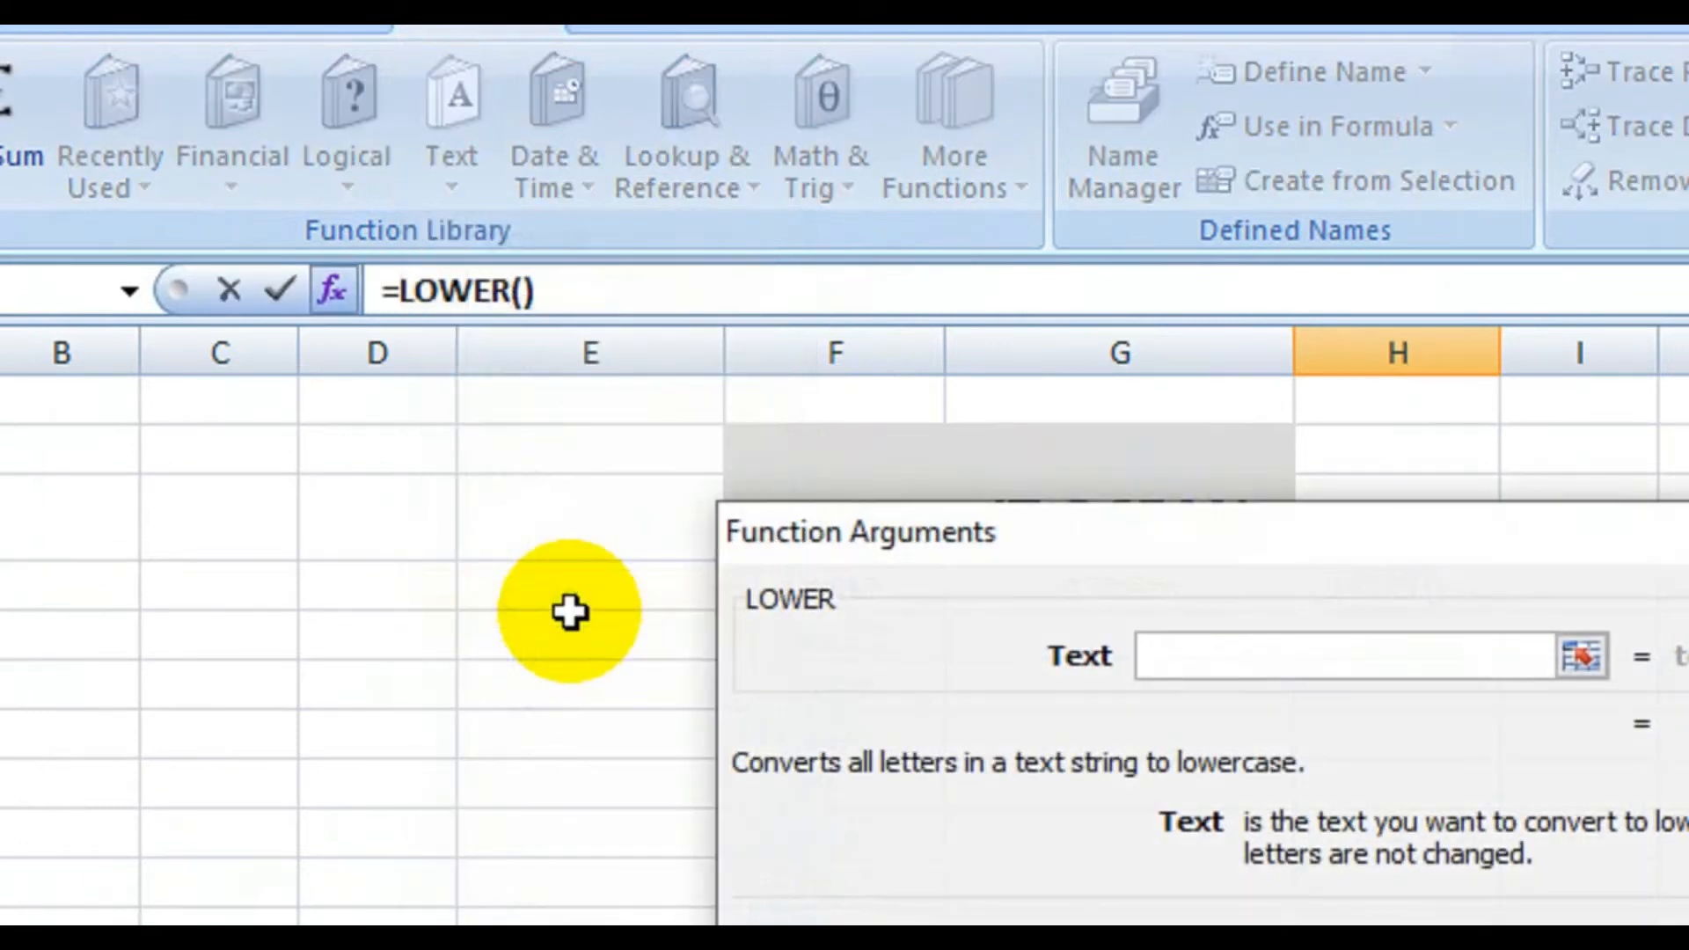
pyautogui.moveTo(1231, 526); pyautogui.dragTo(1258, 746)
pyautogui.click(991, 484)
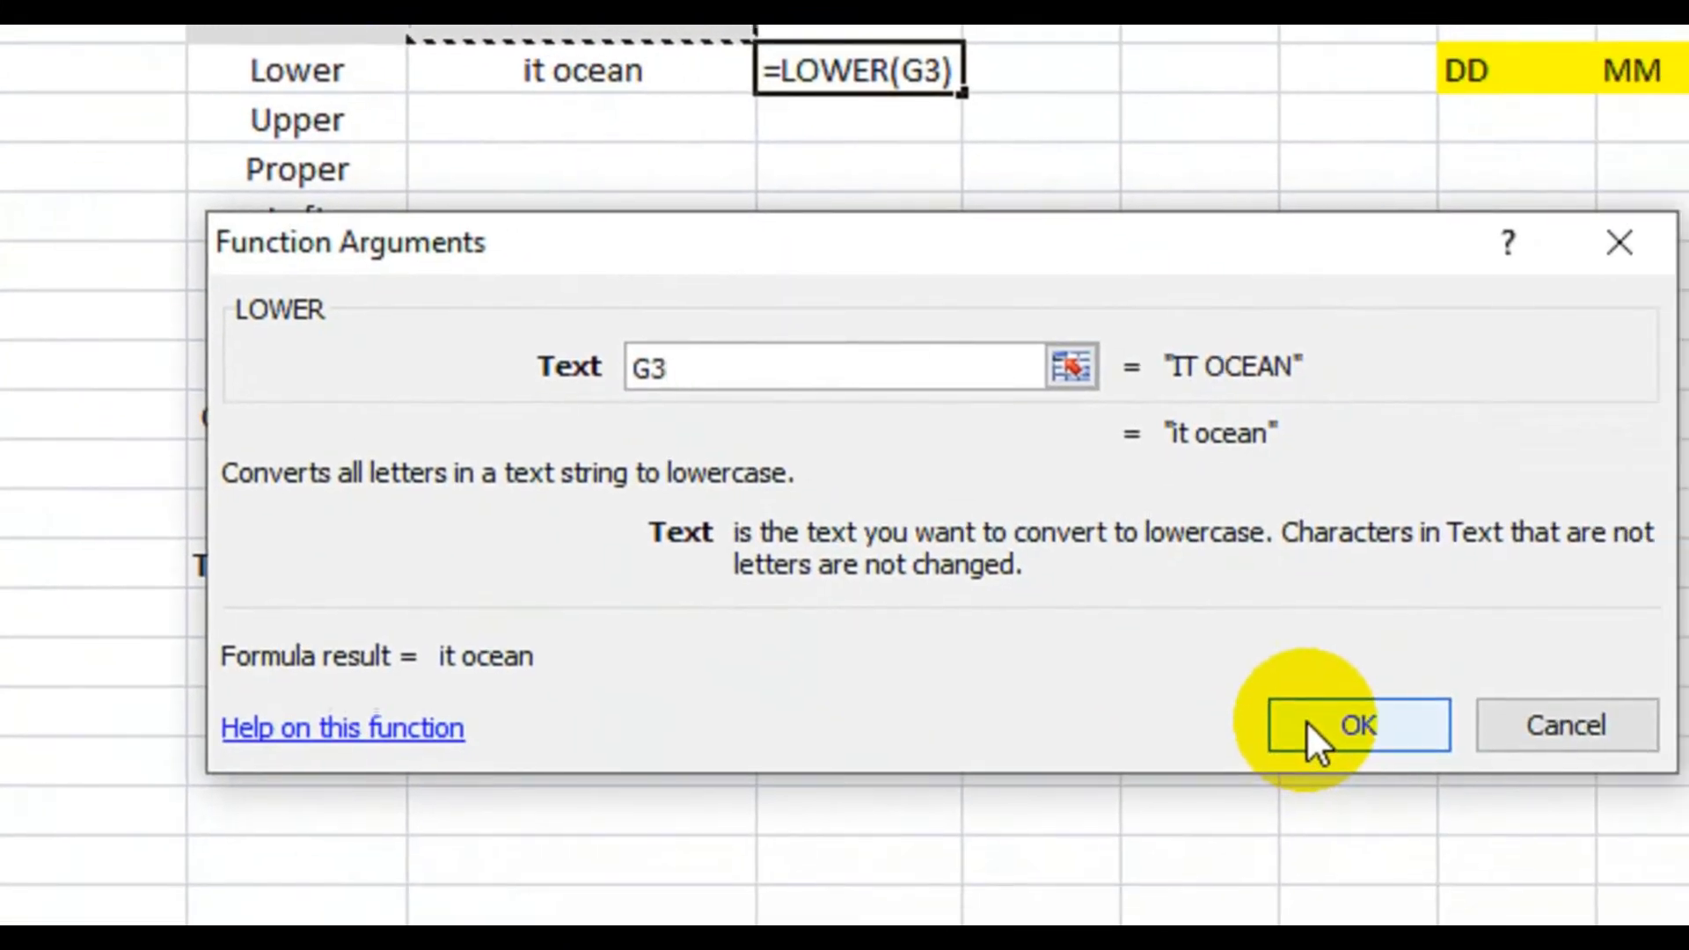
pyautogui.click(1407, 800)
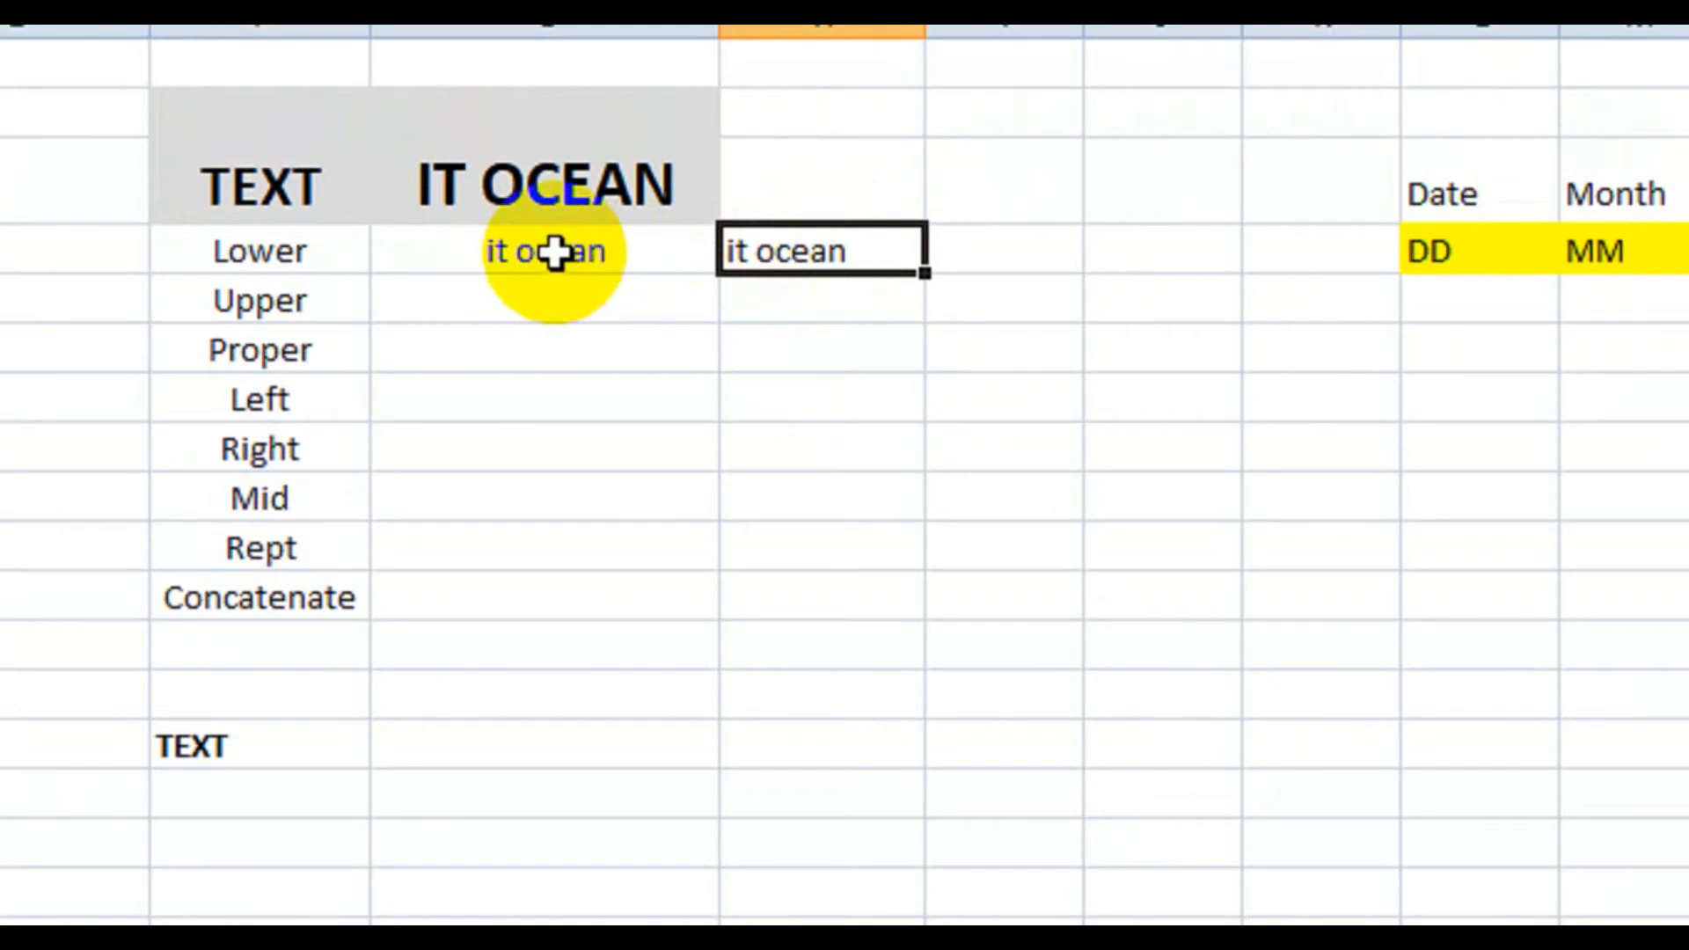
pyautogui.press('Delete')
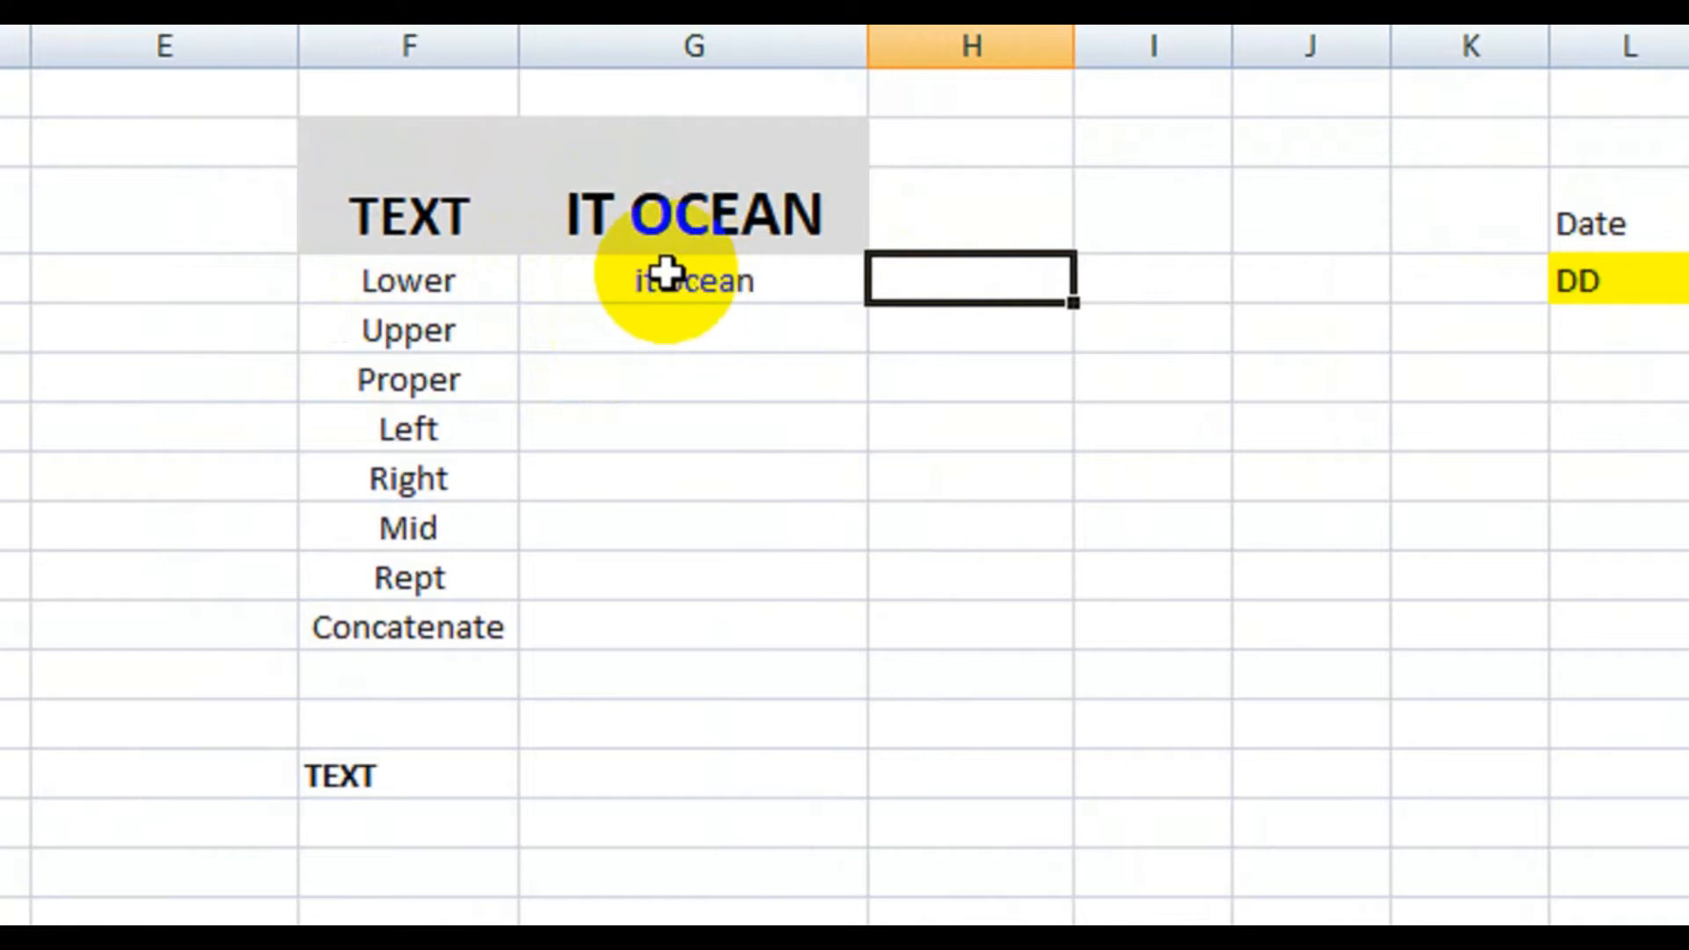
# Step: Enter the formula =UPPER(G4) in cell G5, beside the Upper label
pyautogui.click(595, 328)
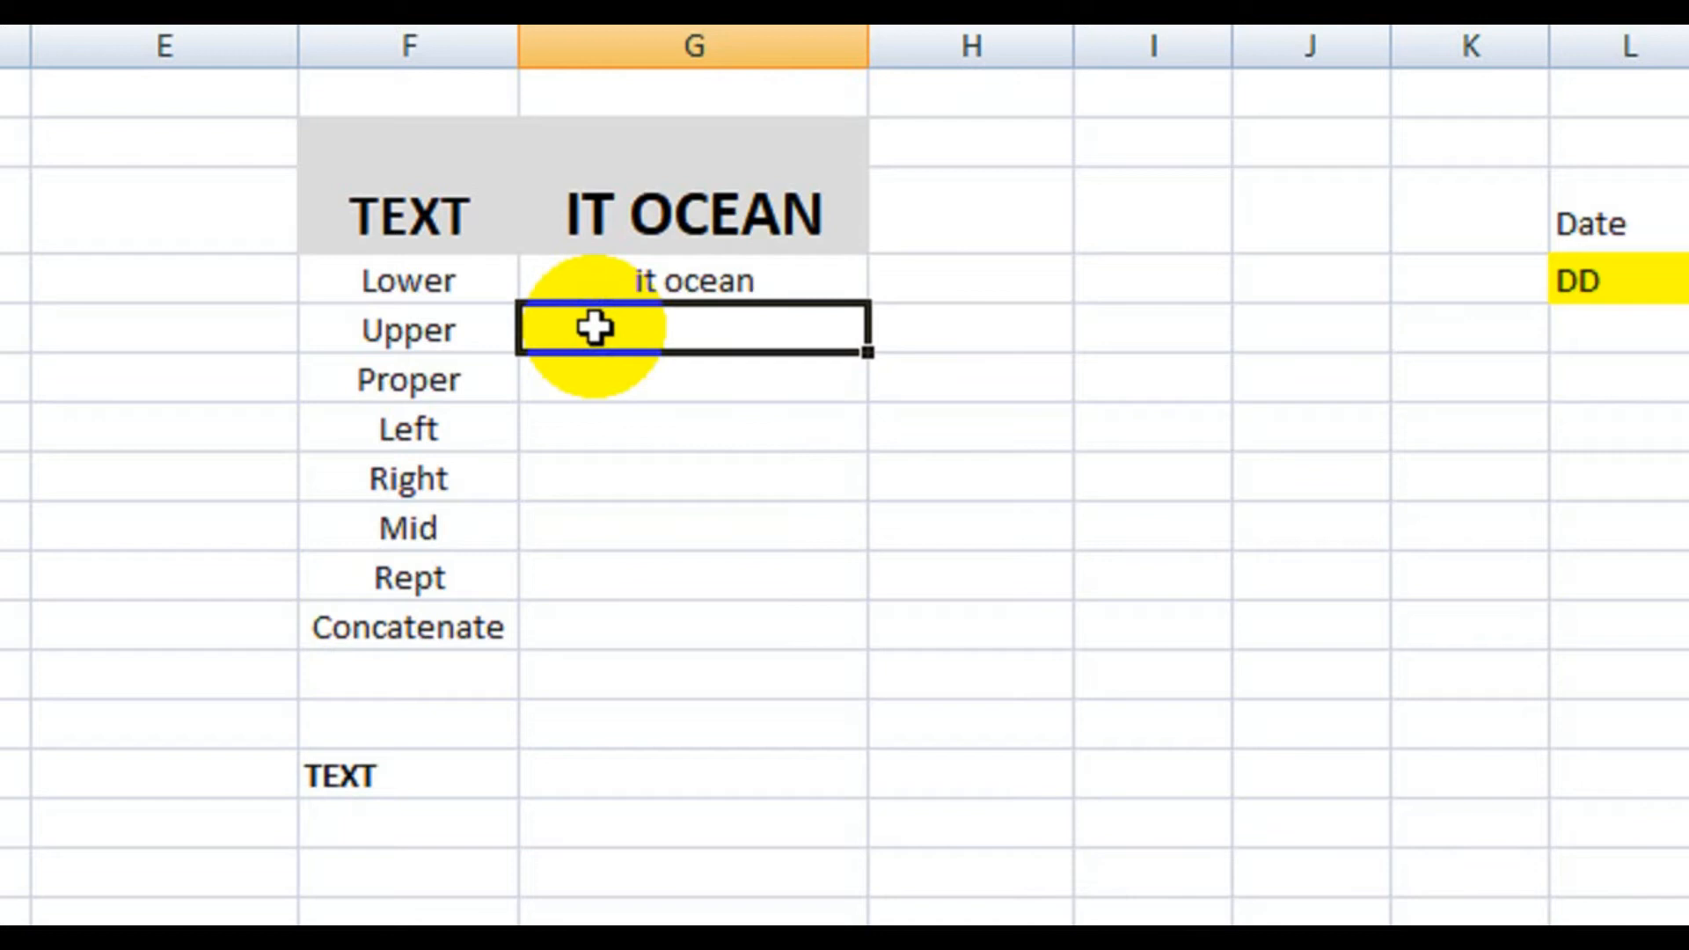
pyautogui.write('=')
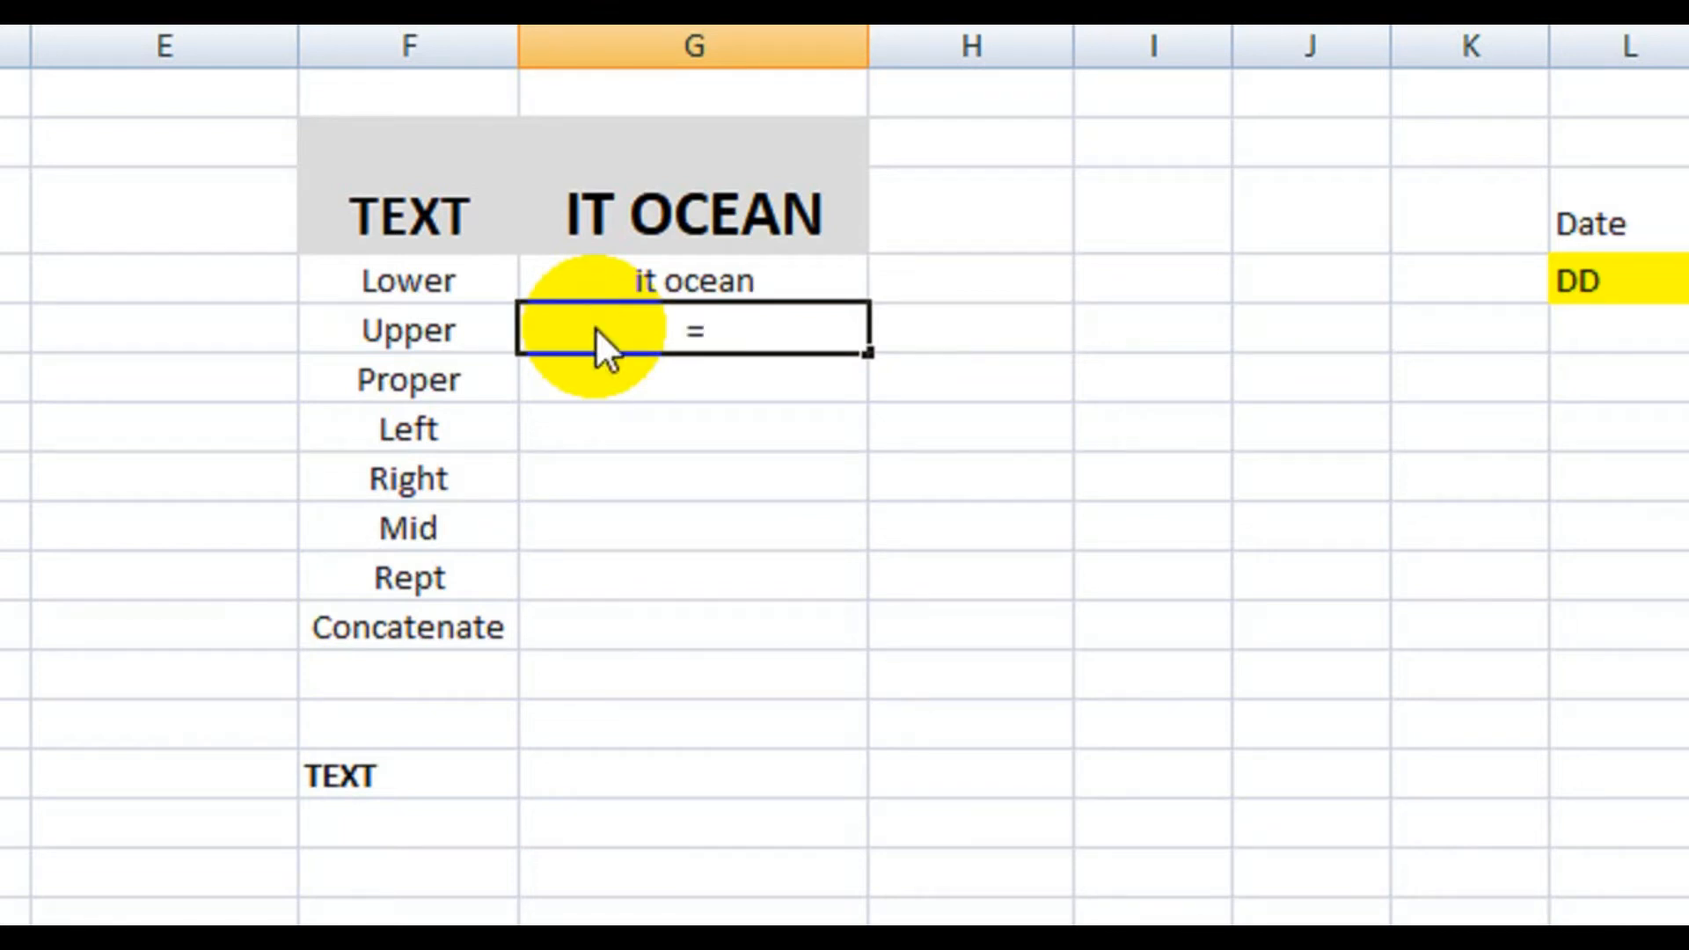
pyautogui.write('u')
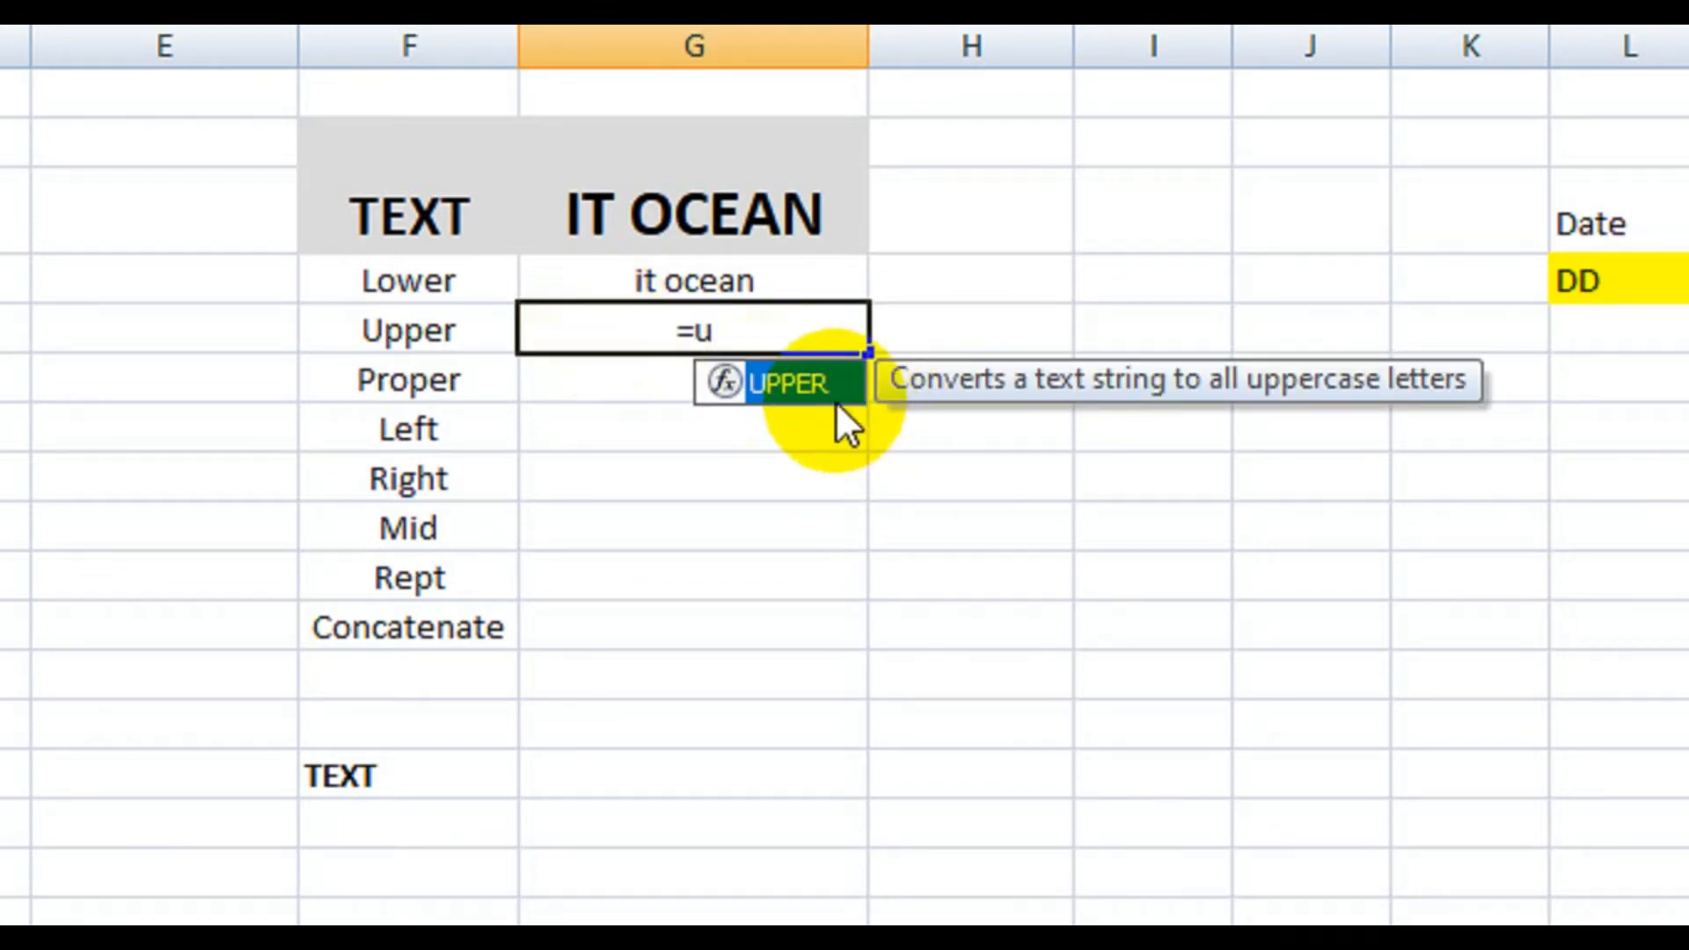
pyautogui.doubleClick(815, 386)
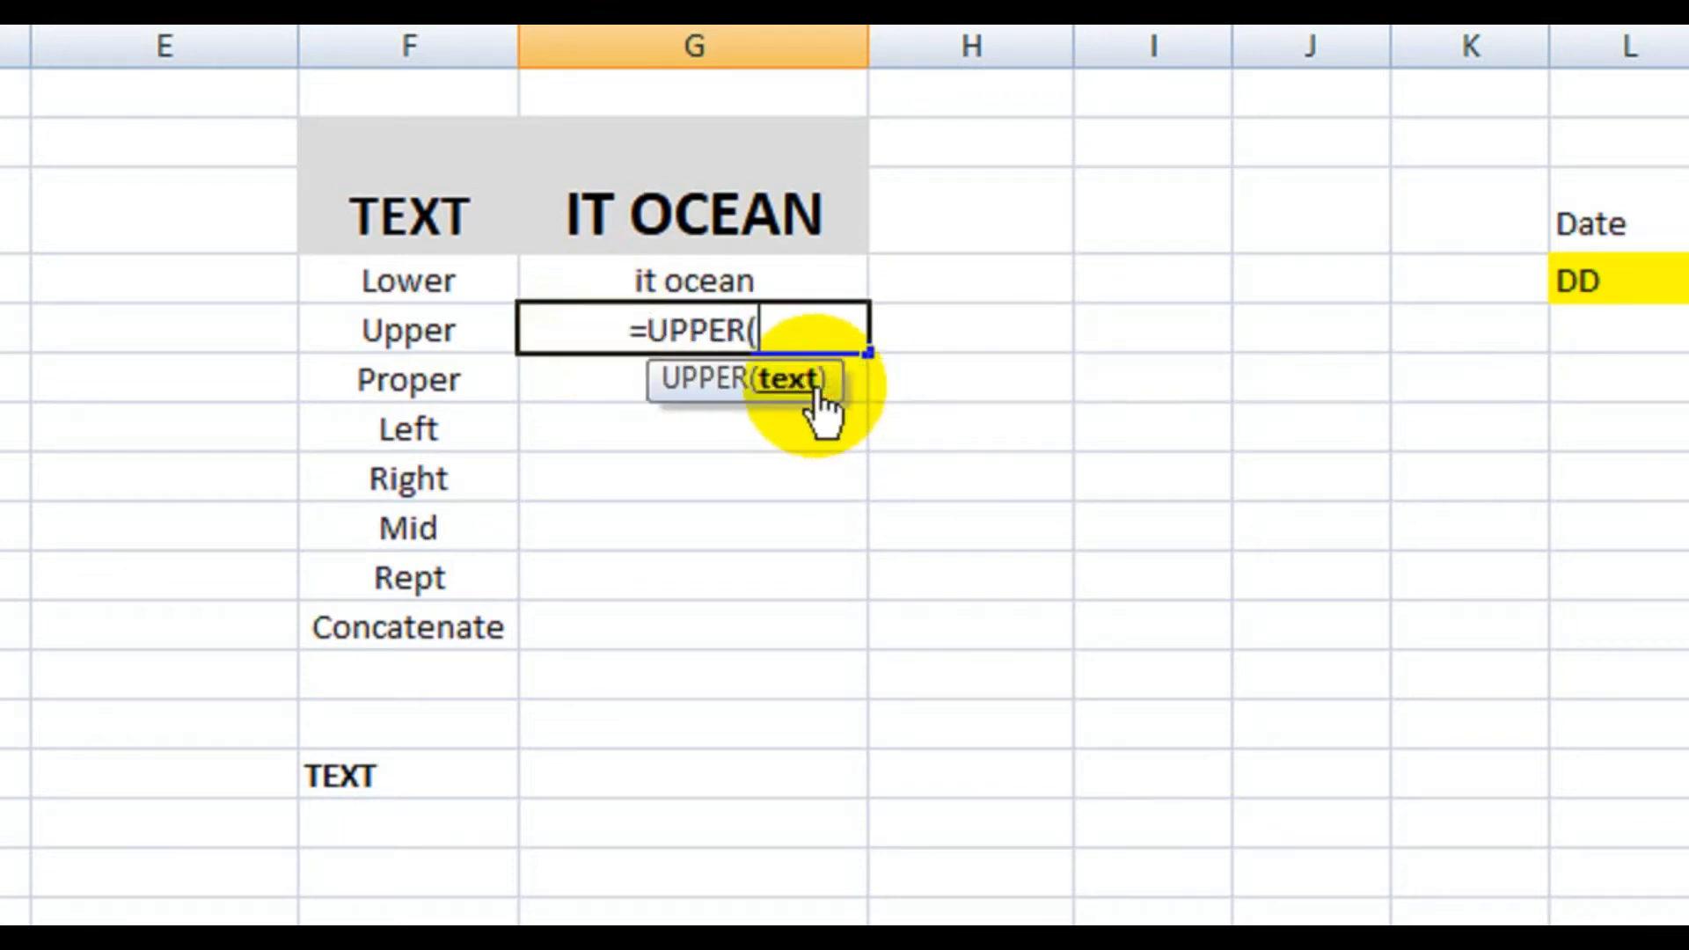
pyautogui.click(697, 280)
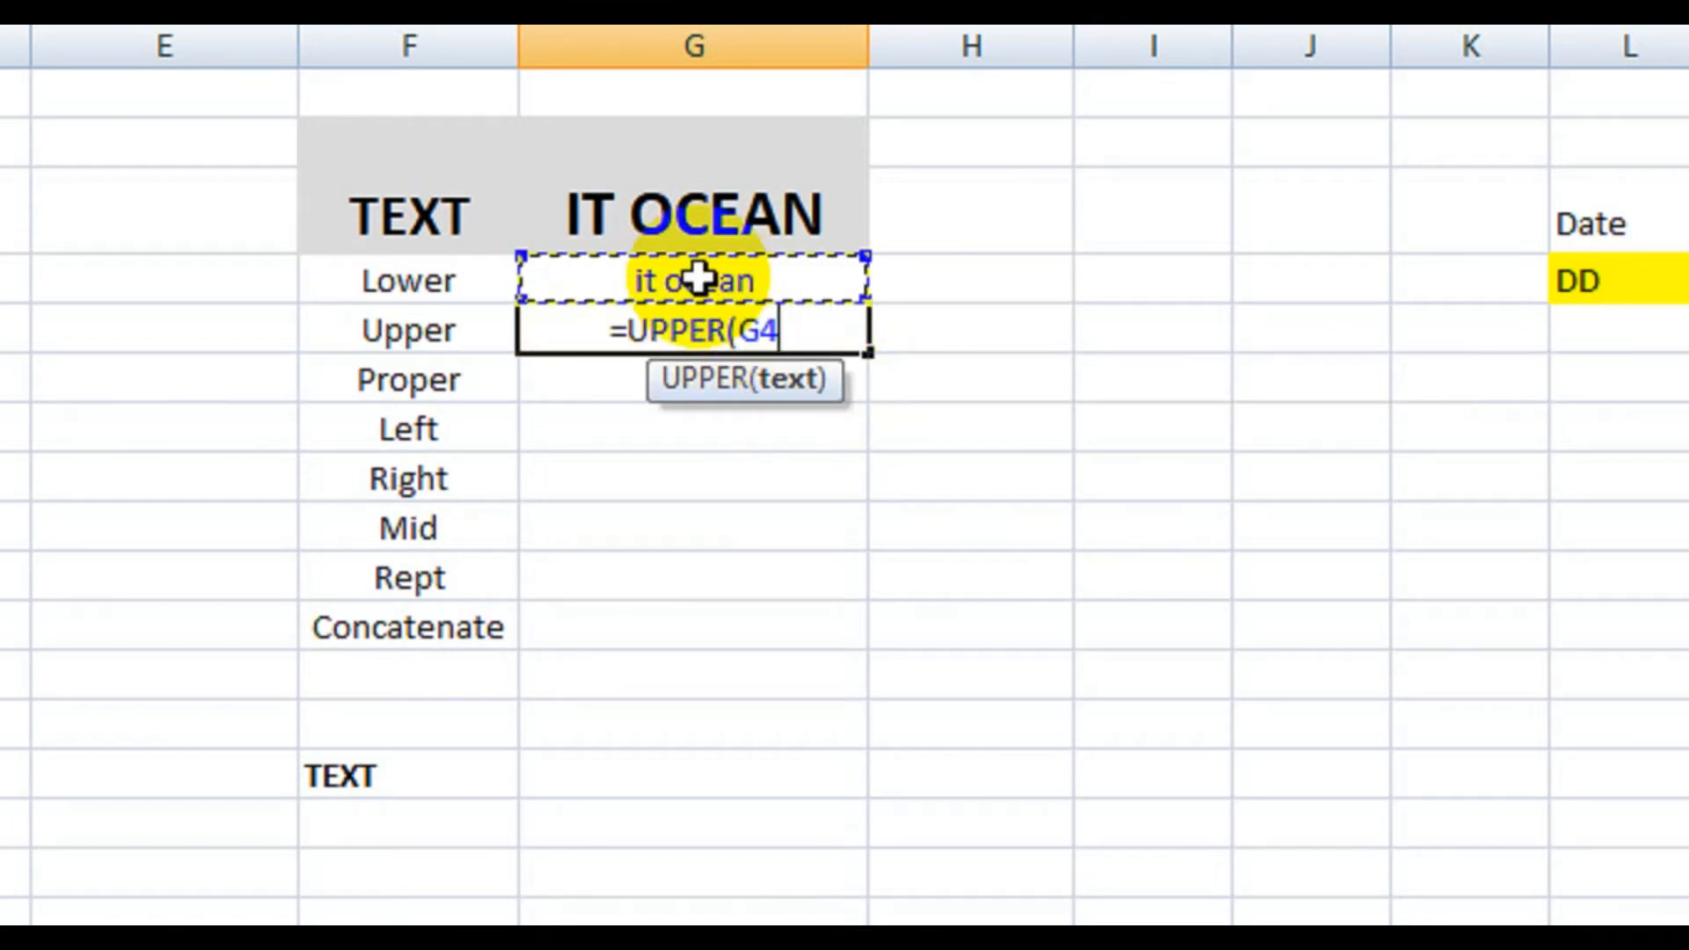
pyautogui.write(')')
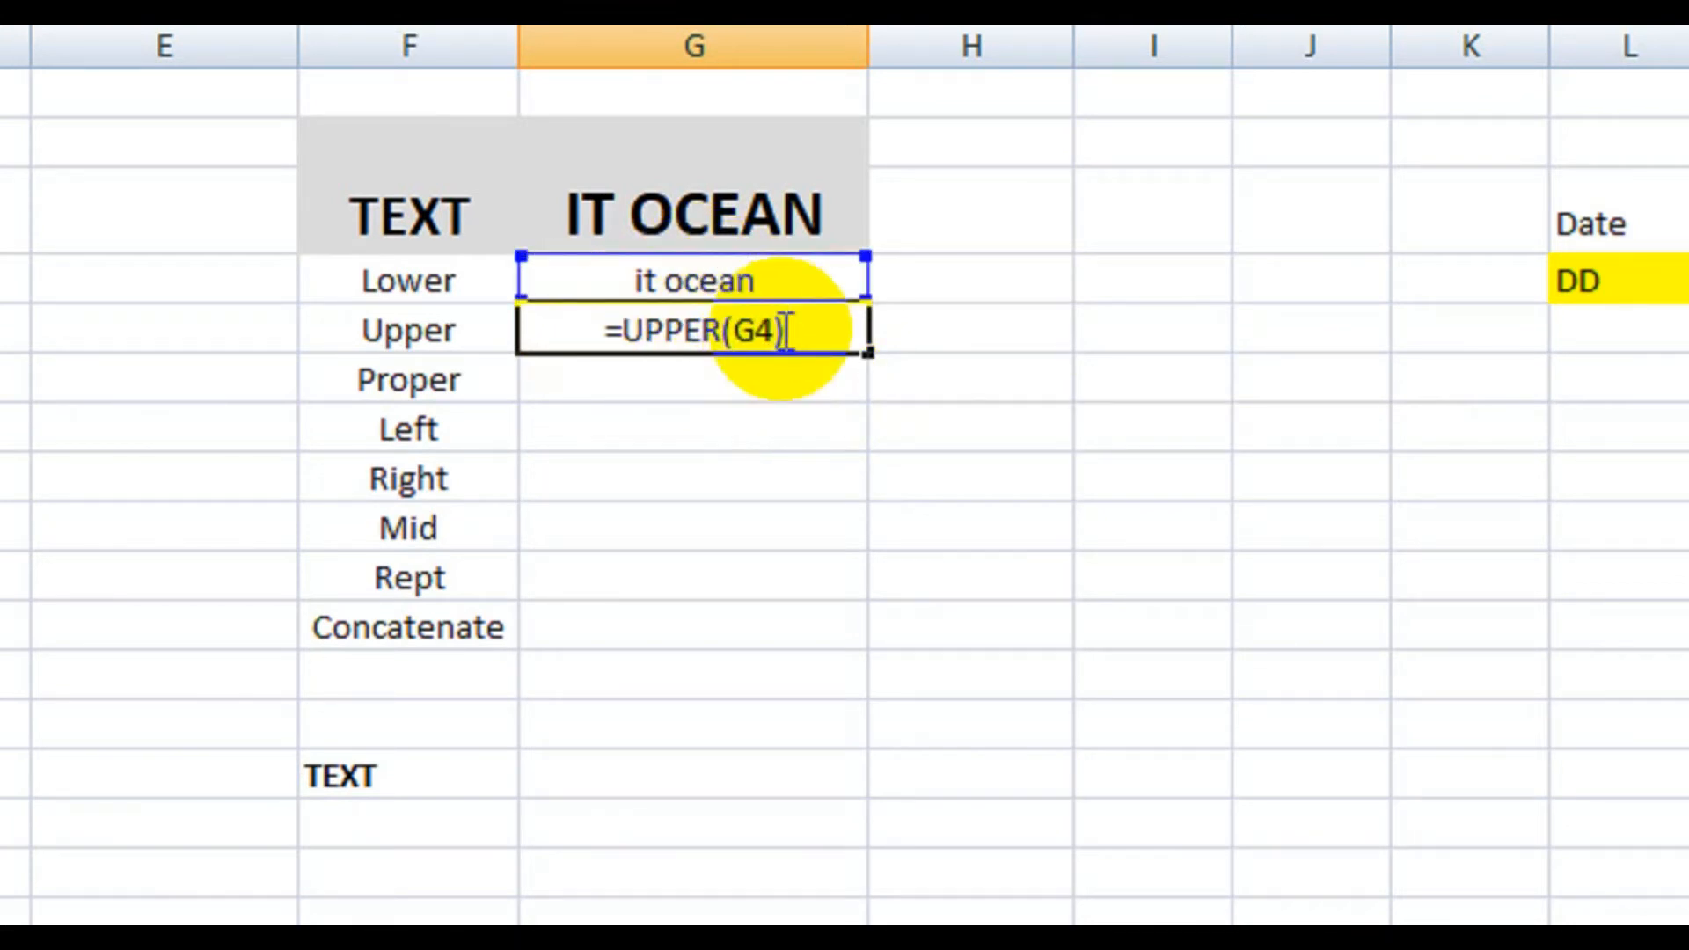
pyautogui.press('Return')
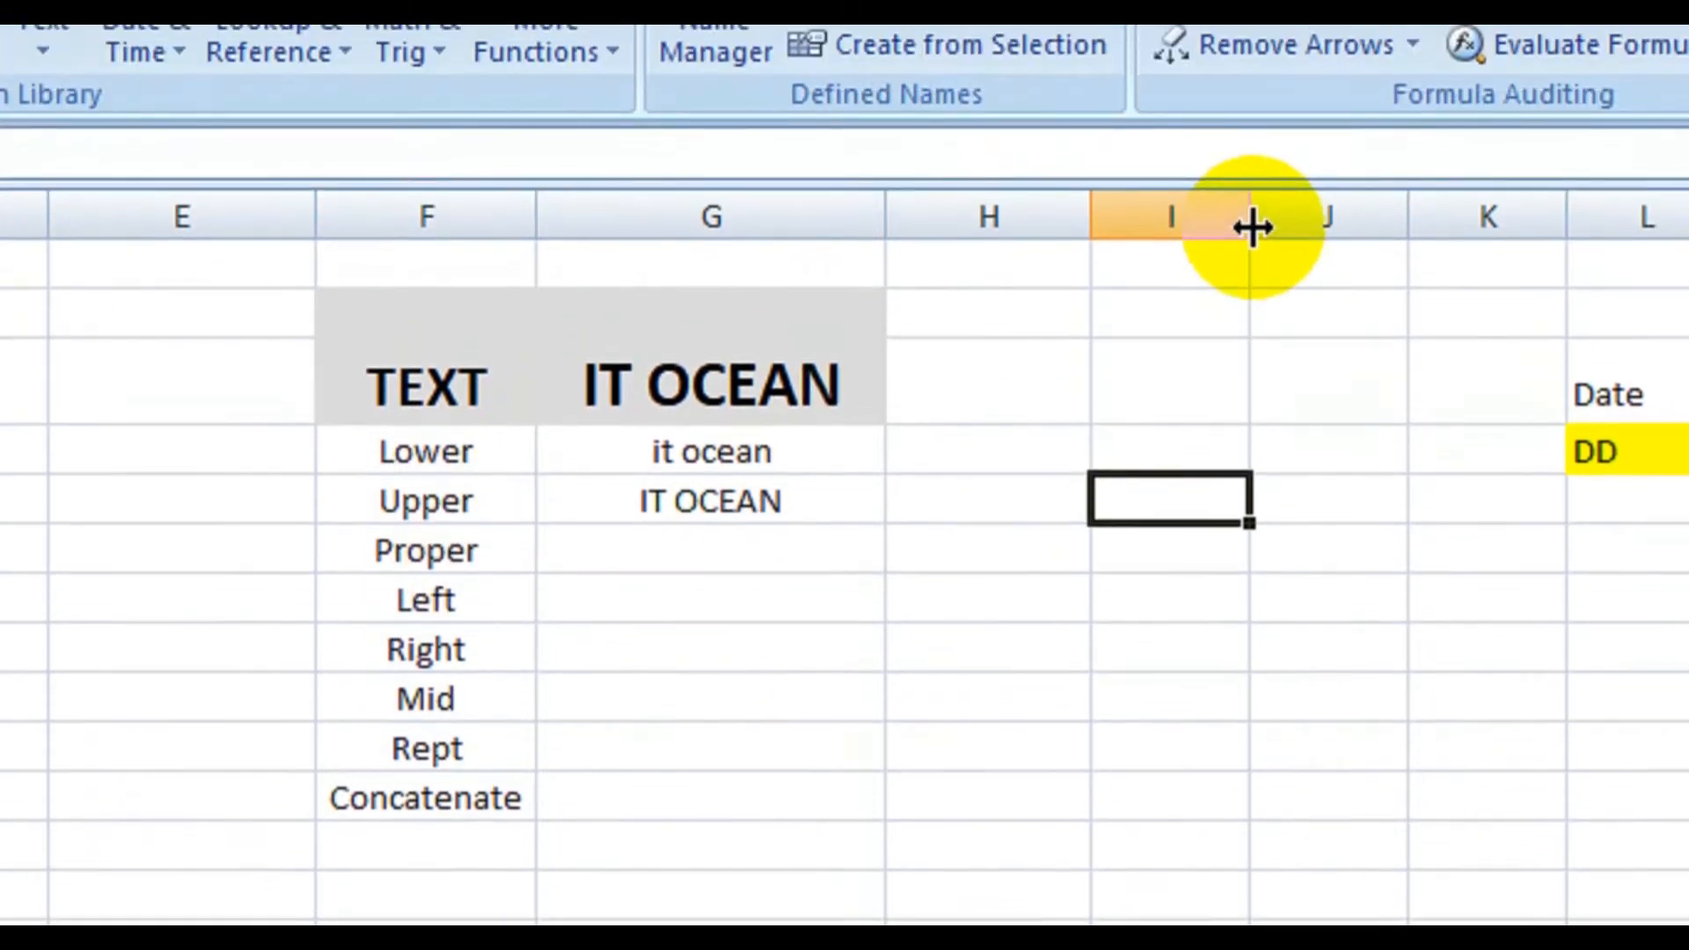
# Step: Widen column I and enter the mixed-case text "It OCeaN" in cell I5
pyautogui.moveTo(1249, 52); pyautogui.dragTo(1372, 53)
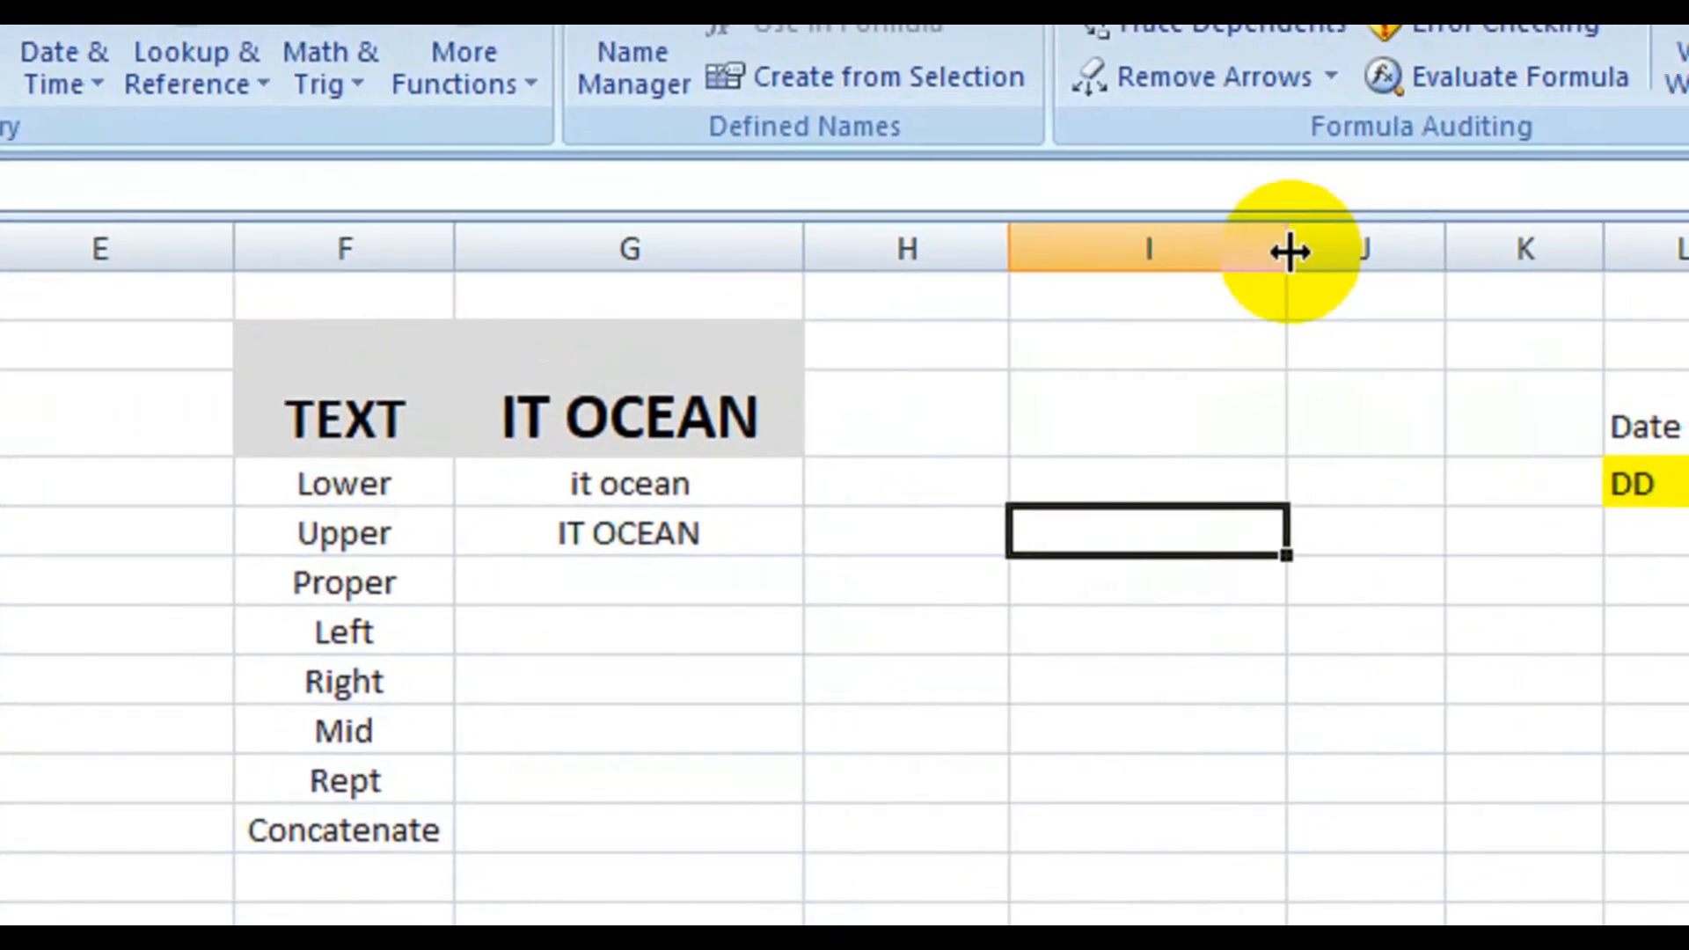
pyautogui.doubleClick(1103, 523)
pyautogui.write('O')
pyautogui.press('BackSpace')
pyautogui.write('It')
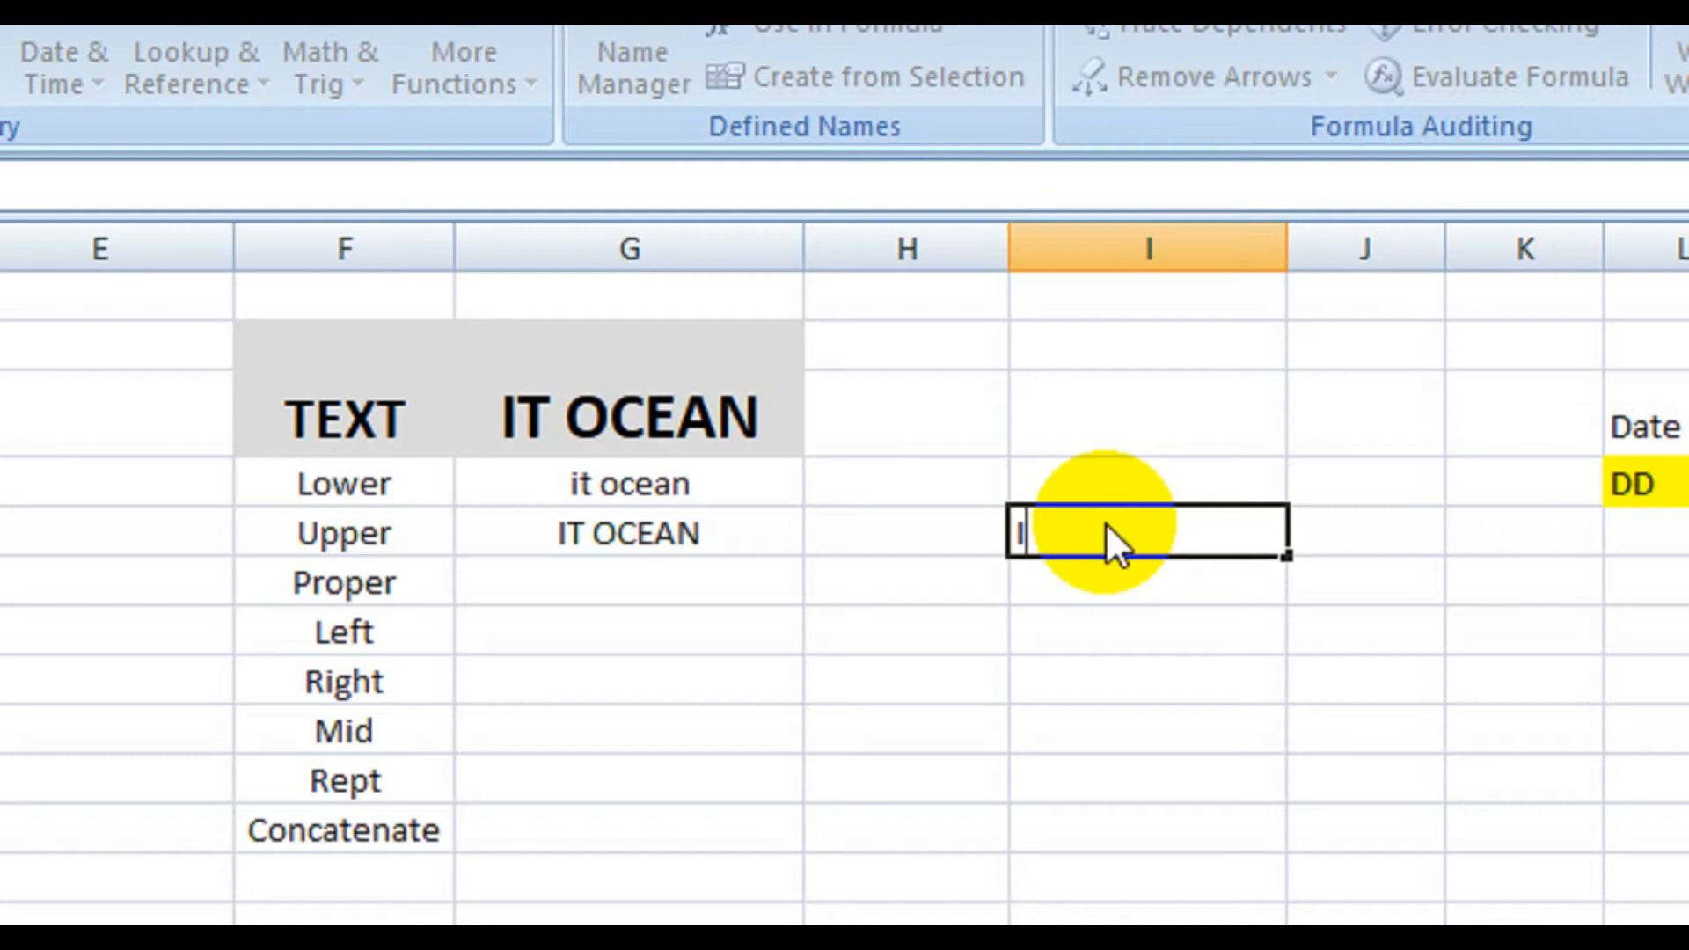
pyautogui.write(' OceaN')
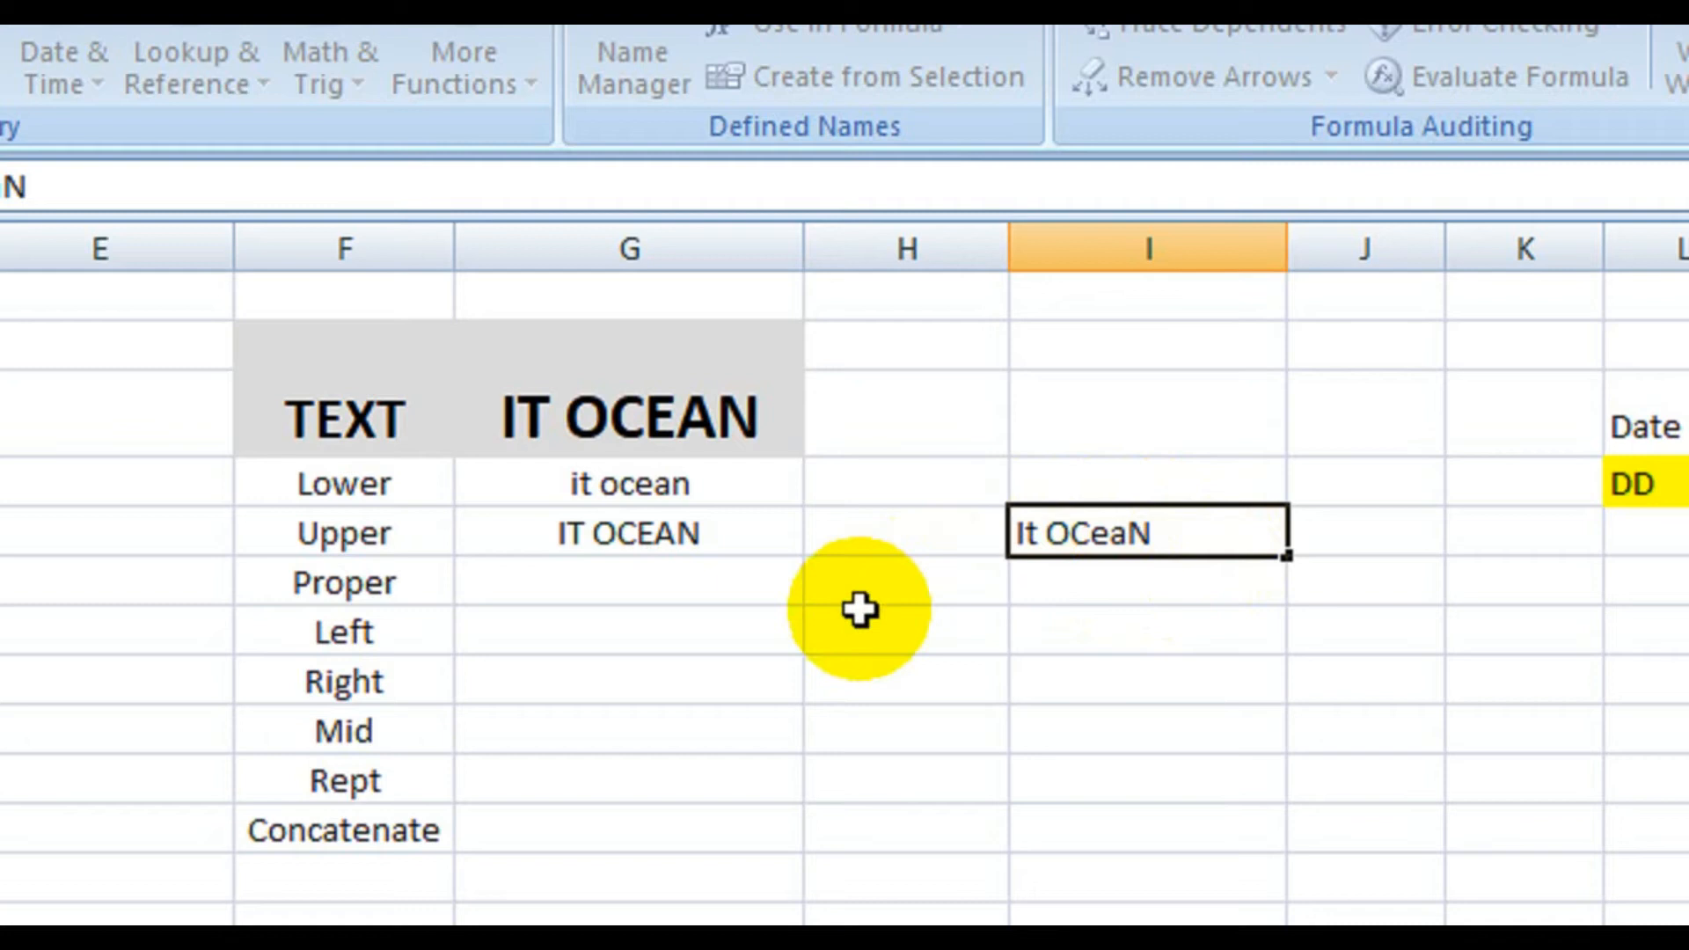
# Step: Enter the formula =PROPER(I5) in cell G6, beside the Proper label
pyautogui.click(515, 585)
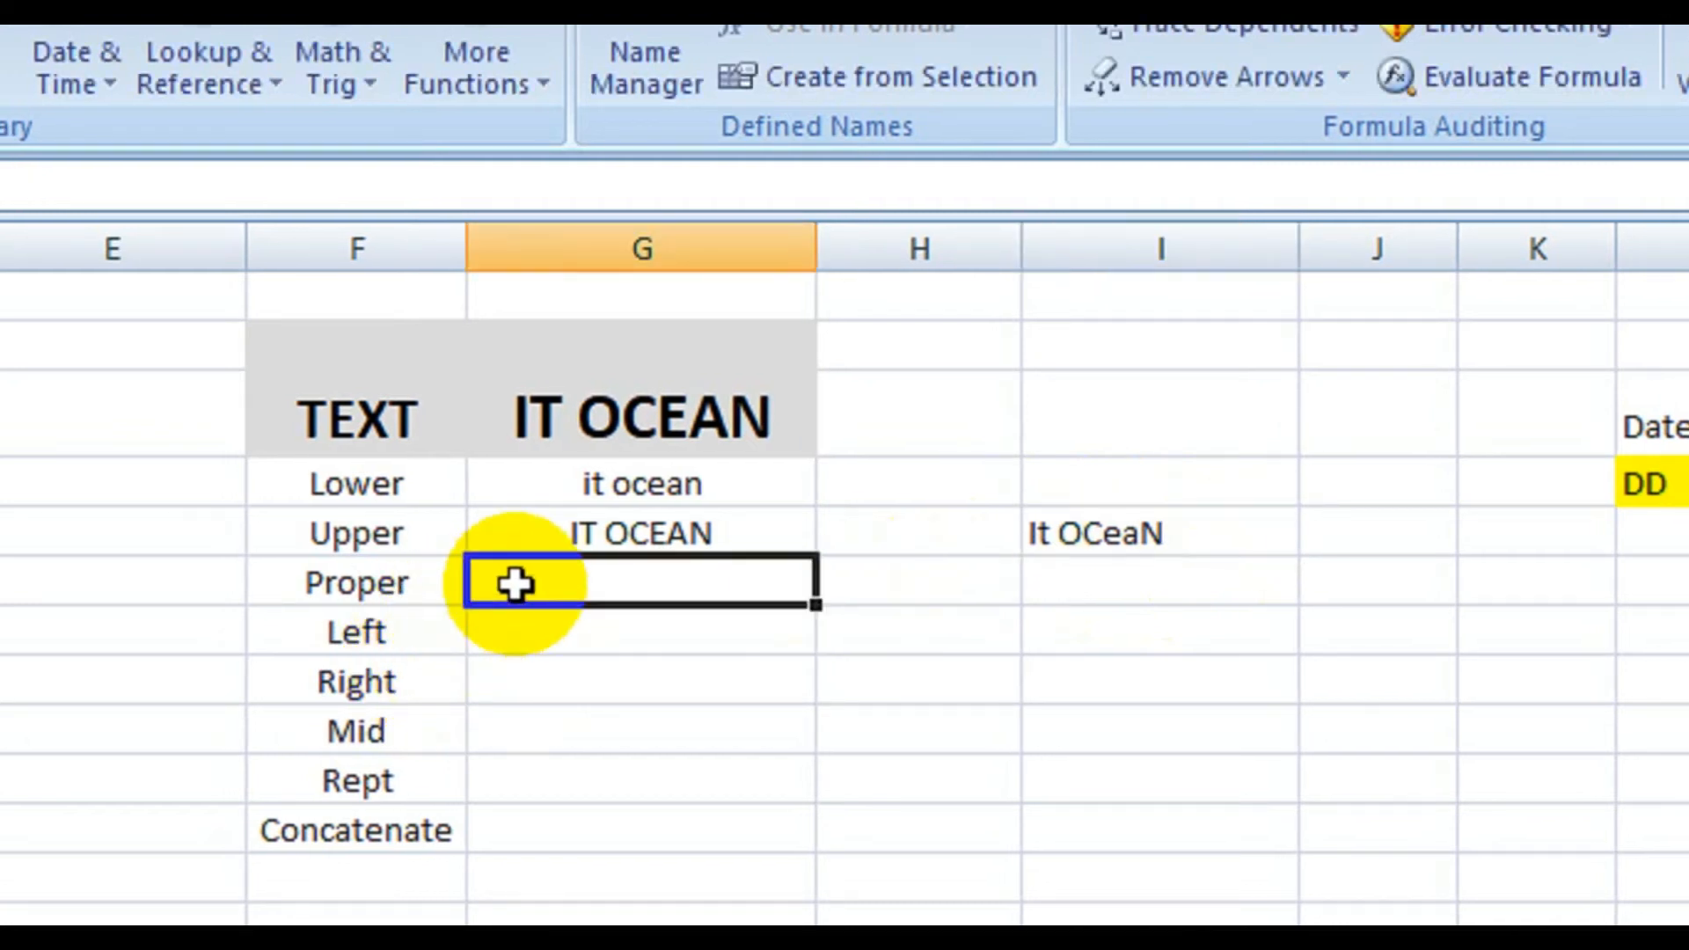
pyautogui.write('=pr')
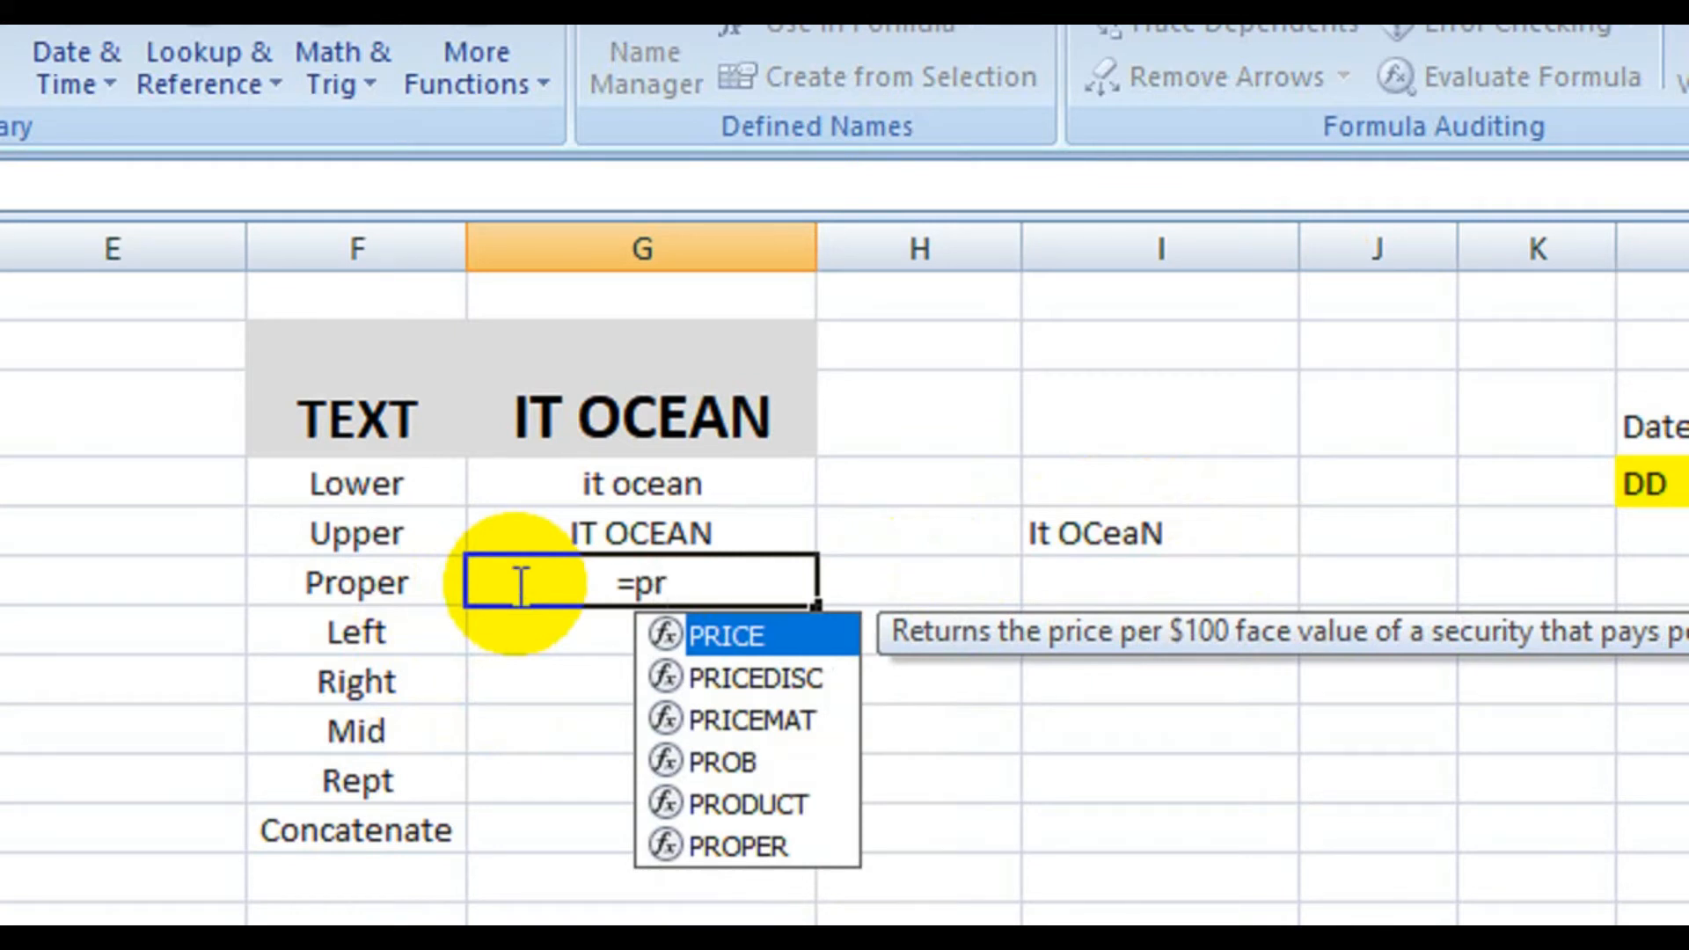
pyautogui.write('o')
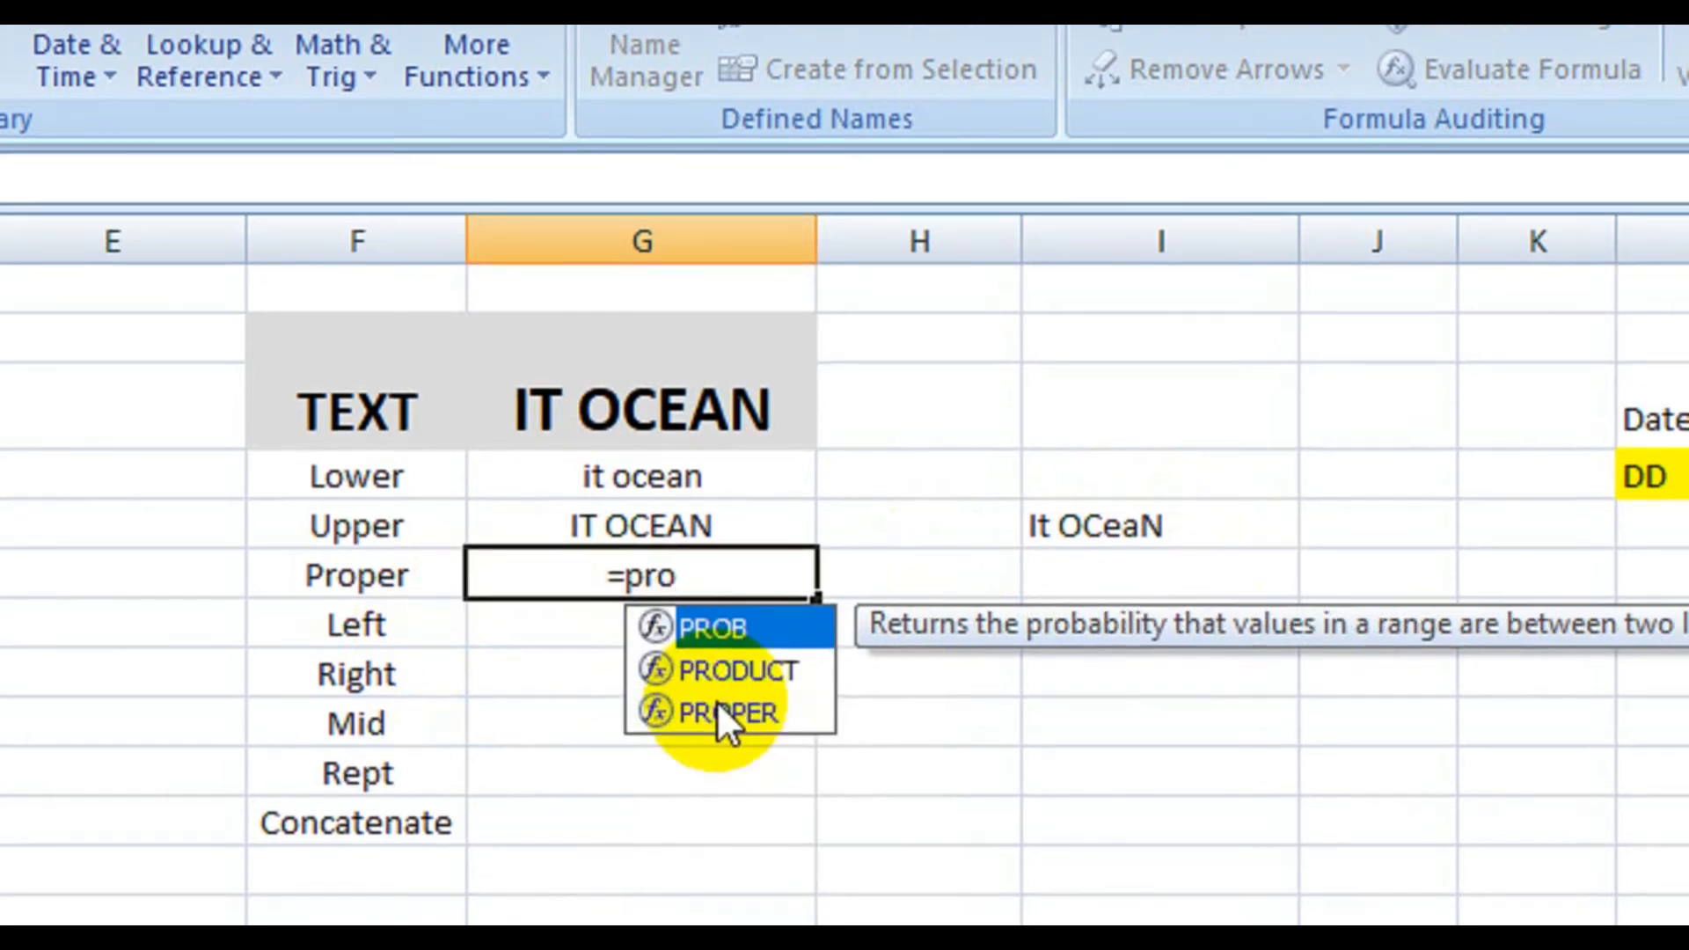
pyautogui.doubleClick(716, 701)
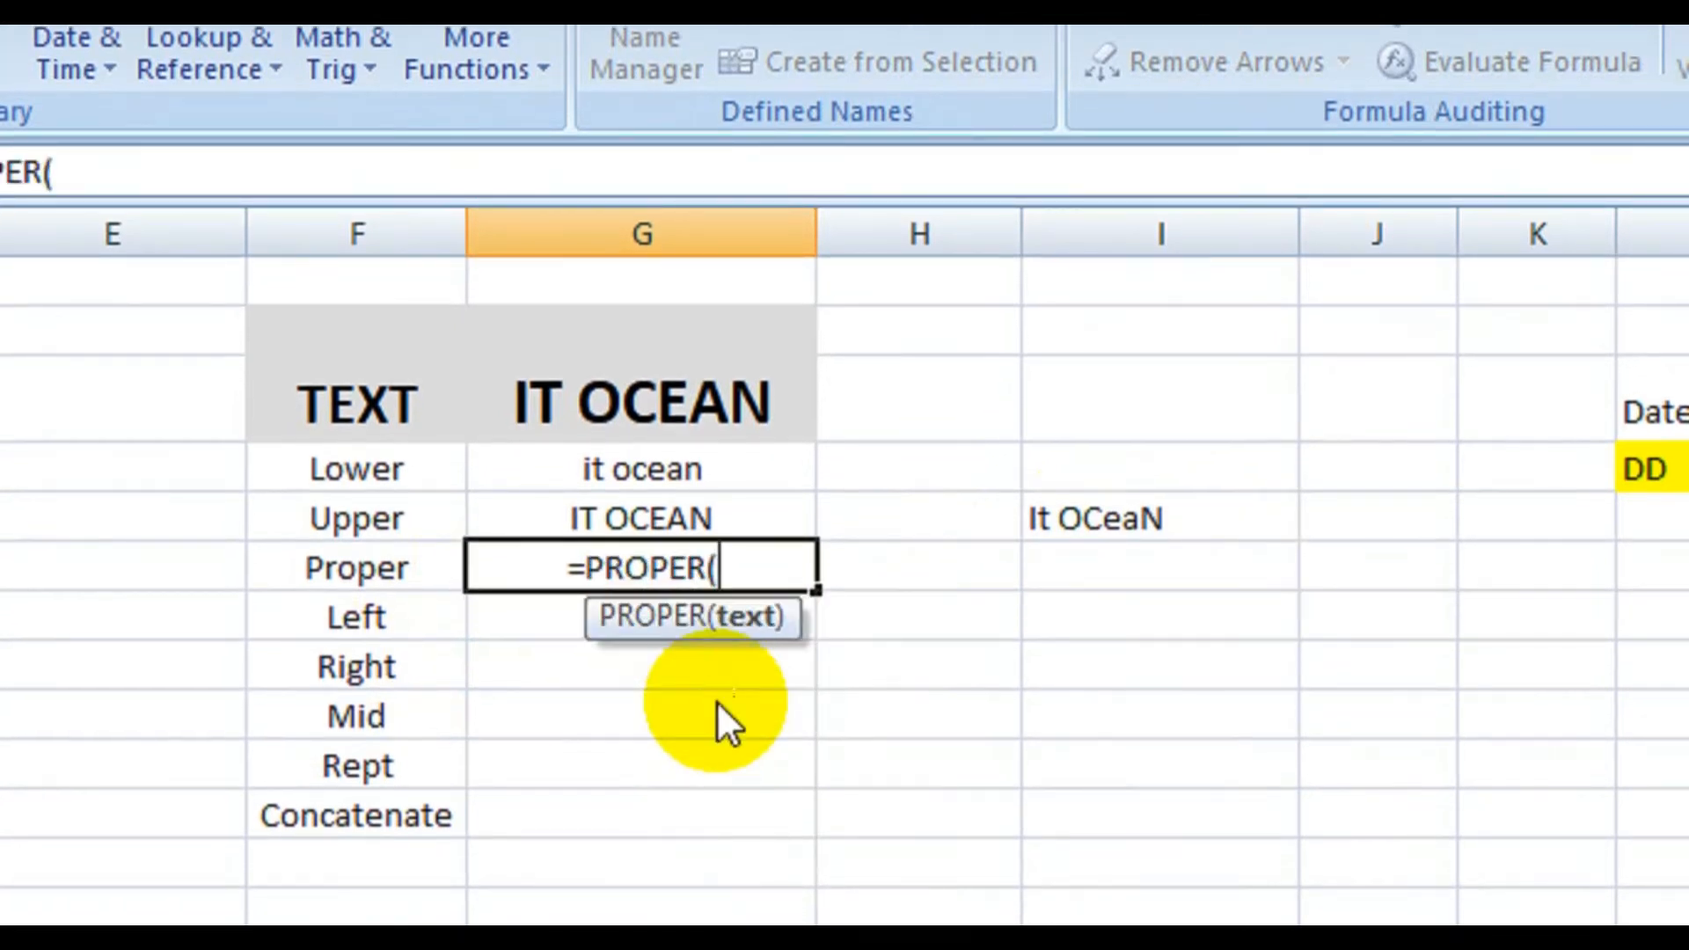
pyautogui.click(1163, 512)
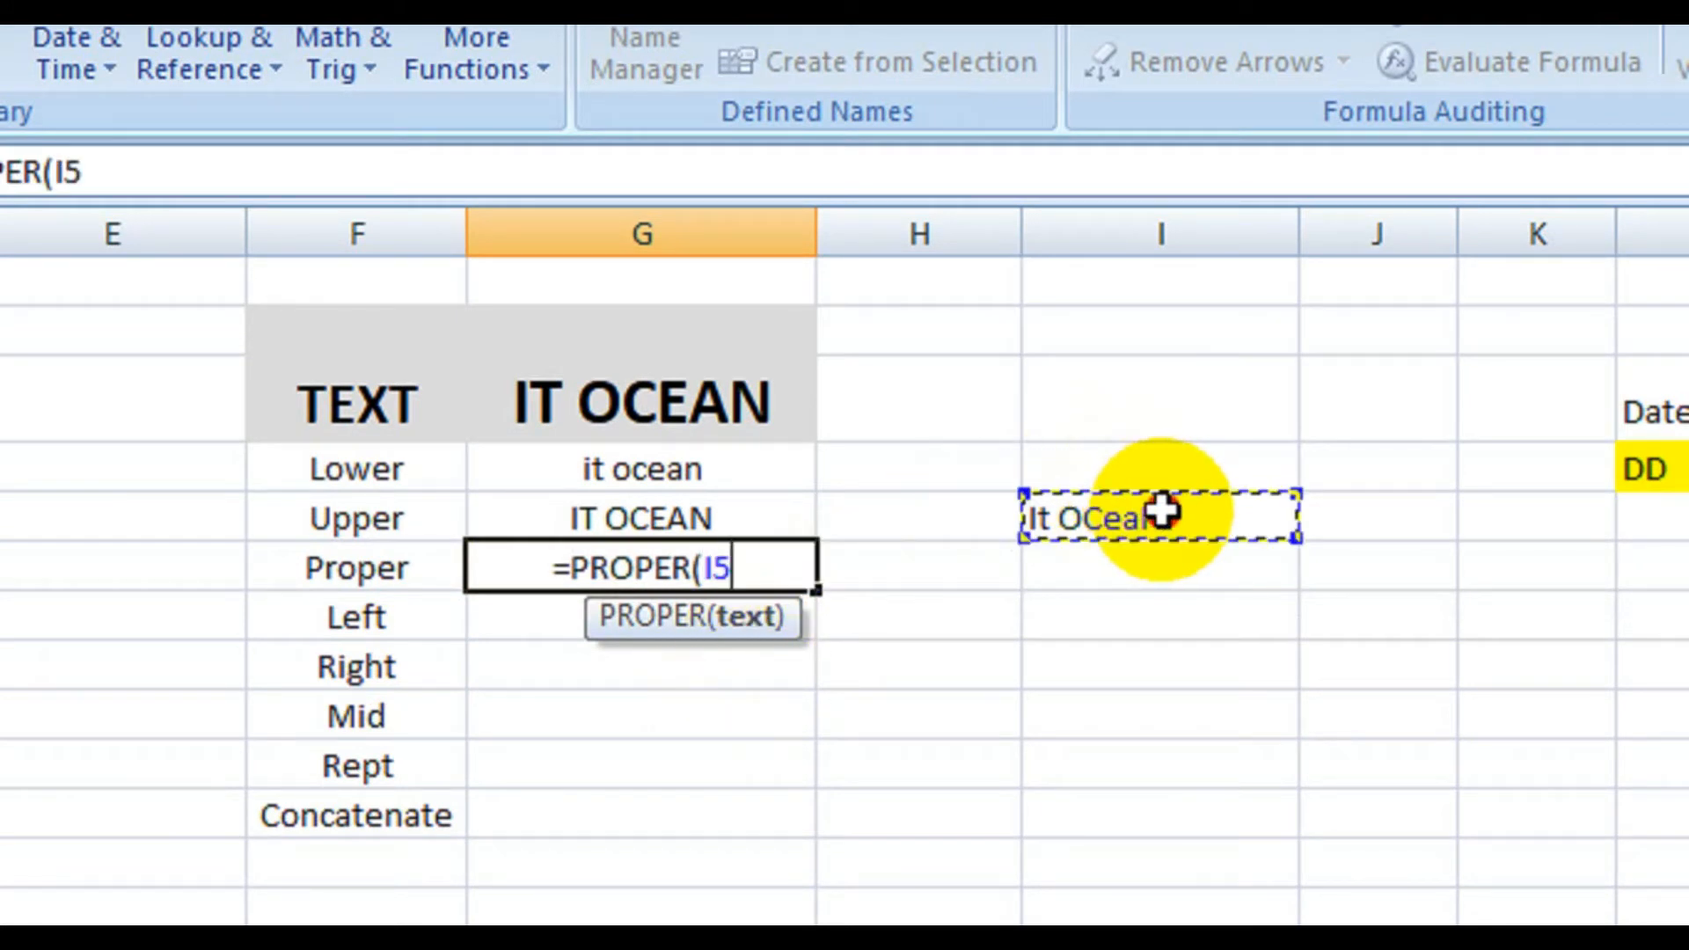
pyautogui.write(')')
pyautogui.click(748, 568)
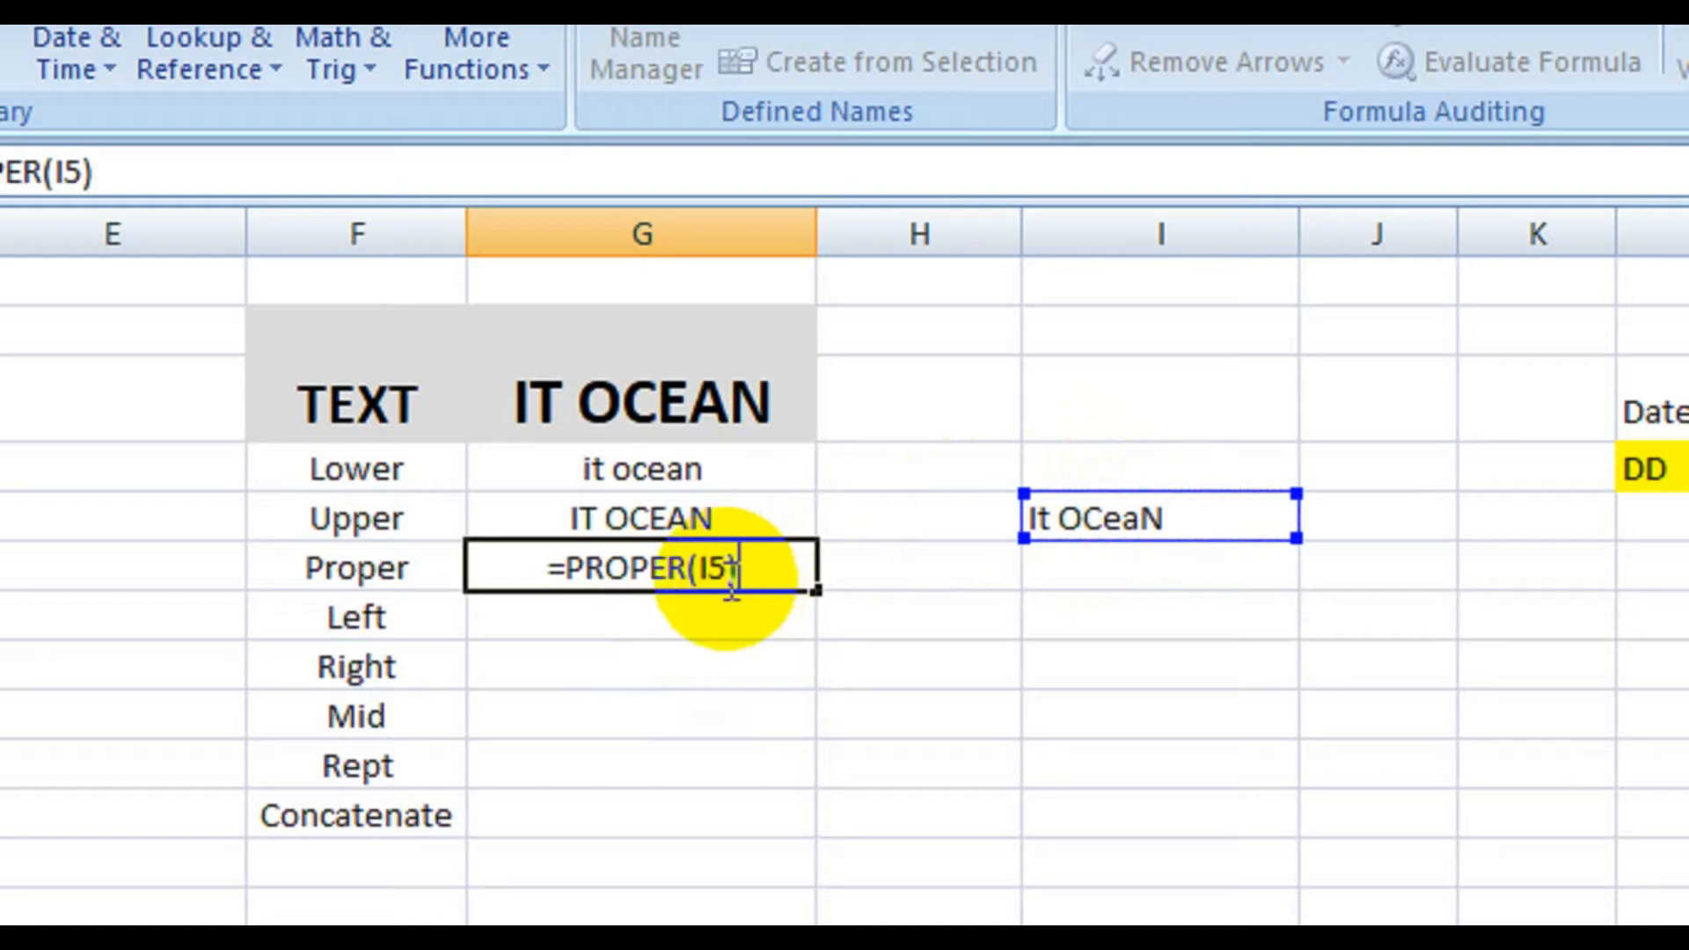
pyautogui.press('Return')
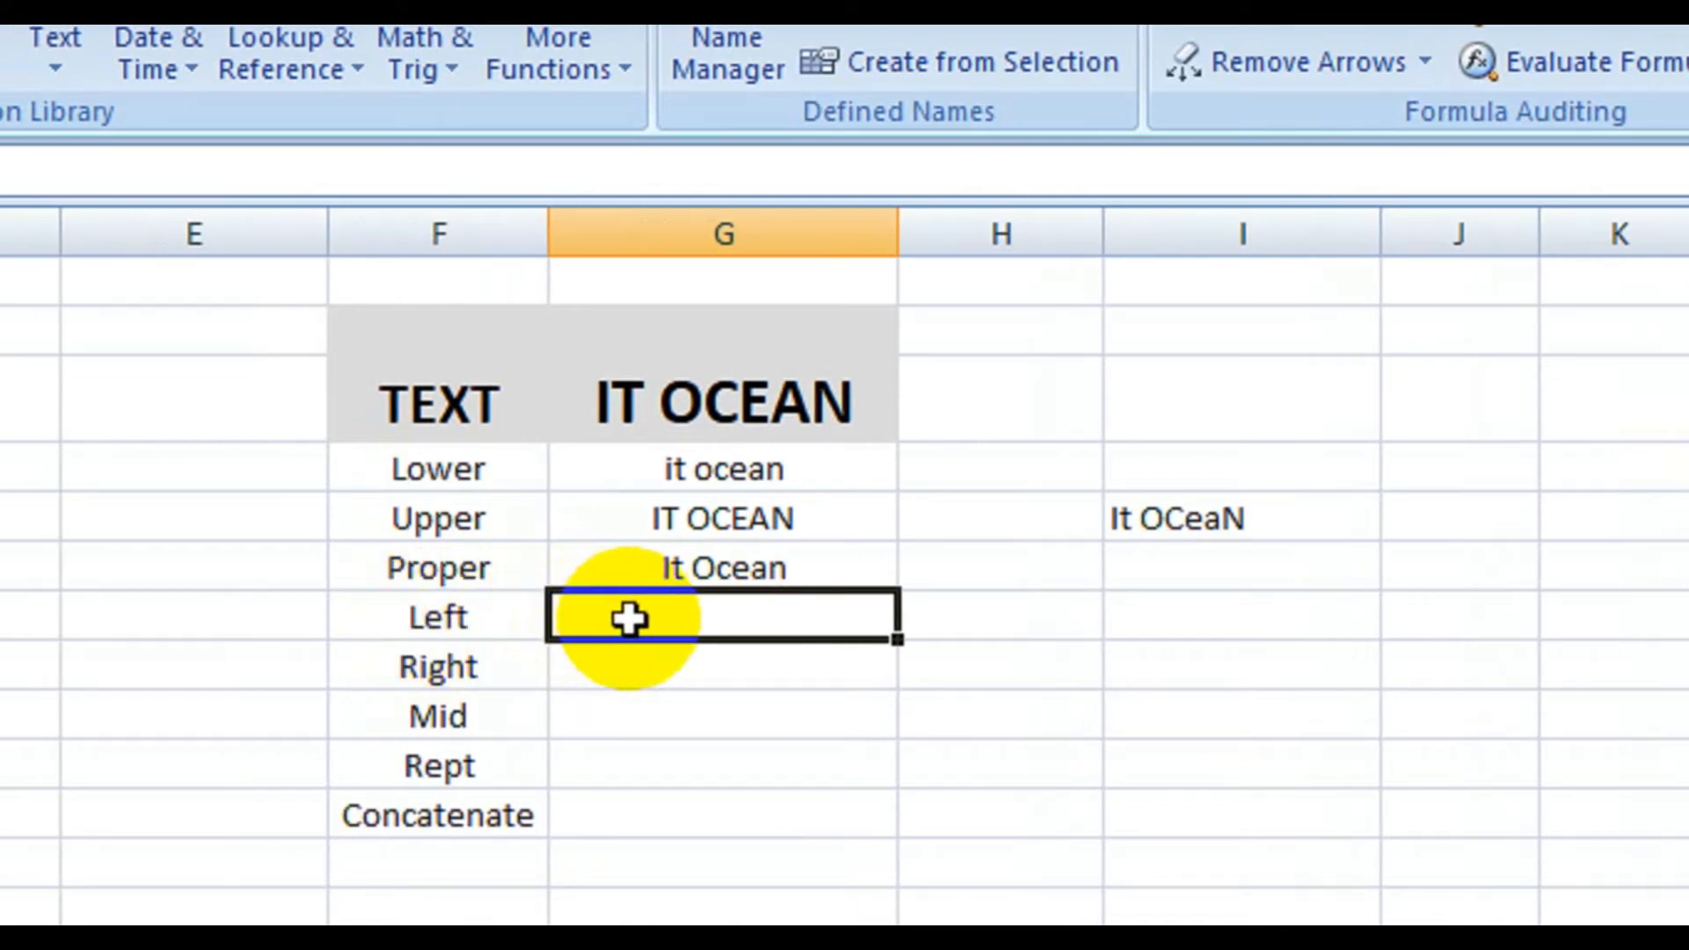
# Step: Enter the formula =LEFT(G3,2) in cell G7, beside the Left label
pyautogui.doubleClick(673, 618)
pyautogui.write('=left')
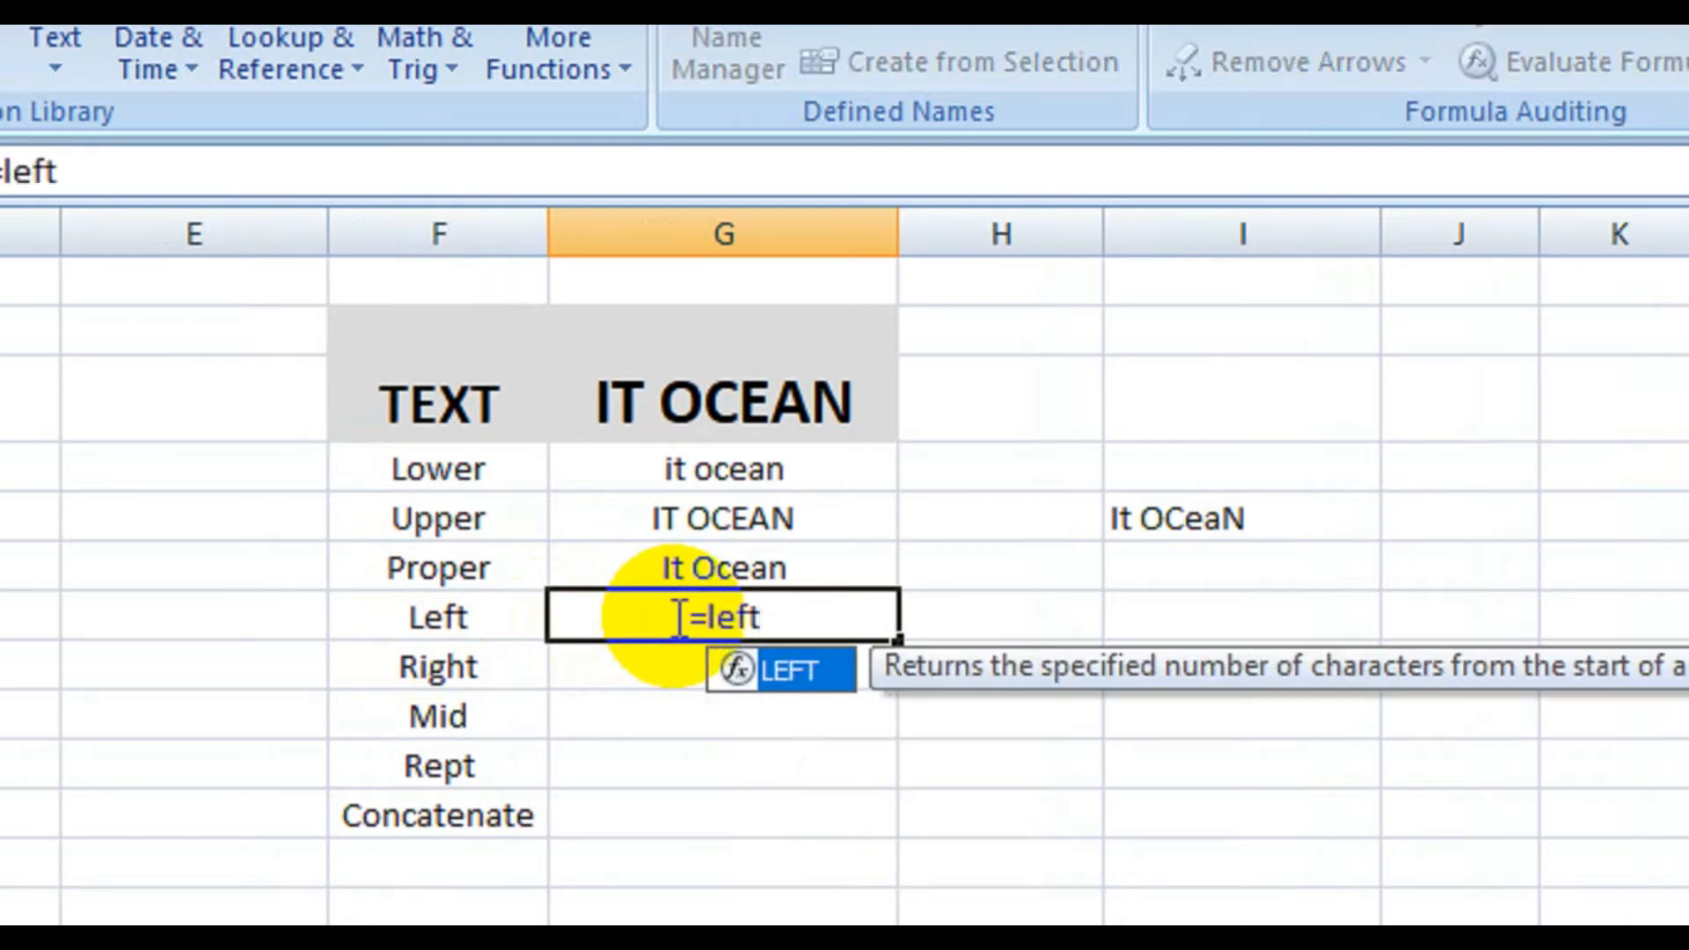
pyautogui.doubleClick(821, 668)
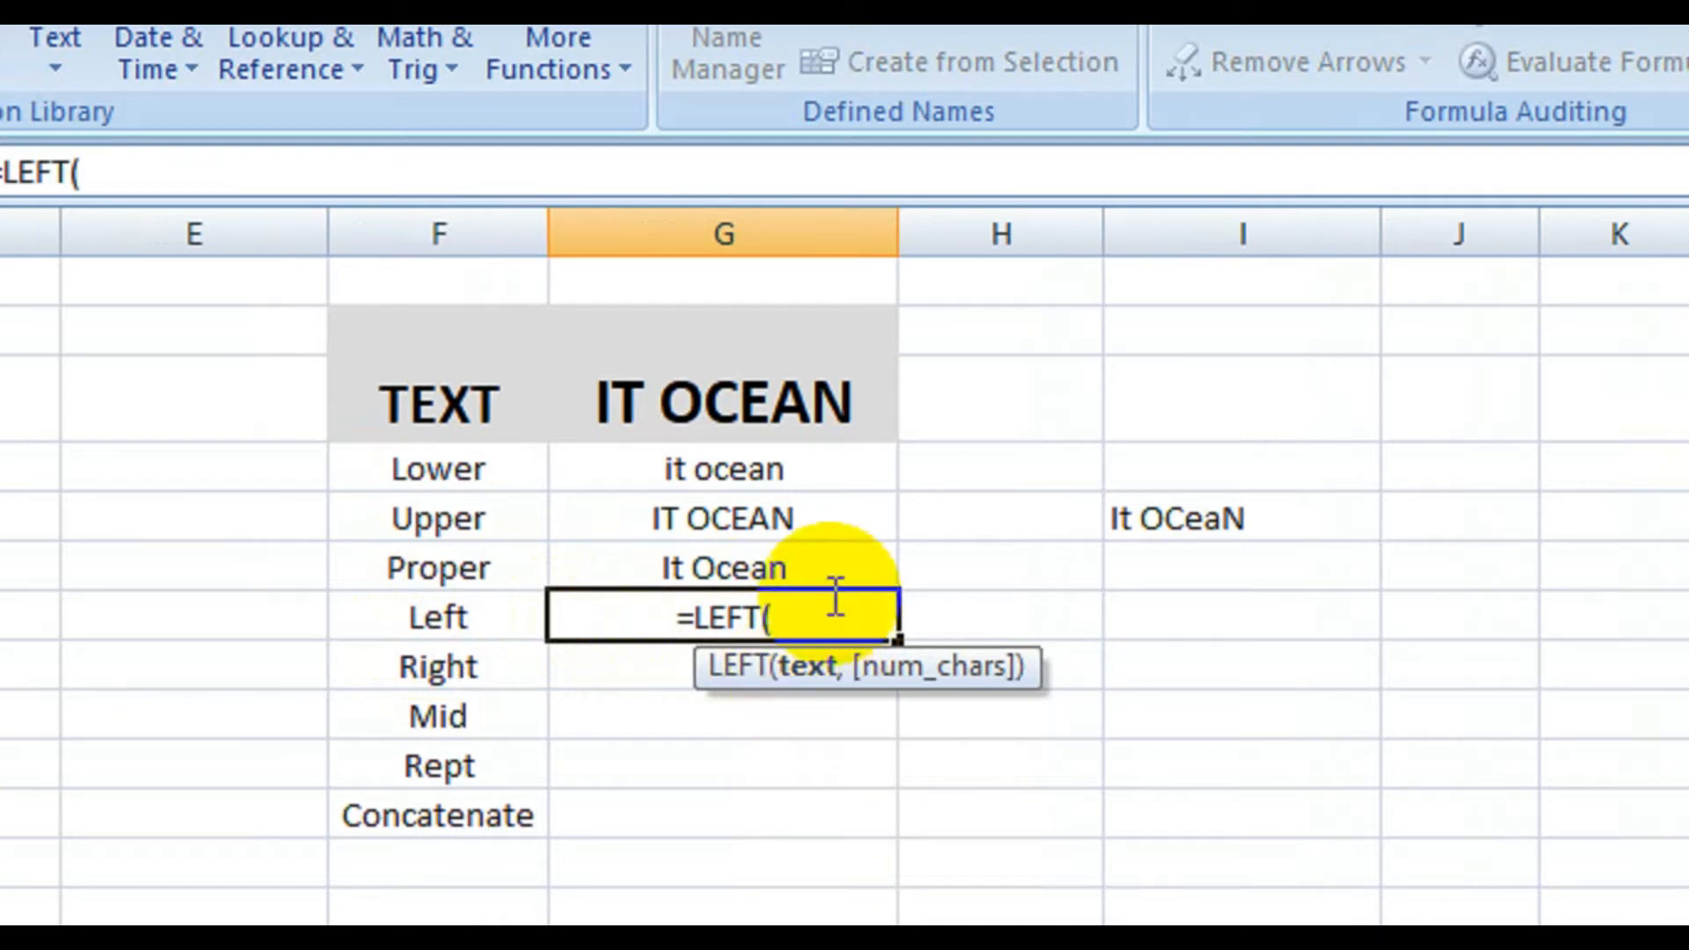
pyautogui.click(737, 401)
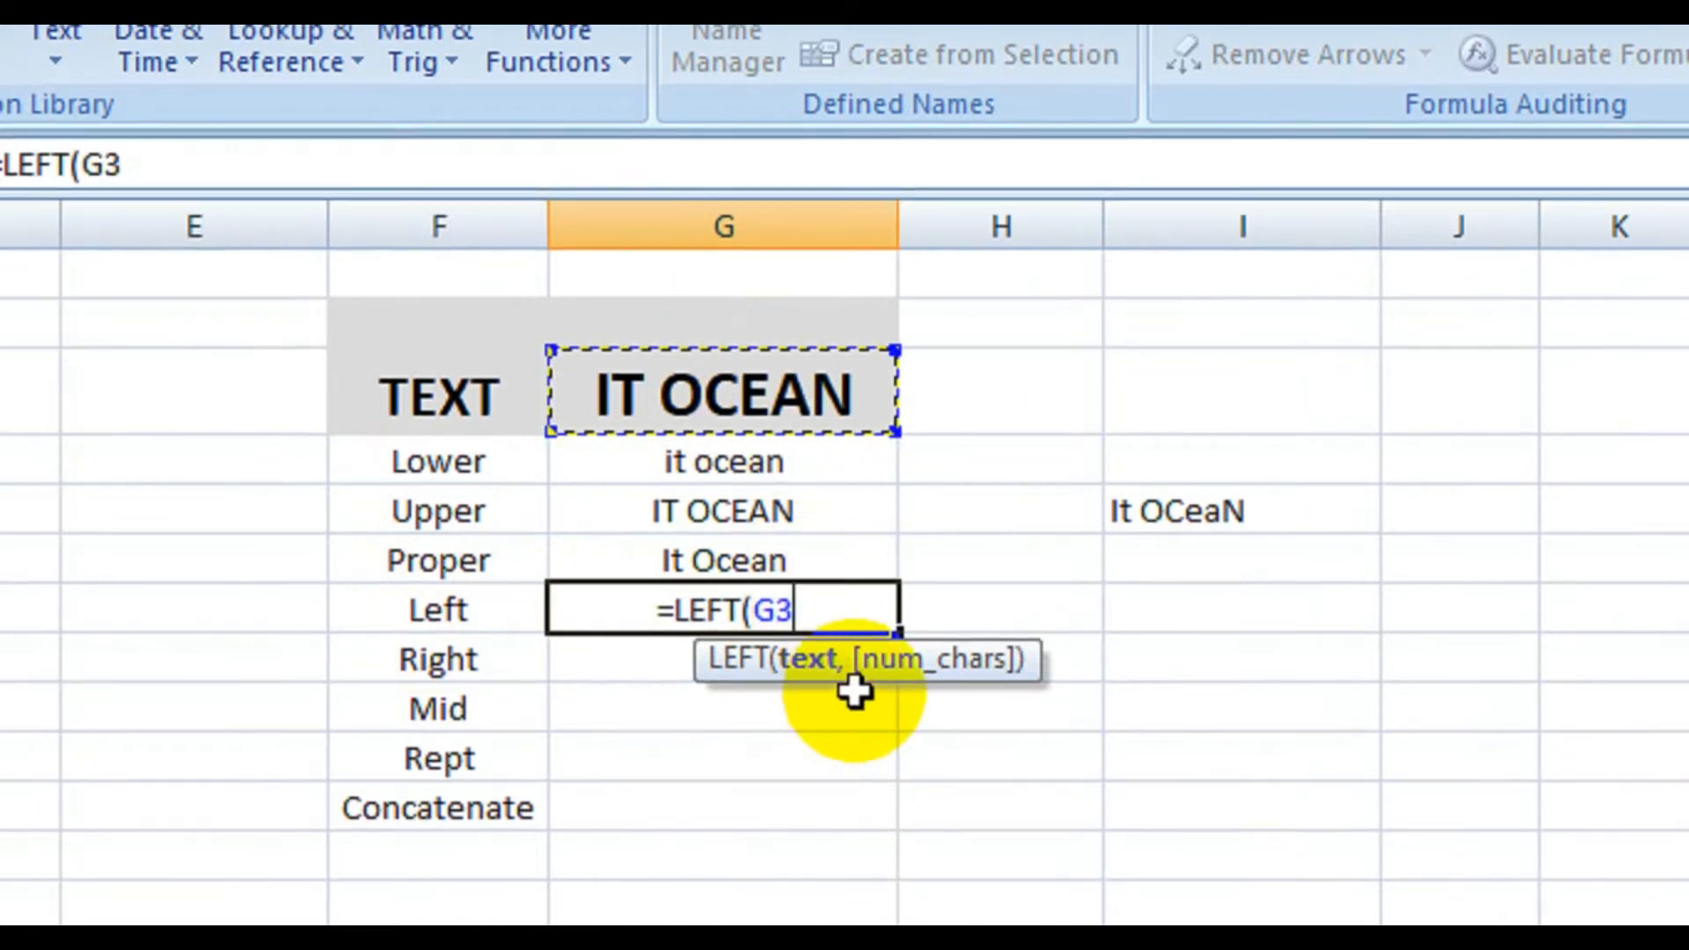
pyautogui.write(',')
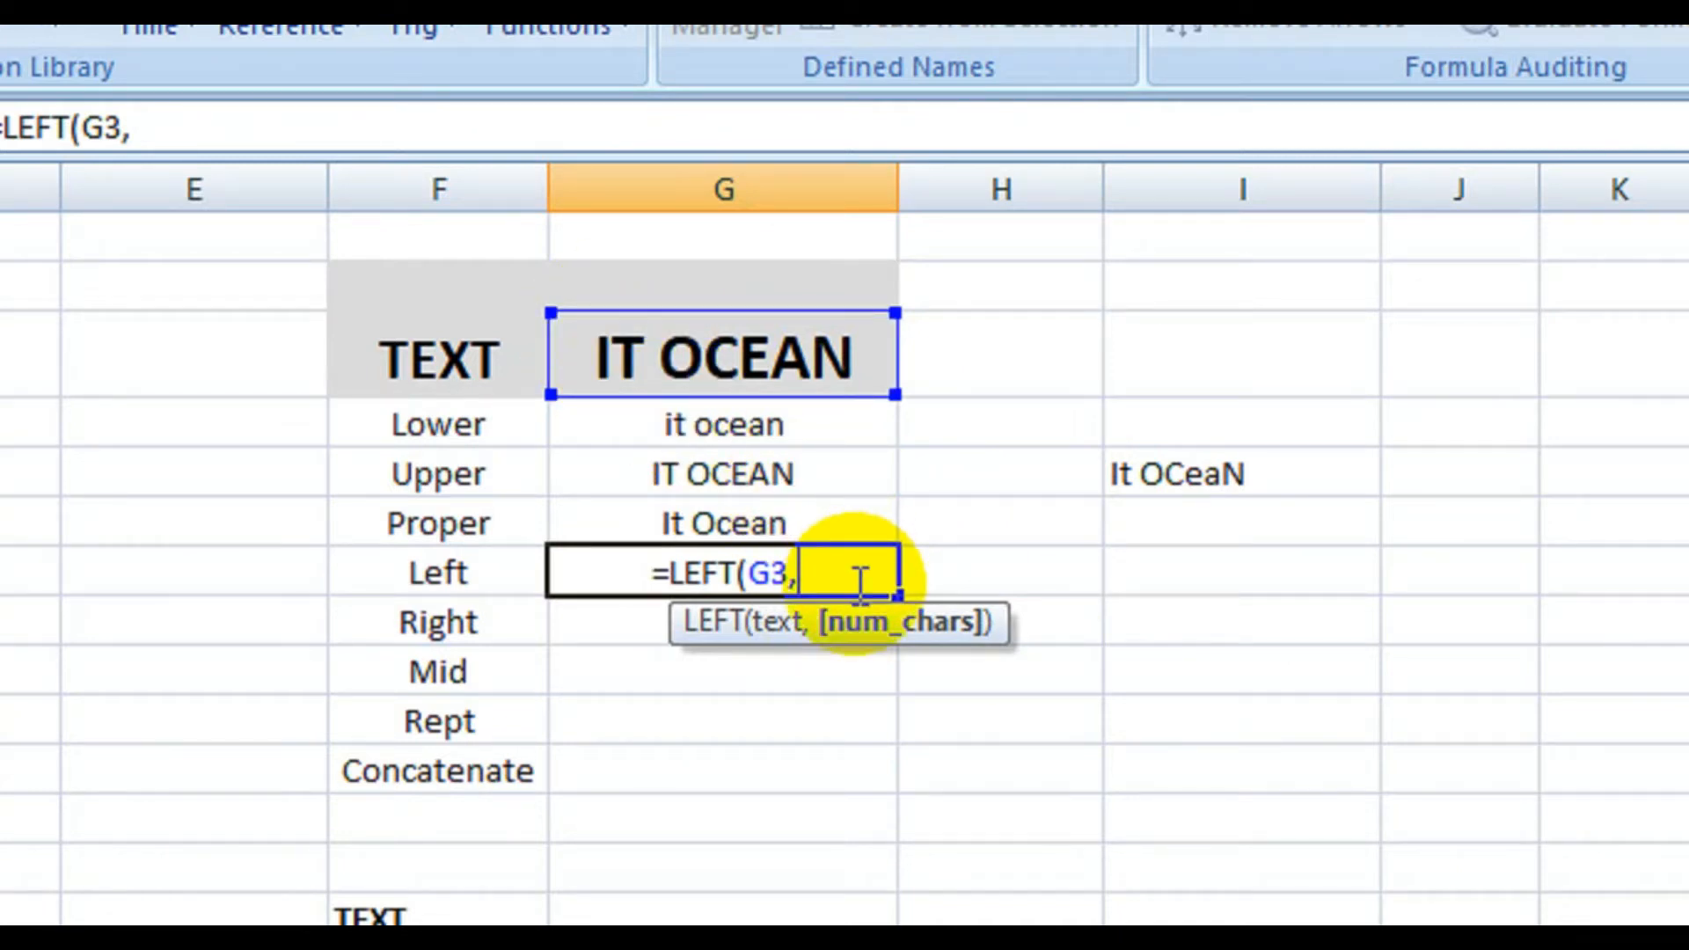
pyautogui.write('2')
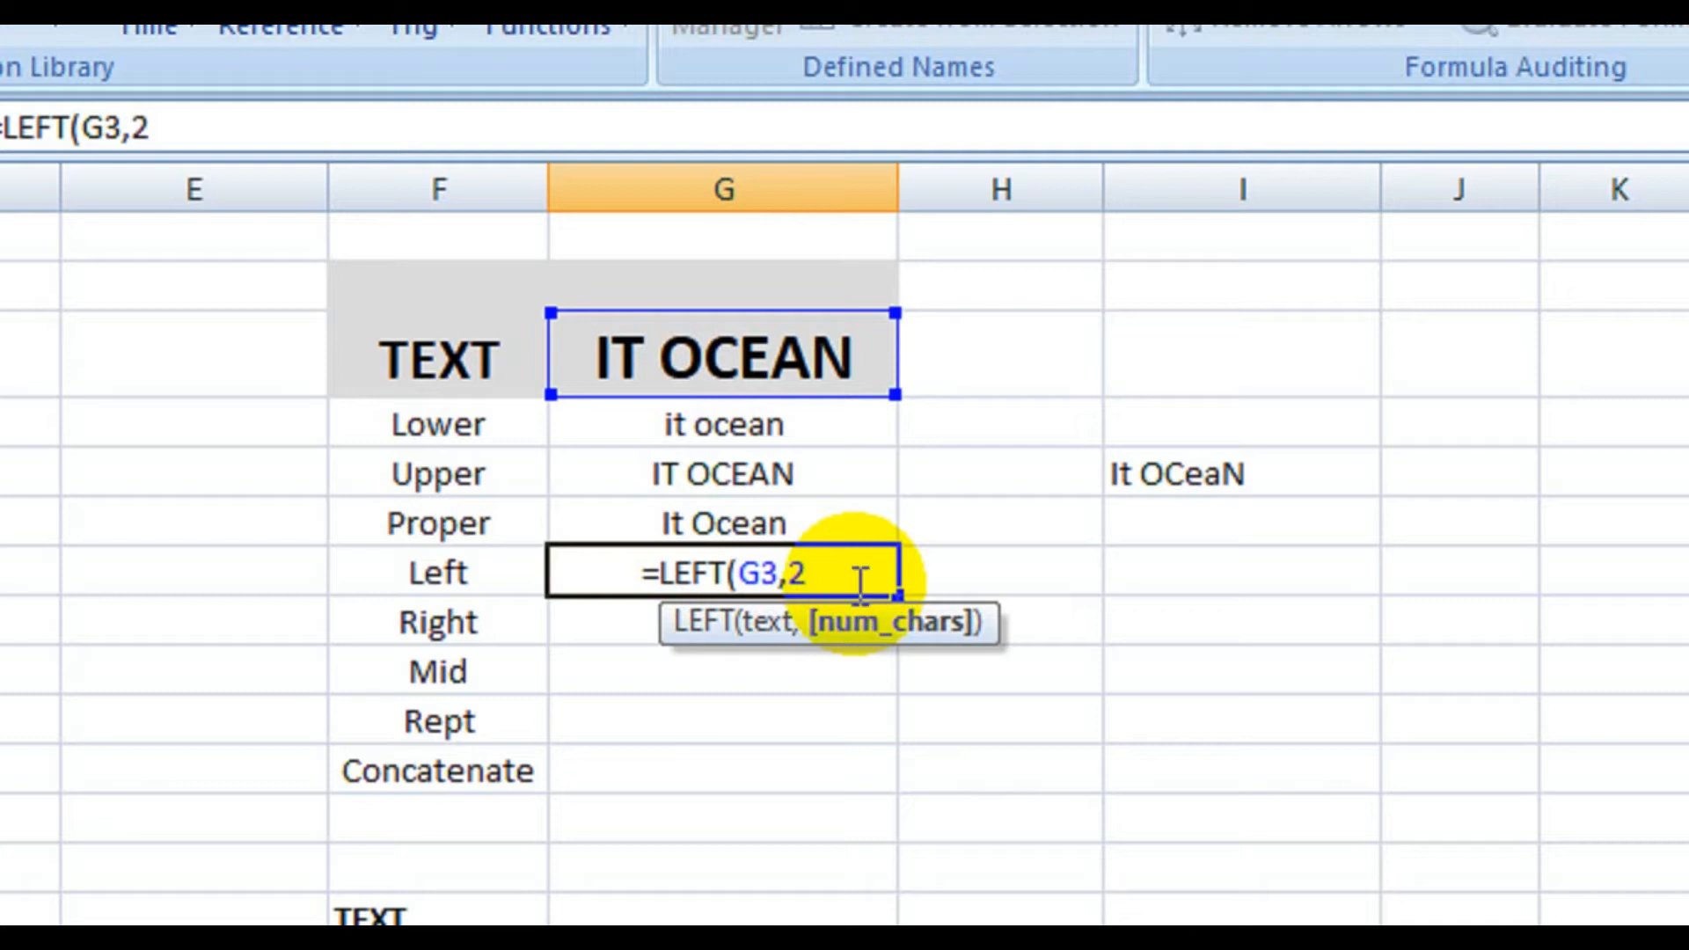
pyautogui.write(')')
pyautogui.press('Return')
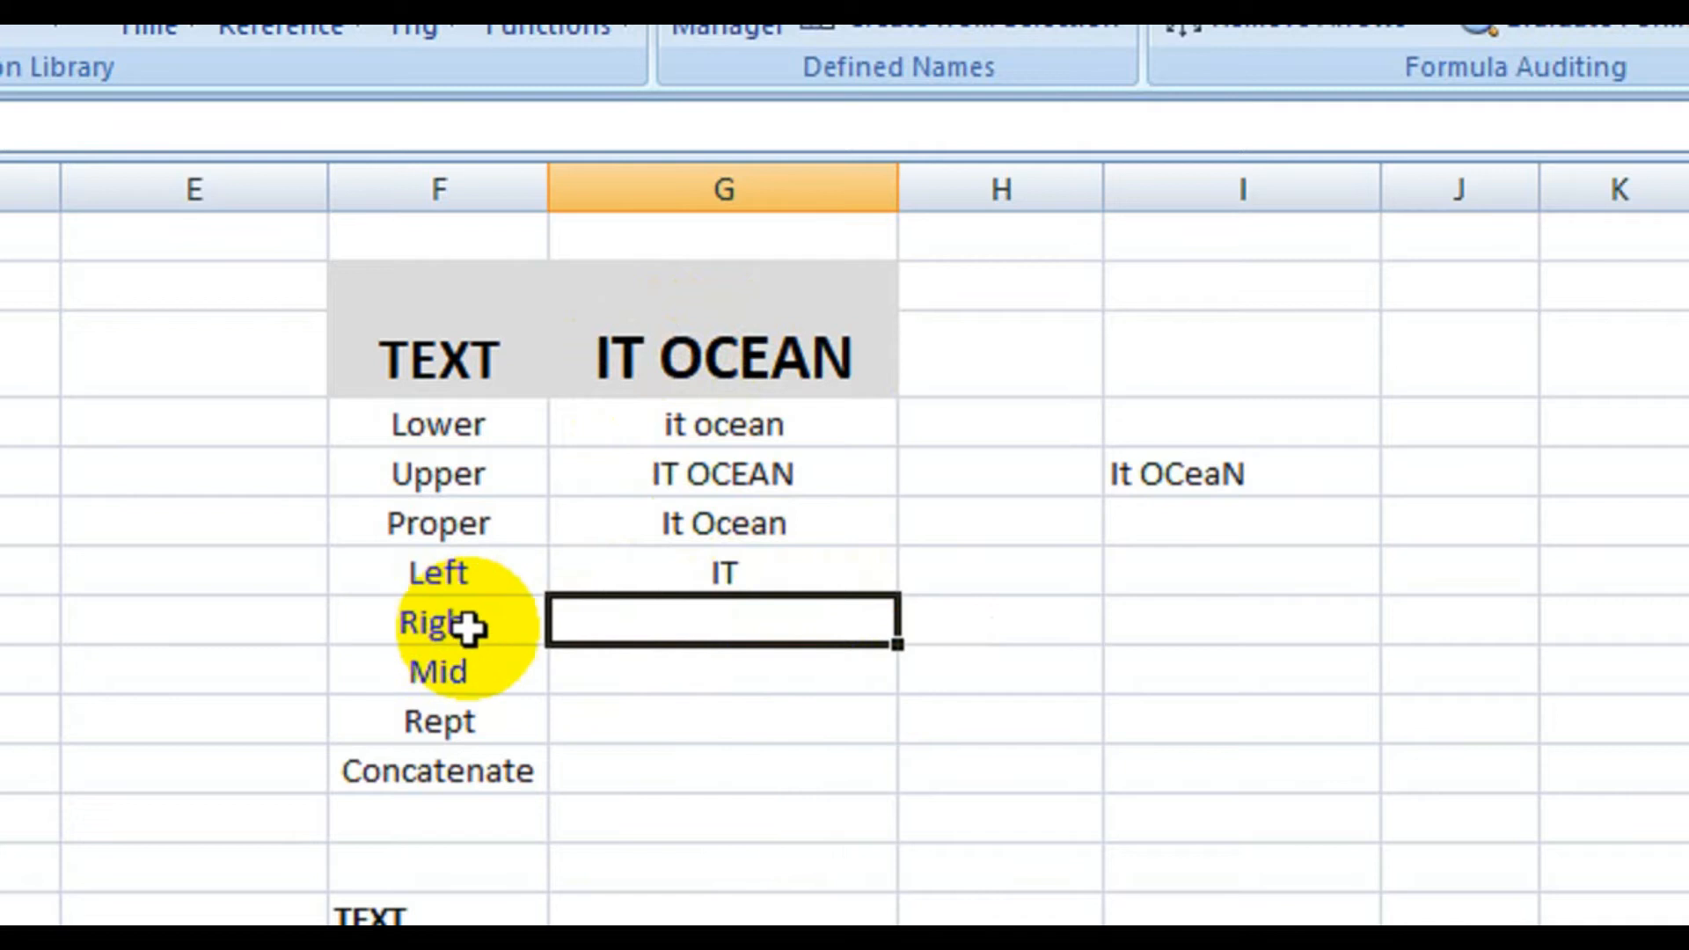
# Step: Enter the formula =RIGHT(G3,3) in cell G8, beside the Right label
pyautogui.doubleClick(600, 615)
pyautogui.write('=')
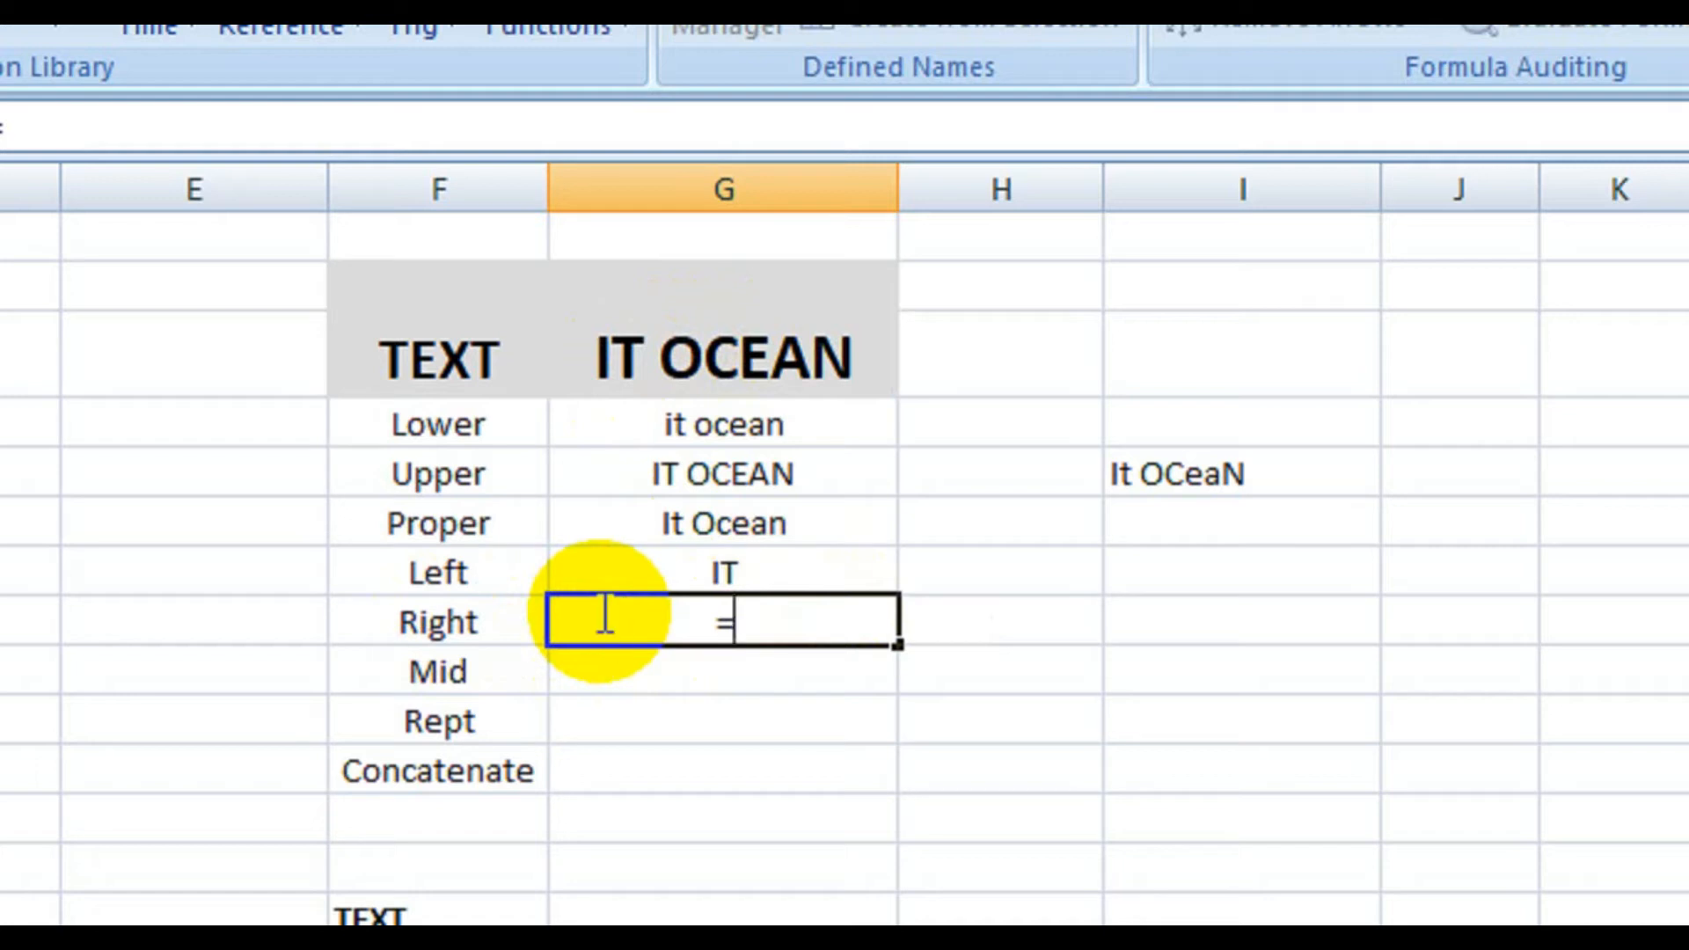
pyautogui.press('BackSpace')
pyautogui.write('=rig')
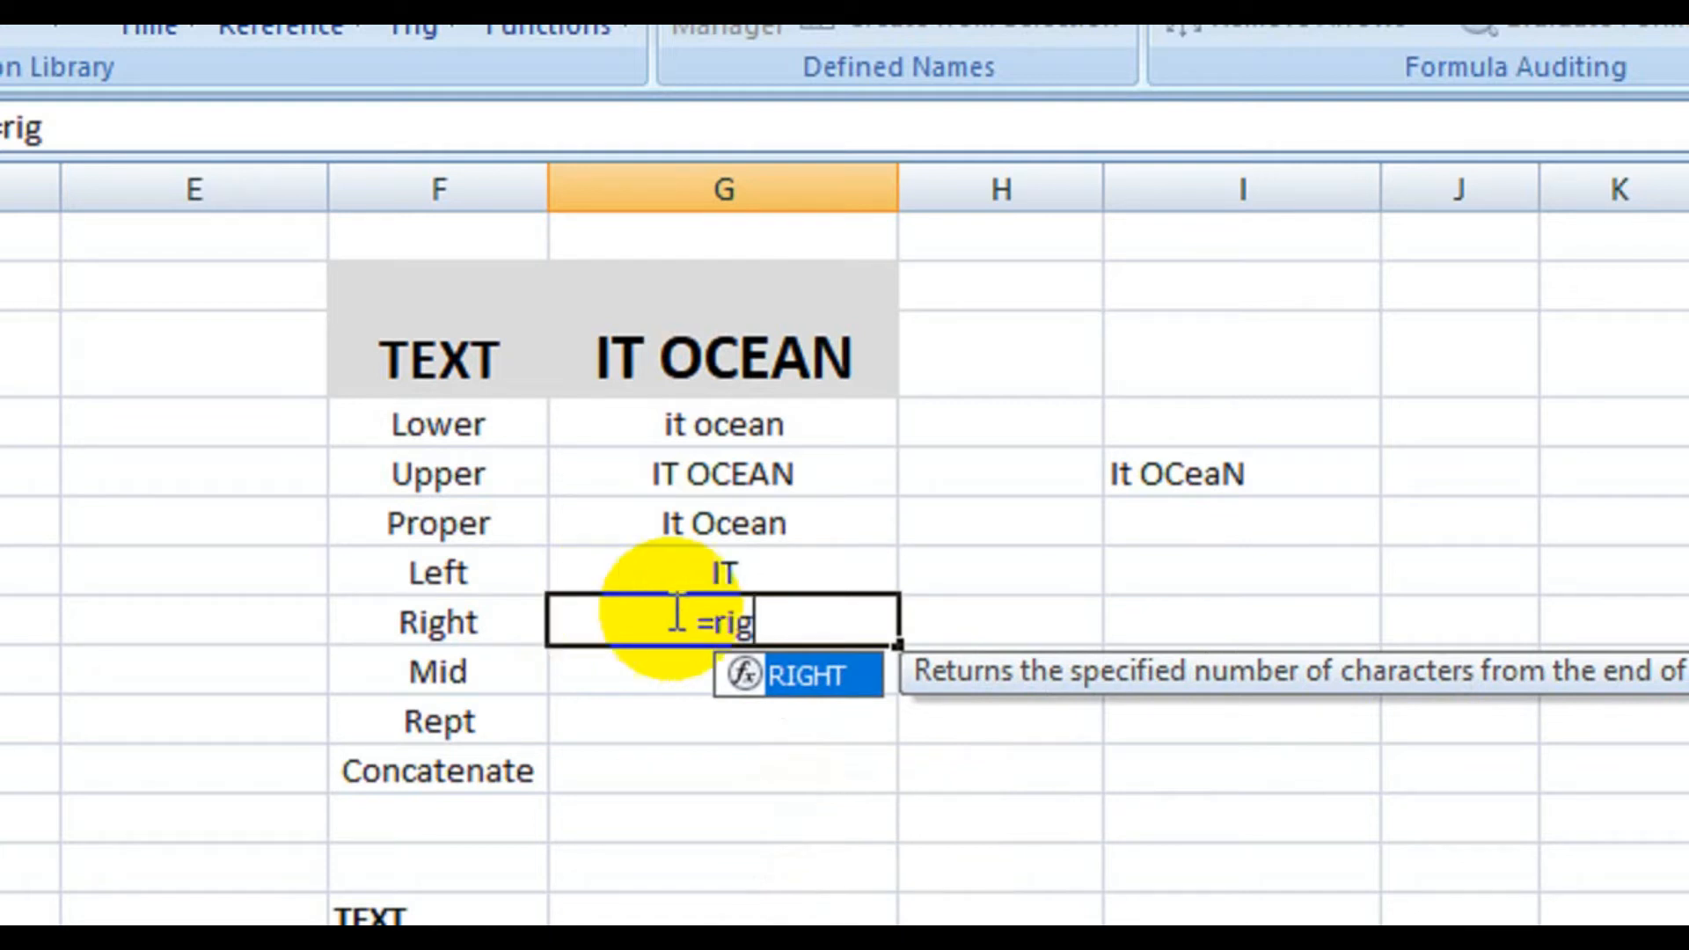
pyautogui.doubleClick(815, 681)
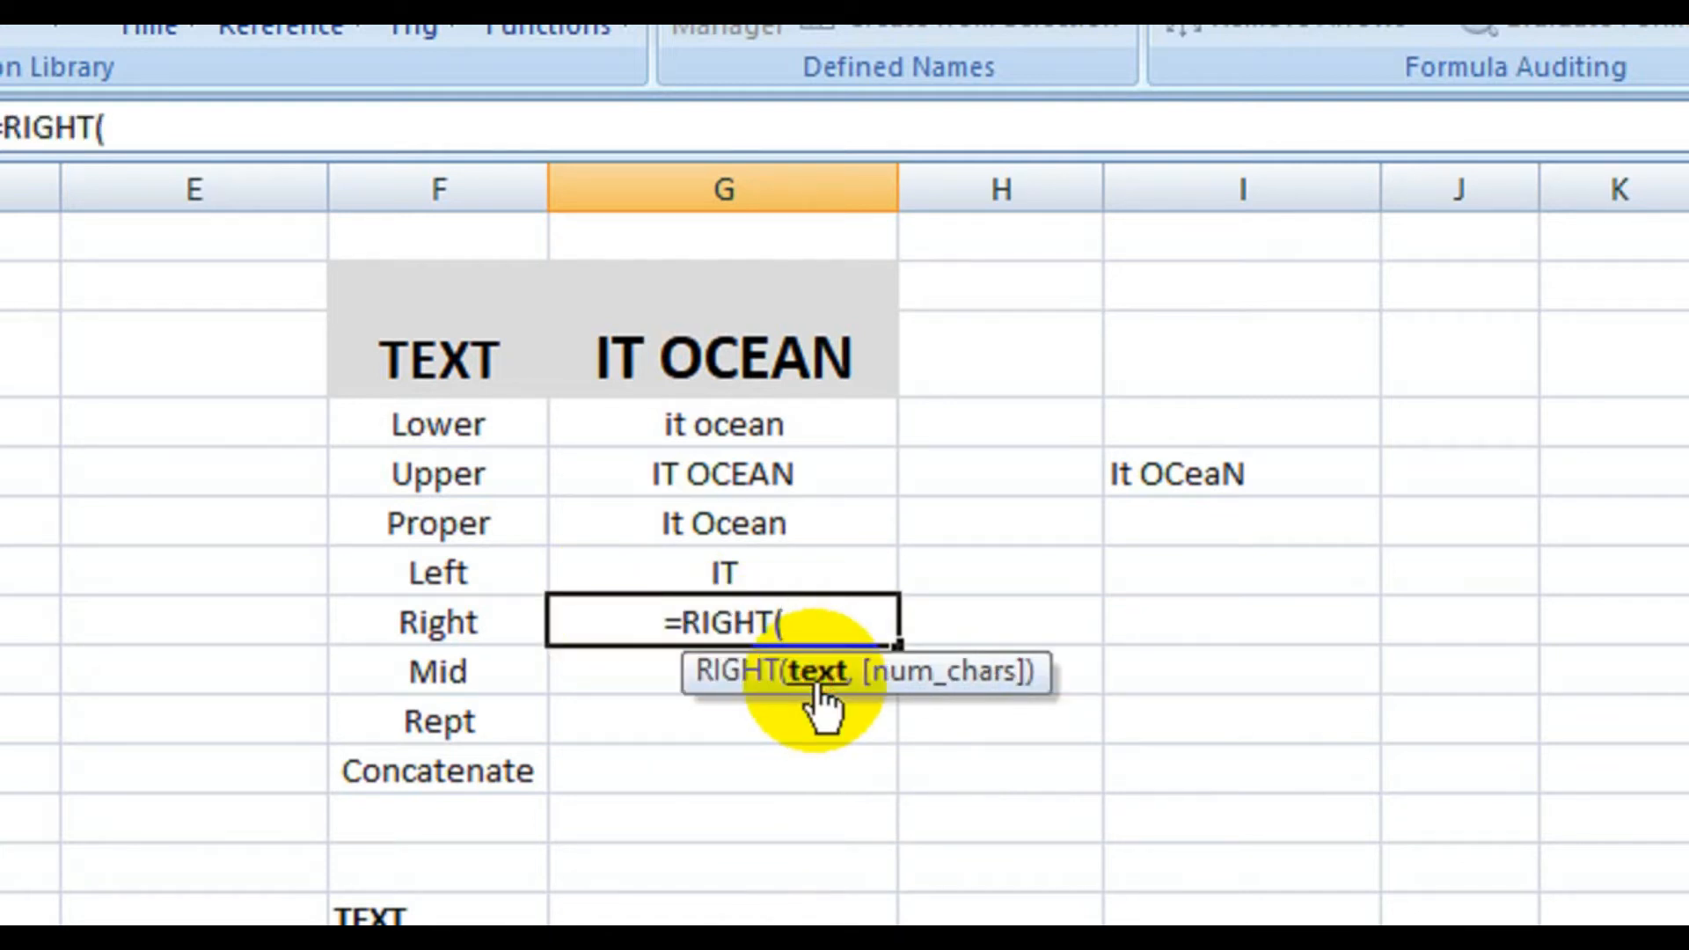
pyautogui.click(776, 361)
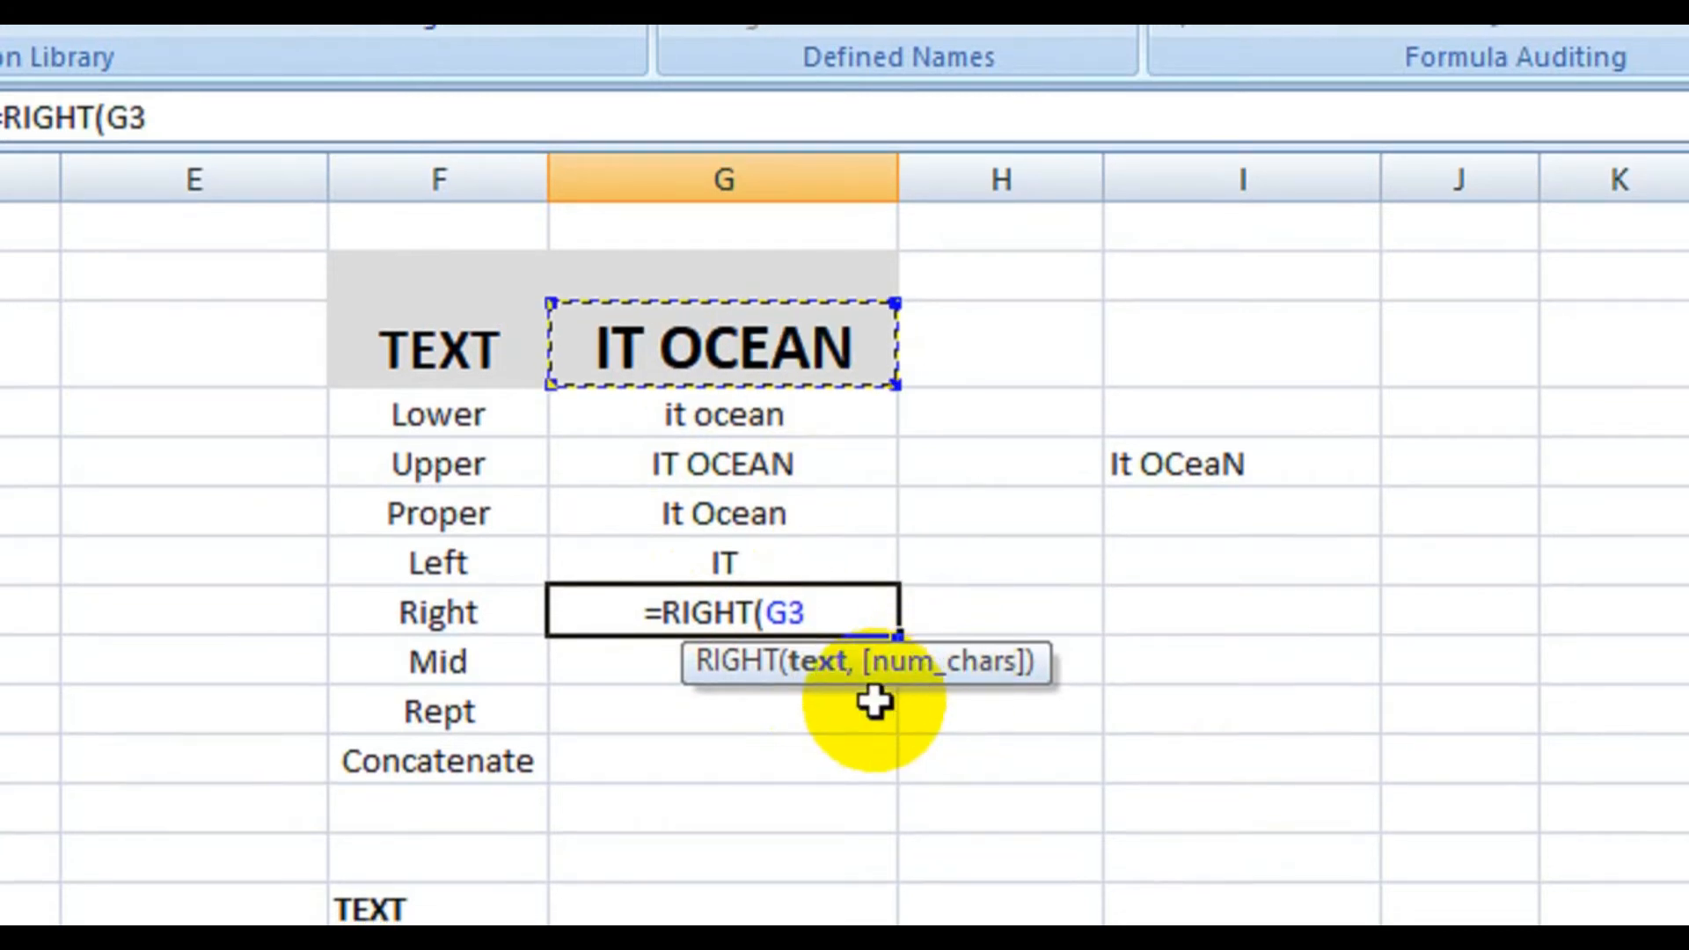
pyautogui.write(',')
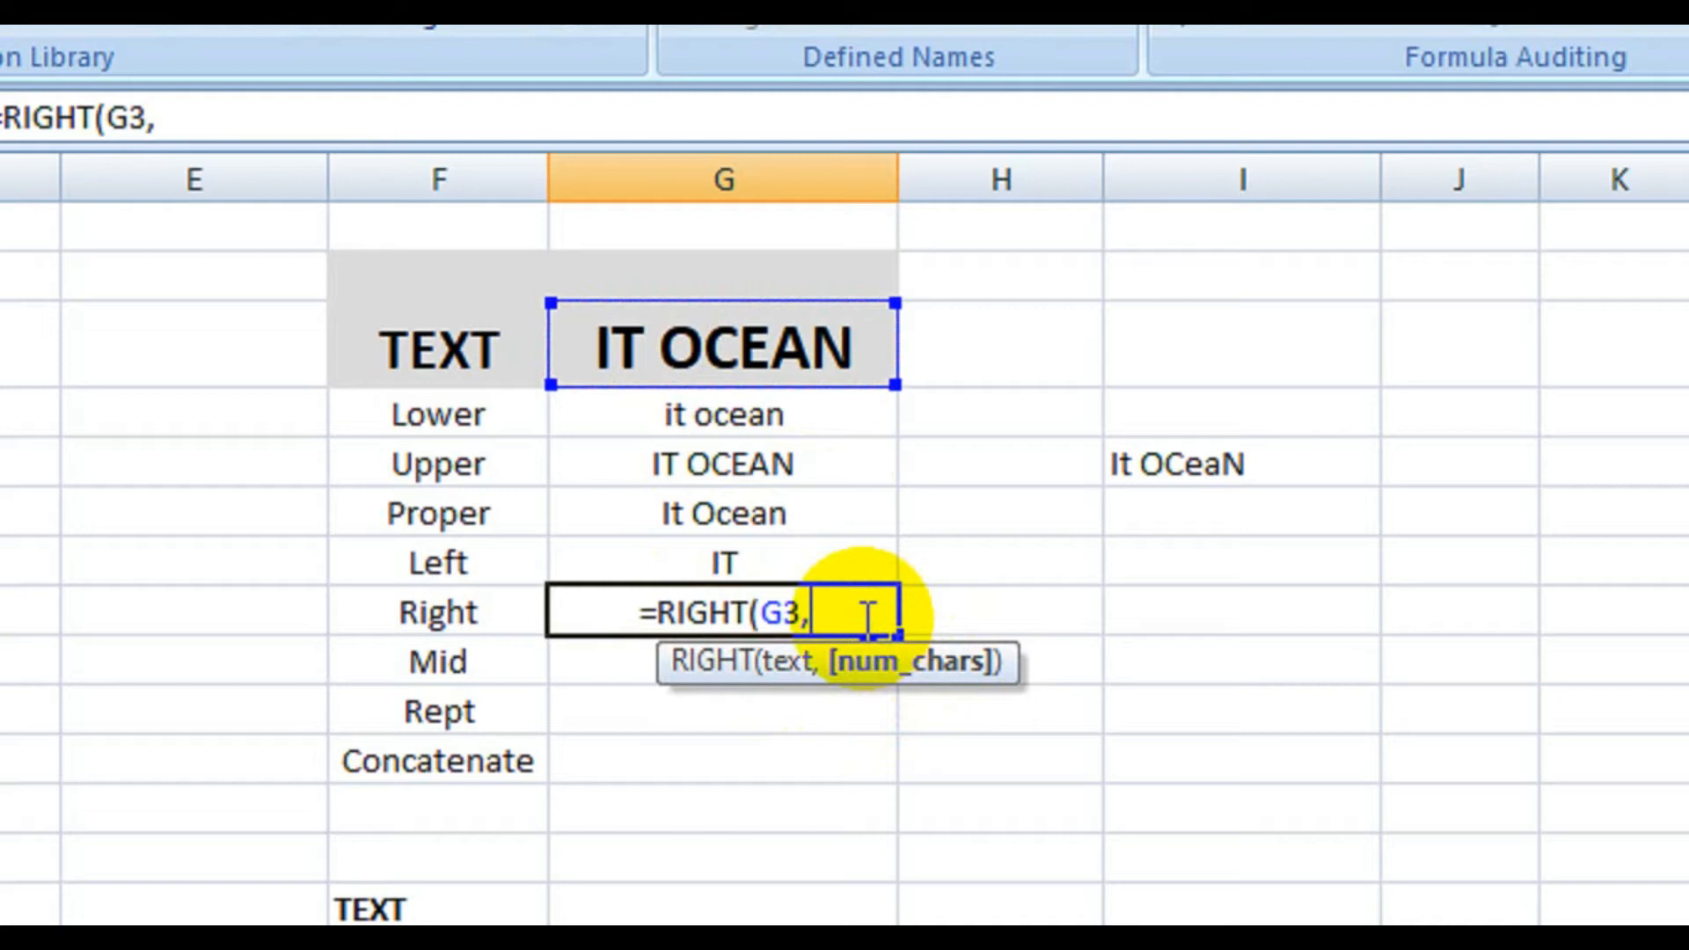
pyautogui.write('3')
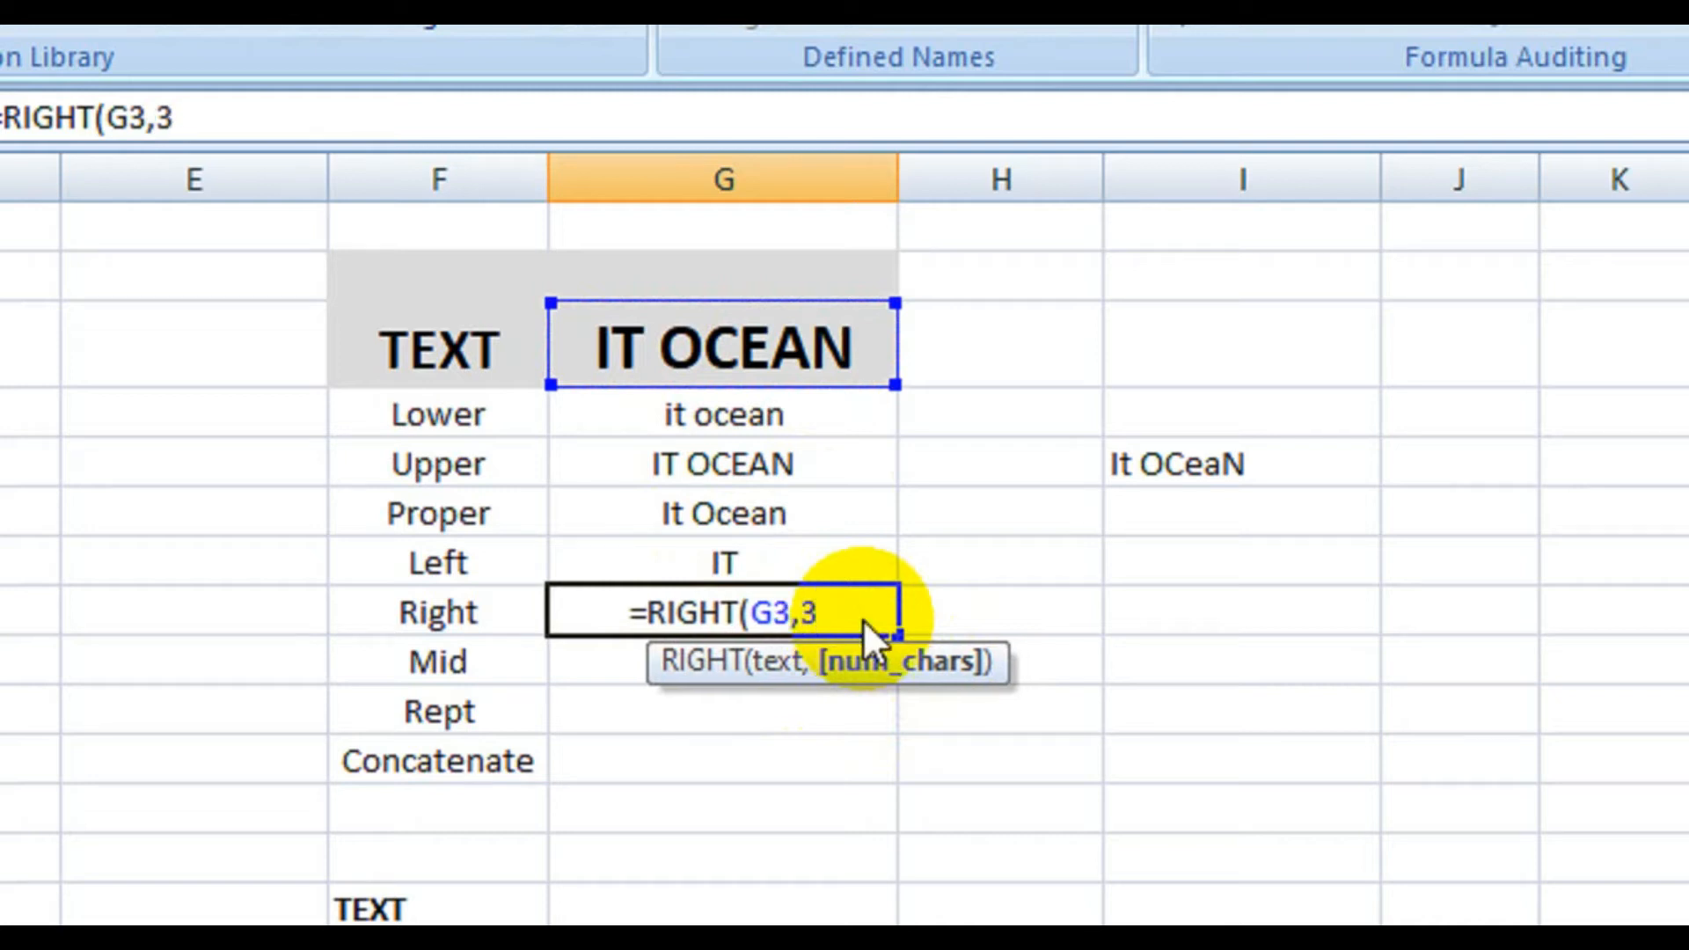
pyautogui.write(')')
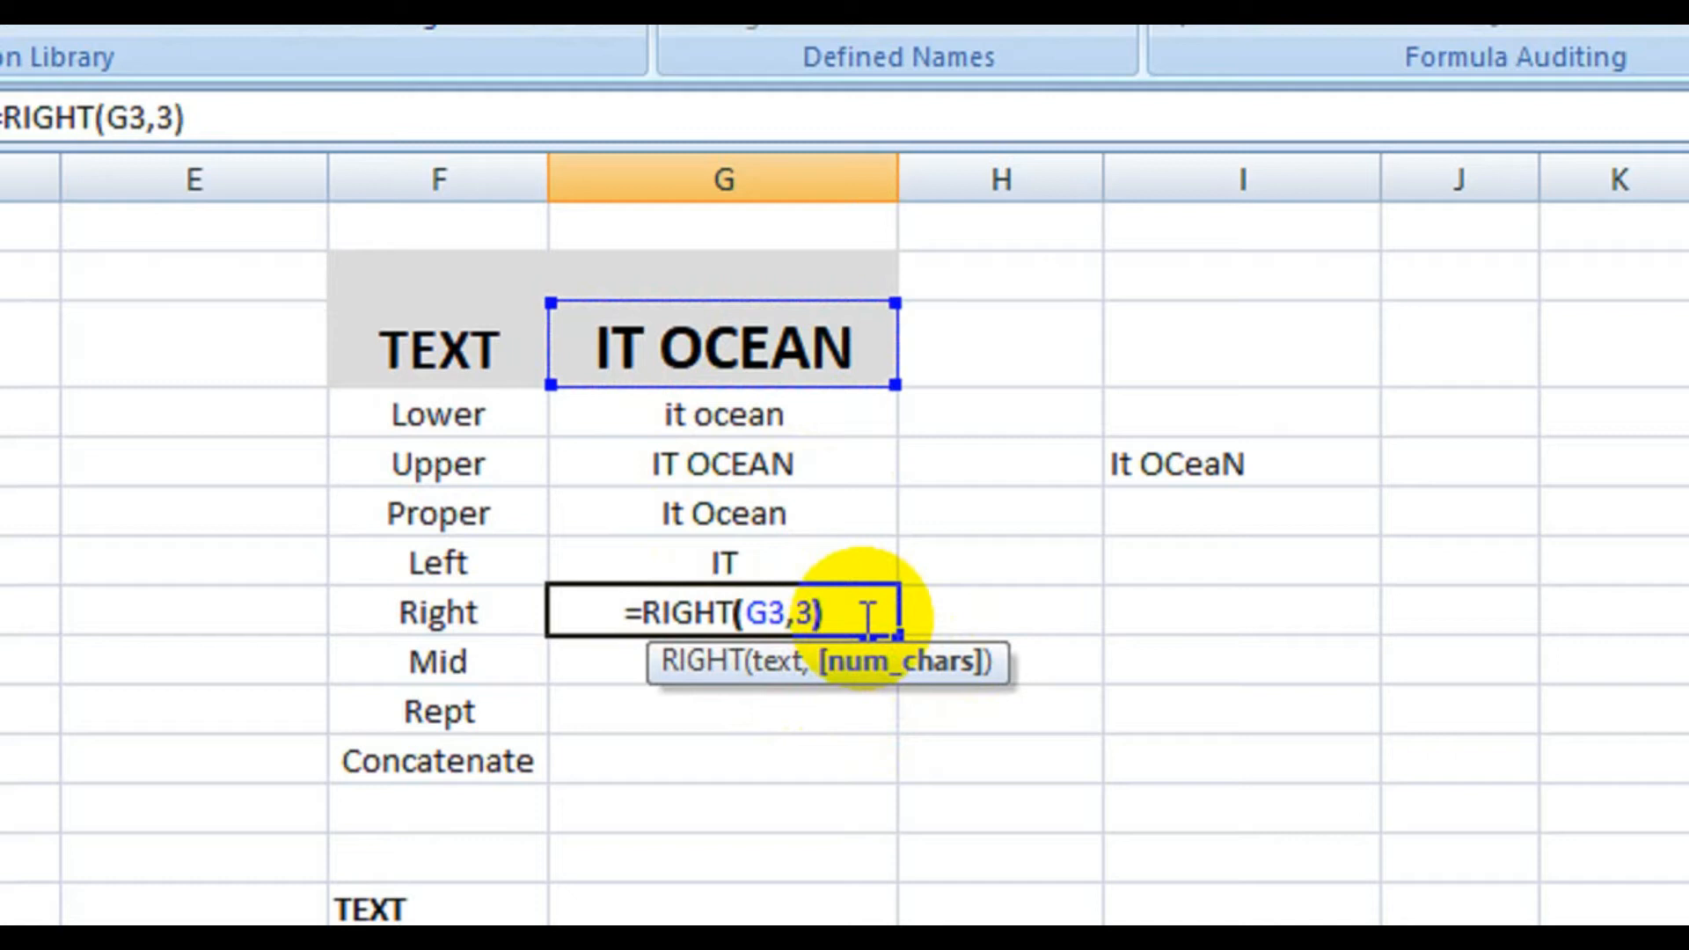
pyautogui.press('Return')
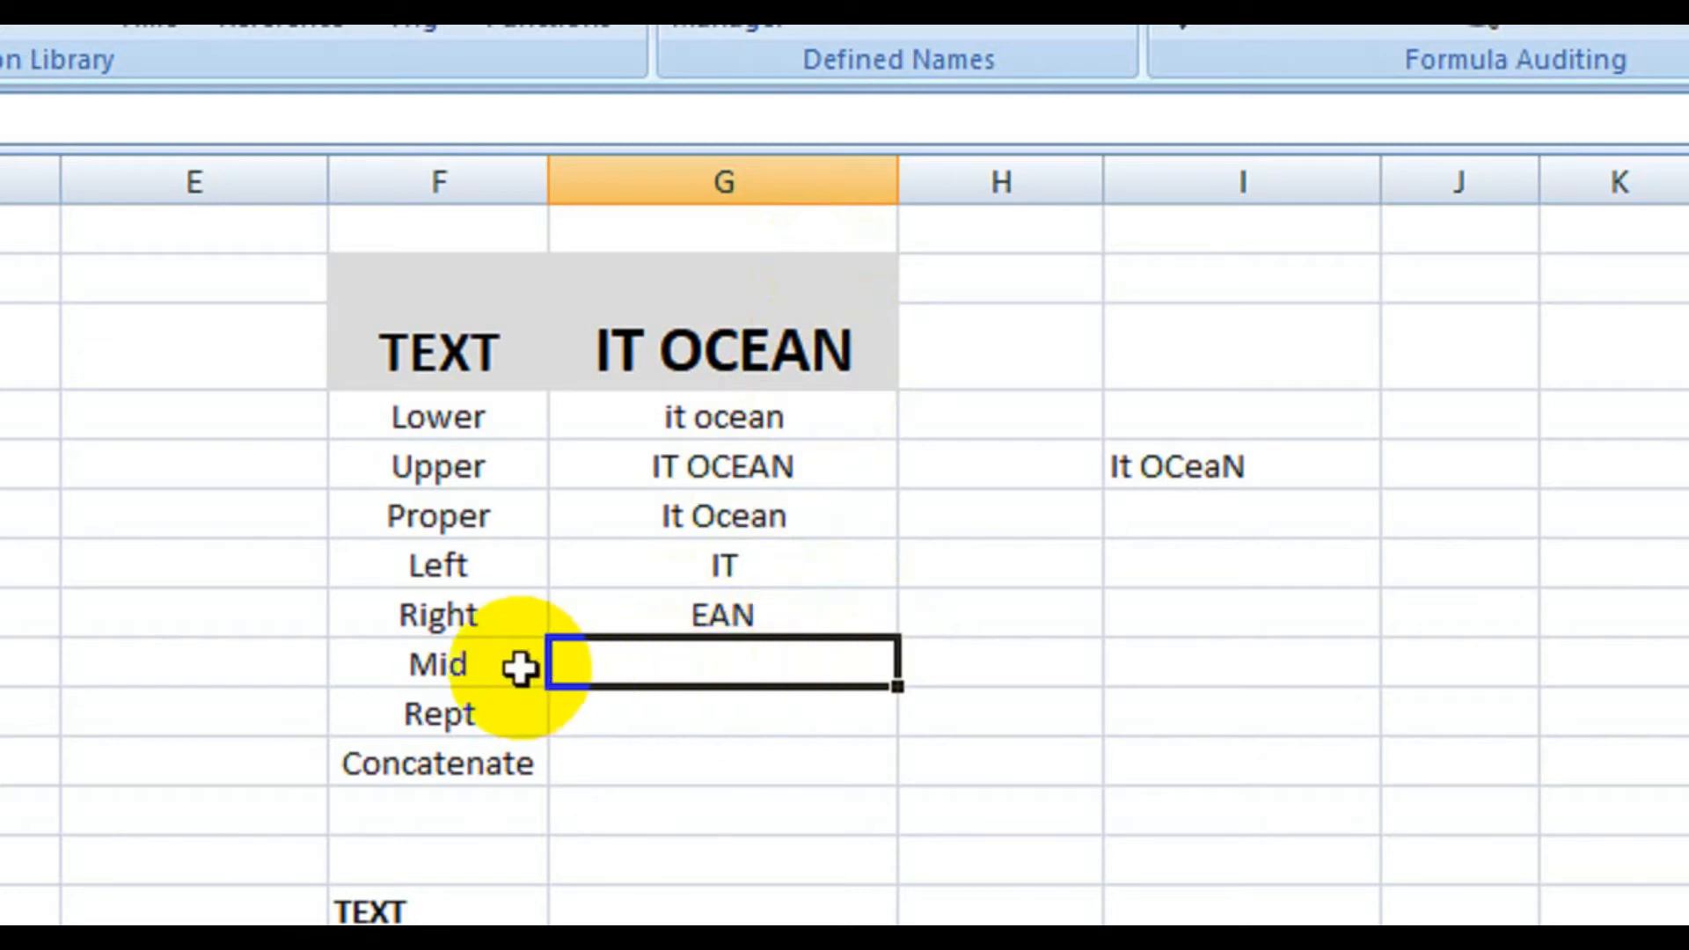
# Step: Enter the formula =MID(G3,3,3) in cell G9, beside the Mid label, and check its result
pyautogui.doubleClick(674, 668)
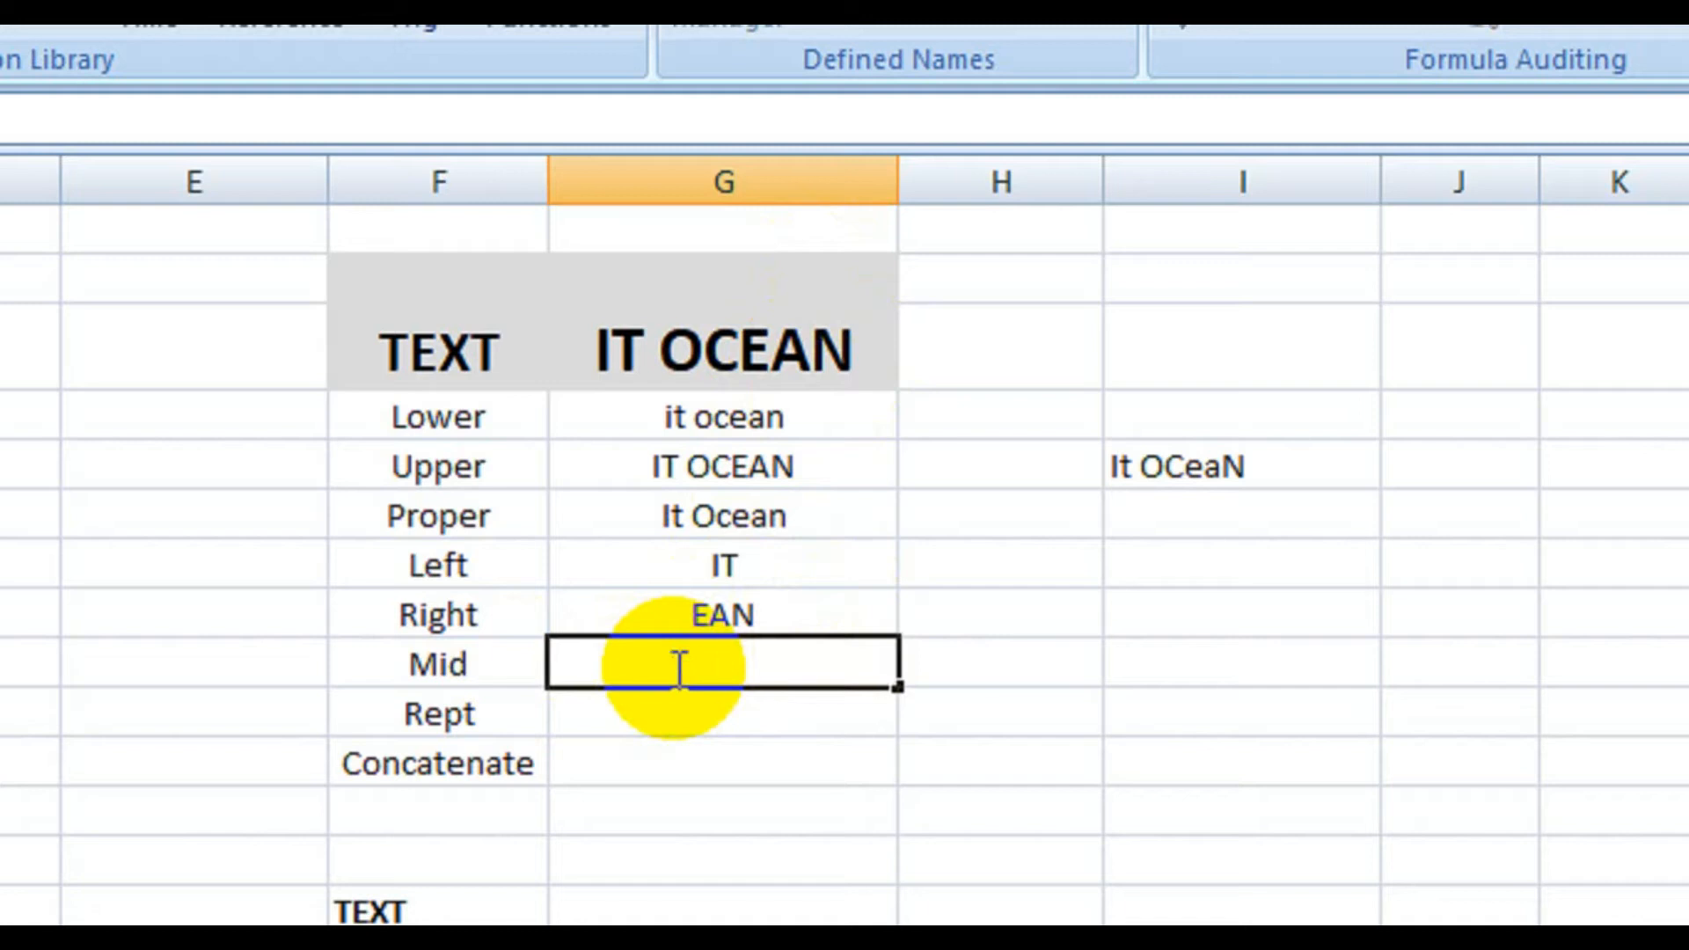
pyautogui.write('=mid')
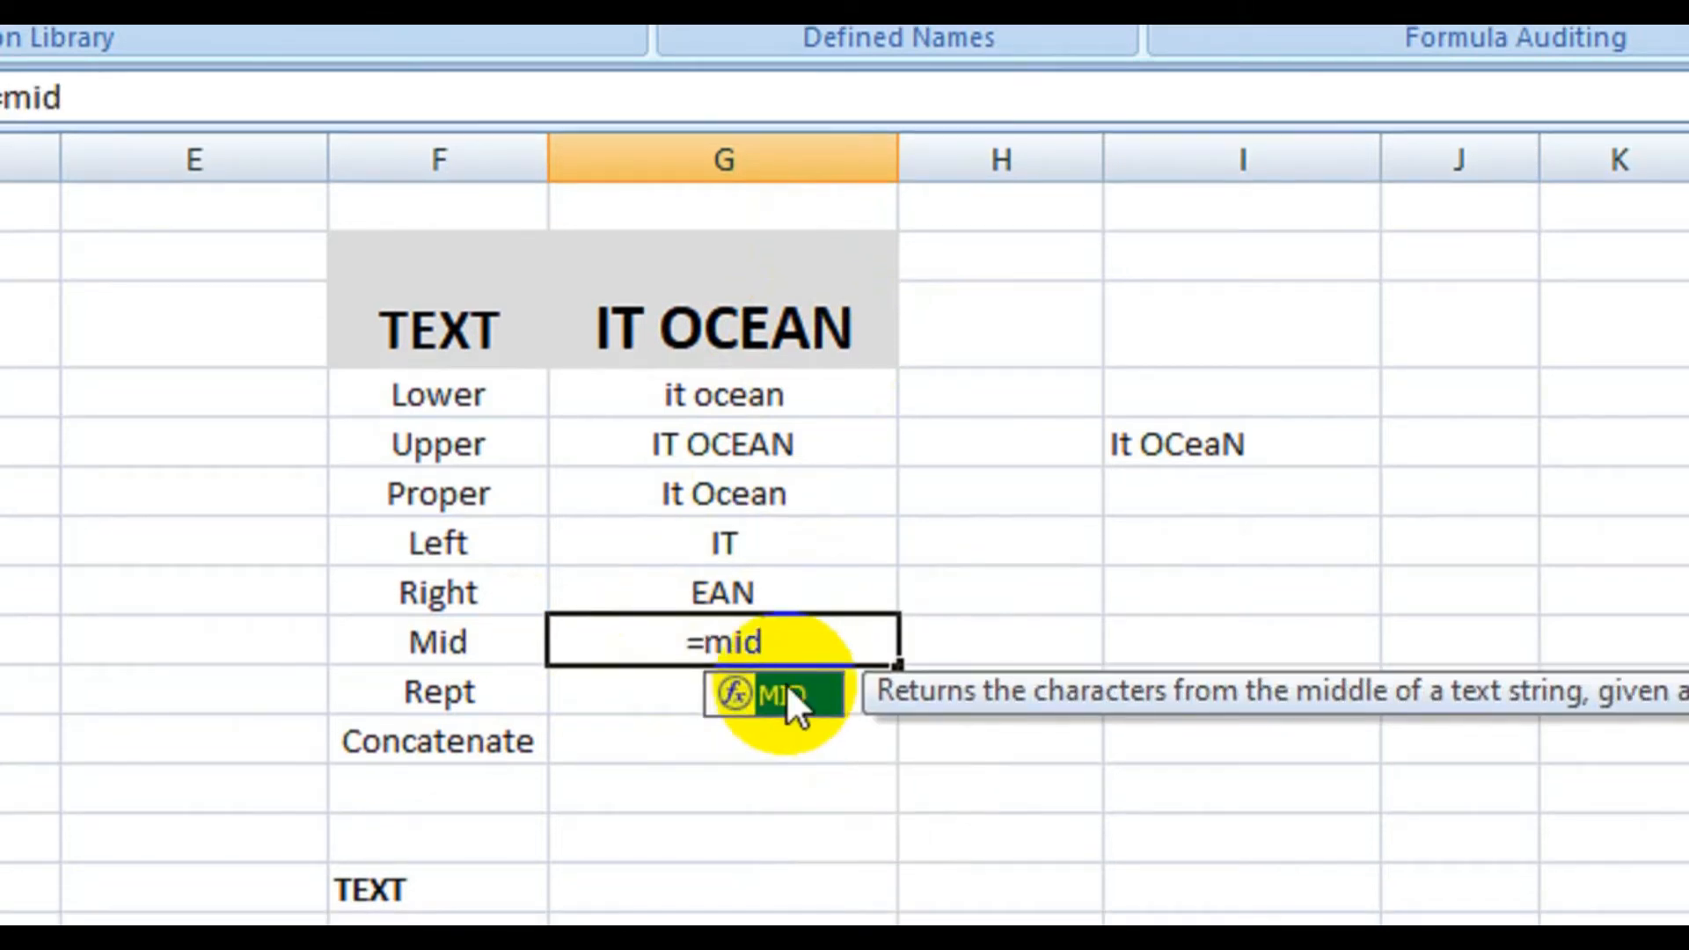
pyautogui.doubleClick(786, 700)
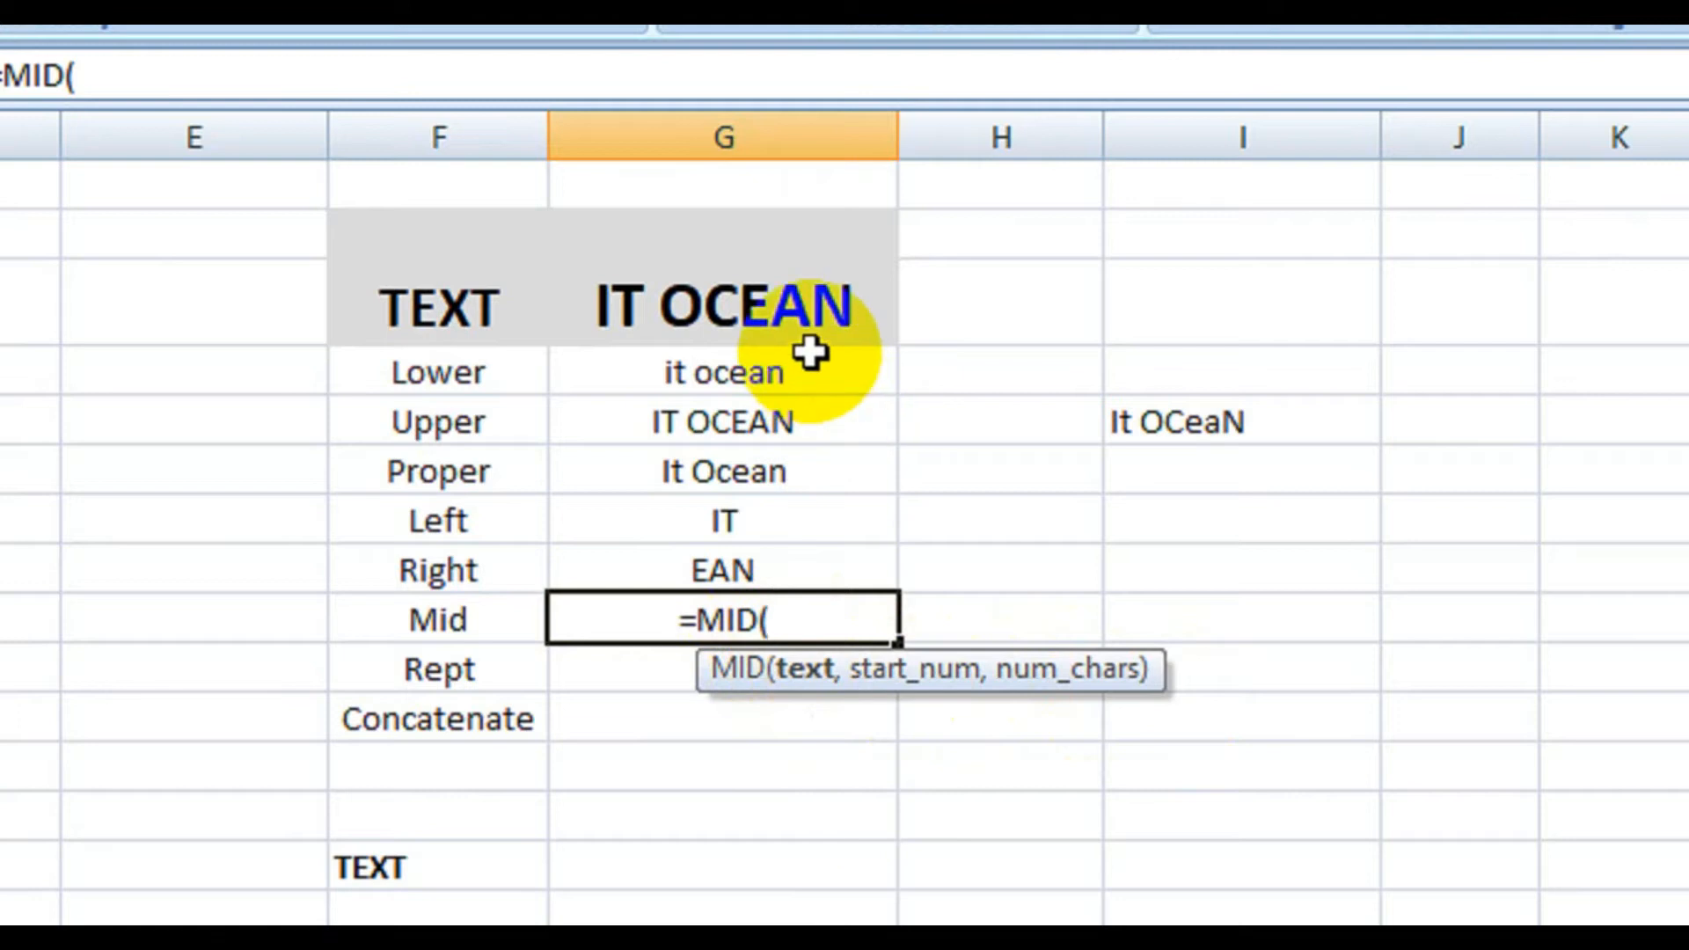
pyautogui.click(796, 304)
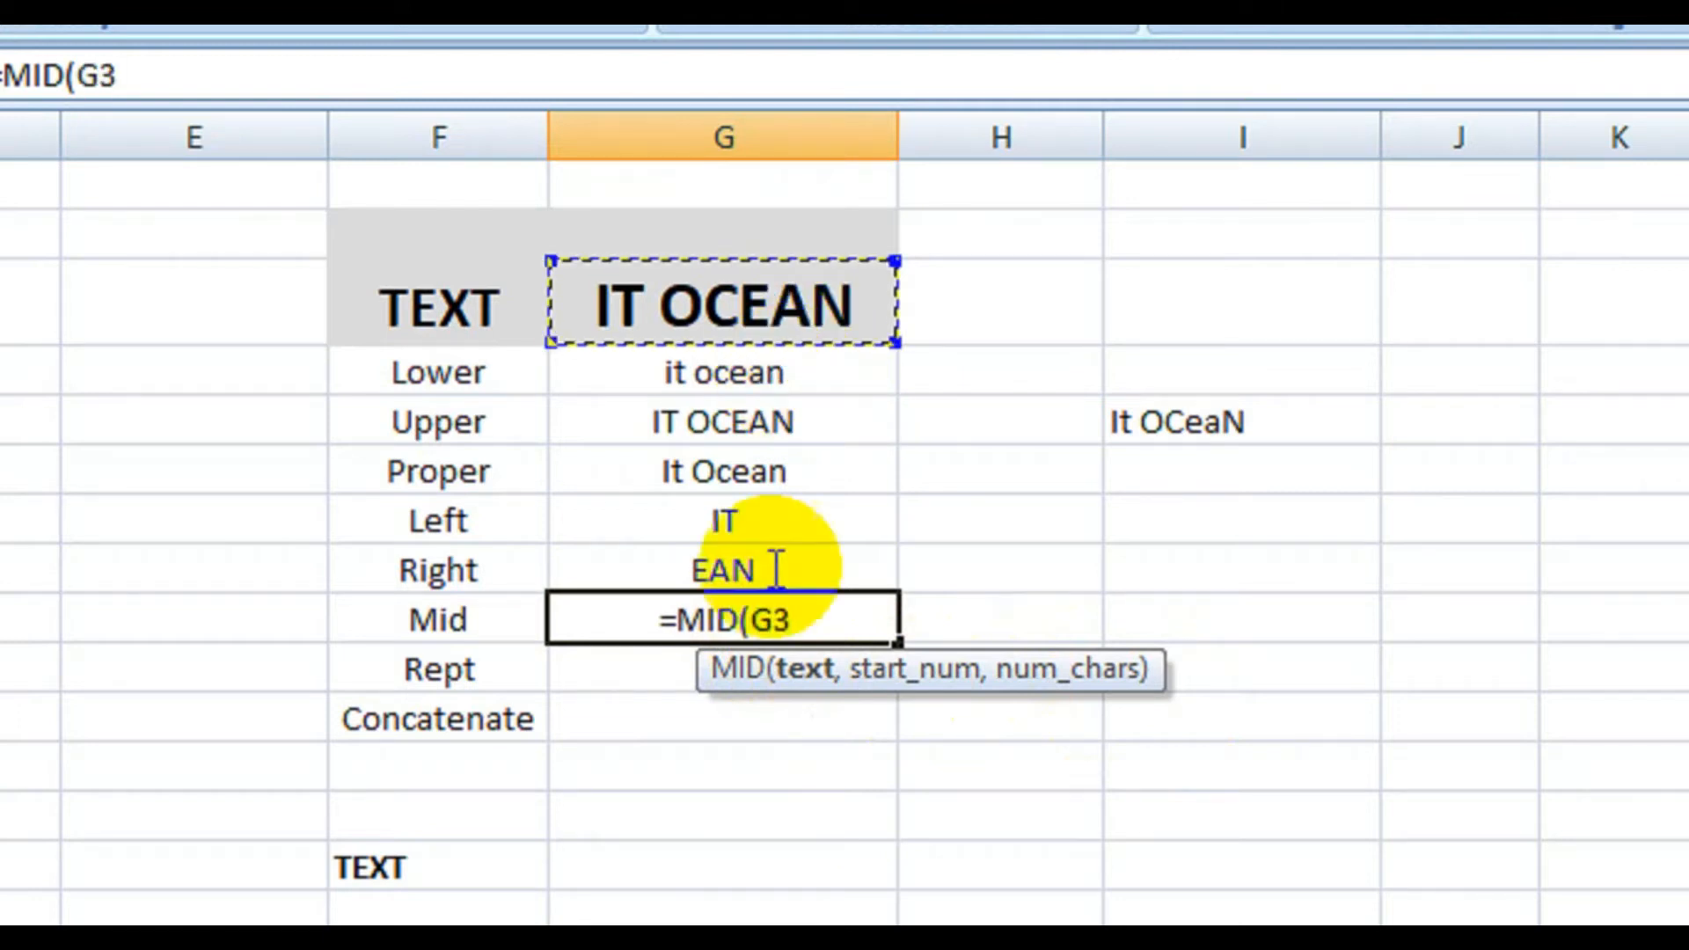
pyautogui.write(',')
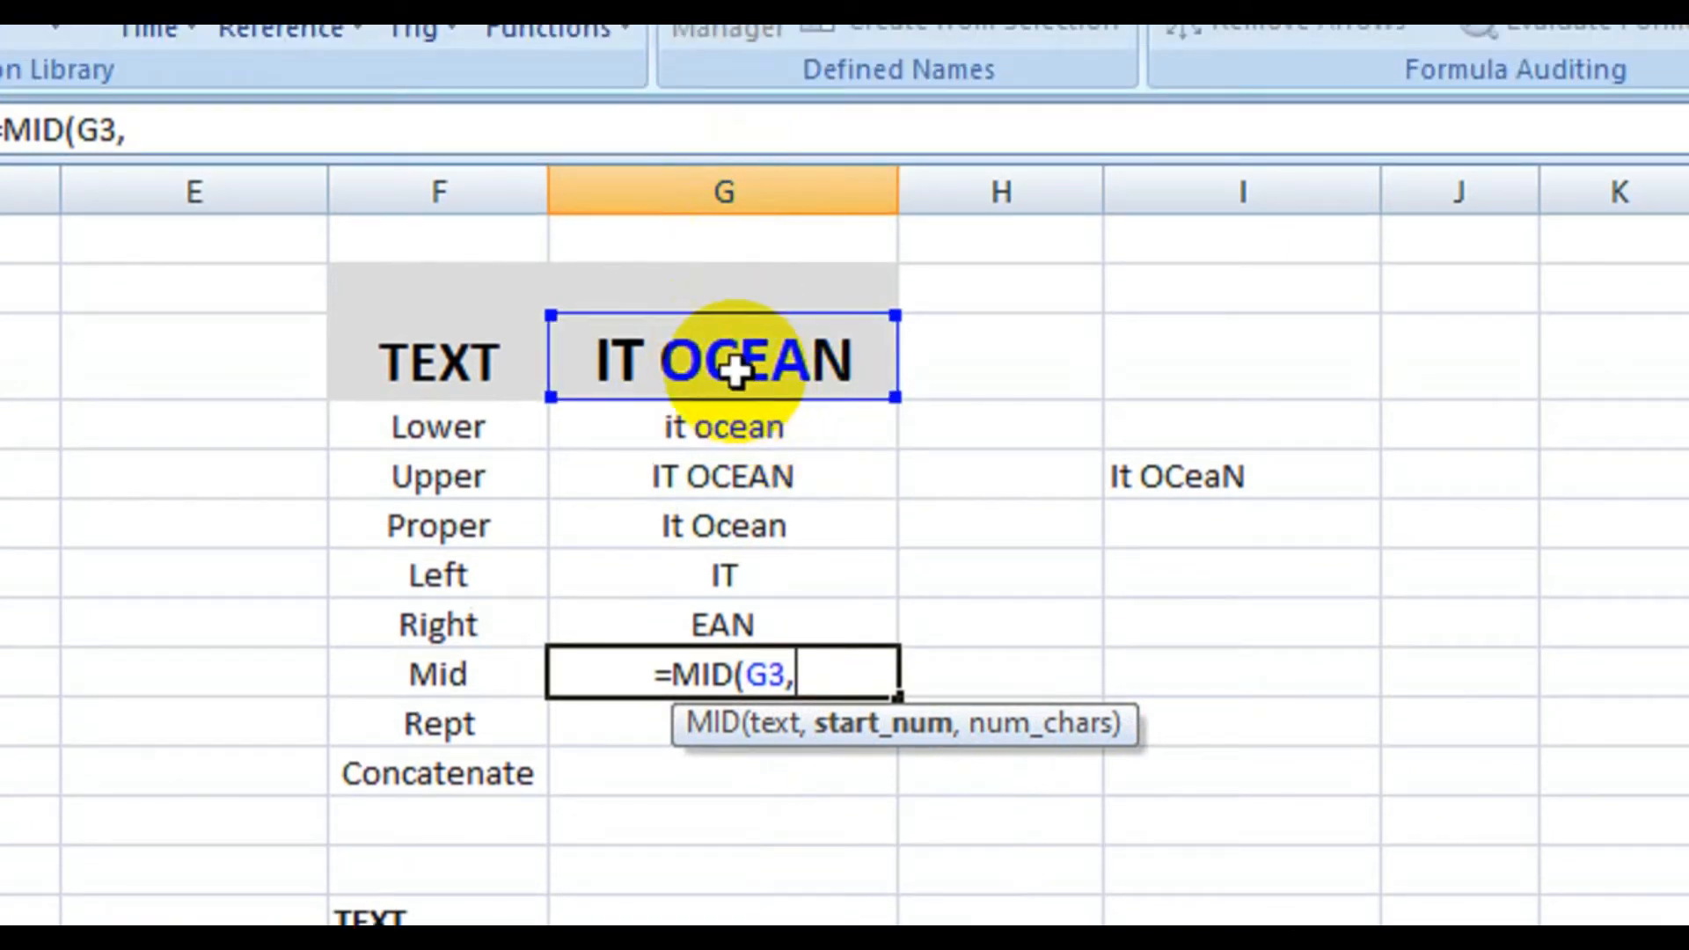
pyautogui.write('3')
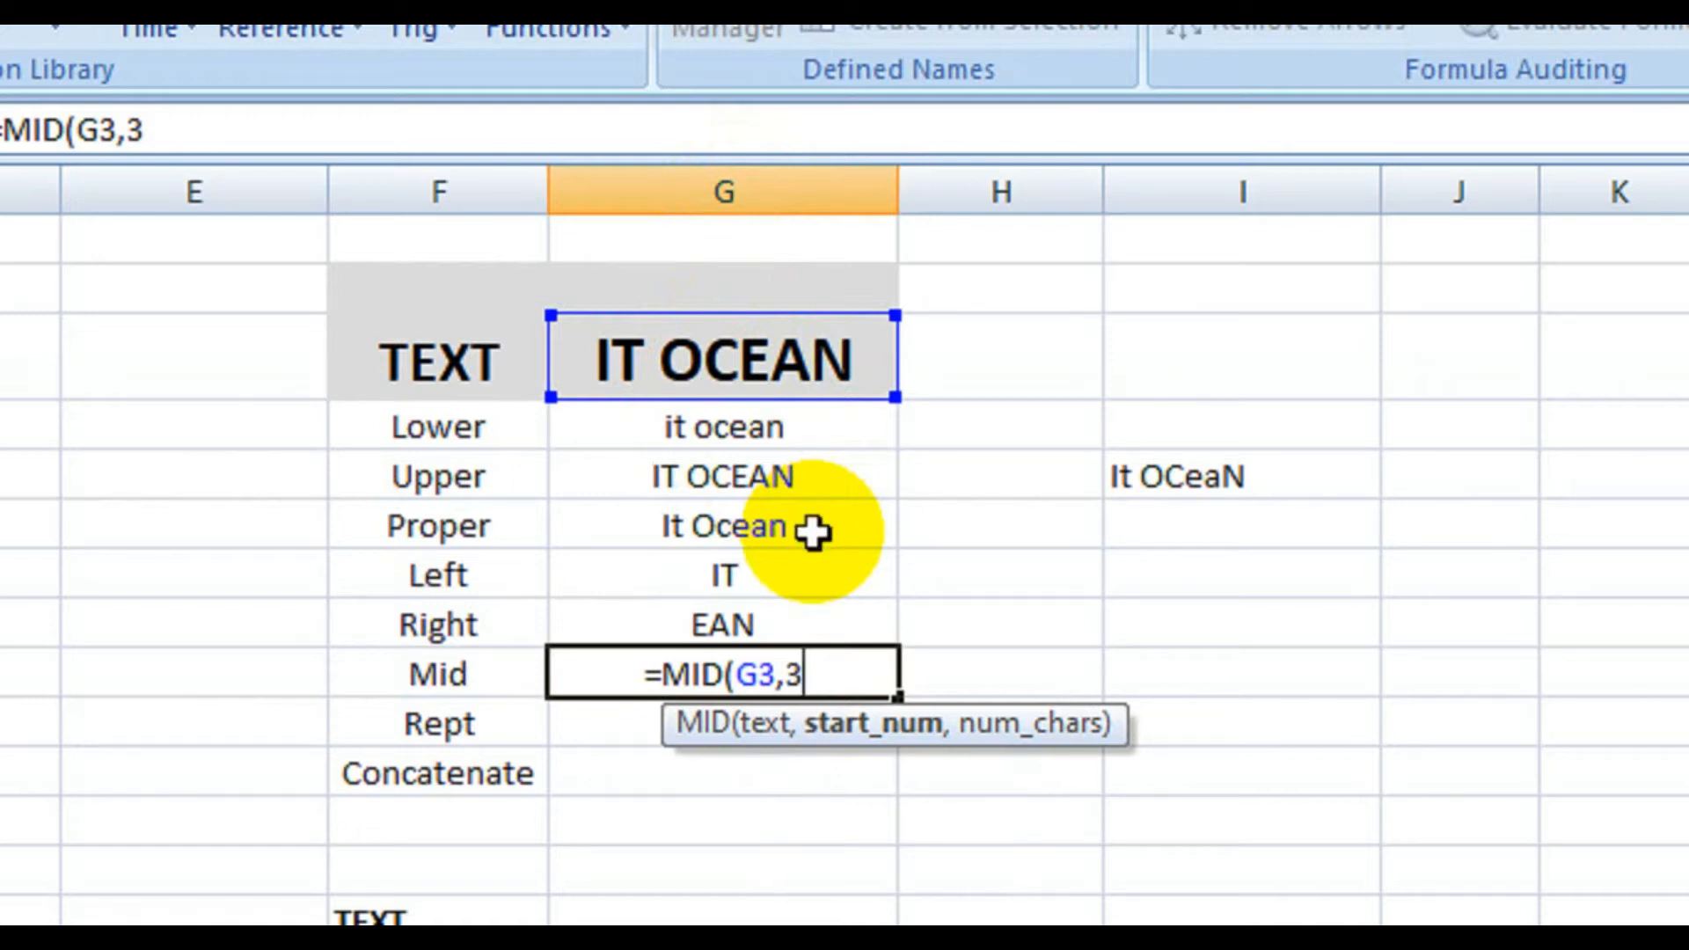
pyautogui.write(',')
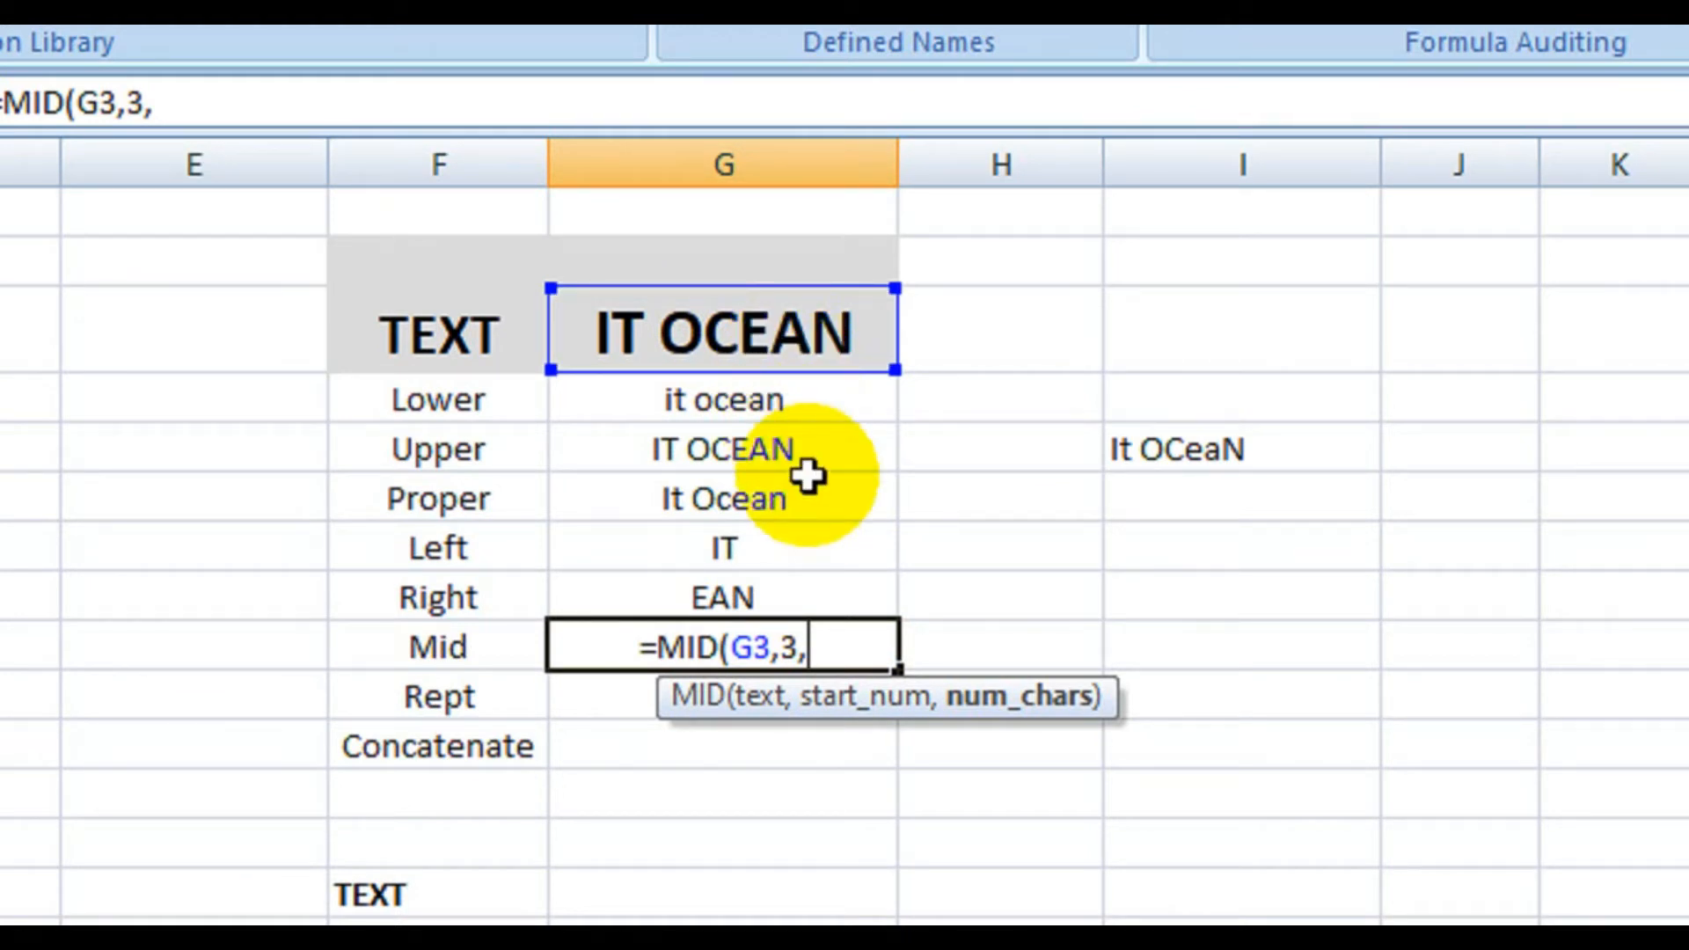
pyautogui.write('3')
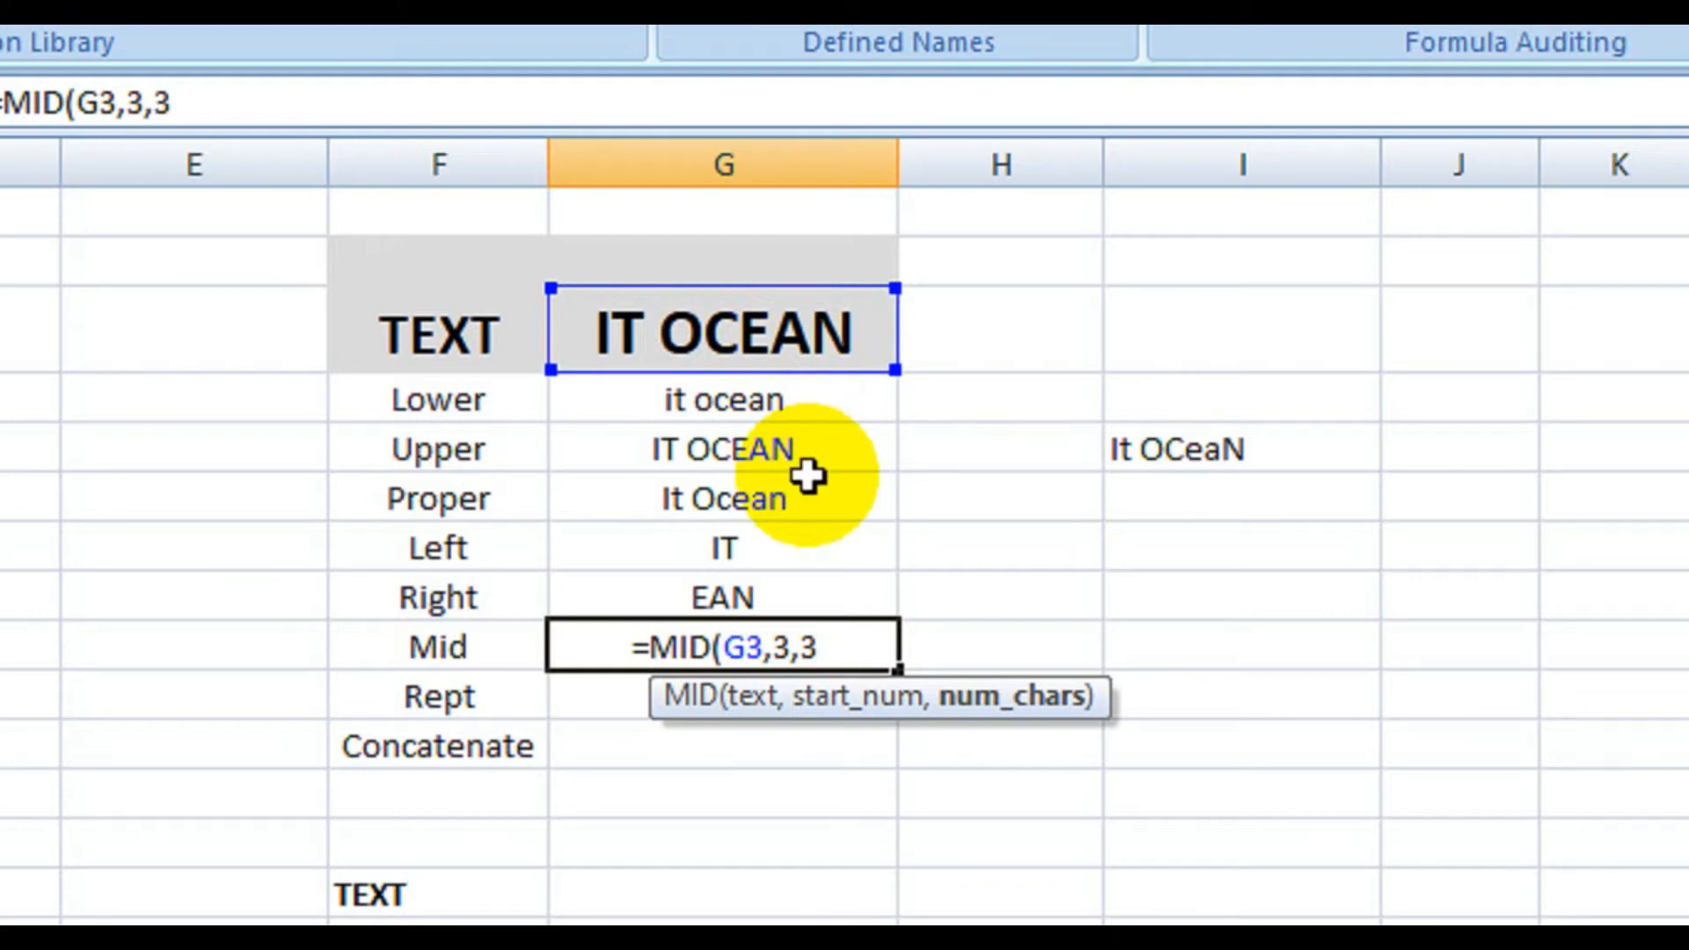
pyautogui.write(')')
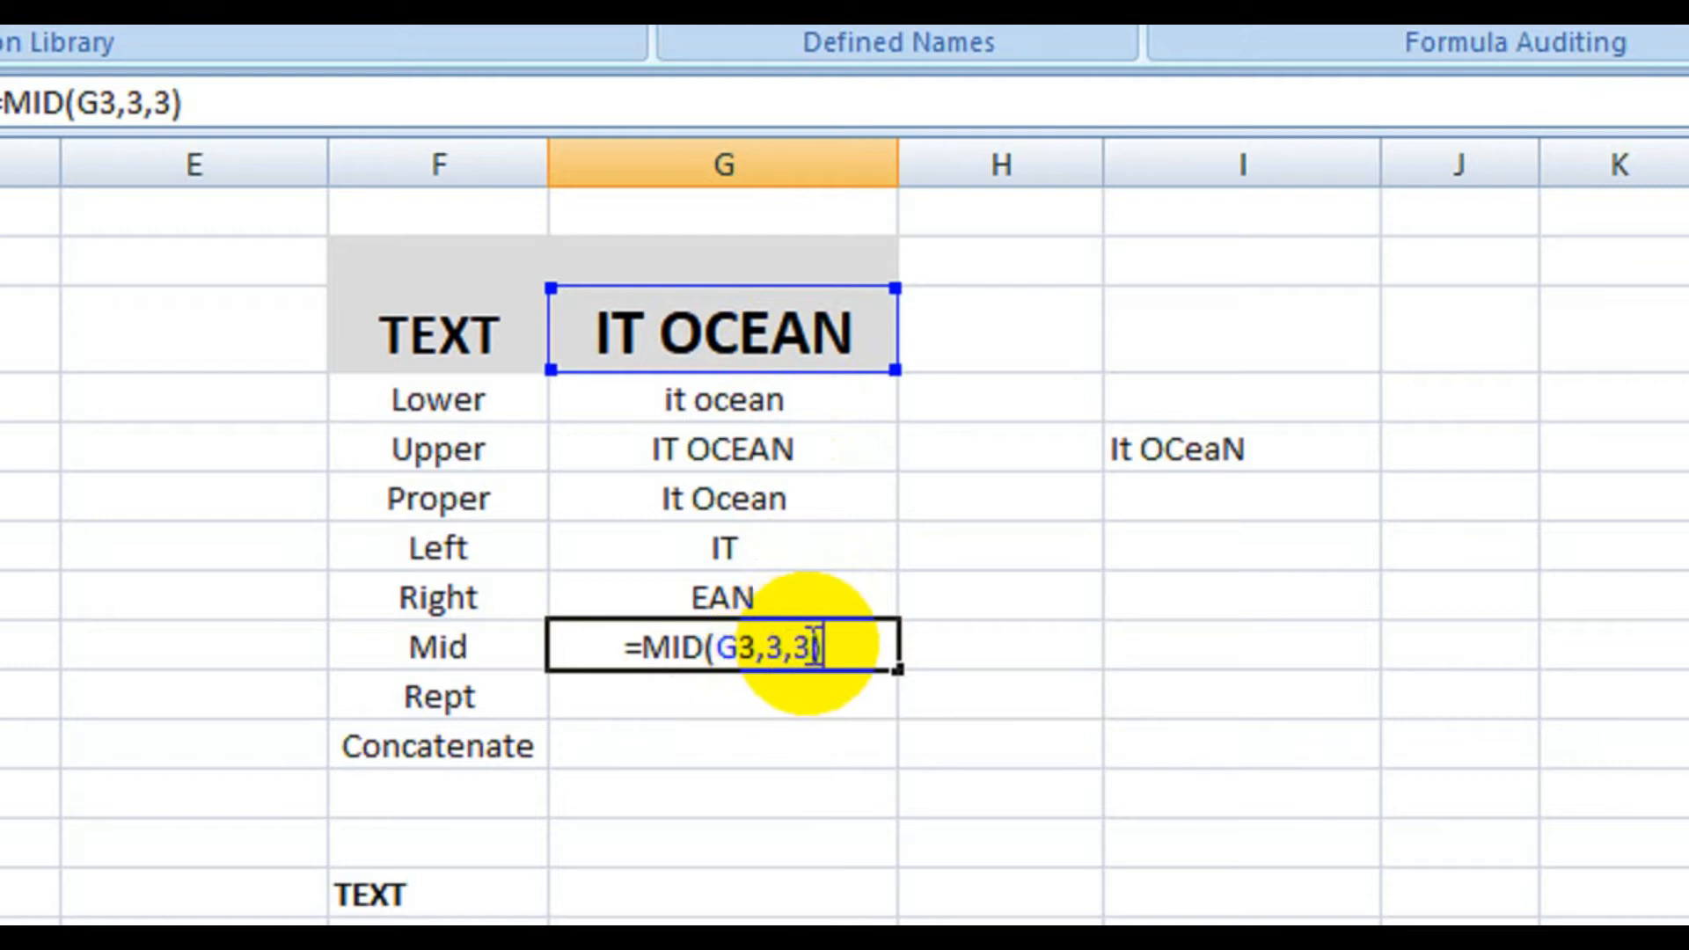
pyautogui.press('Return')
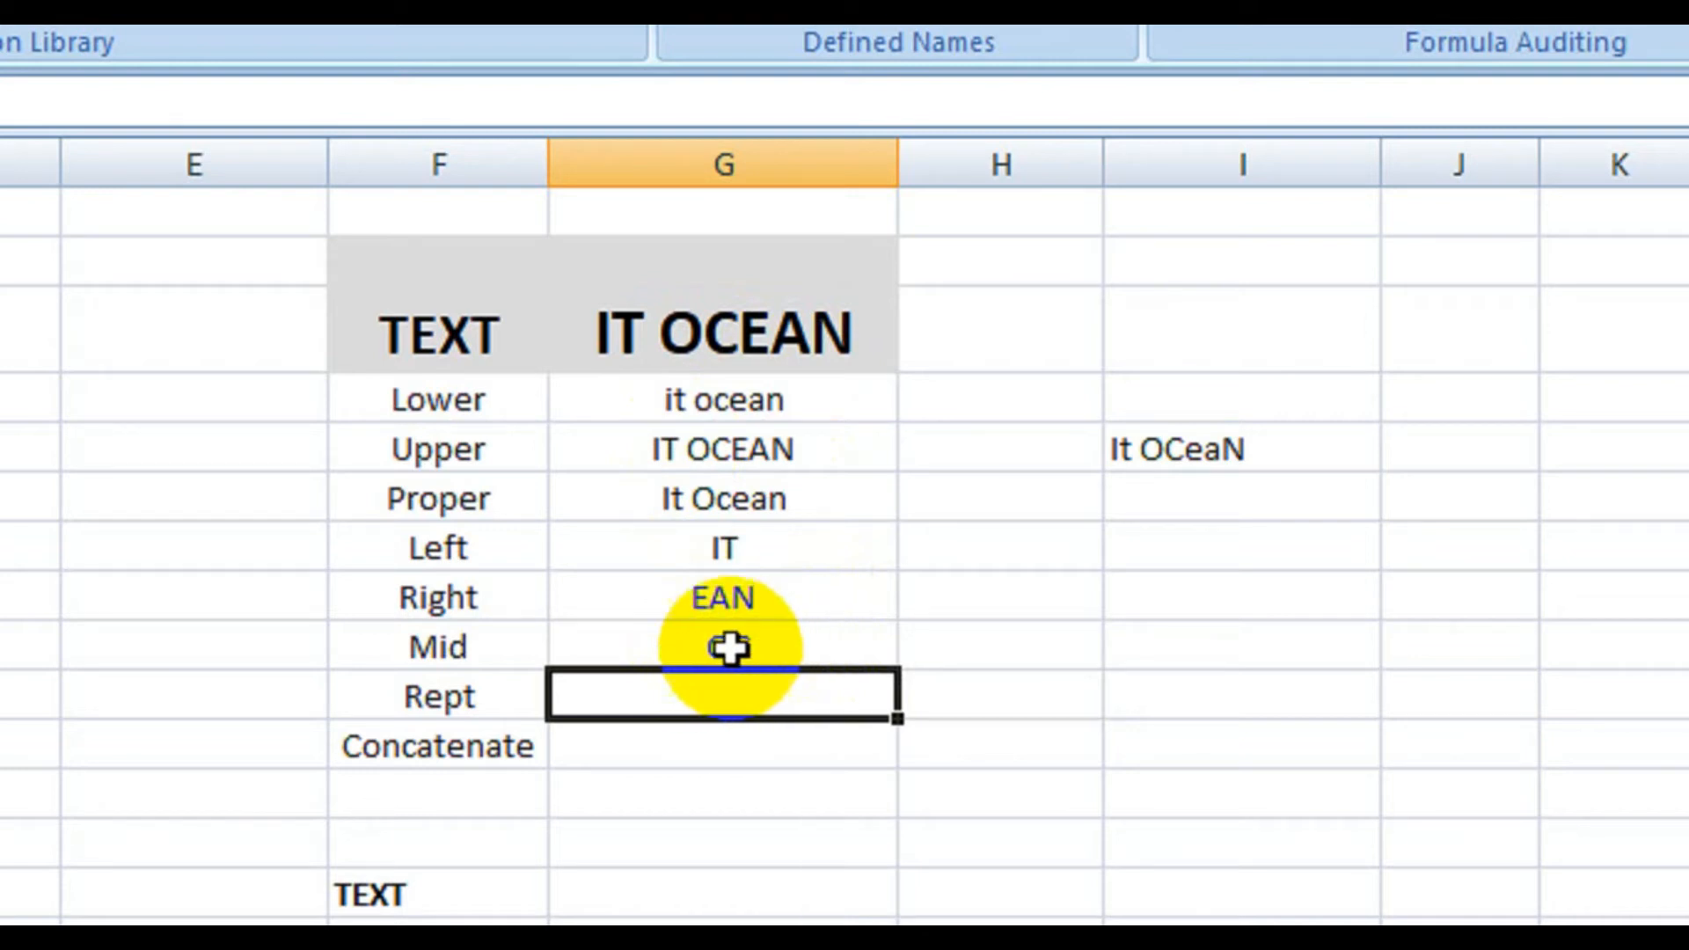
pyautogui.click(777, 642)
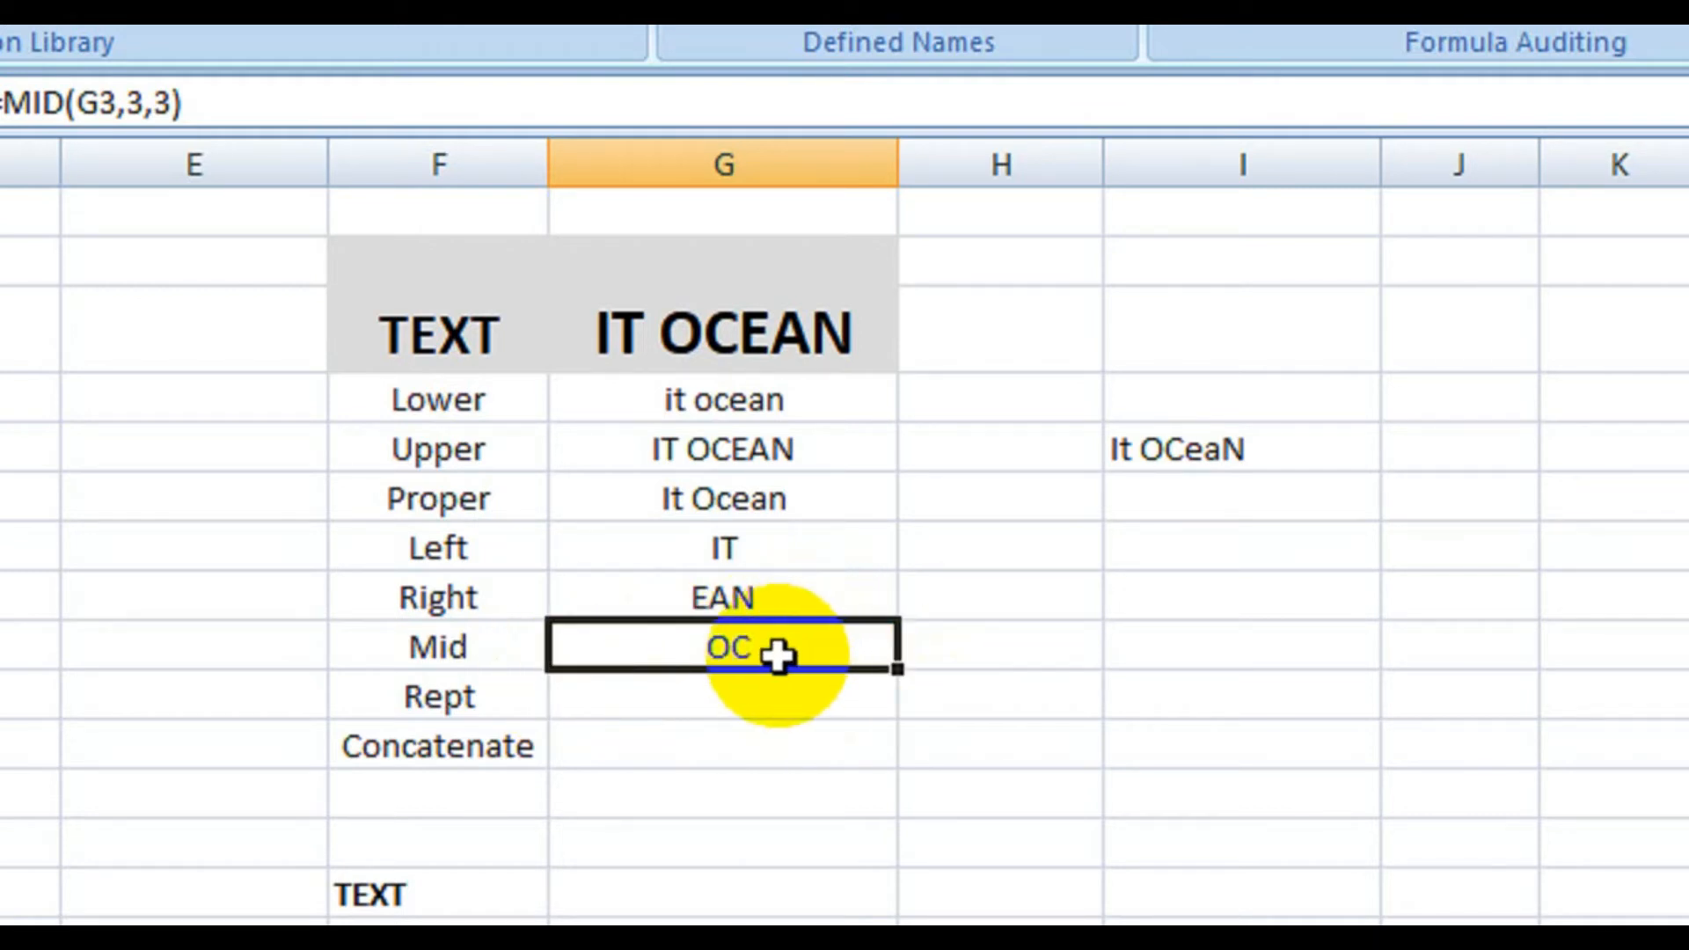
# Step: Enter the formula =REPT(G3,5) in cell G10, beside the Rept label, and widen column G
pyautogui.click(757, 701)
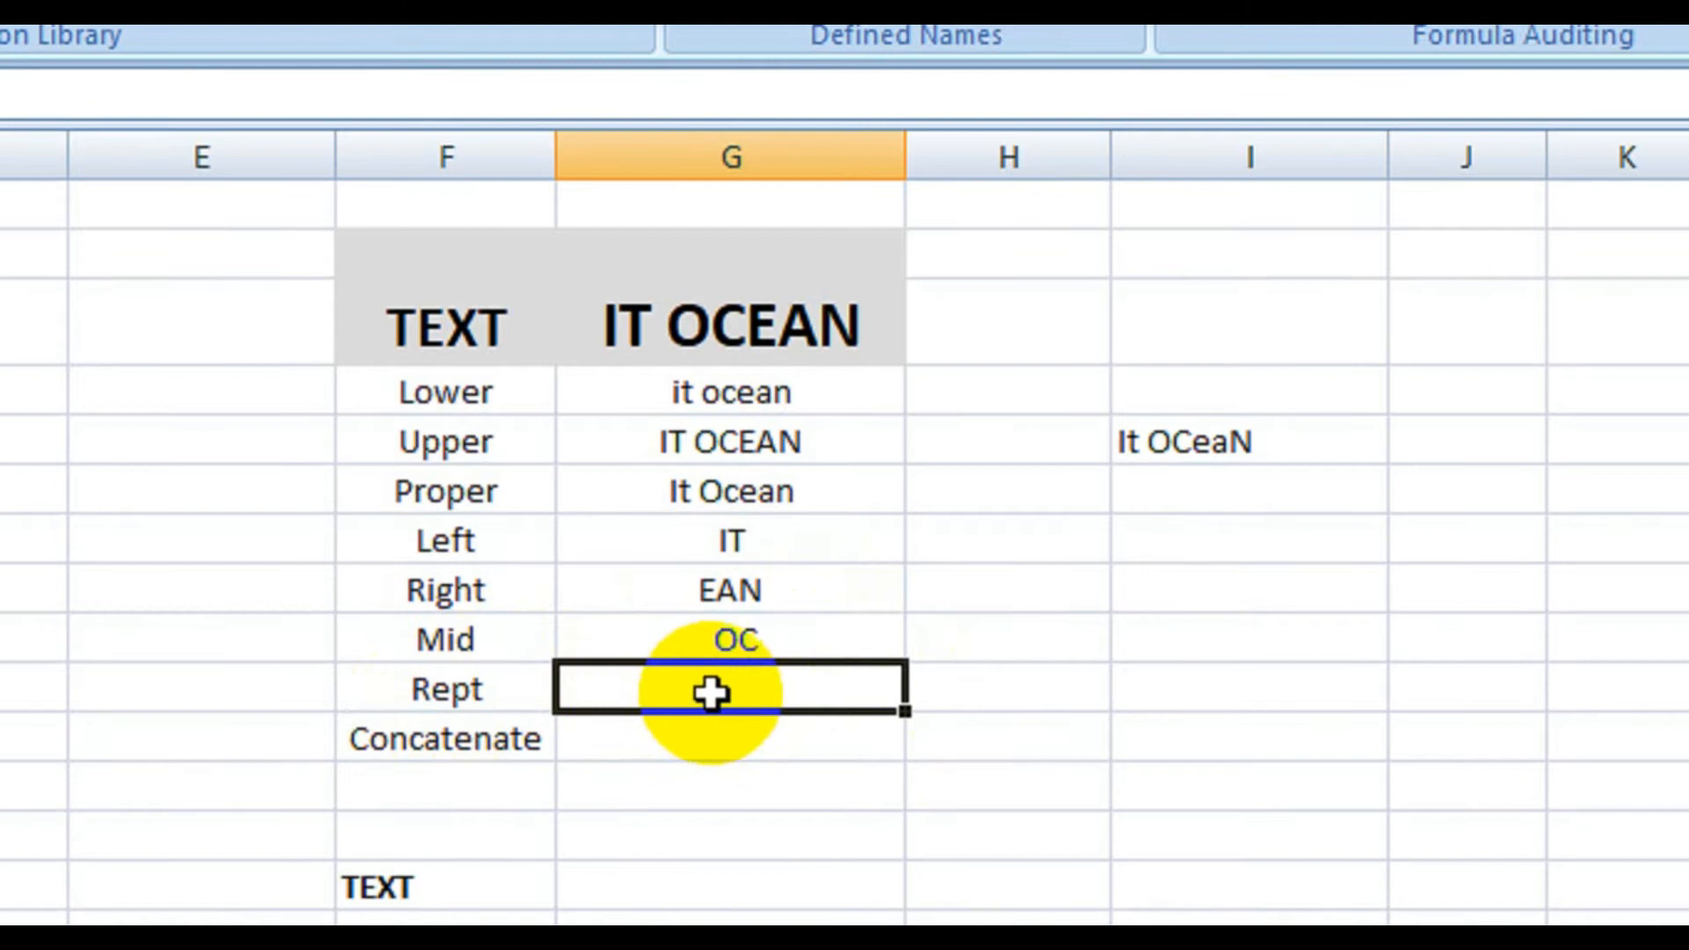
pyautogui.doubleClick(711, 693)
pyautogui.write('=')
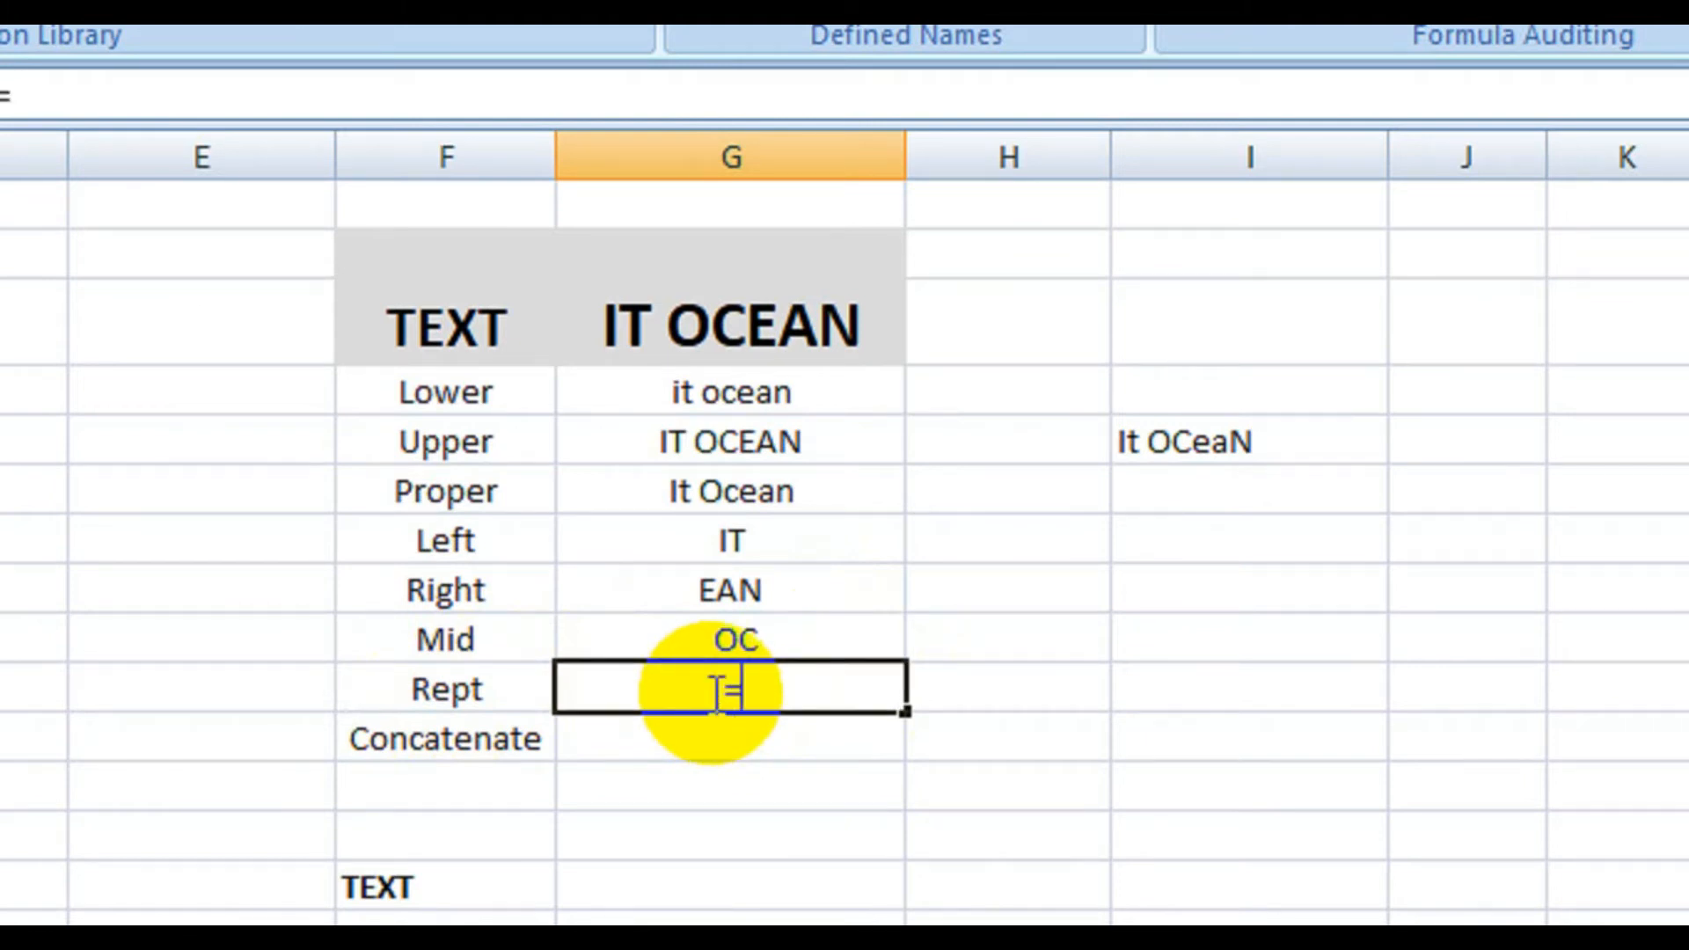
pyautogui.write('rep')
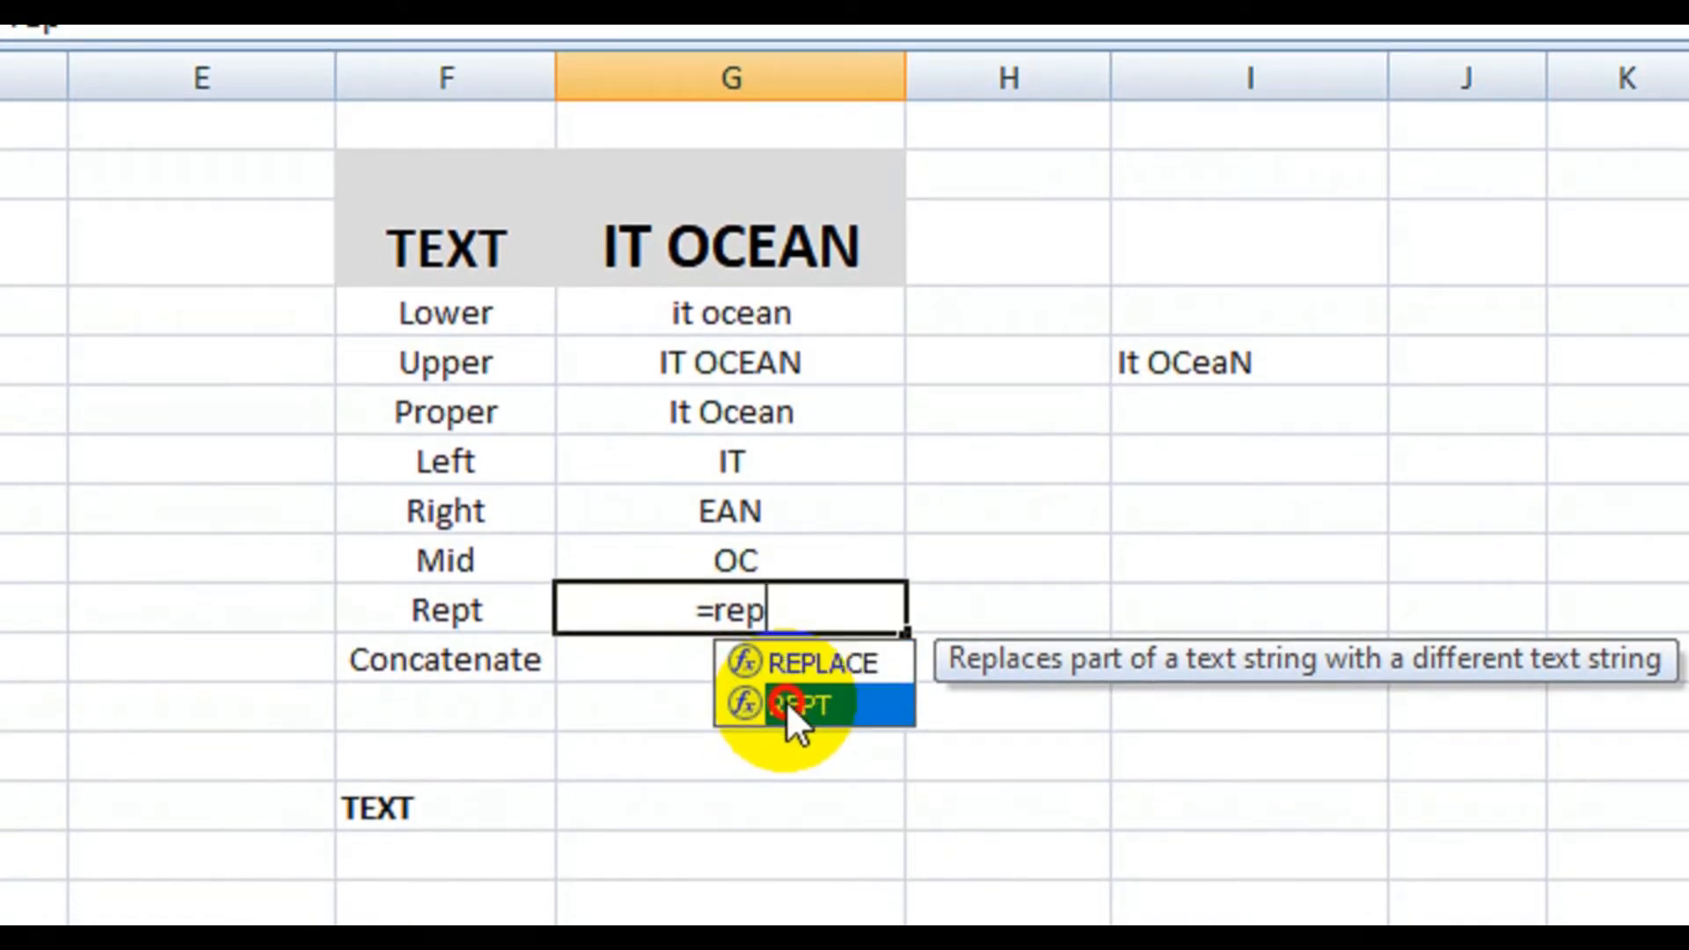
pyautogui.doubleClick(791, 735)
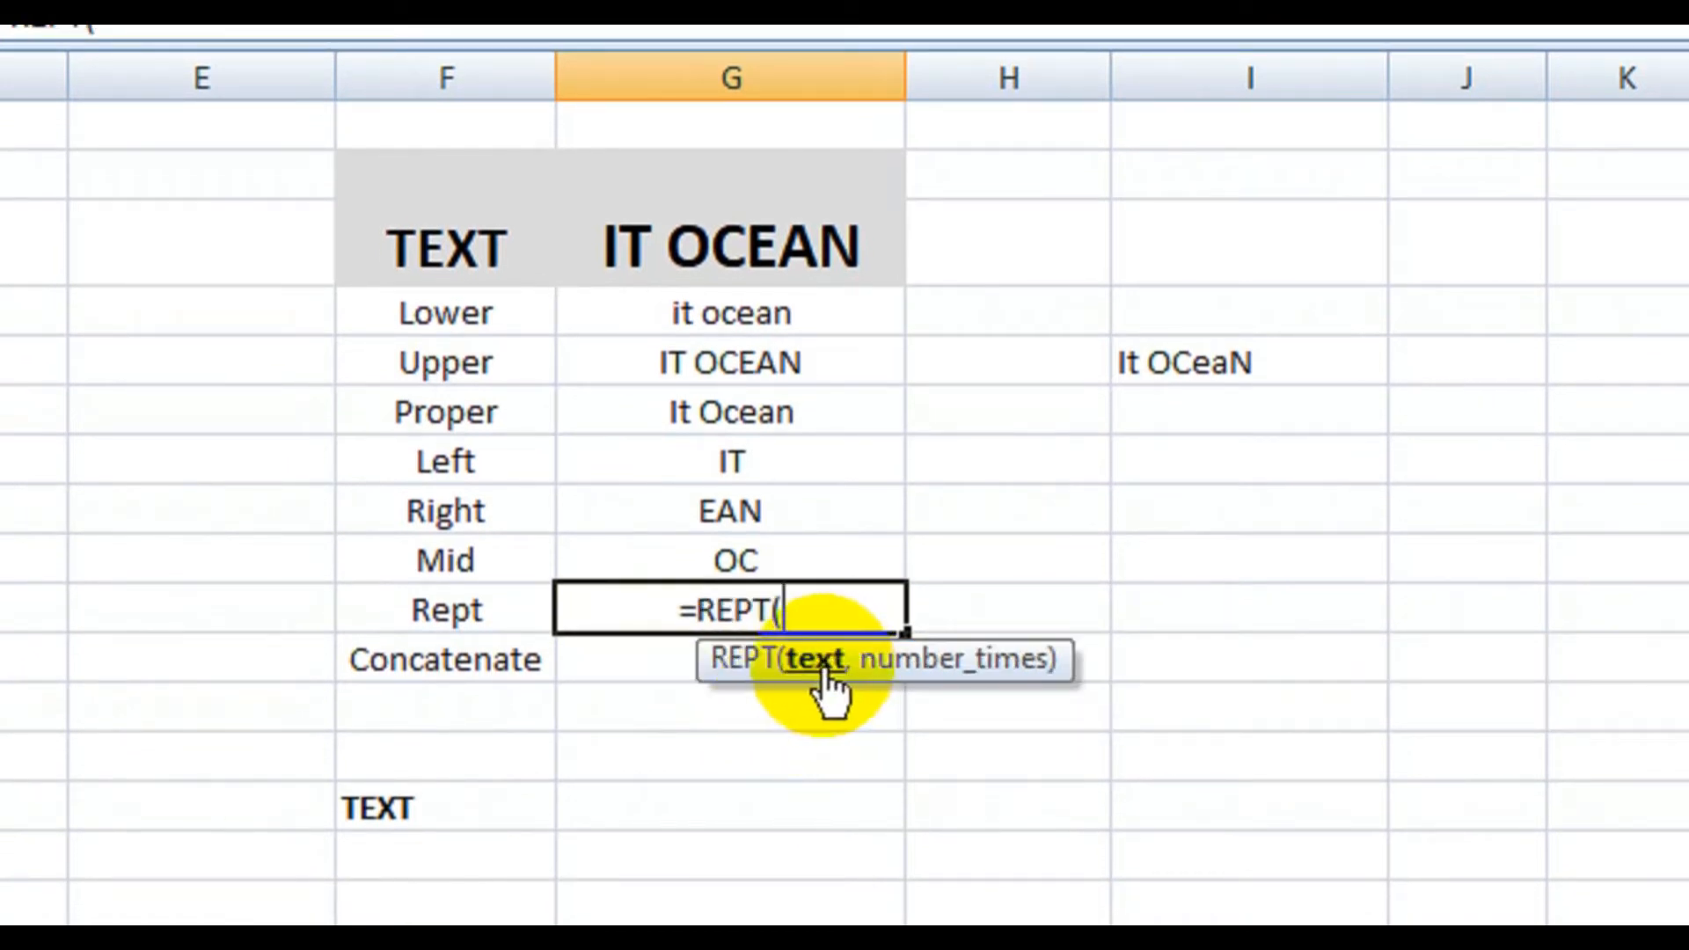
pyautogui.click(754, 240)
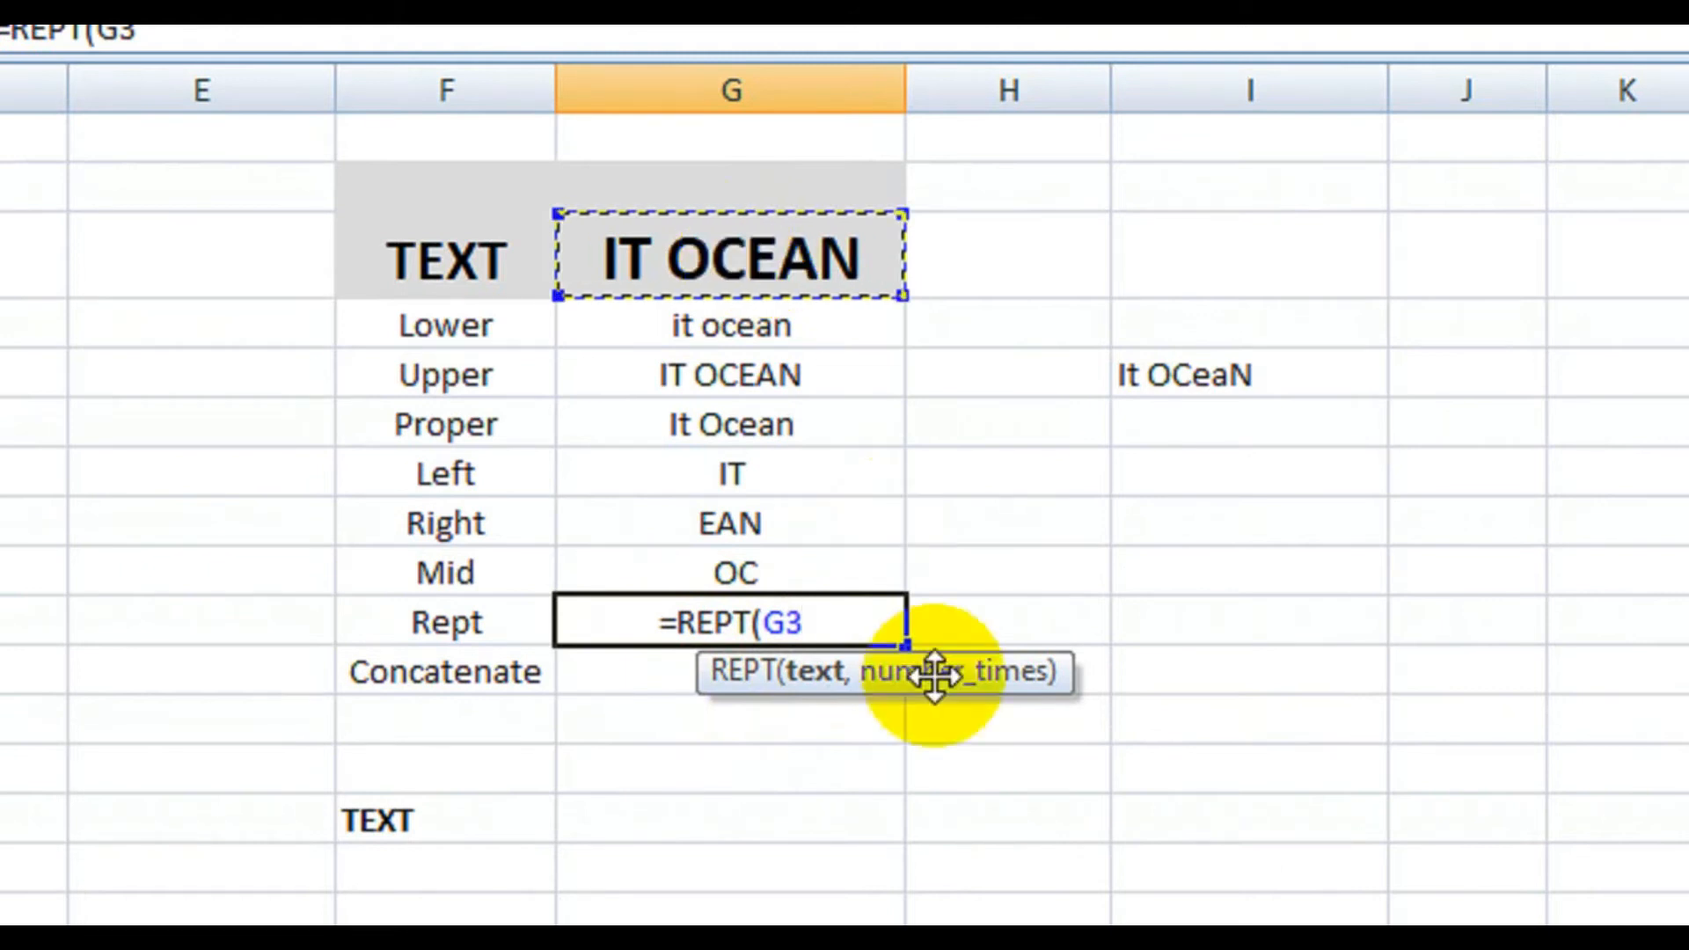
pyautogui.write(',')
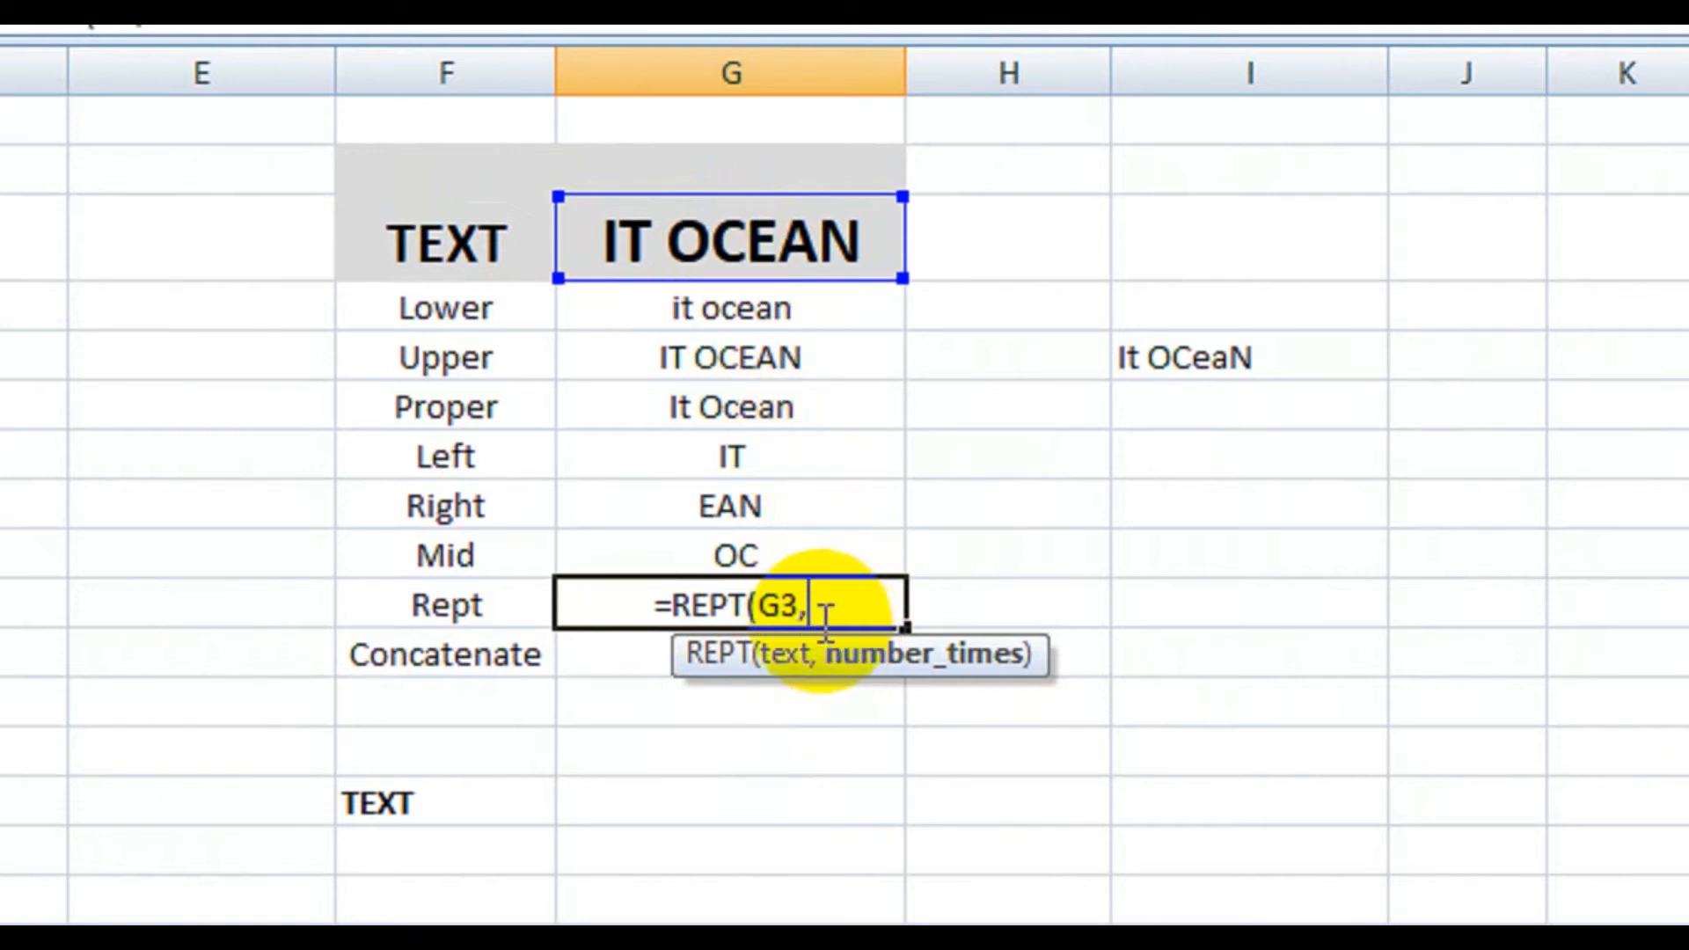
pyautogui.write('5')
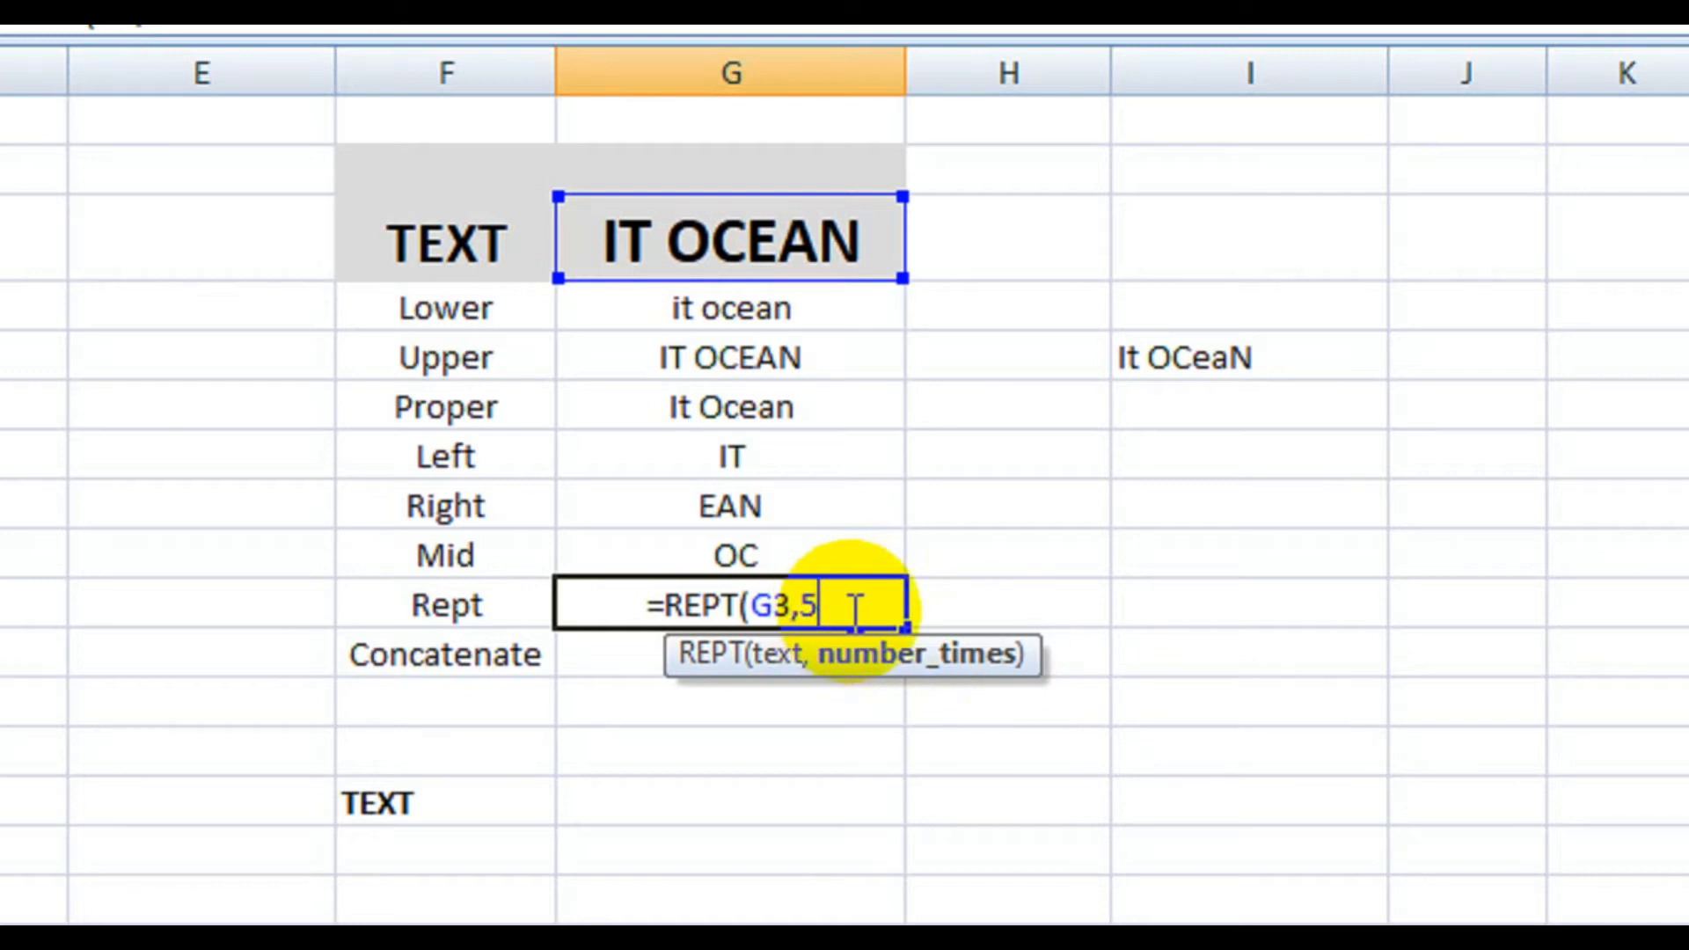
pyautogui.write(')')
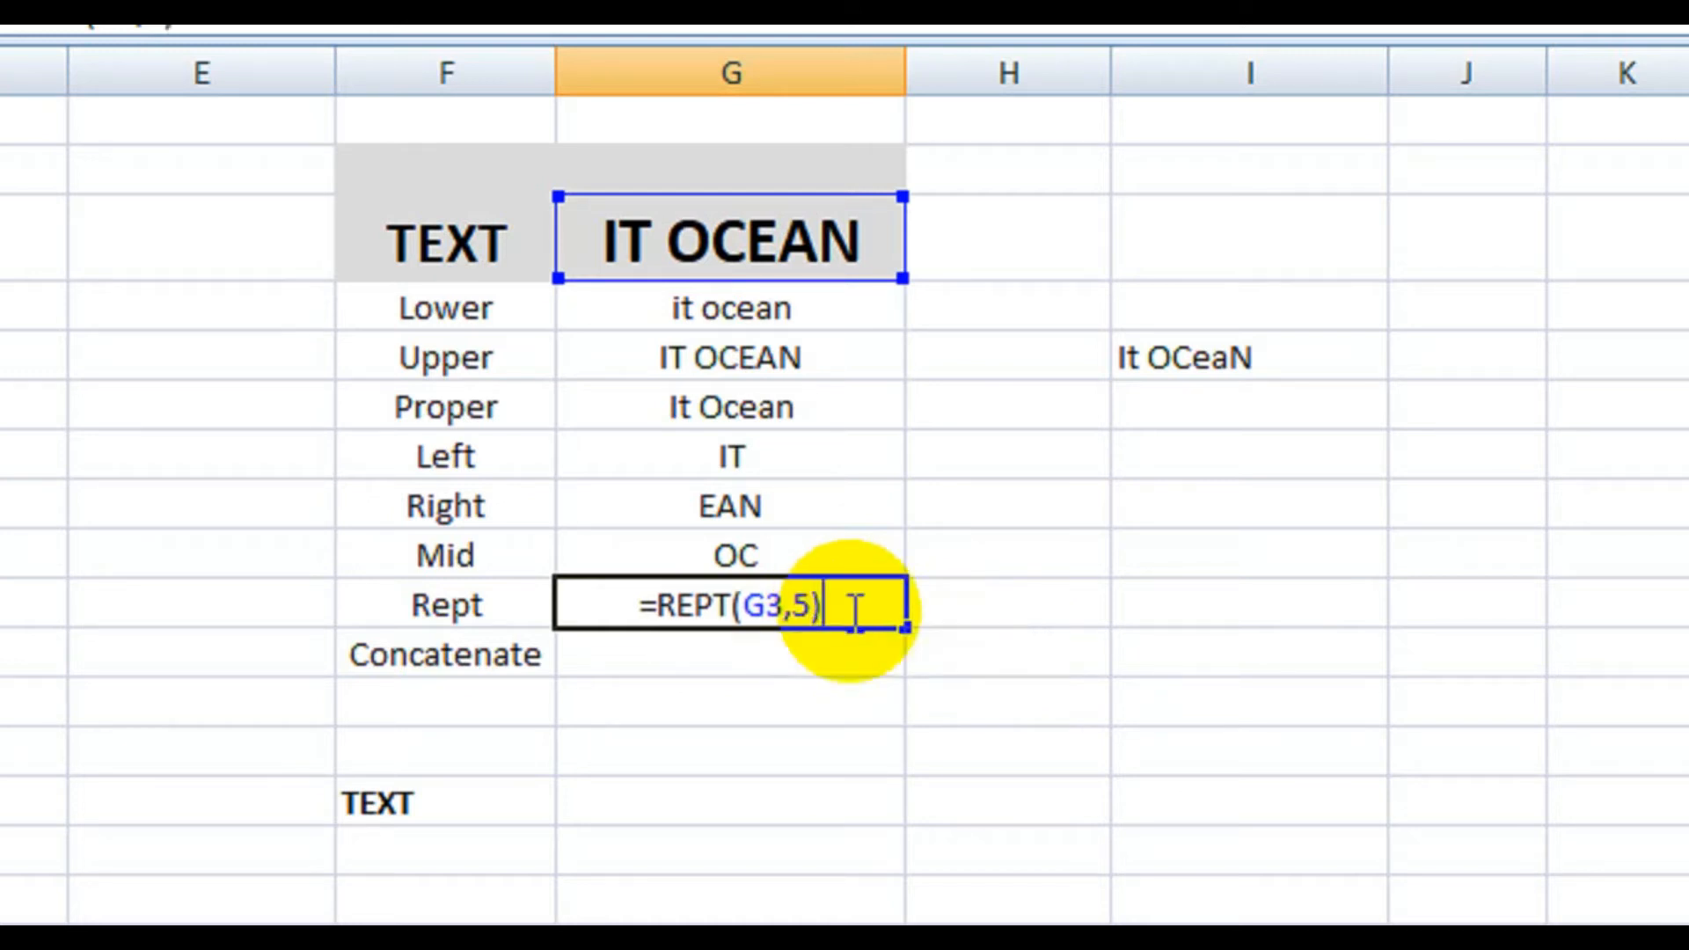
pyautogui.press('Return')
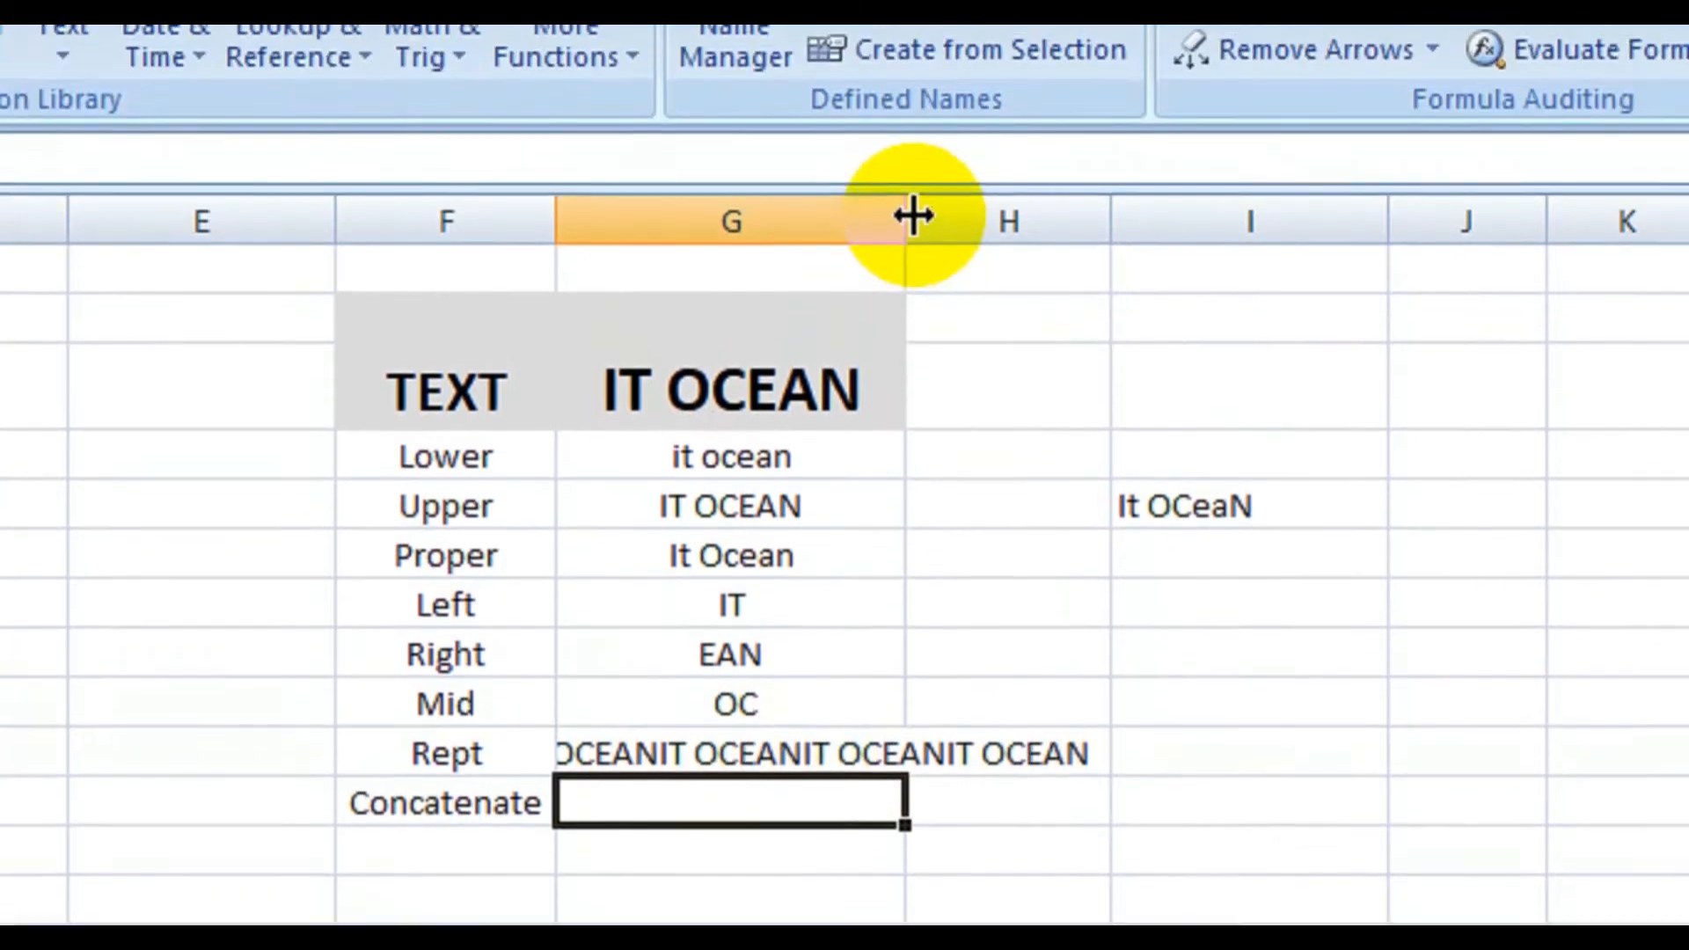
pyautogui.moveTo(909, 217); pyautogui.dragTo(1015, 204)
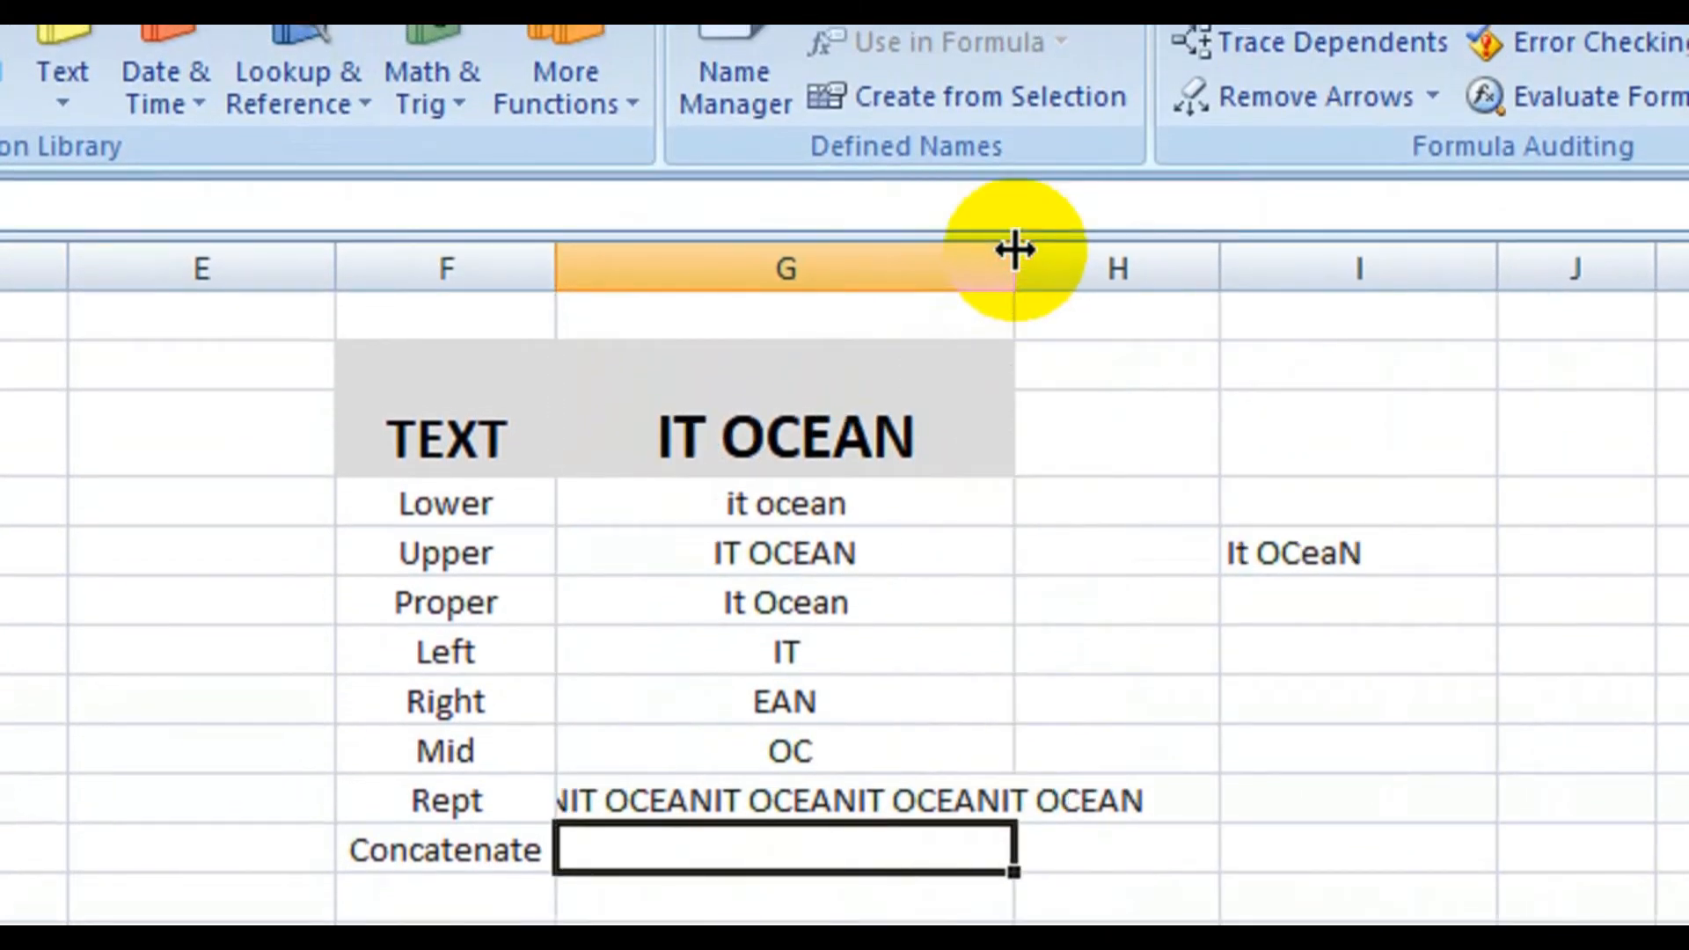
# Step: Widen column G further until the full repeated text in cell G10 fits inside it
pyautogui.moveTo(1014, 267); pyautogui.dragTo(1270, 283)
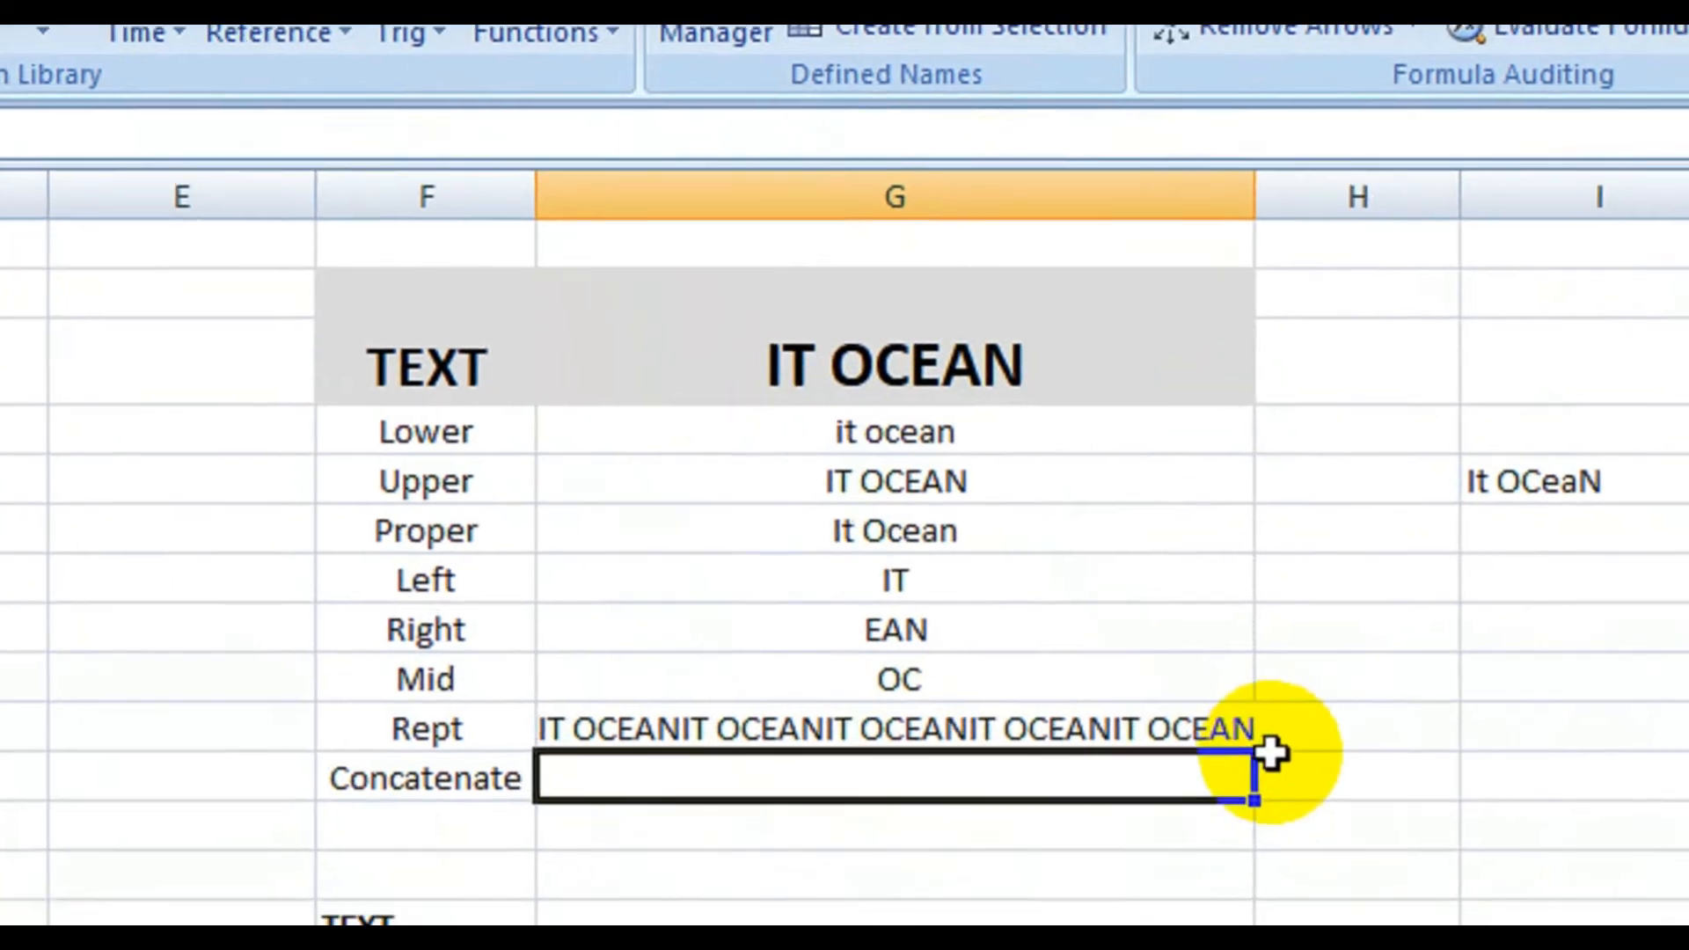
pyautogui.click(1376, 844)
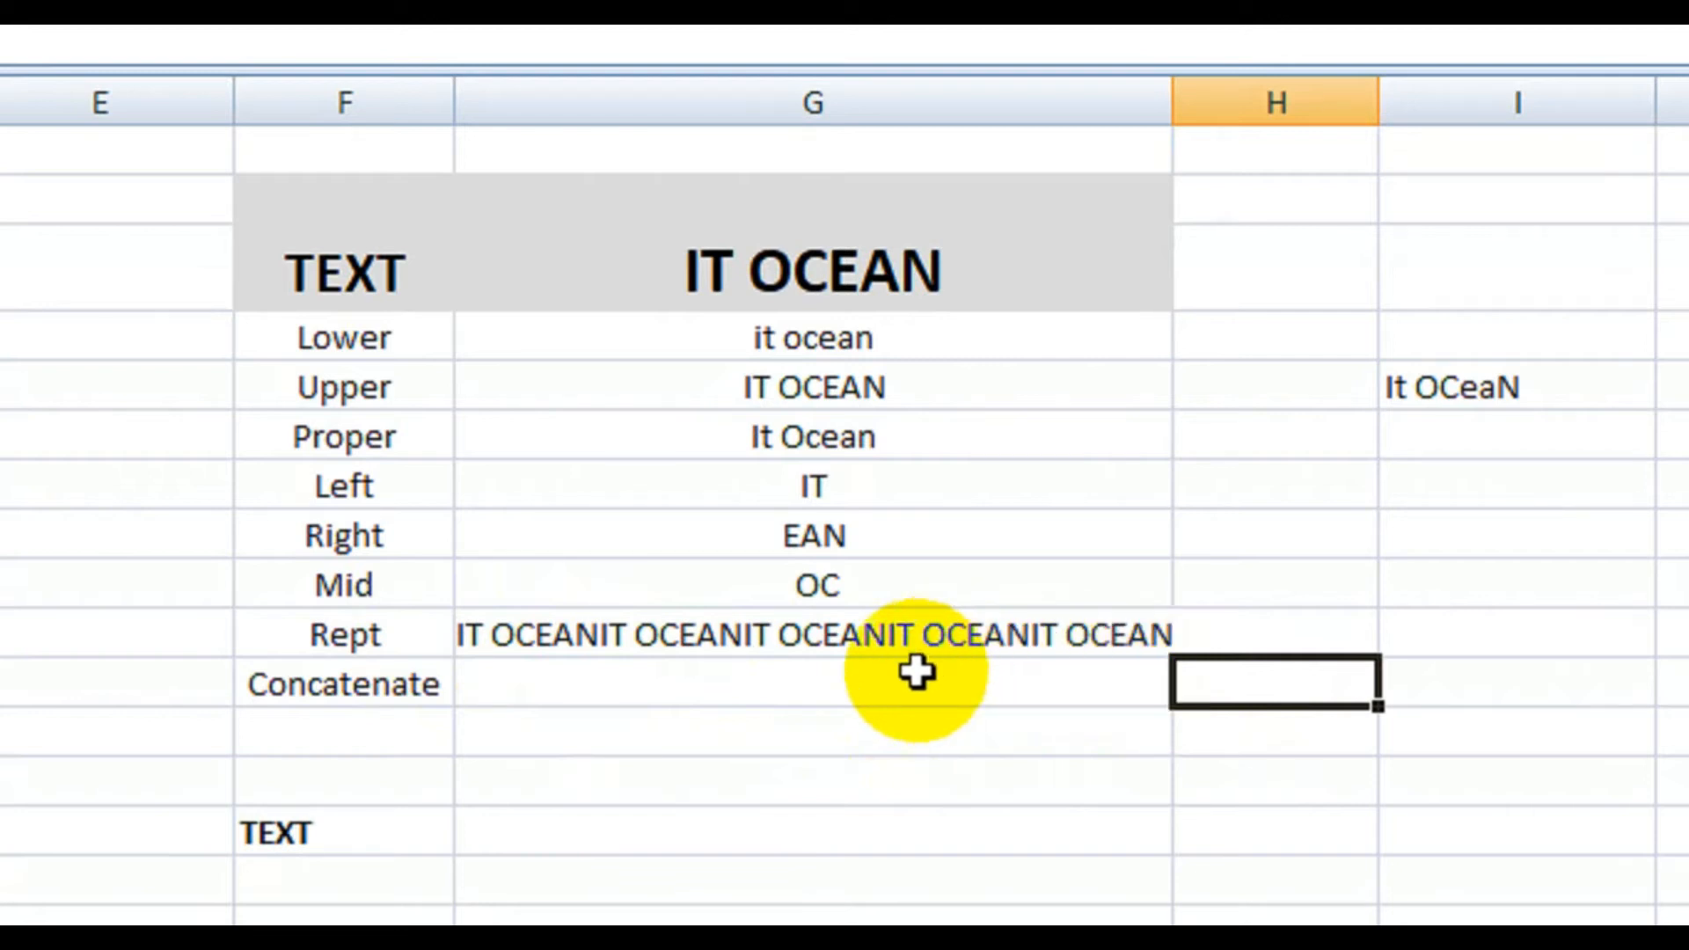
# Step: Enter the formula =CONCATENATE(G7, " " ,G9,G8) in cell G11, beside the Concatenate label
pyautogui.click(605, 693)
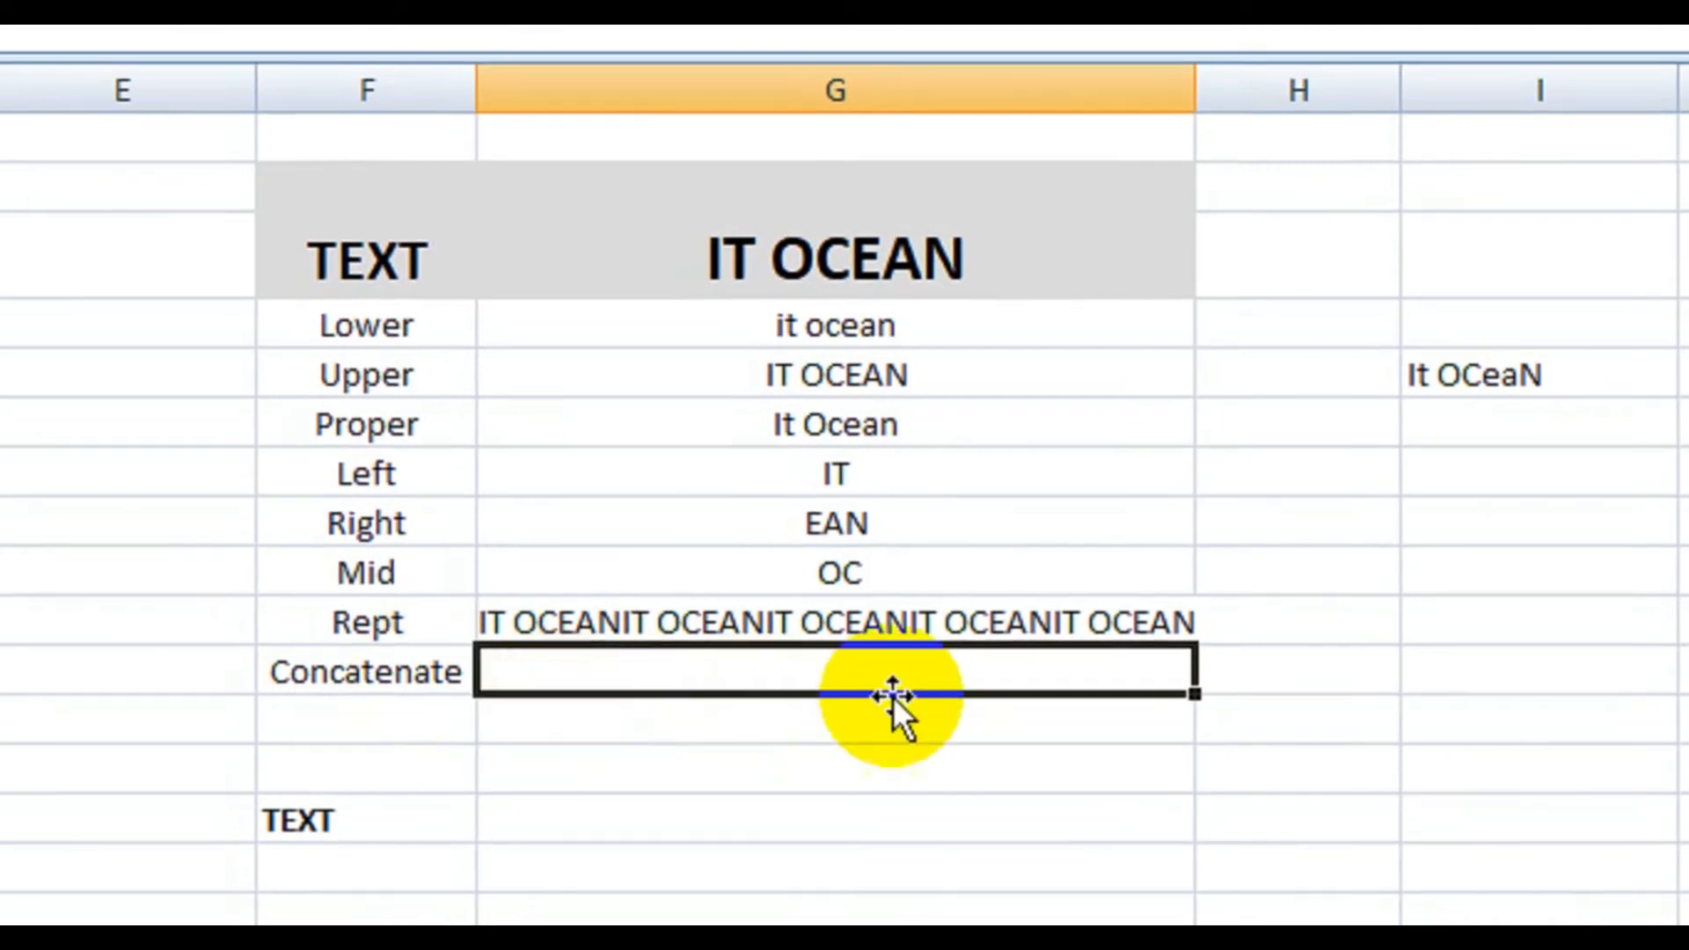
pyautogui.doubleClick(917, 670)
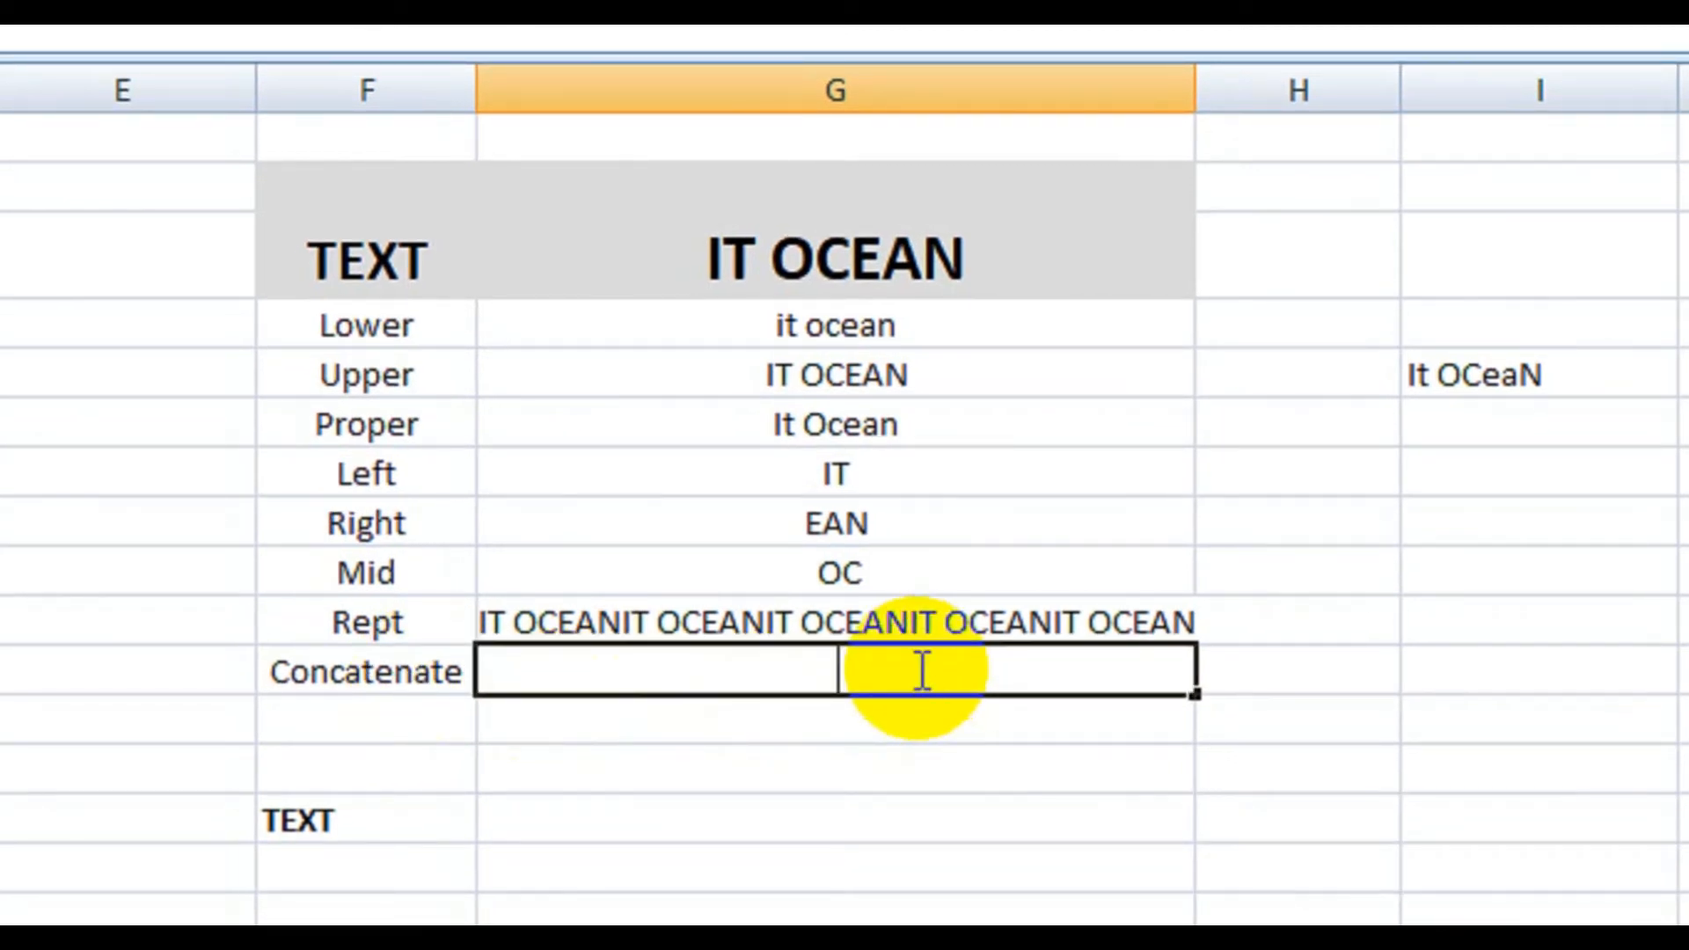
pyautogui.write('=con')
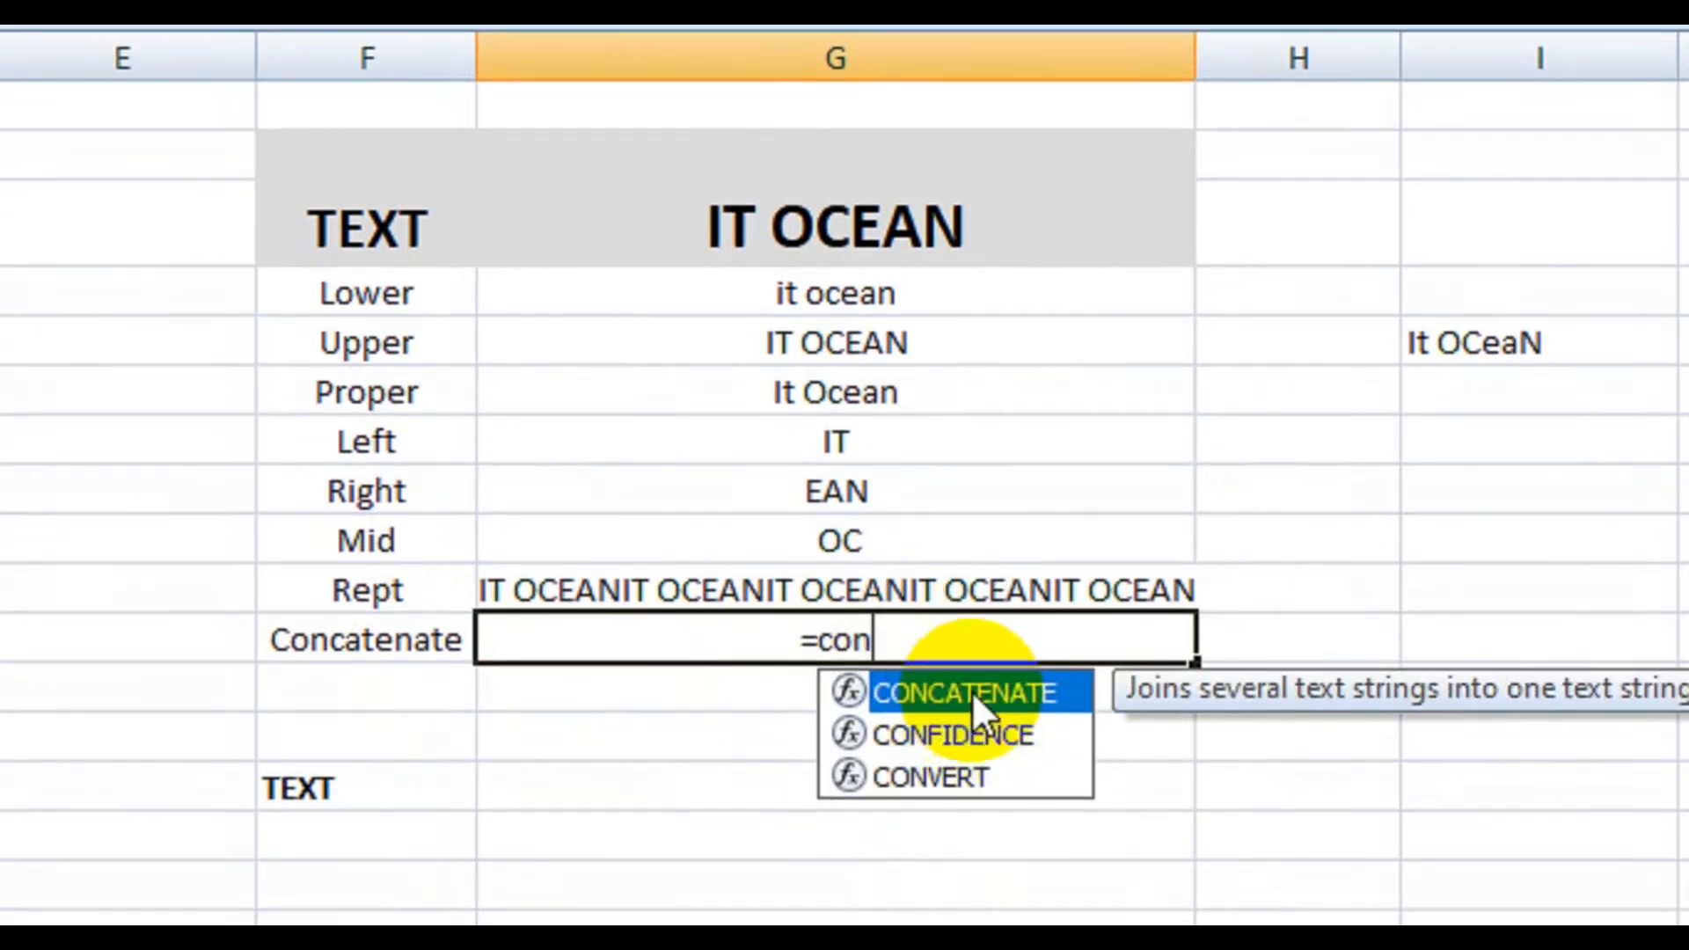
pyautogui.doubleClick(975, 691)
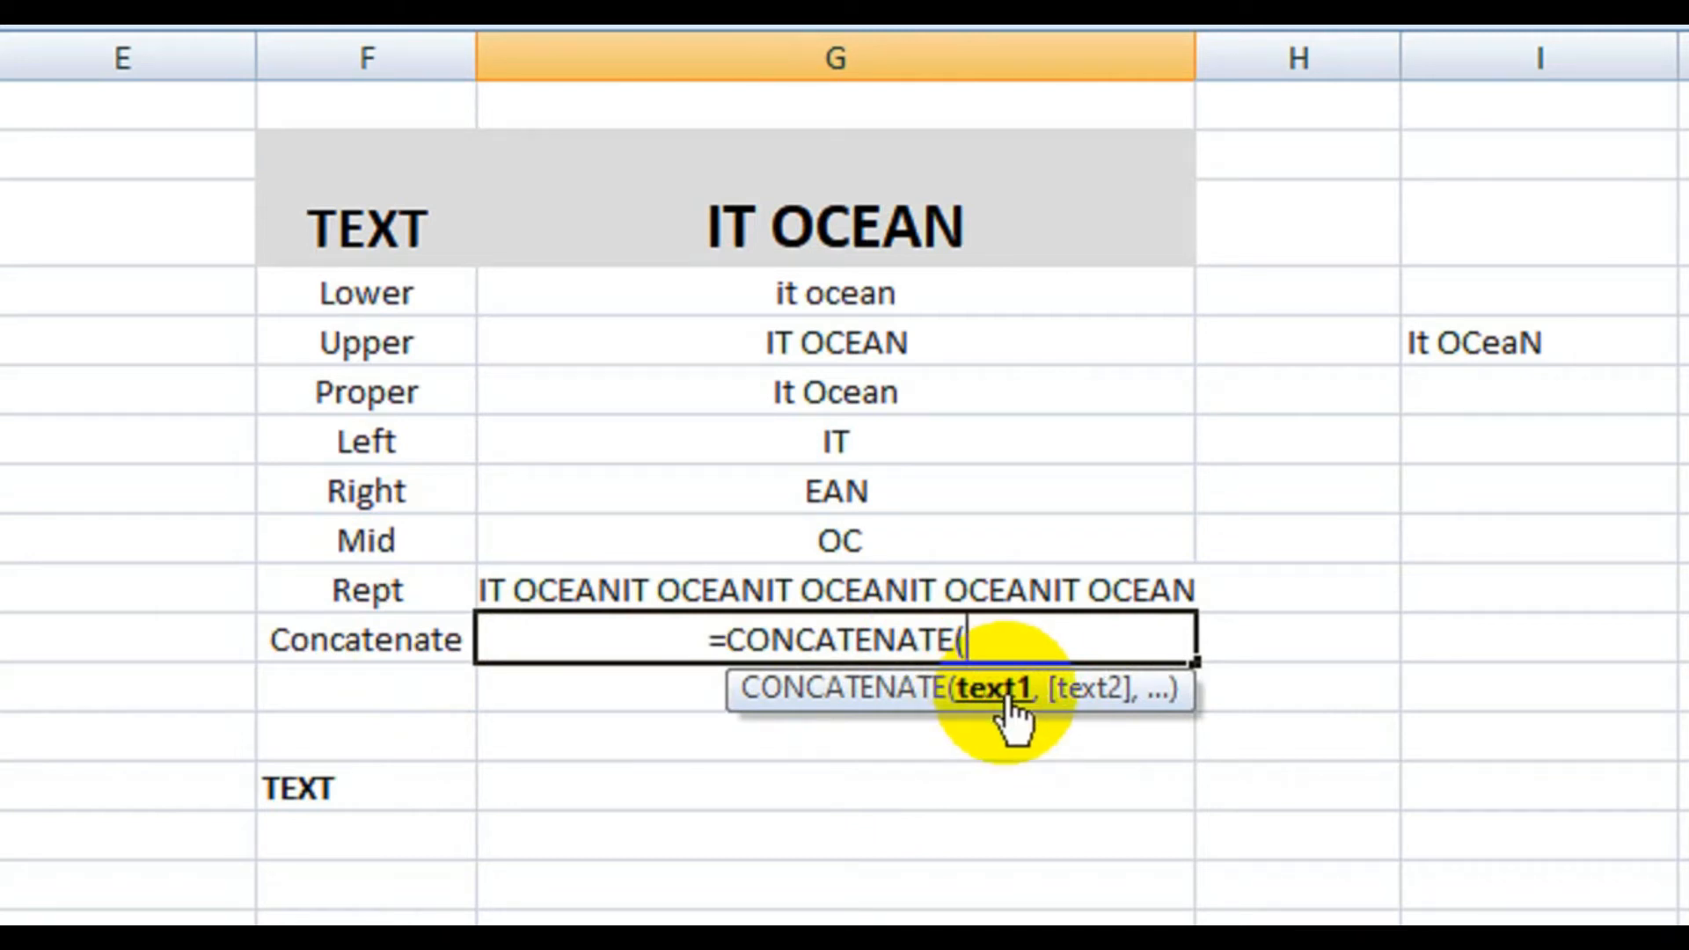
pyautogui.click(923, 441)
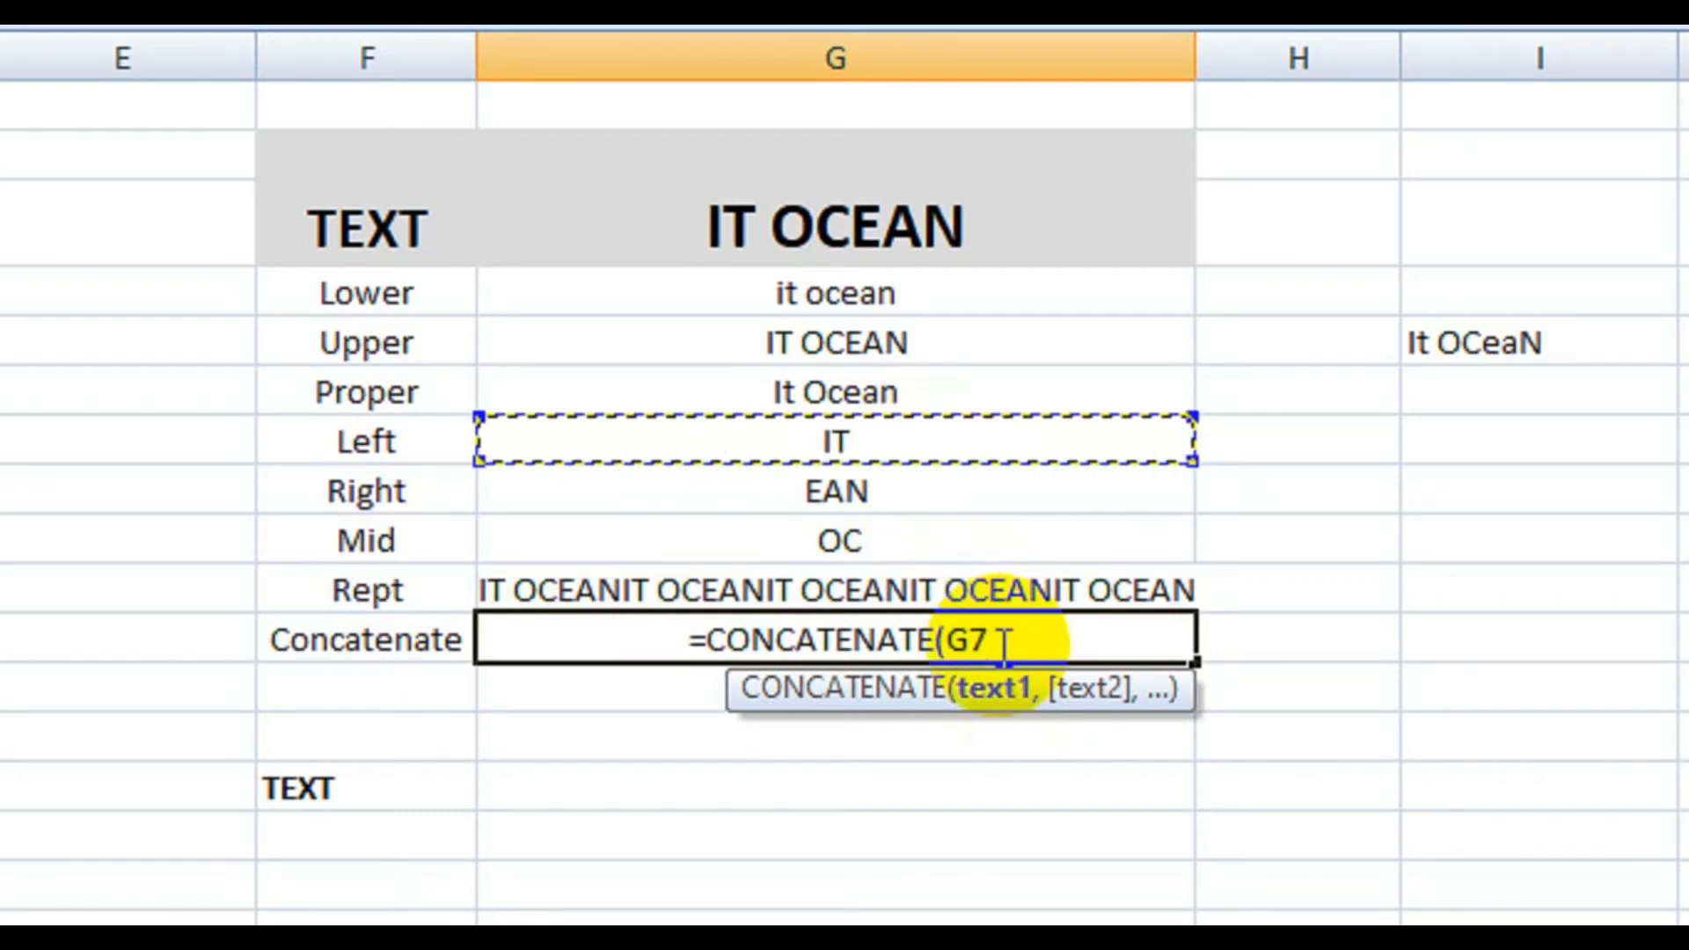
pyautogui.write(',')
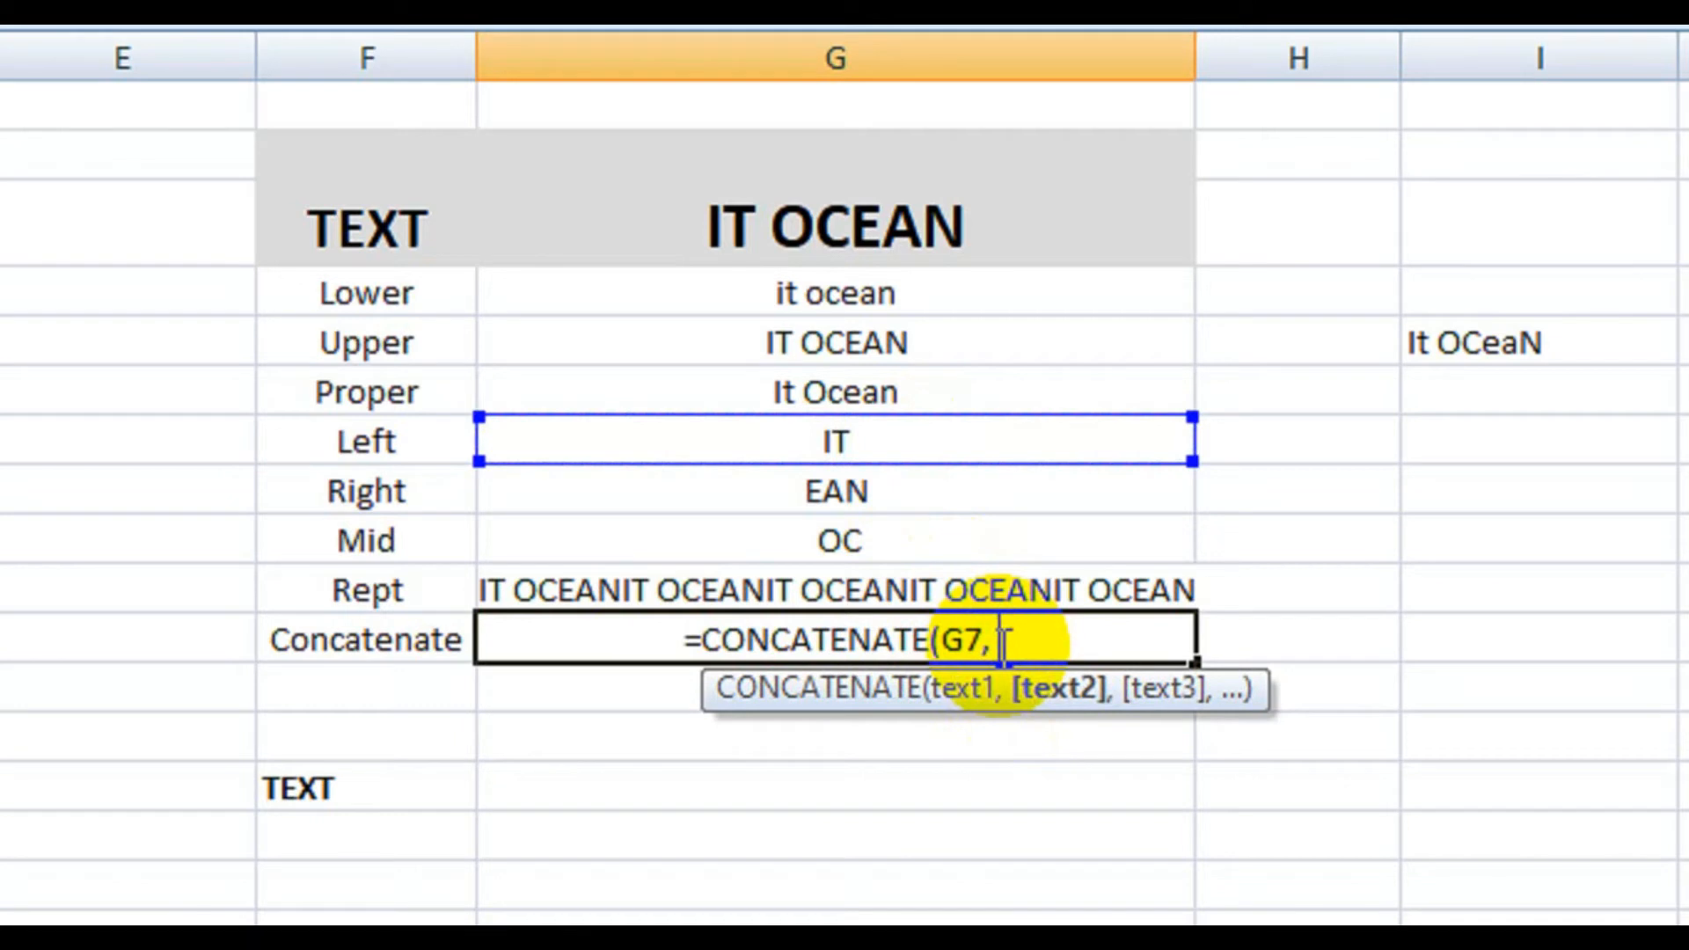
pyautogui.write(' "')
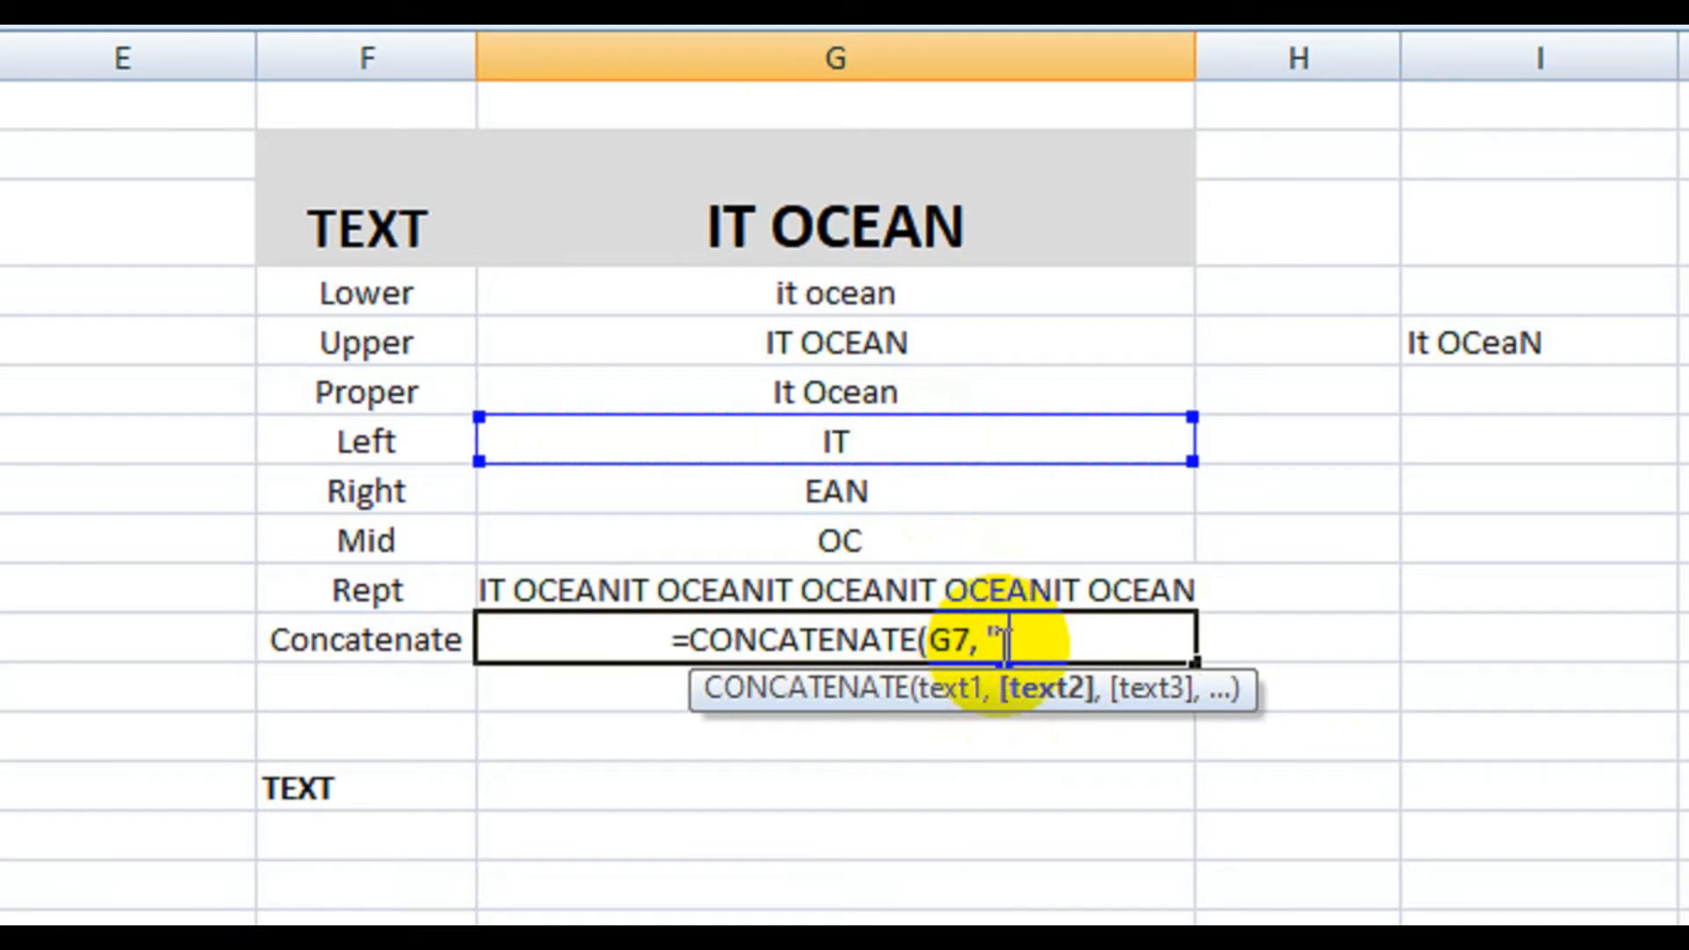
pyautogui.write(' "')
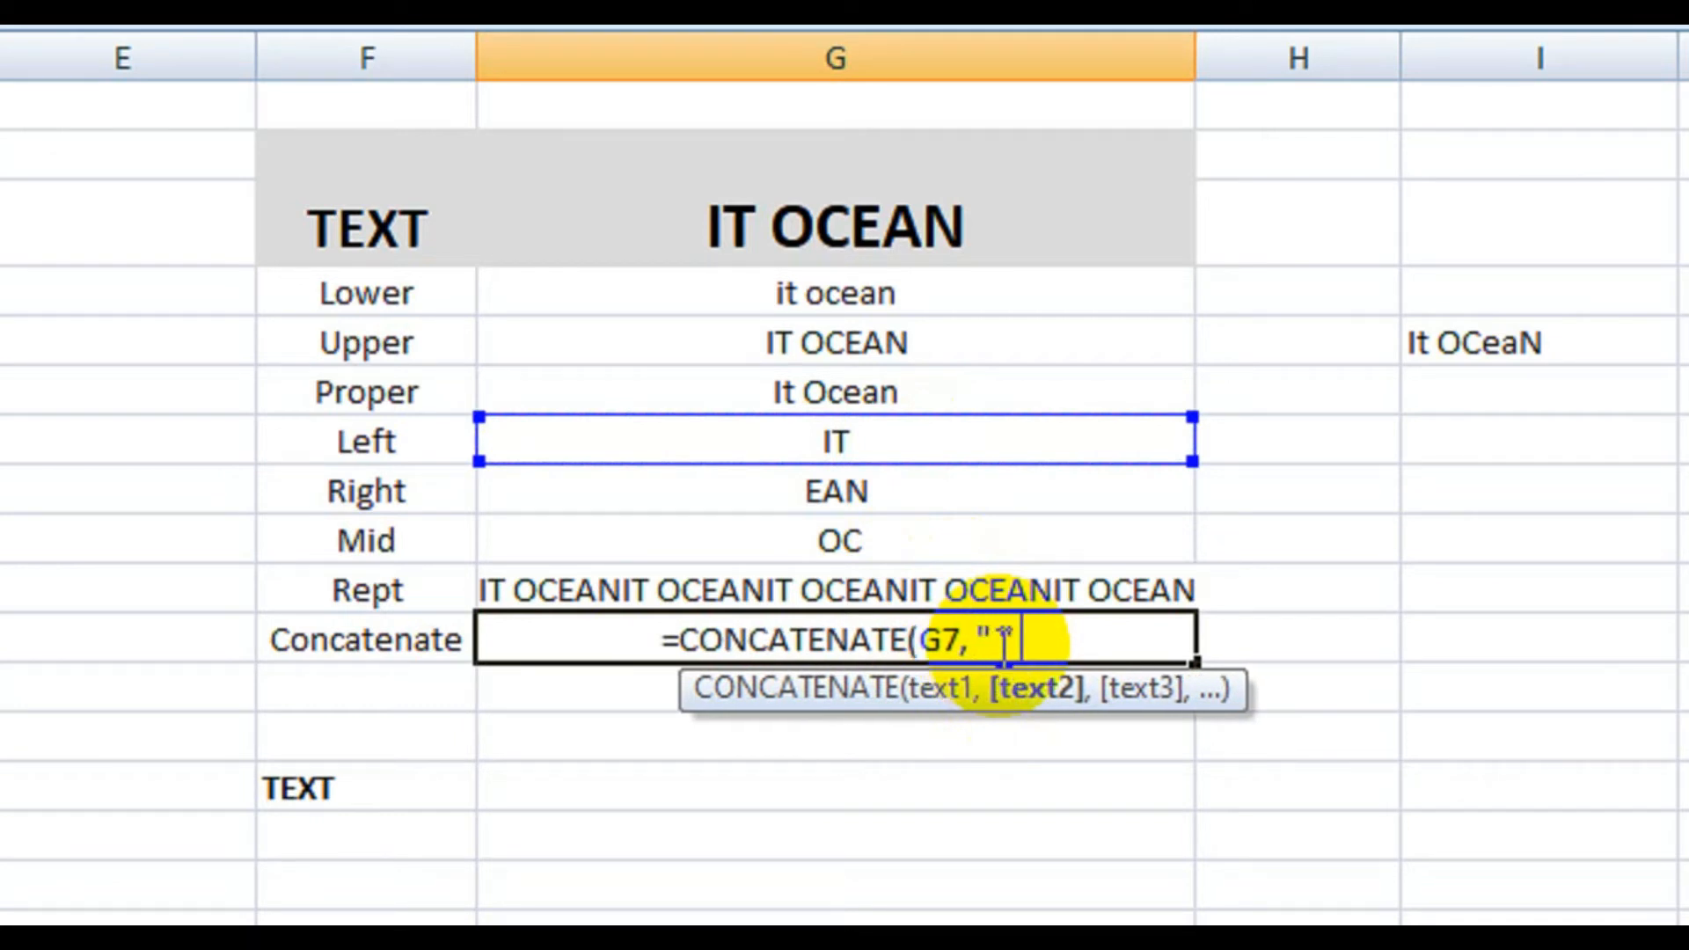
pyautogui.write(',')
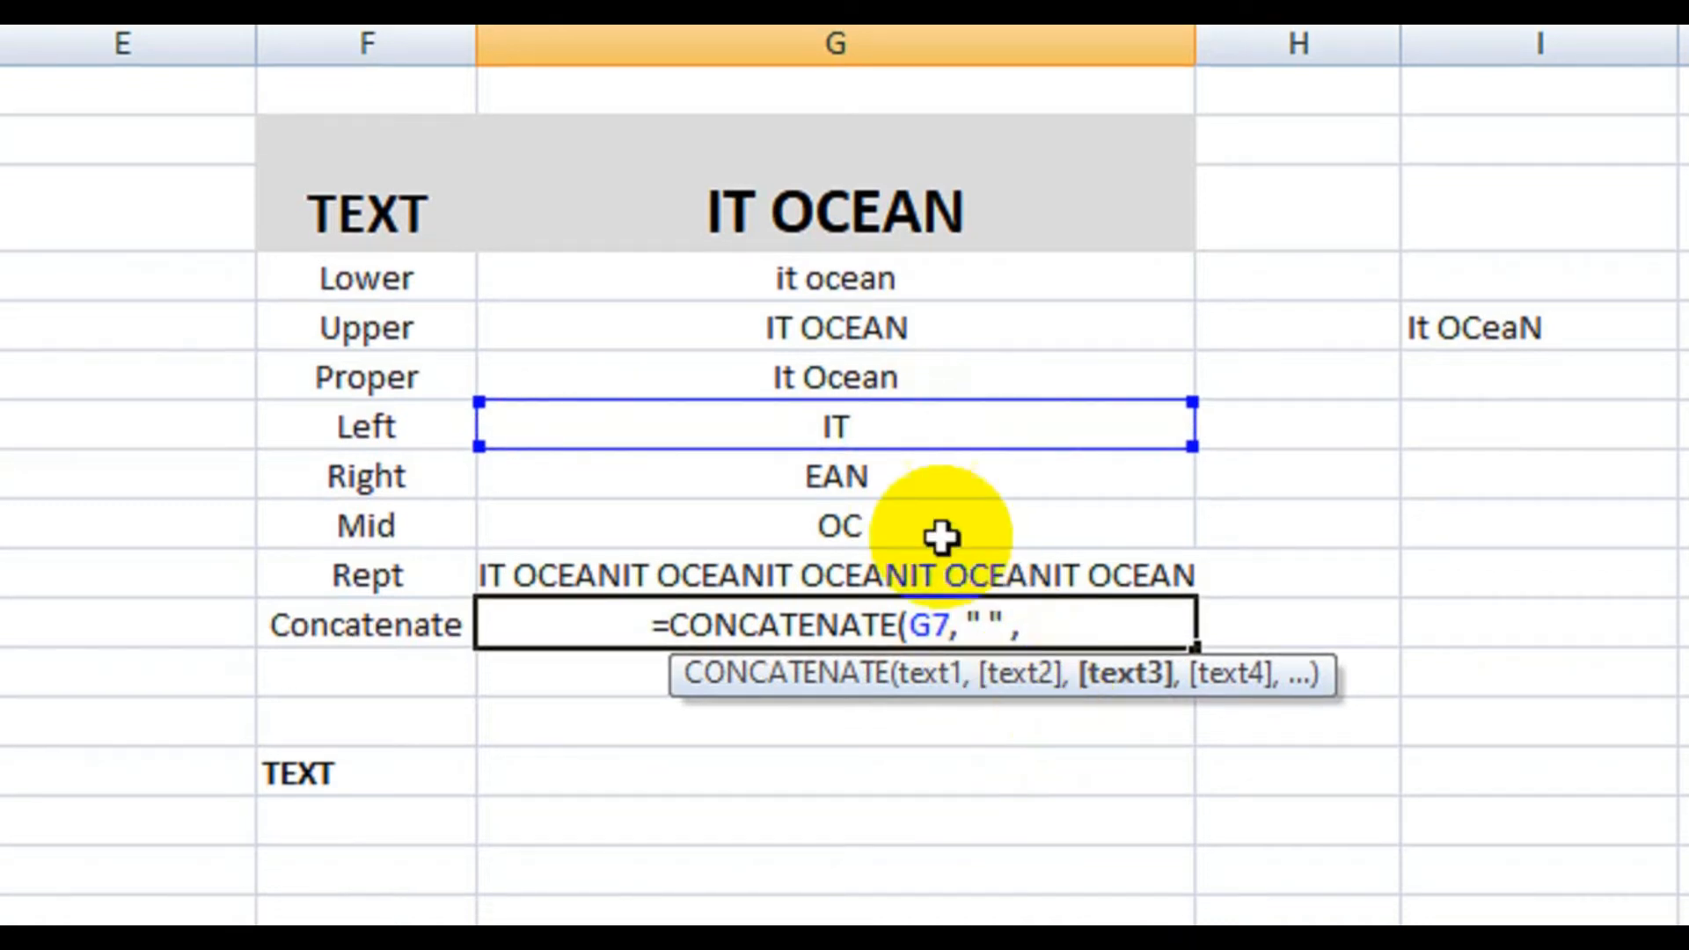
pyautogui.click(875, 530)
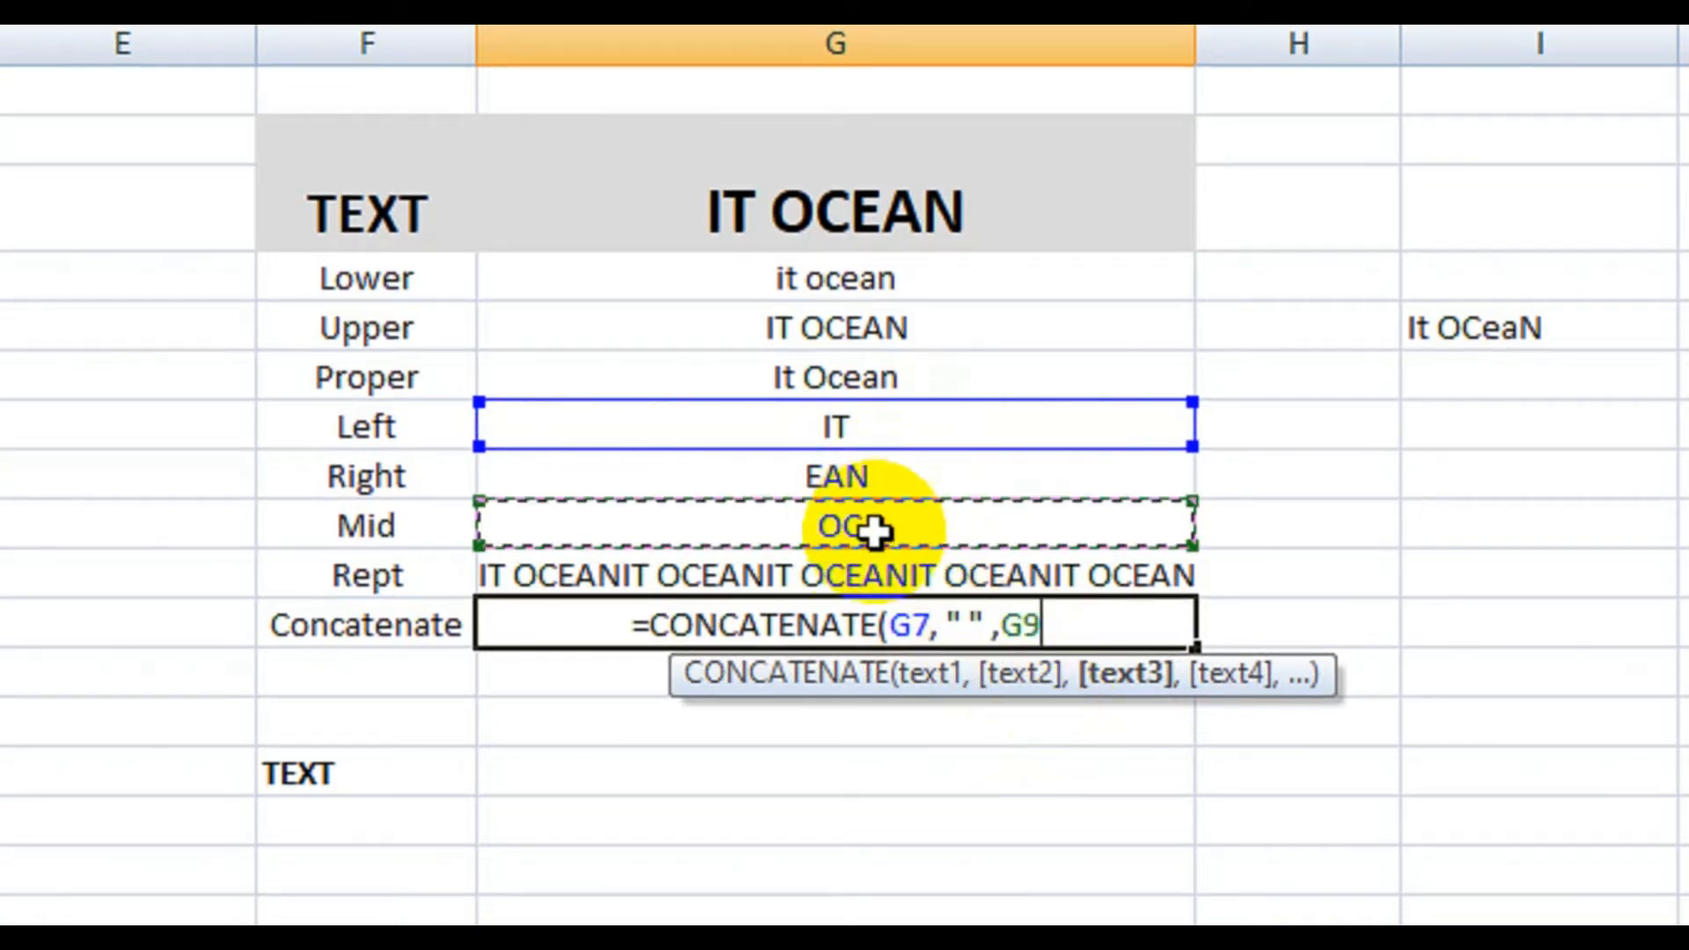
pyautogui.write(',')
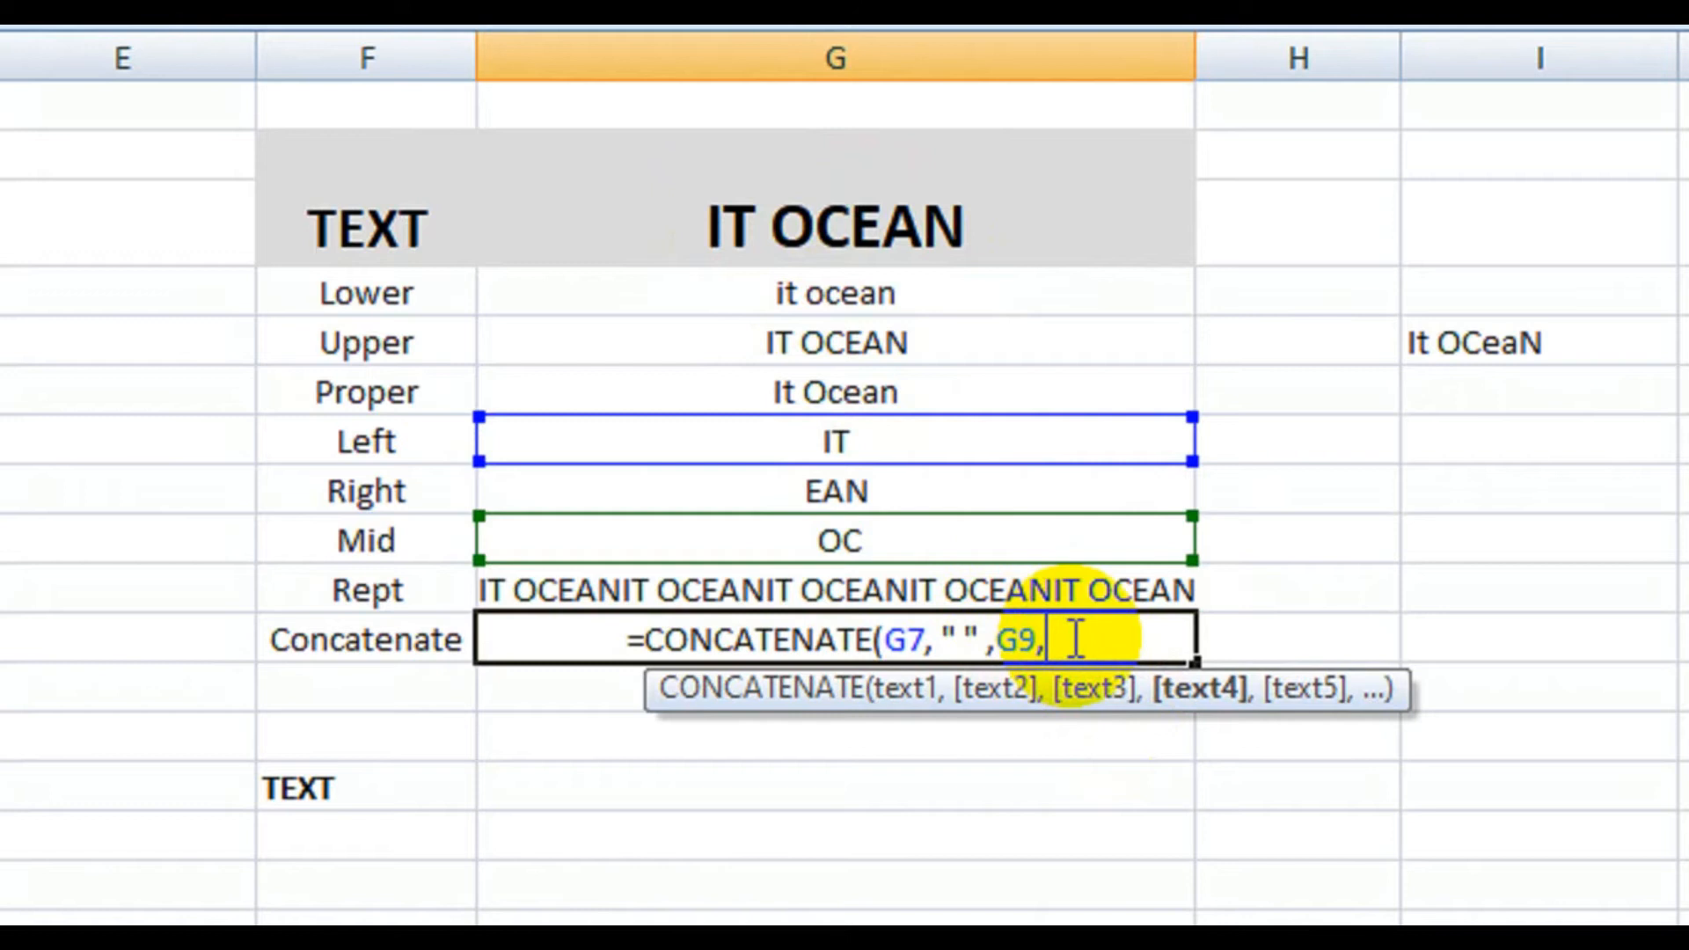
pyautogui.click(919, 494)
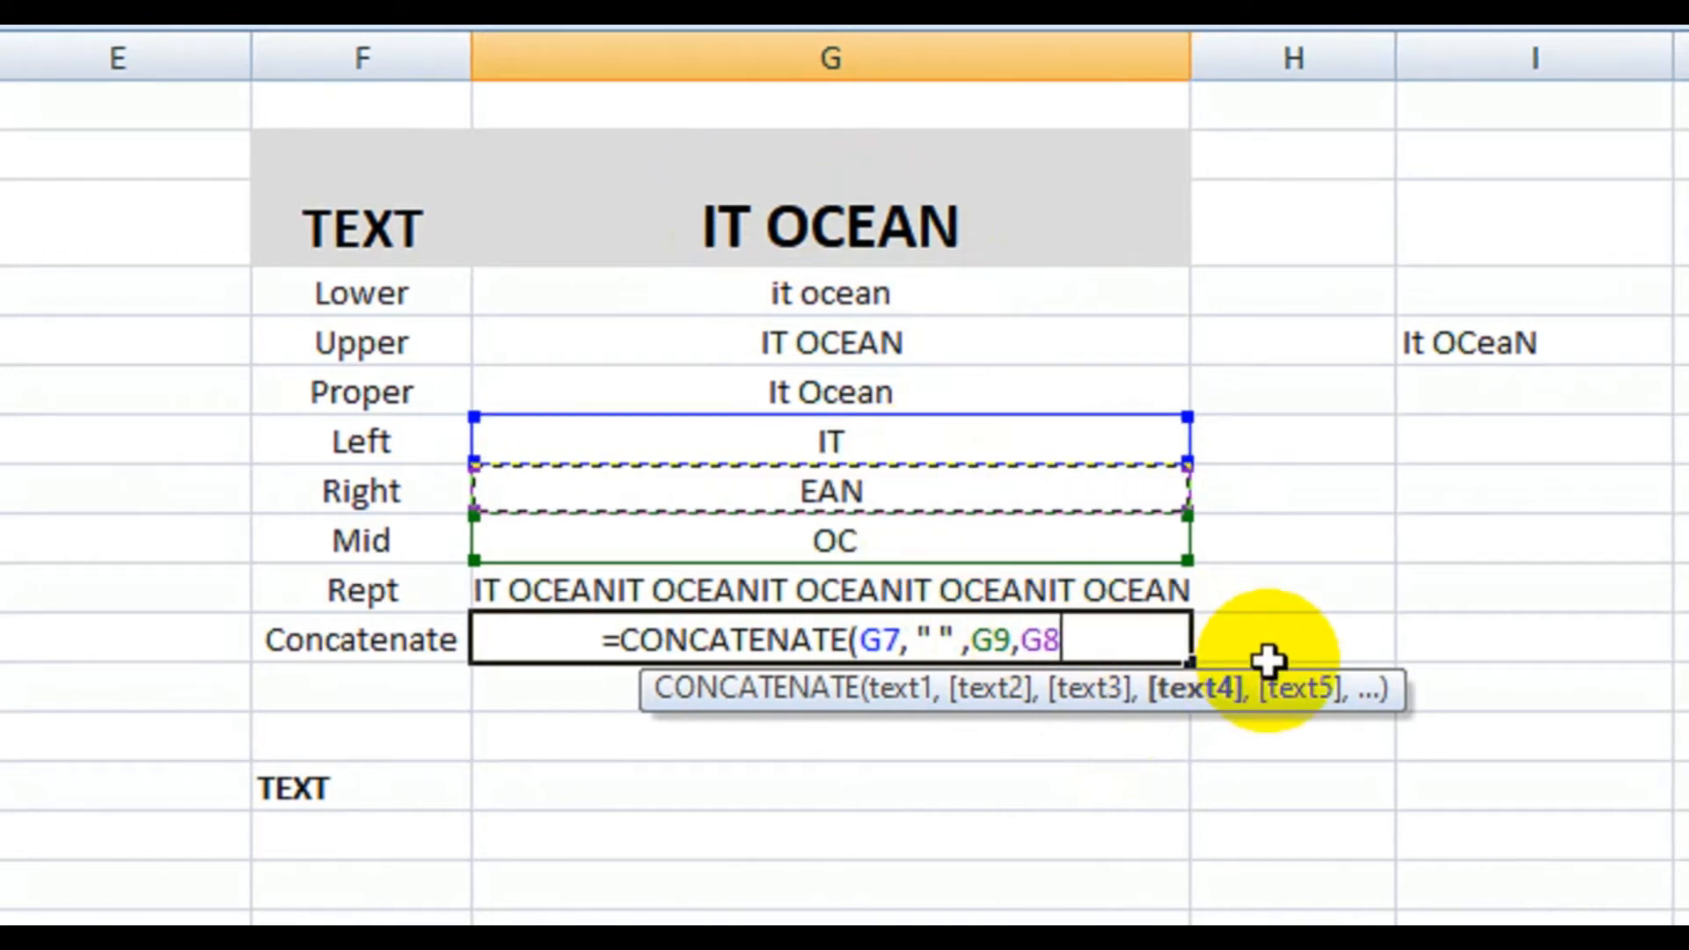
pyautogui.write(')')
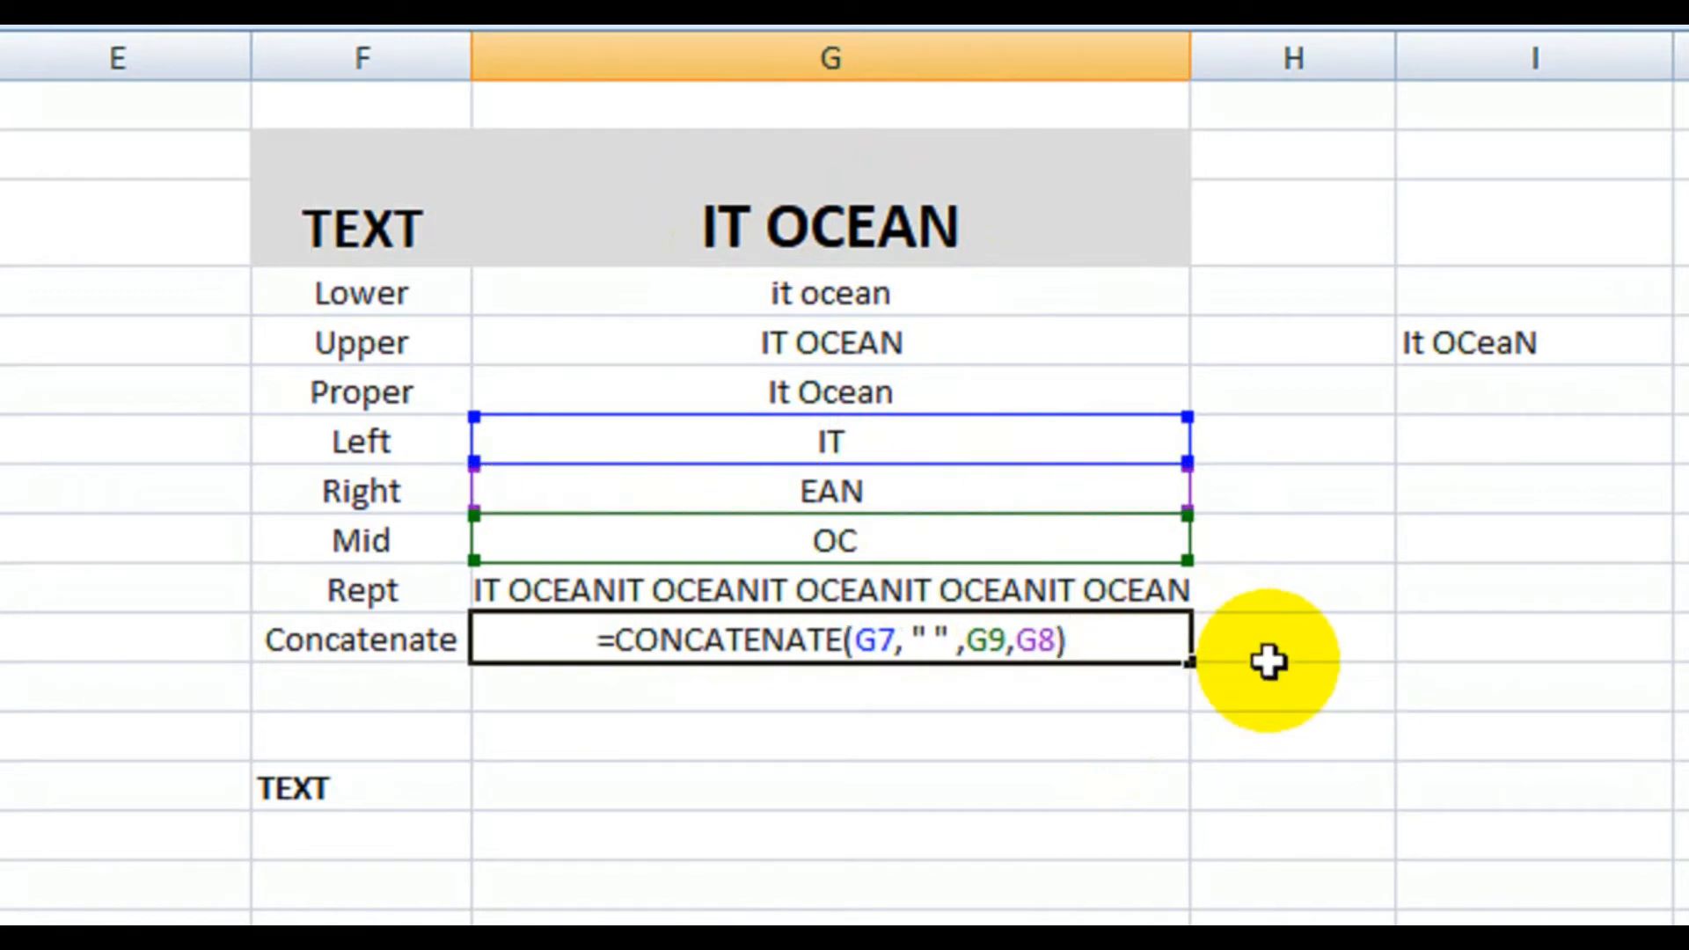
pyautogui.press('Return')
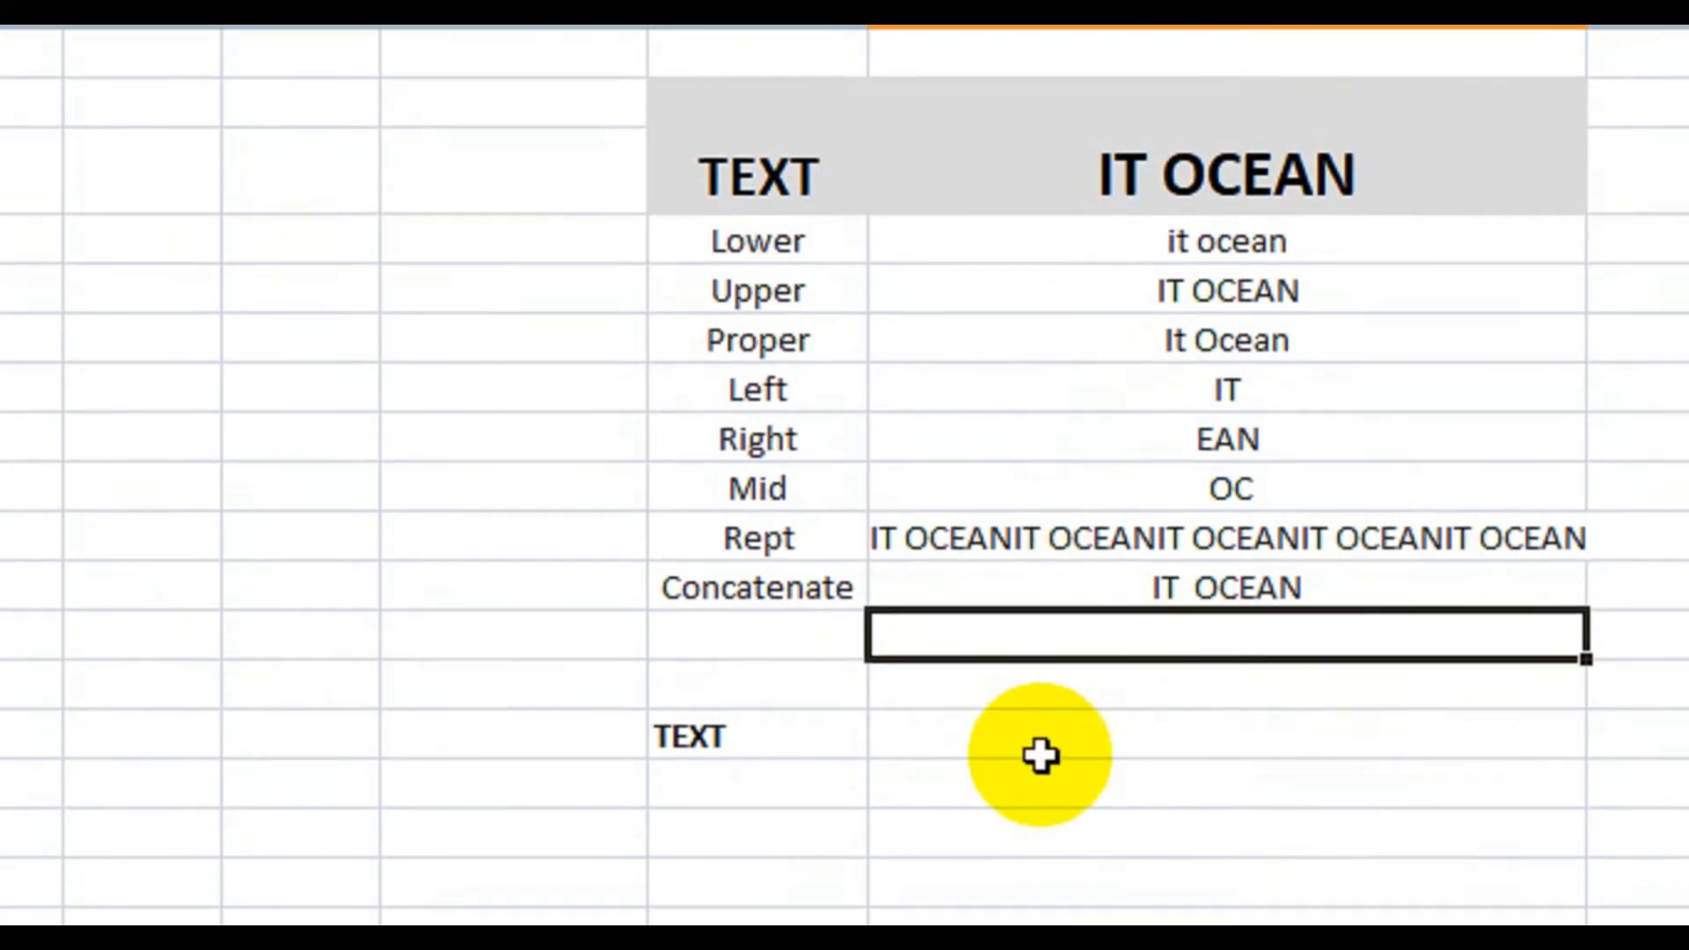
# Step: Enter the date 7/24/2020 in cell G14, beside the lower TEXT label
pyautogui.click(954, 797)
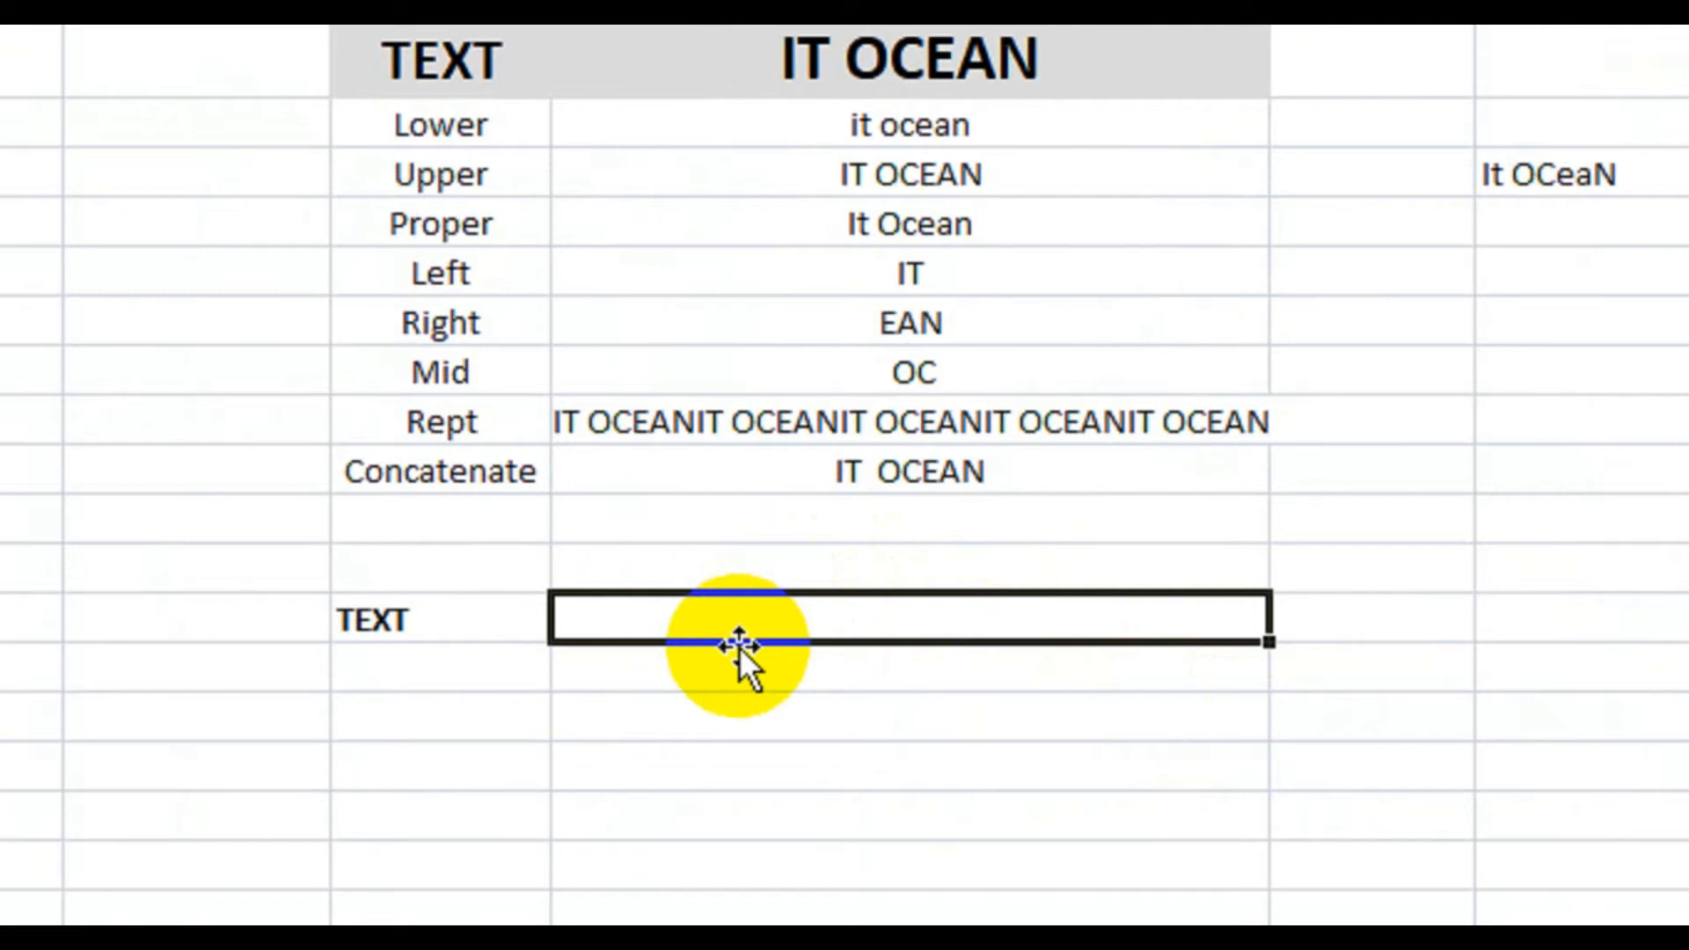
pyautogui.doubleClick(764, 624)
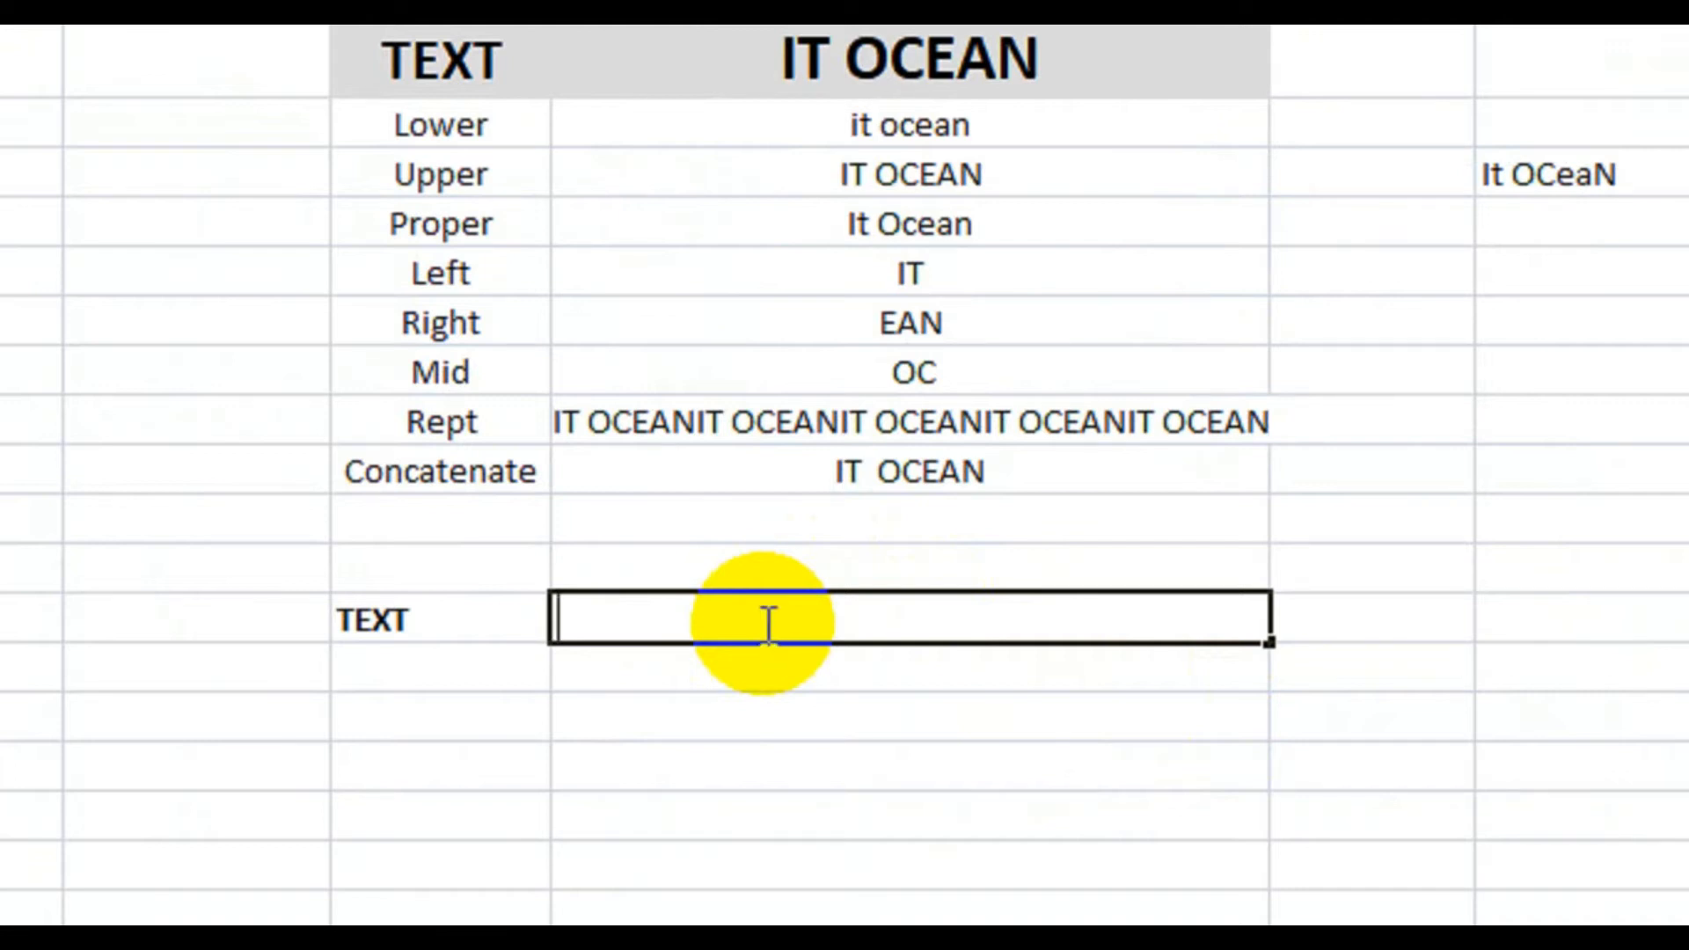
pyautogui.write('7/24/20202')
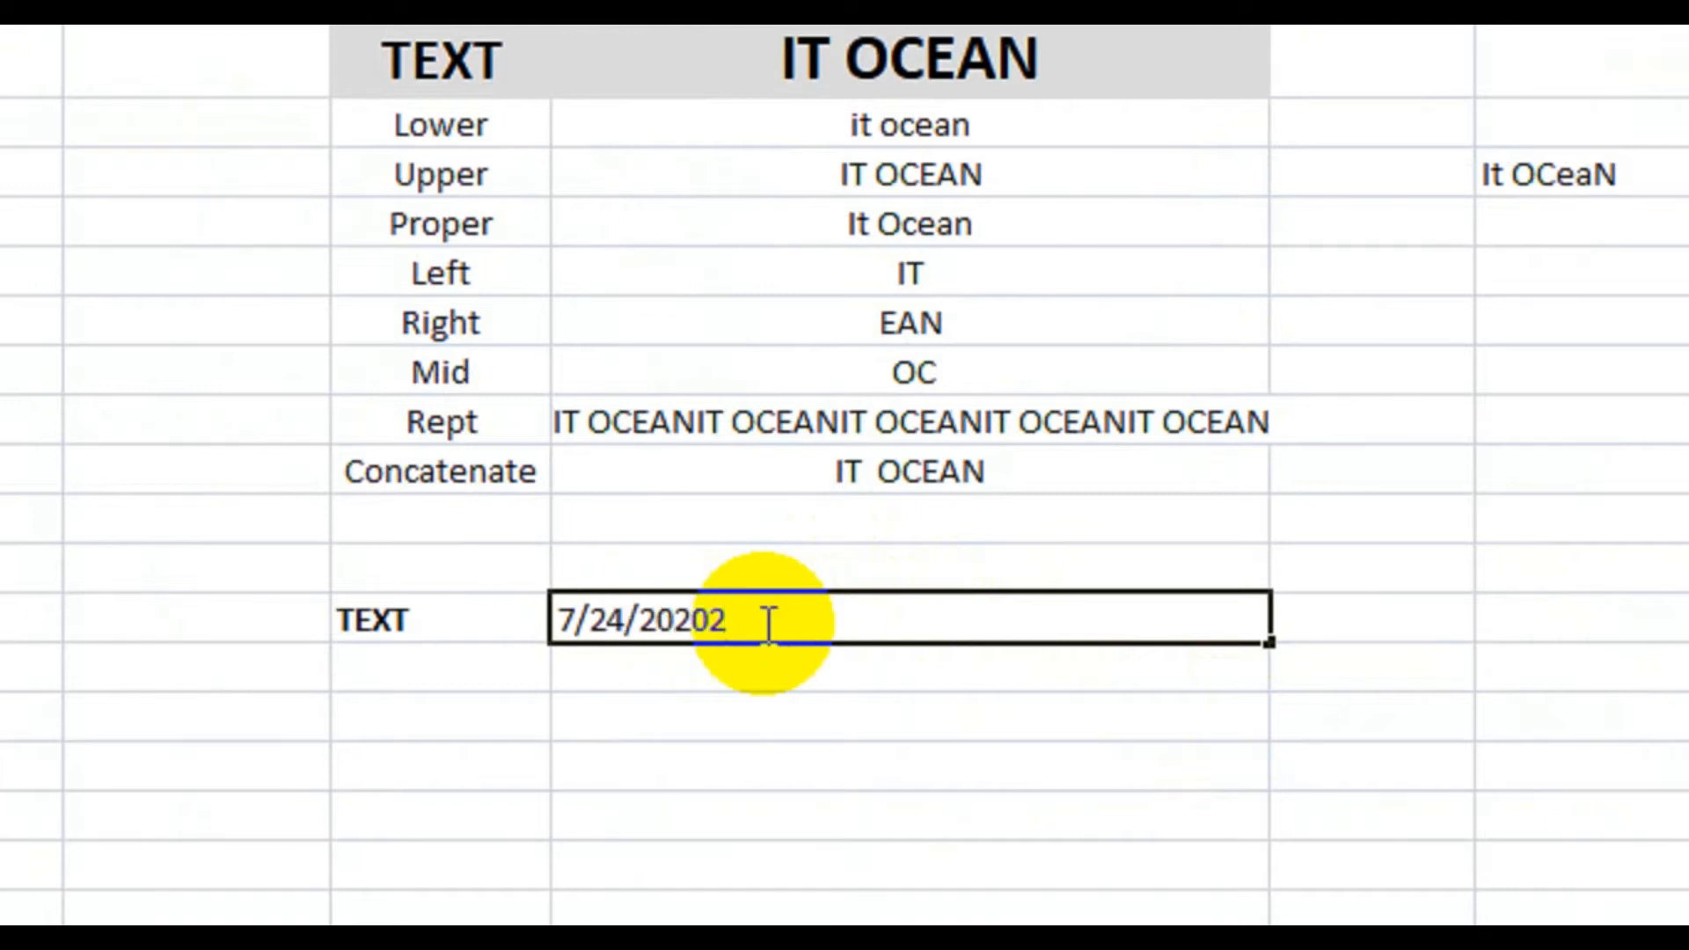
pyautogui.press('BackSpace')
pyautogui.press('Return')
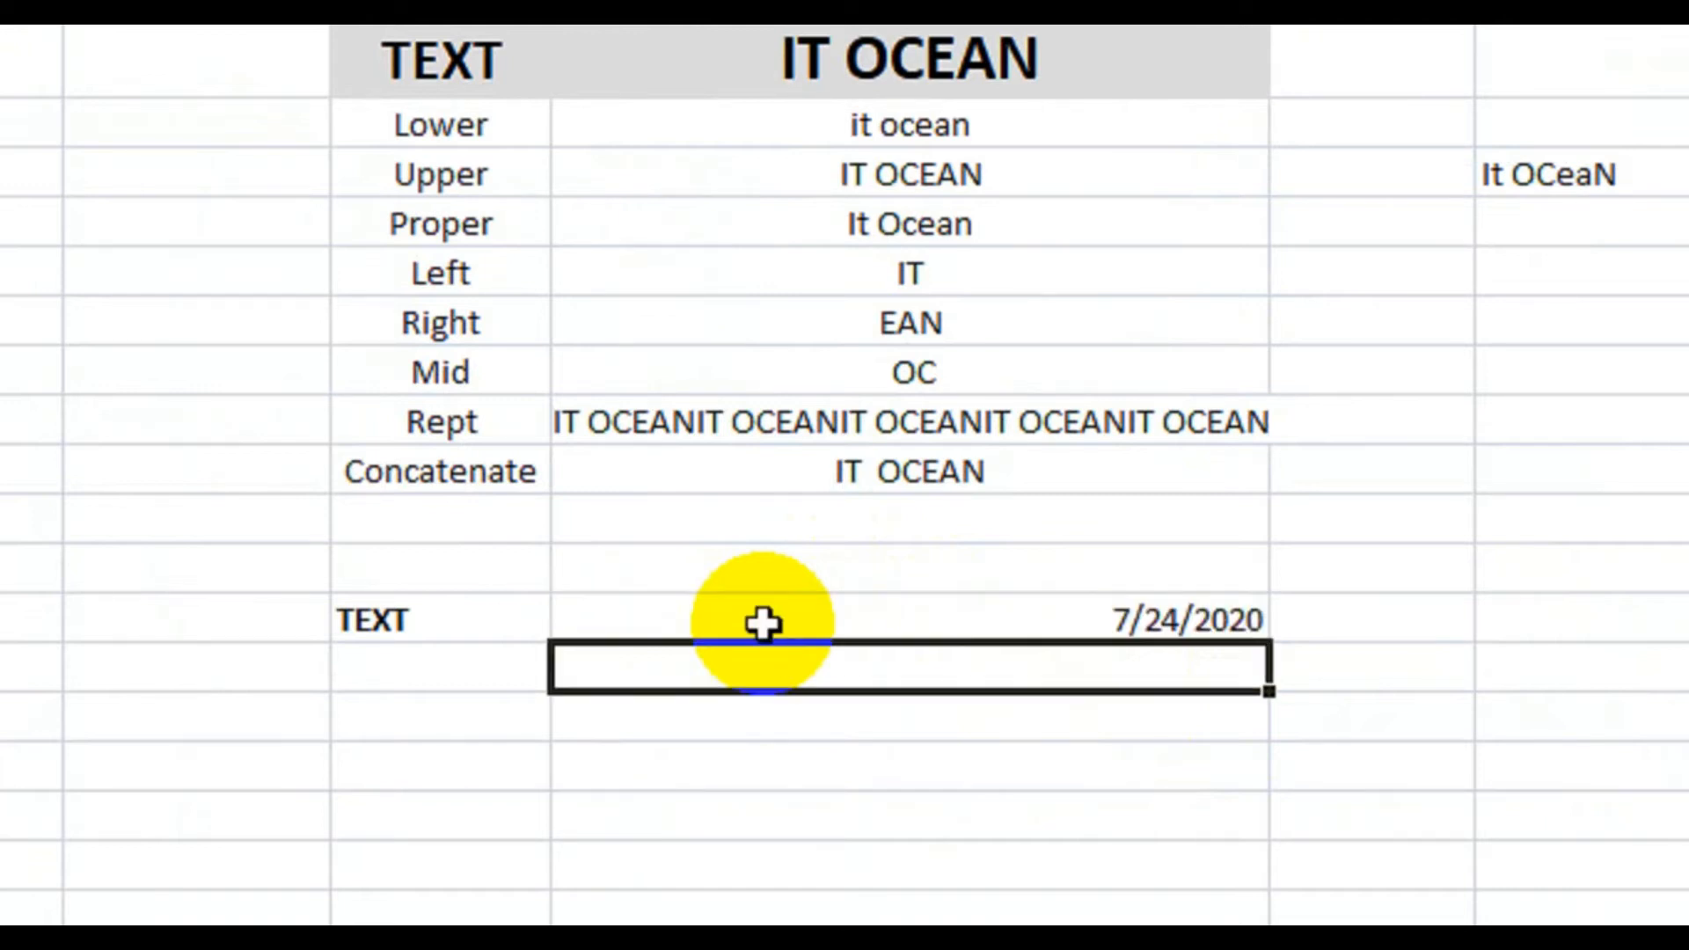
pyautogui.click(1130, 620)
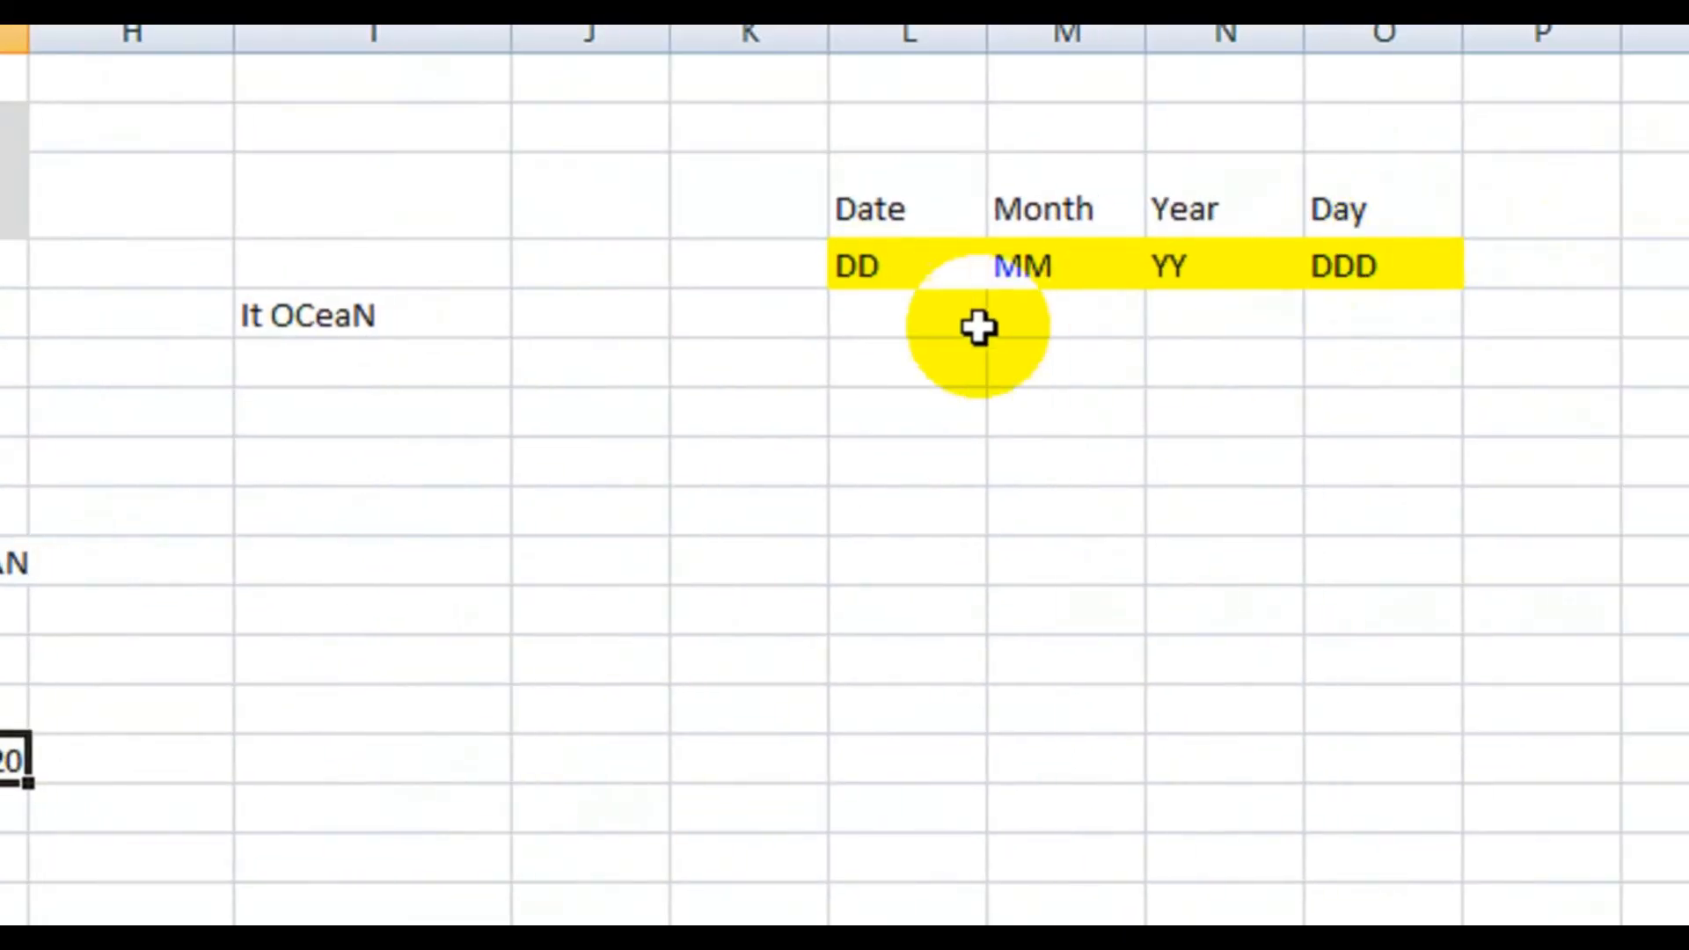
pyautogui.click(897, 310)
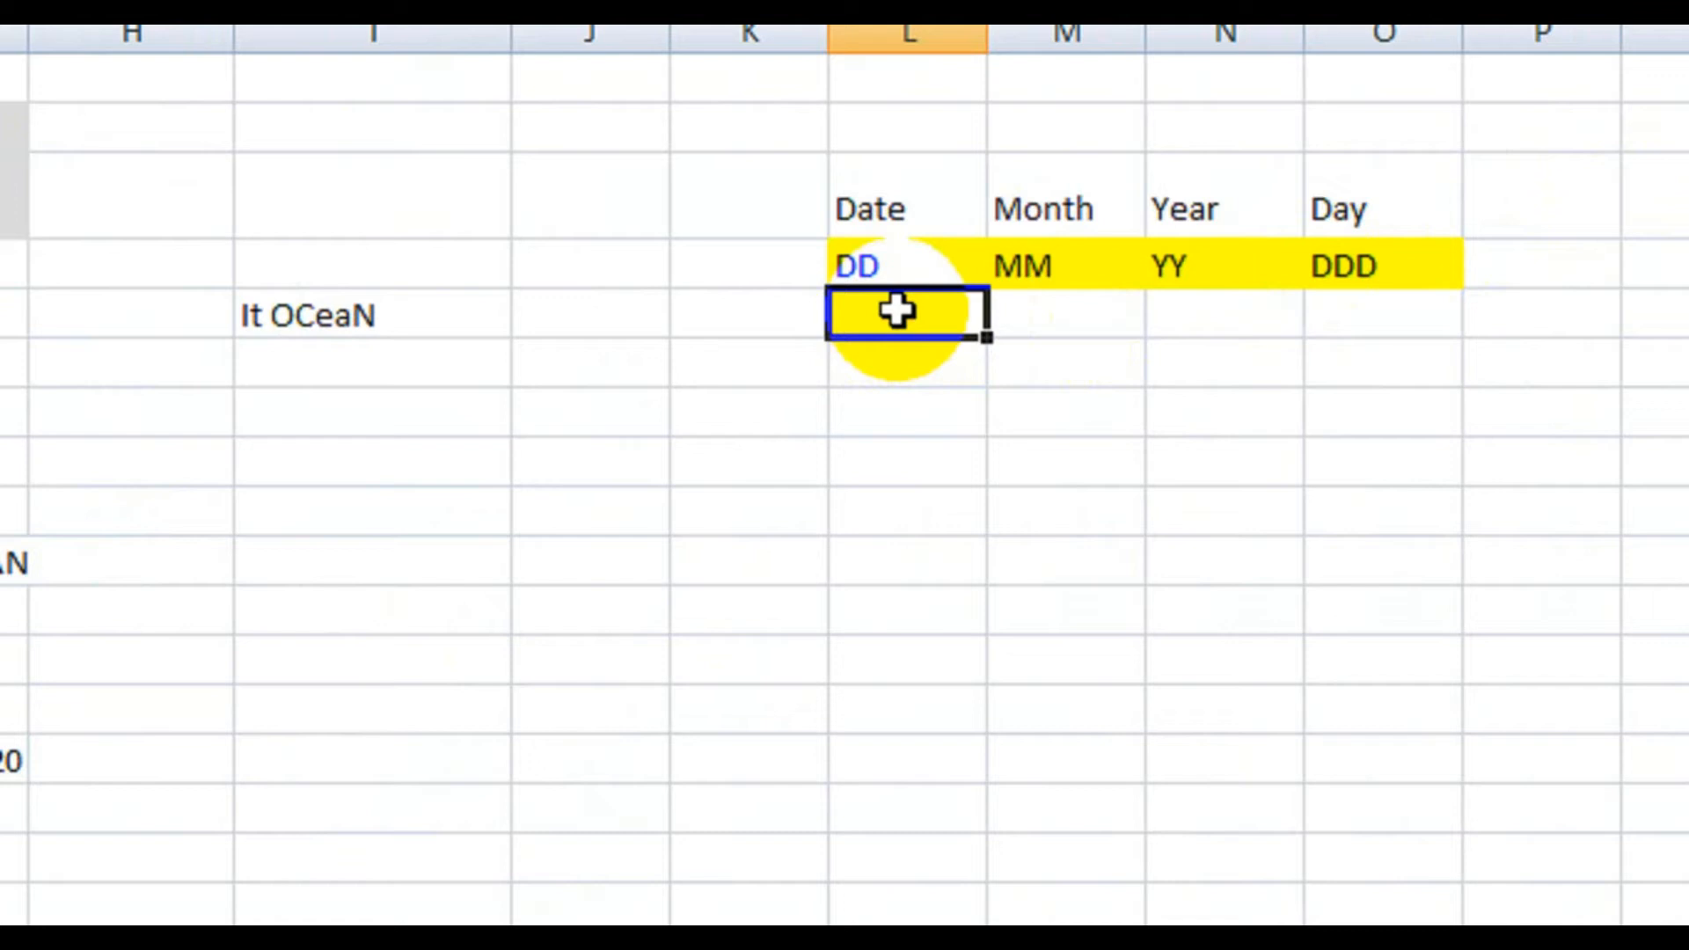
pyautogui.write('=')
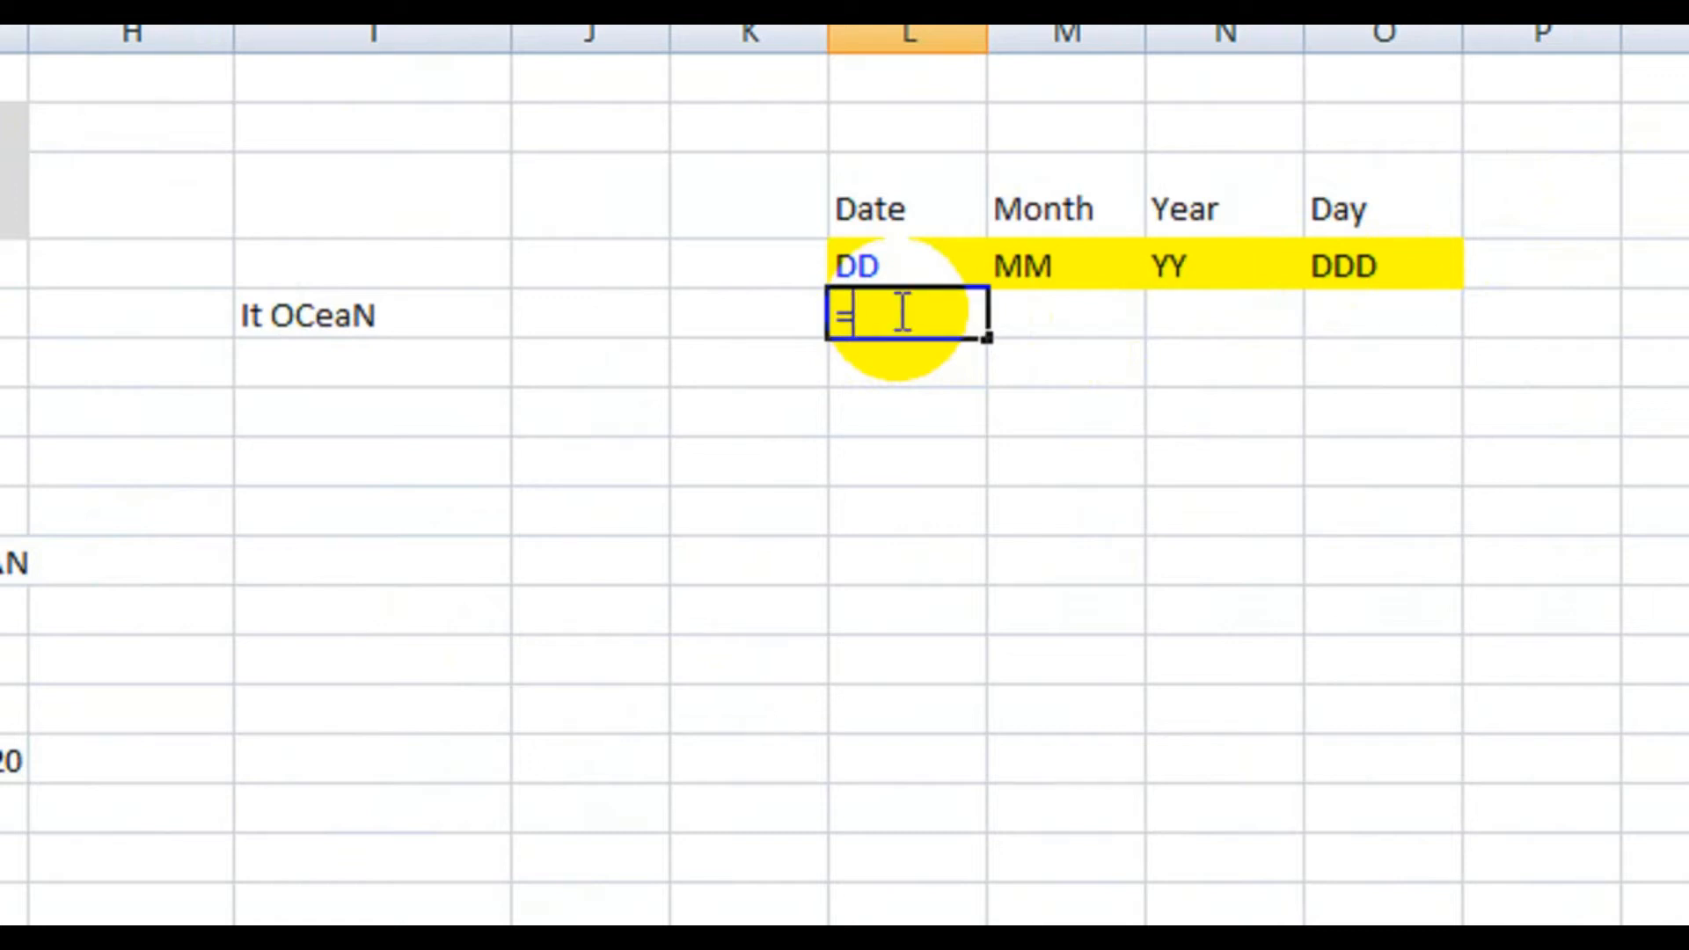
pyautogui.write('date')
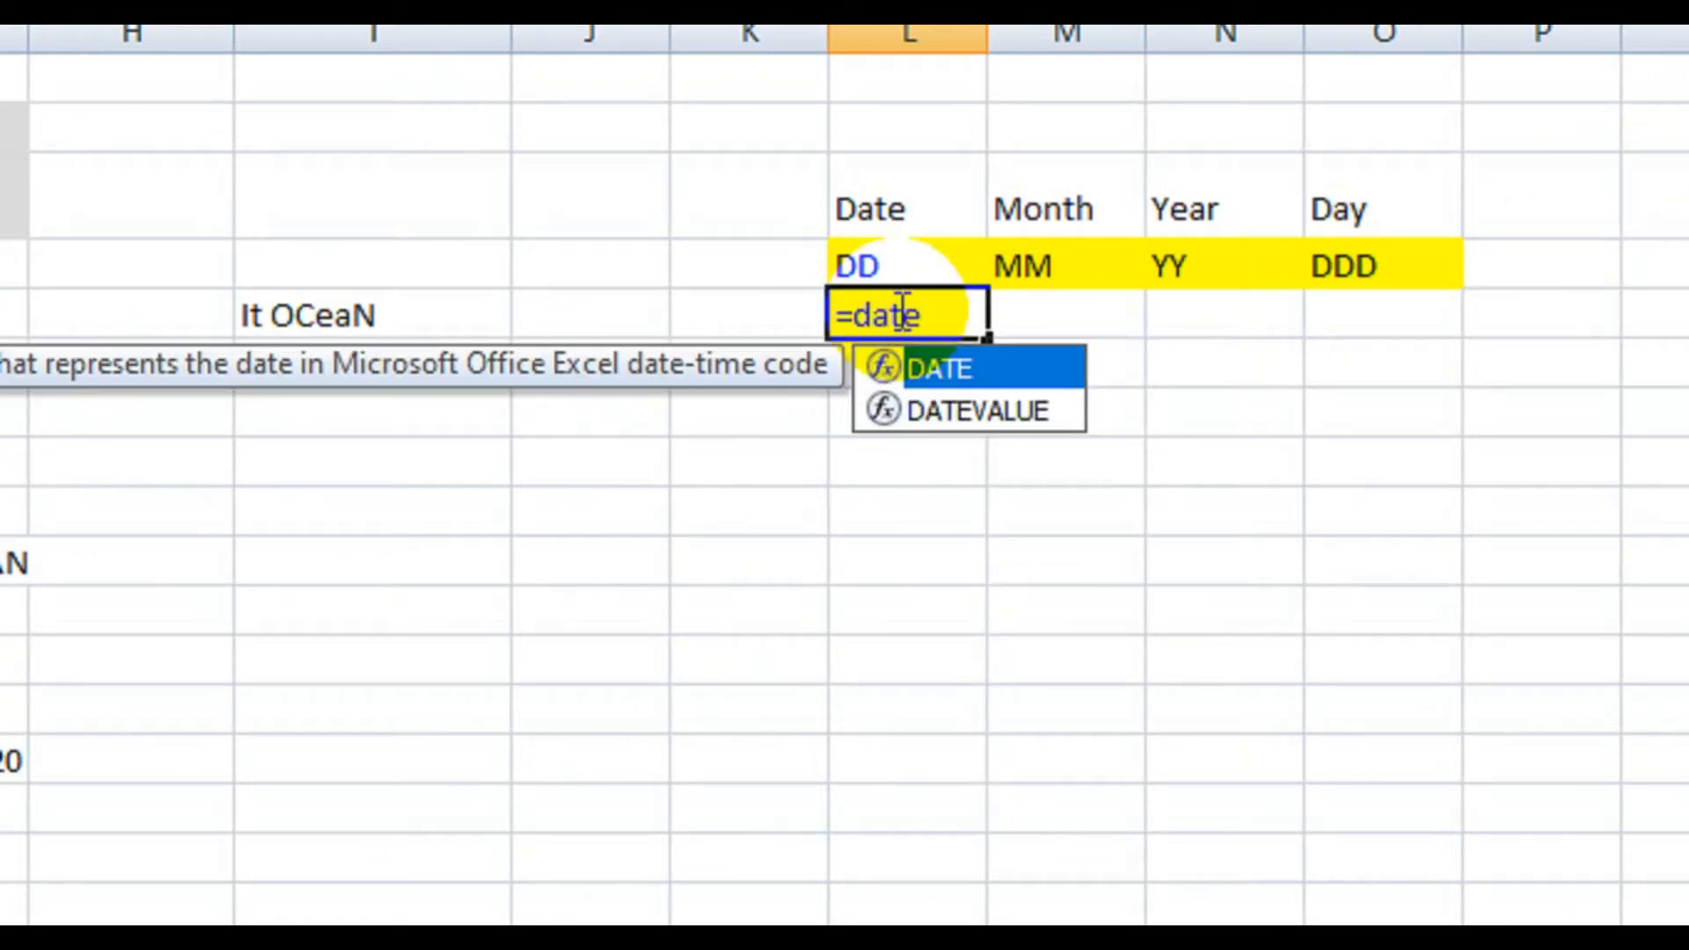
pyautogui.click(957, 362)
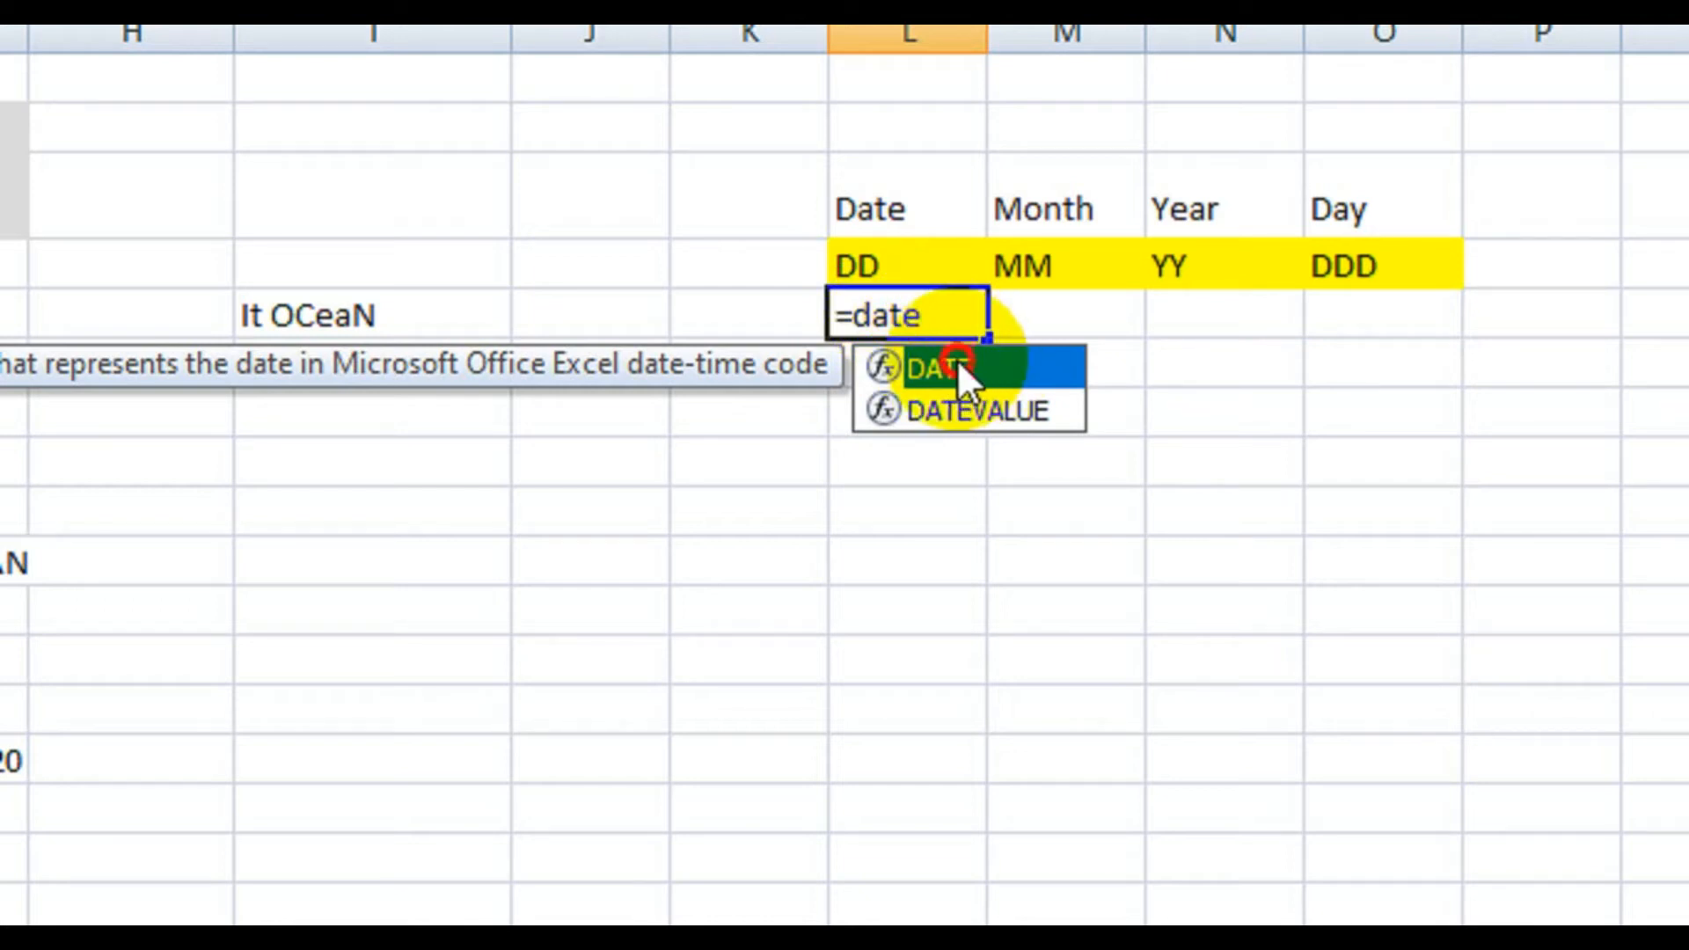
pyautogui.click(957, 362)
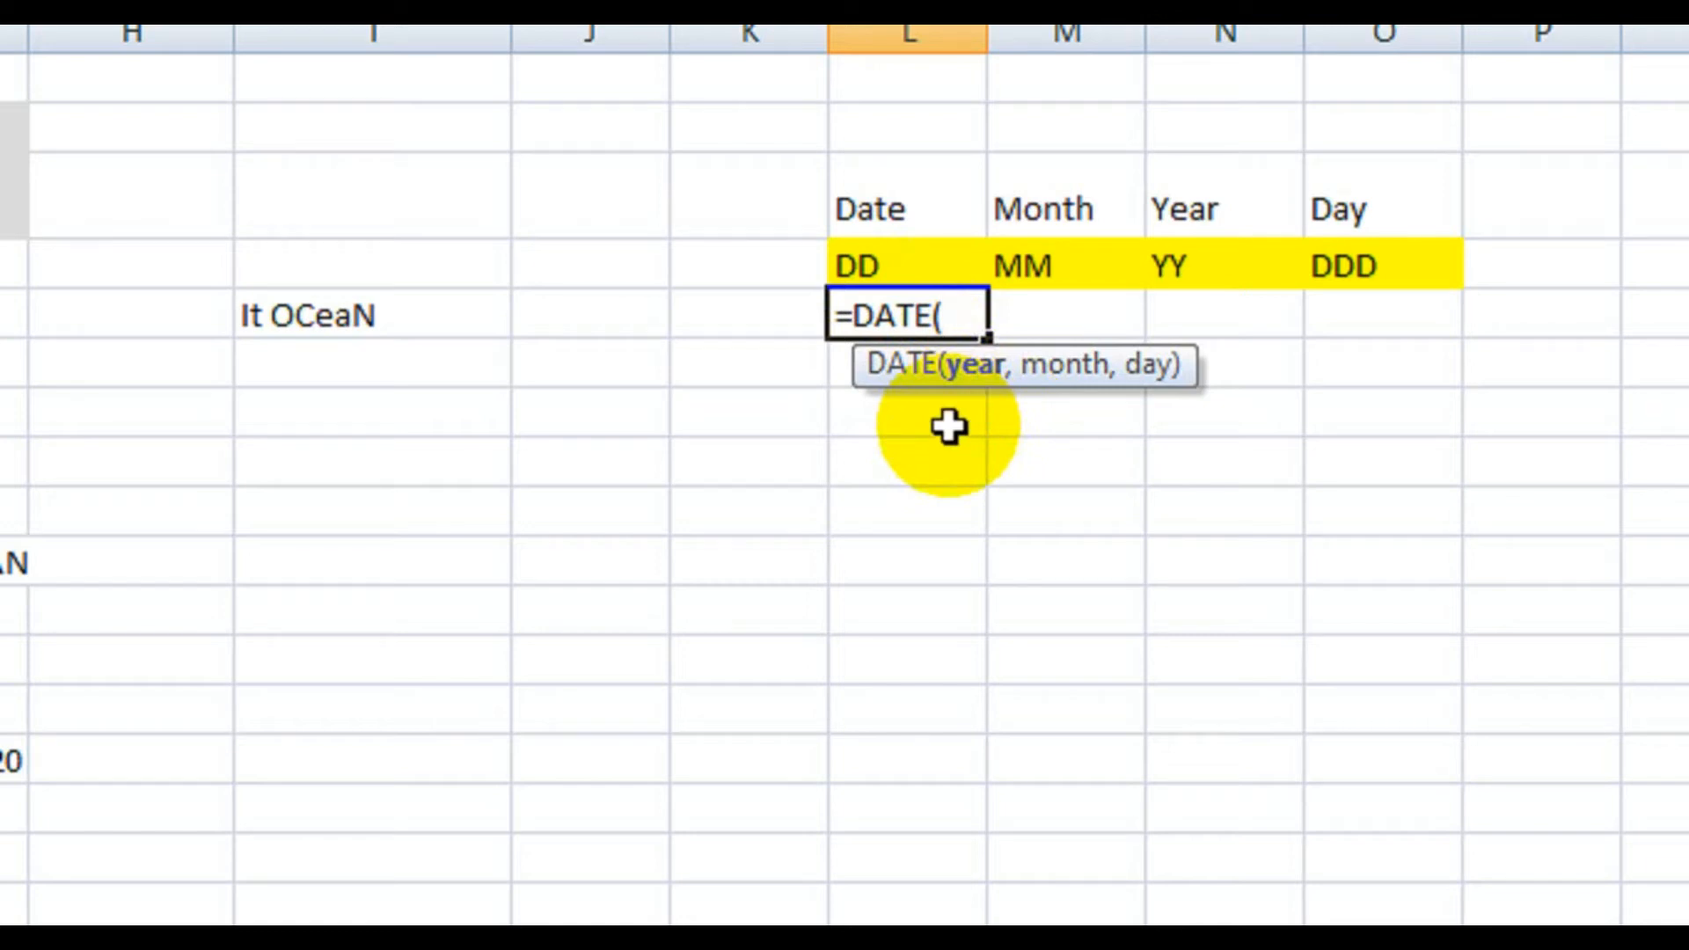
pyautogui.press('Escape')
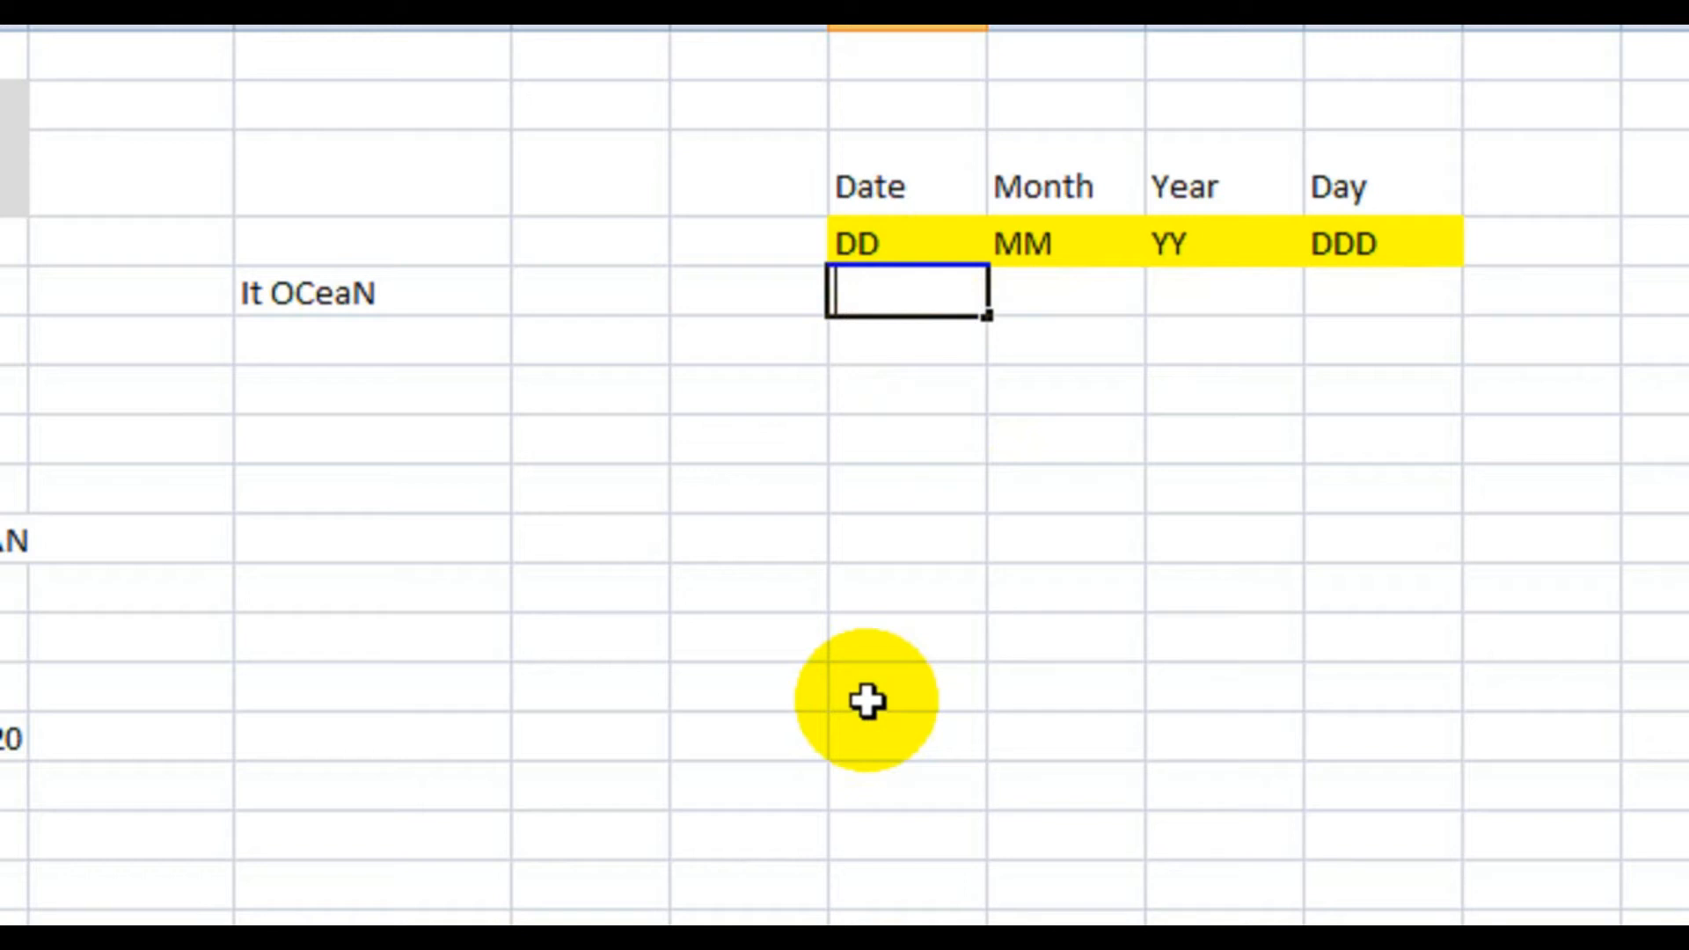
# Step: Enter the formula =TEXT(G14, "dd") in cell L5, below the Date heading and its DD code
pyautogui.write('=texr')
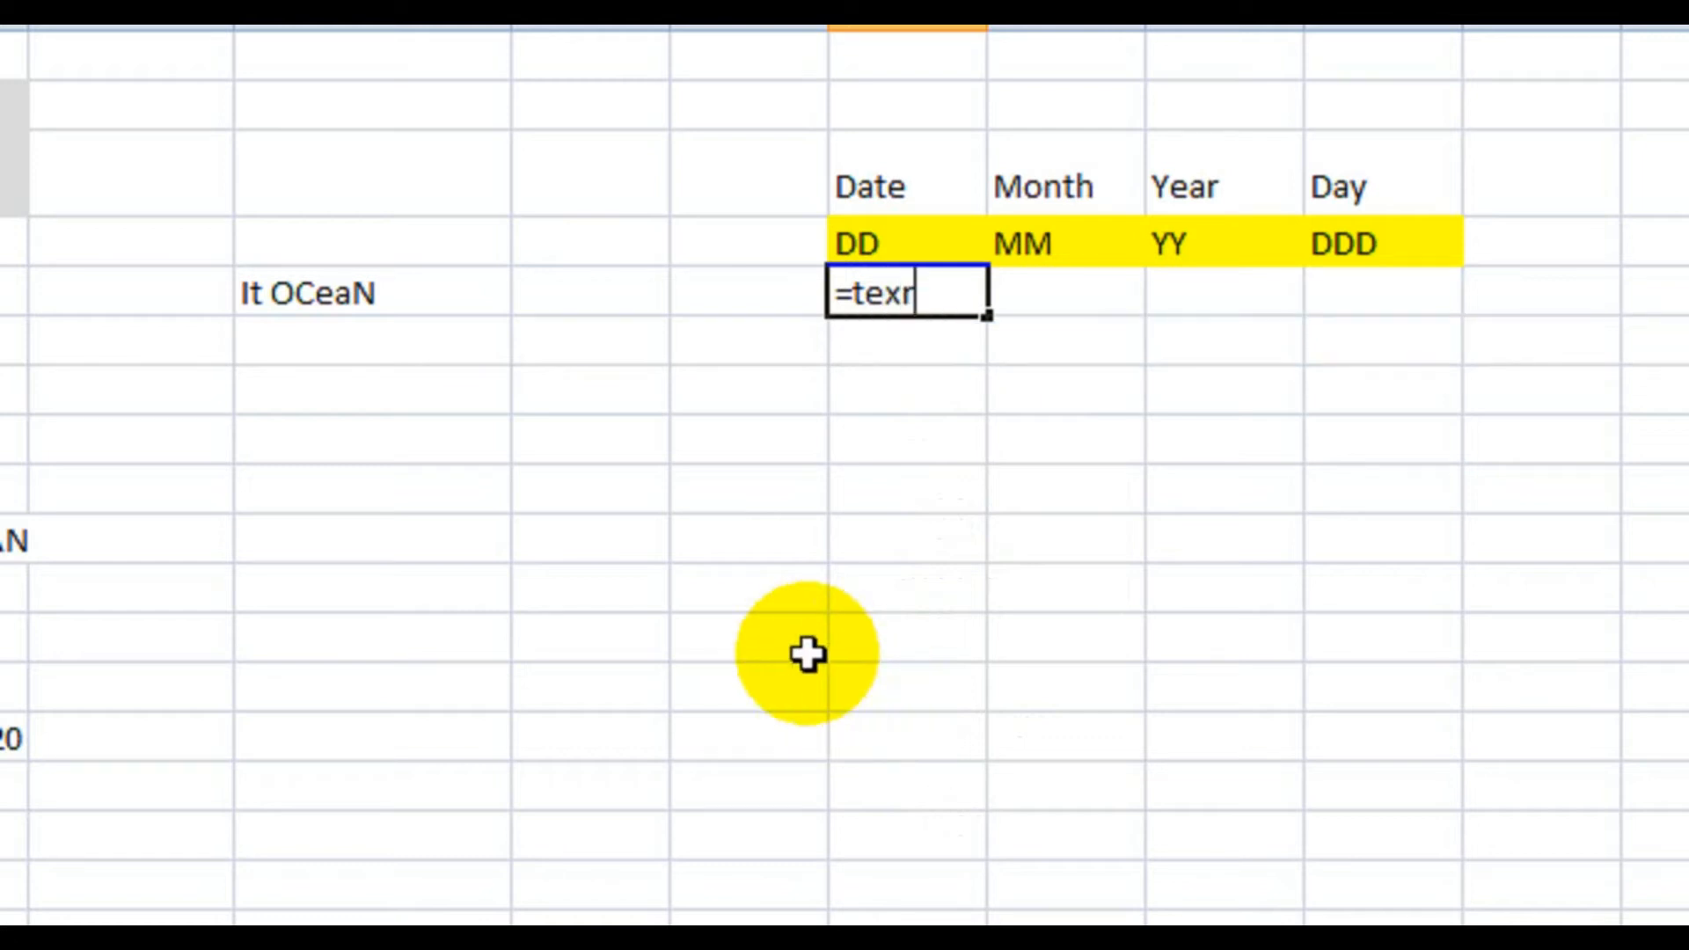
pyautogui.press('BackSpace')
pyautogui.write('t')
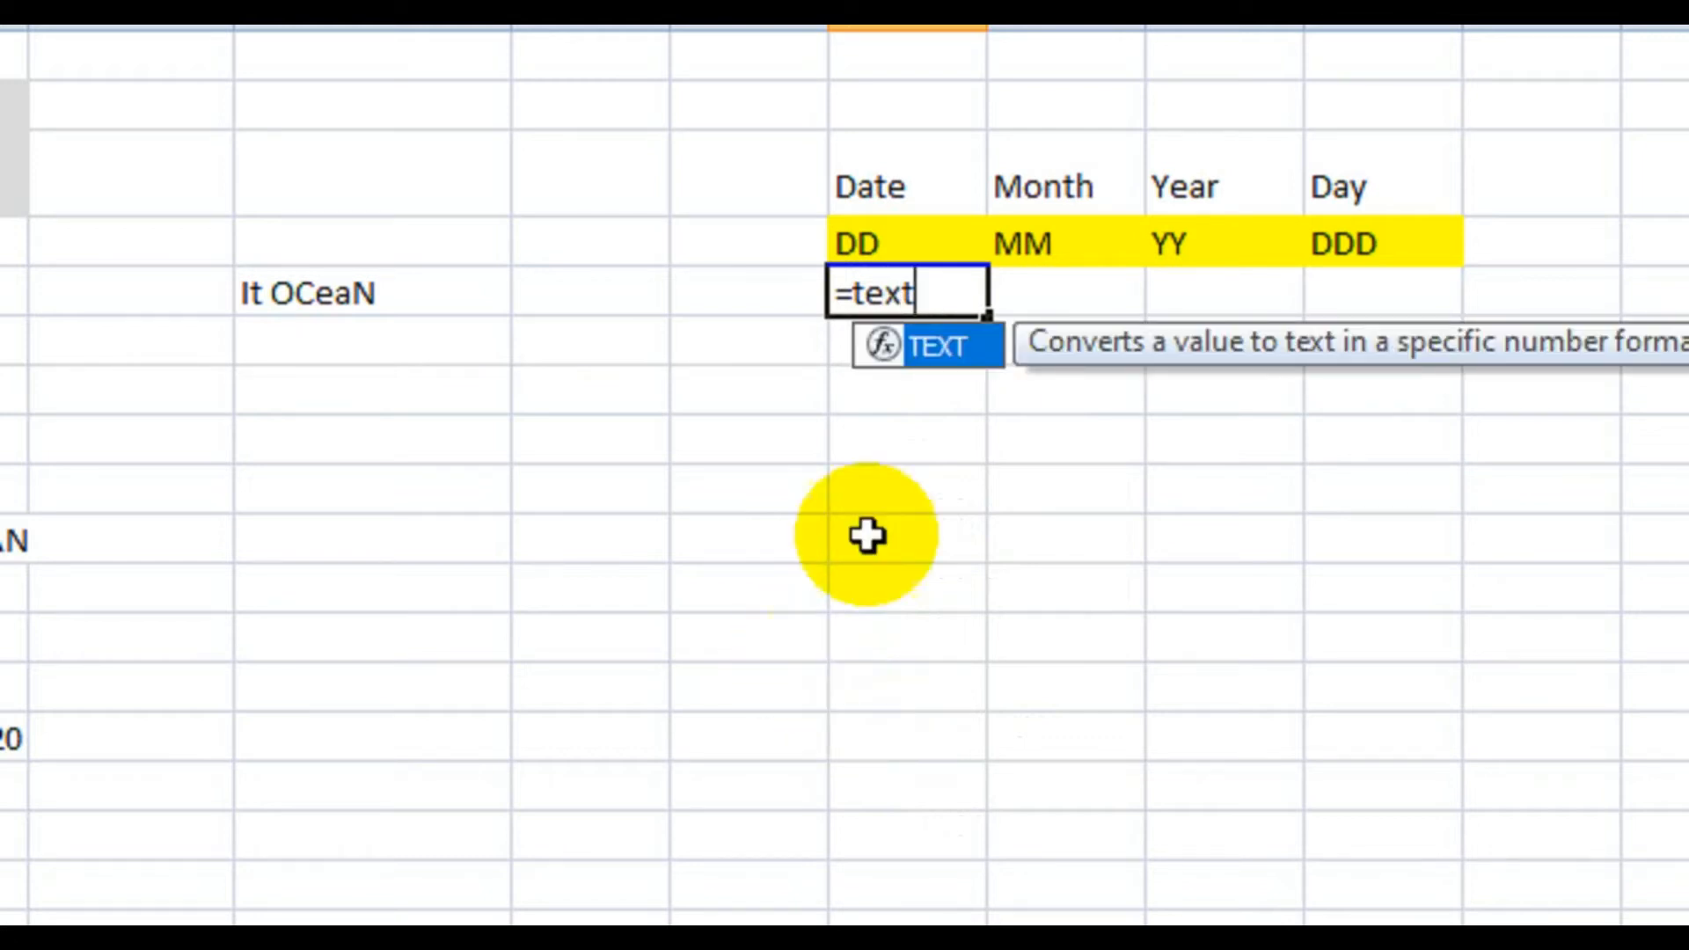
pyautogui.doubleClick(946, 354)
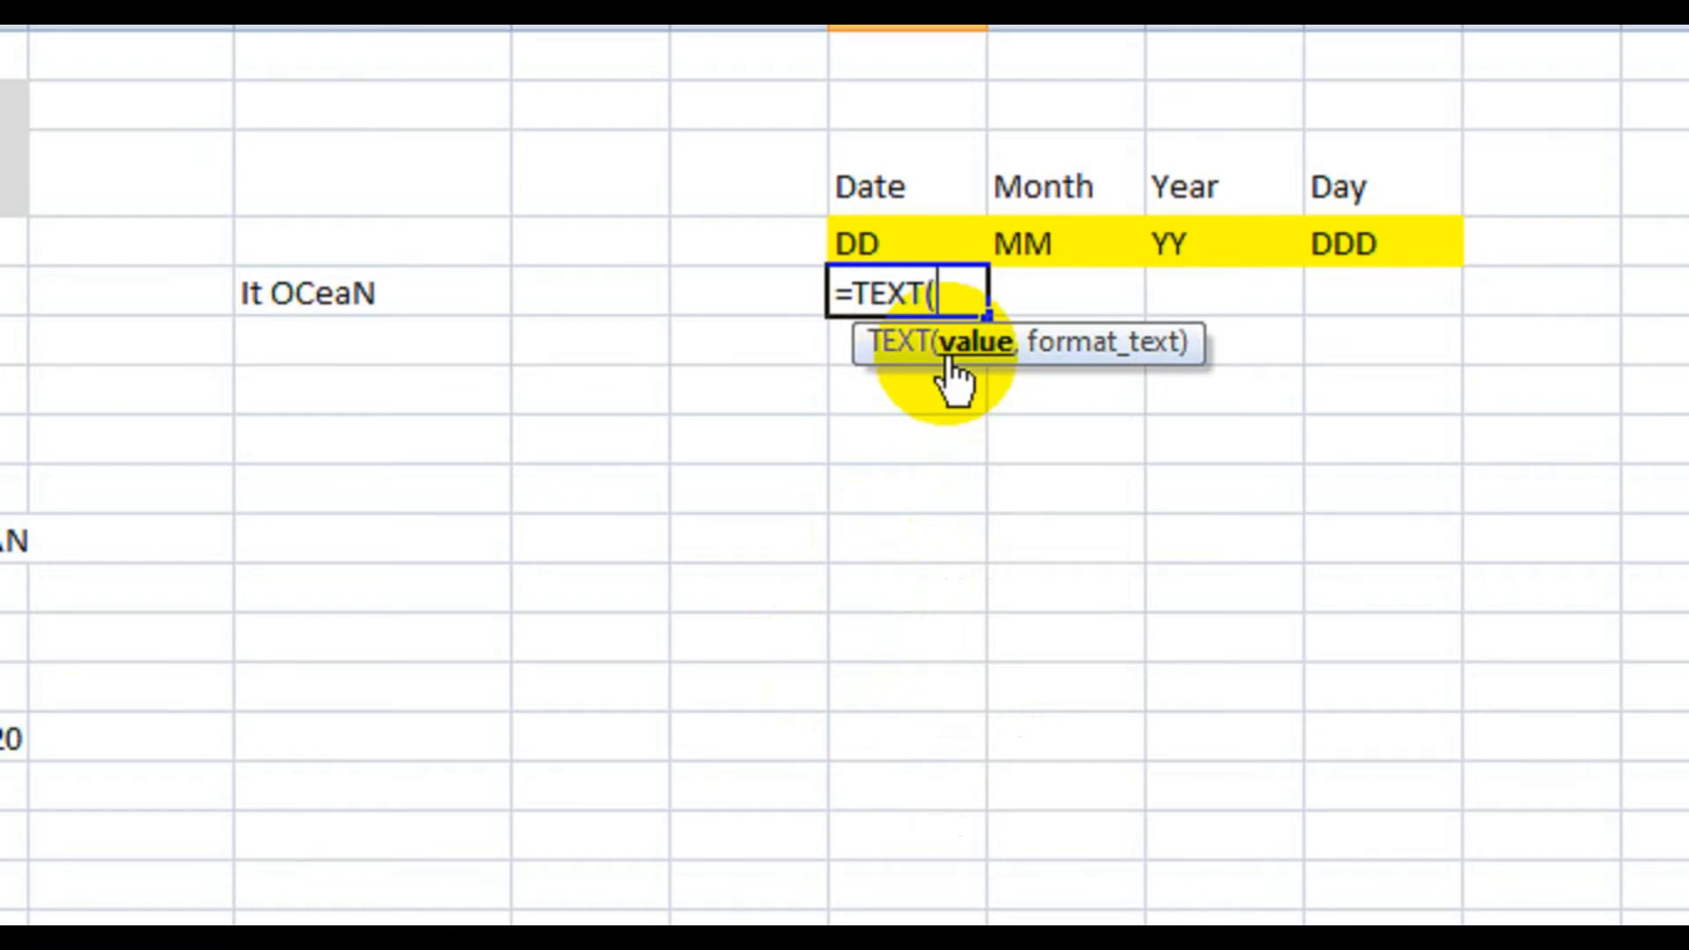
pyautogui.click(418, 698)
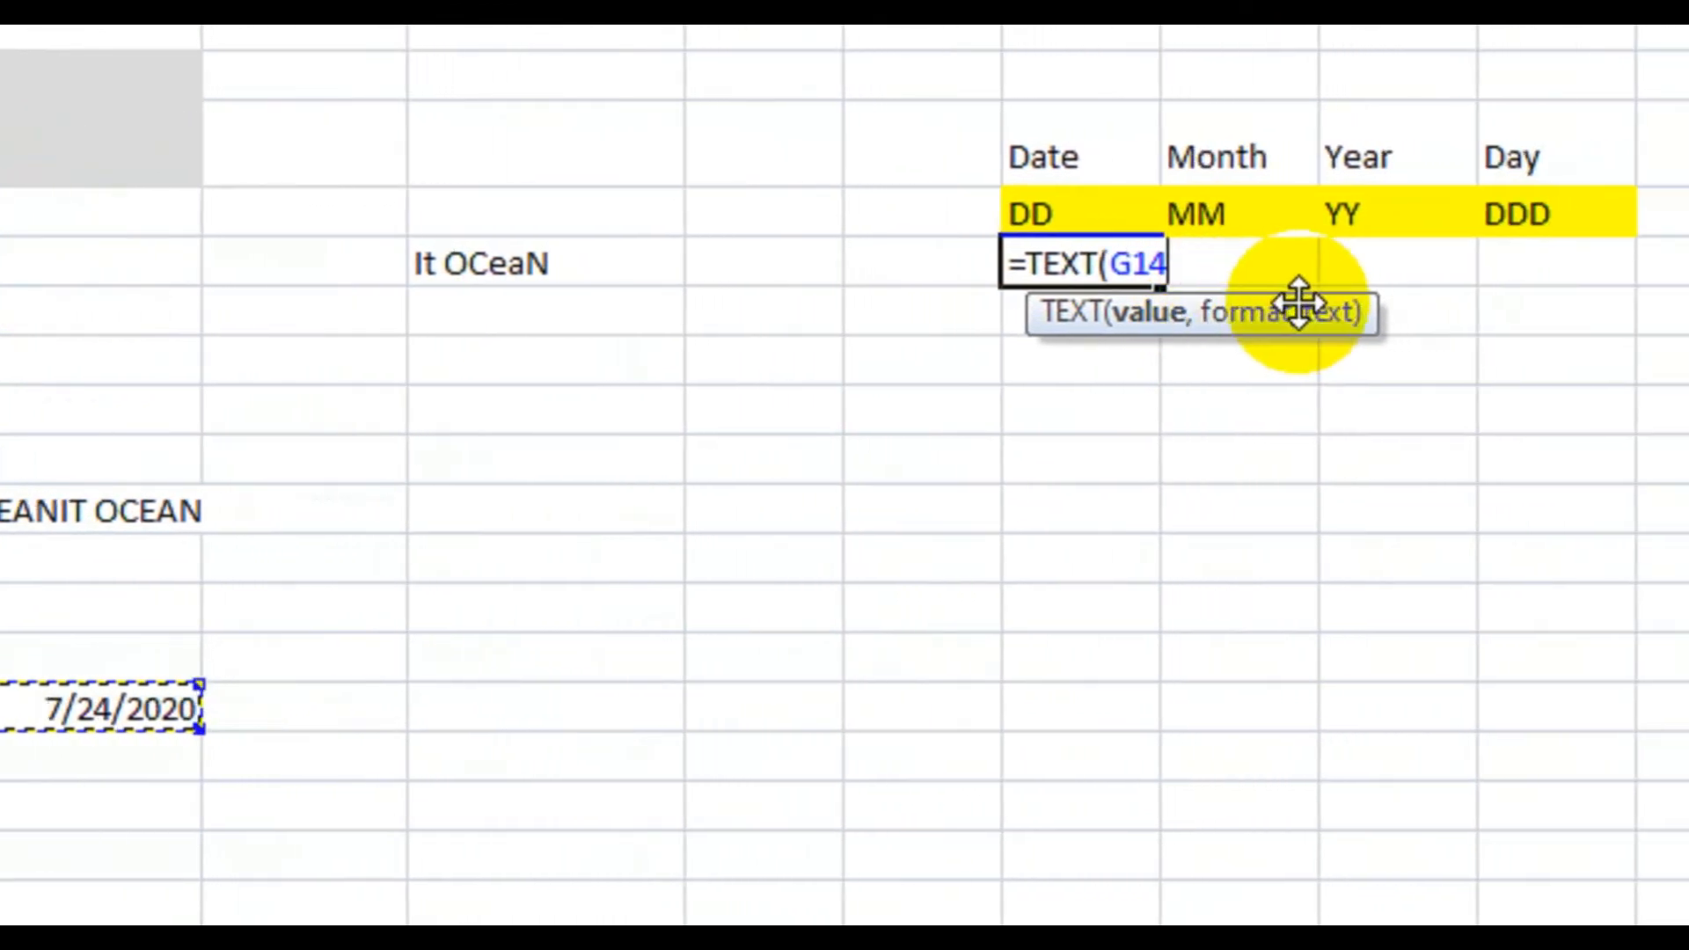
pyautogui.write(',')
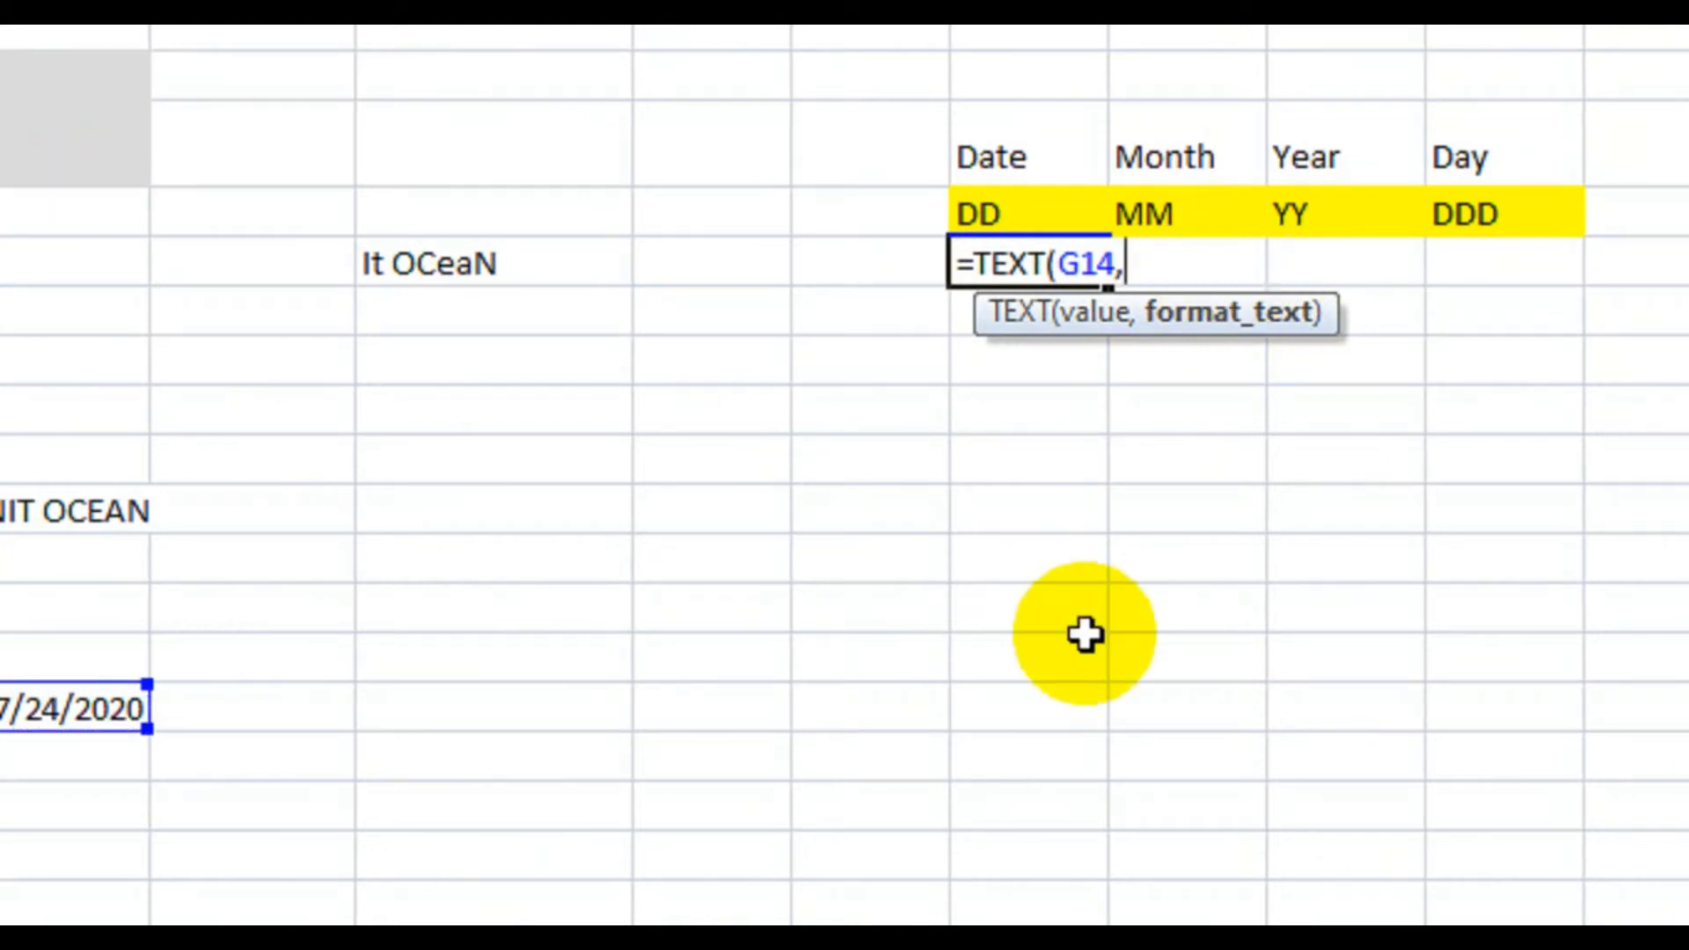
pyautogui.write(' "dd')
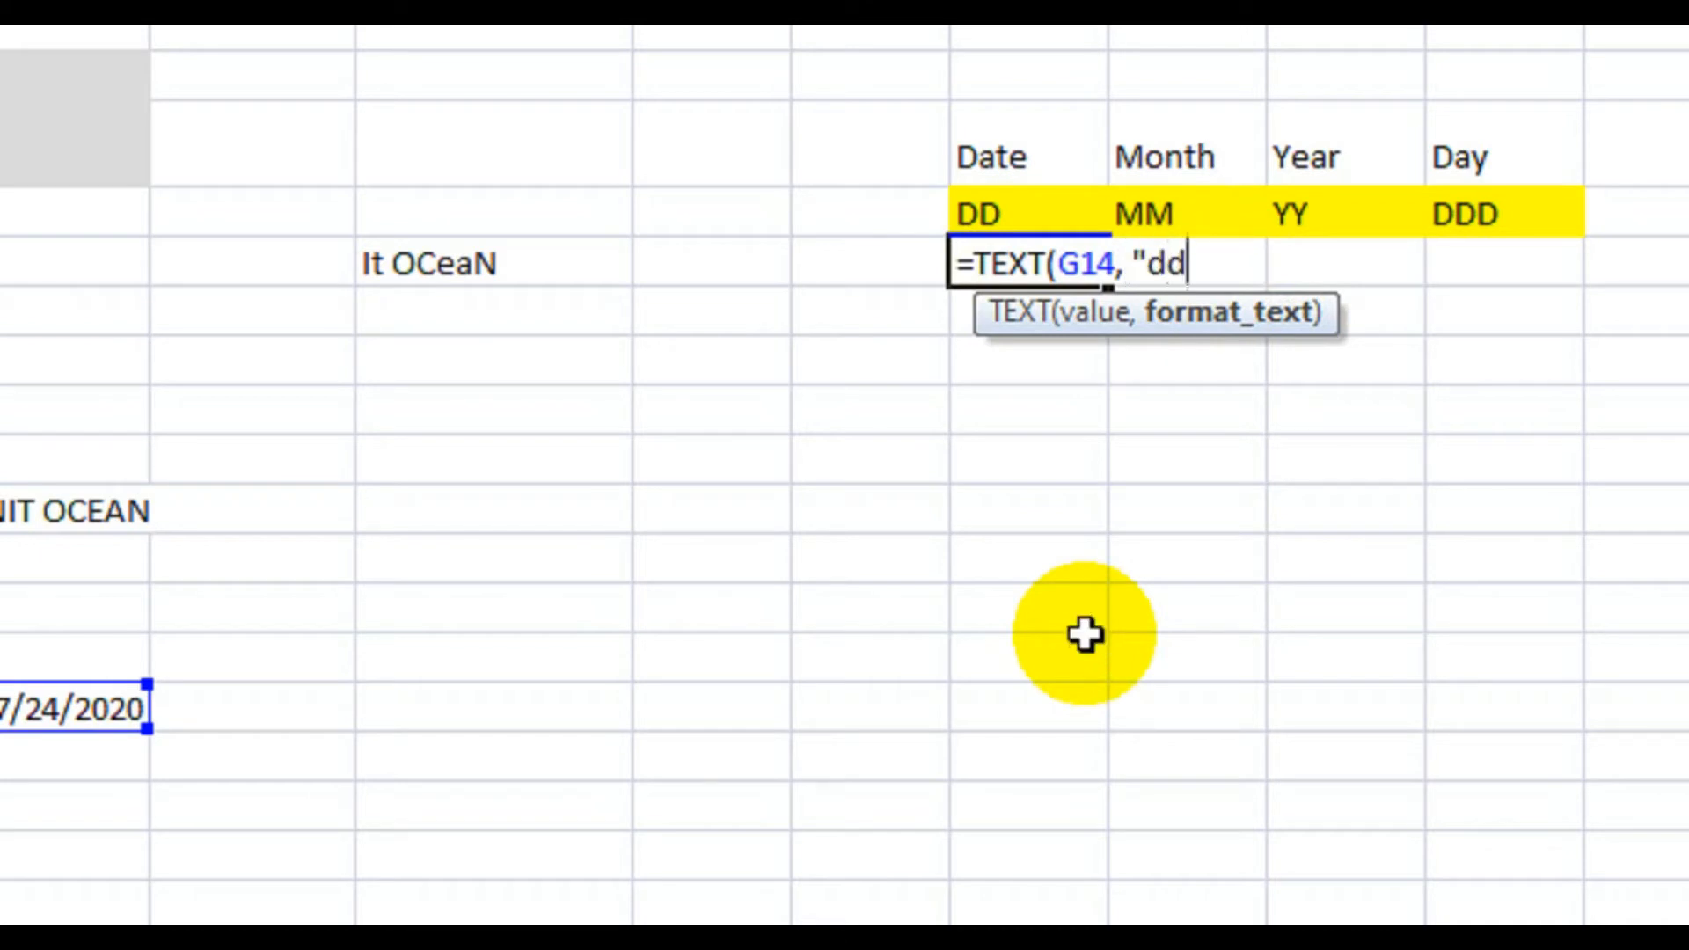
pyautogui.write('")')
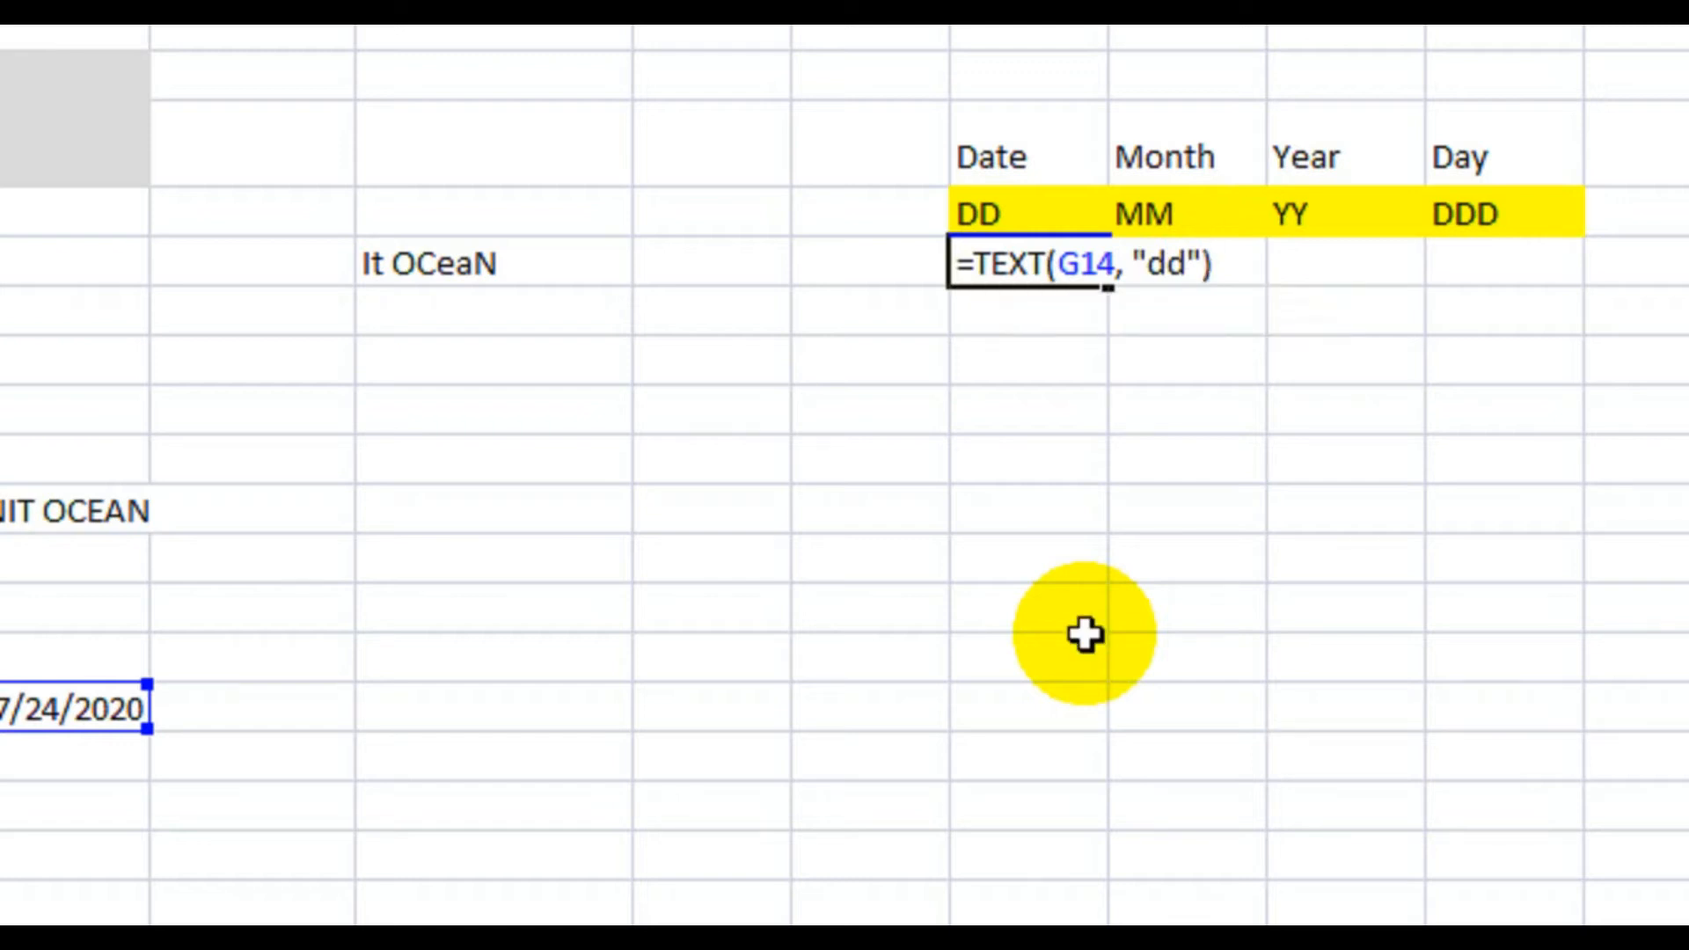
pyautogui.press('Return')
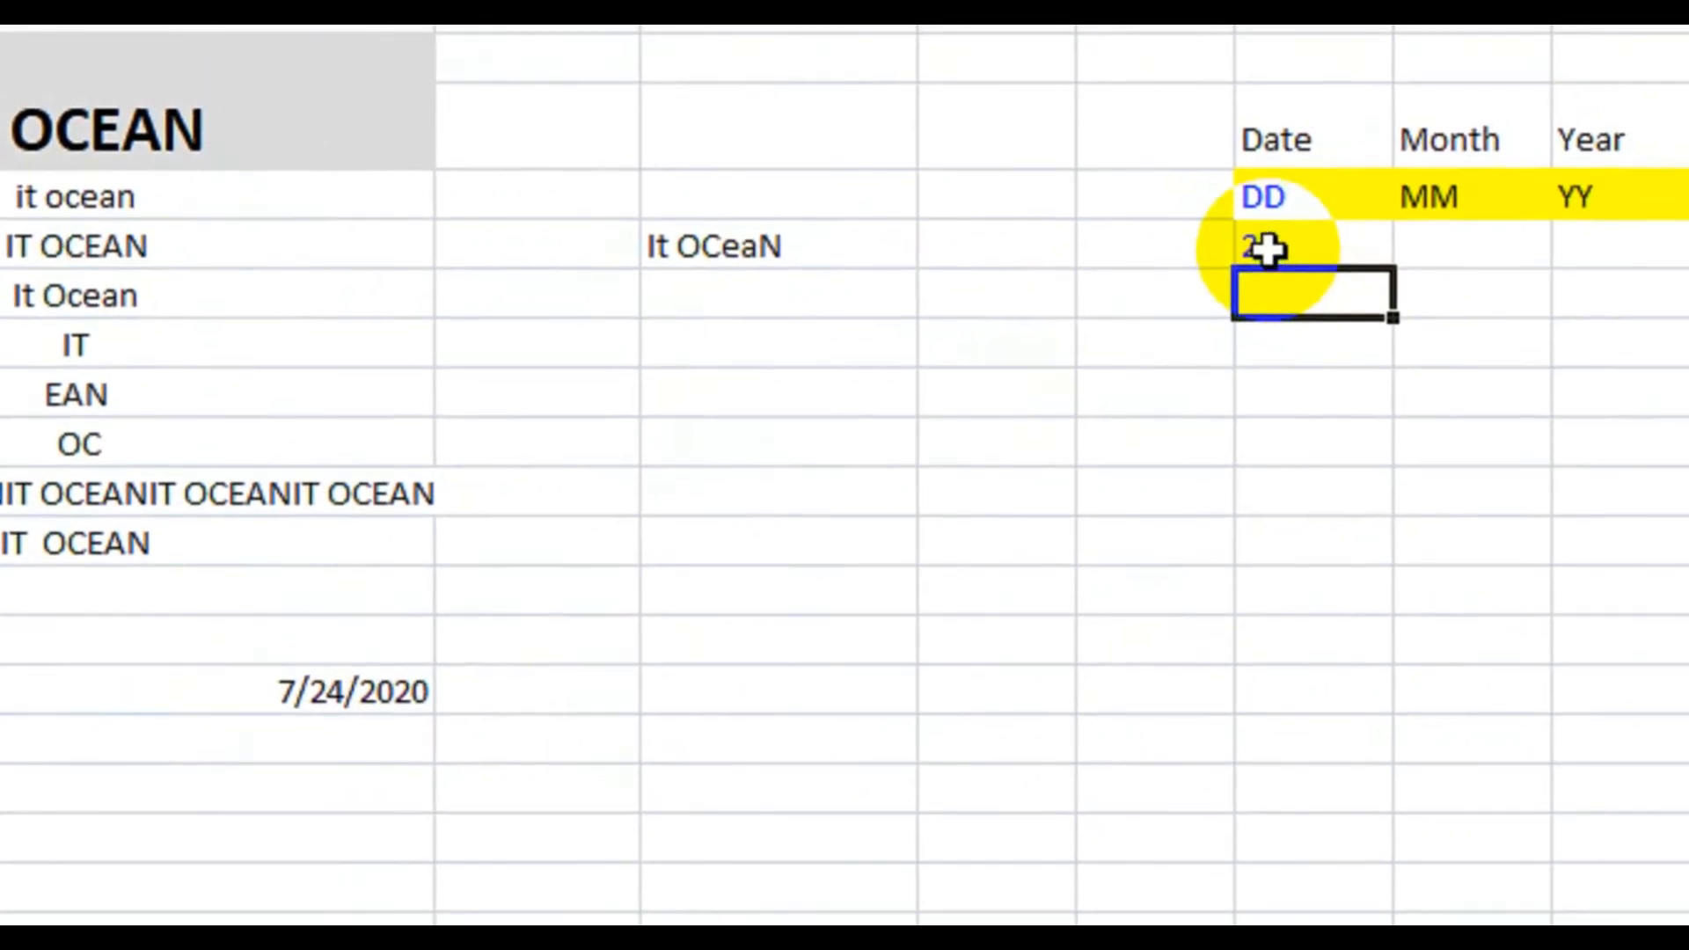
# Step: Enter the formula =TEXT(G14,"mm") in cell M5, below the Month heading and its MM code
pyautogui.click(1244, 279)
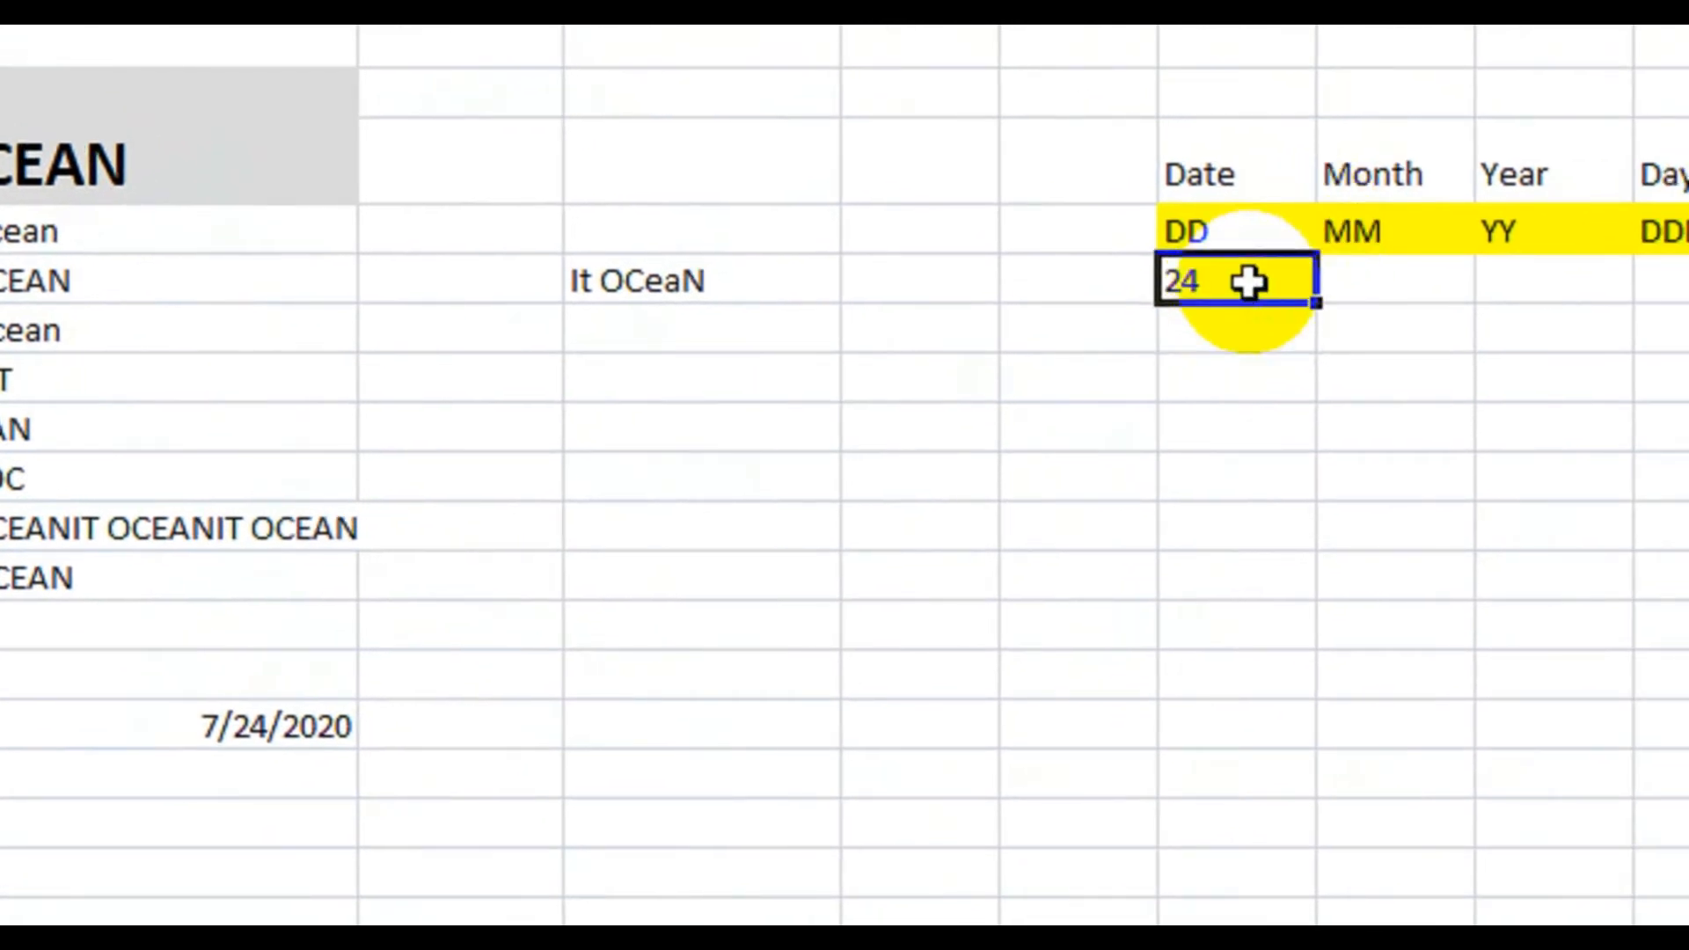
pyautogui.click(1298, 279)
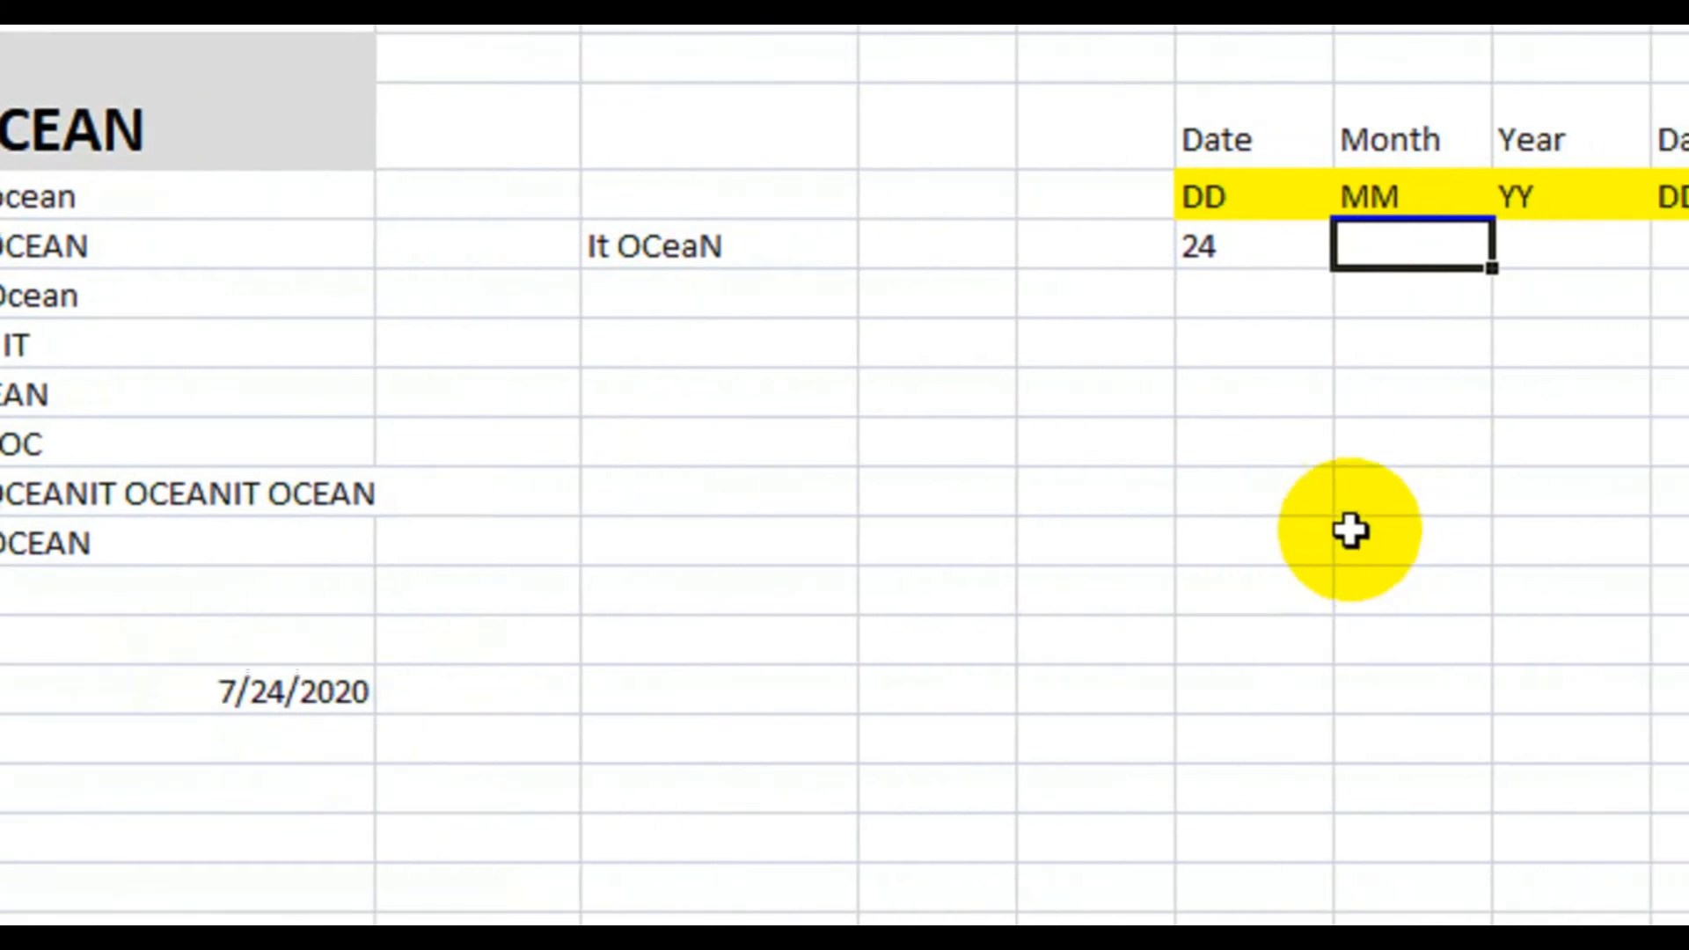
pyautogui.doubleClick(1434, 249)
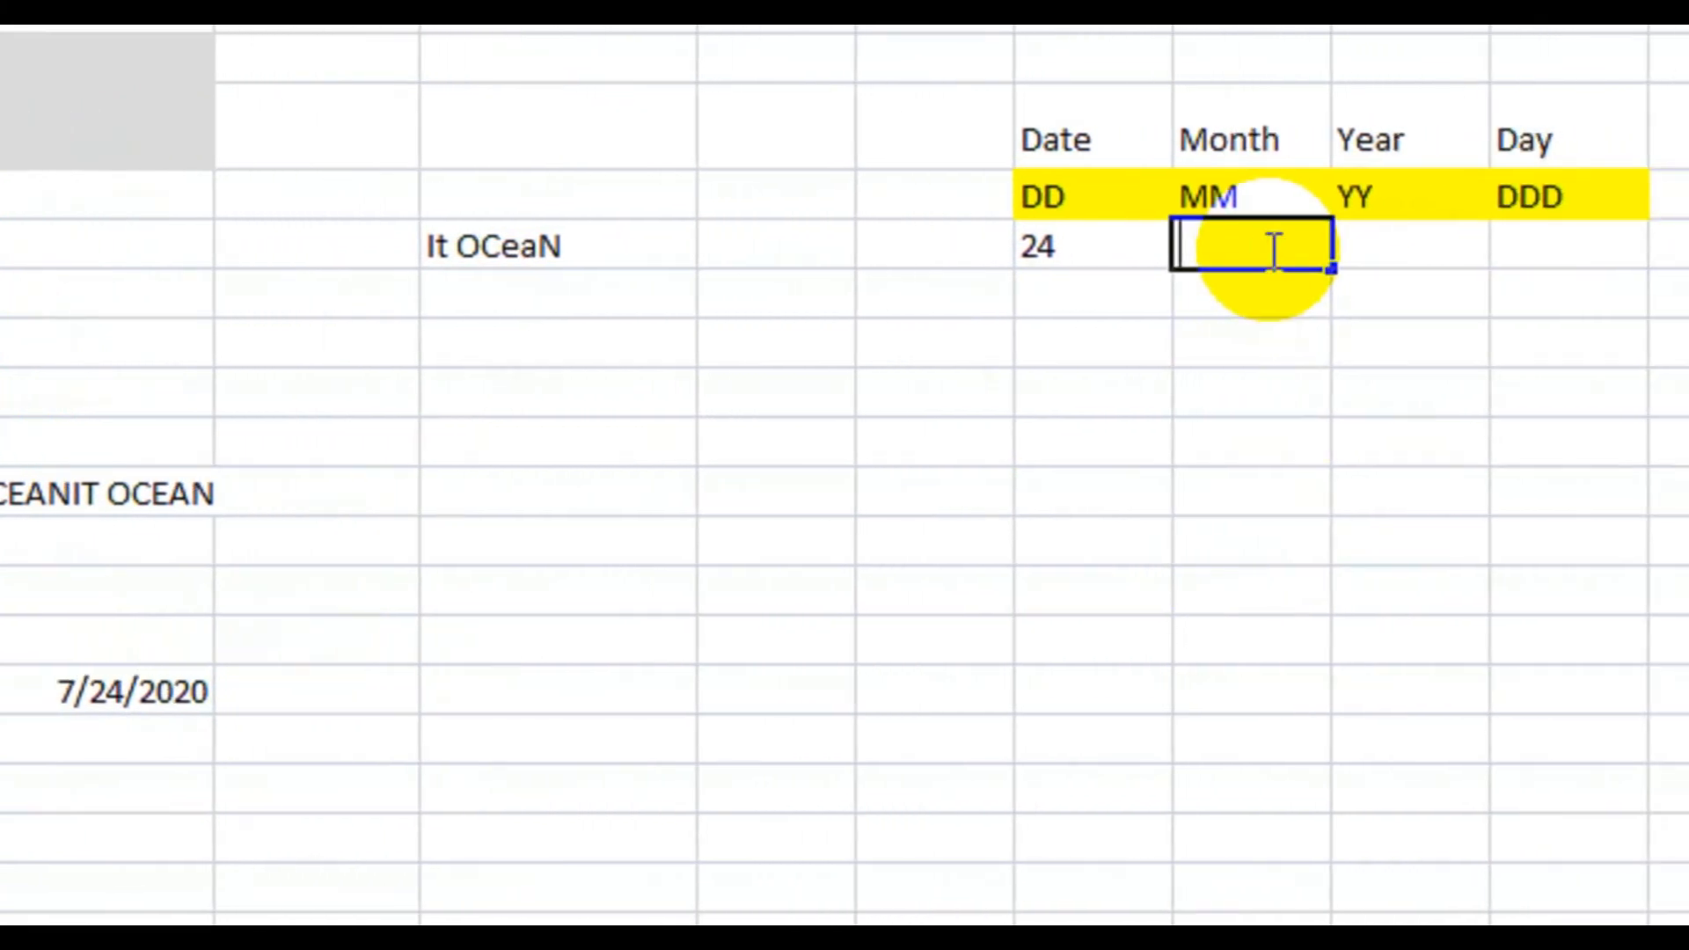
pyautogui.write('=text')
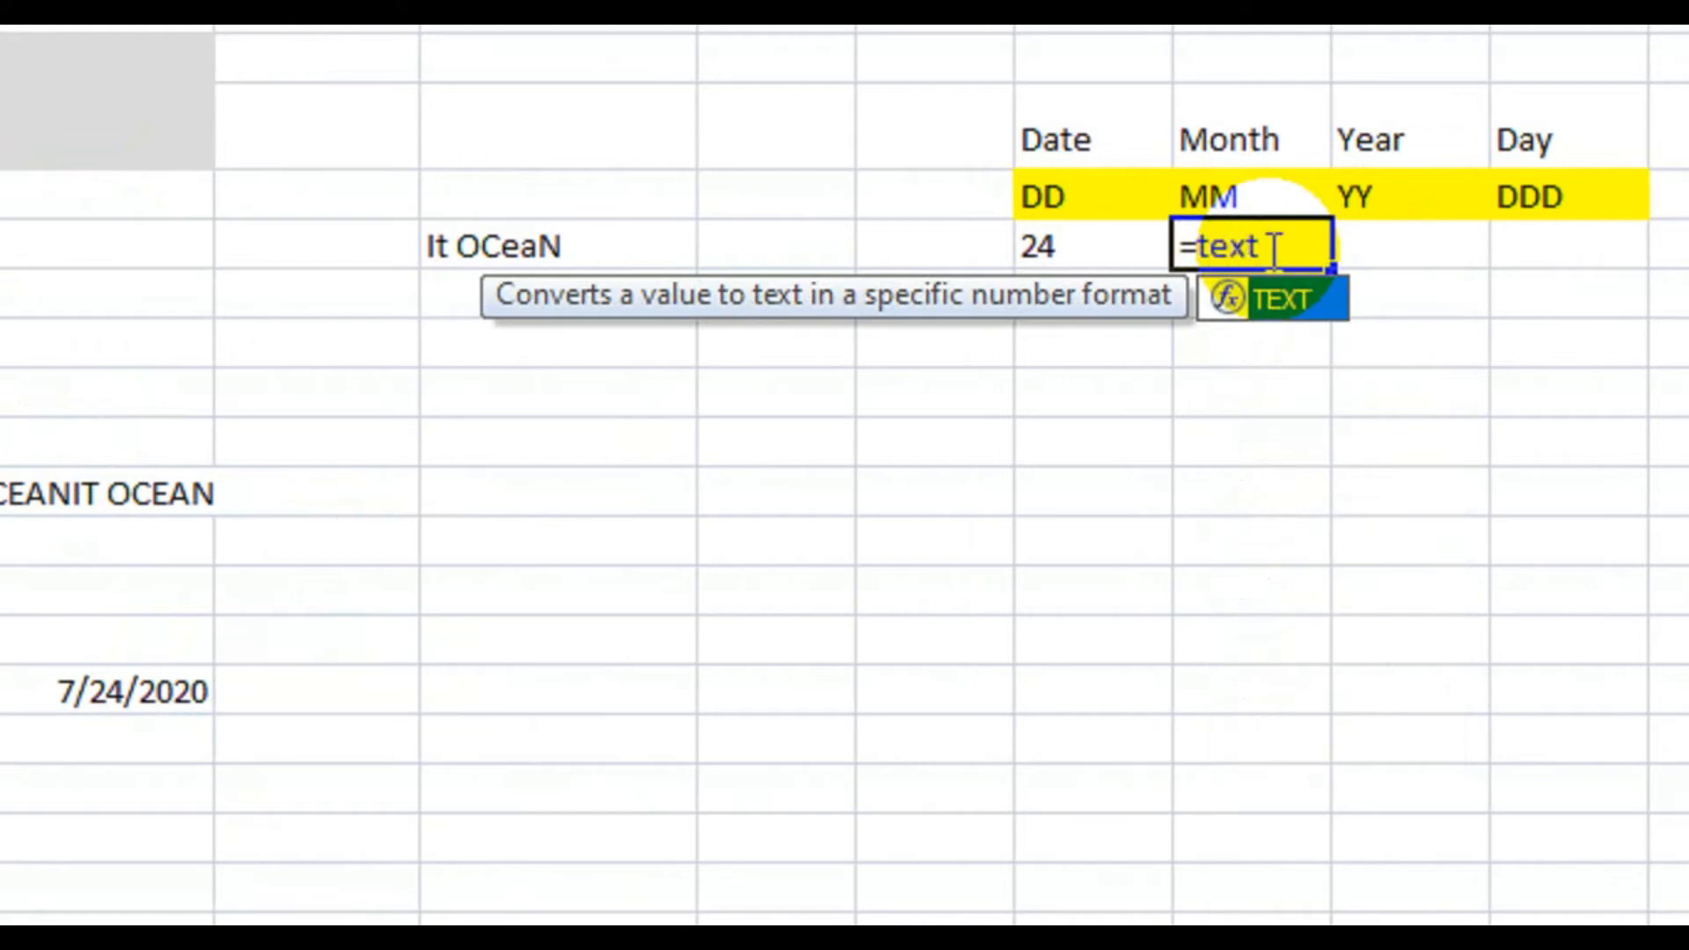
pyautogui.doubleClick(1293, 301)
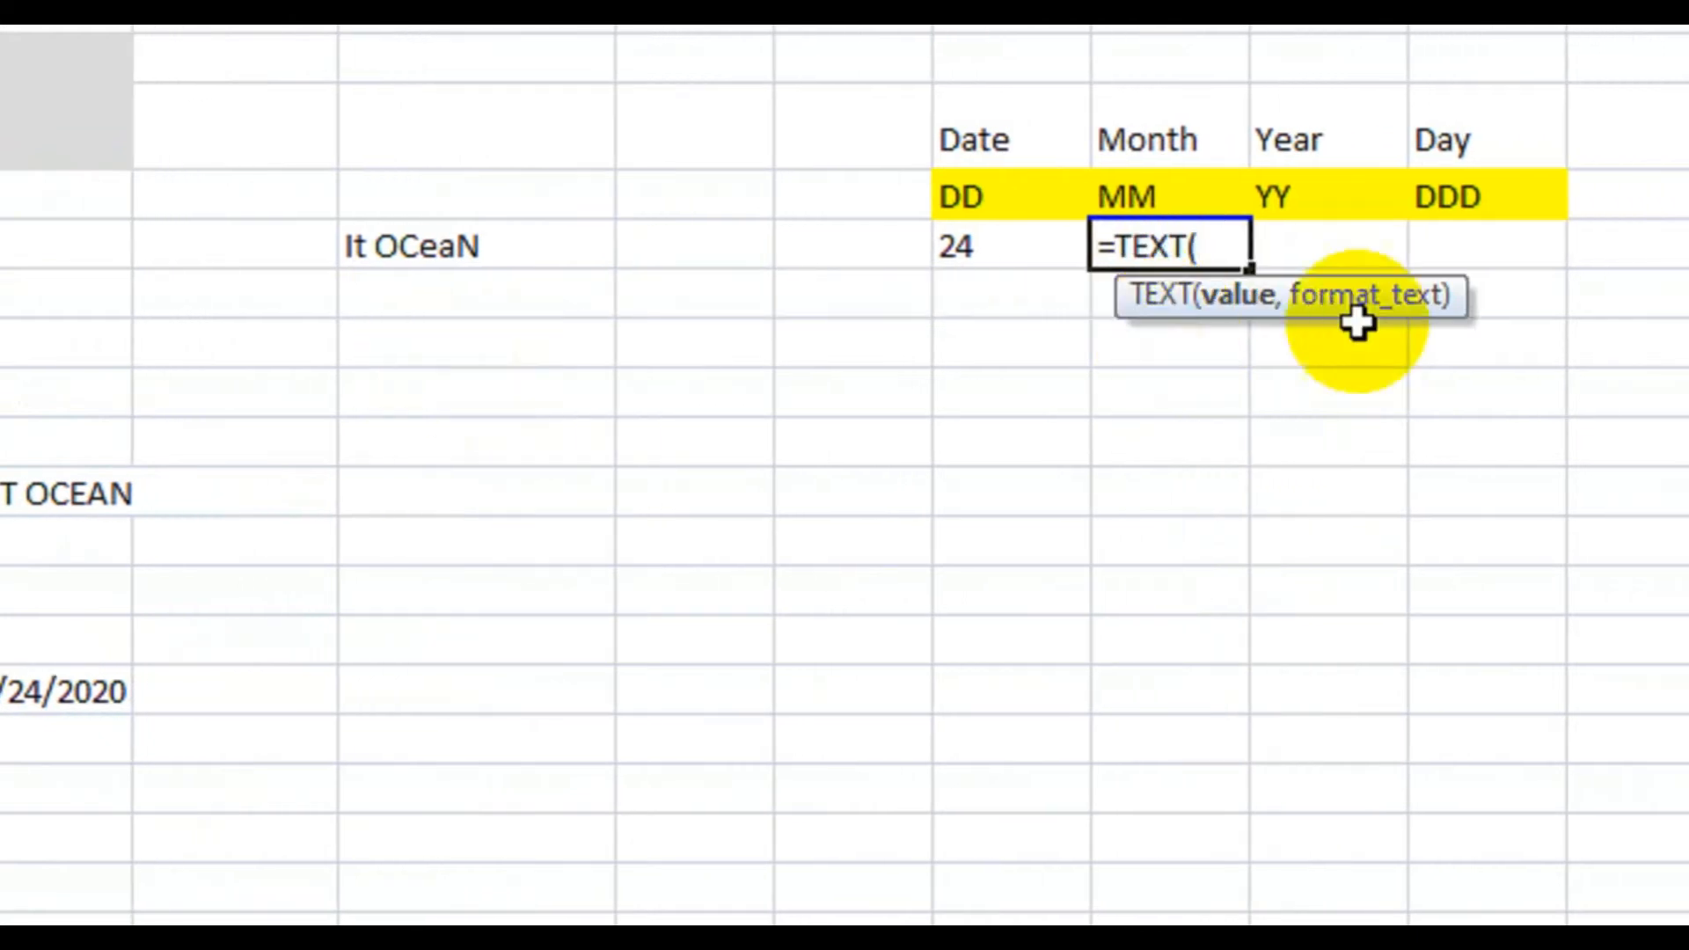
pyautogui.click(7, 691)
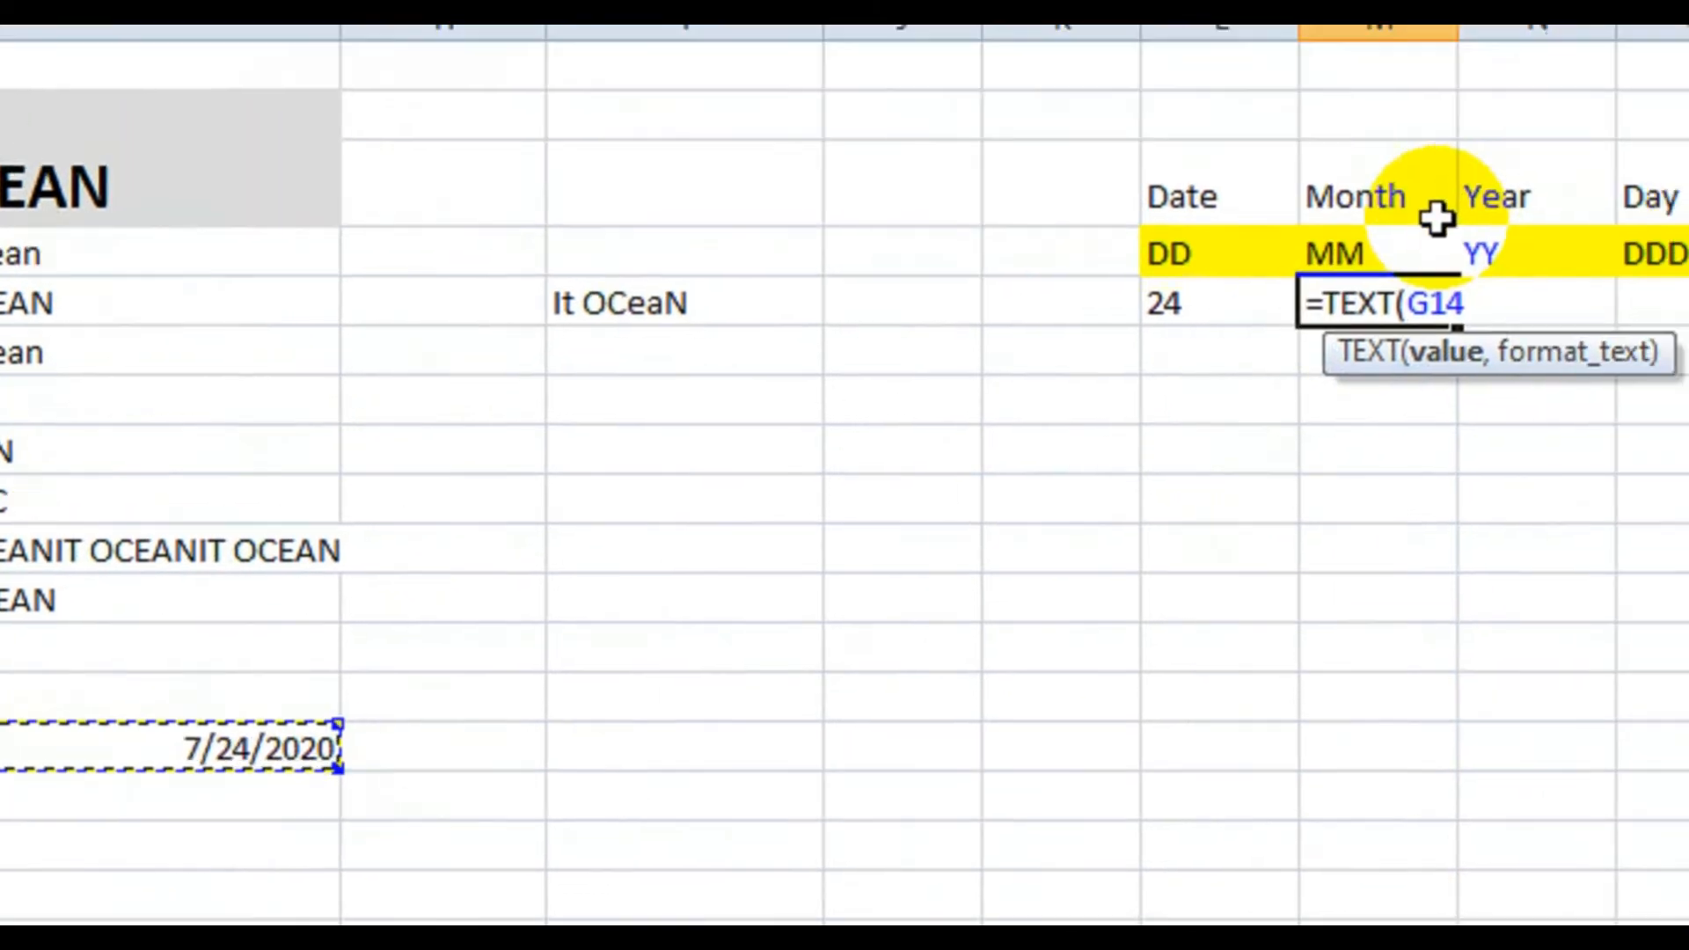
pyautogui.write(',')
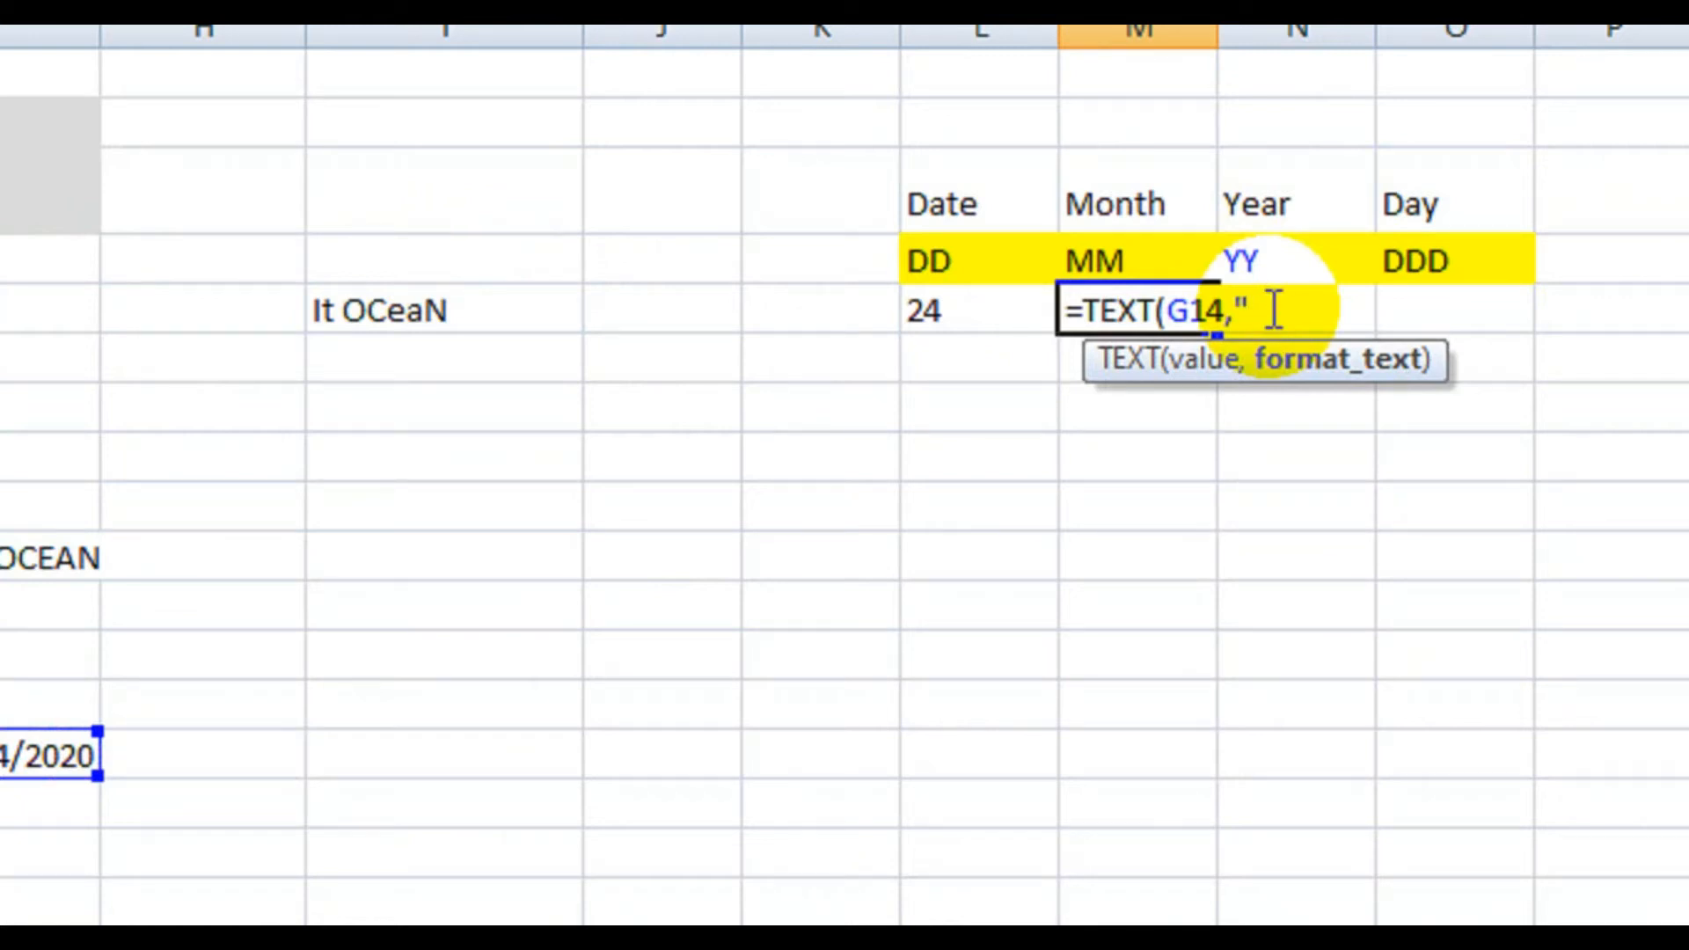
pyautogui.write('mm")')
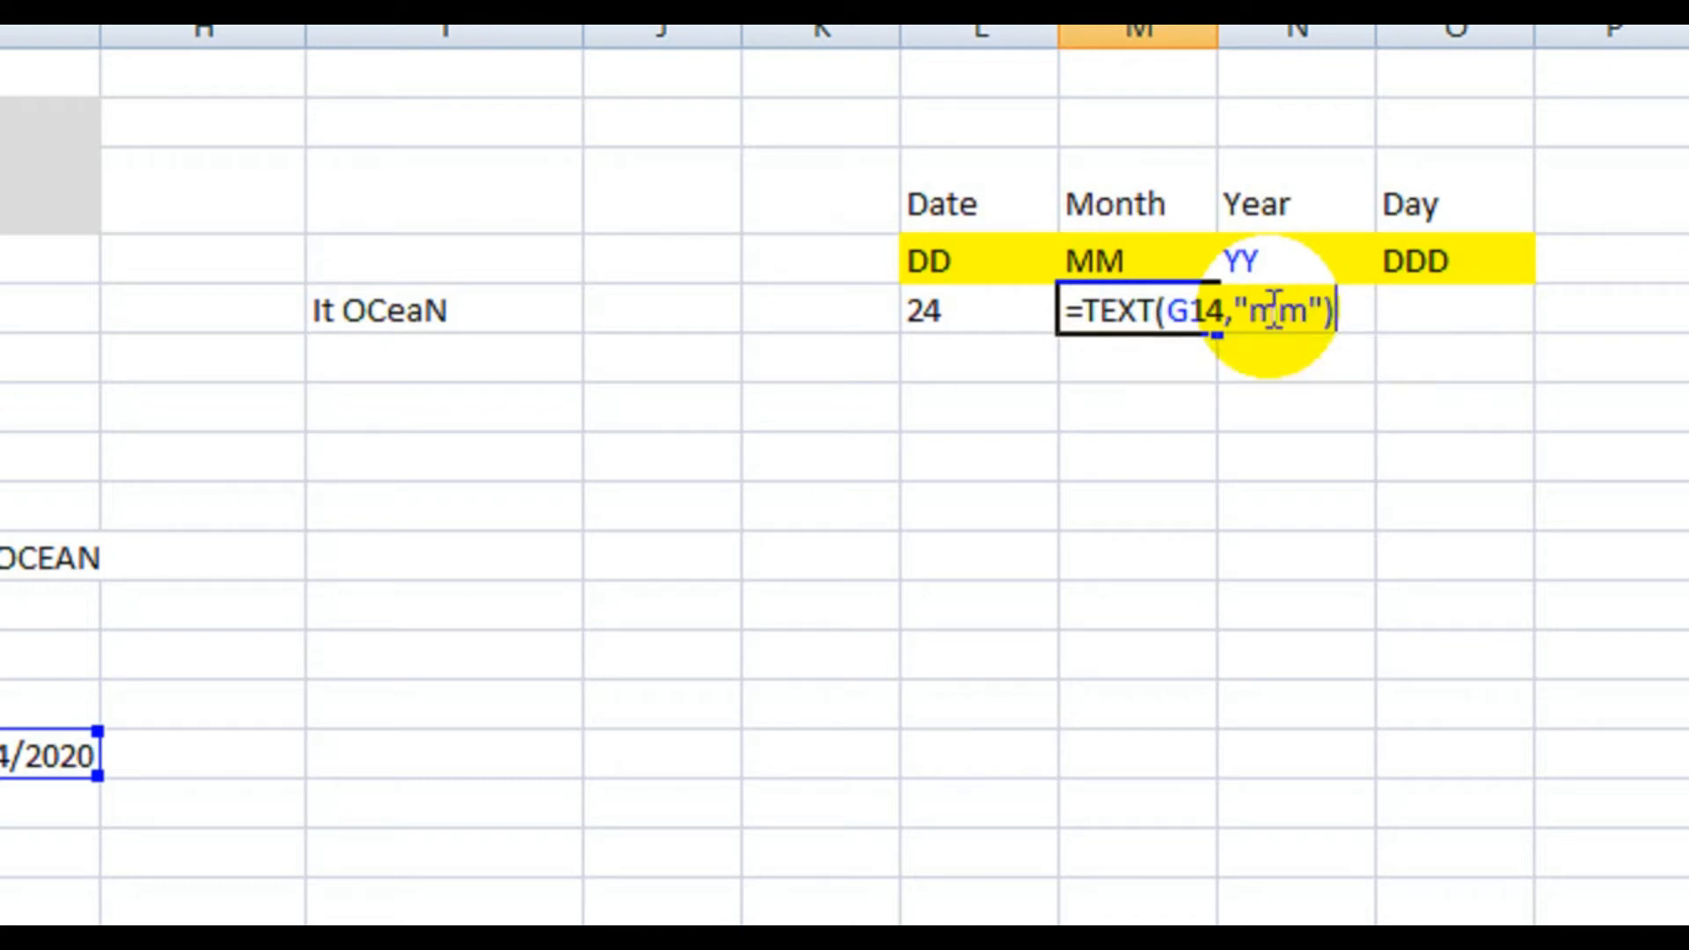
pyautogui.press('Return')
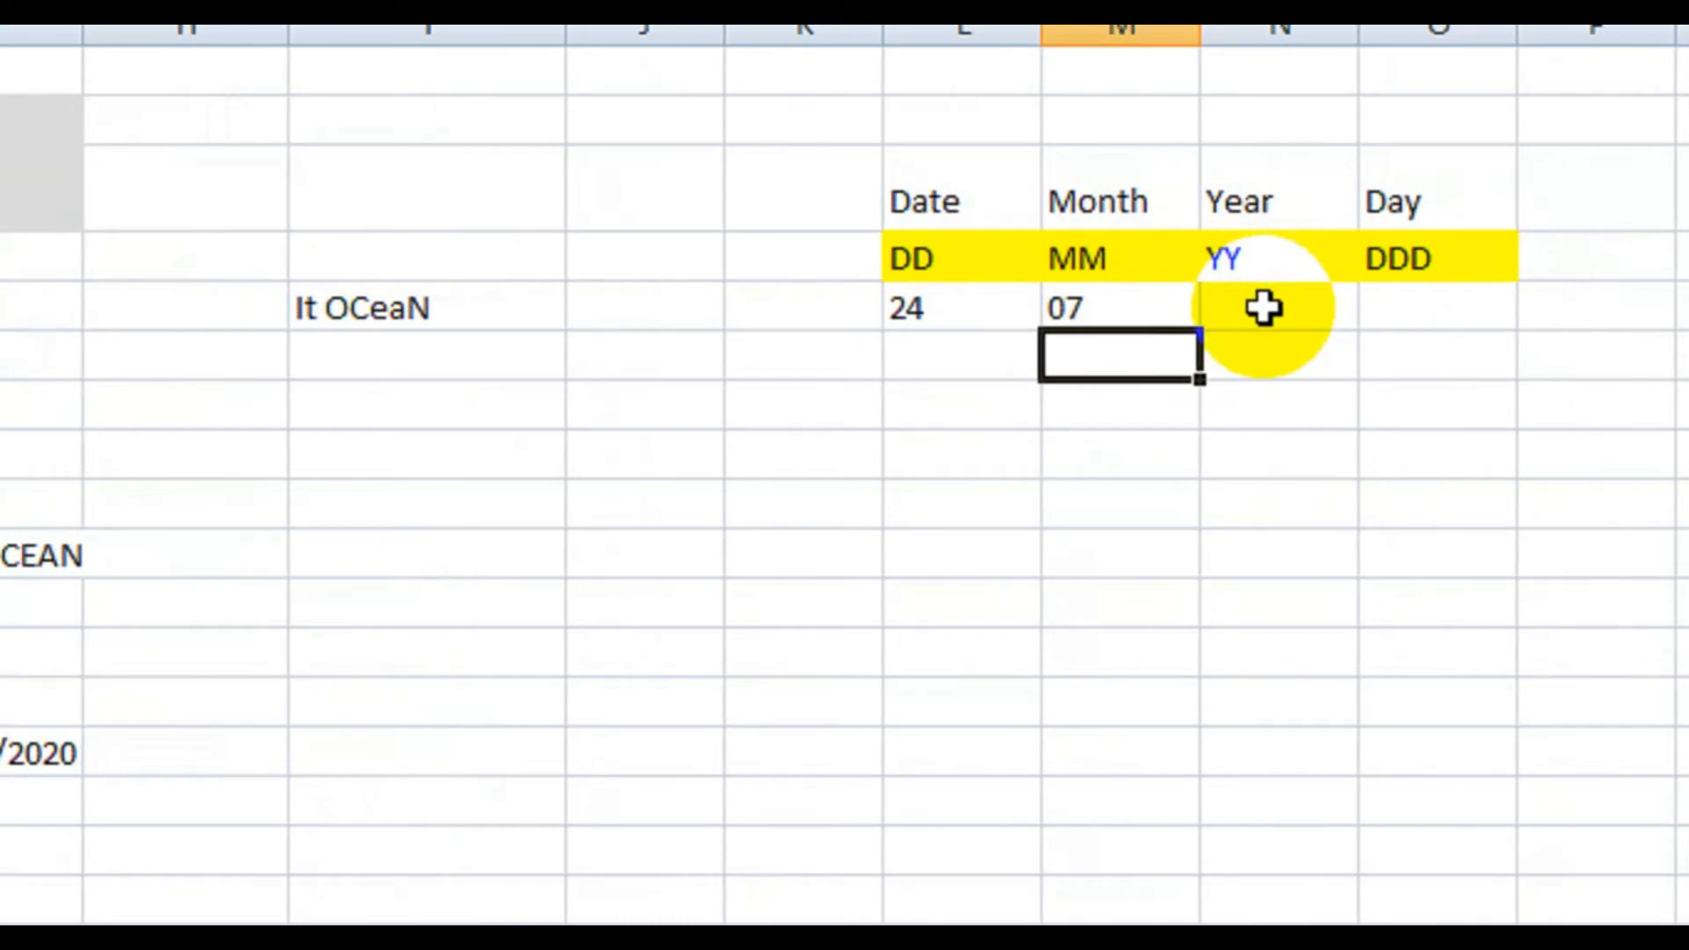
# Step: Enter the formula =TEXT(G14, "yy") in cell N5, below the Year heading and its YY code
pyautogui.doubleClick(1264, 307)
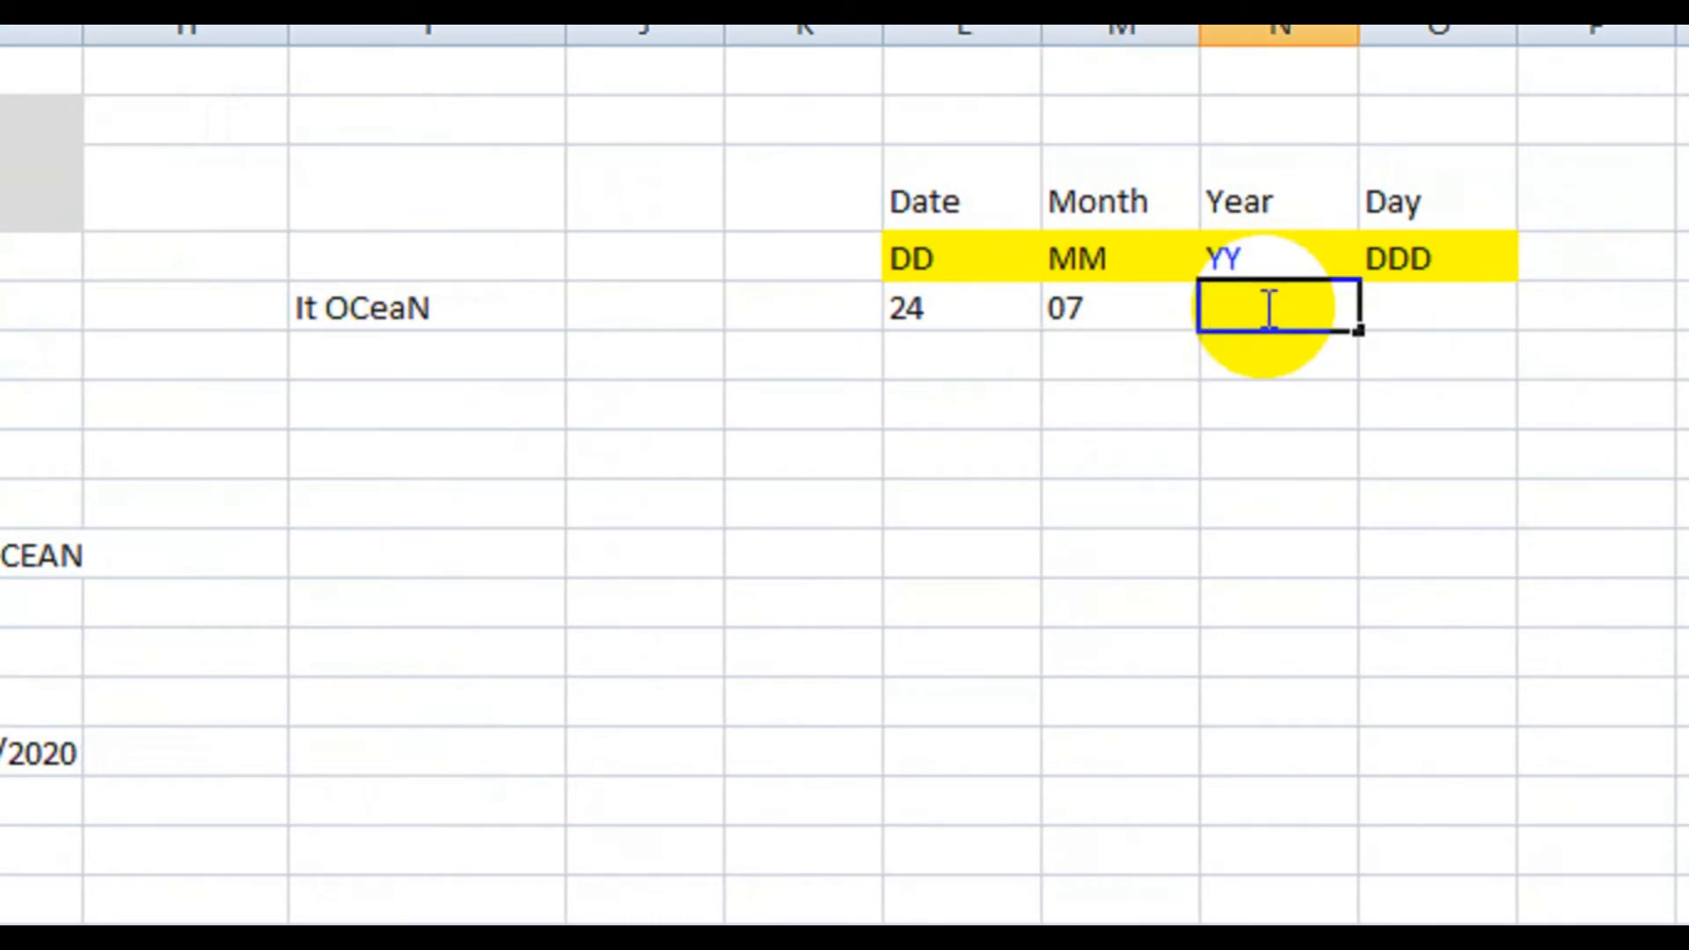
pyautogui.write('=text')
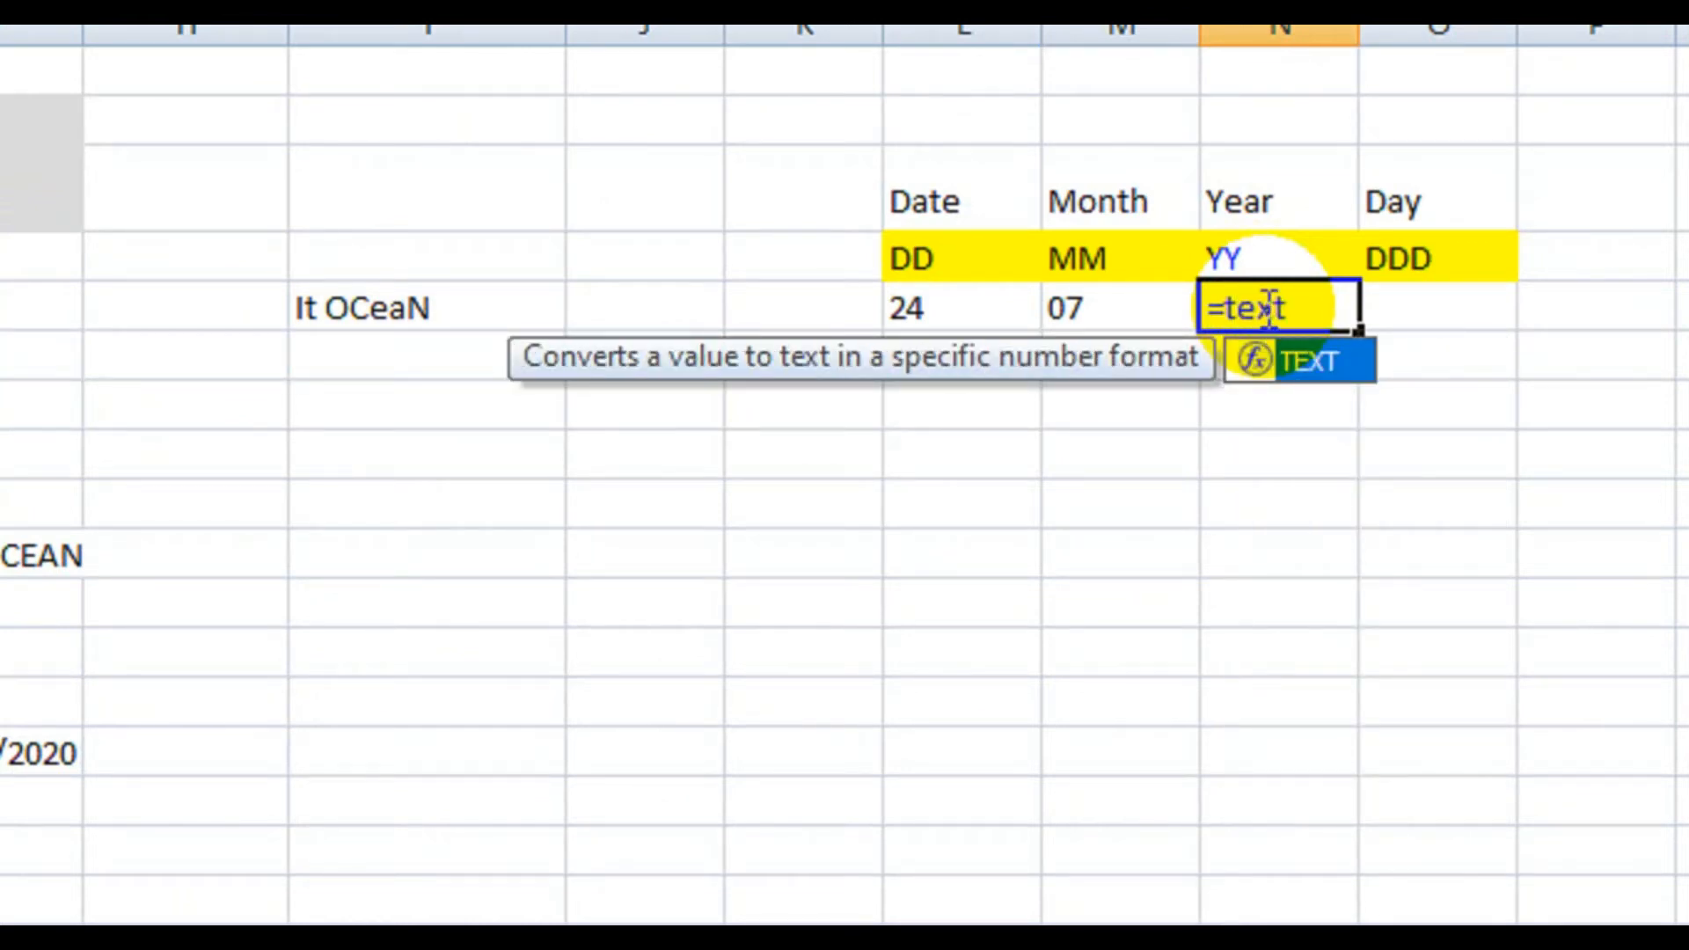
pyautogui.doubleClick(1326, 361)
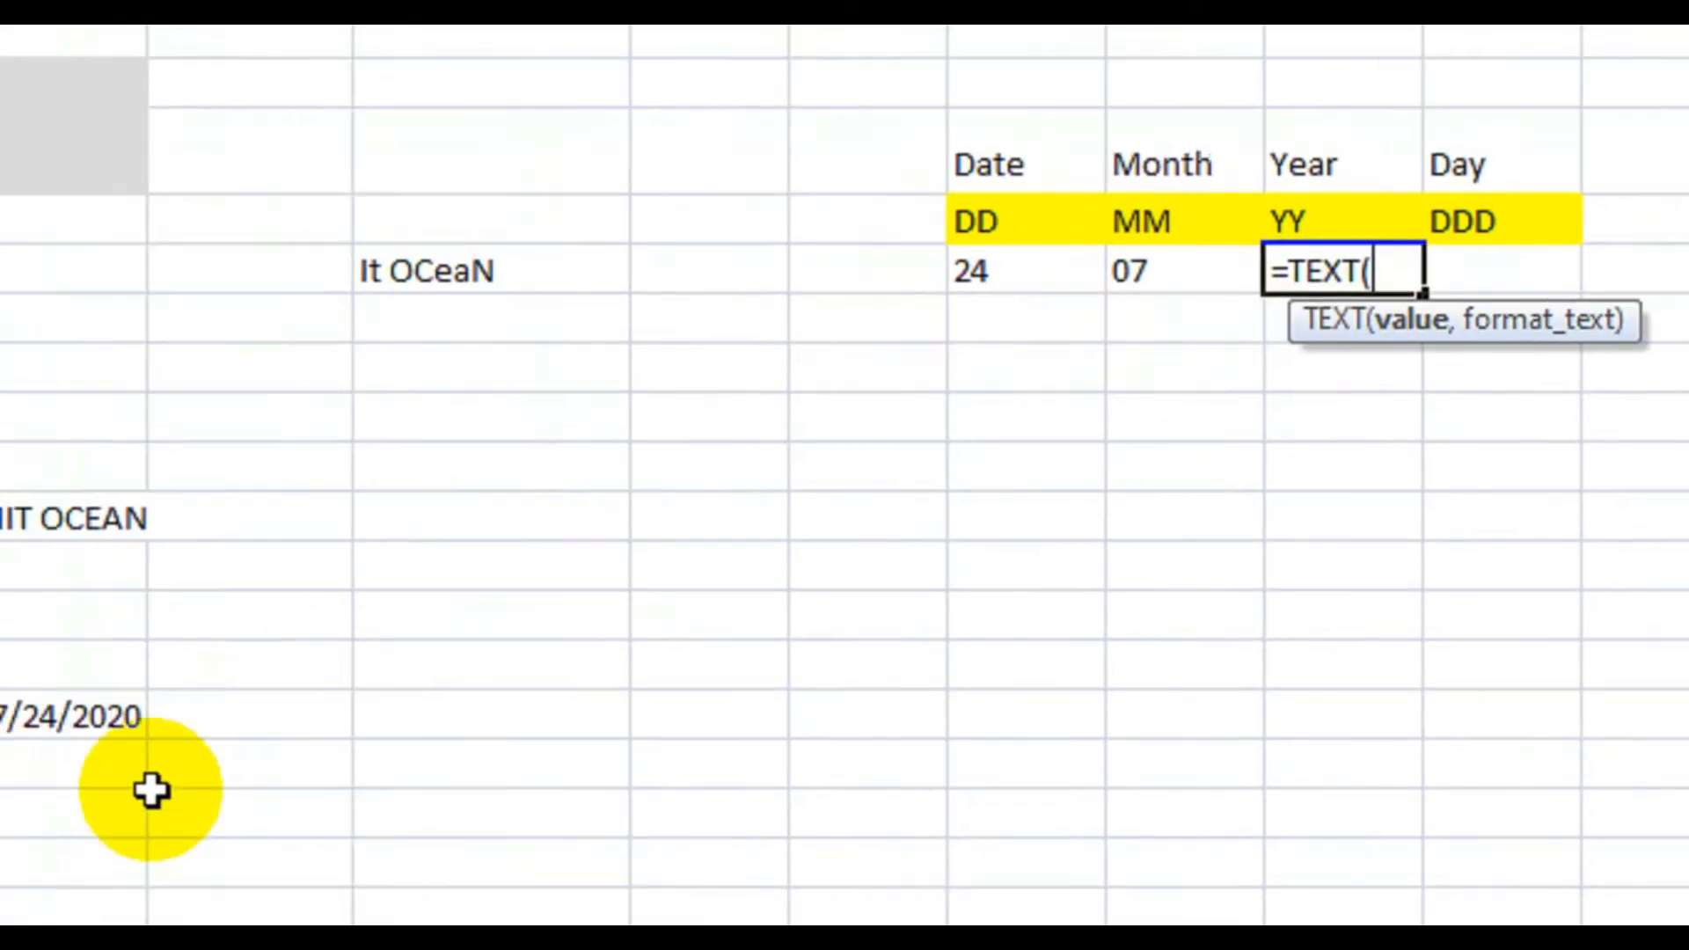
pyautogui.click(13, 753)
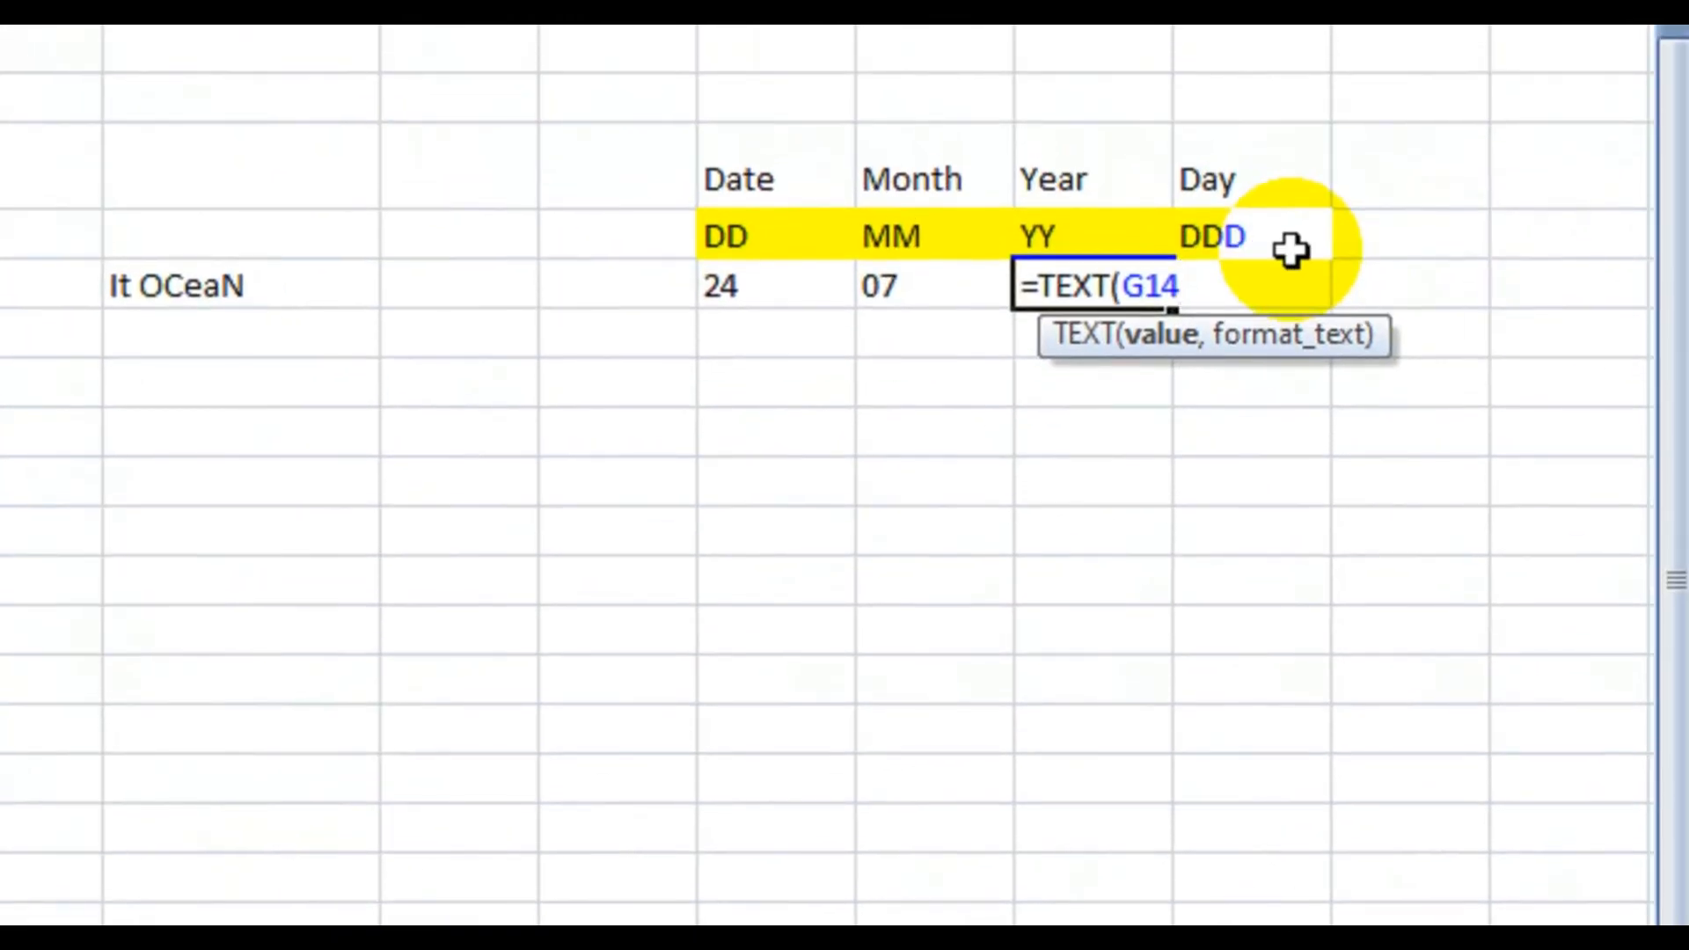
pyautogui.write(',')
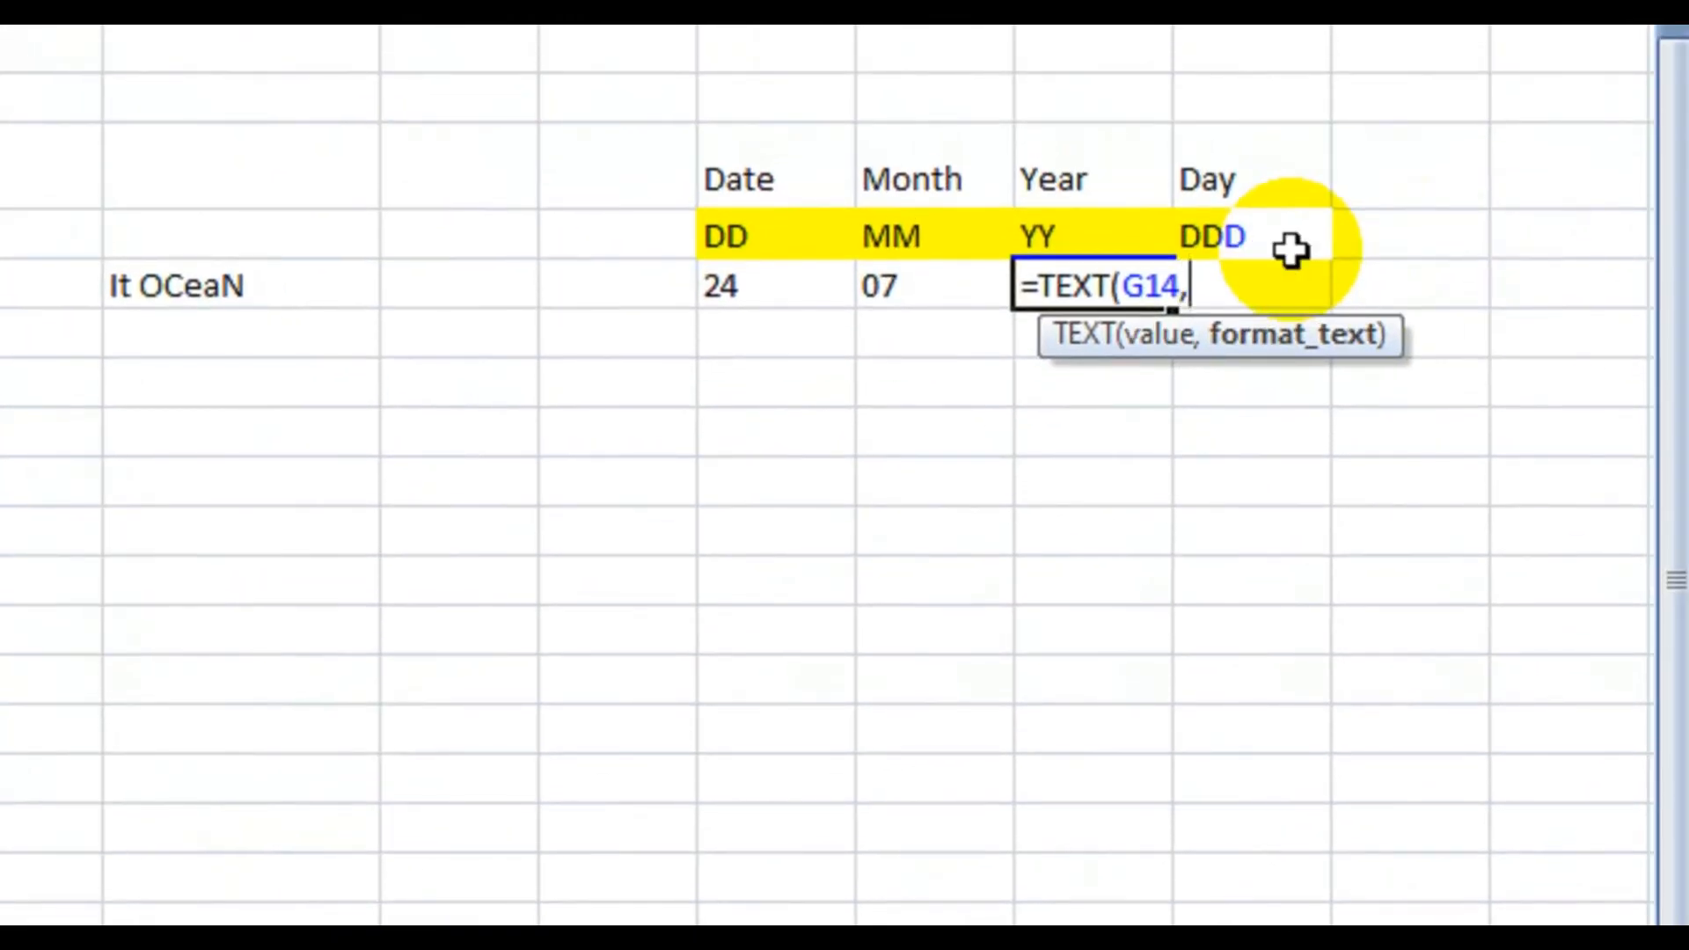
pyautogui.write(' "')
pyautogui.write('yy"')
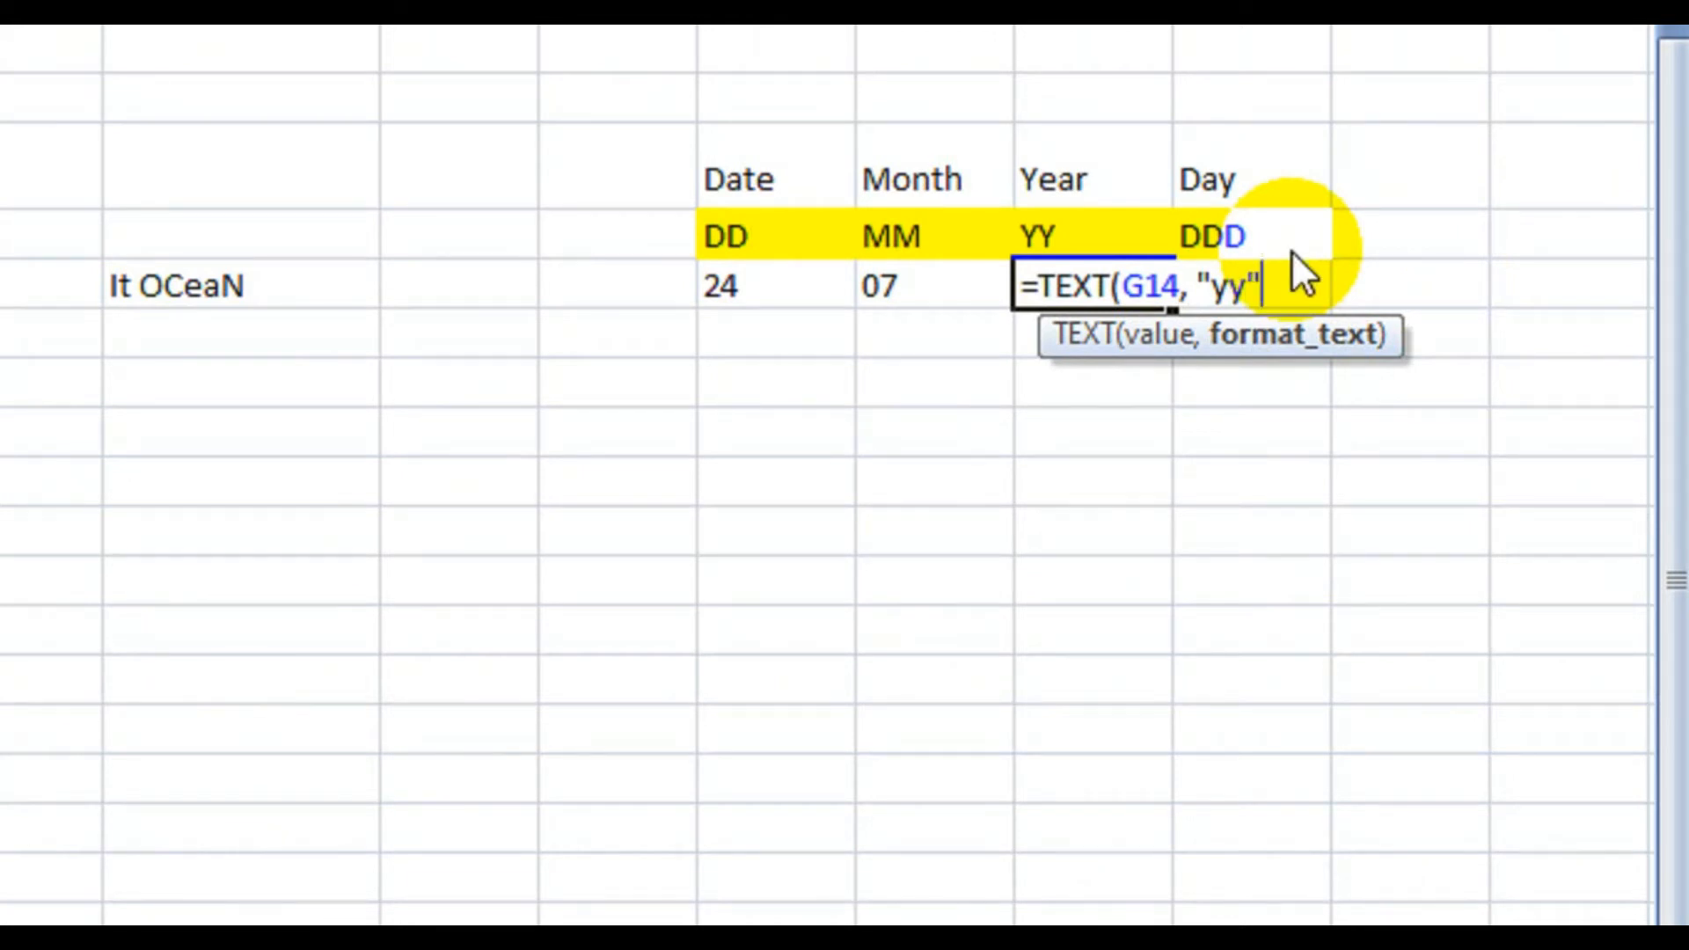
pyautogui.write(')')
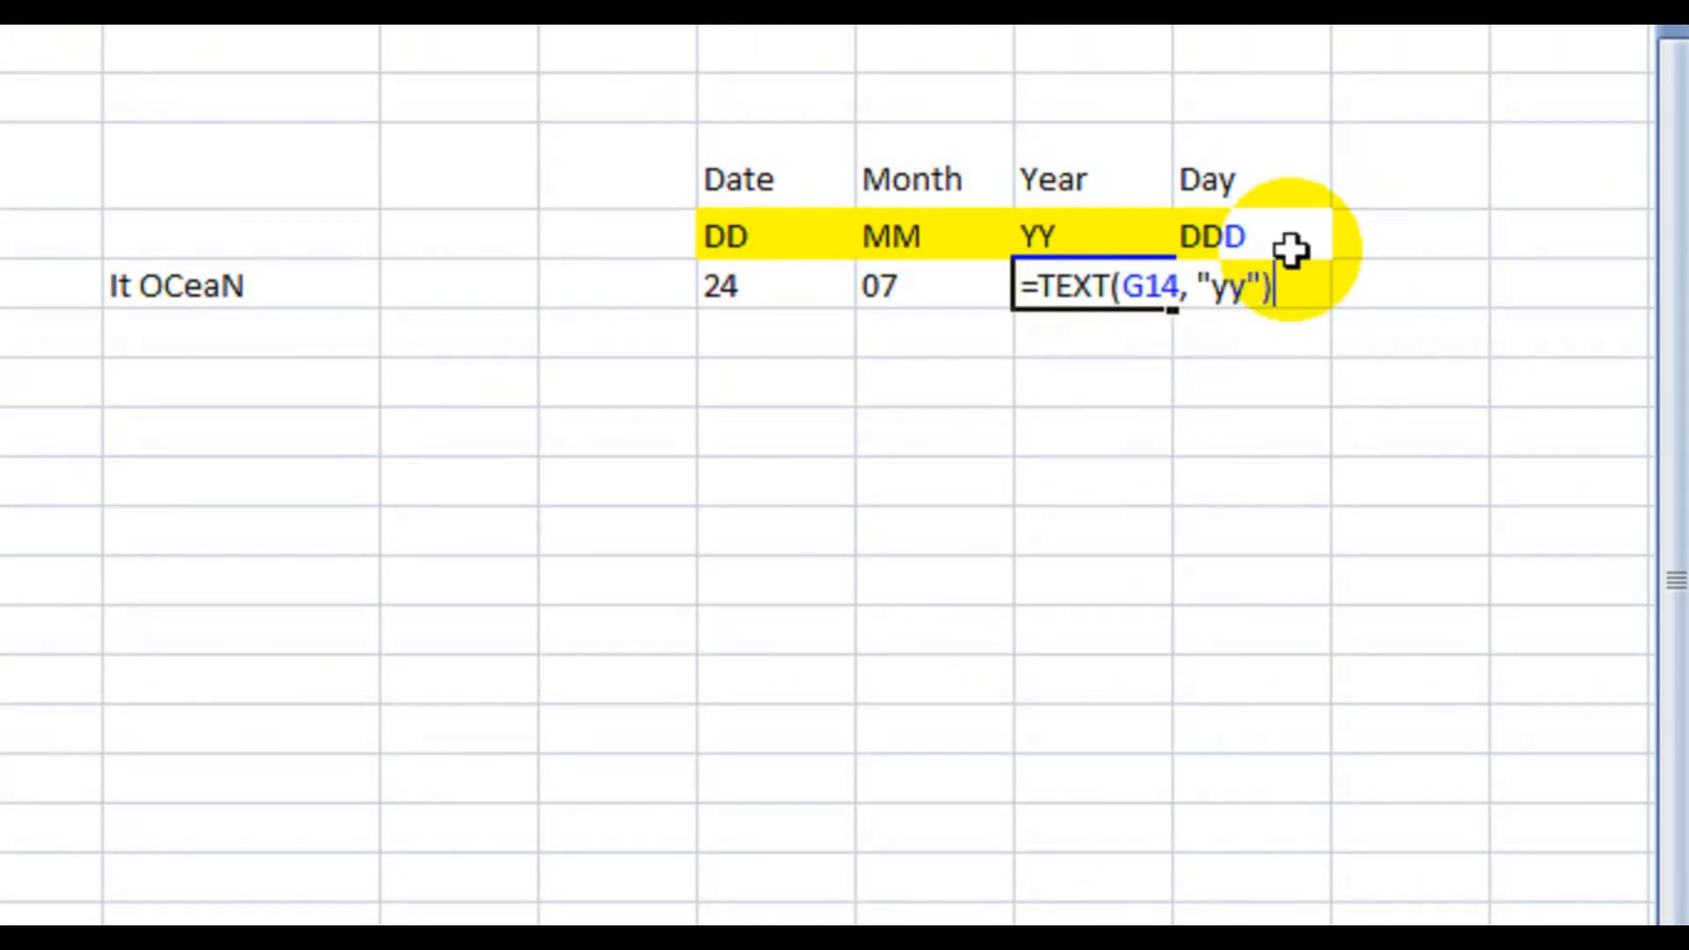
pyautogui.press('Return')
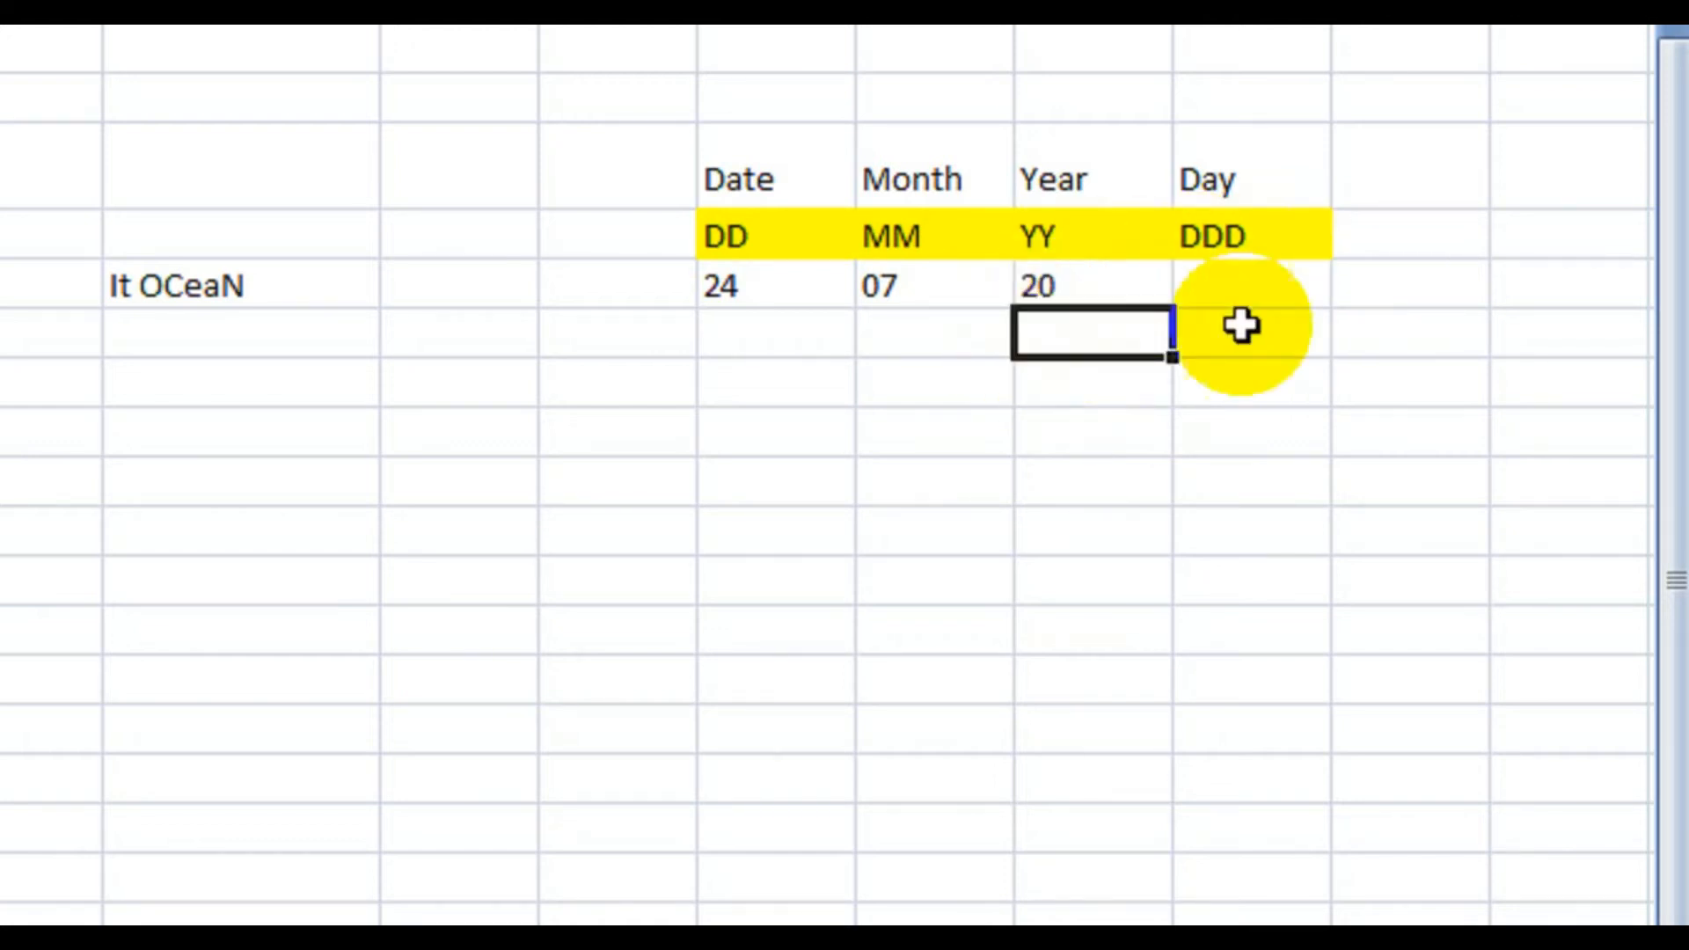
# Step: Enter the formula =TEXT(G14,"ddd") in cell O5, below the Day heading and its DDD code
pyautogui.click(1237, 287)
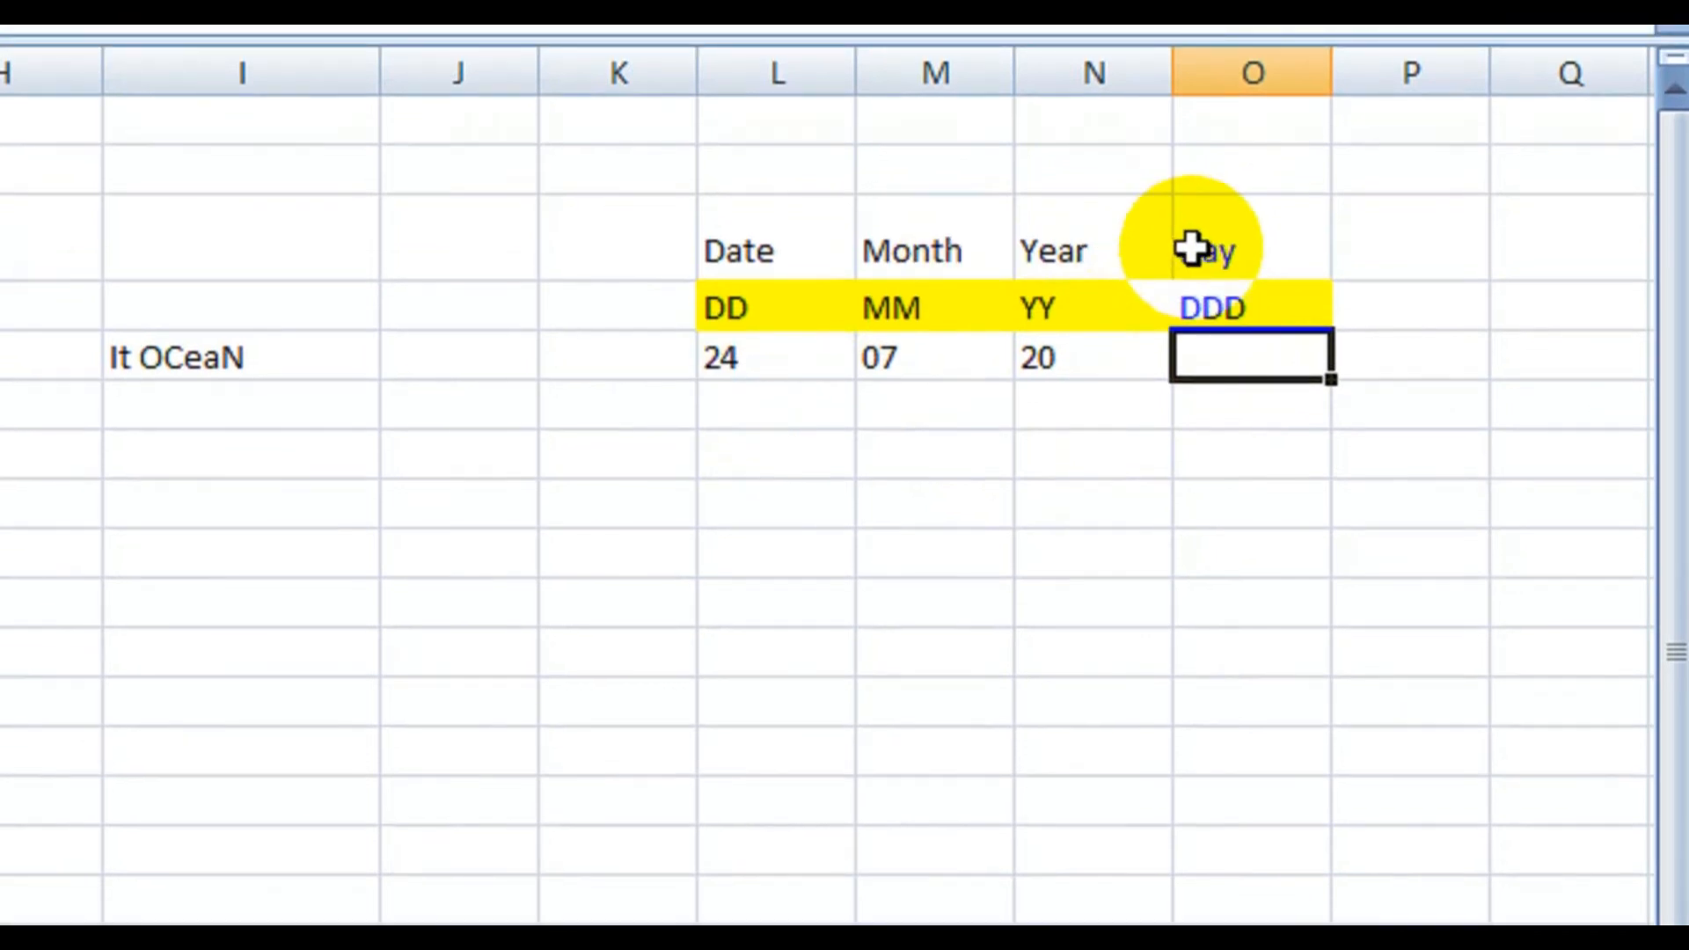
pyautogui.moveTo(1223, 282); pyautogui.dragTo(1224, 331)
pyautogui.click(1223, 352)
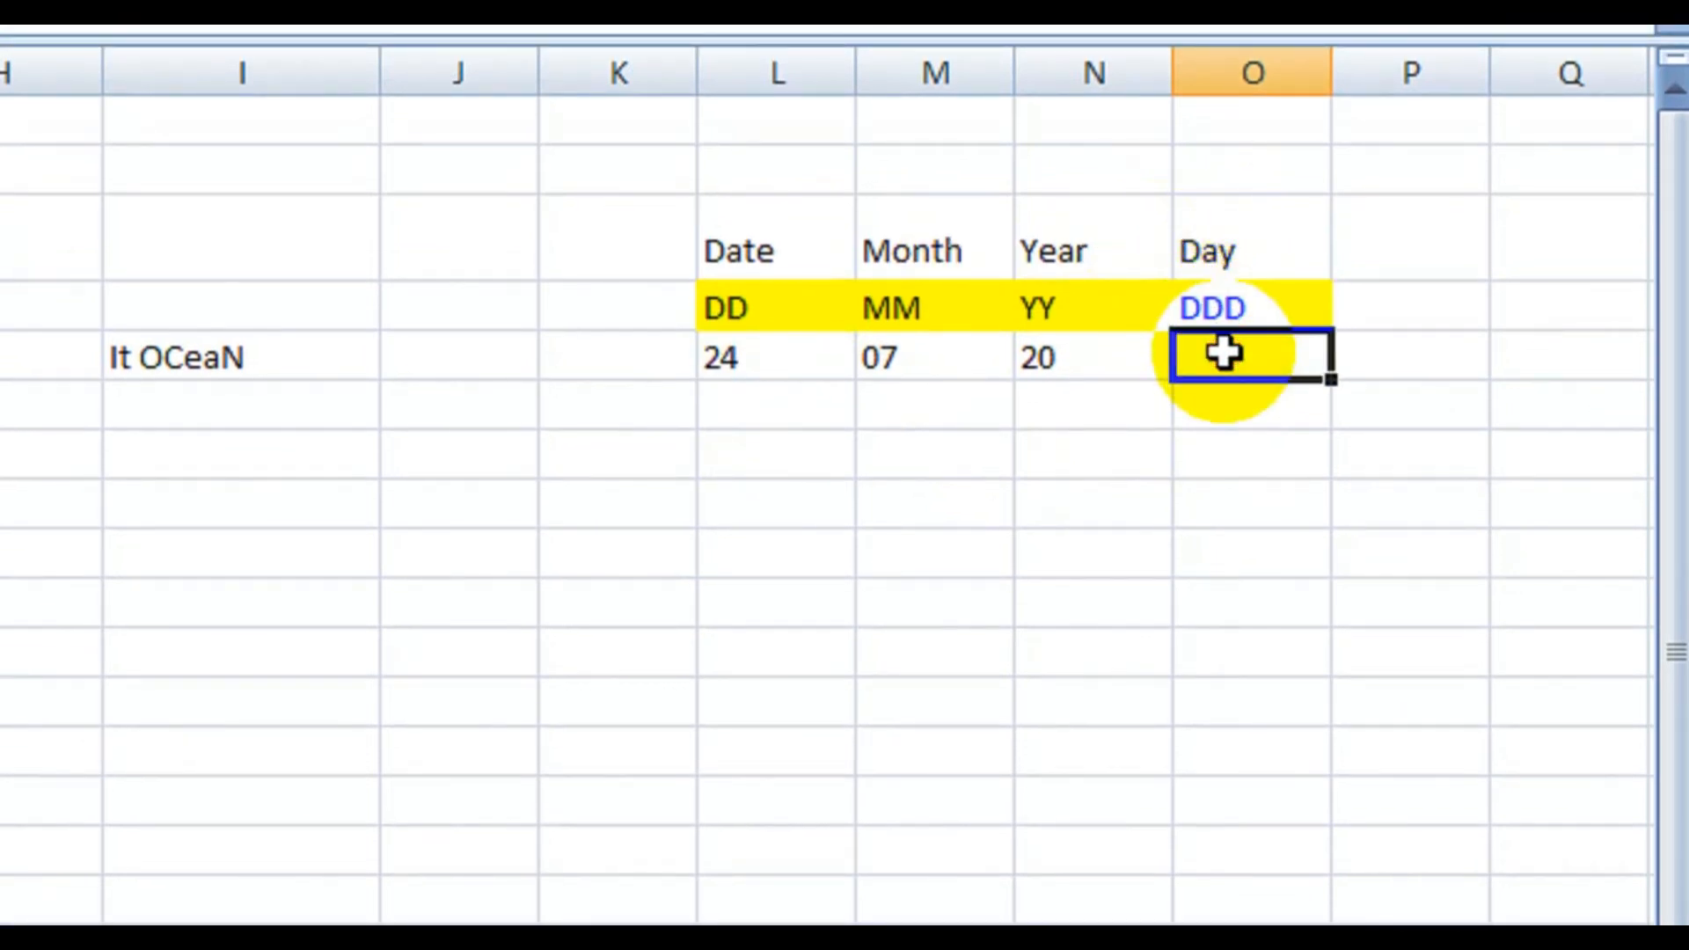
pyautogui.write('=')
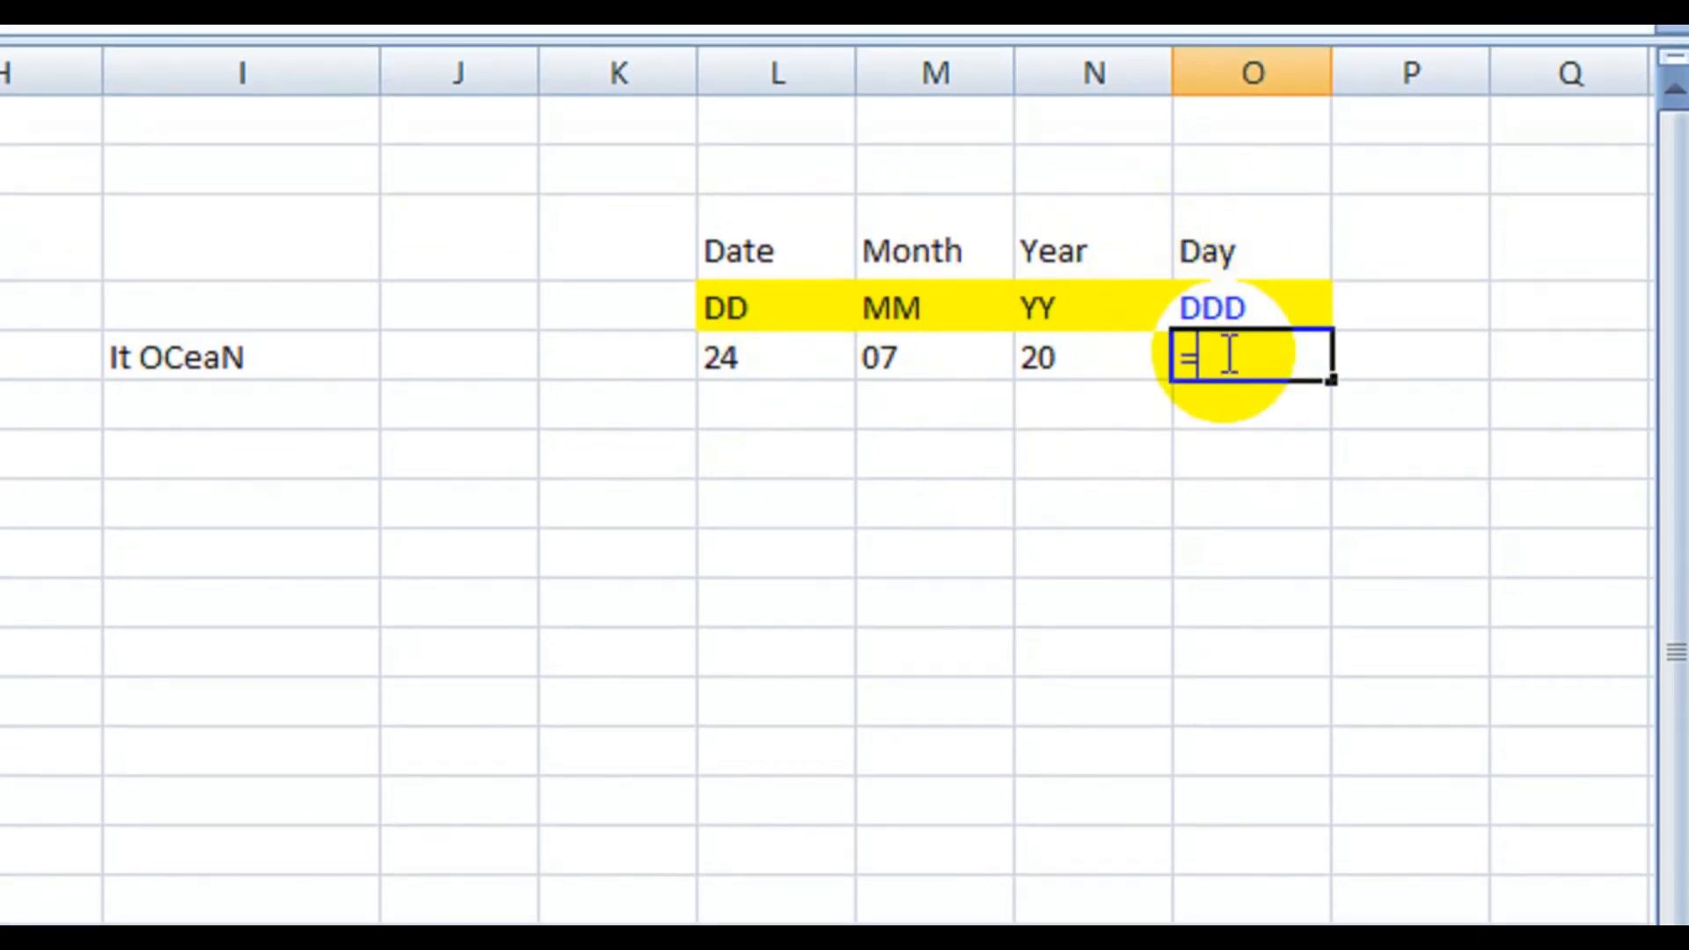
pyautogui.write('text')
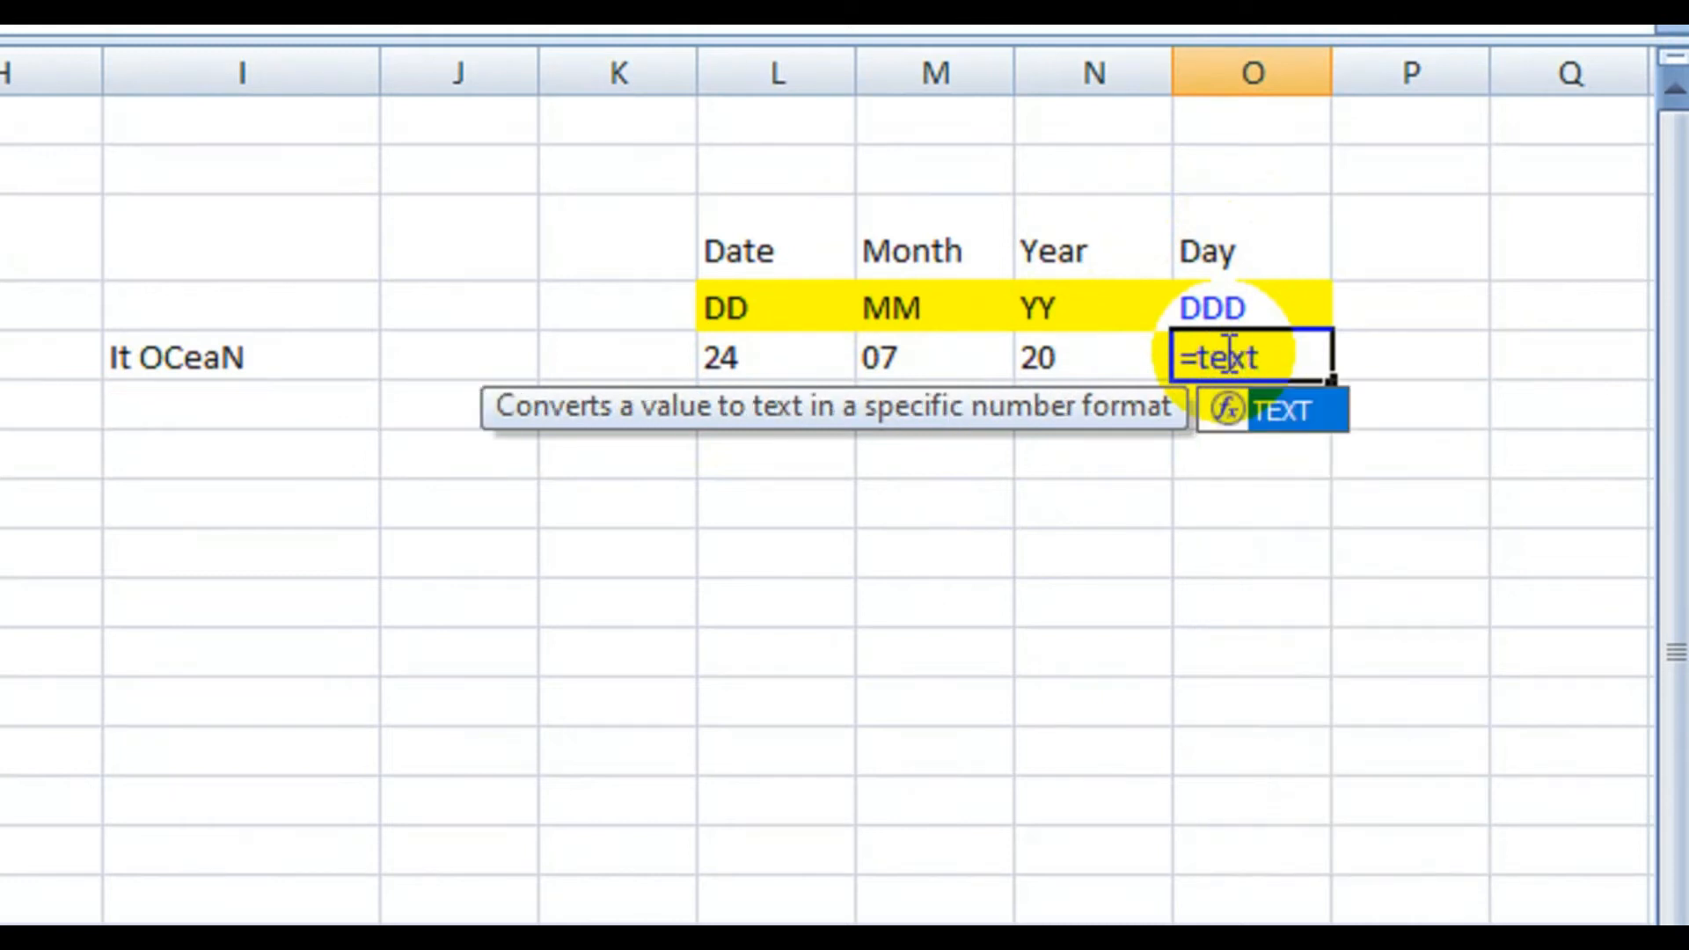
pyautogui.doubleClick(1304, 409)
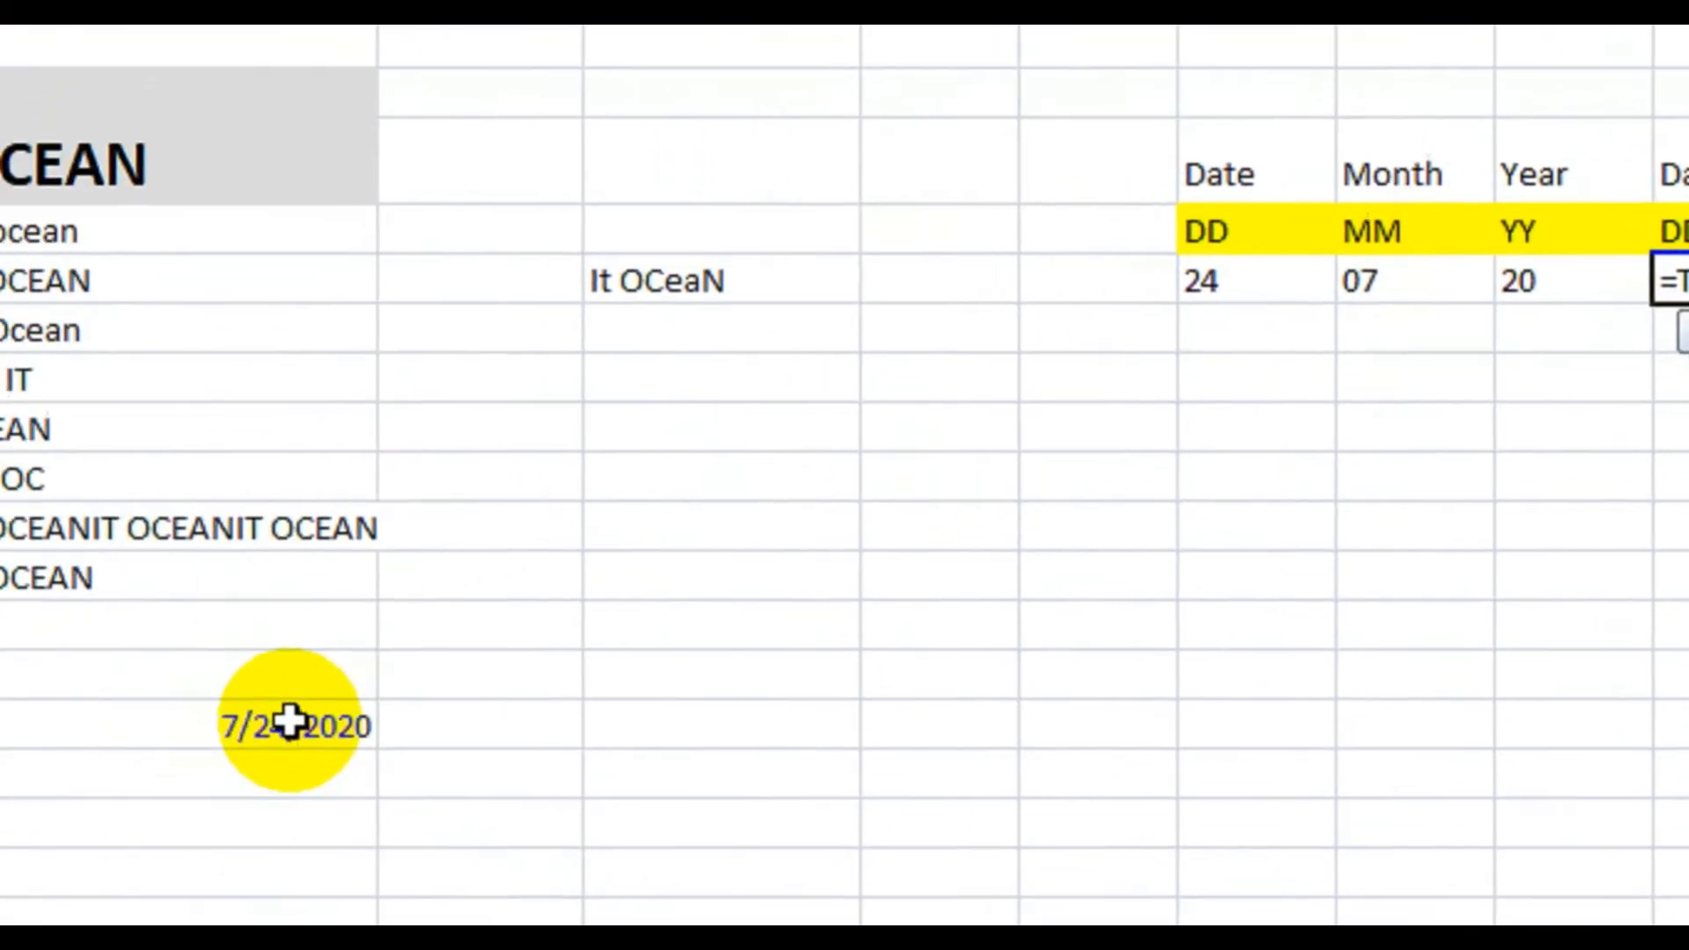
pyautogui.click(290, 721)
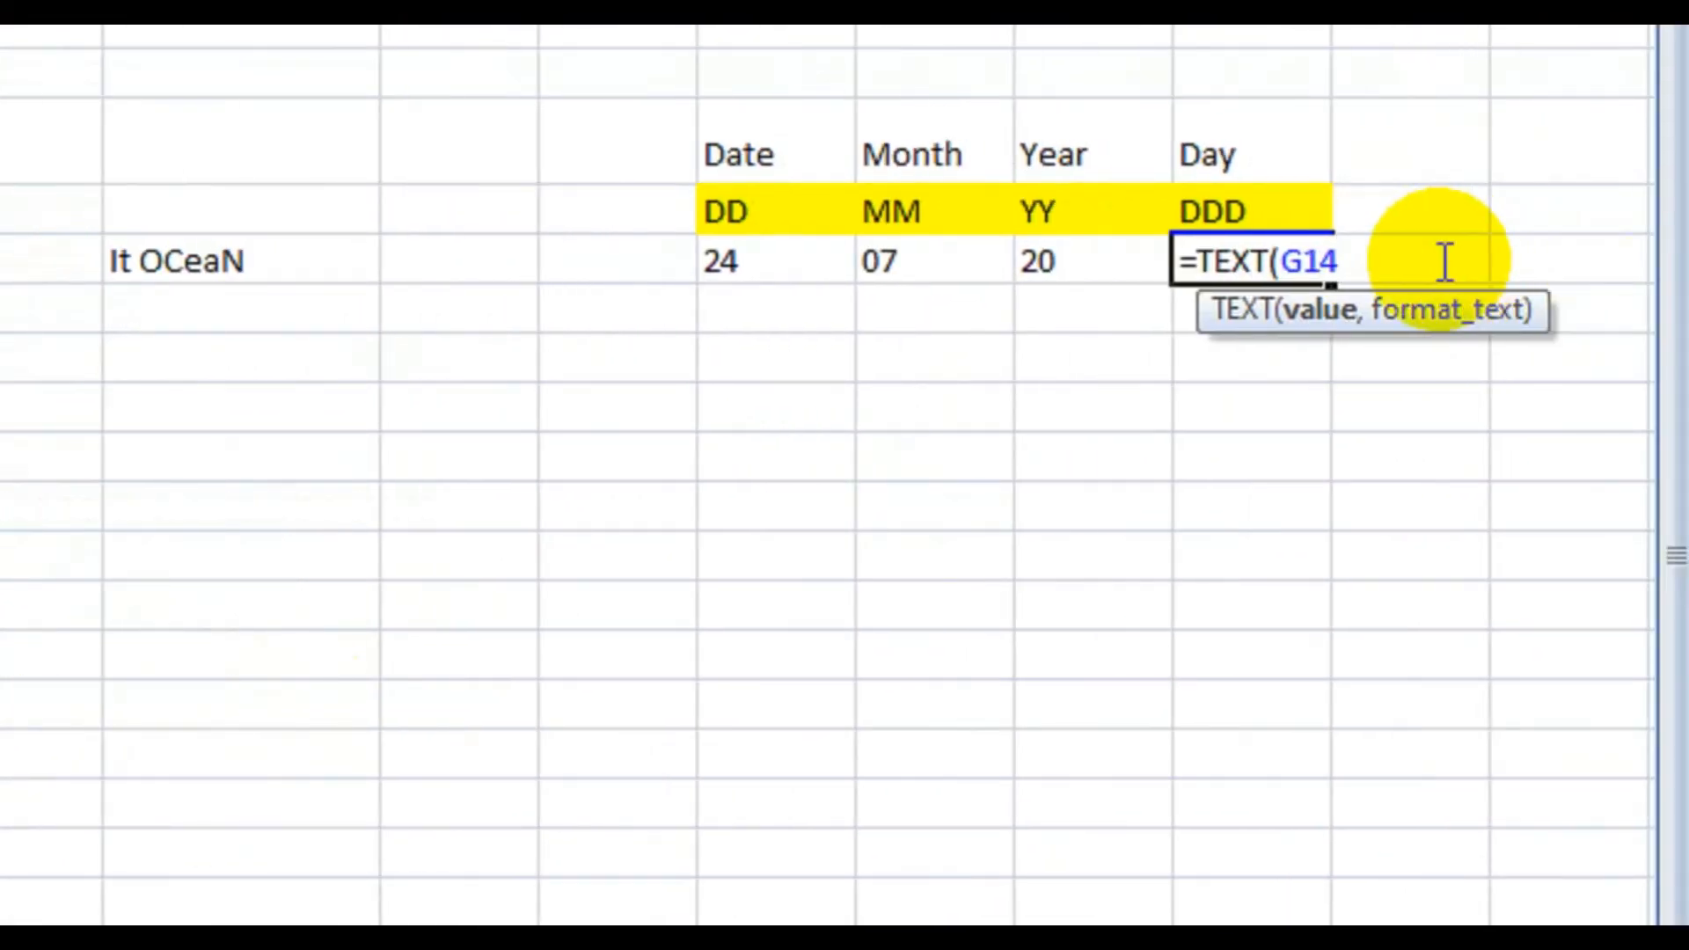
pyautogui.write(',')
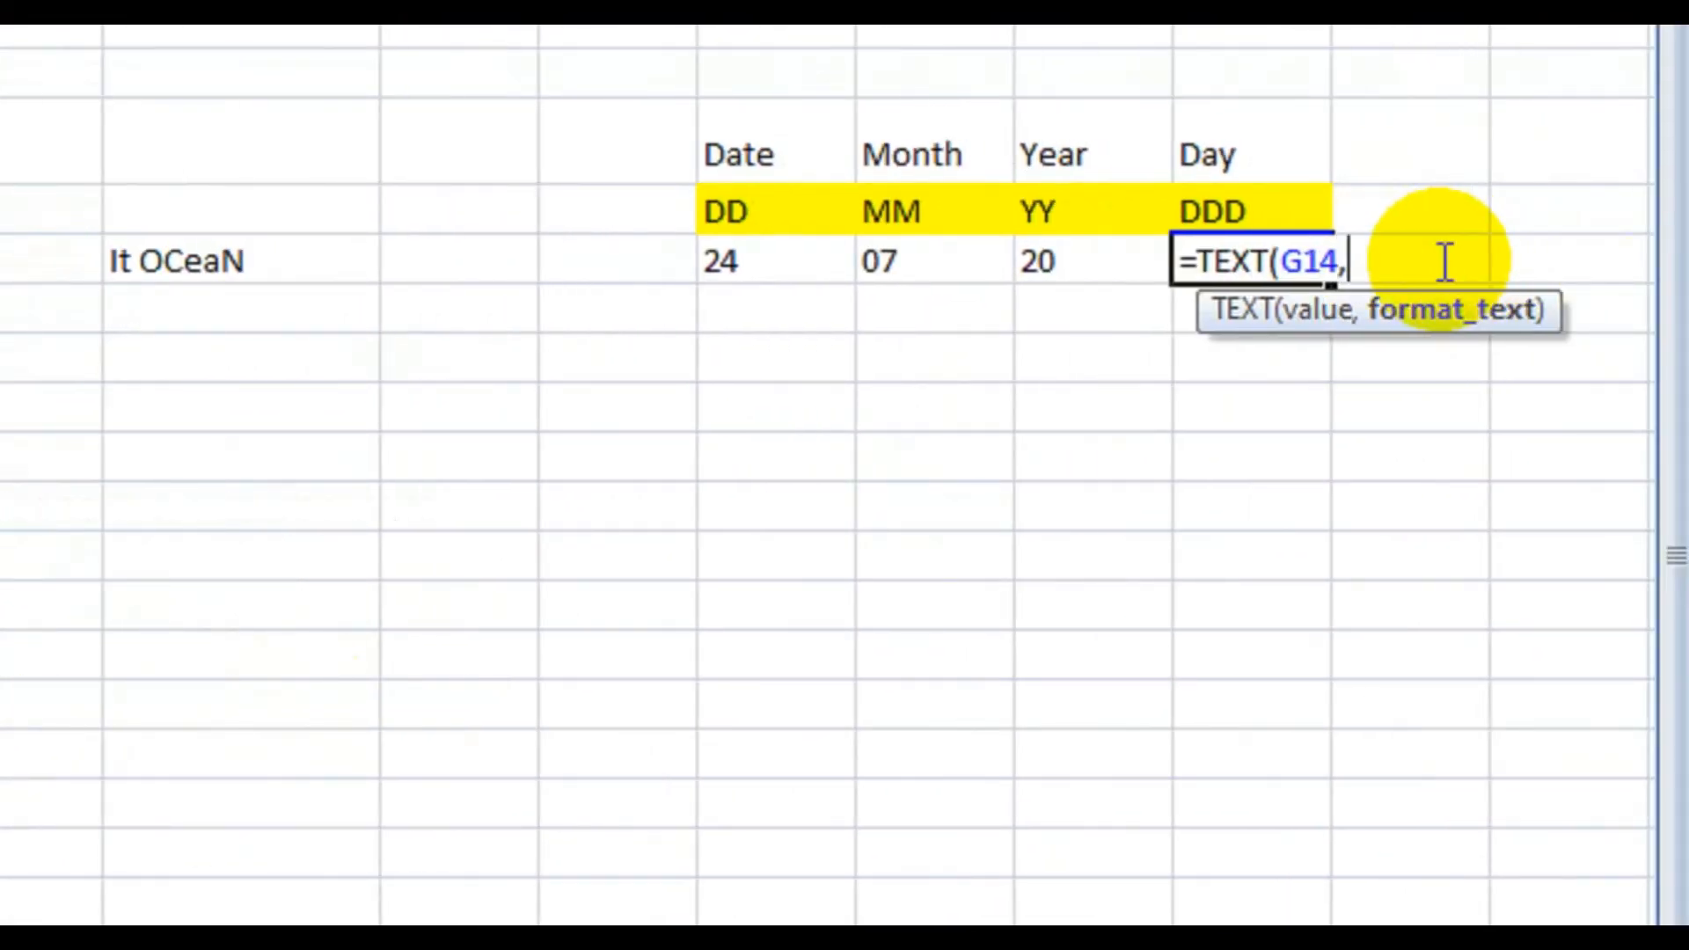
pyautogui.write('"ddd")')
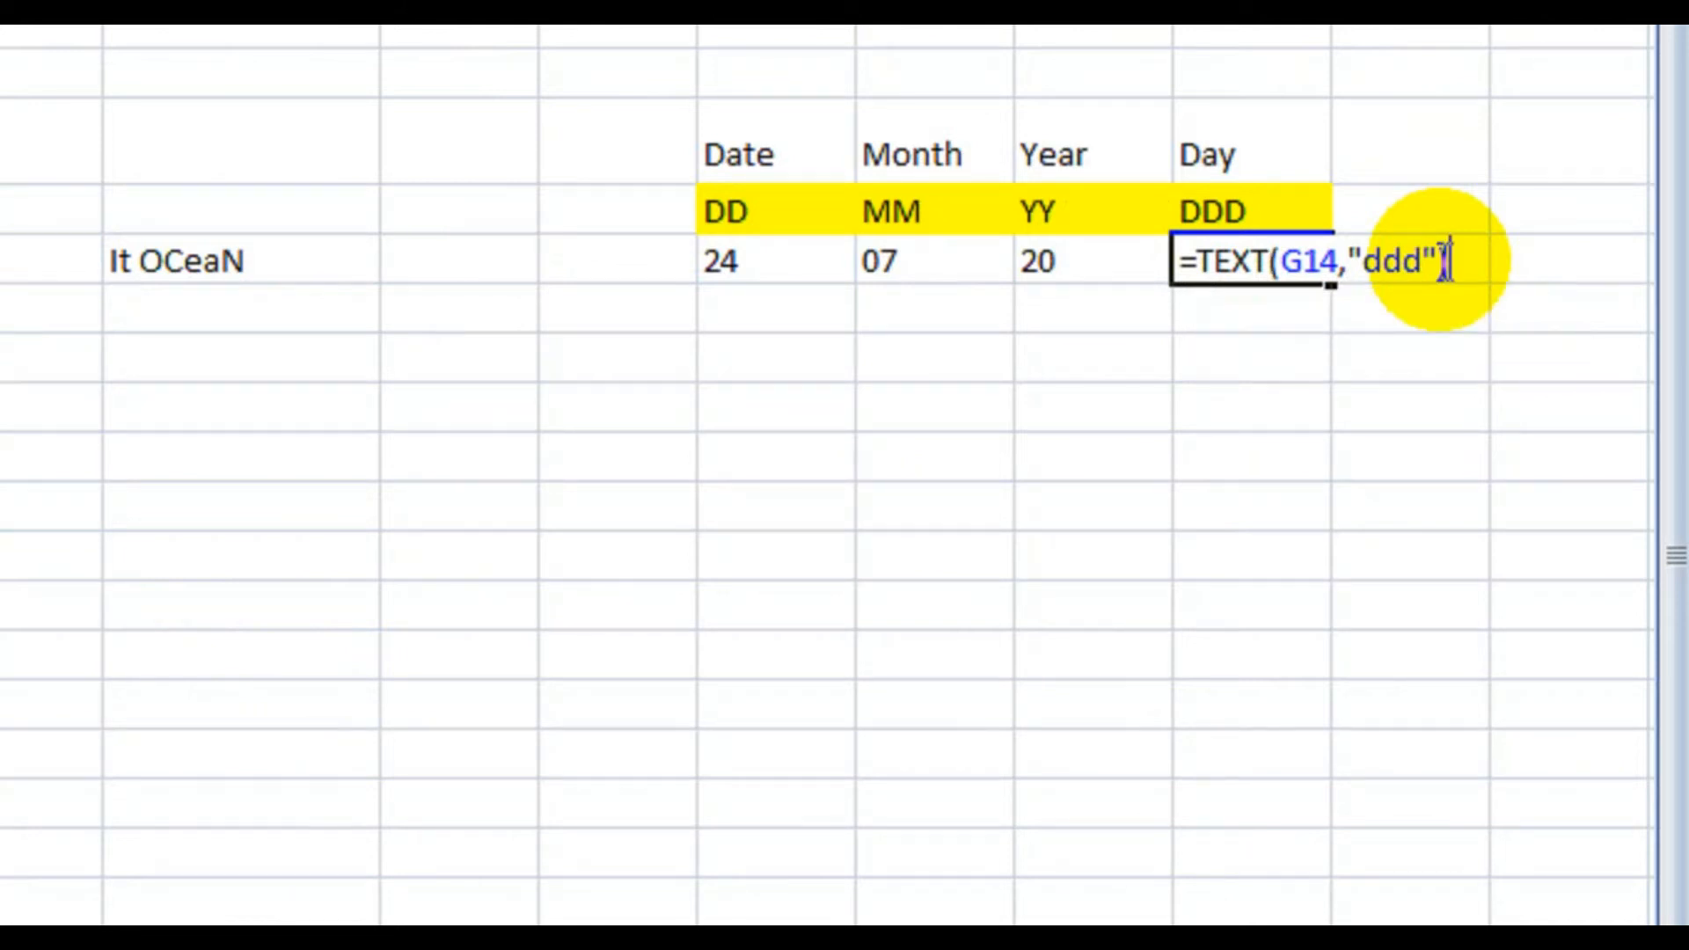
pyautogui.press('Return')
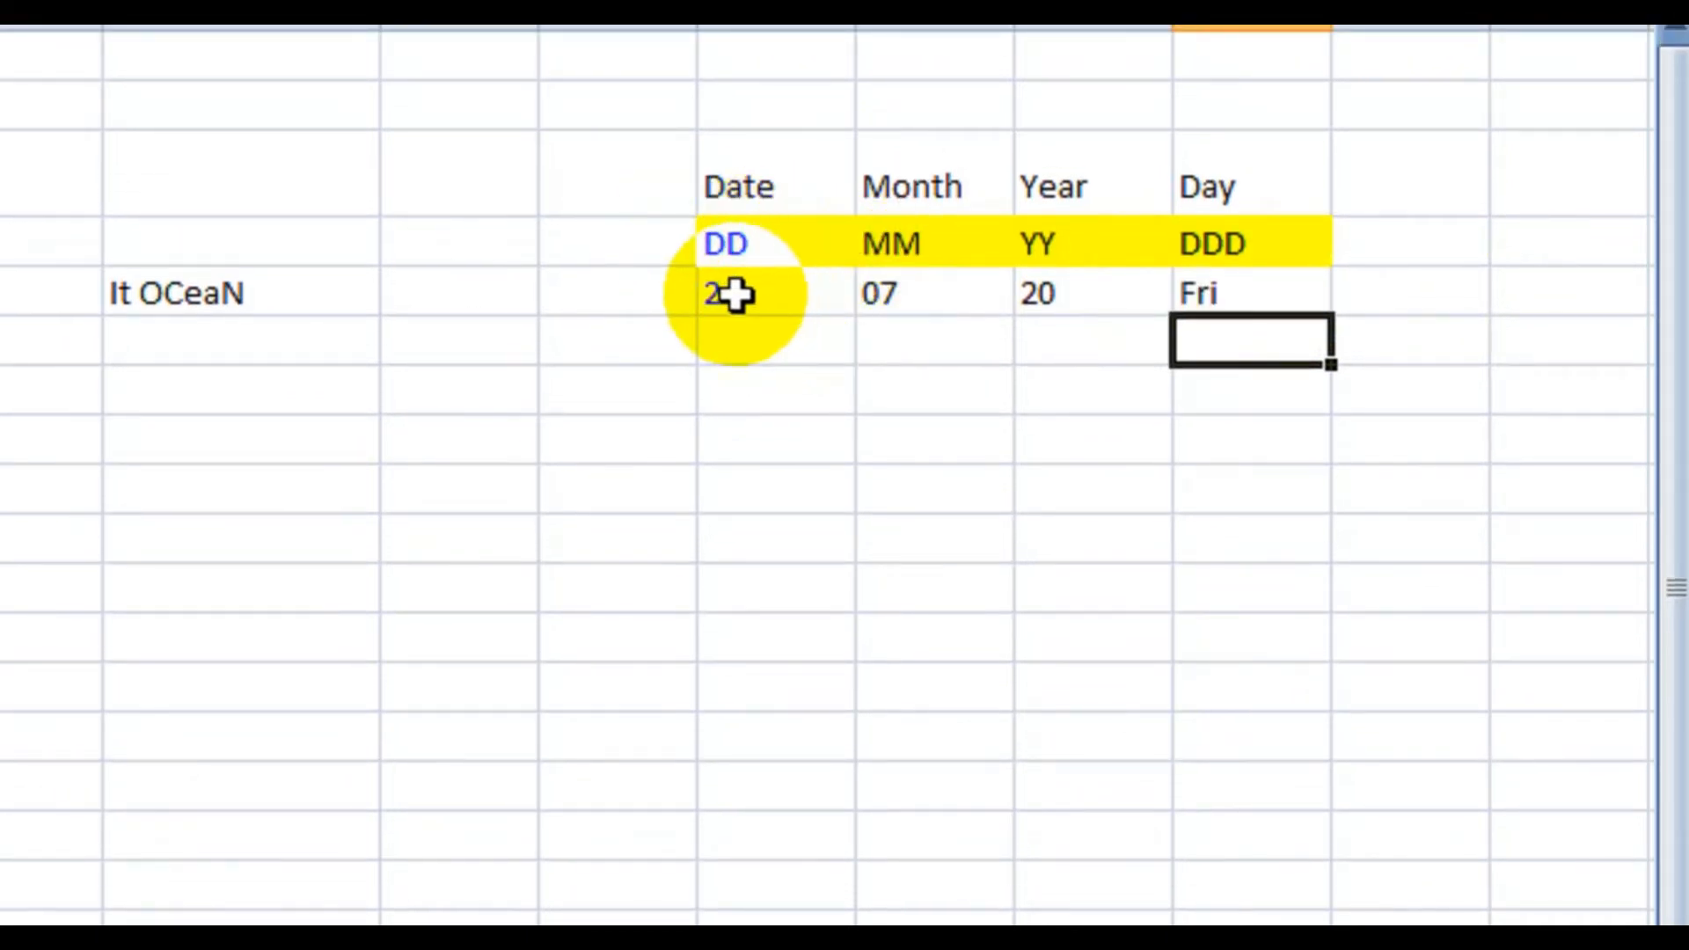
# Step: Enter the formula =TEXT(G14,"dddd") in cell O6, in the Day column below the three-letter day result
pyautogui.click(1253, 291)
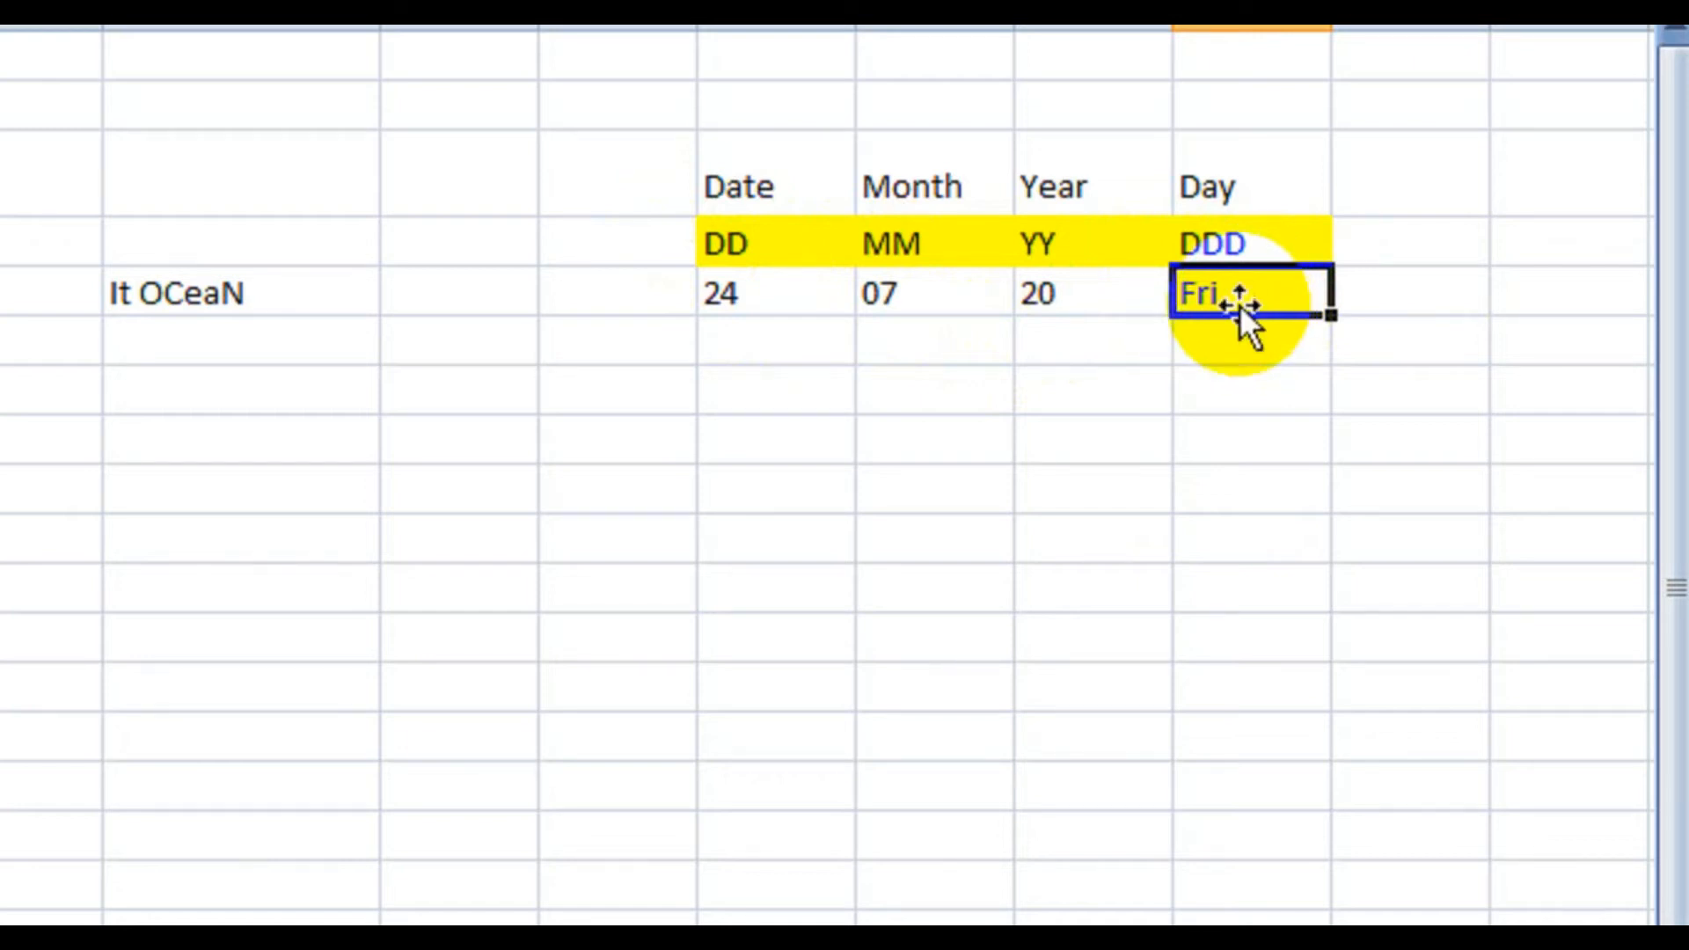
pyautogui.click(1219, 344)
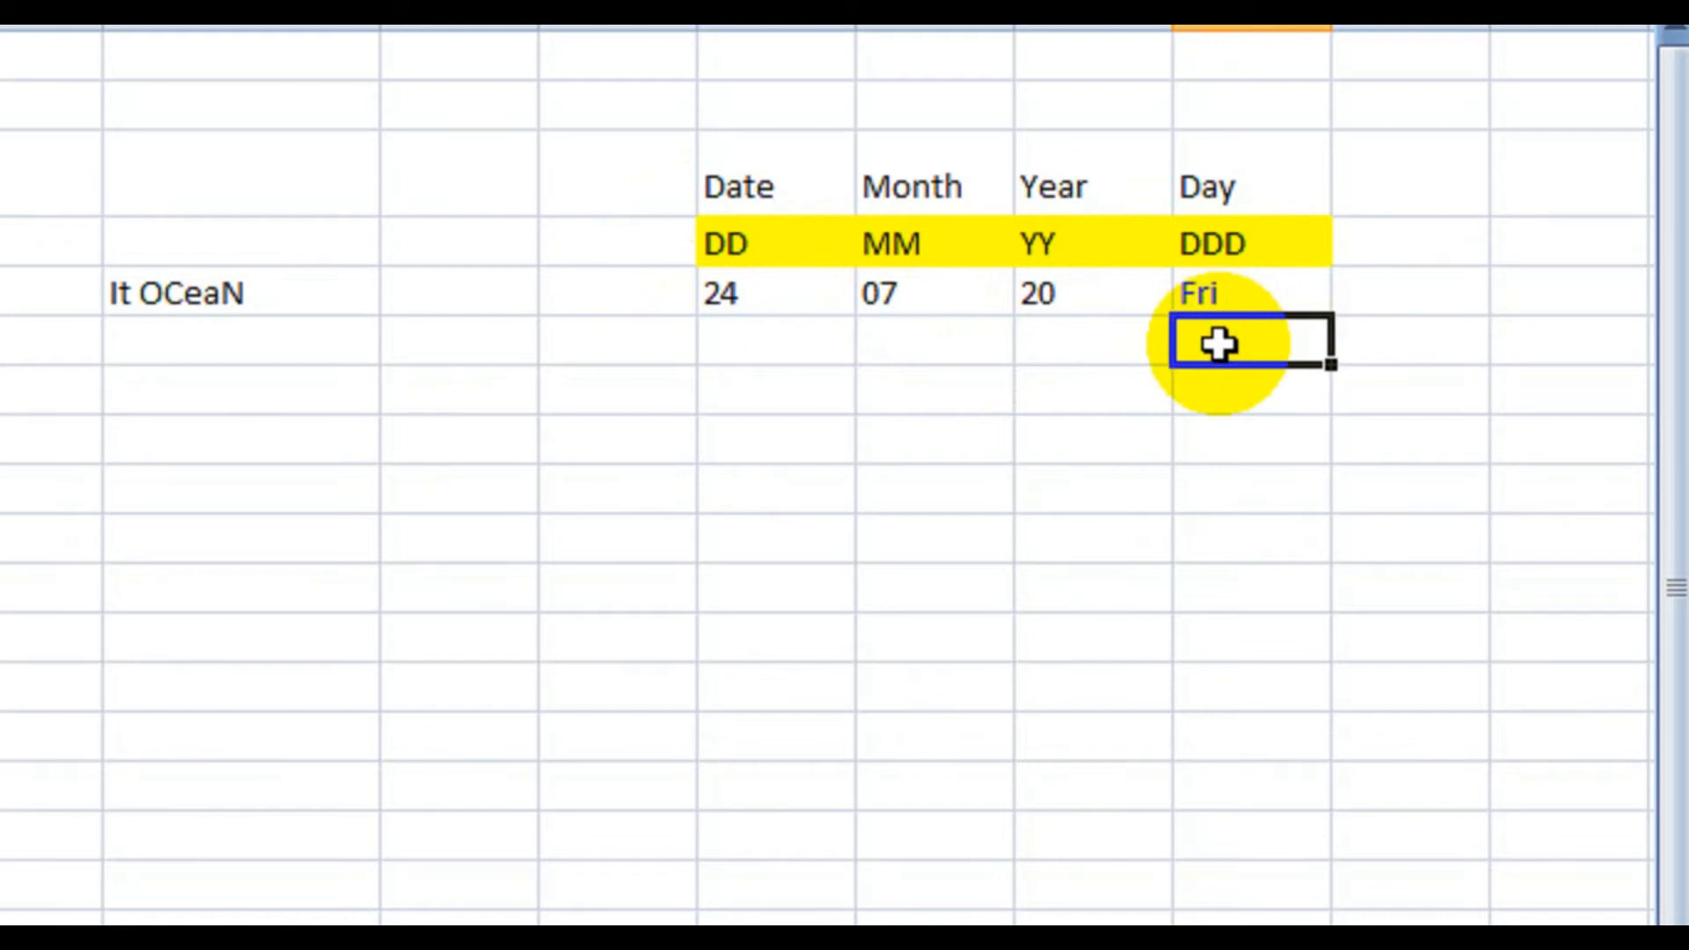
pyautogui.doubleClick(1219, 344)
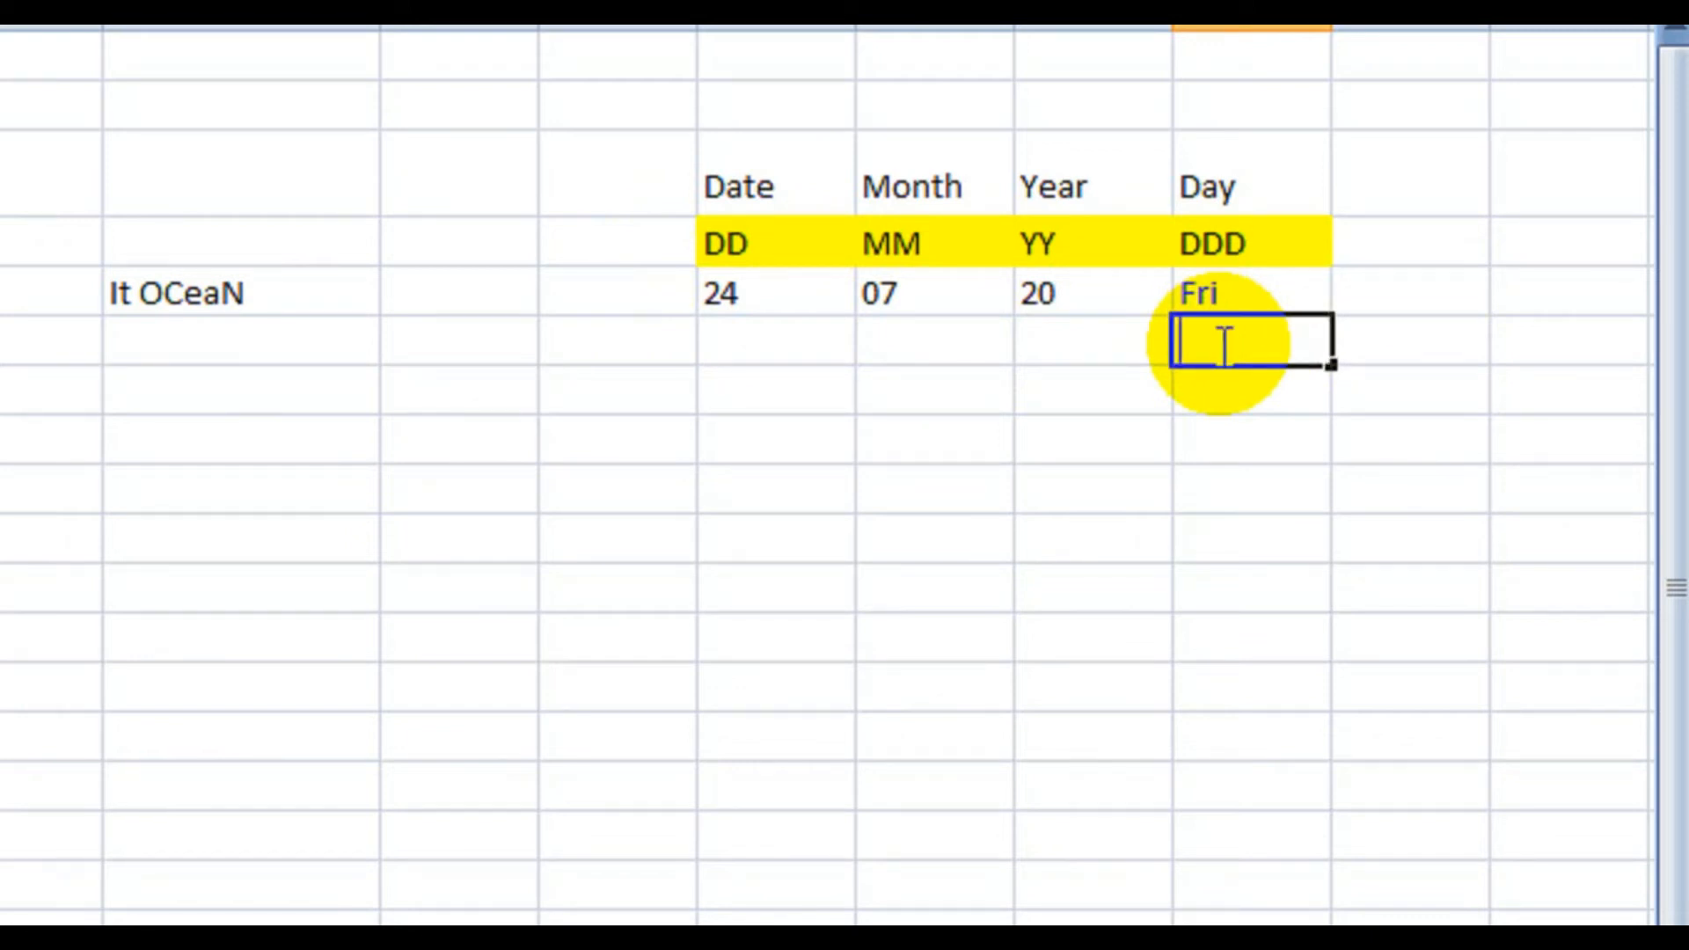
pyautogui.write('=texr')
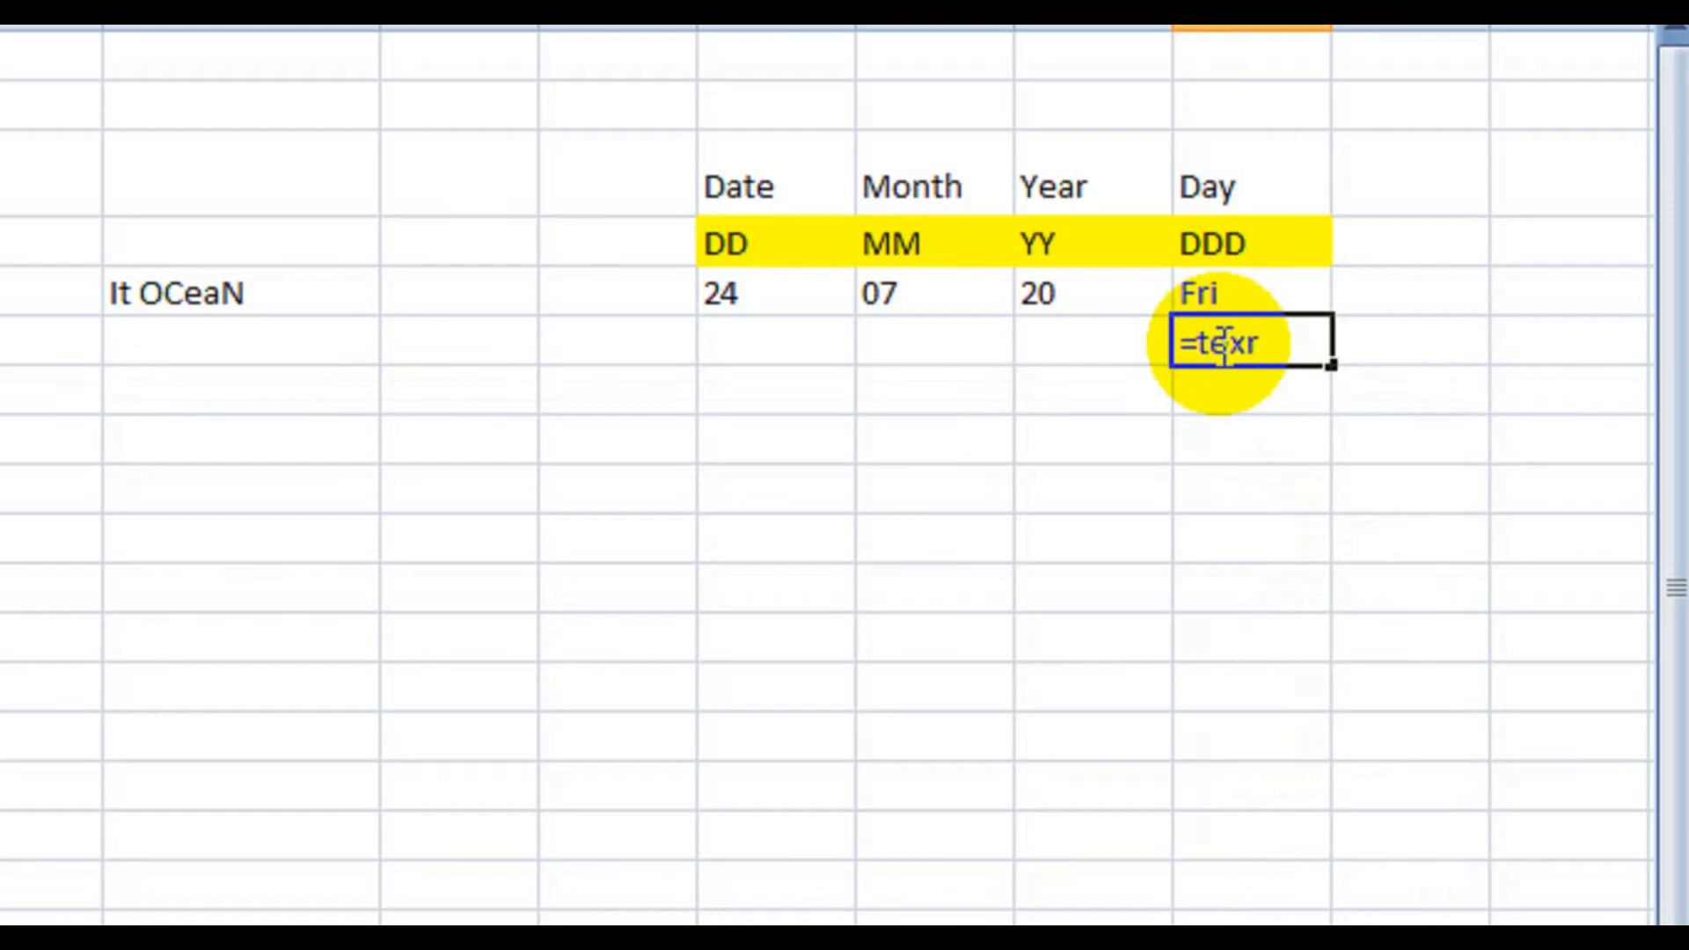
pyautogui.press('BackSpace')
pyautogui.write('t')
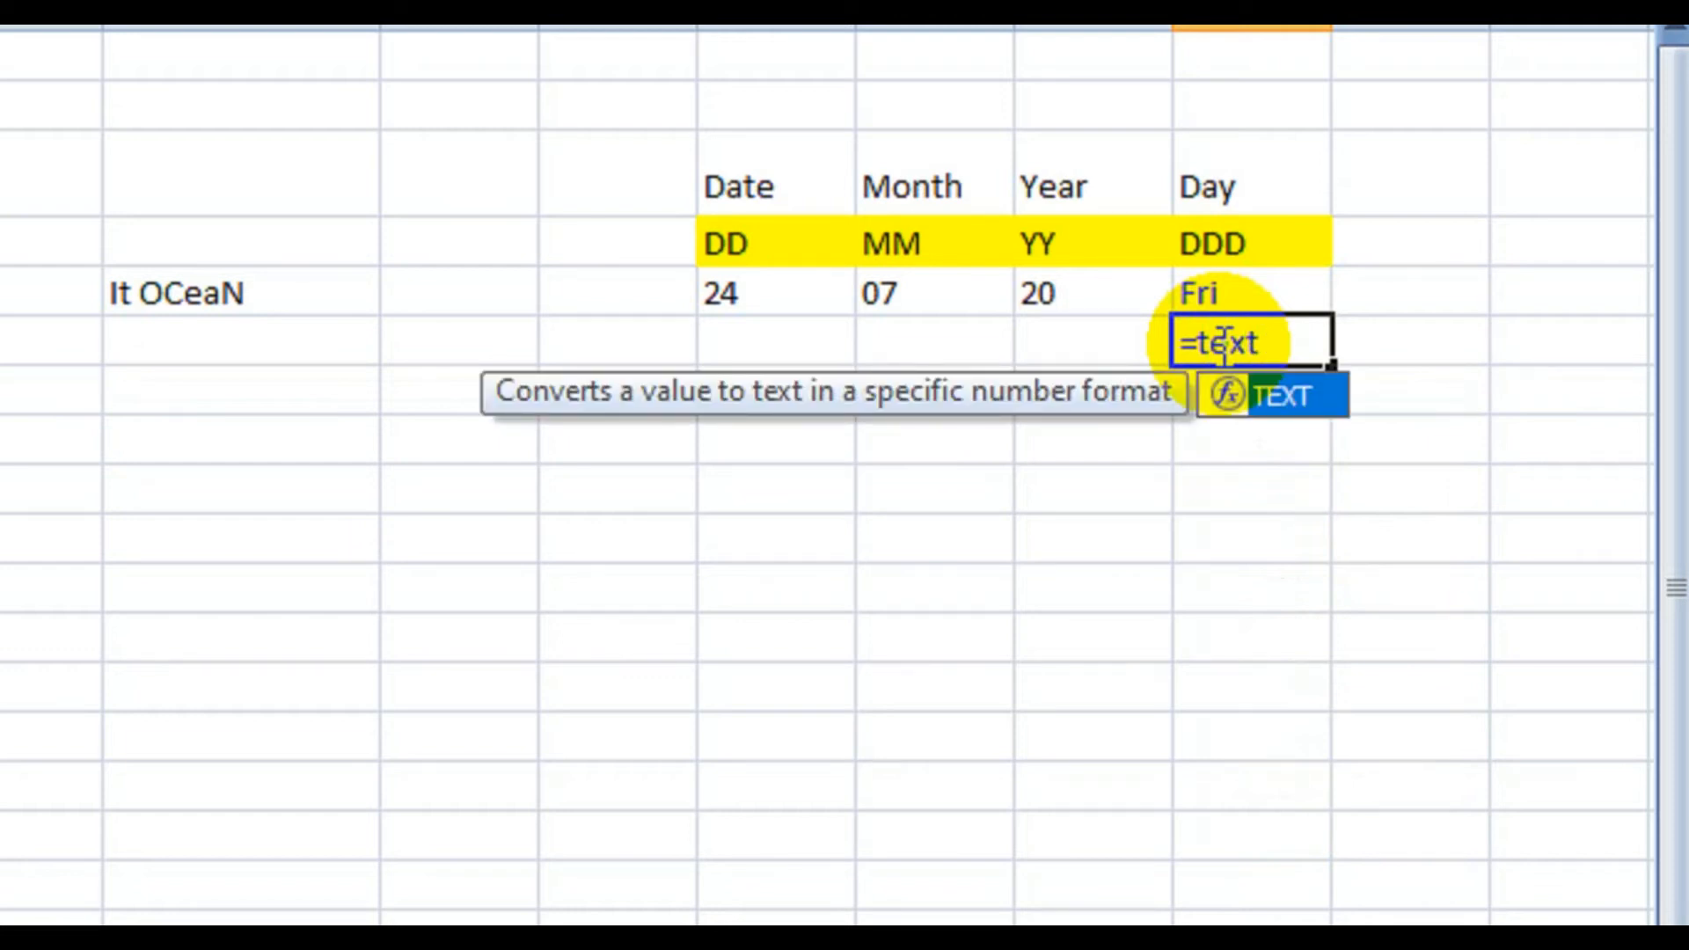
pyautogui.doubleClick(1316, 390)
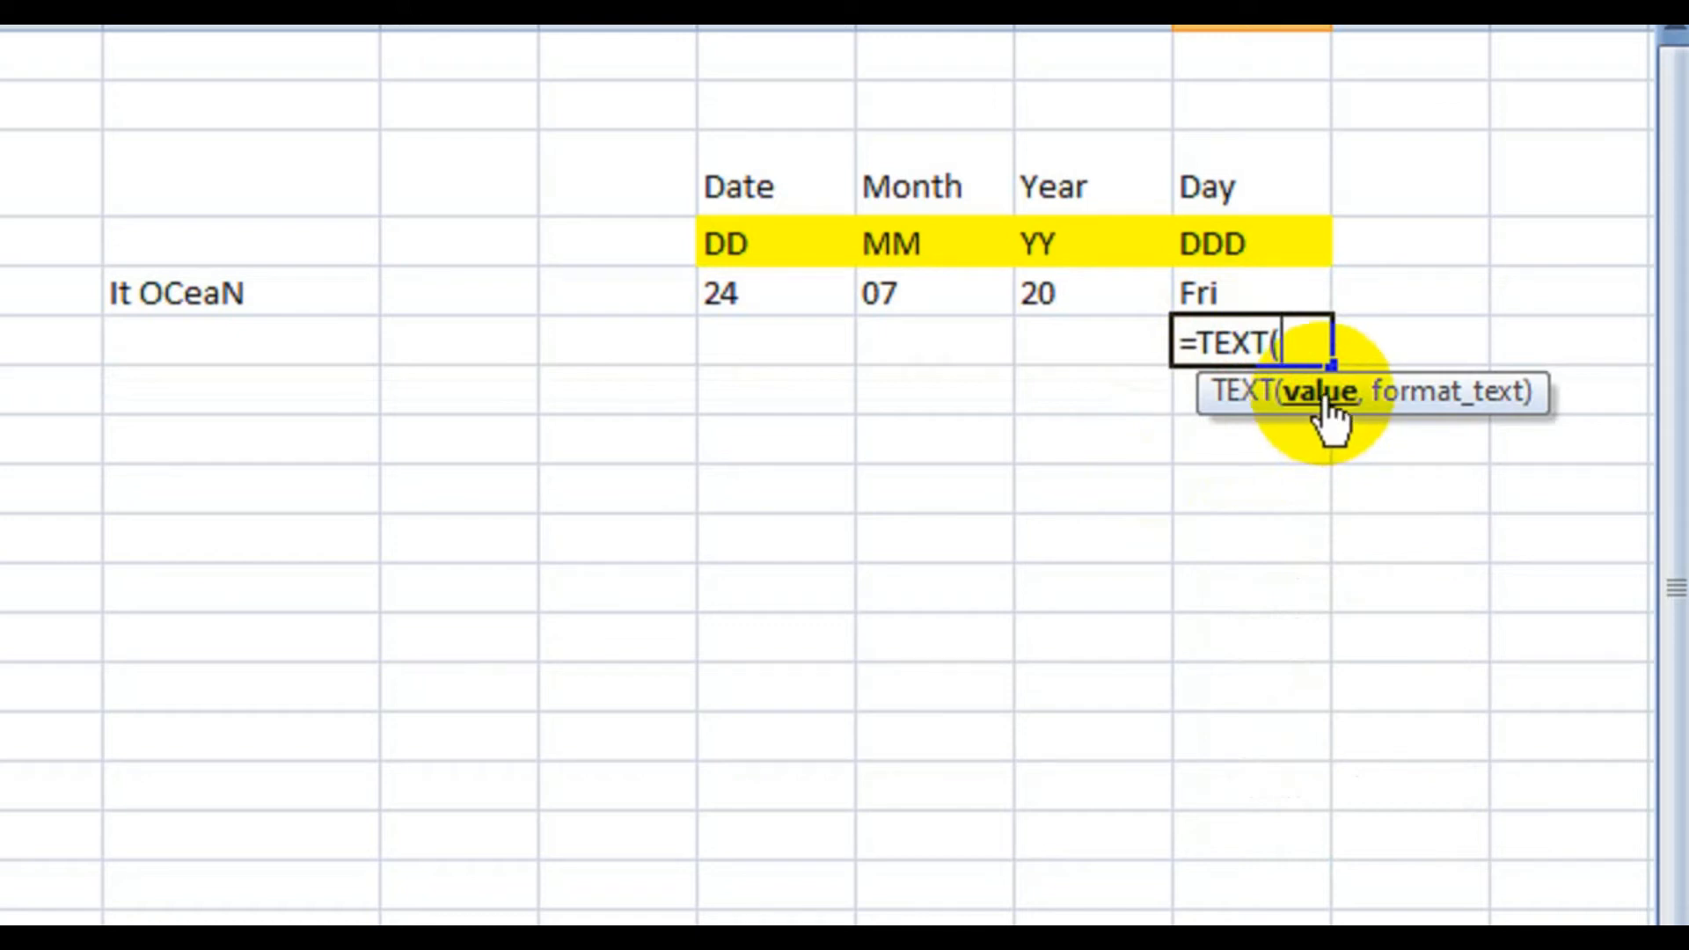
pyautogui.click(418, 701)
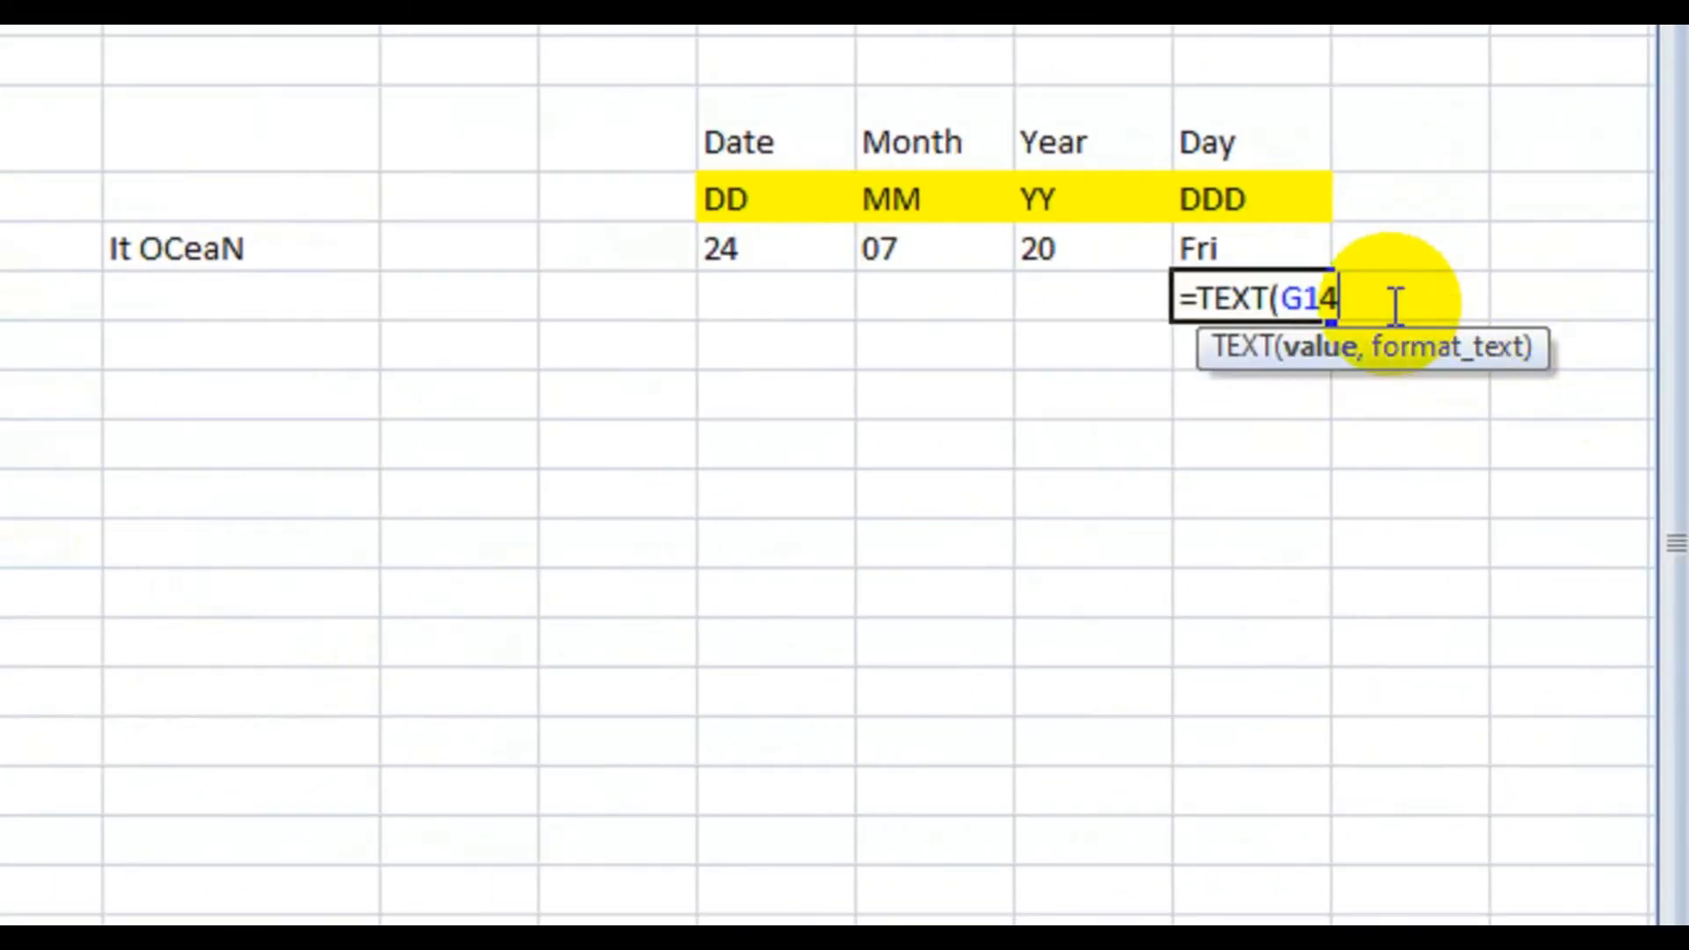
pyautogui.write(',')
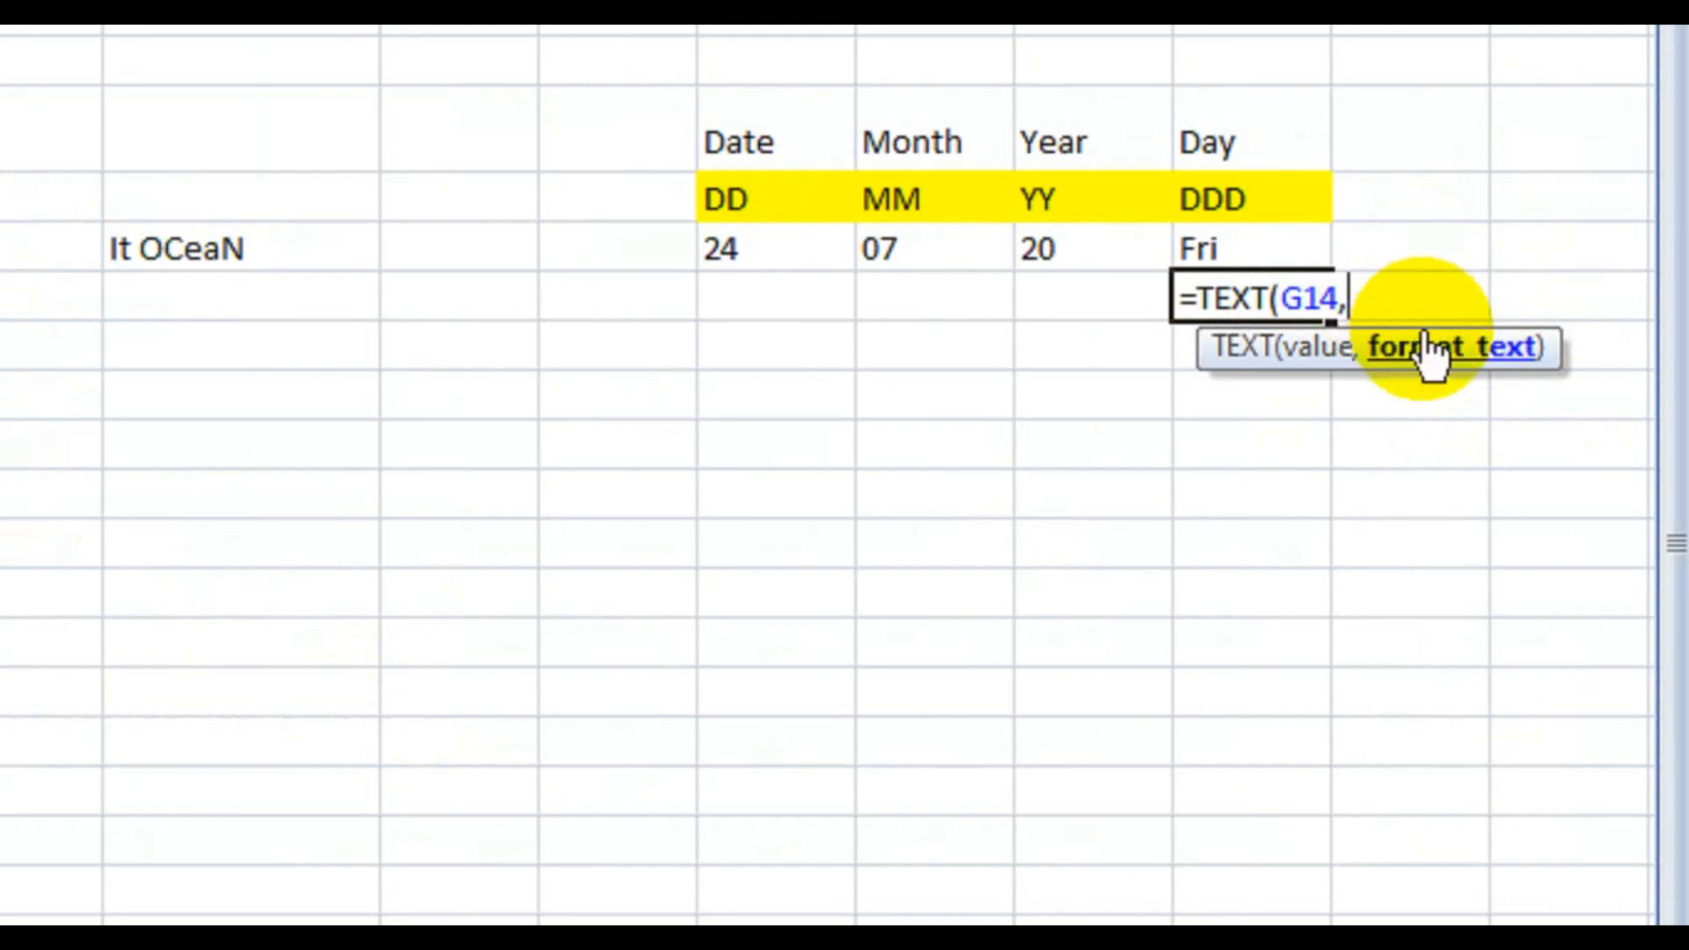
pyautogui.write('"')
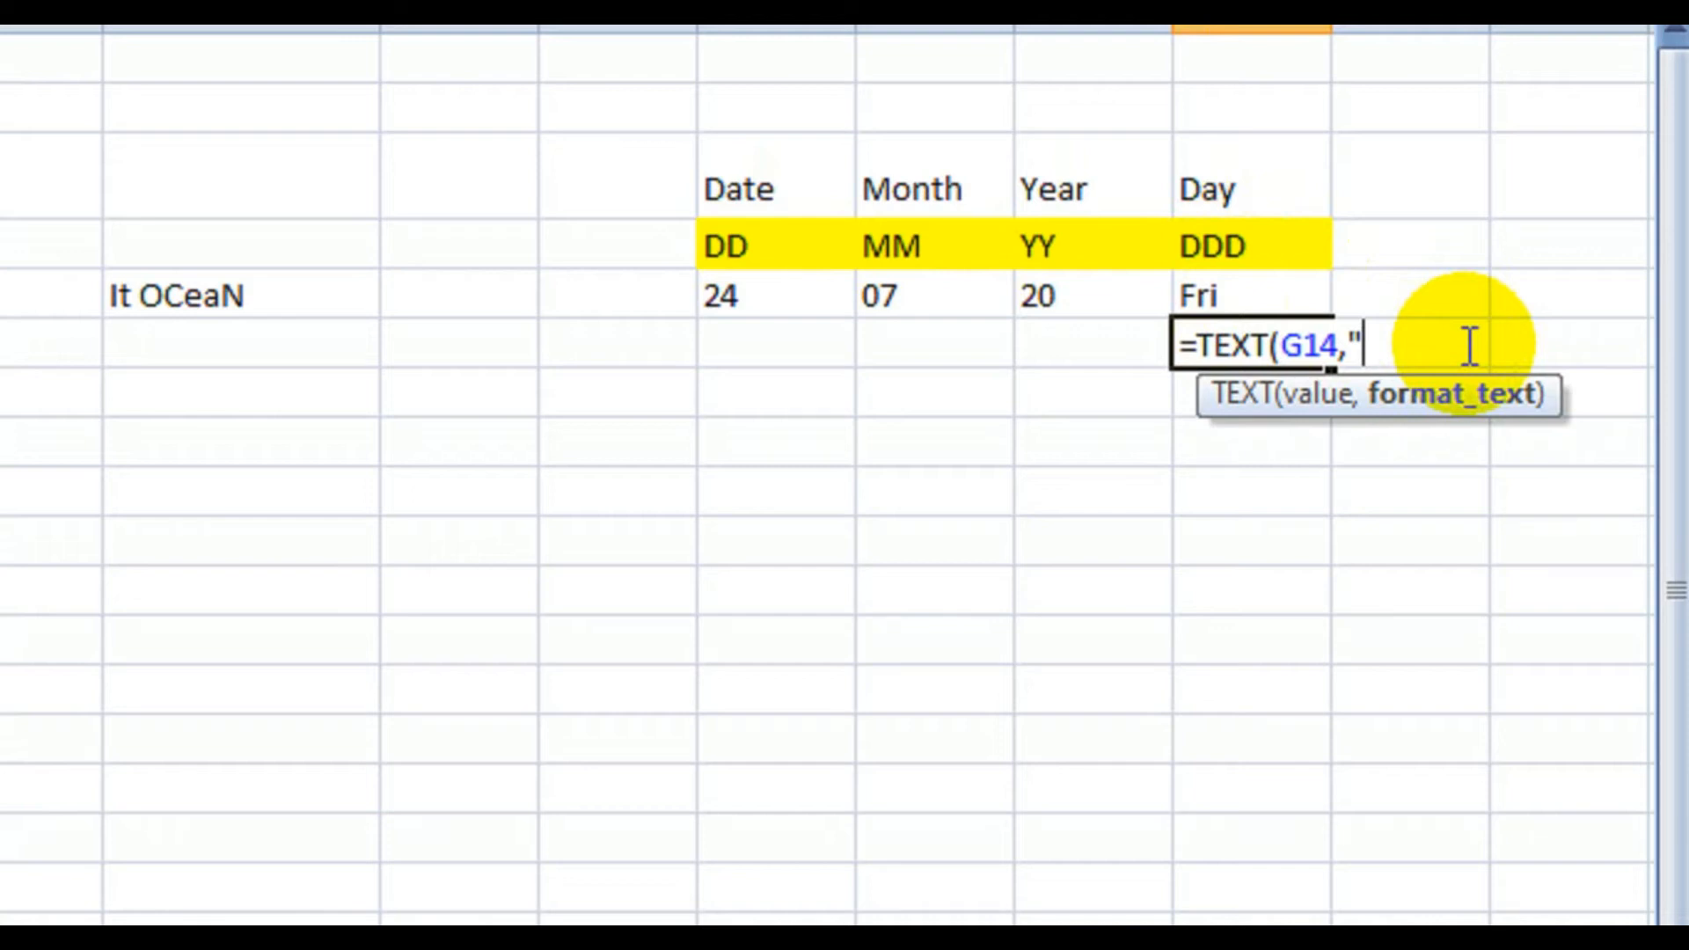
pyautogui.write('ddd')
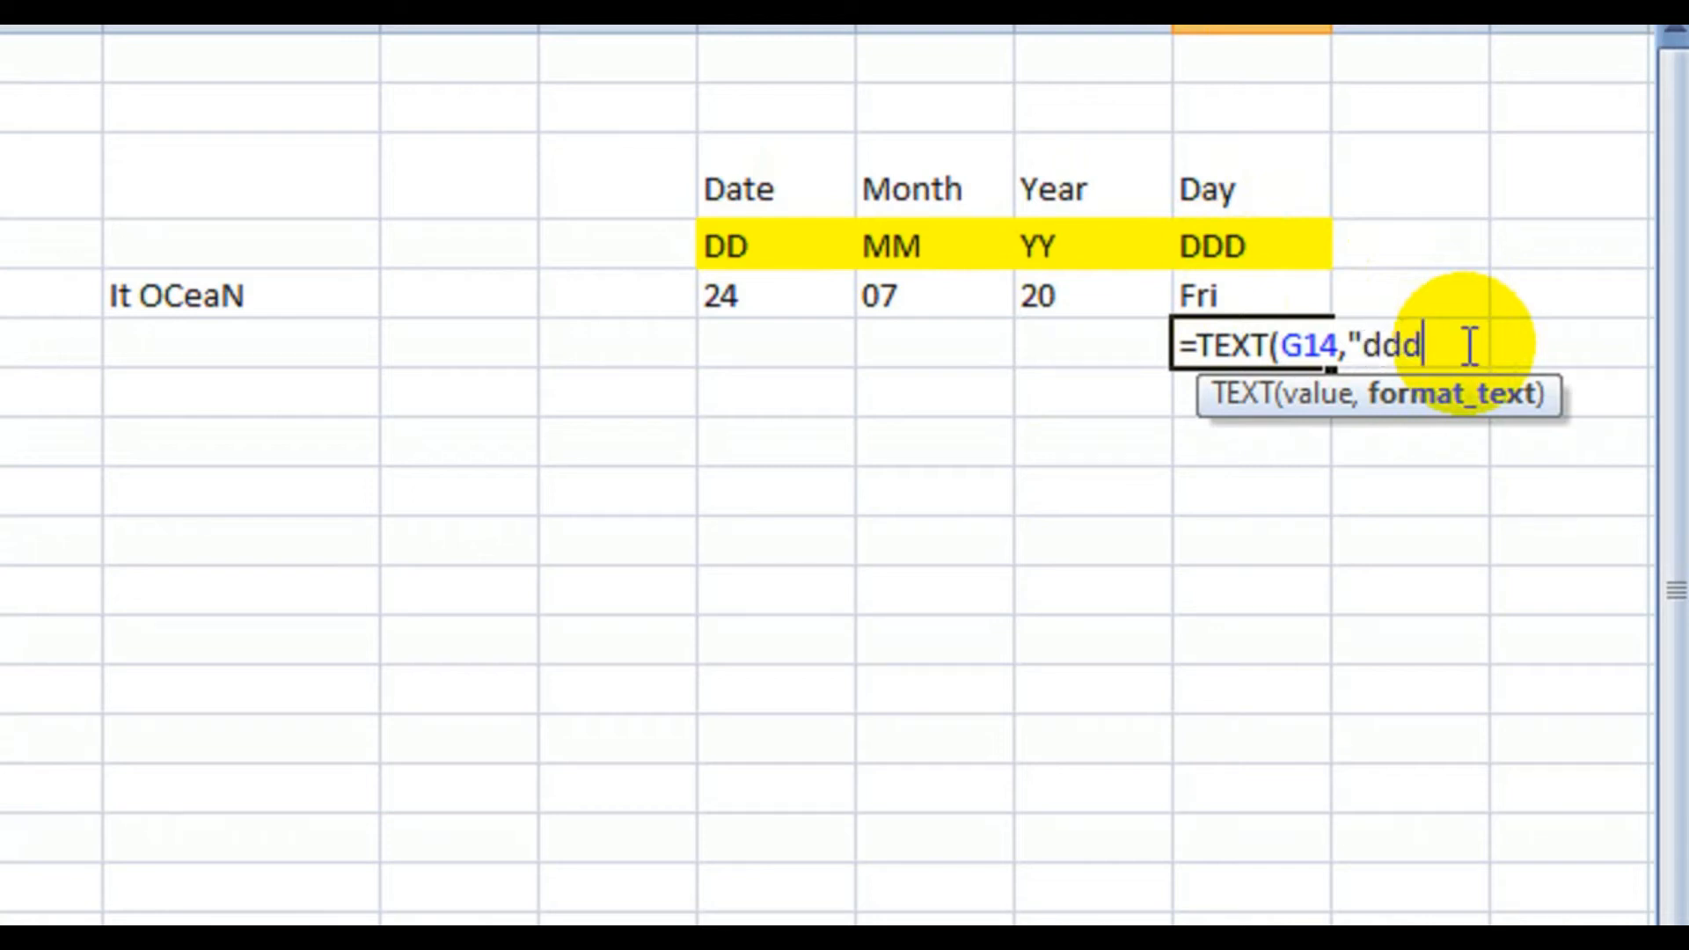
pyautogui.write('d")')
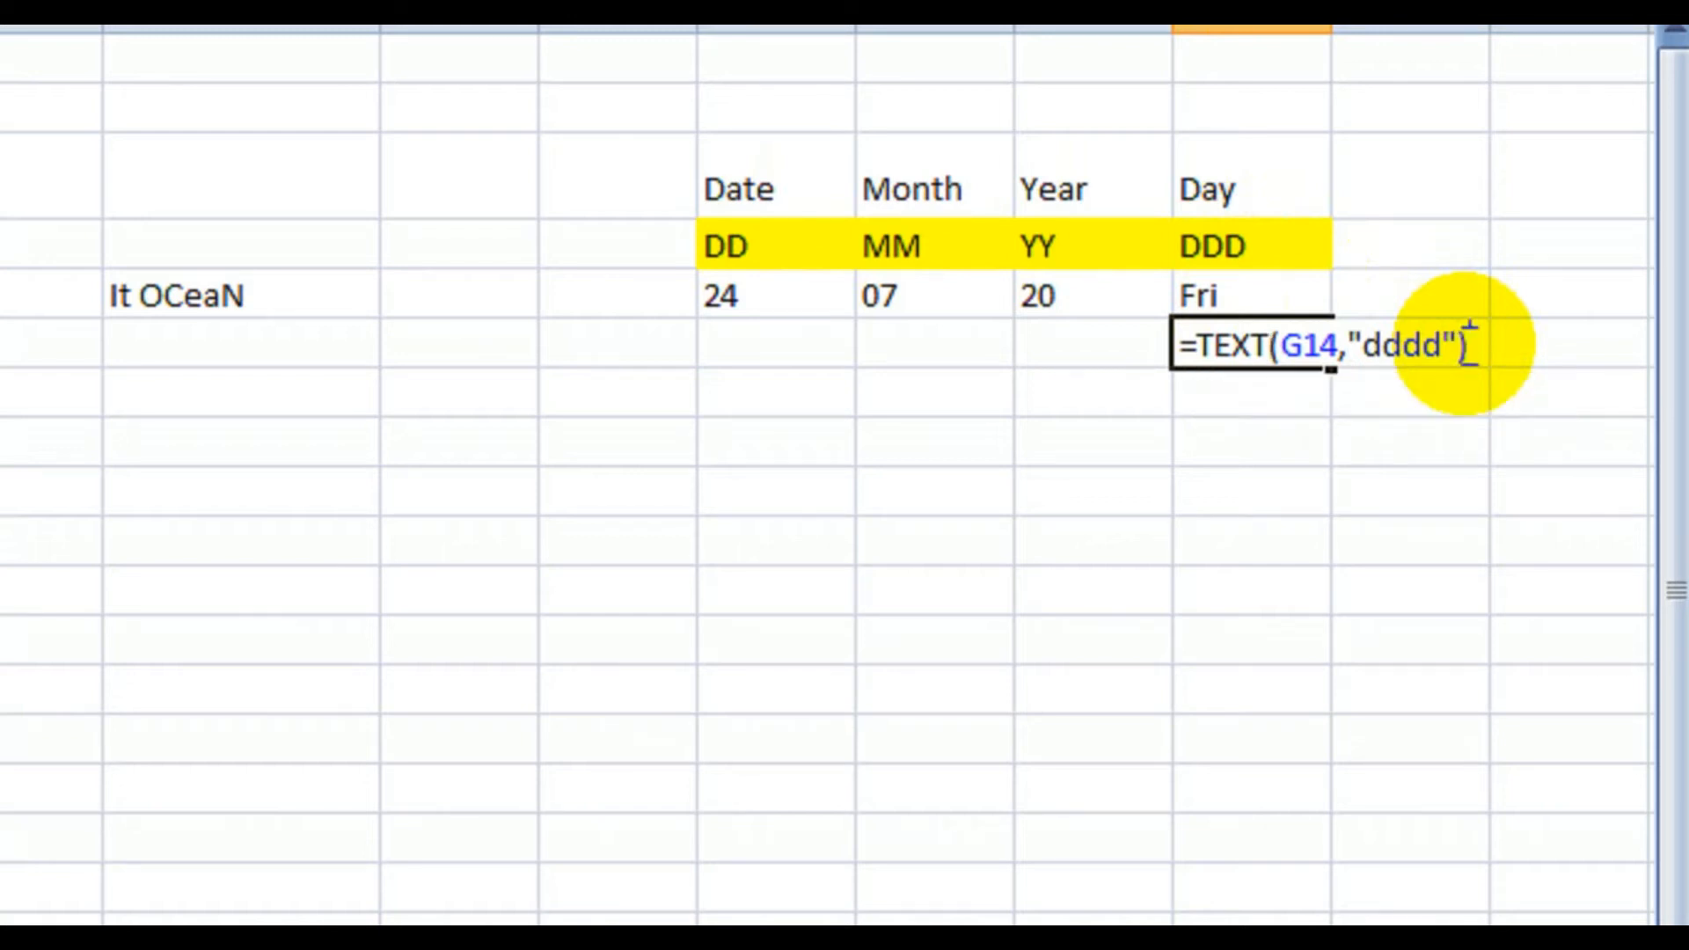
pyautogui.press('Return')
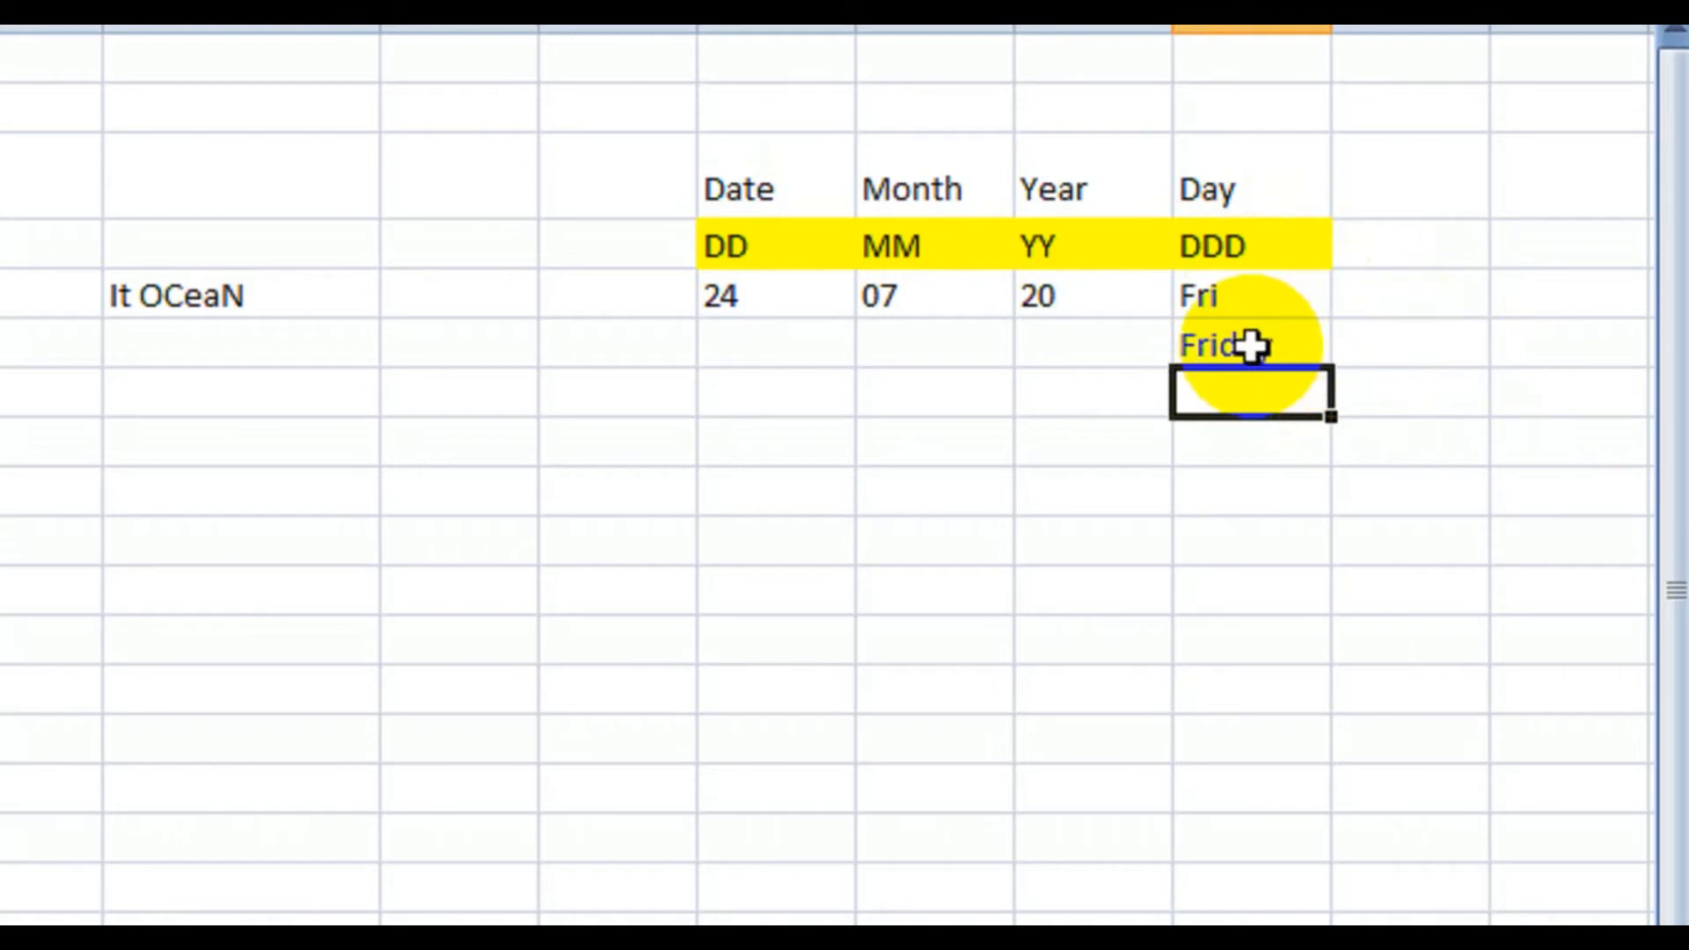
# Step: Enter the formula =TEXT(G14,"yyy") in cell N6, in the Year column below the two-digit year
pyautogui.click(1033, 348)
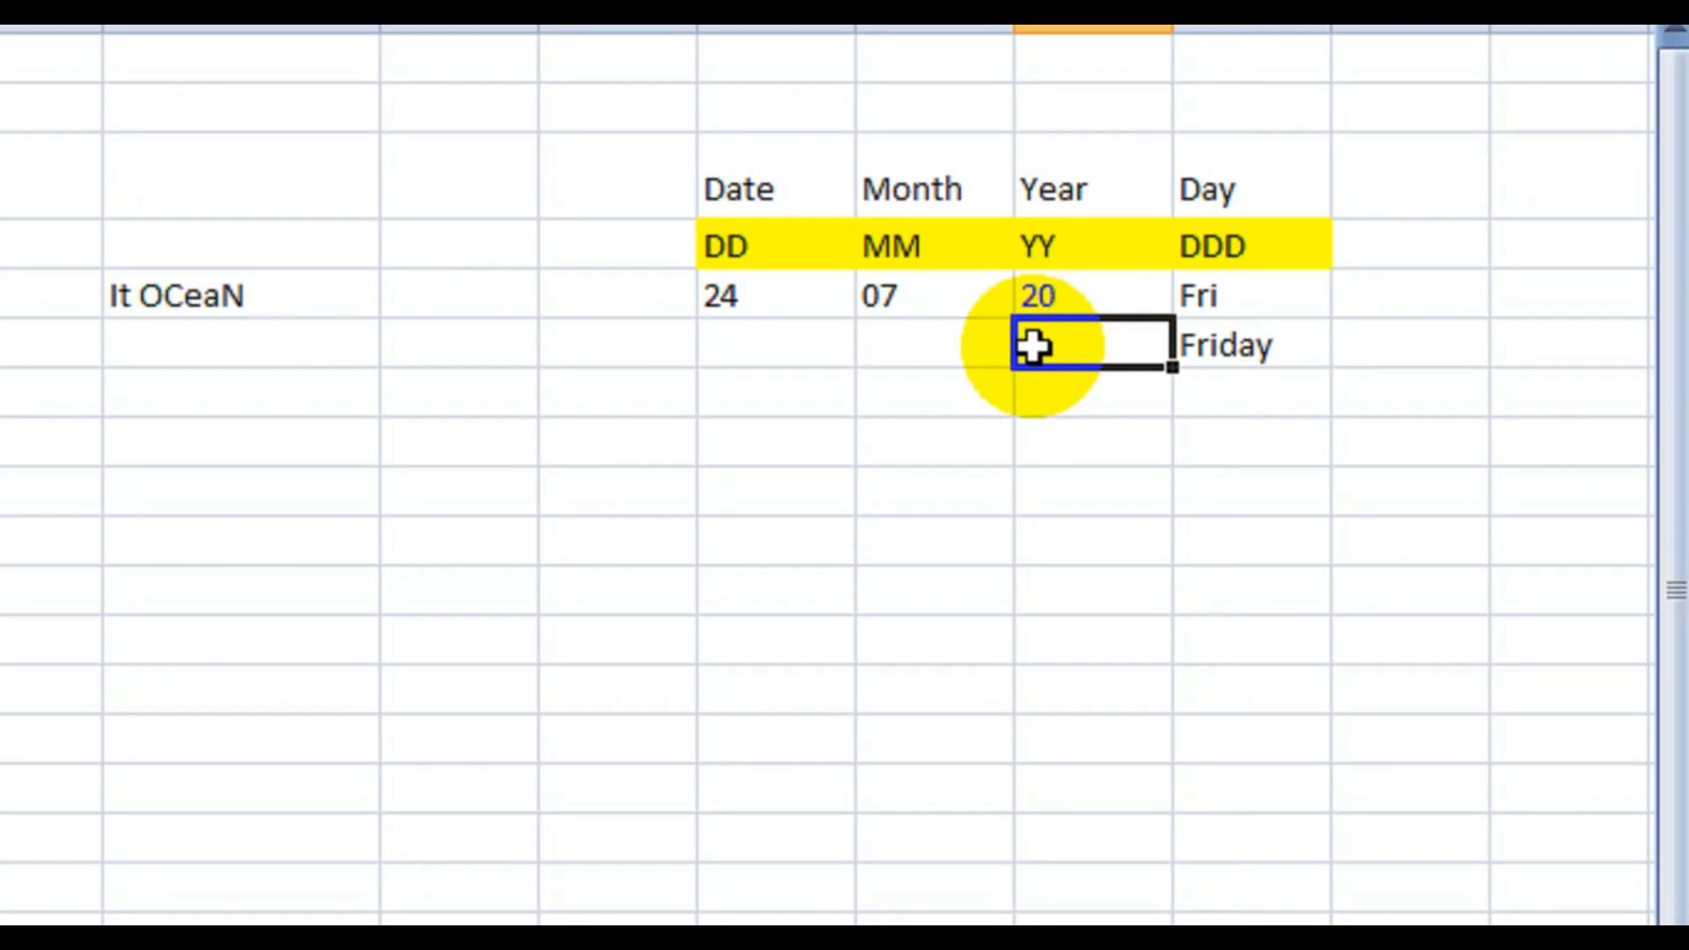
pyautogui.write('=text')
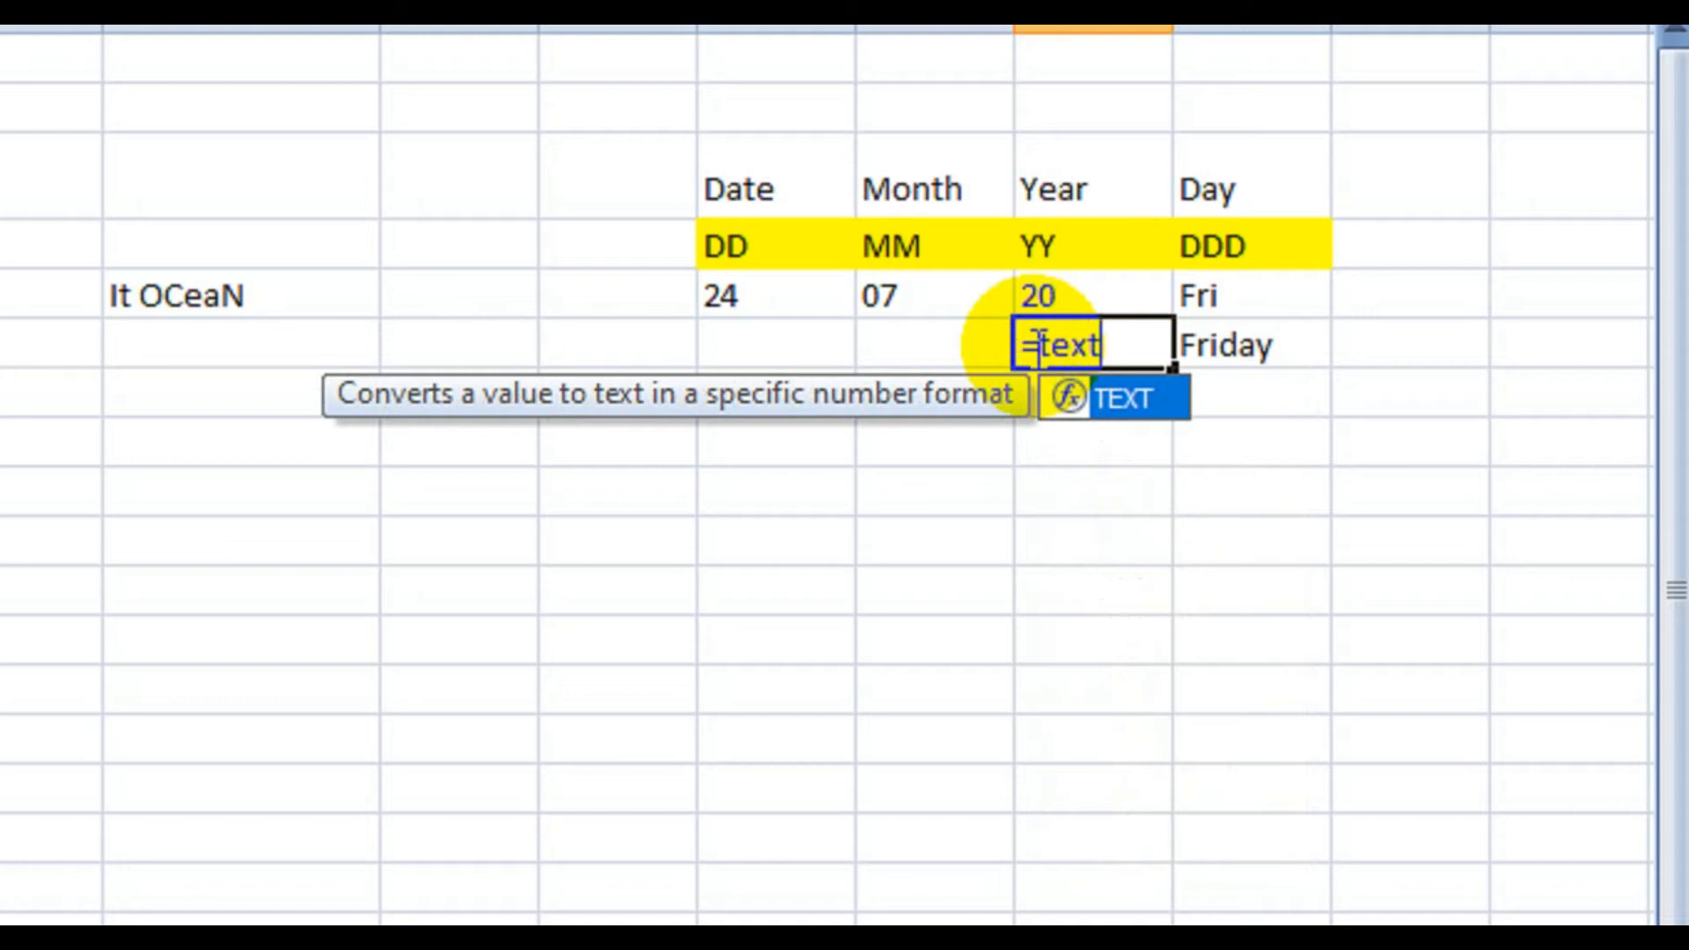
pyautogui.doubleClick(1143, 394)
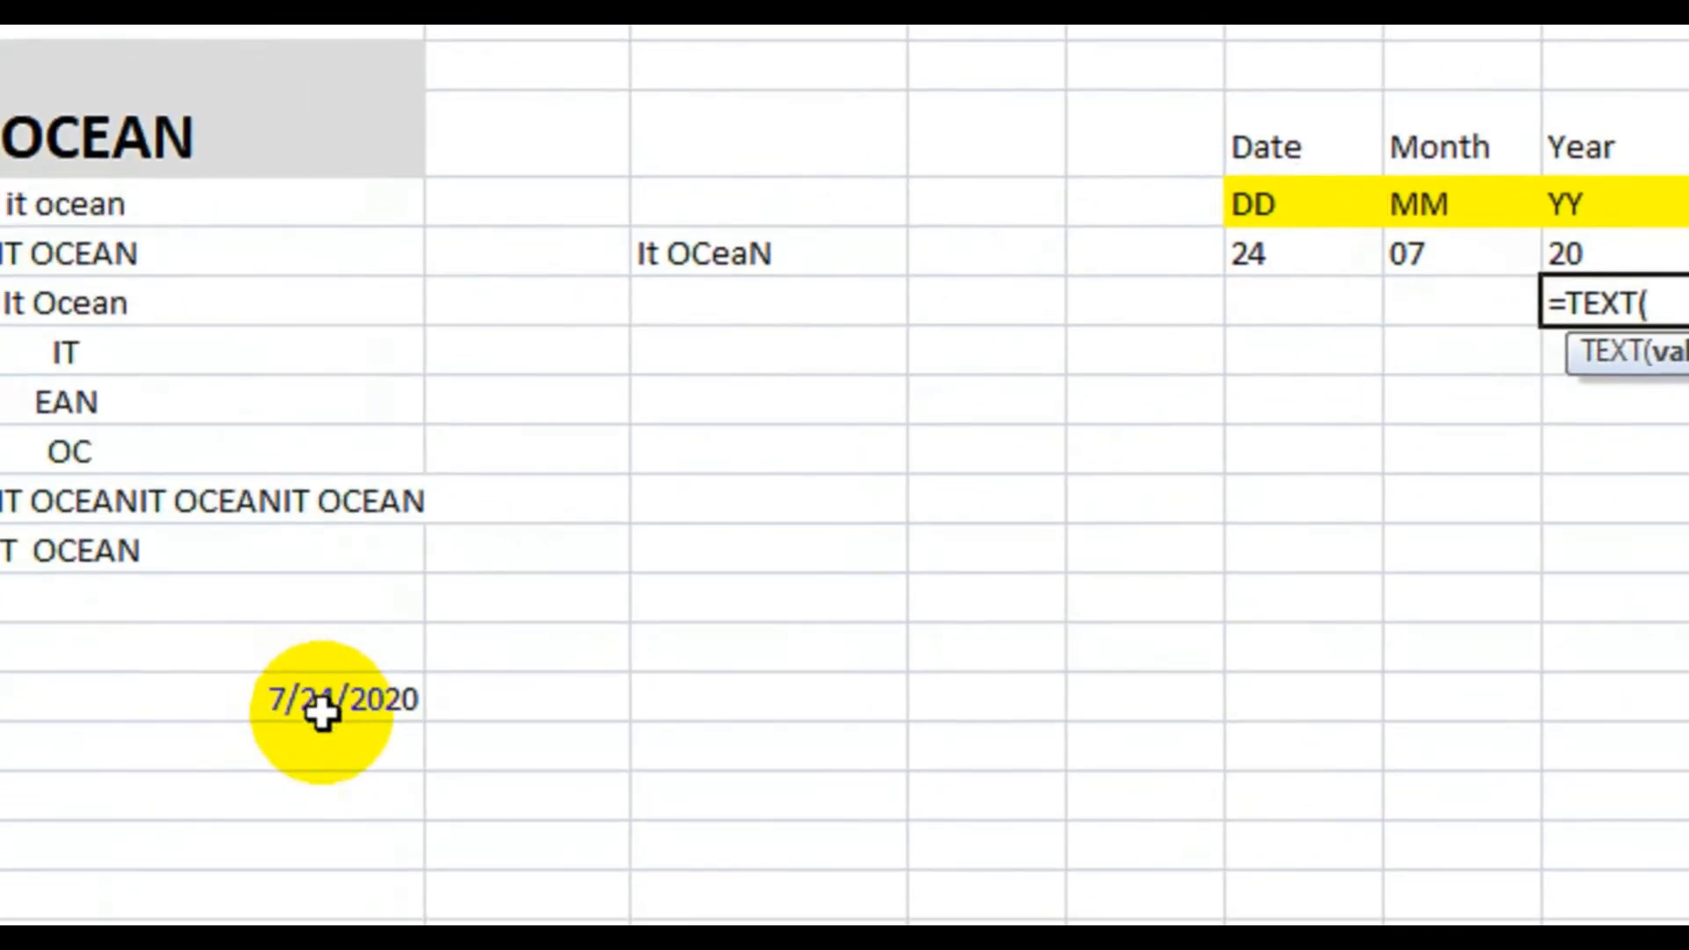
pyautogui.click(396, 703)
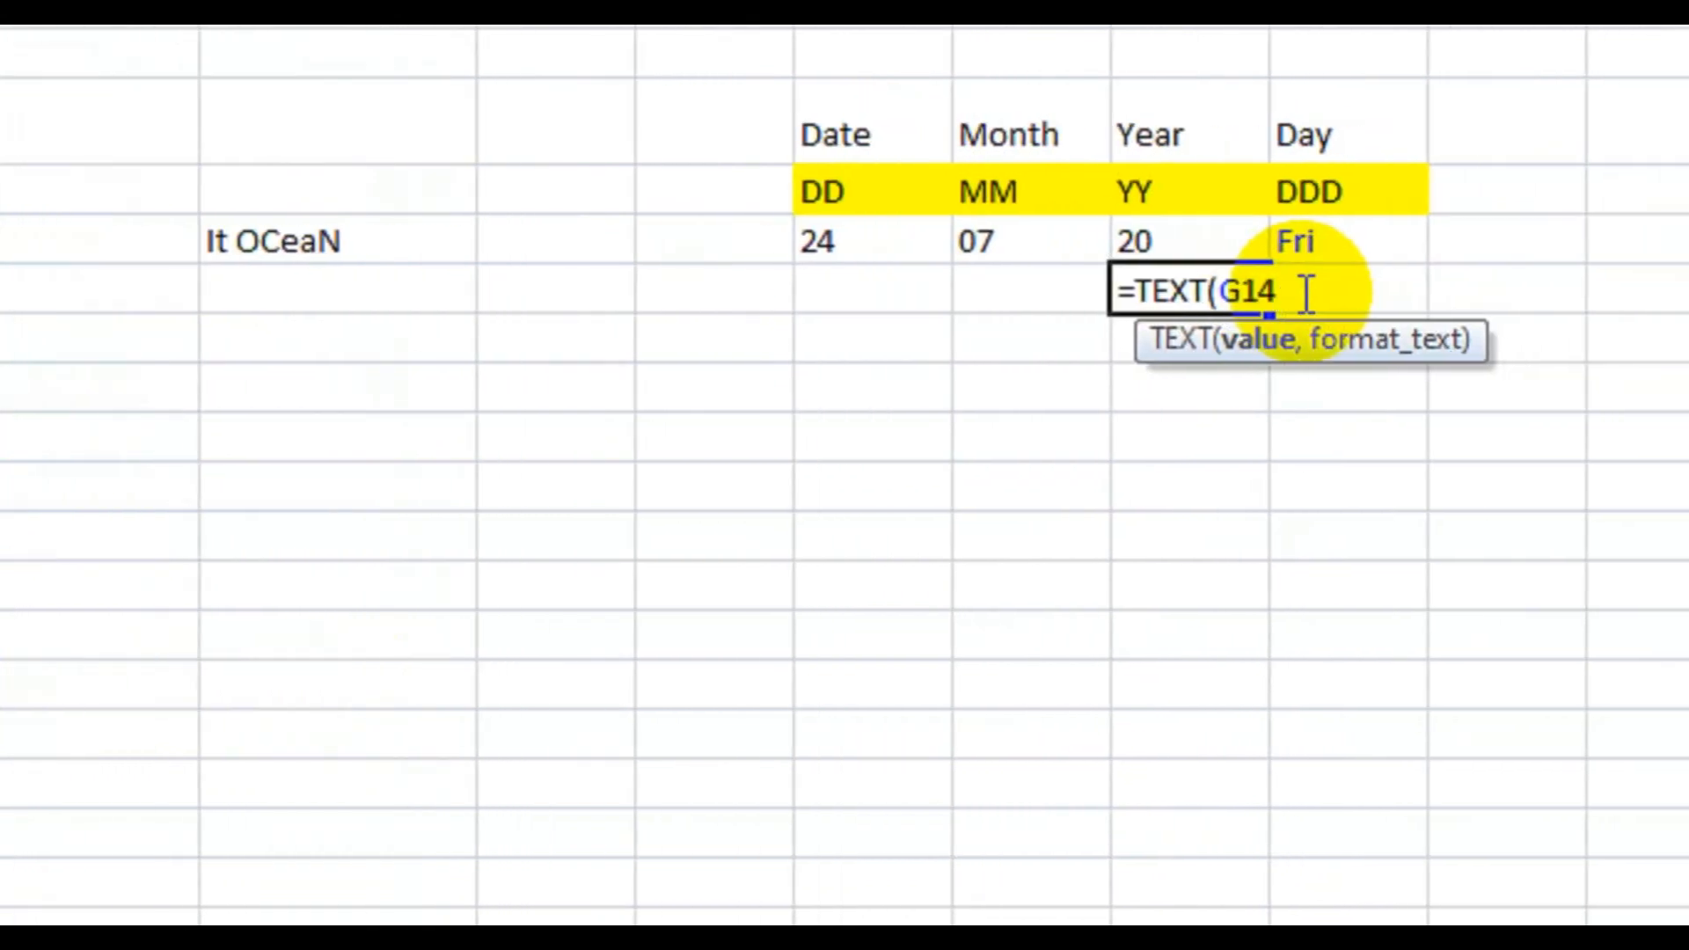
pyautogui.write(':G14"')
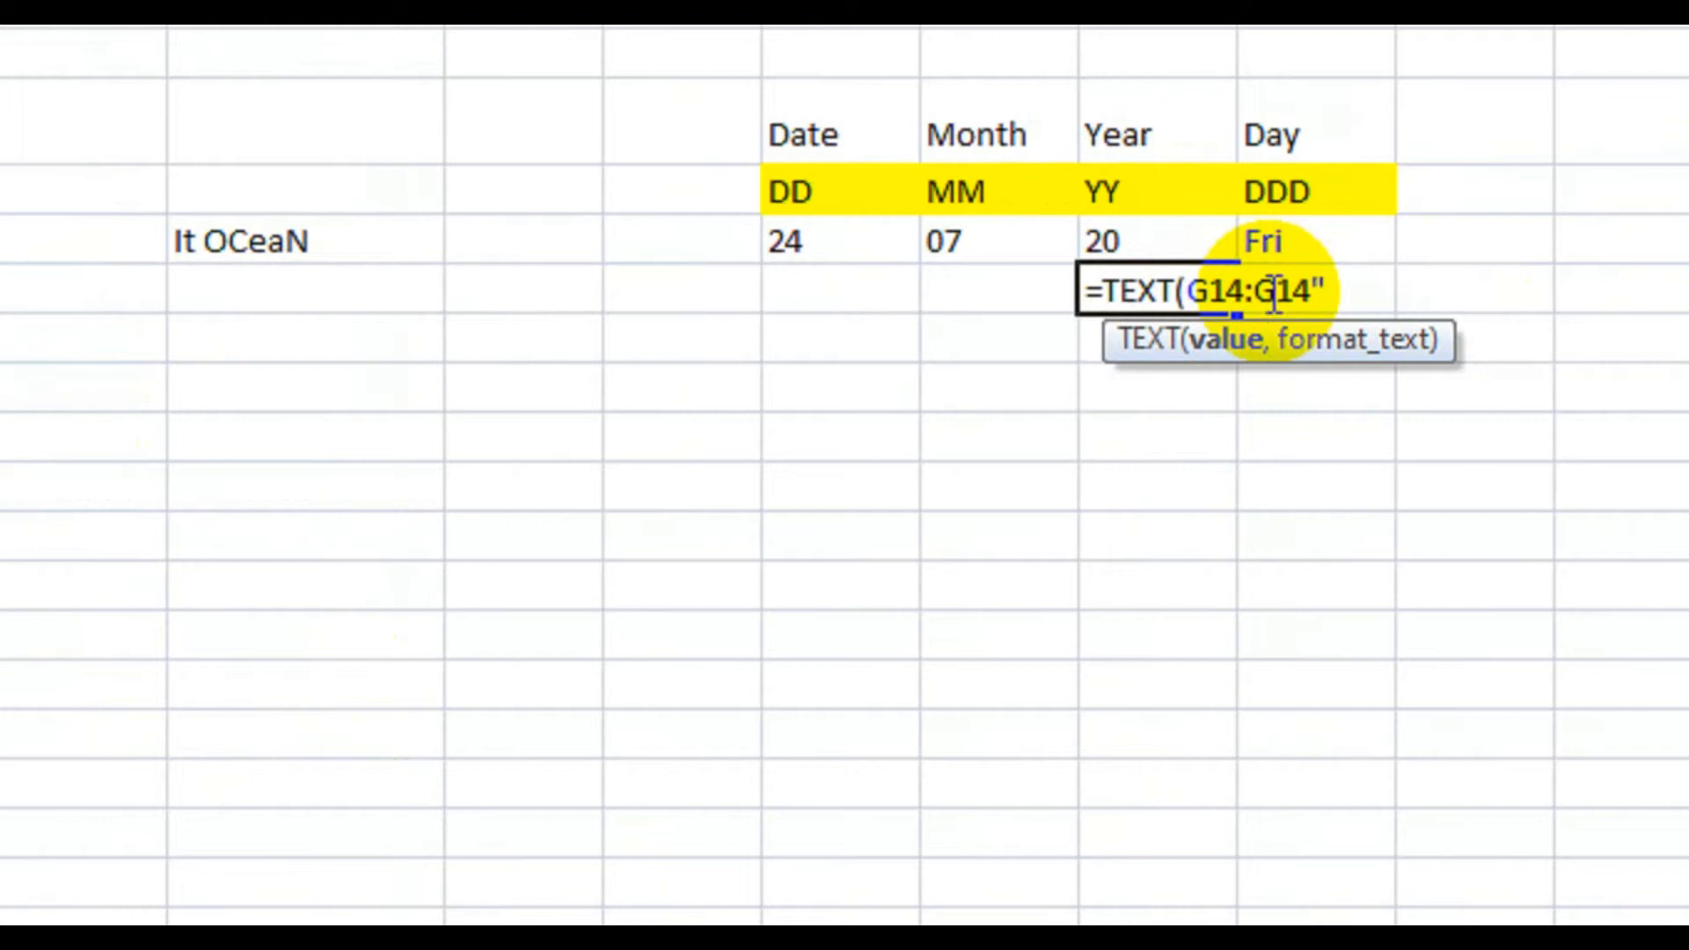
pyautogui.press('BackSpace')
pyautogui.press('BackSpace')
pyautogui.press('BackSpace')
pyautogui.press('BackSpace')
pyautogui.press('BackSpace')
pyautogui.write(',"')
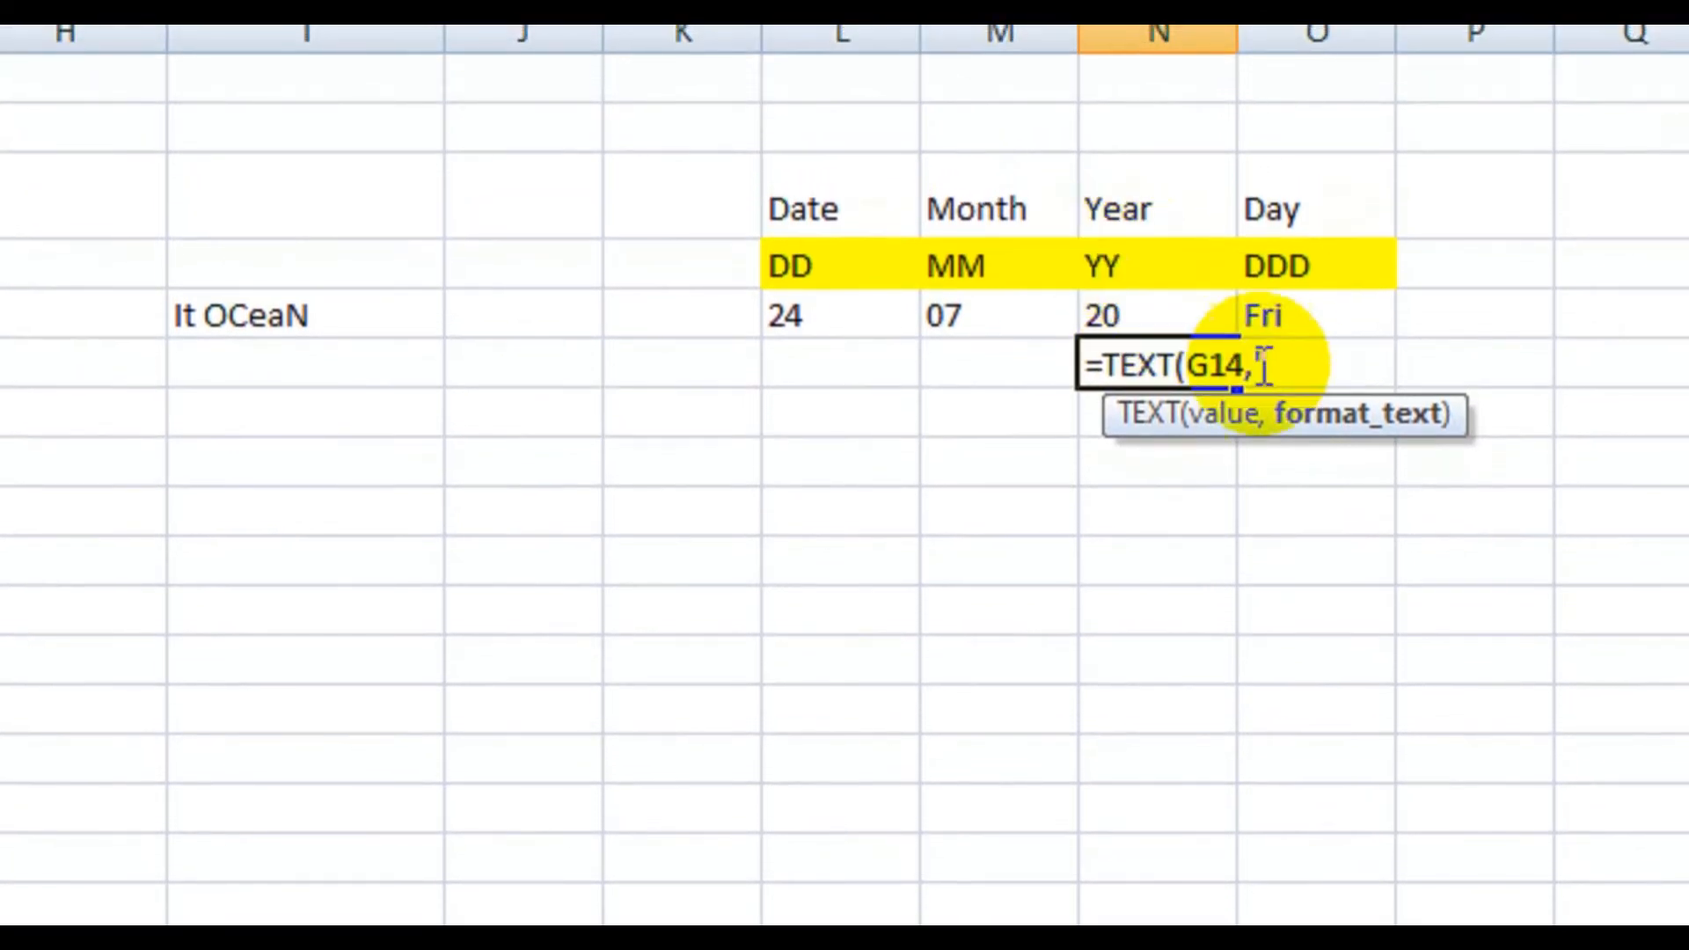
pyautogui.write('yyy')
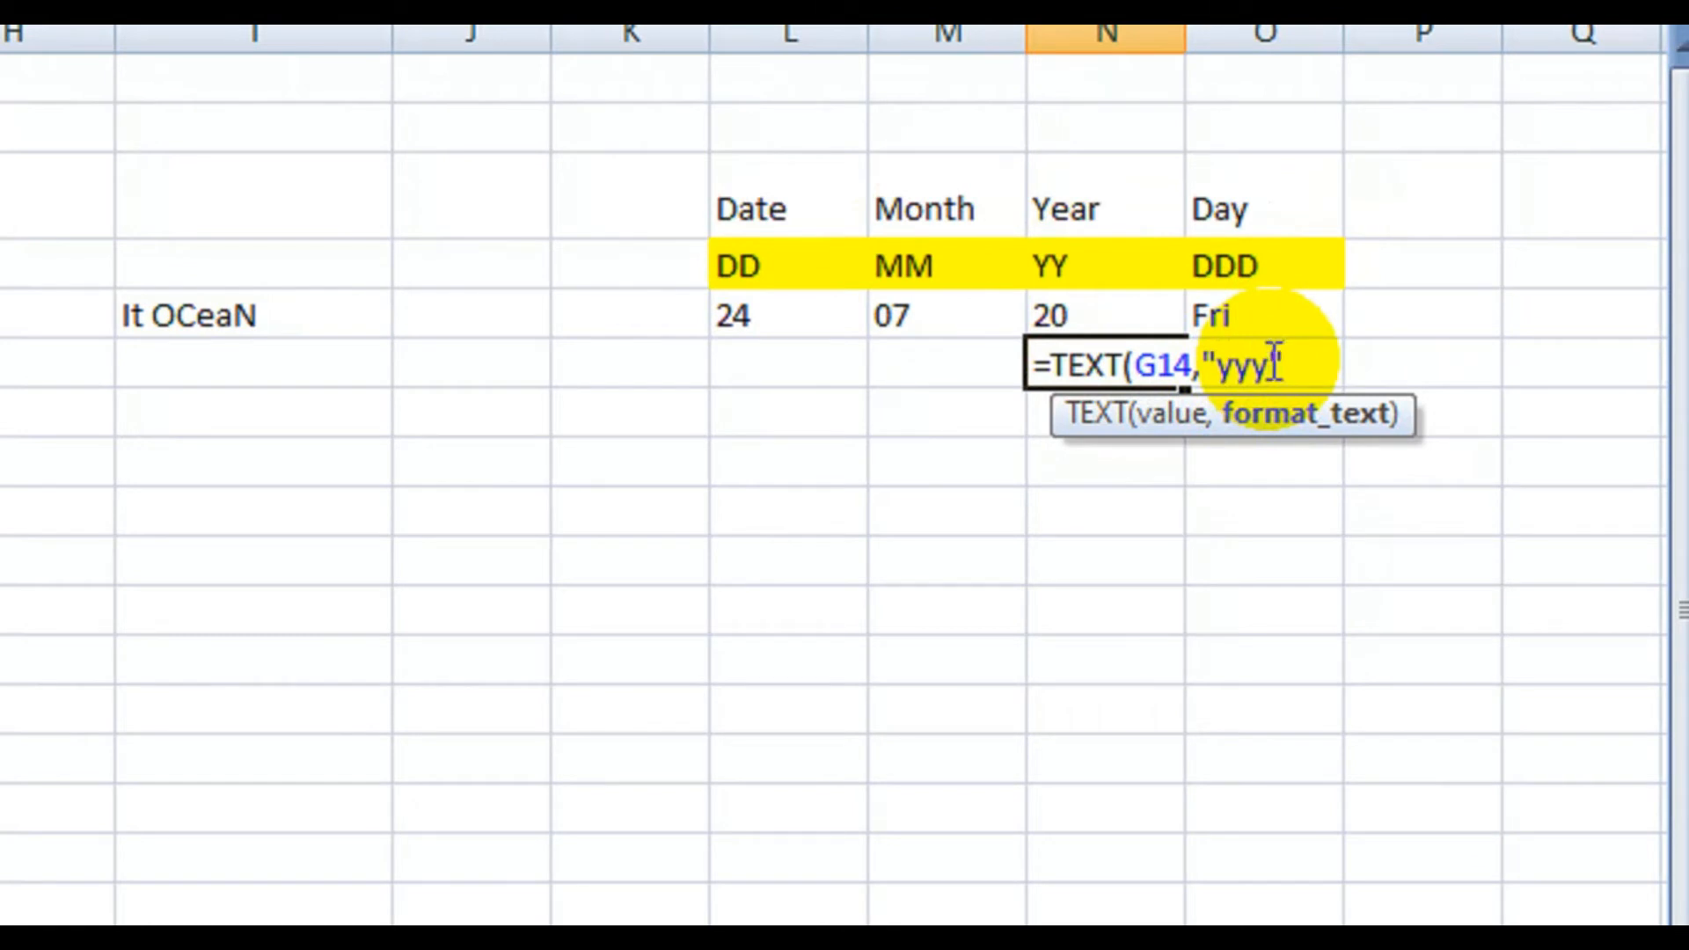
pyautogui.write('")')
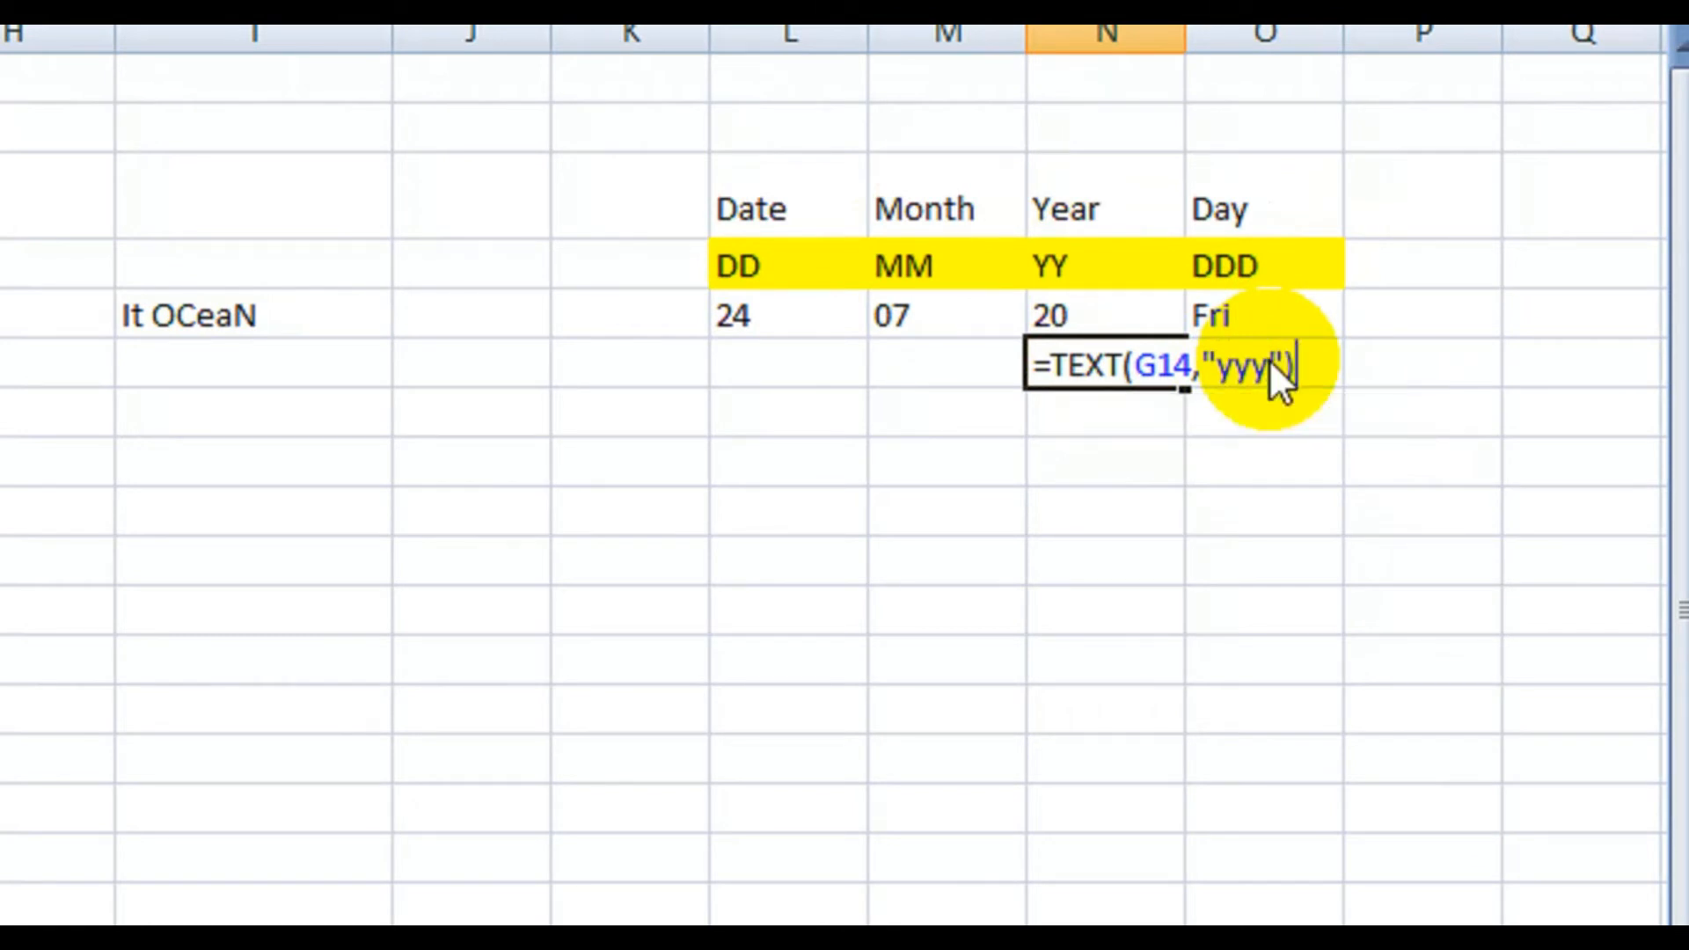
pyautogui.press('Return')
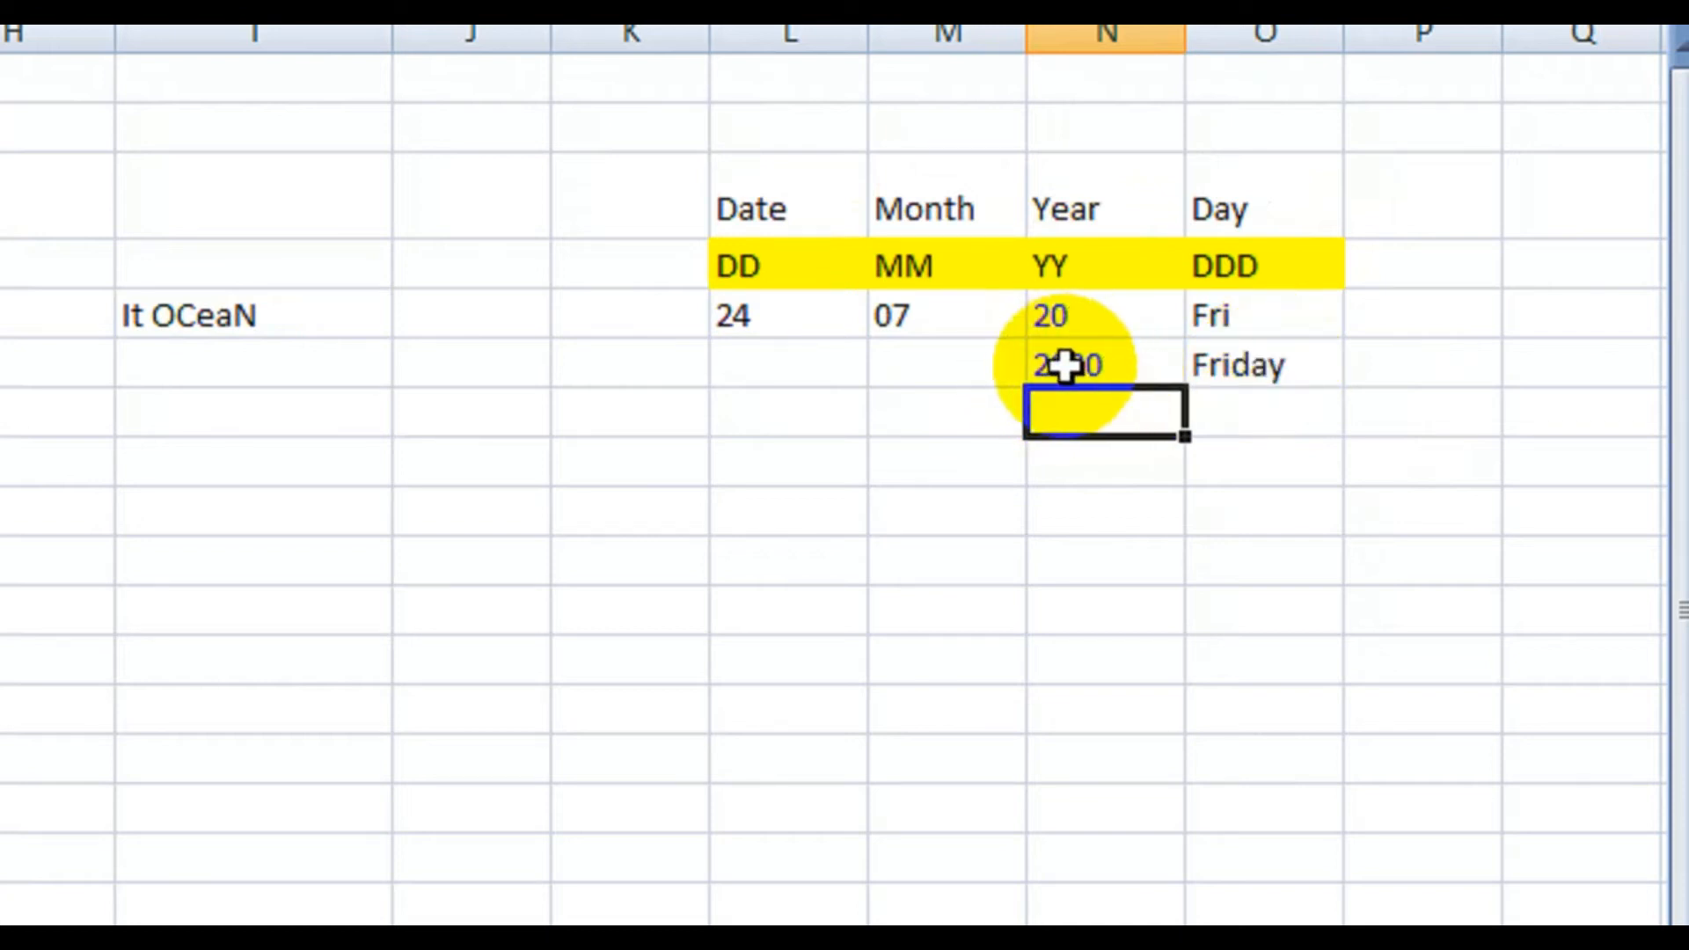
# Step: Enter the formula =TEXT(G14,"mmm") in cell M6, in the Month column below the two-digit month
pyautogui.click(908, 365)
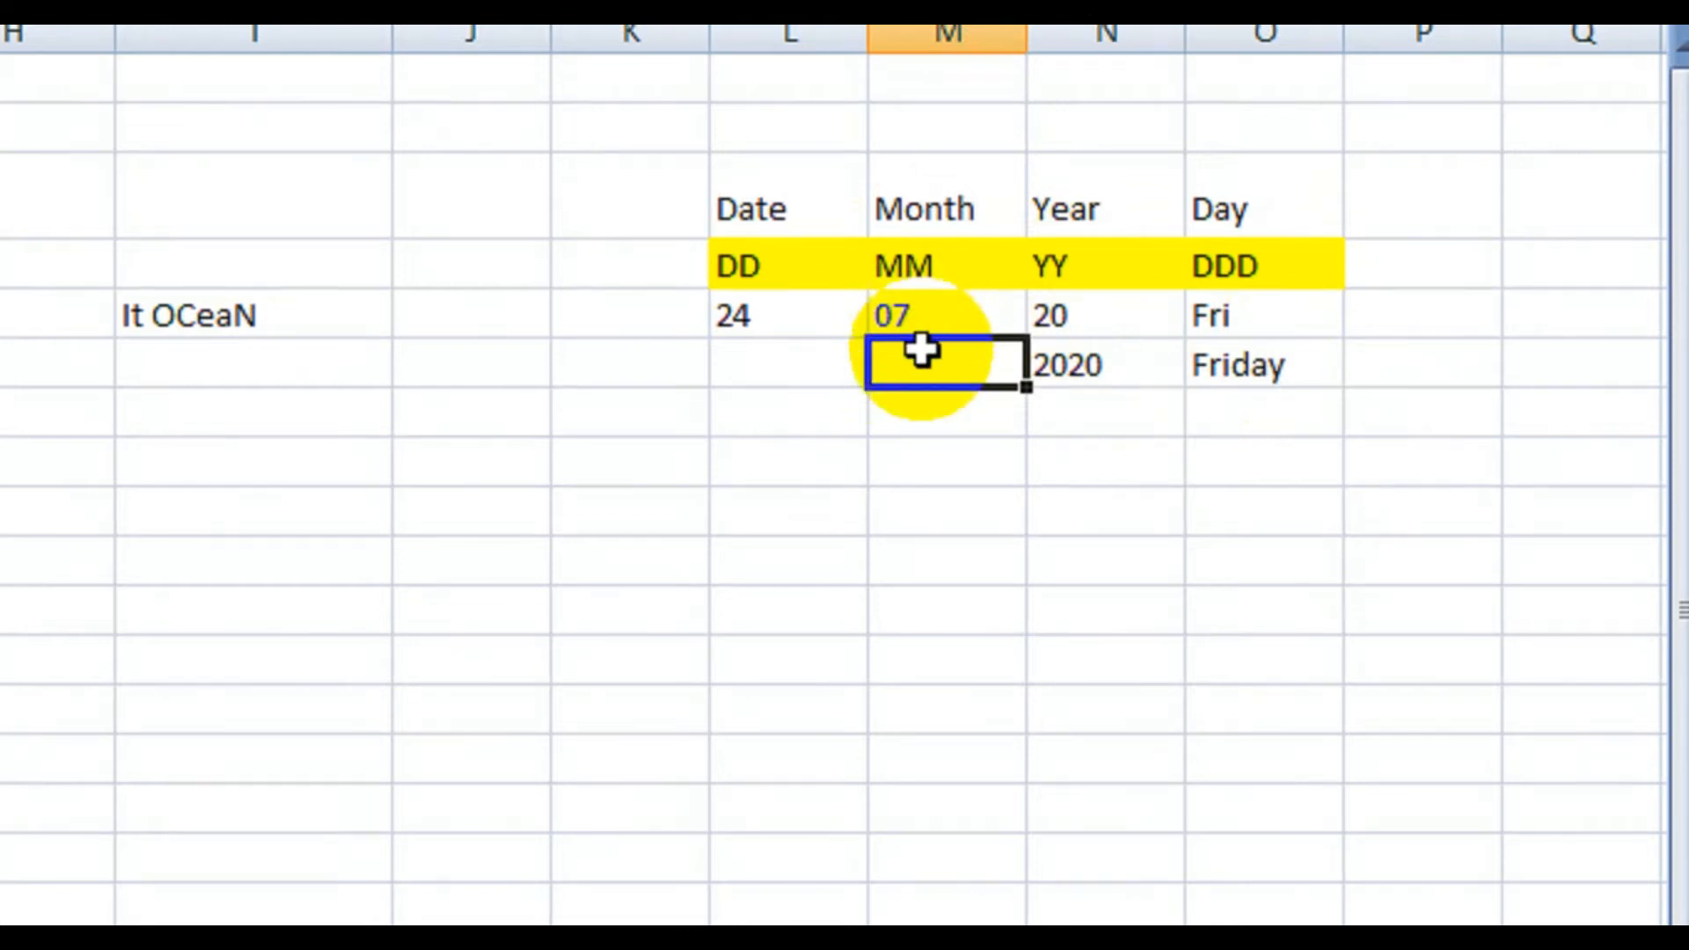
pyautogui.doubleClick(919, 360)
pyautogui.write('=te')
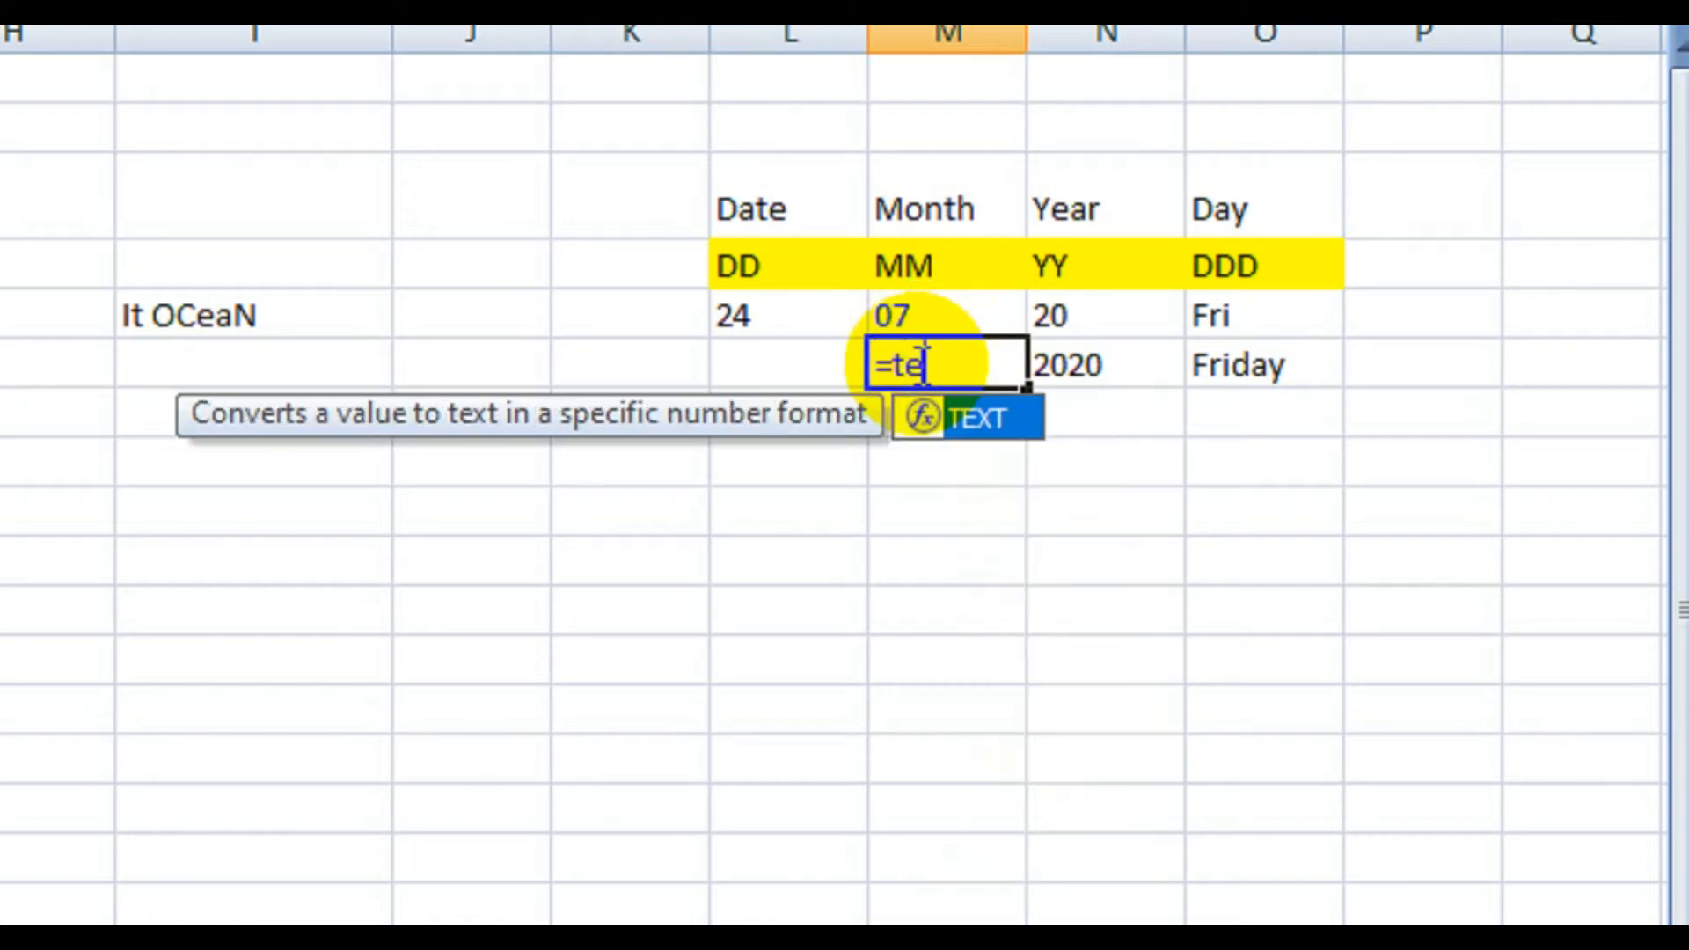
pyautogui.doubleClick(976, 427)
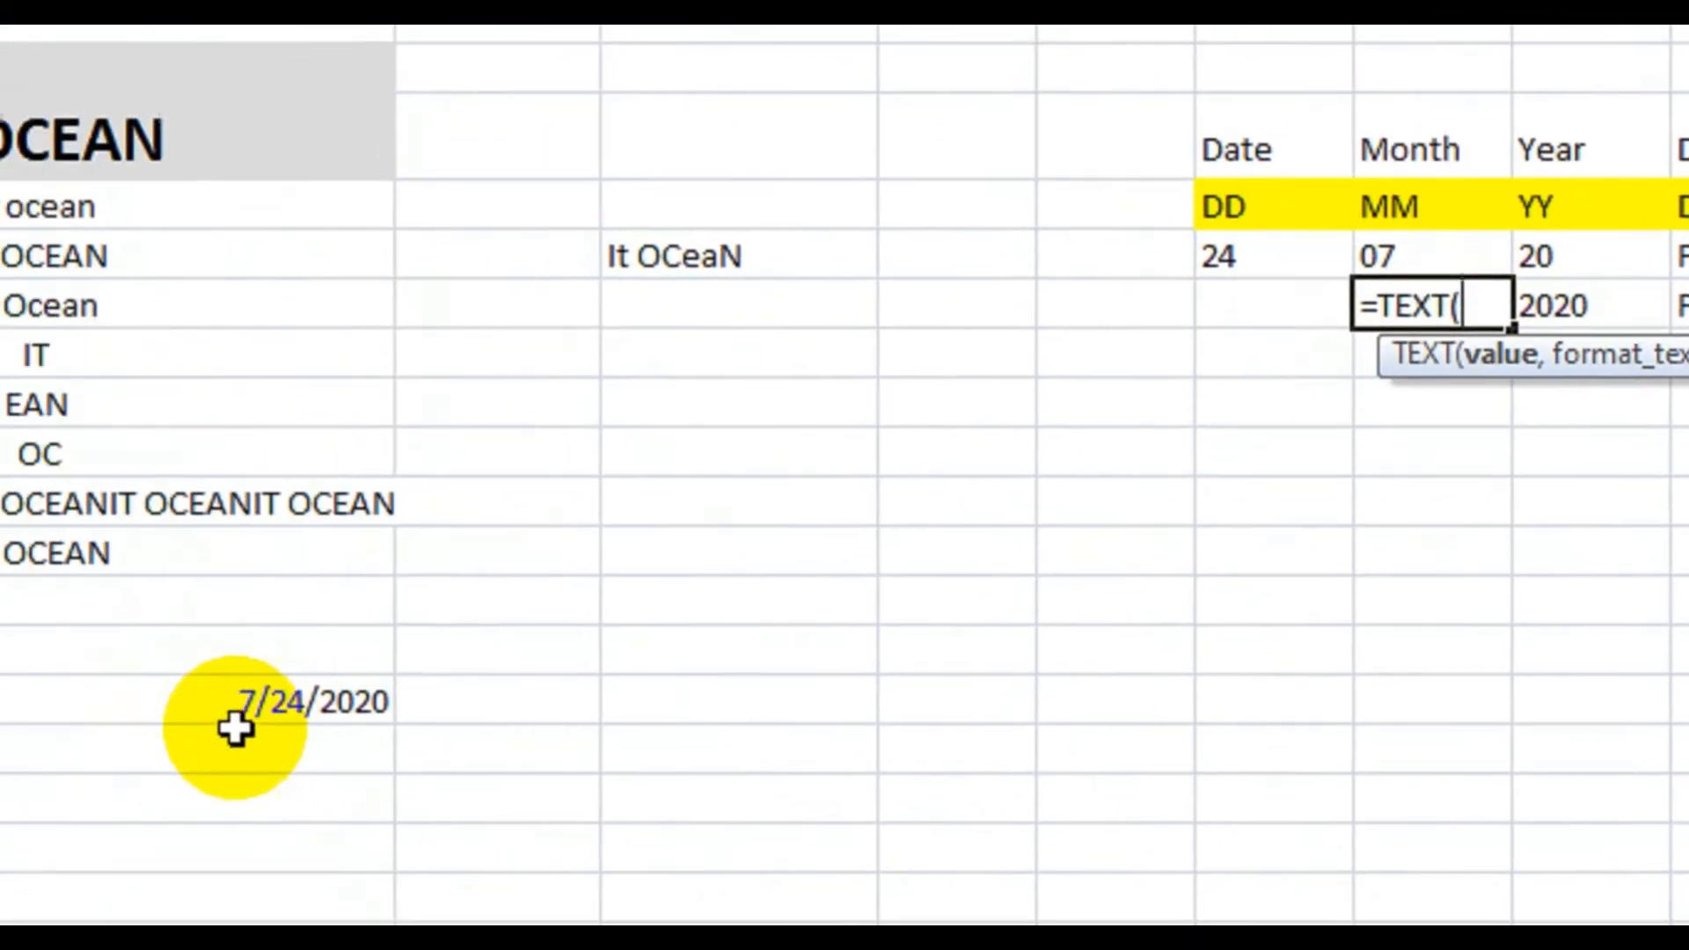
pyautogui.click(384, 697)
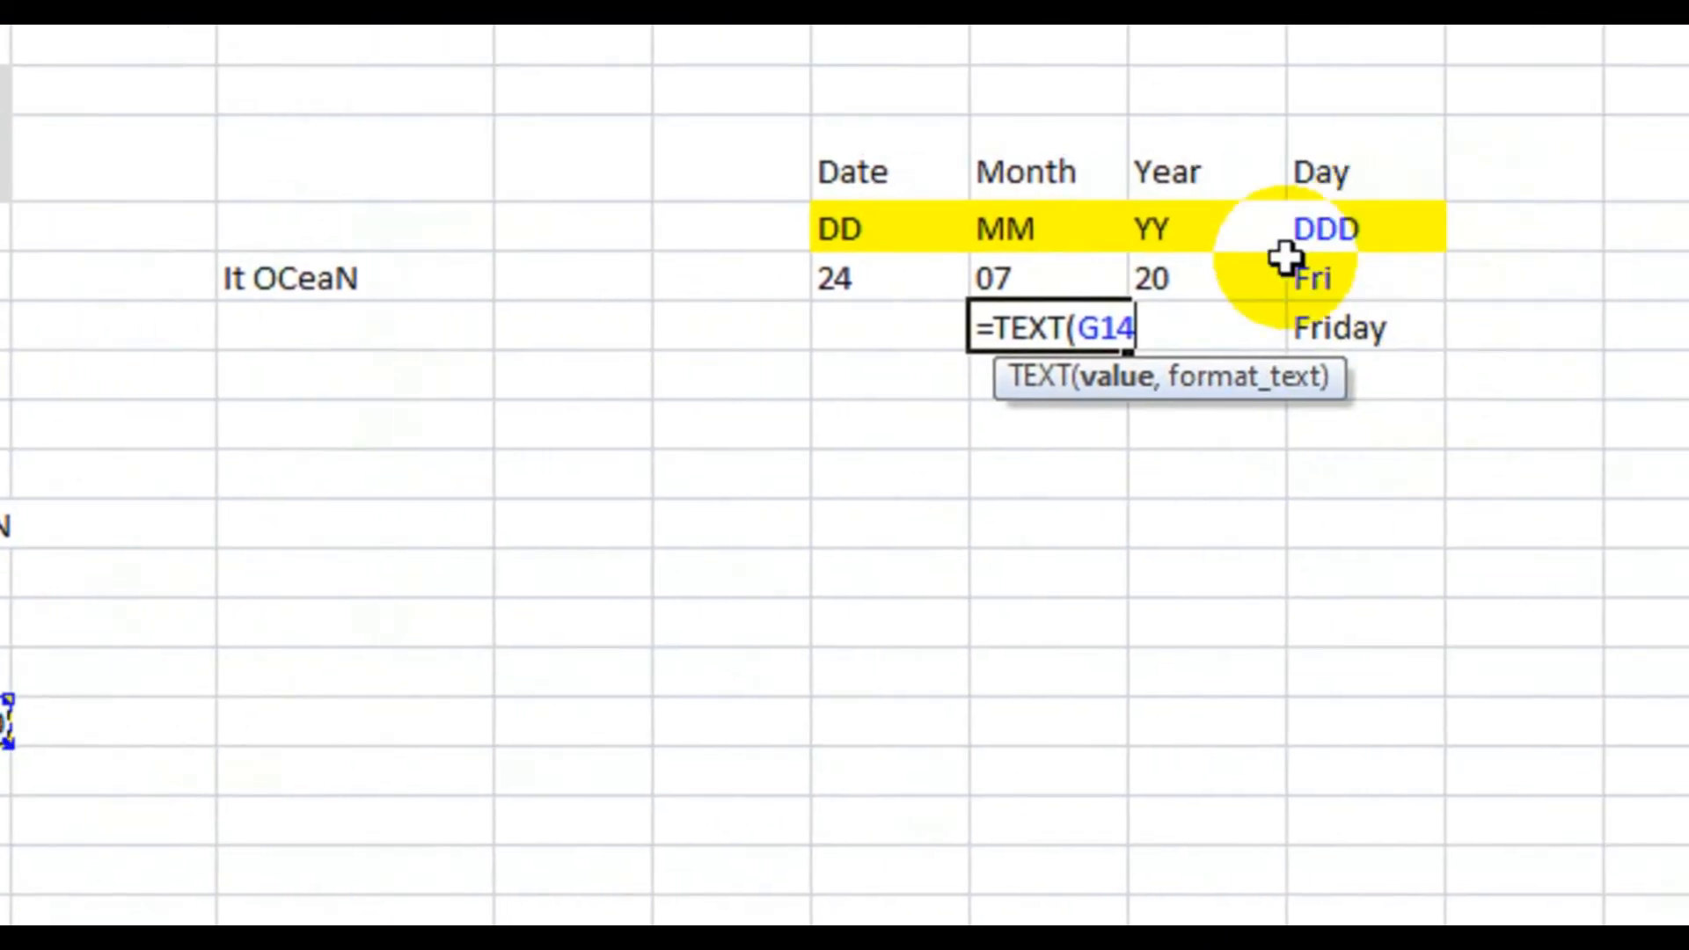
pyautogui.write(',')
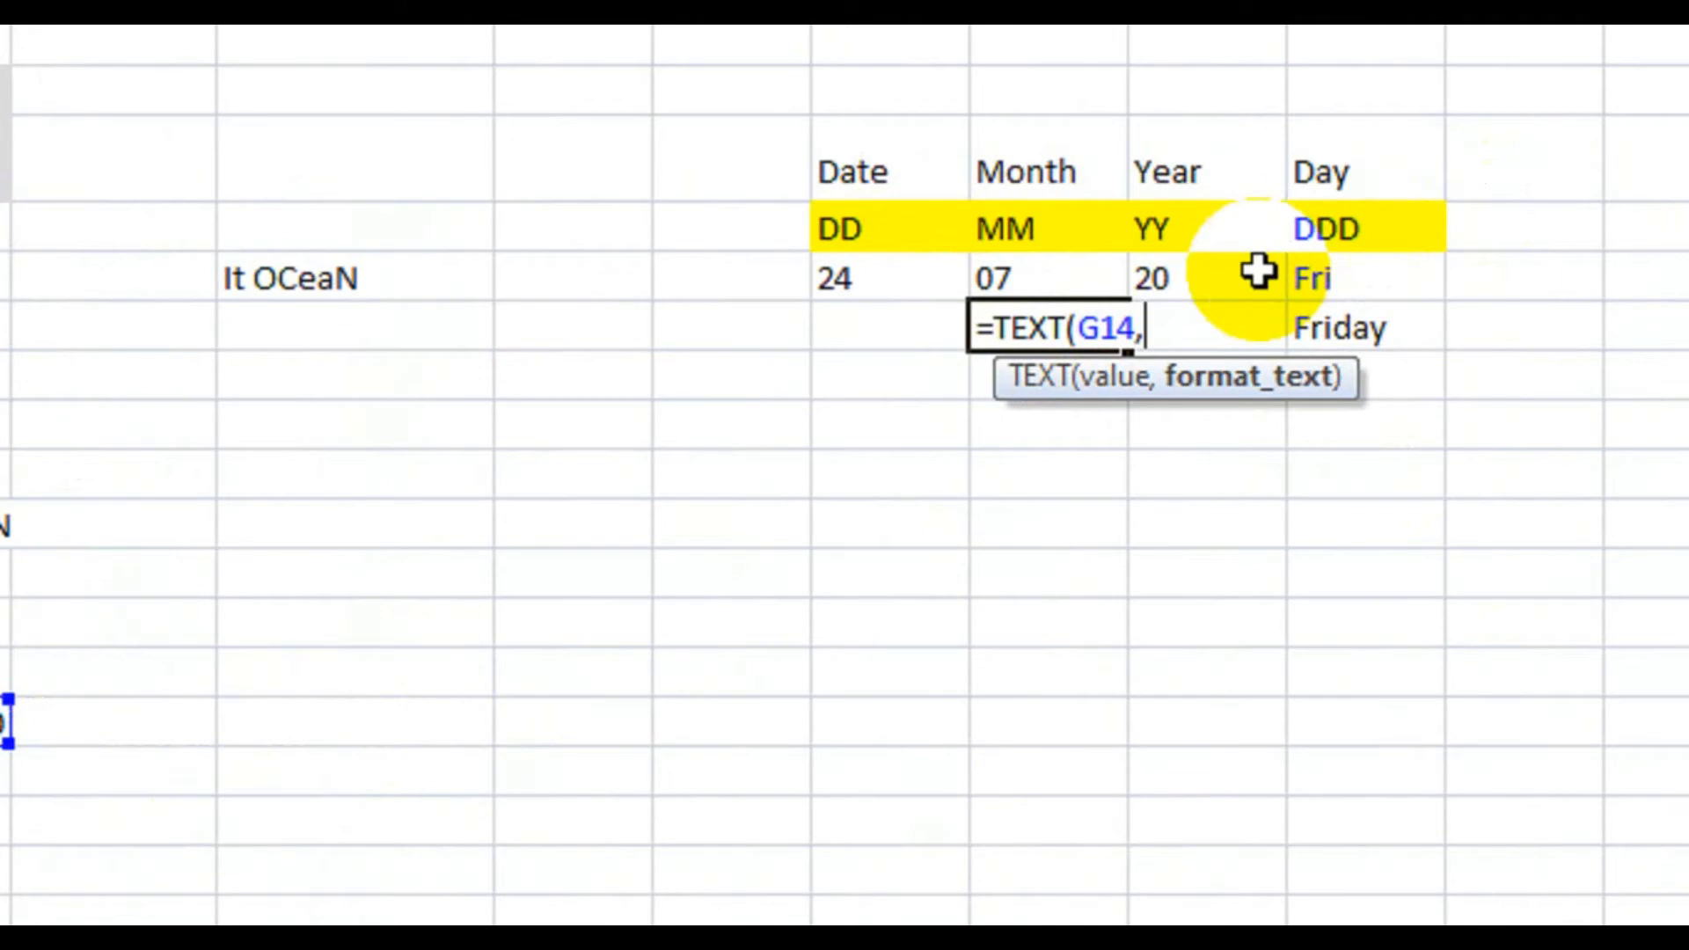
pyautogui.write('"')
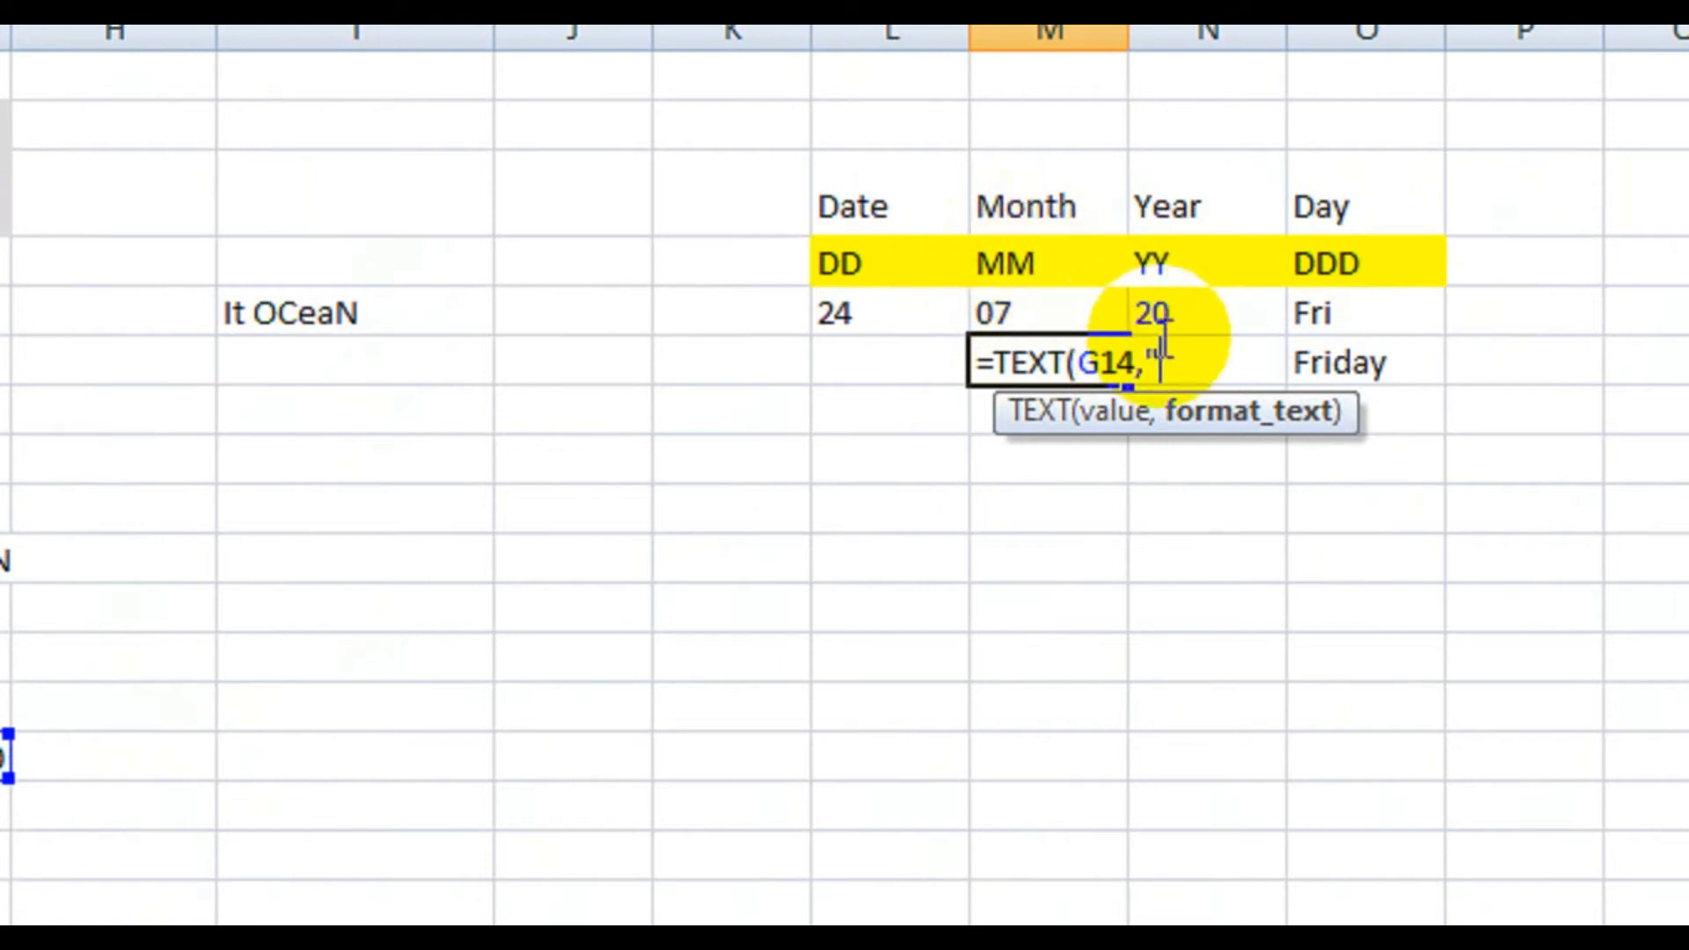
pyautogui.write('mmm"')
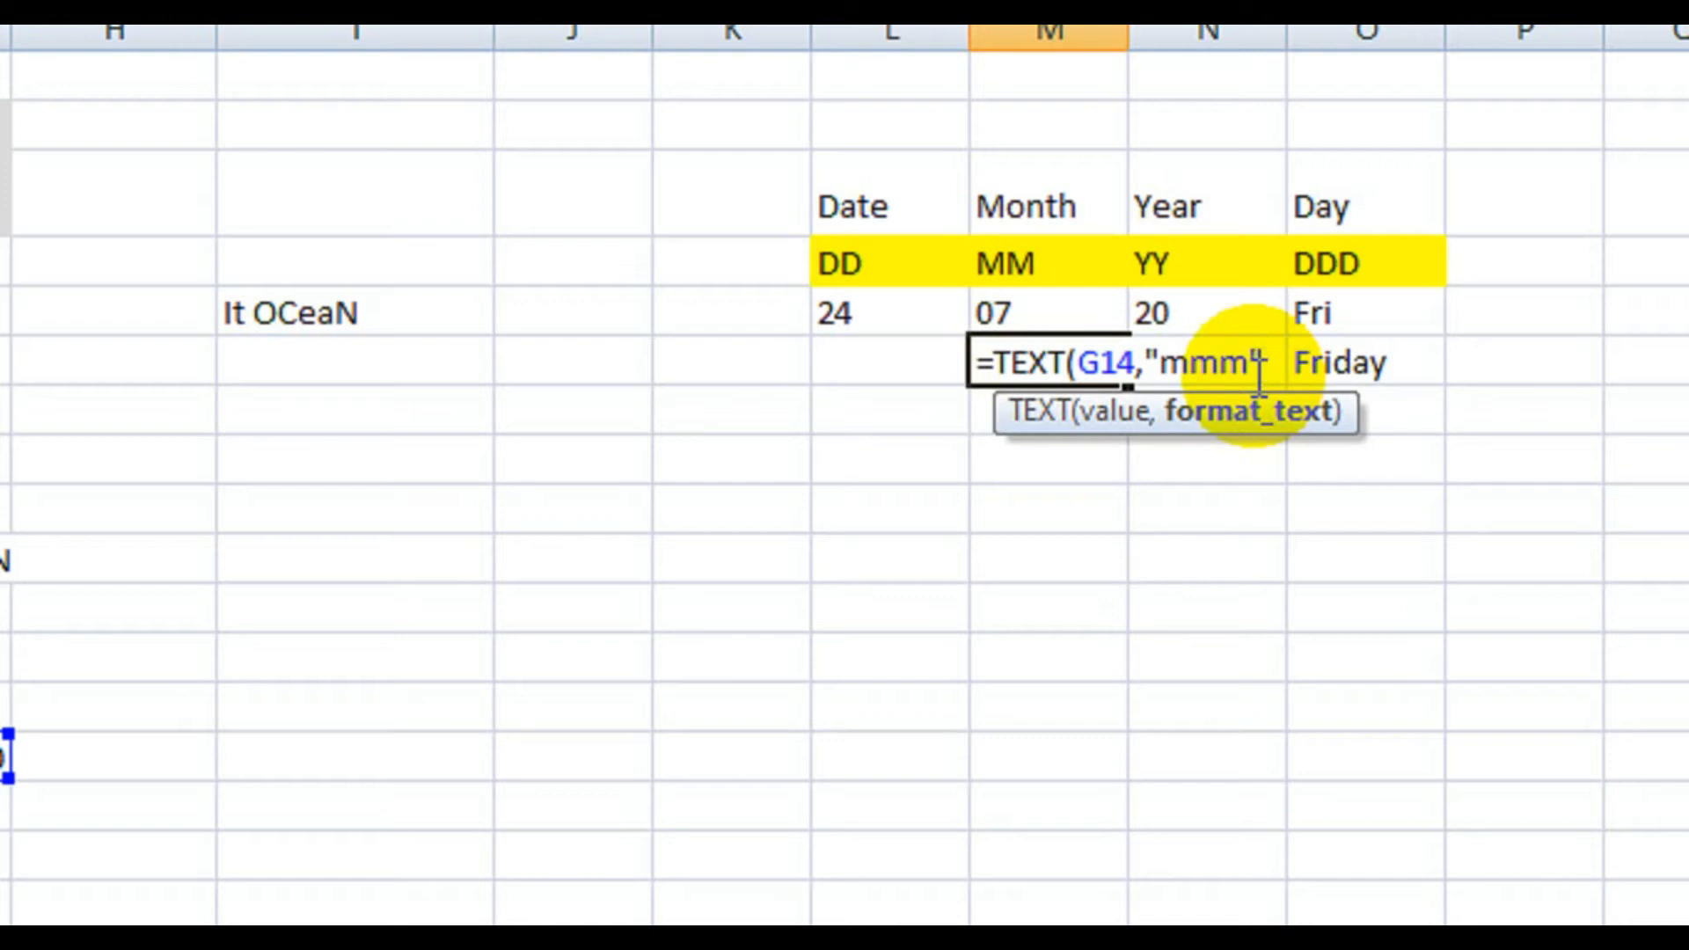
pyautogui.write(')')
pyautogui.press('Return')
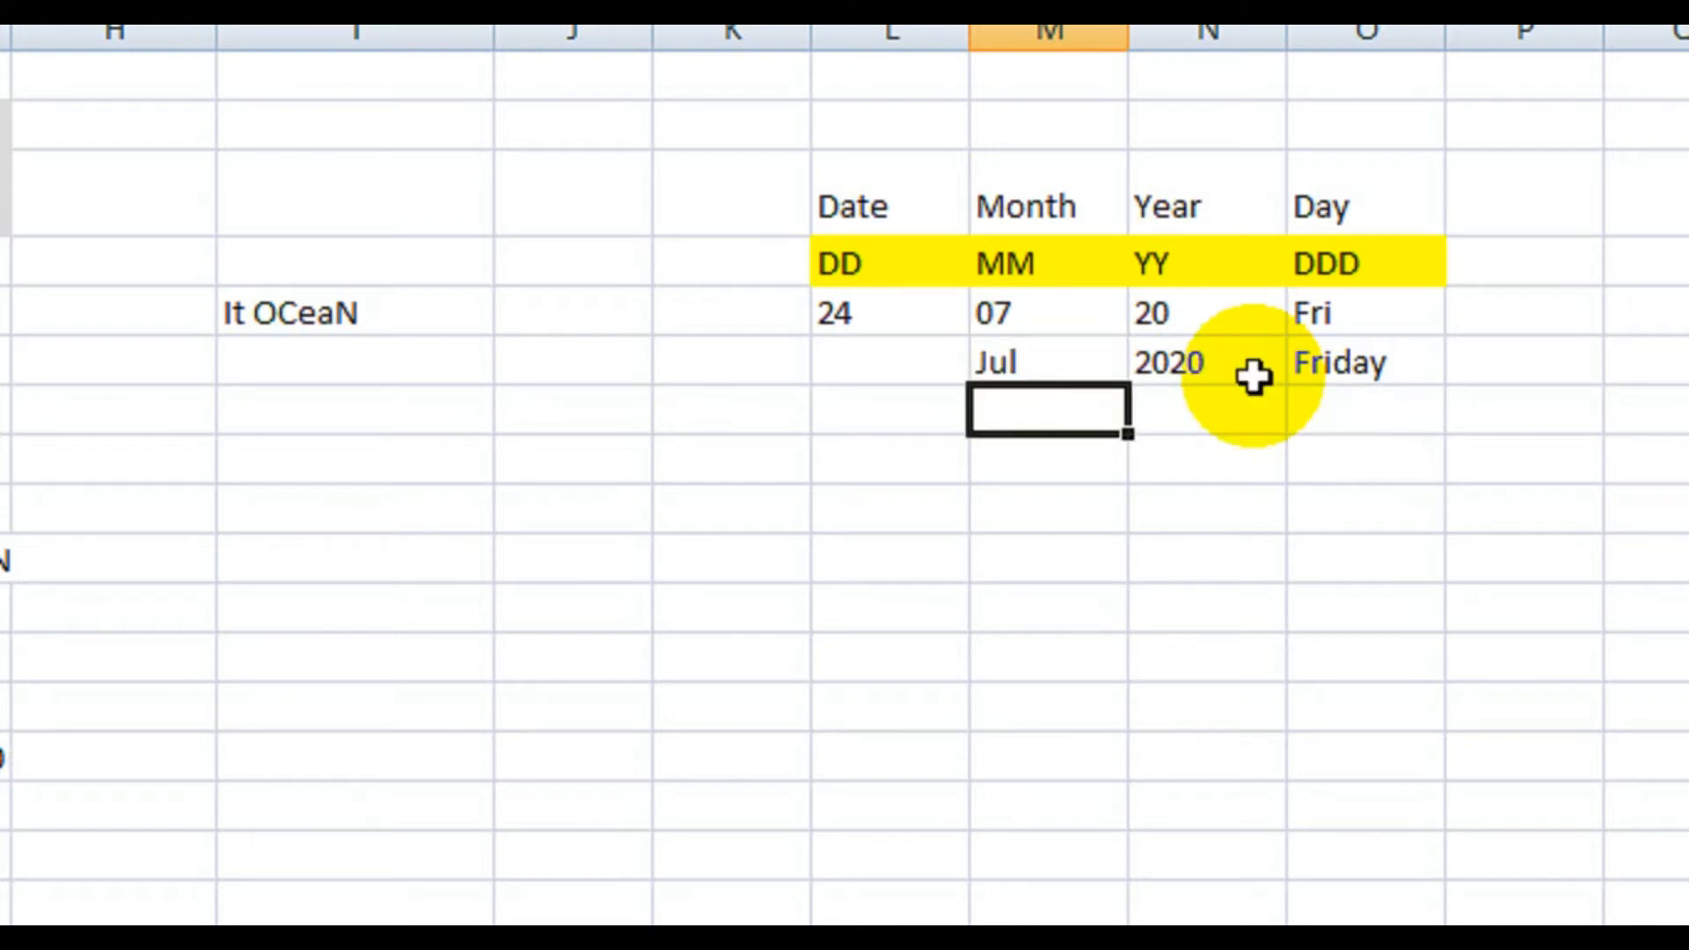
pyautogui.click(1035, 361)
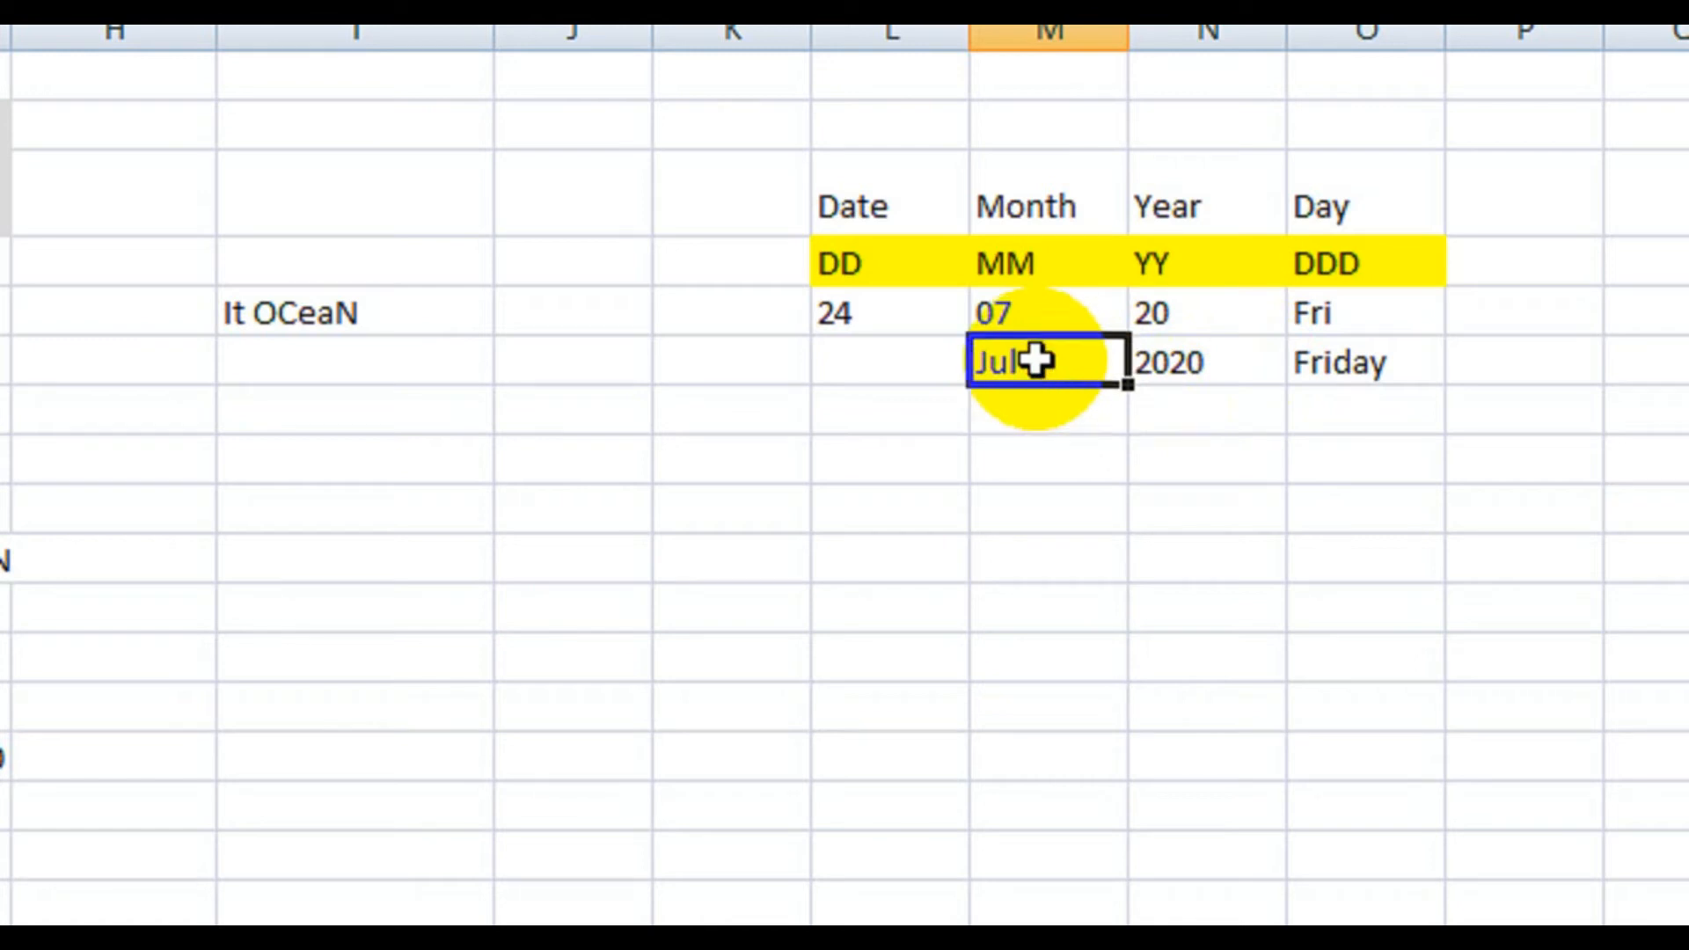
# Step: Enter the formula =TEXT(G14,"mmmm") in cell M8, in the Month column two rows below the three-letter month
pyautogui.click(1010, 464)
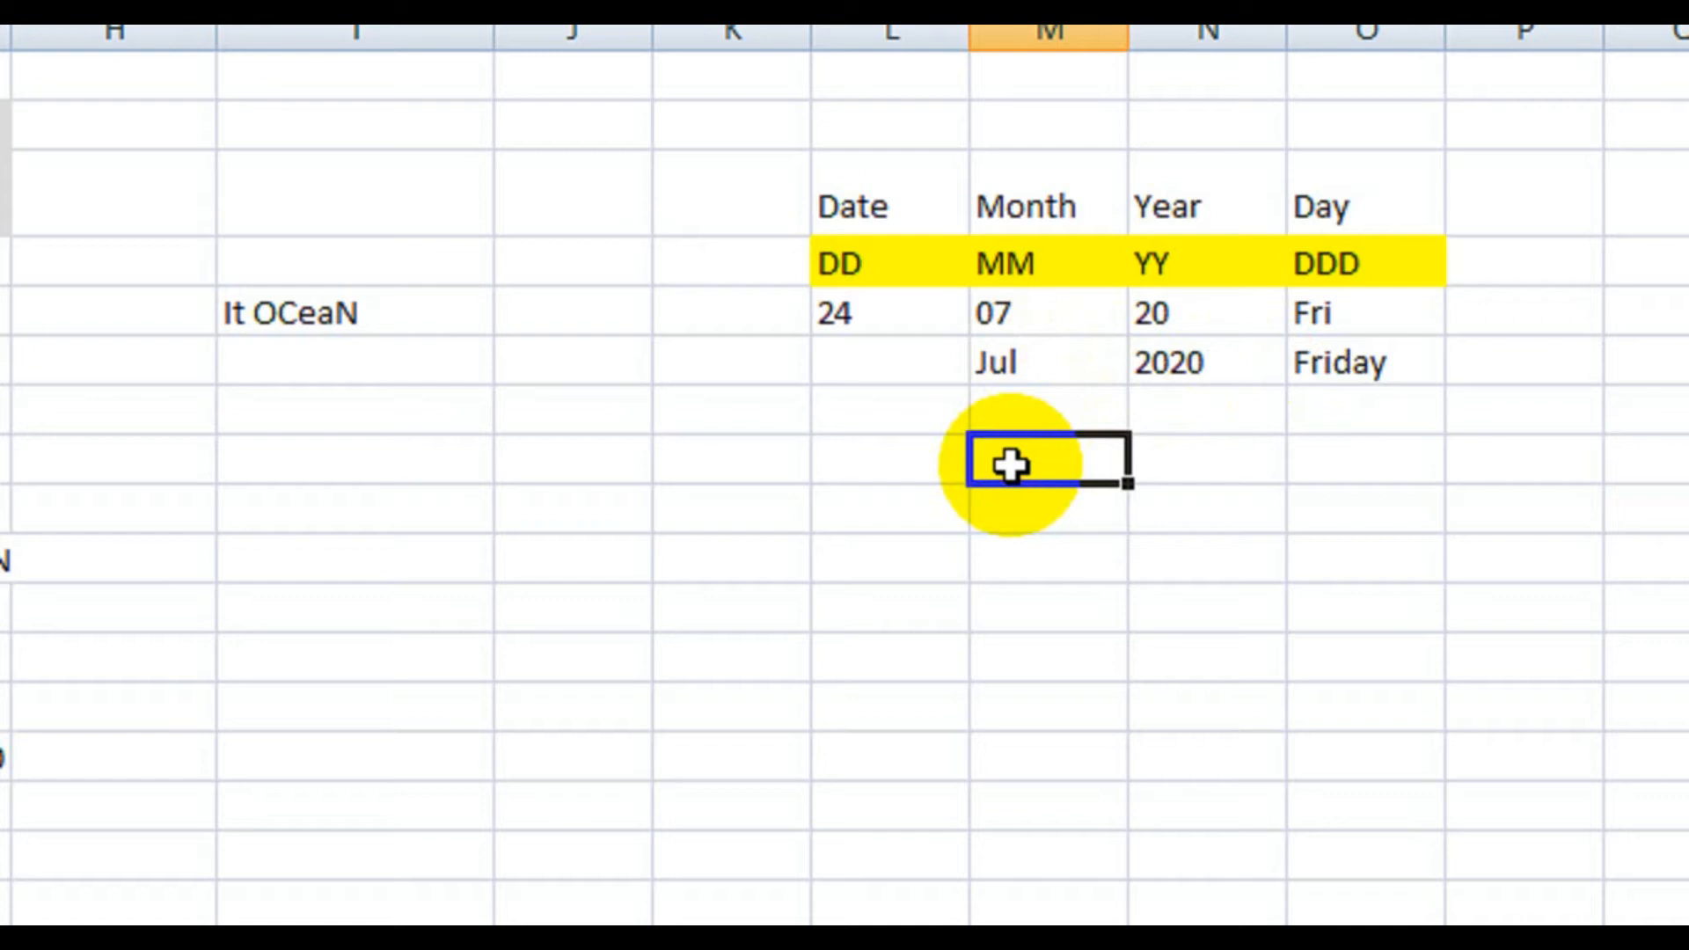
pyautogui.write('=')
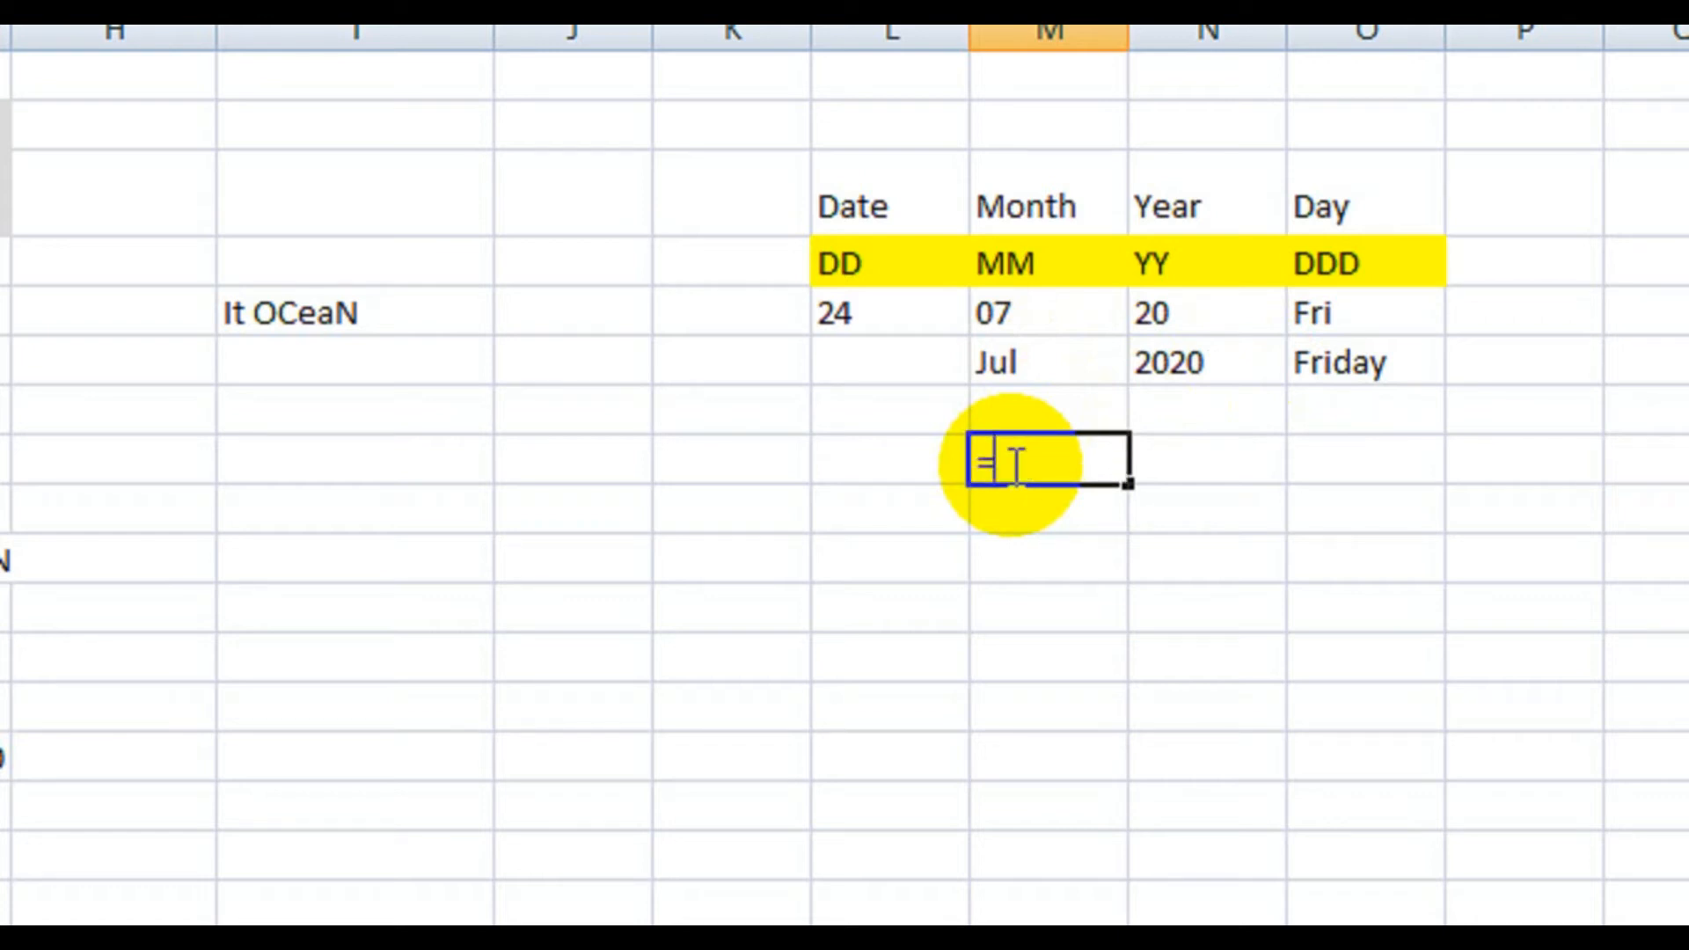
pyautogui.write('te')
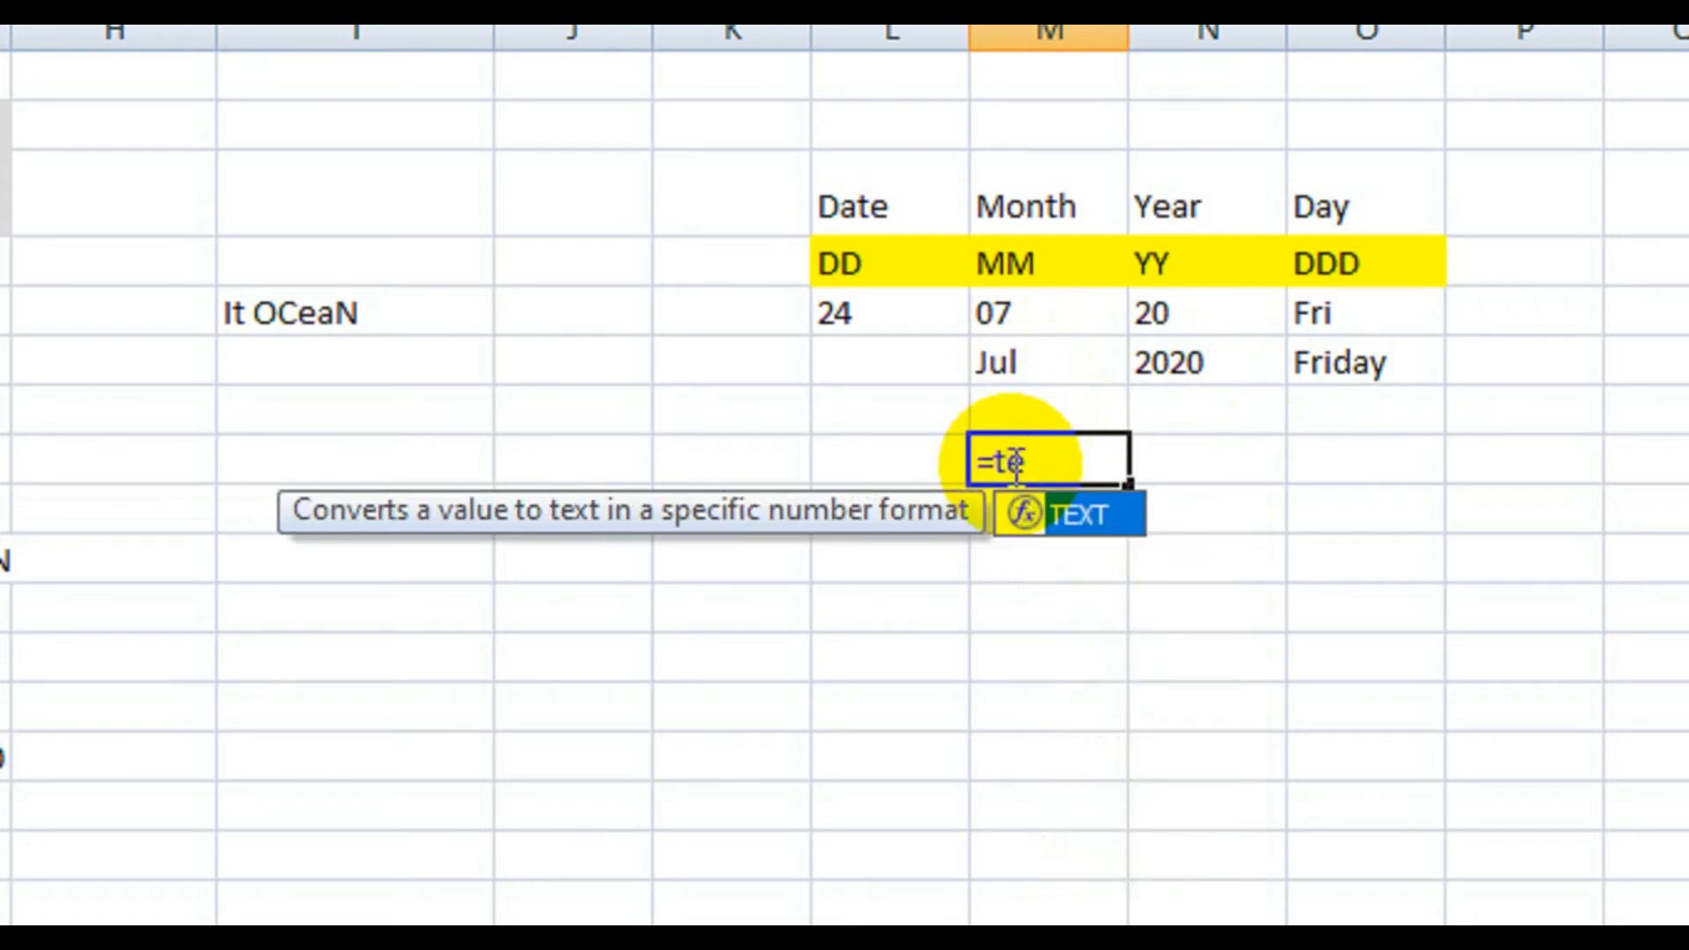
pyautogui.doubleClick(1086, 512)
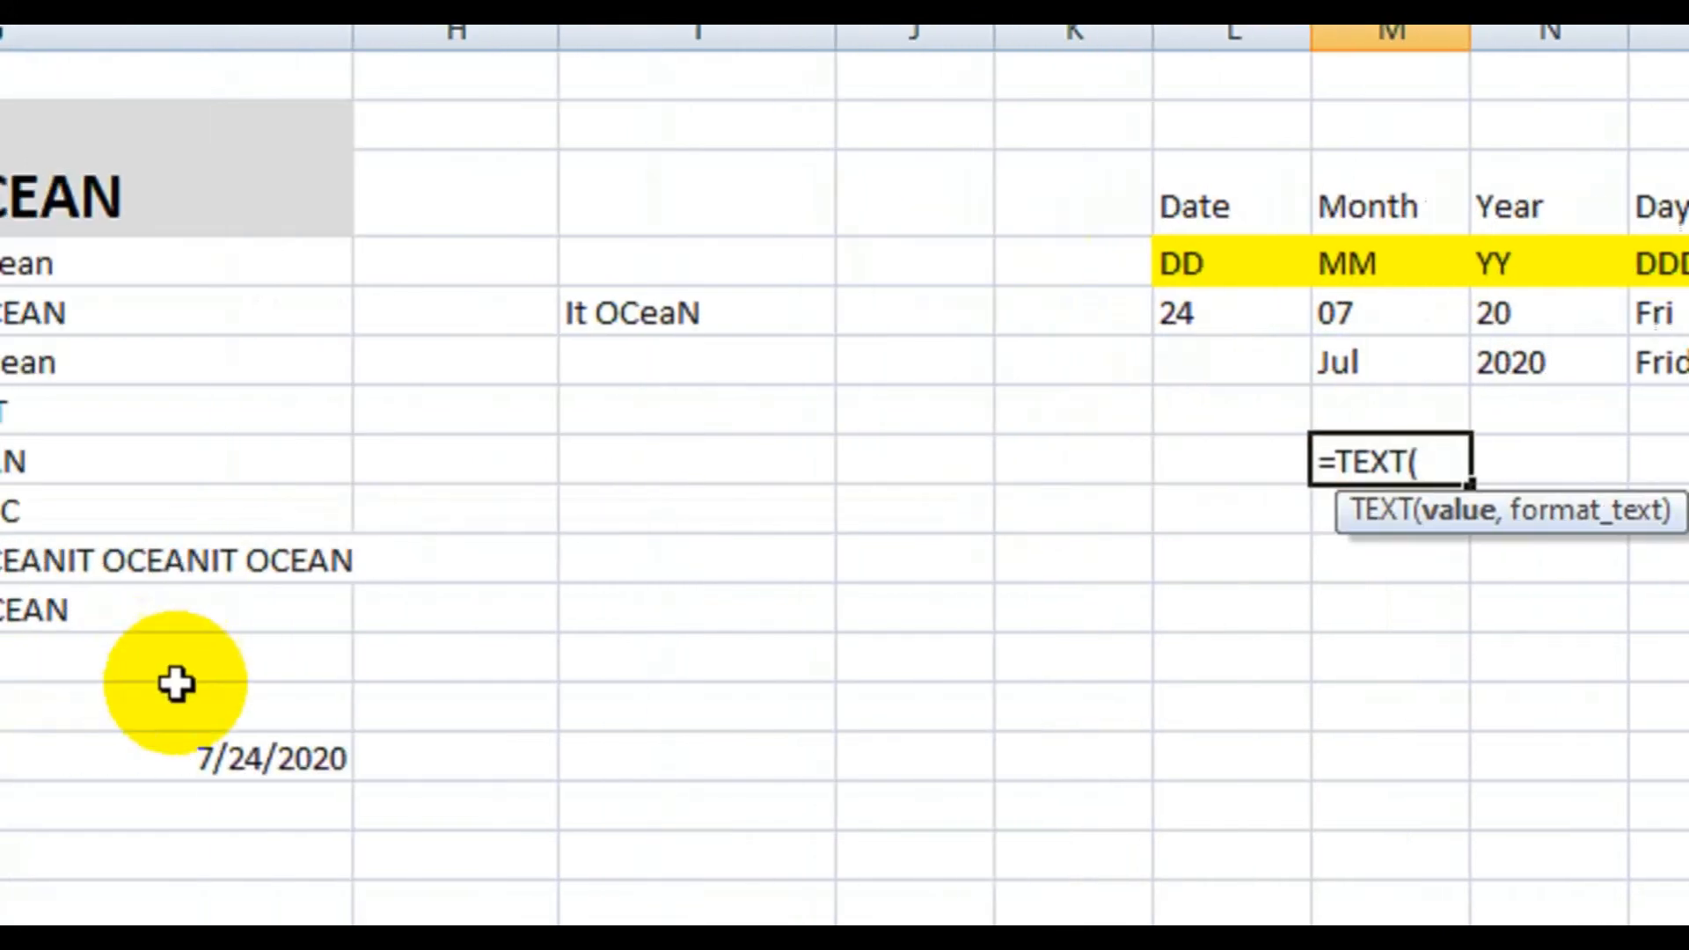
pyautogui.click(287, 750)
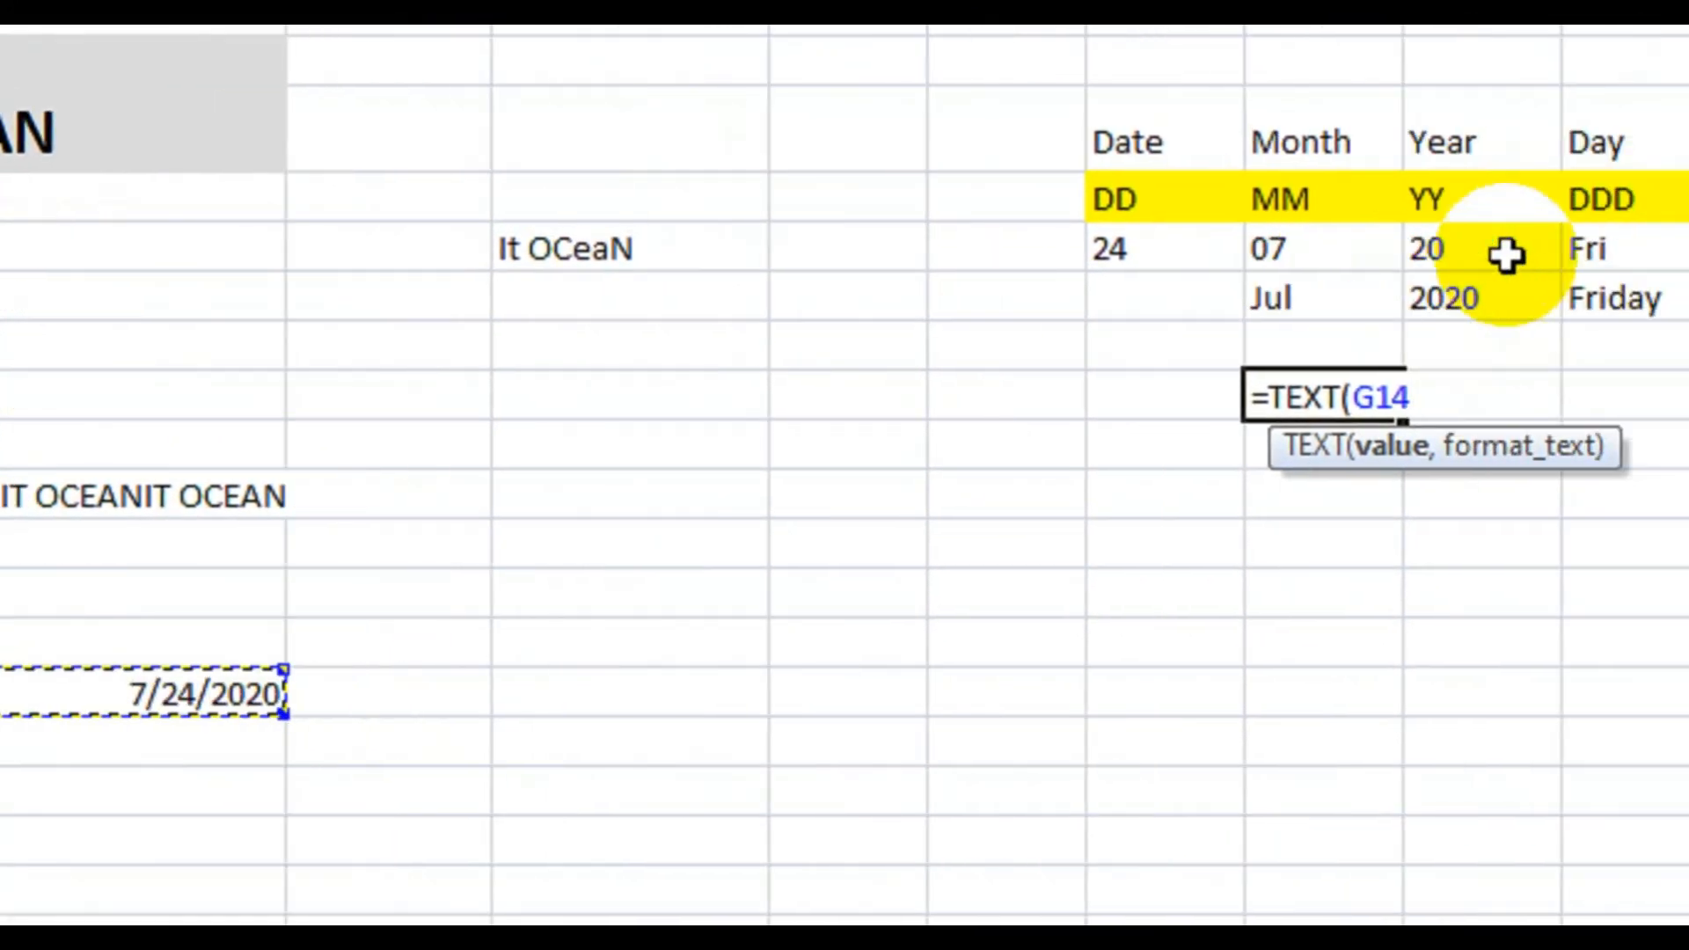
pyautogui.write(',"mmmm')
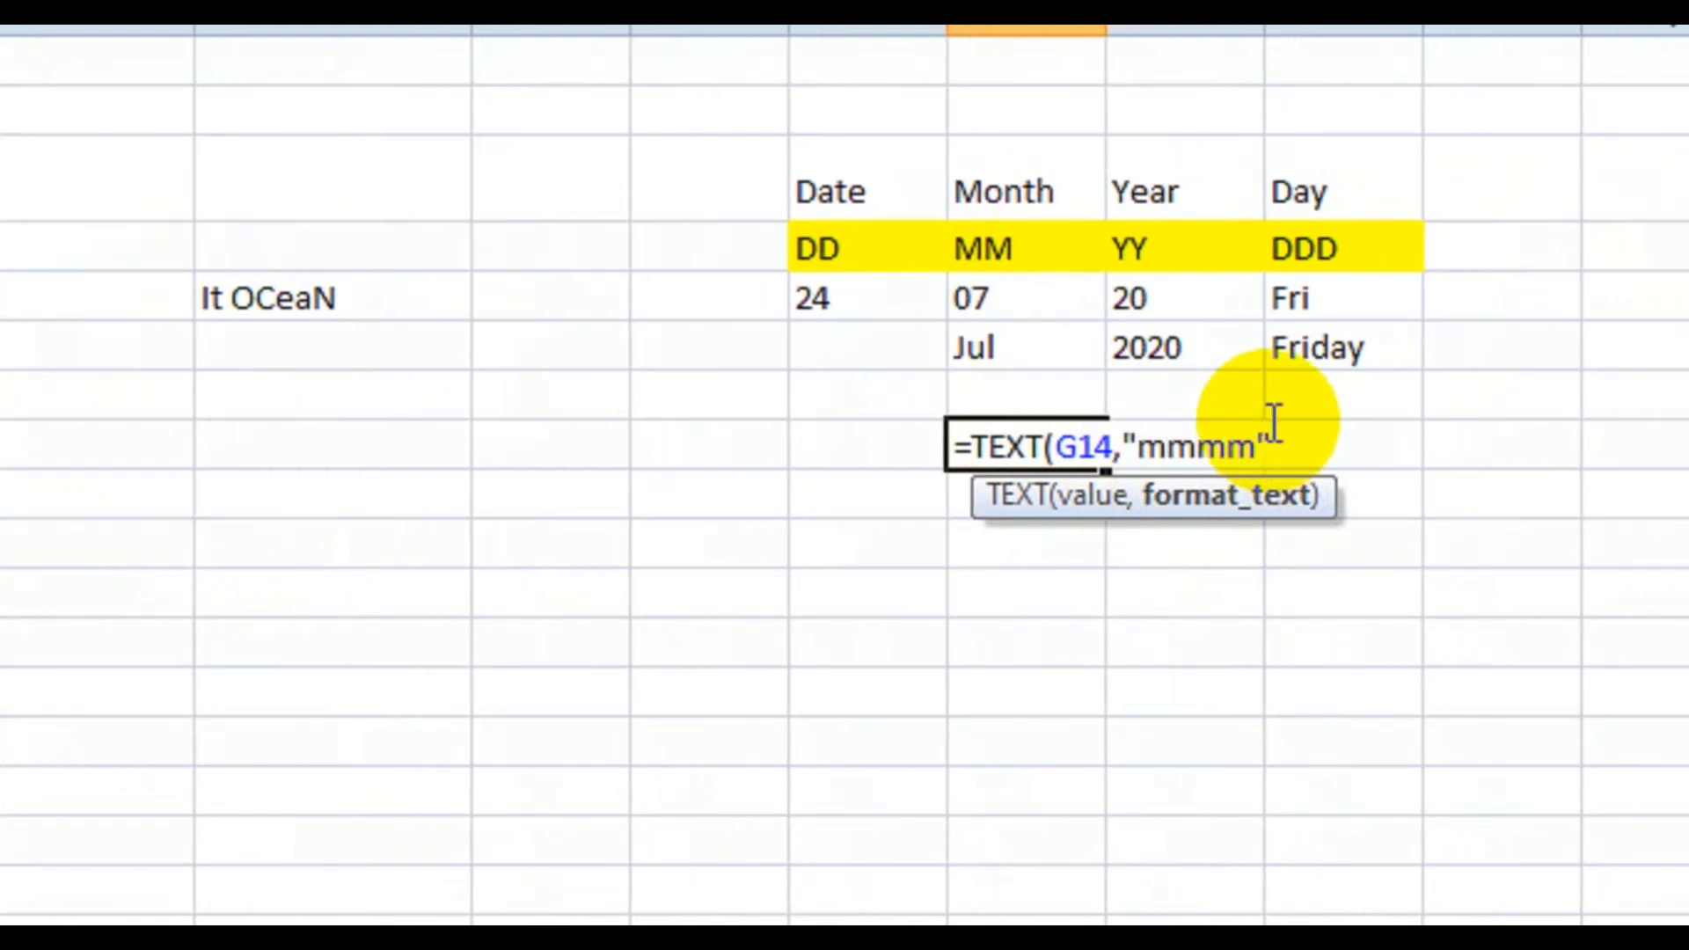
pyautogui.write(')')
pyautogui.press('Return')
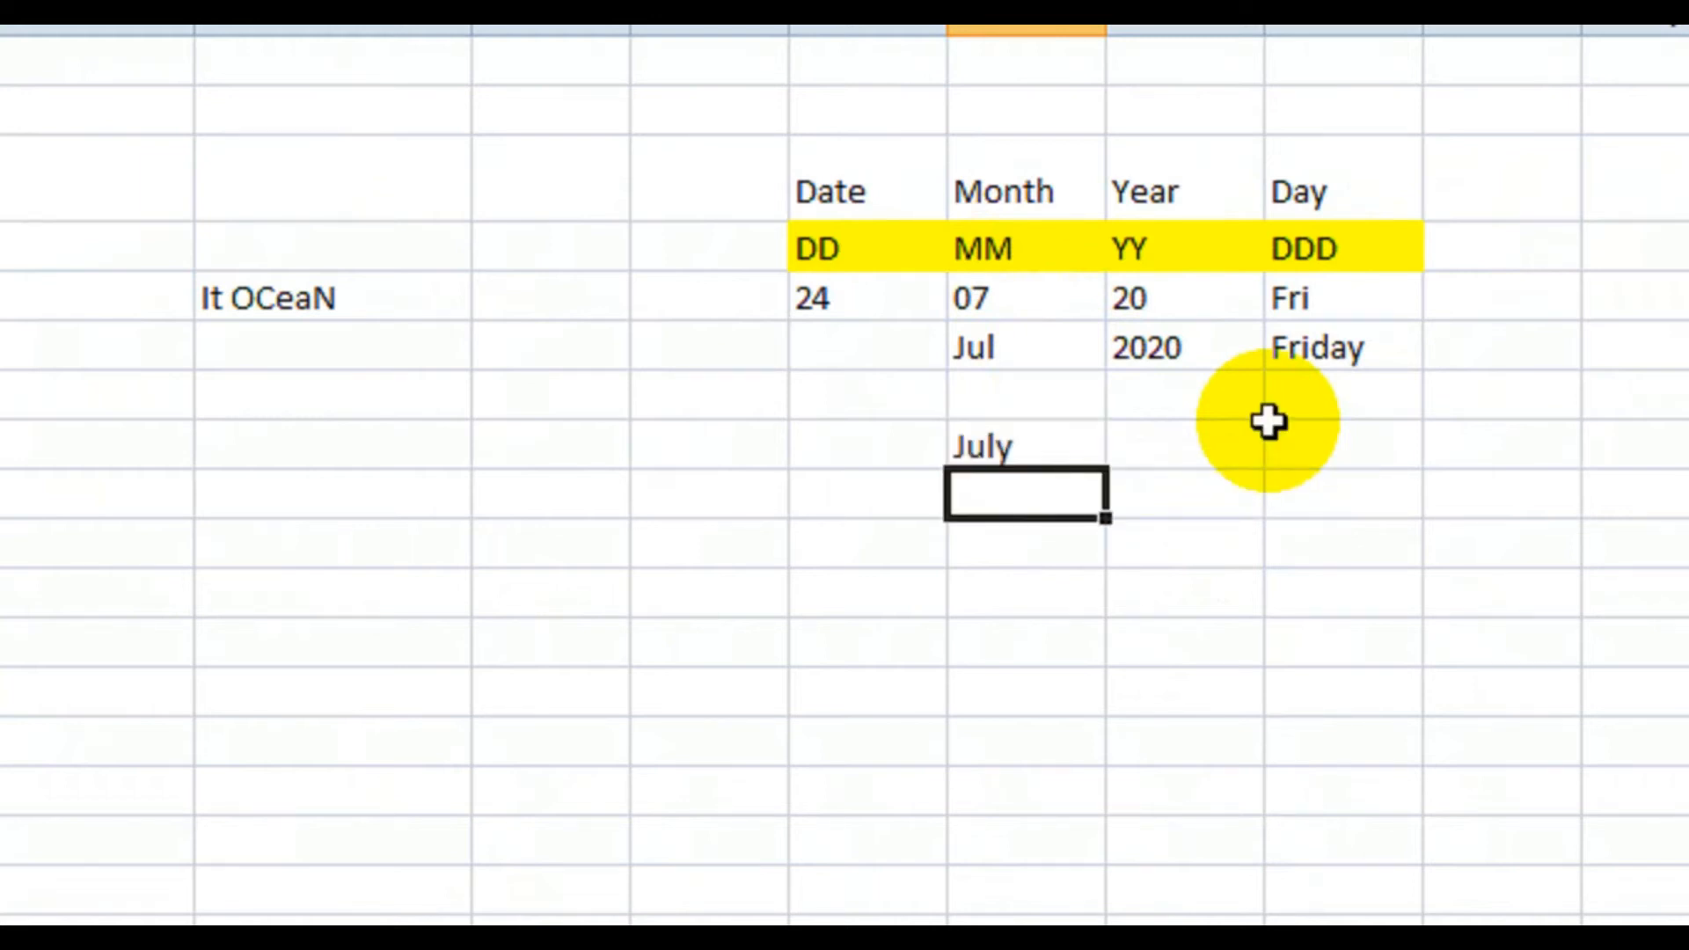
# Step: Start inserting the TEXT function from the text function library into cell L6, in the Date column below the two-digit date
pyautogui.click(1040, 445)
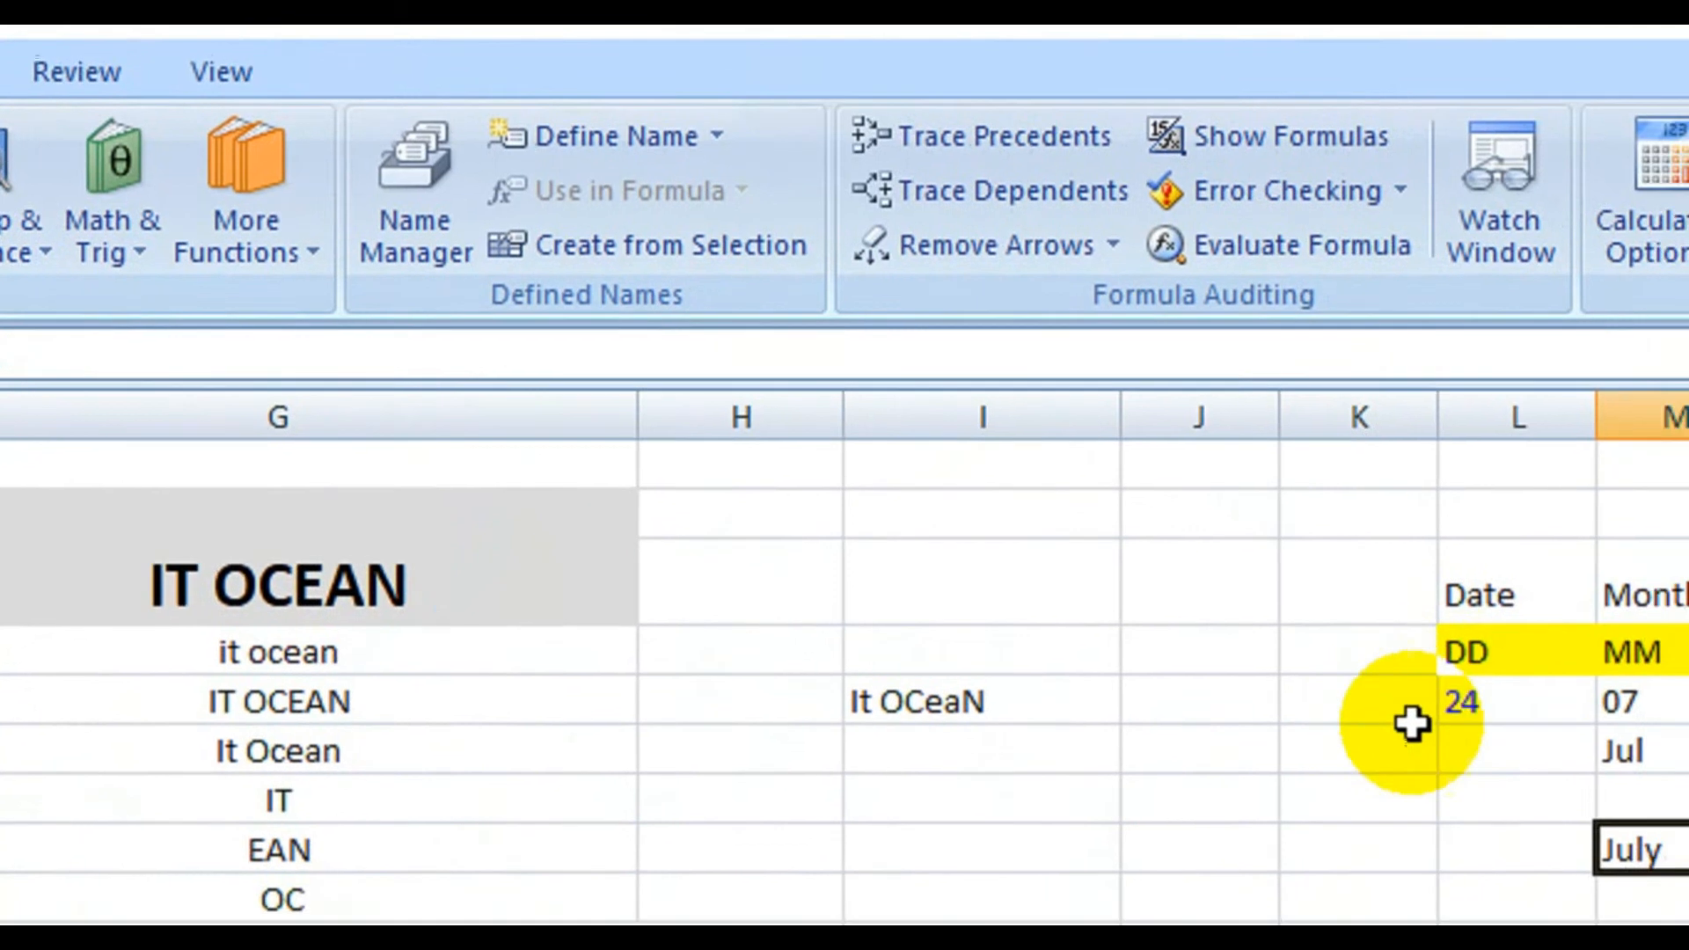
pyautogui.click(1315, 702)
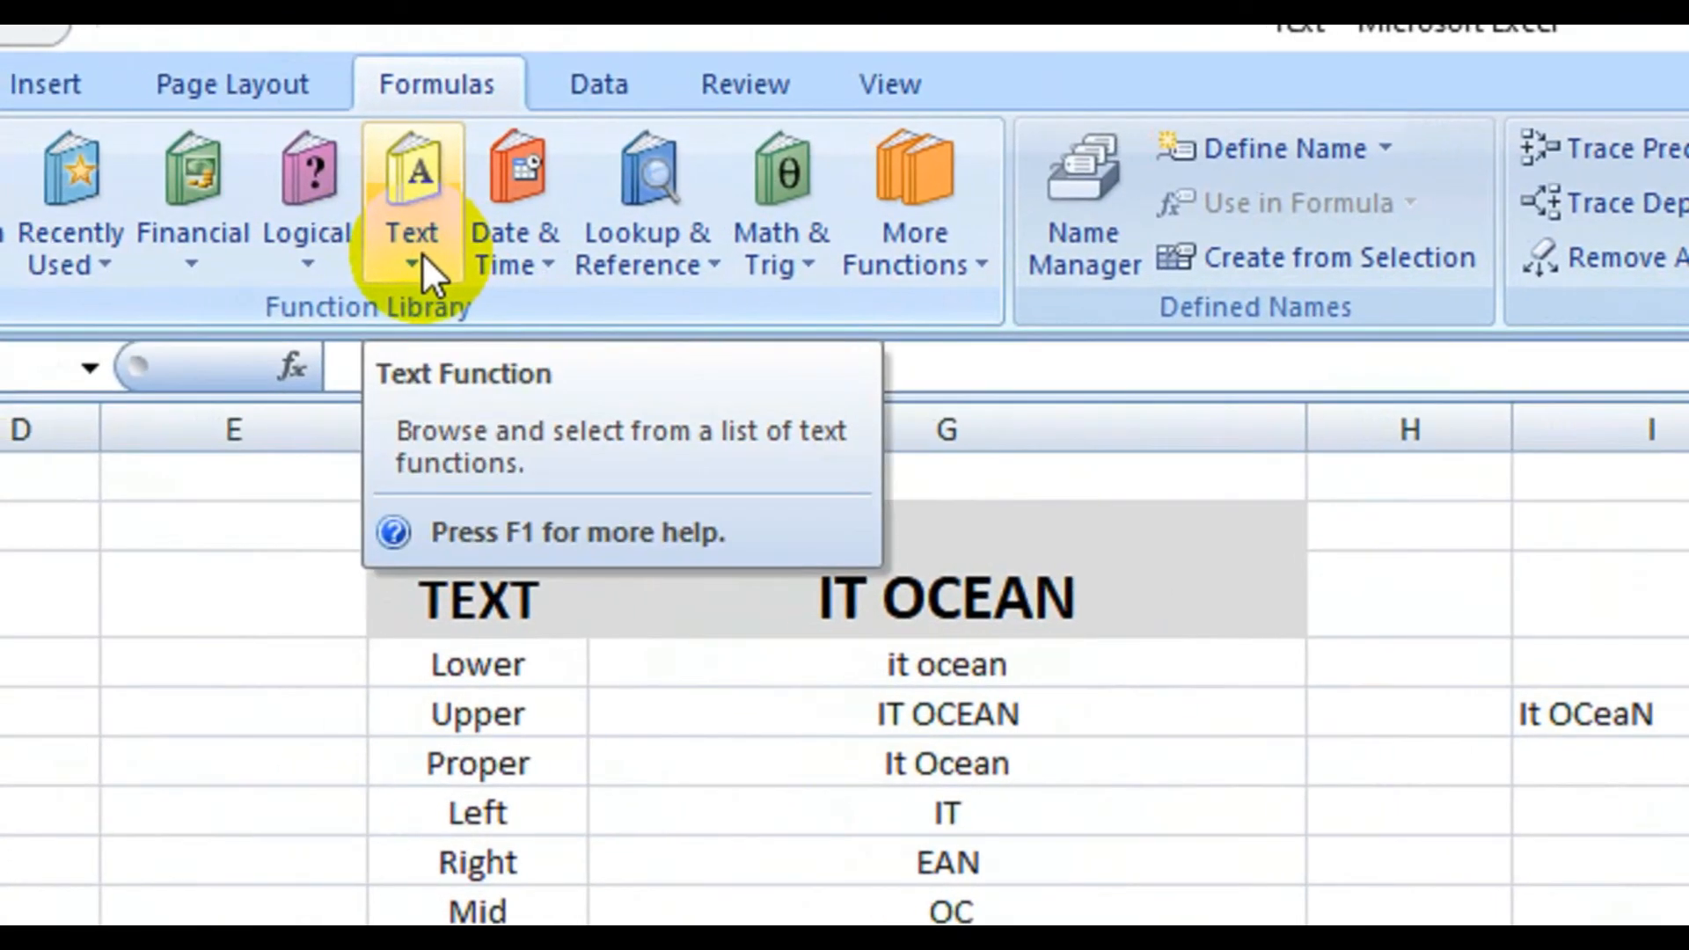
pyautogui.click(421, 251)
pyautogui.moveTo(759, 614); pyautogui.dragTo(743, 818)
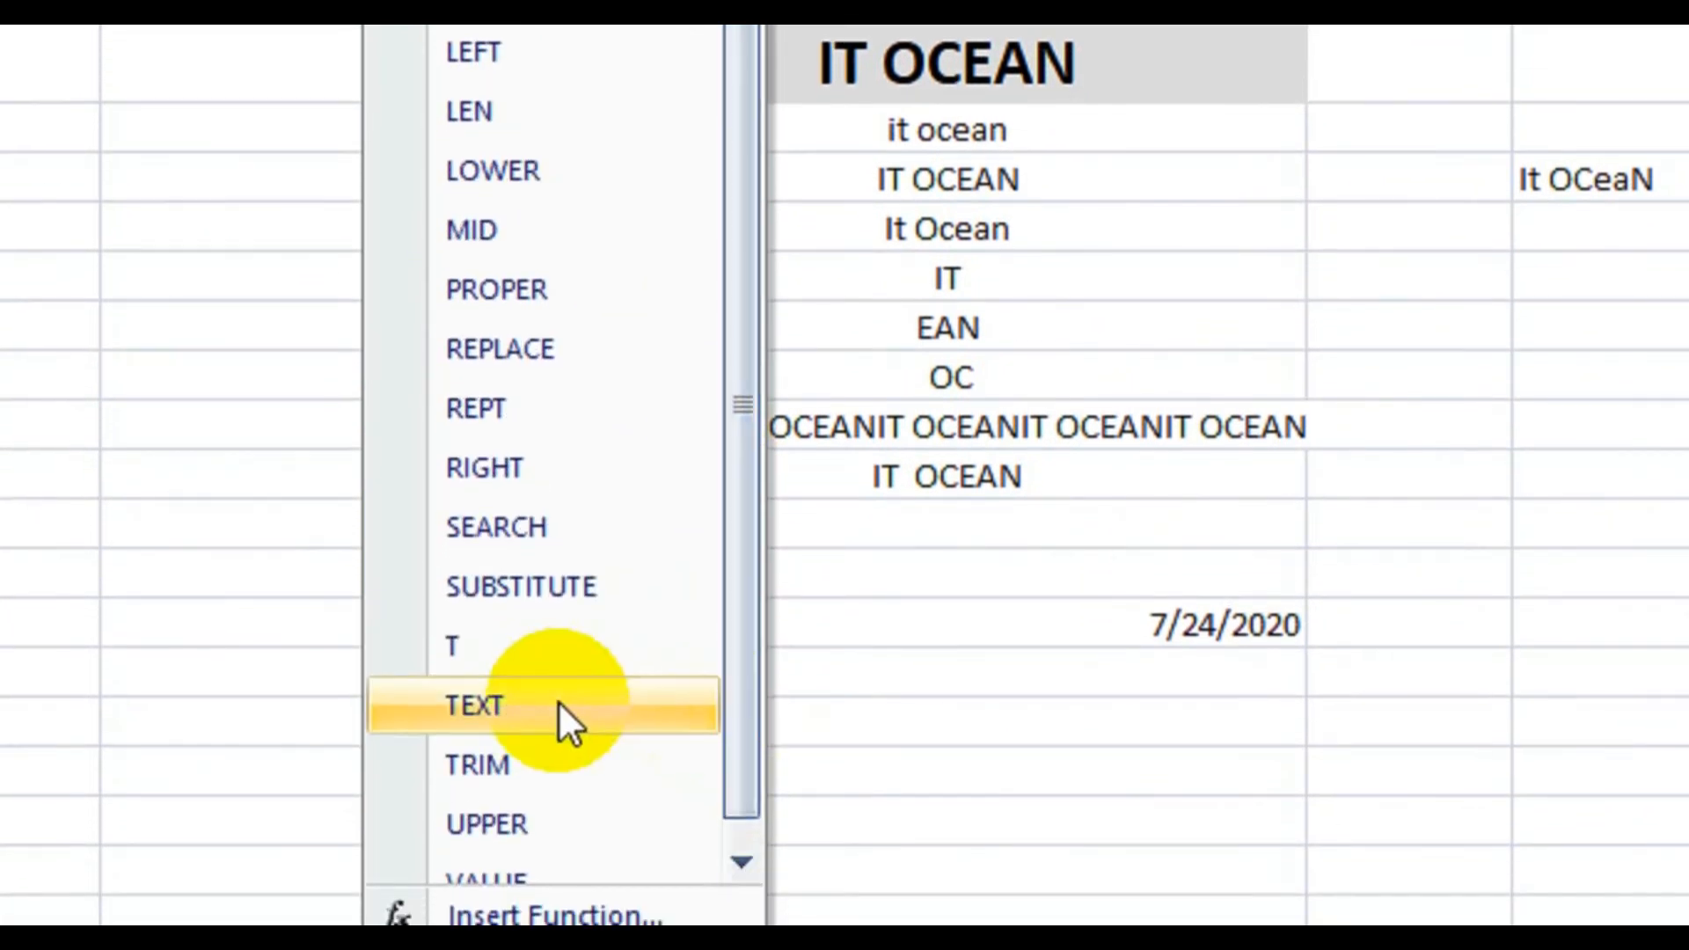
pyautogui.click(561, 704)
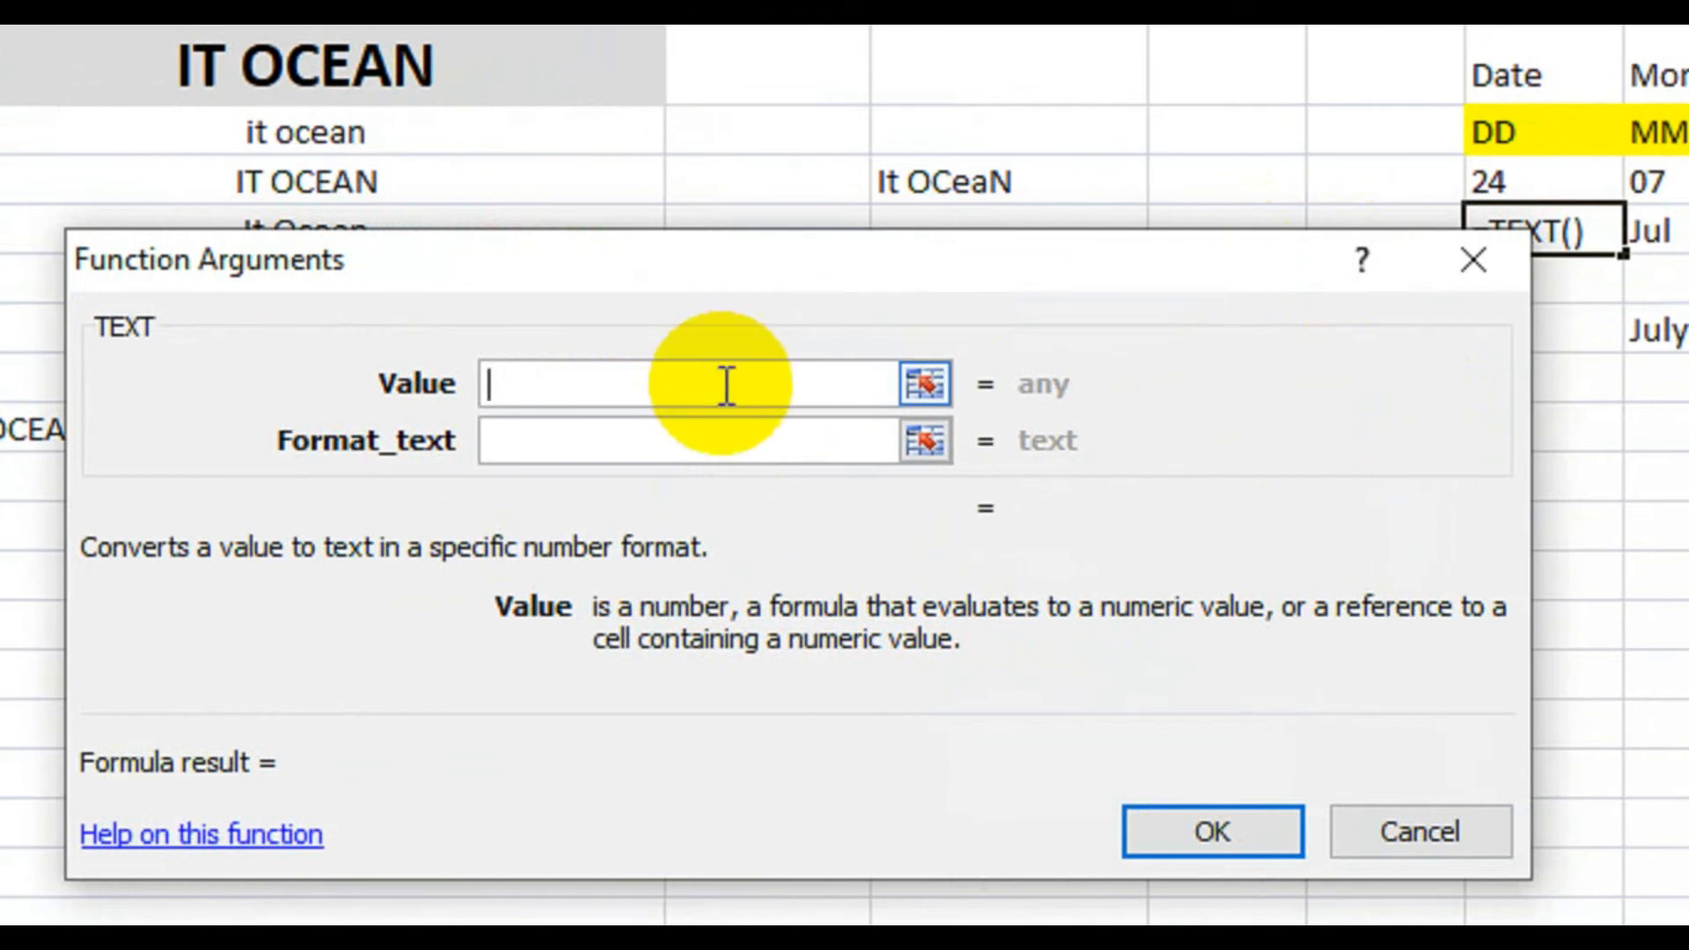
# Step: Complete the TEXT function in the Date column with G14 as the value and dd as the format
pyautogui.click(891, 255)
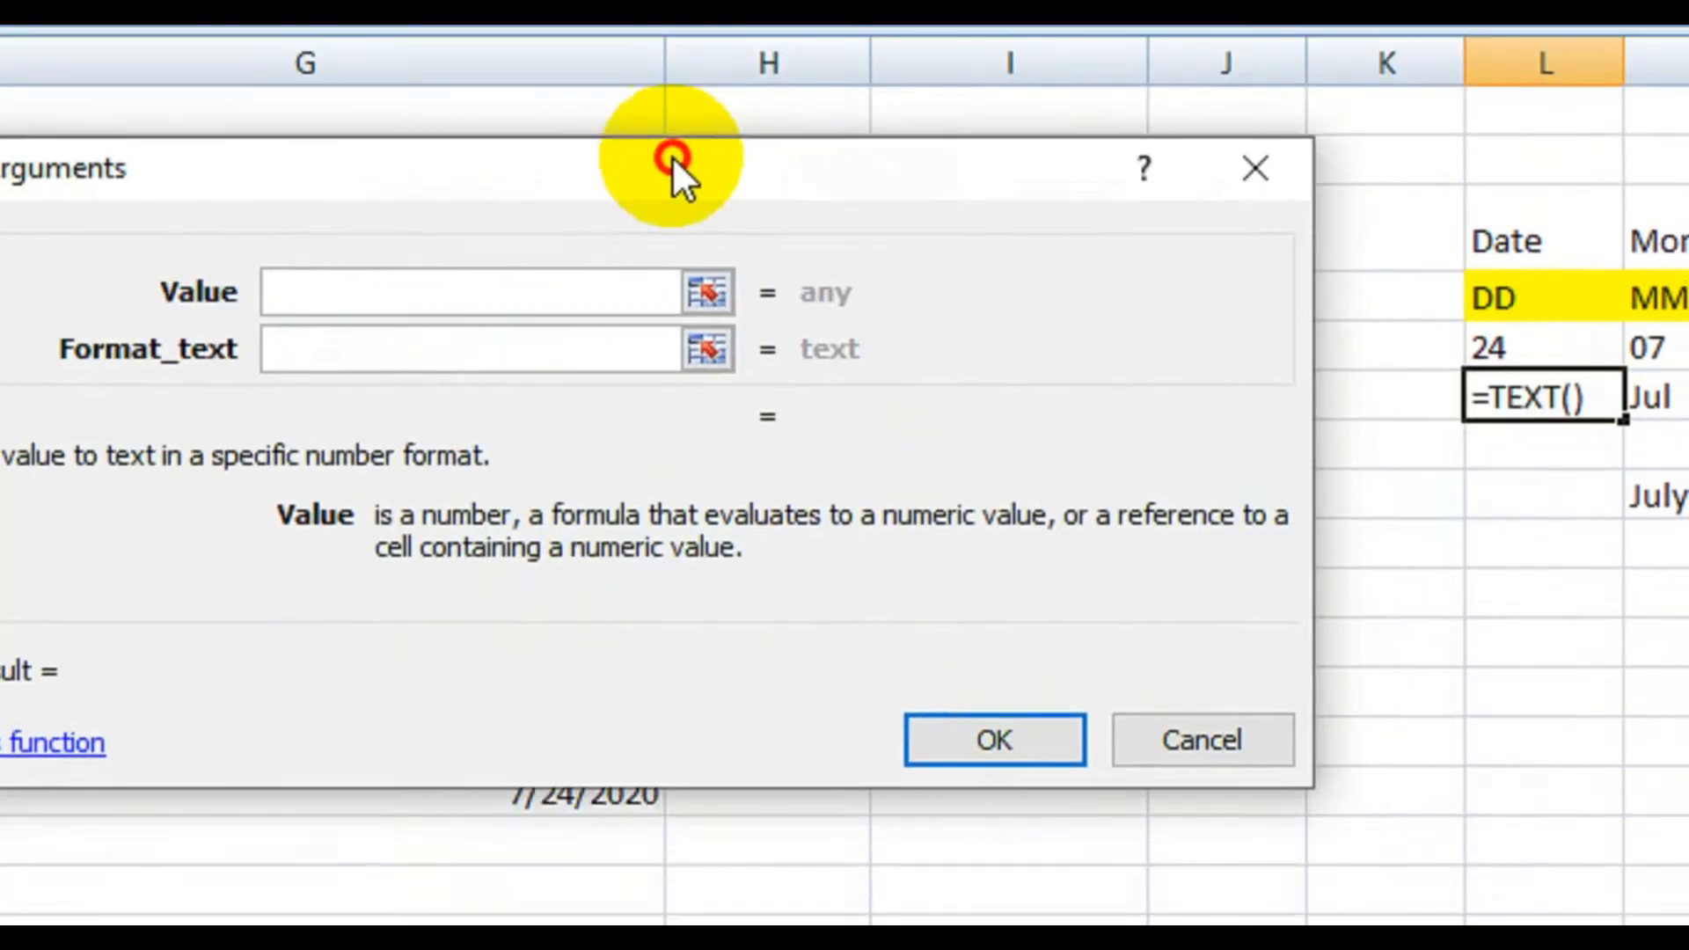
pyautogui.moveTo(672, 156); pyautogui.dragTo(652, 250)
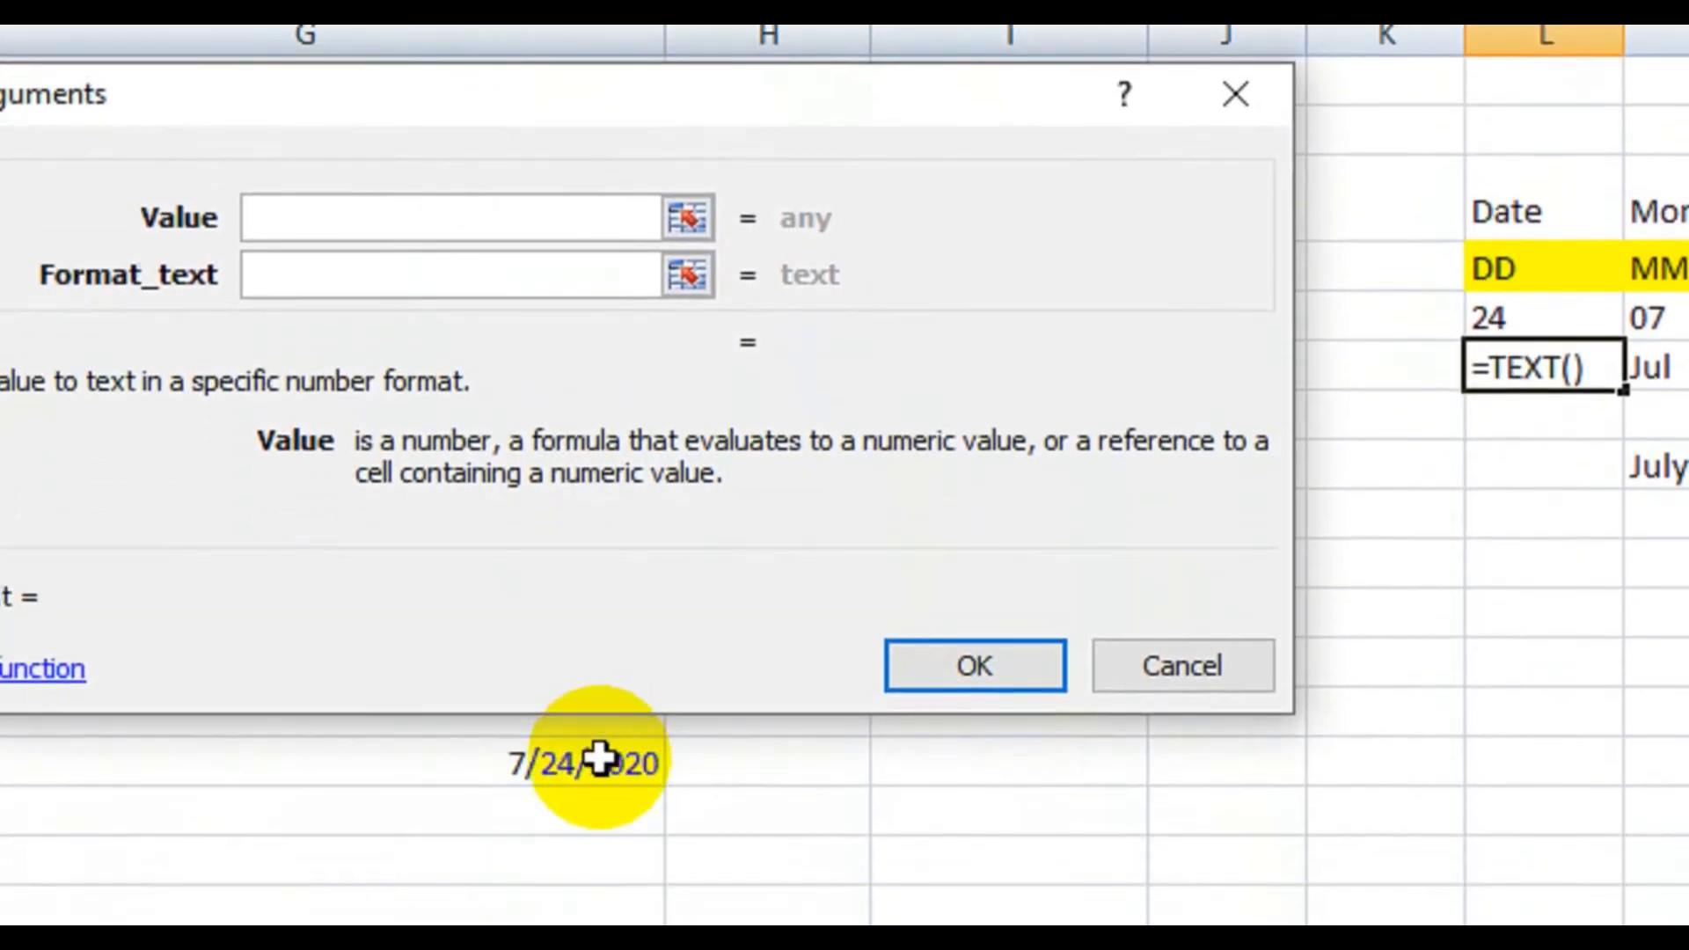
pyautogui.click(598, 761)
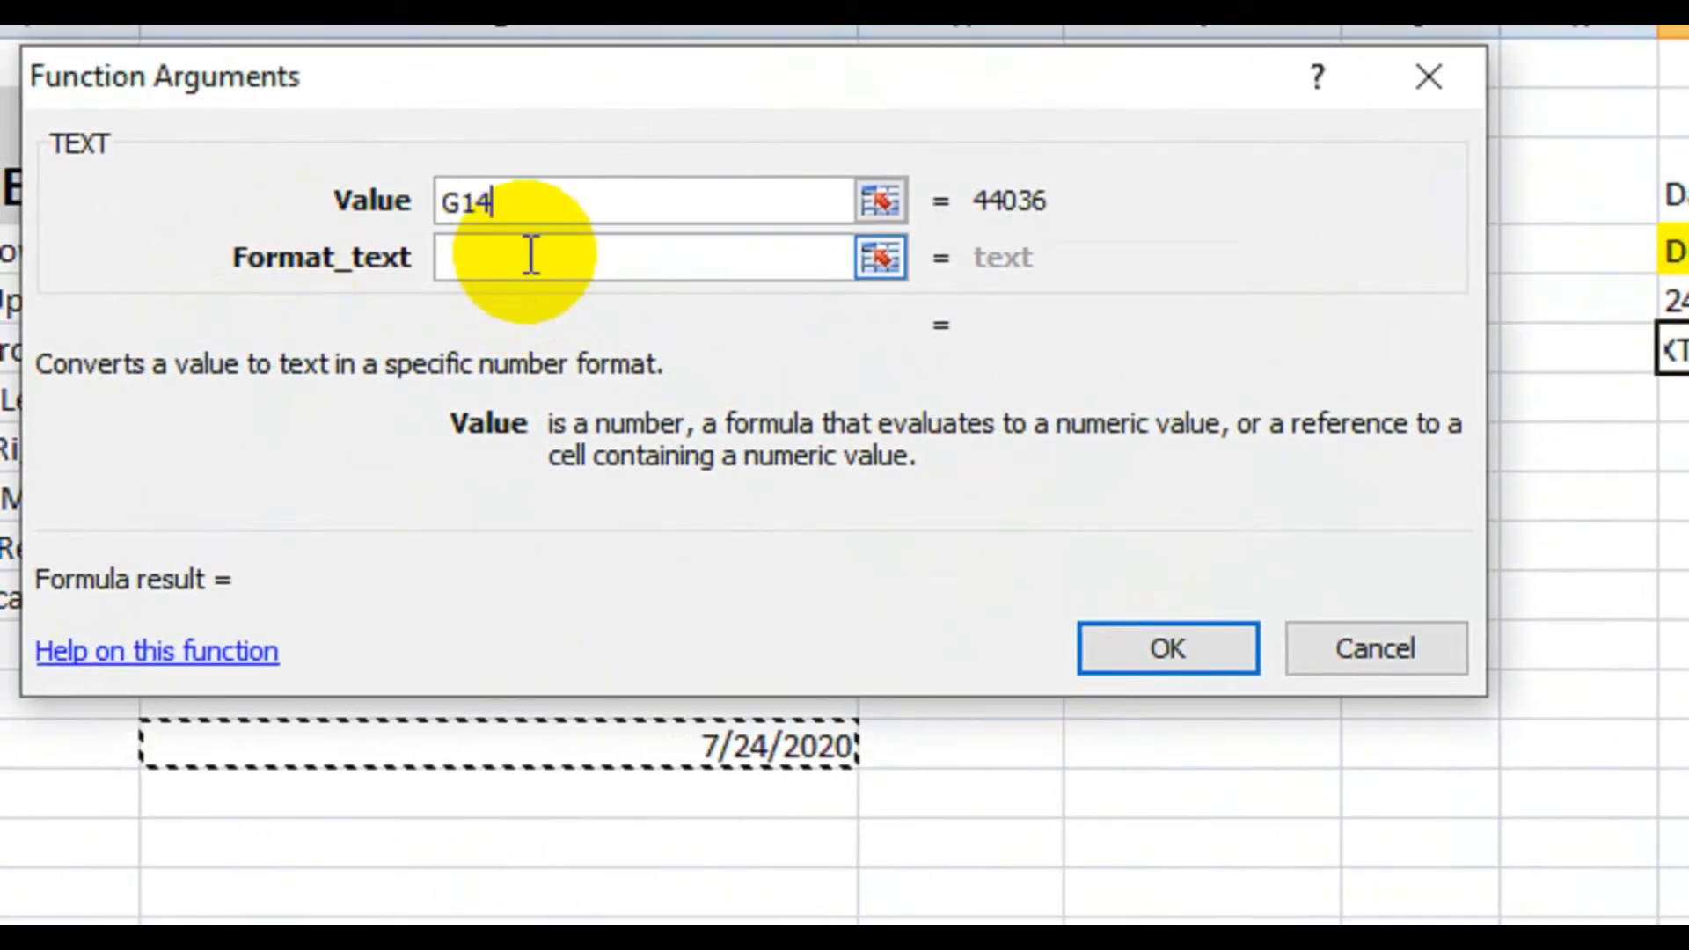
pyautogui.click(530, 256)
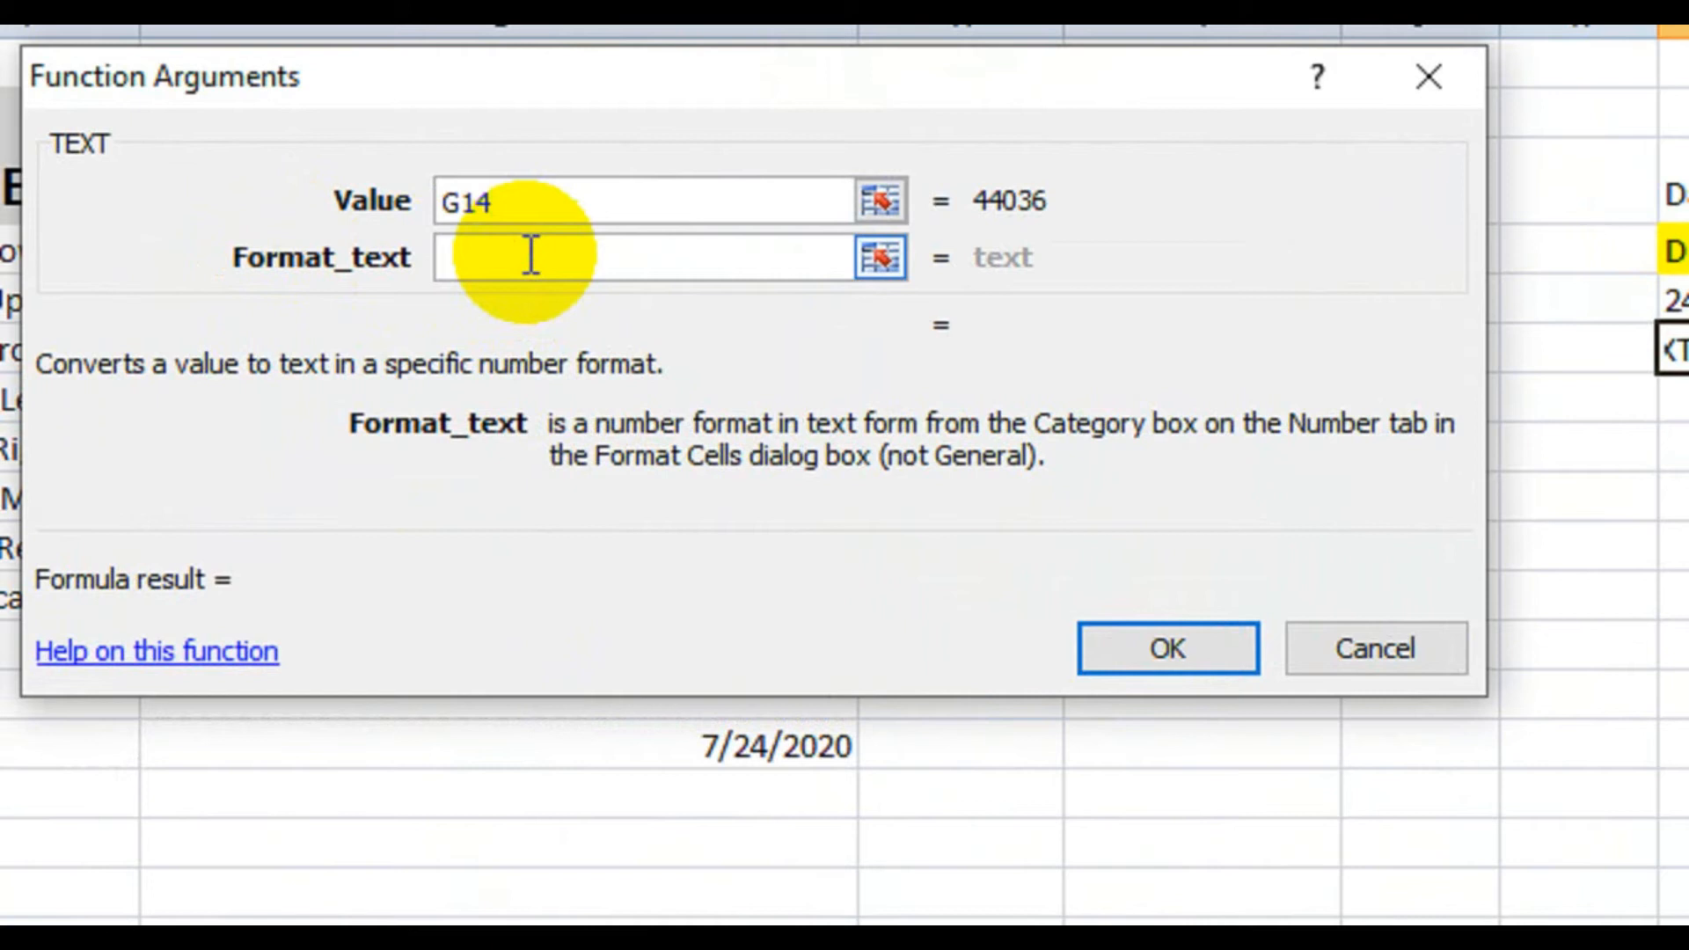
pyautogui.write('dd')
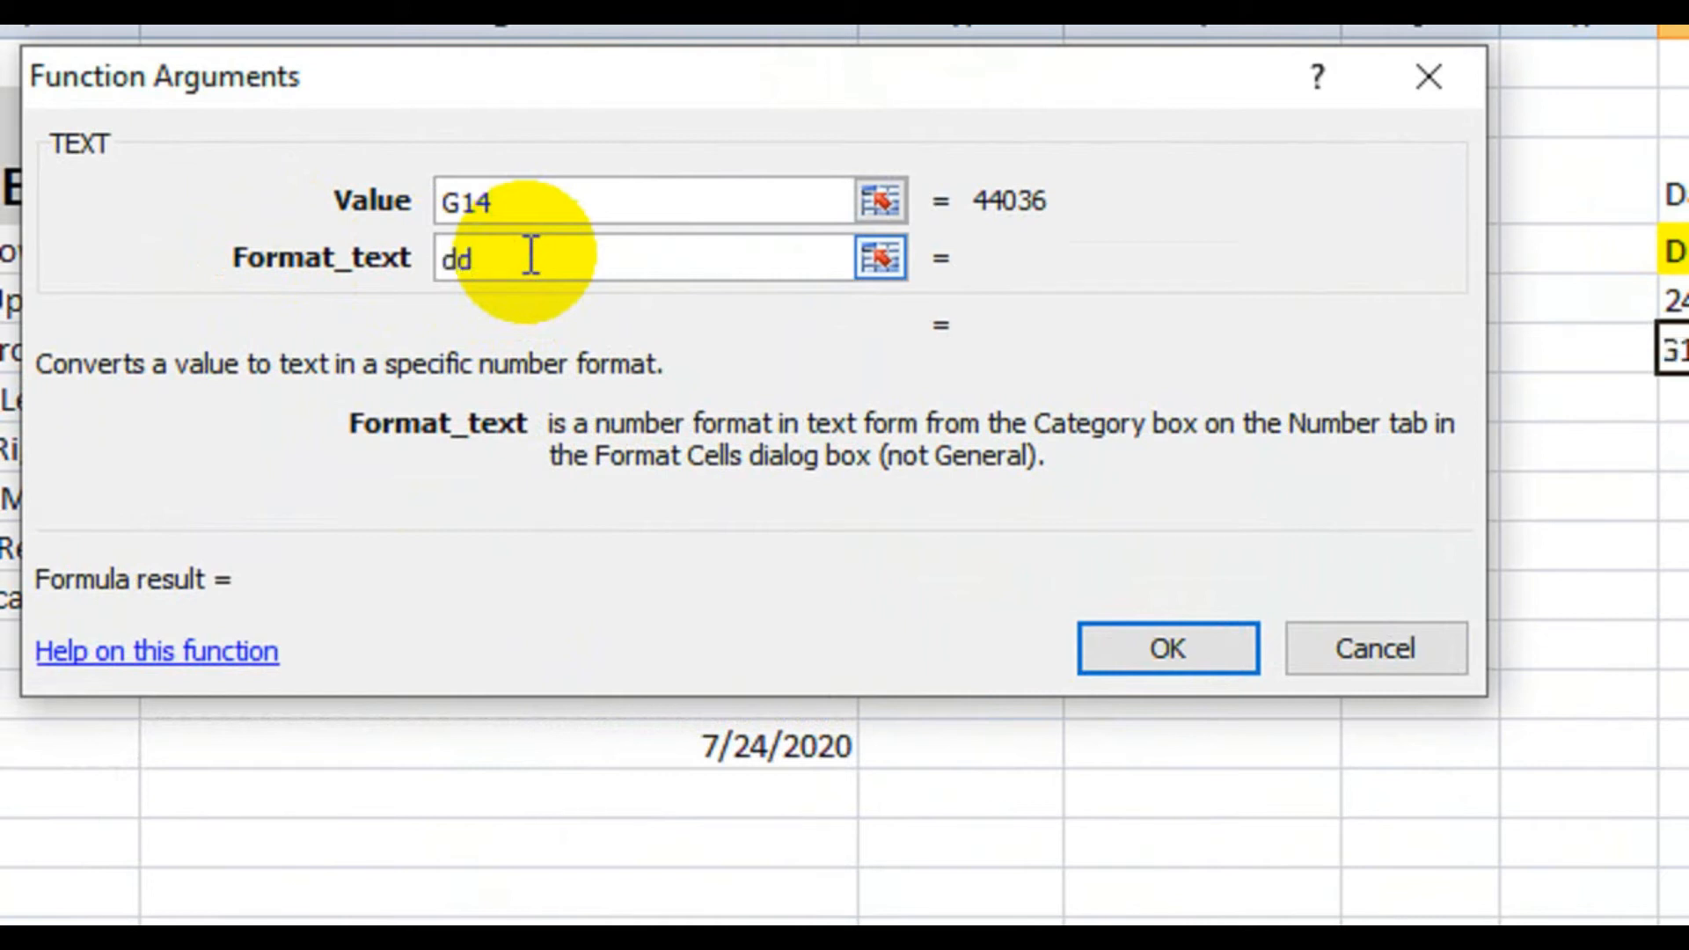
pyautogui.click(1170, 643)
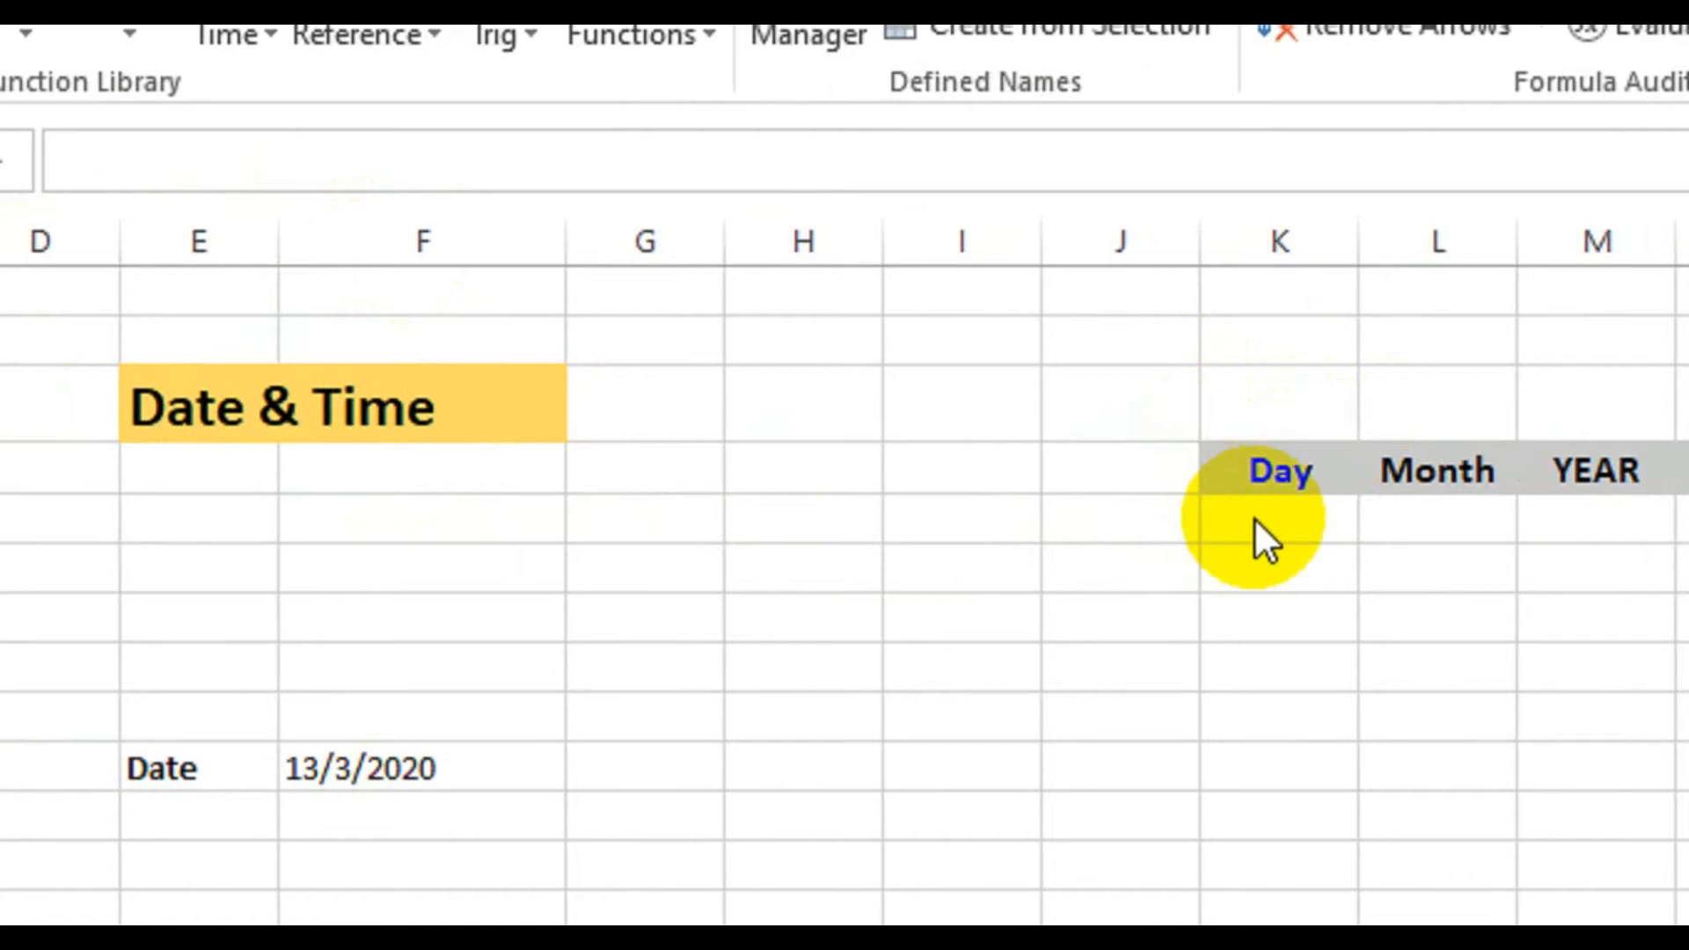
# Step: Enter =DAY(F10) below the Day heading in K5 to extract the day from the date
pyautogui.click(1260, 518)
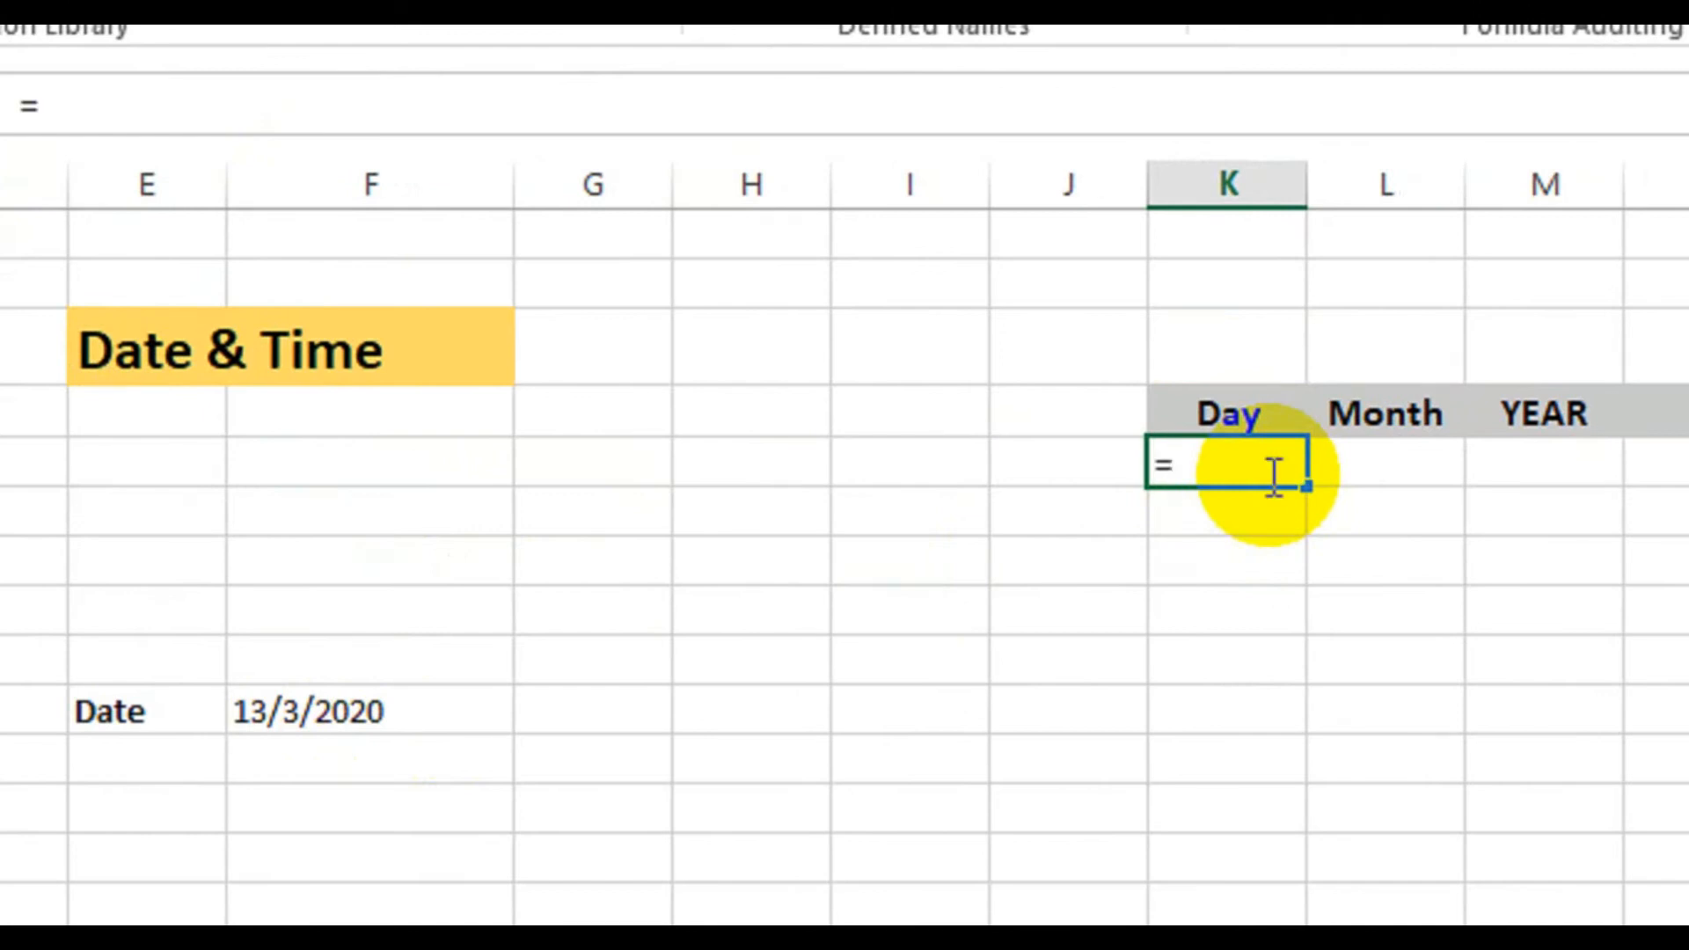
pyautogui.write('=dya')
pyautogui.press('BackSpace')
pyautogui.press('BackSpace')
pyautogui.write('a')
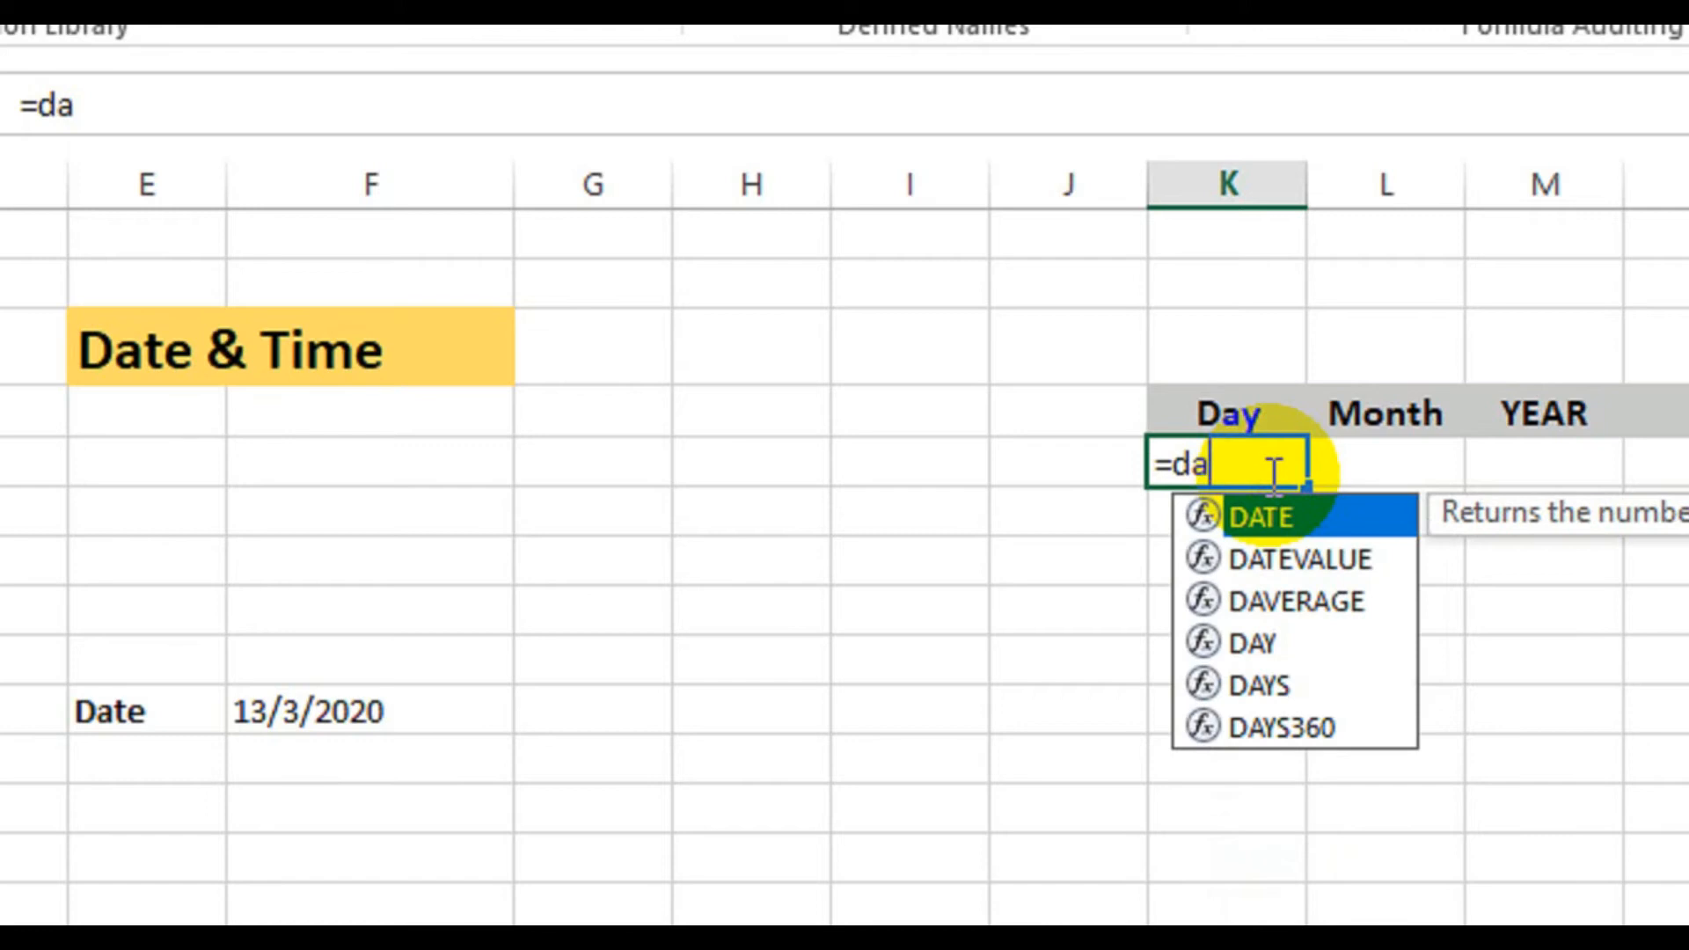
pyautogui.write('y')
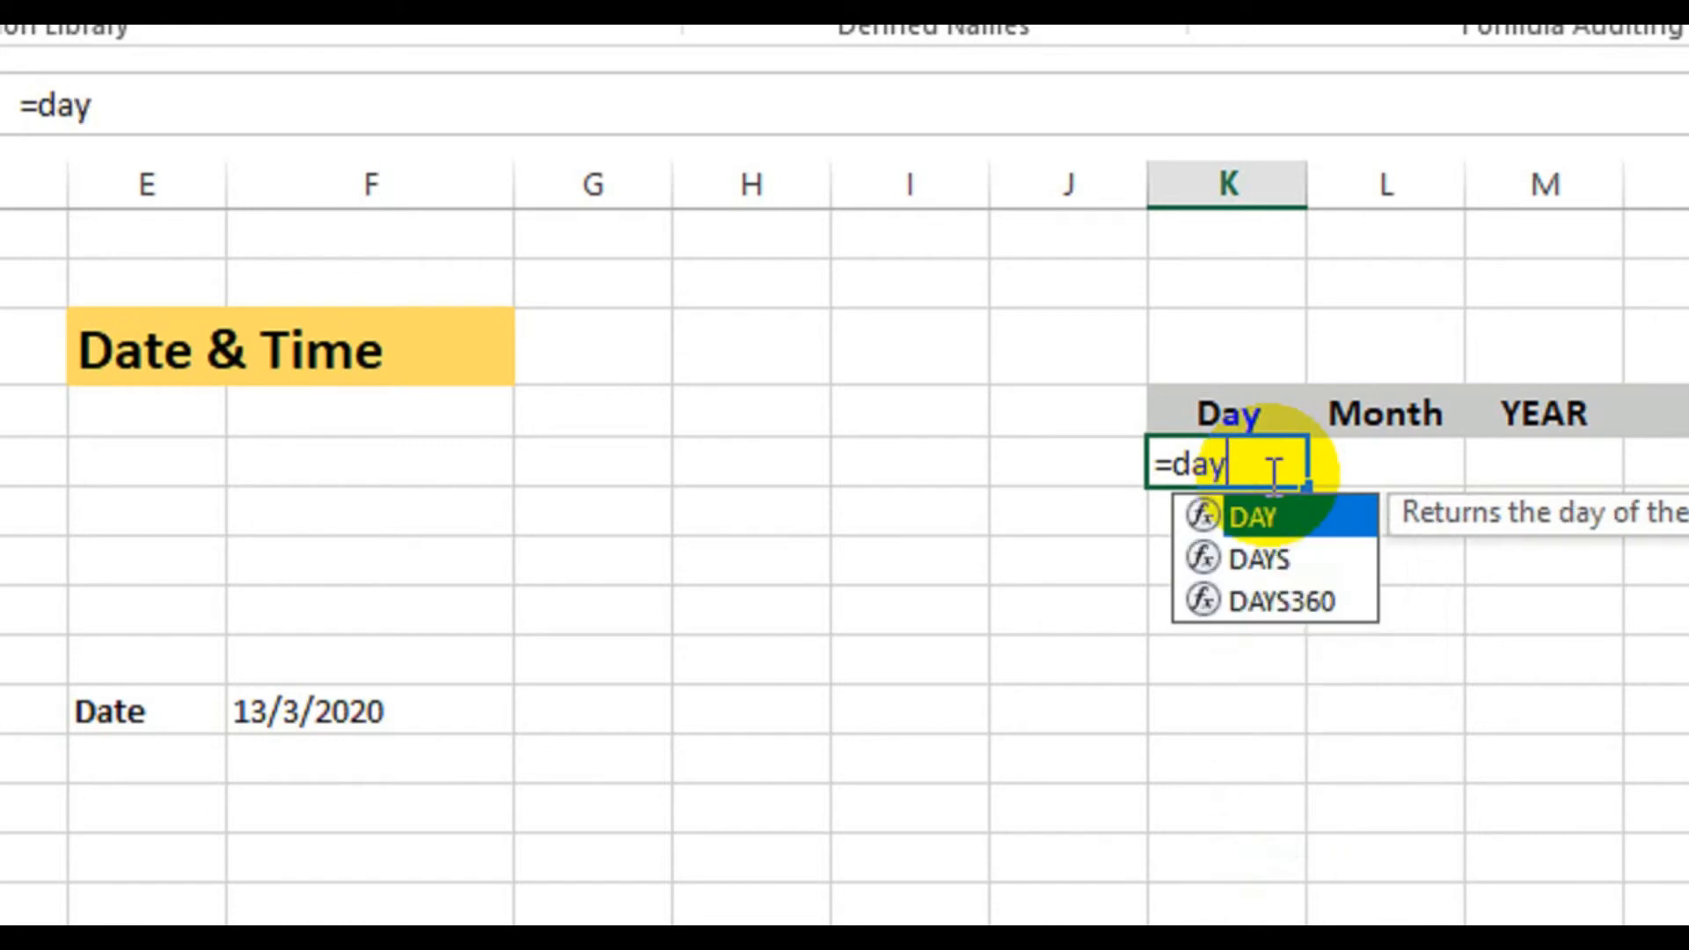
pyautogui.doubleClick(1268, 512)
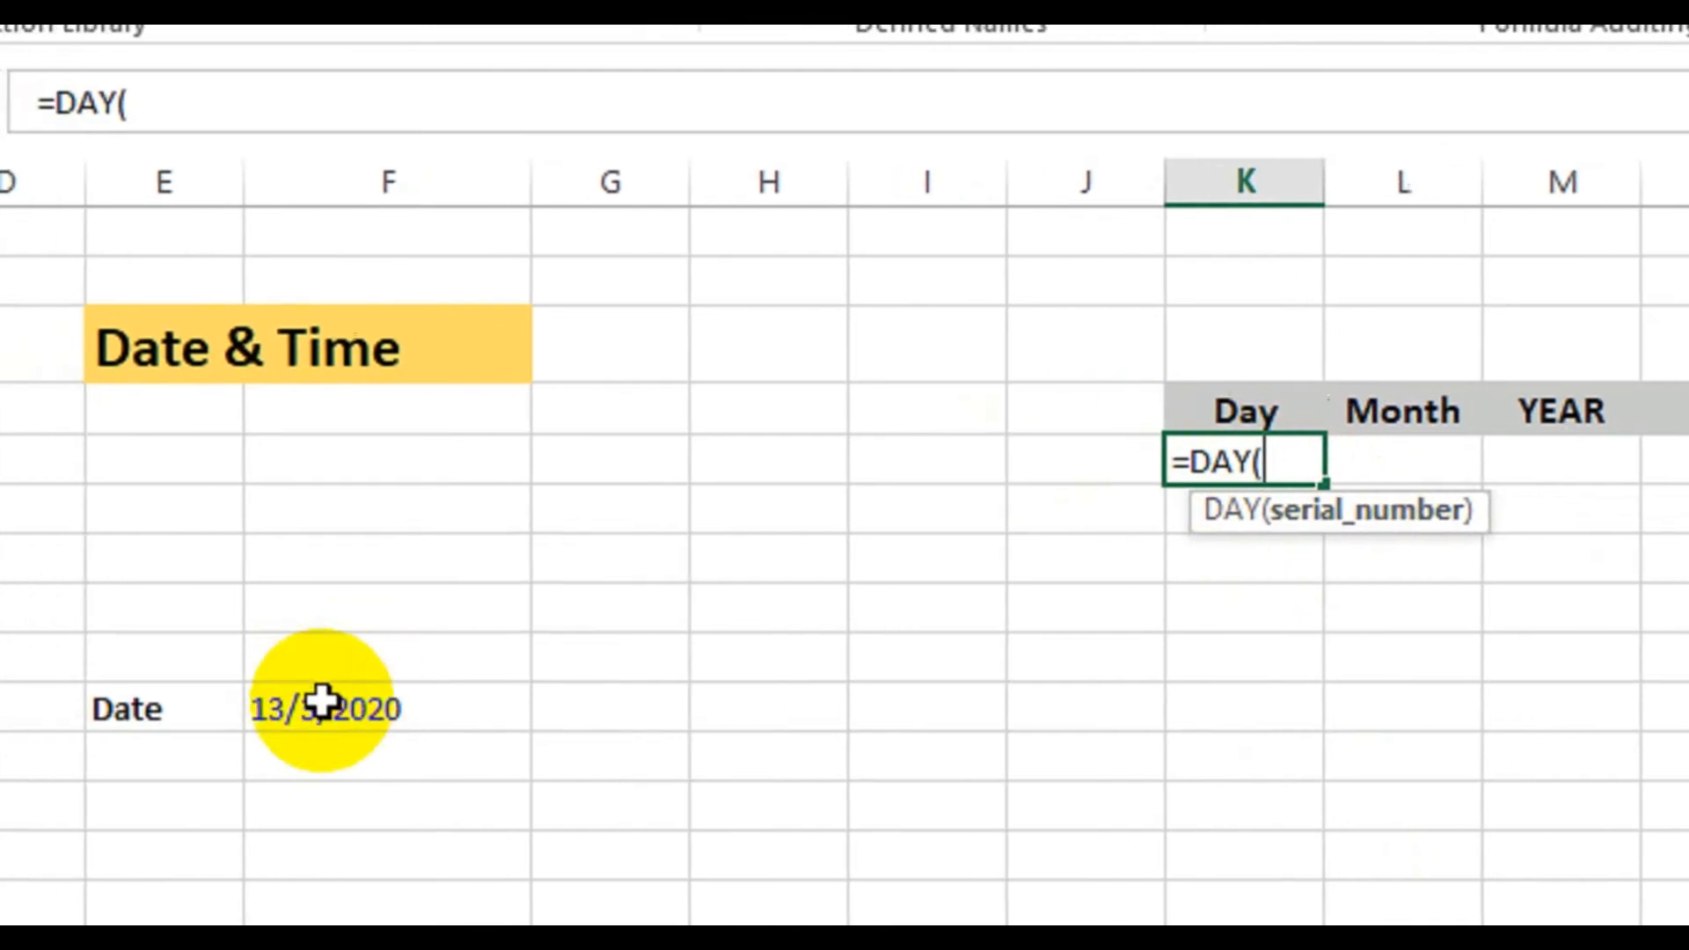
pyautogui.click(334, 708)
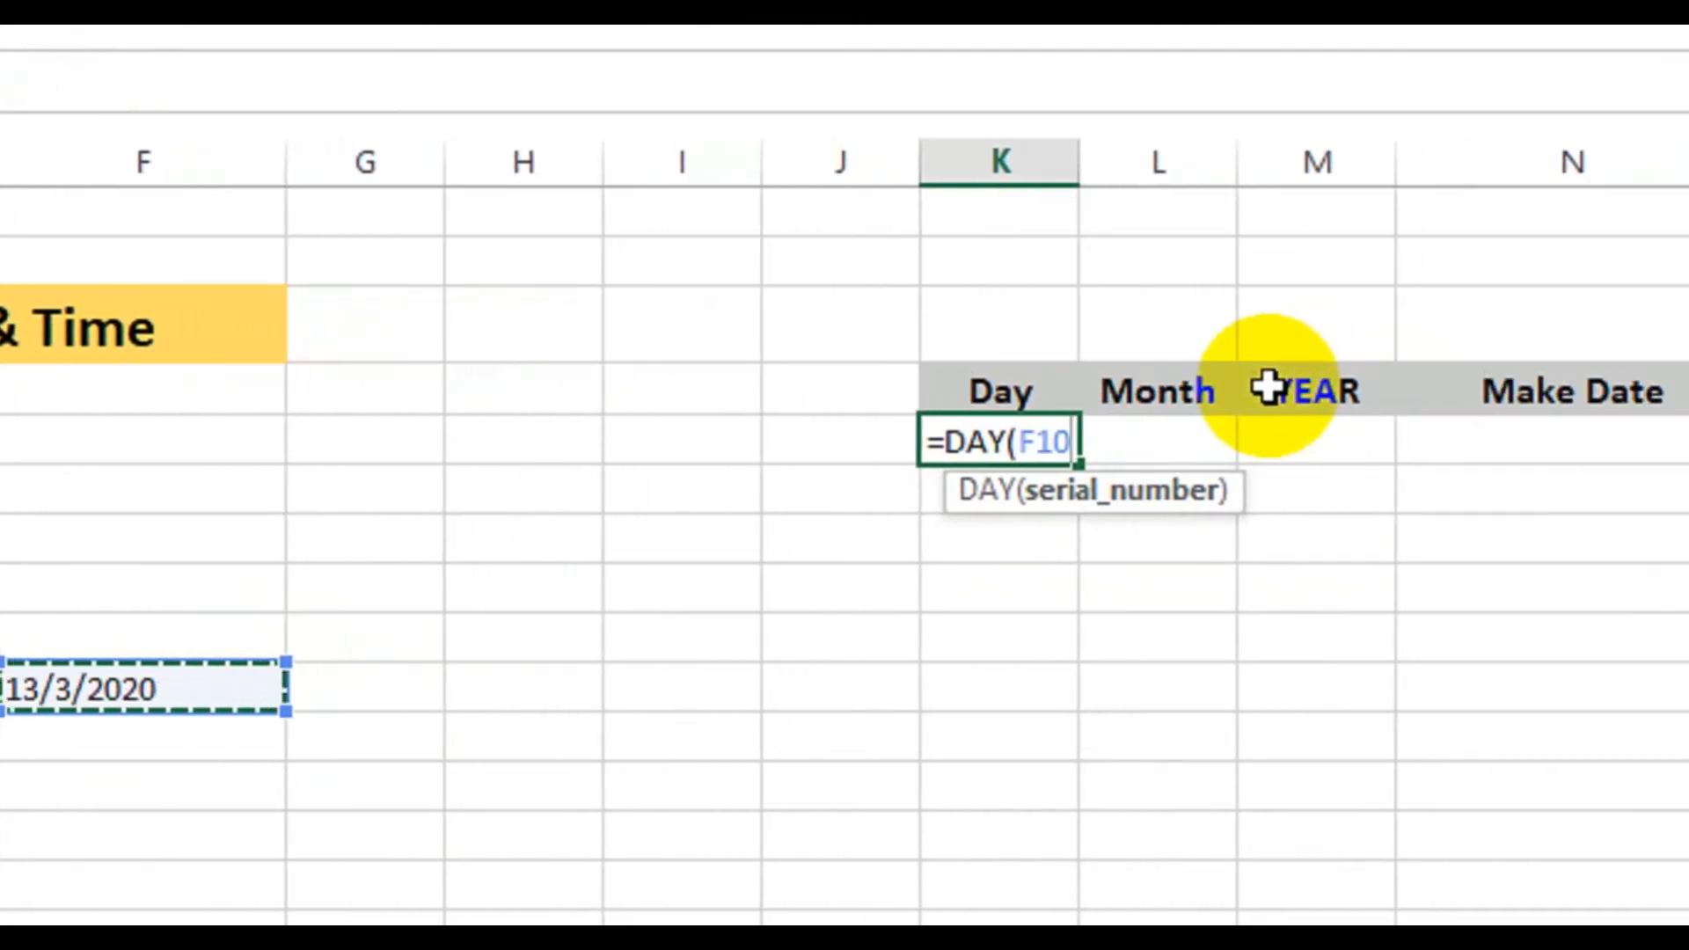
pyautogui.press('Return')
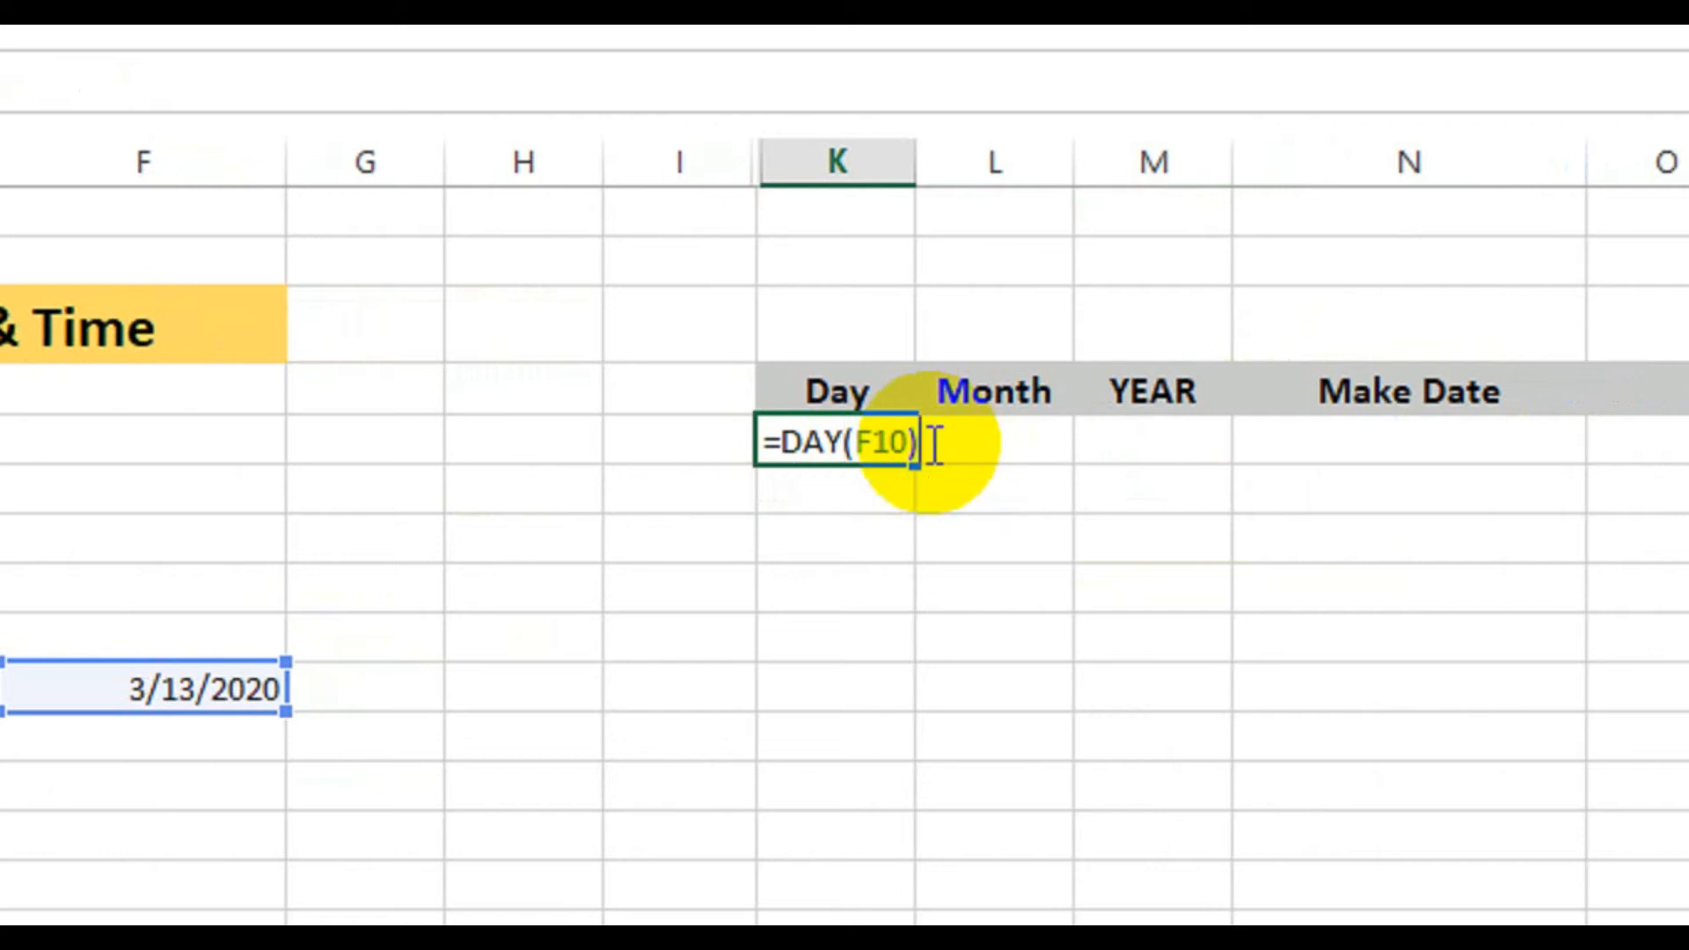
pyautogui.press('Return')
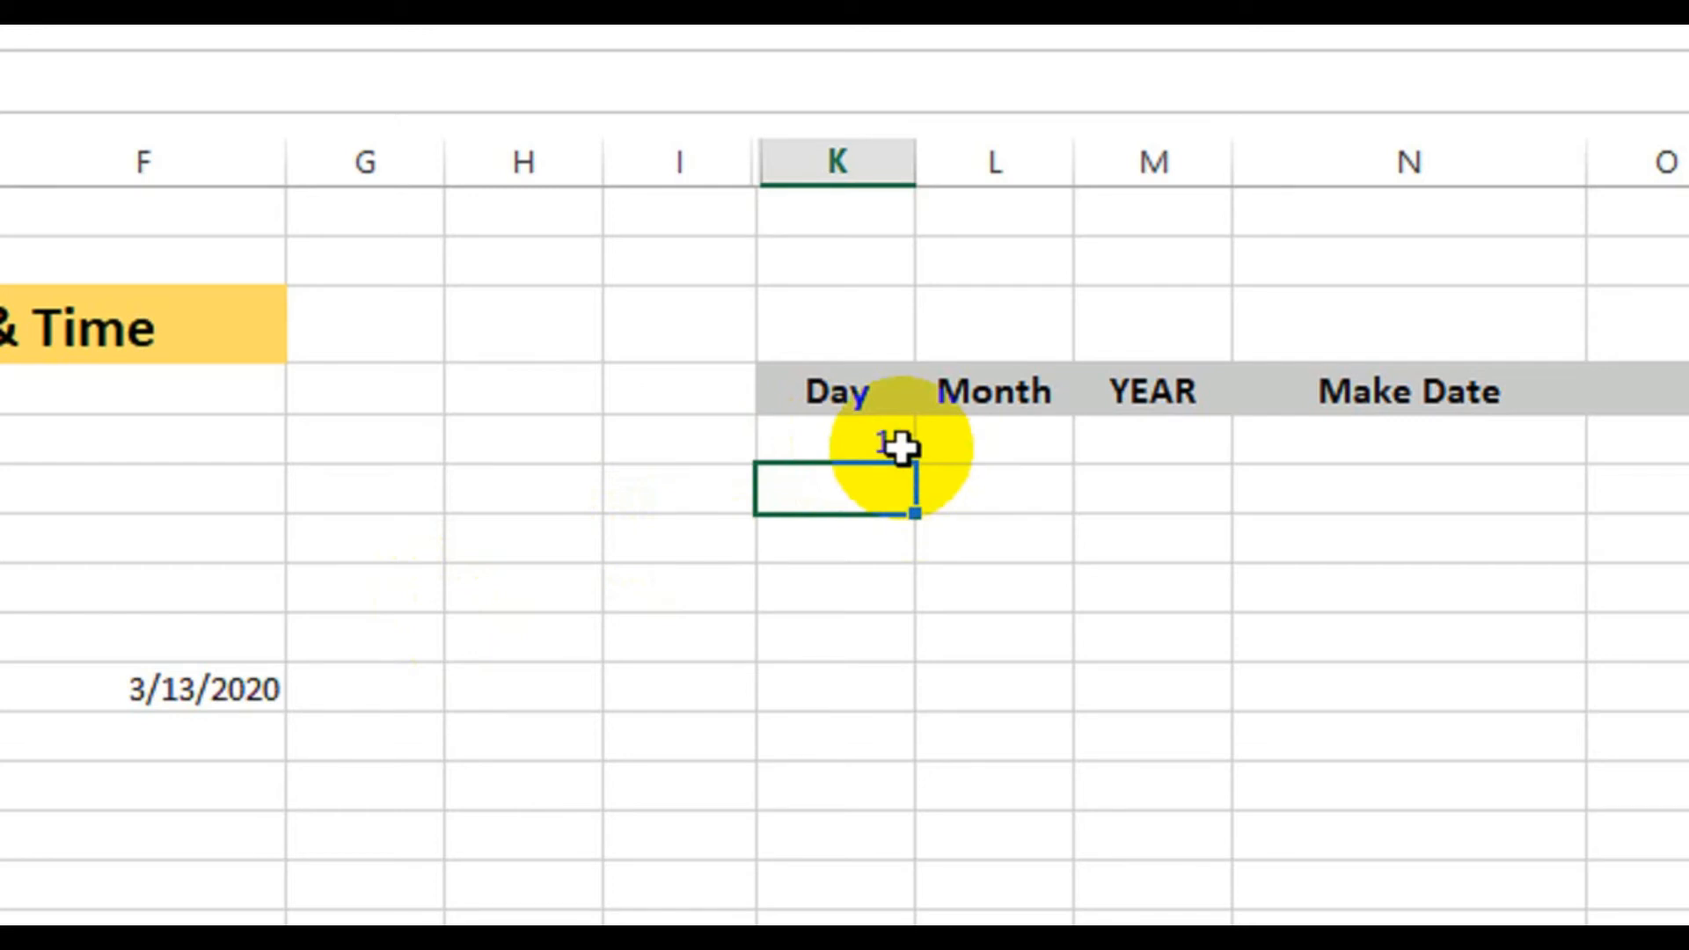
# Step: Enter =MONTH(F10) below the Month heading in L5 to extract the month from the date
pyautogui.click(995, 441)
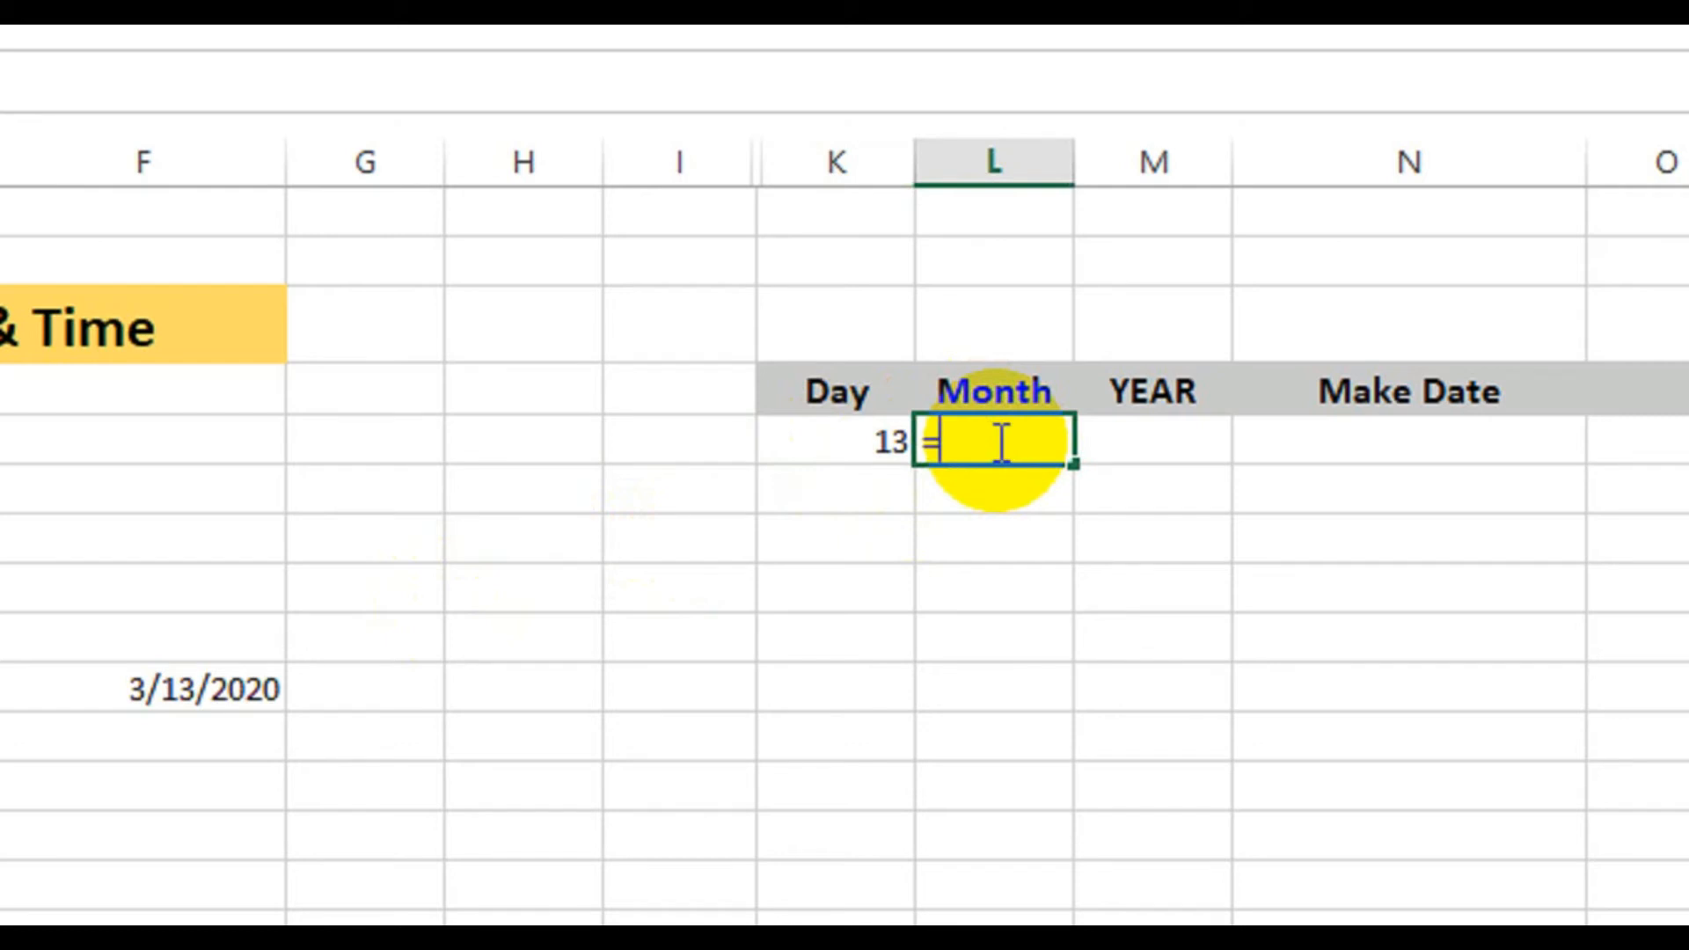
pyautogui.write('=mont')
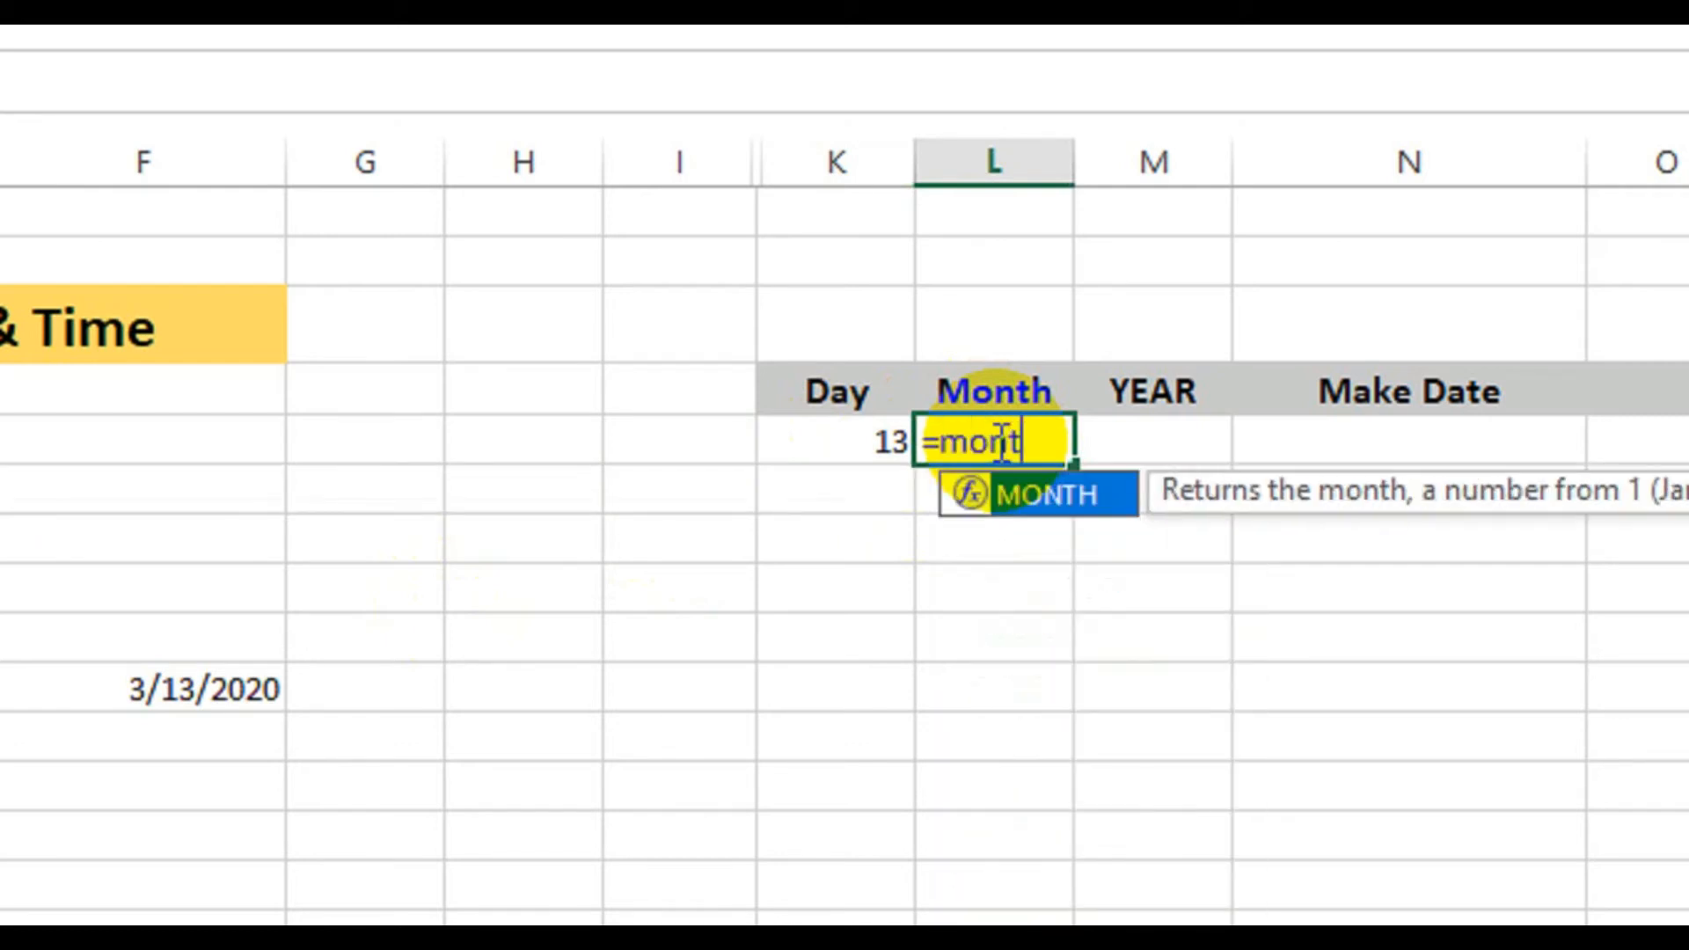
pyautogui.write('h')
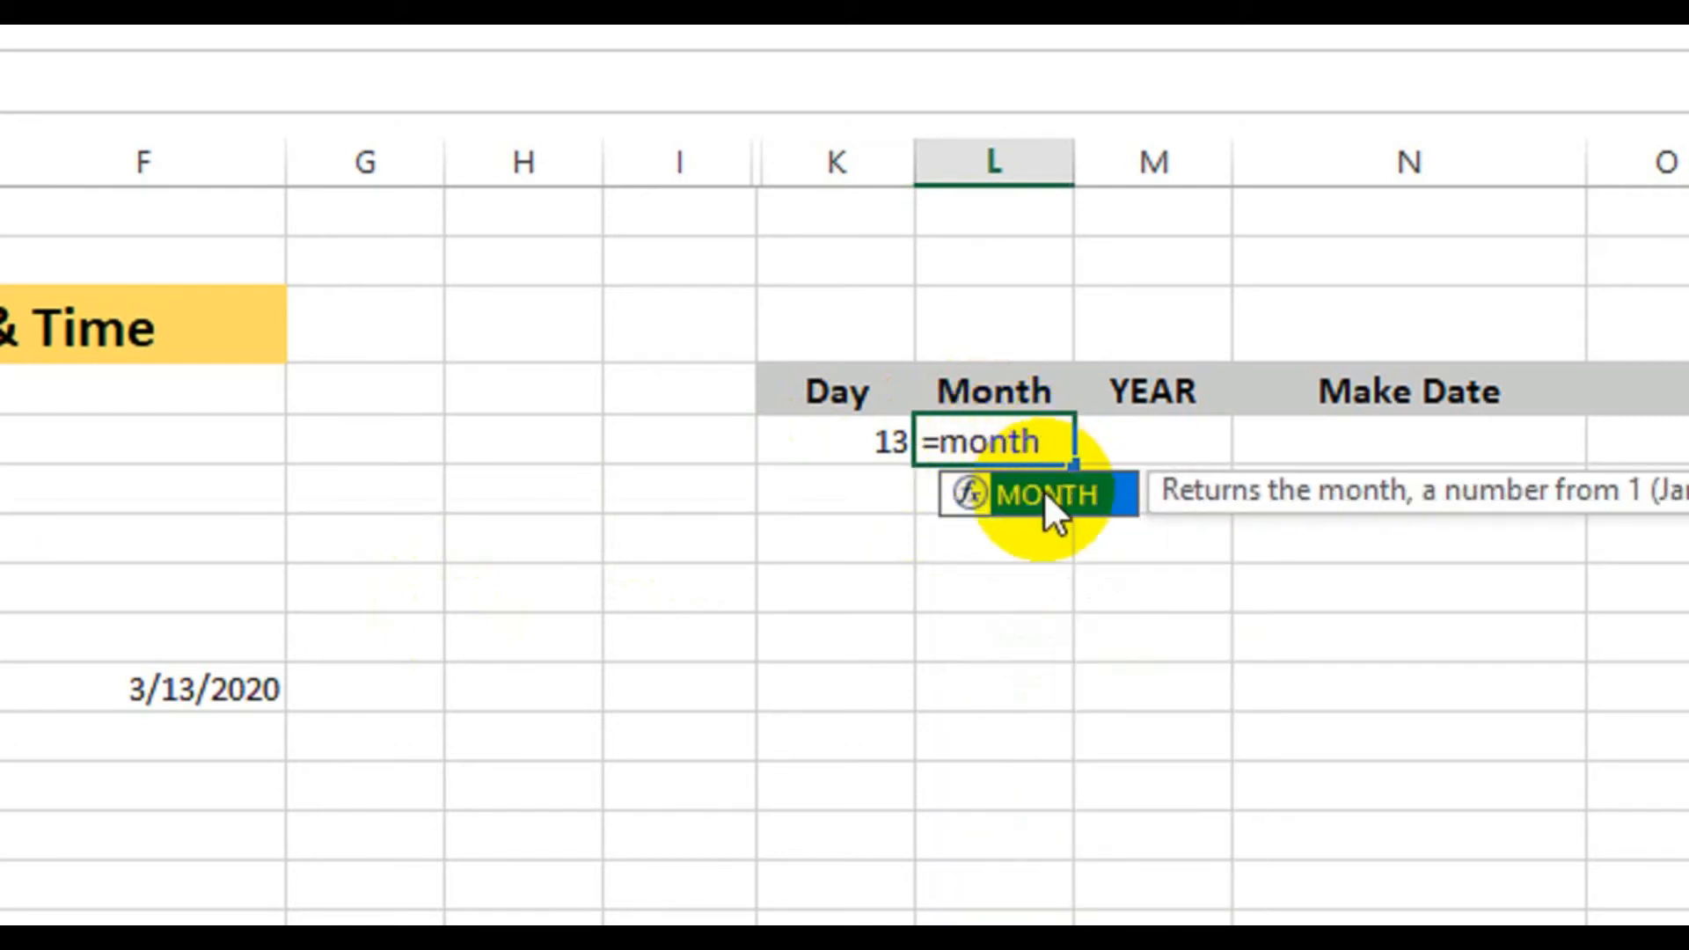
pyautogui.doubleClick(1043, 493)
pyautogui.click(224, 690)
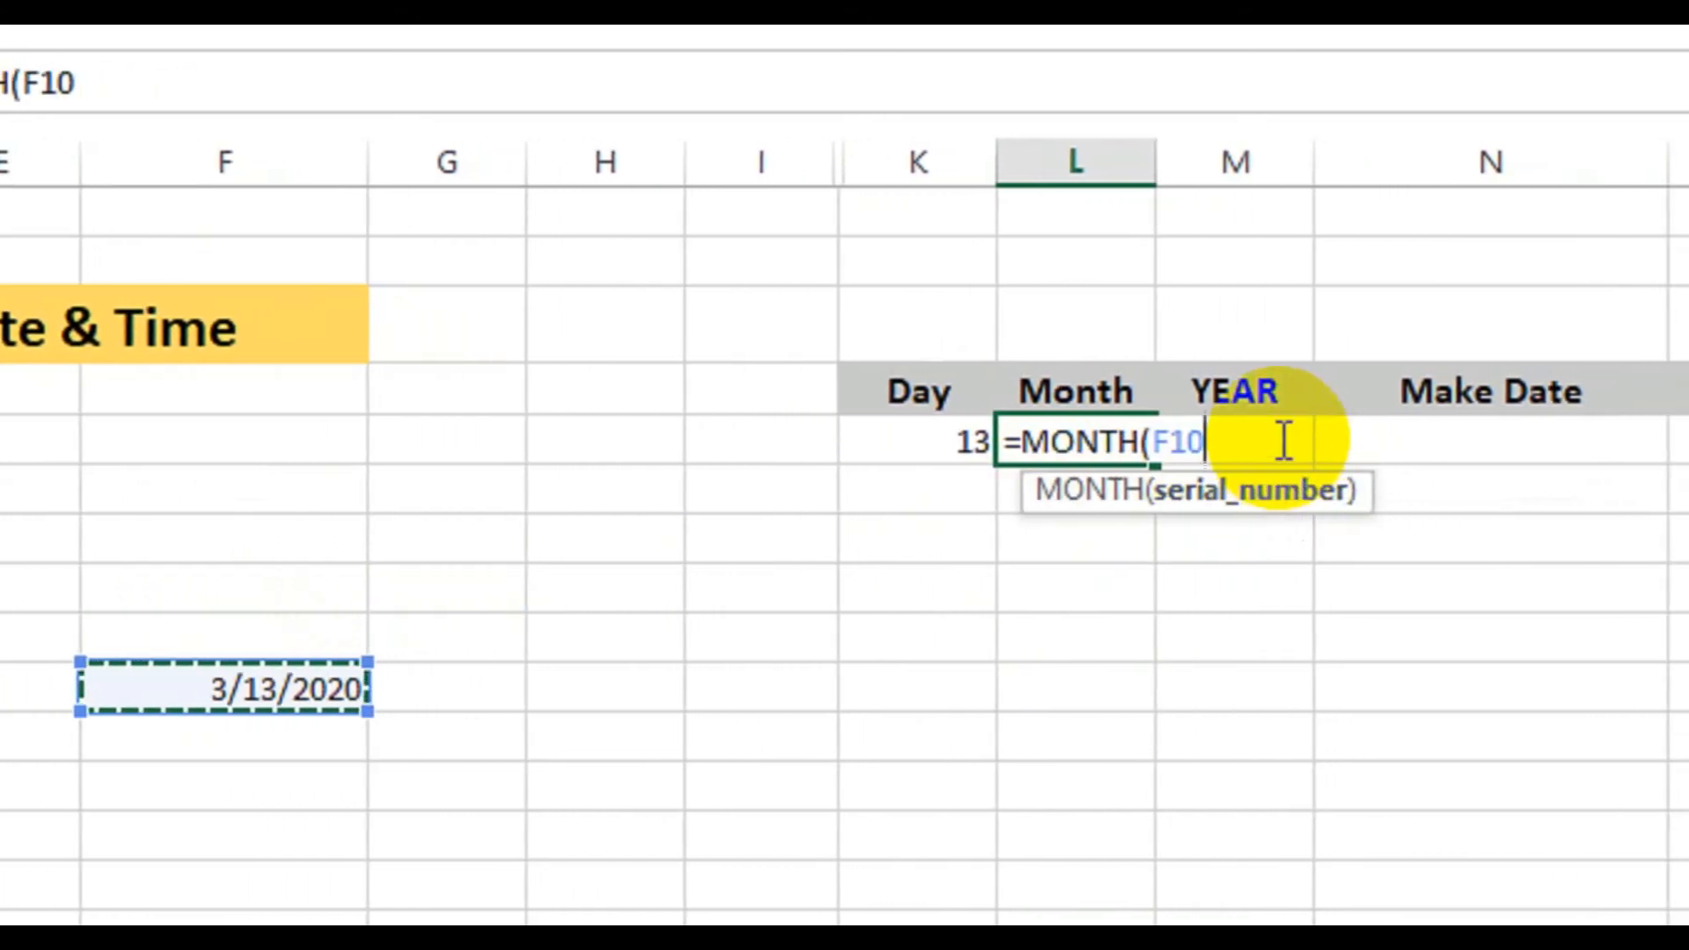
pyautogui.write(')')
pyautogui.press('Return')
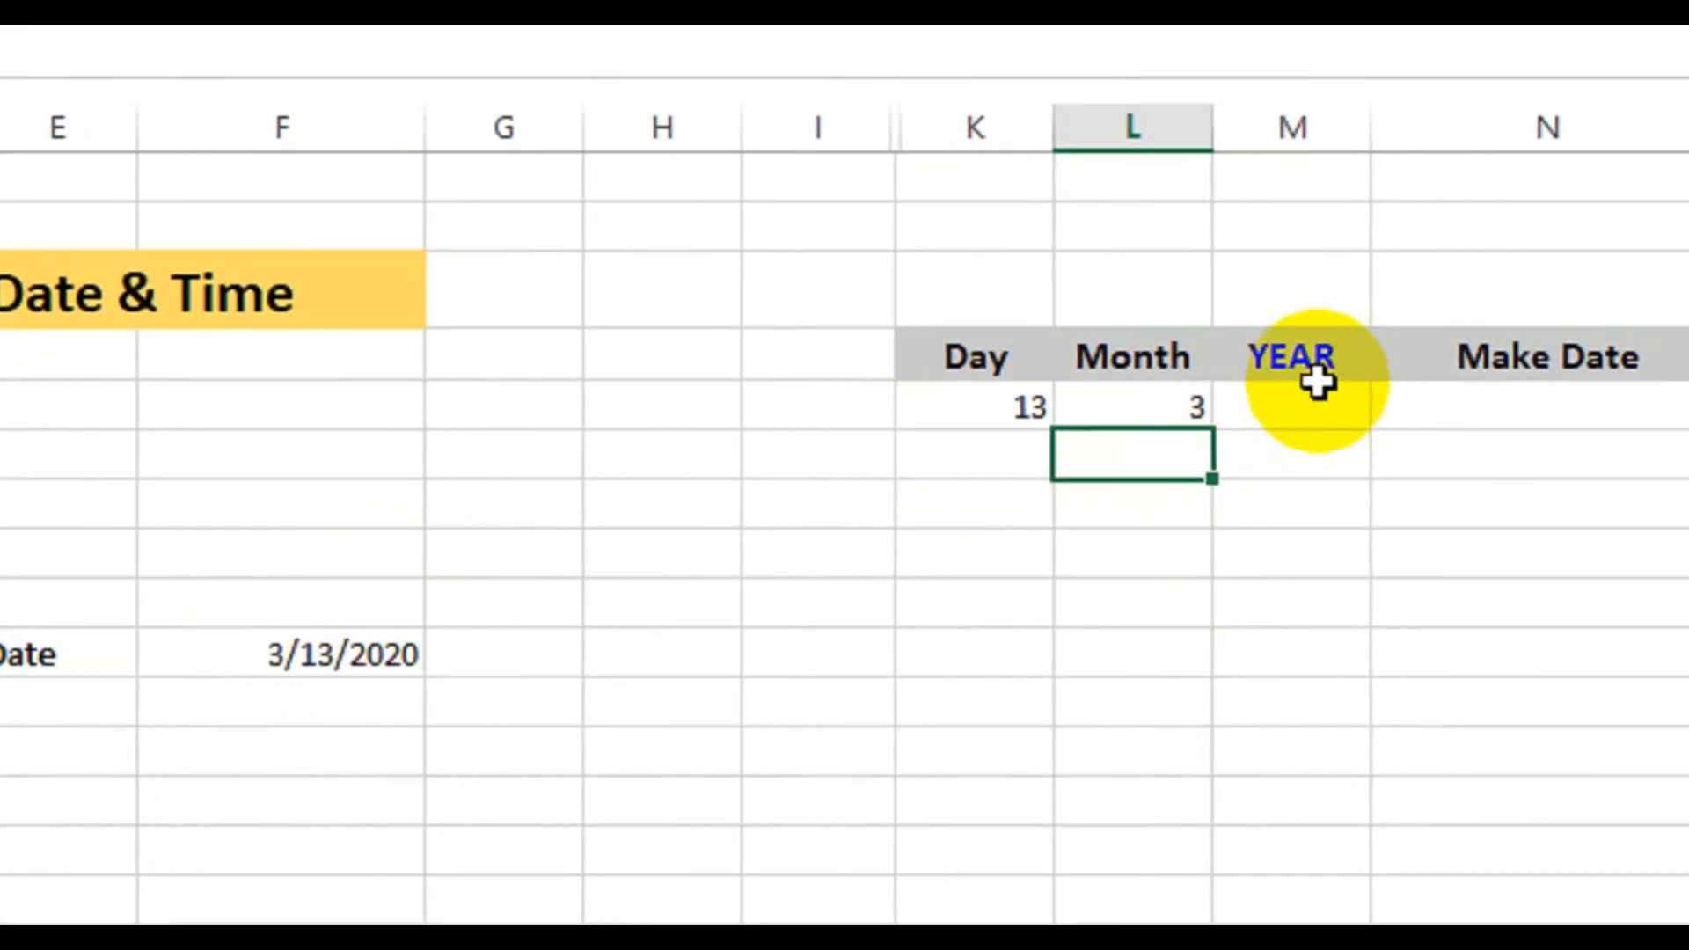
# Step: Enter =YEAR(F10) below the YEAR heading in M5 to extract the year from the date
pyautogui.click(1316, 387)
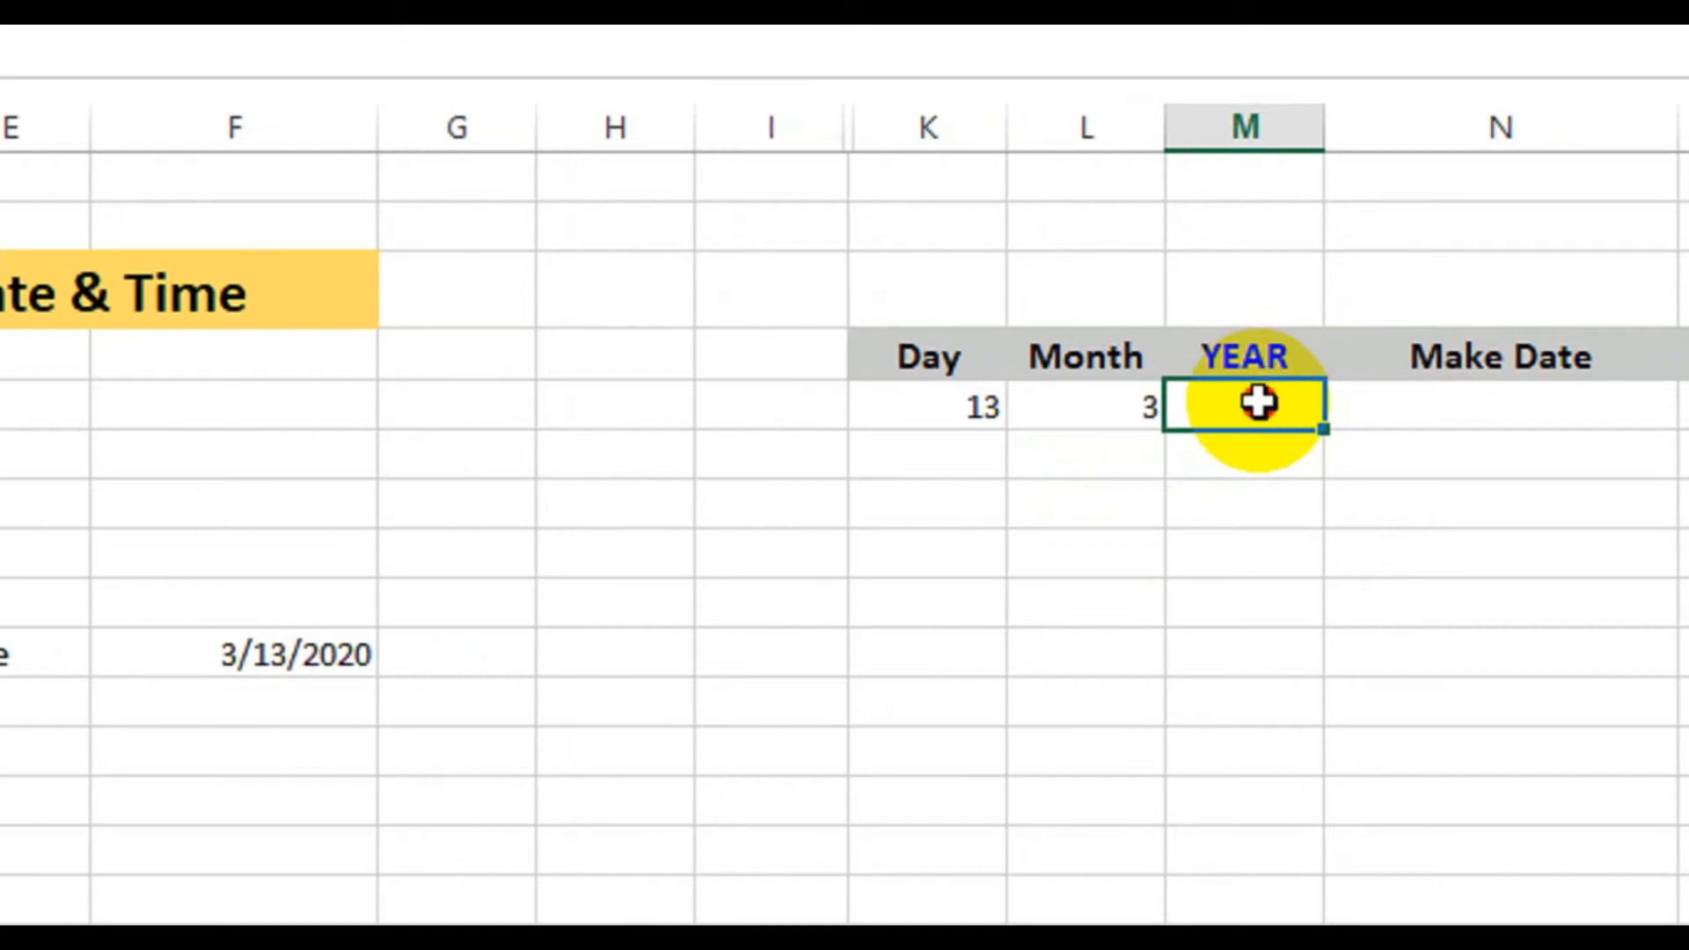
pyautogui.write('=')
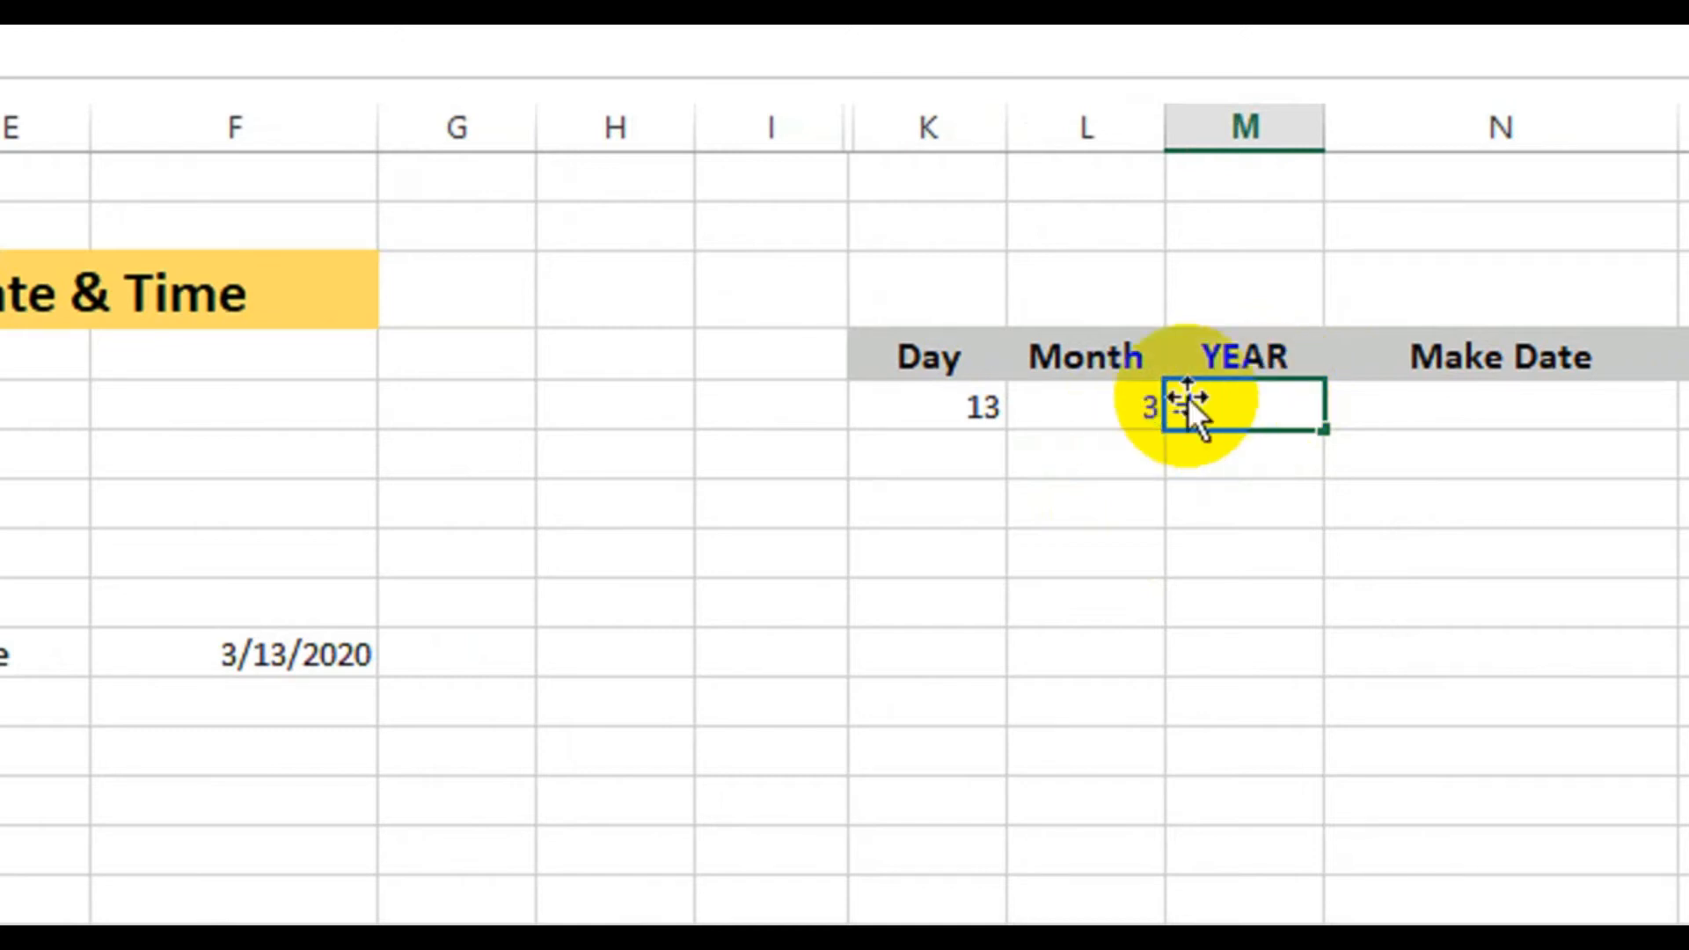
pyautogui.write('y')
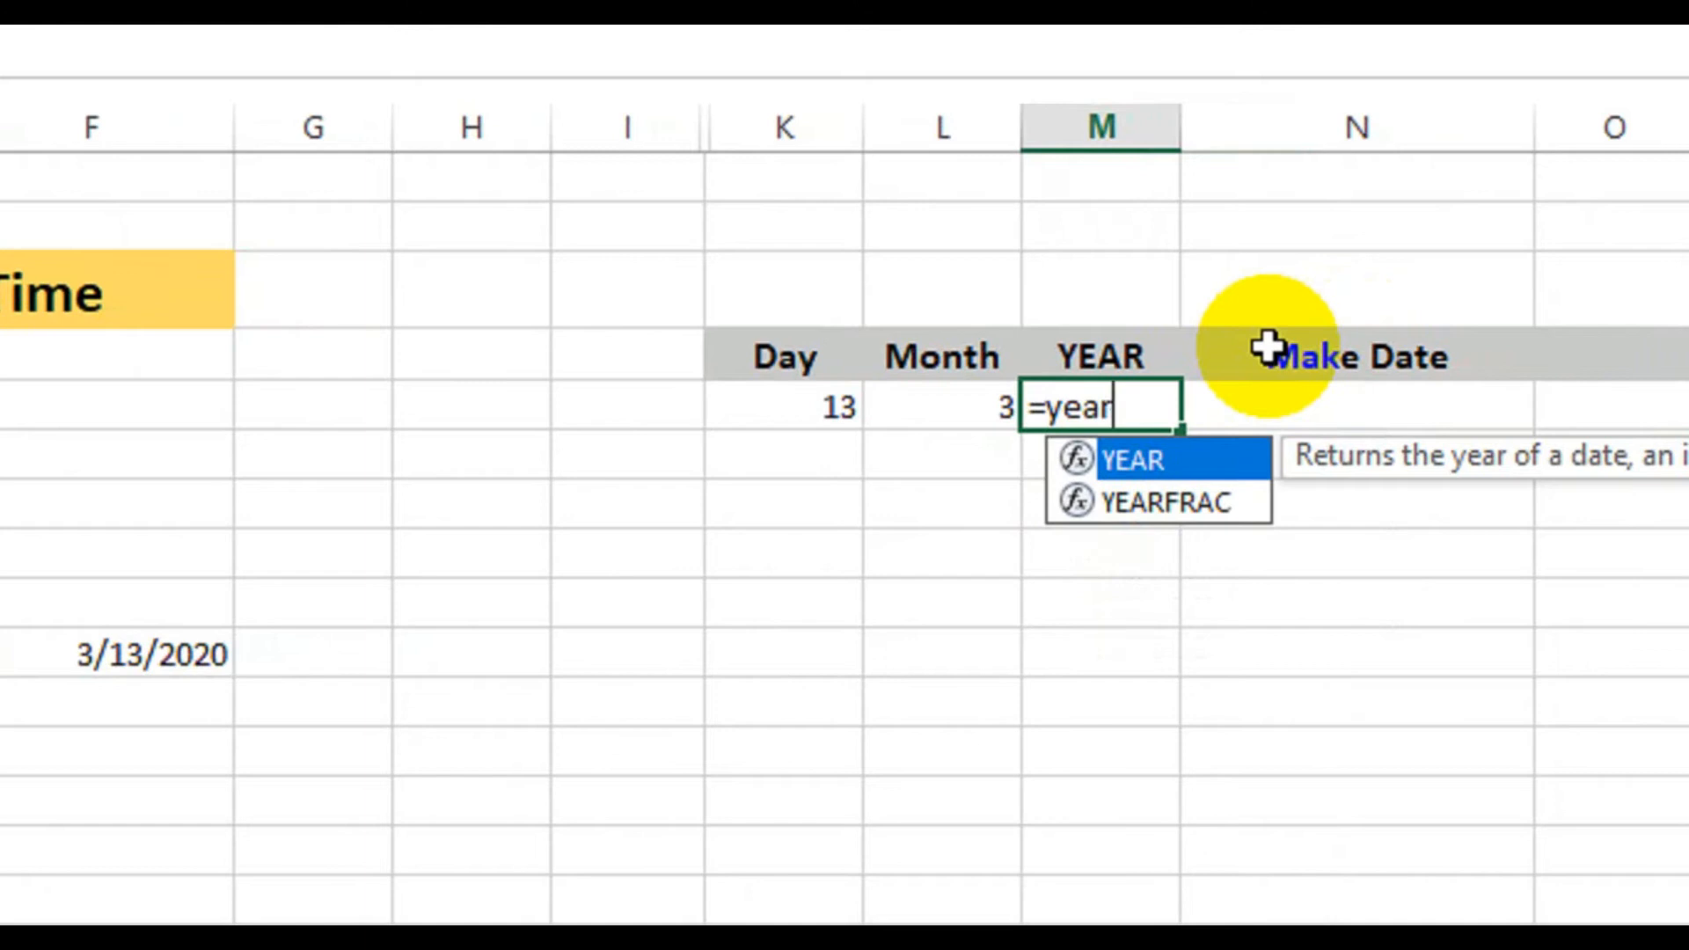
pyautogui.write('ear')
pyautogui.doubleClick(1199, 457)
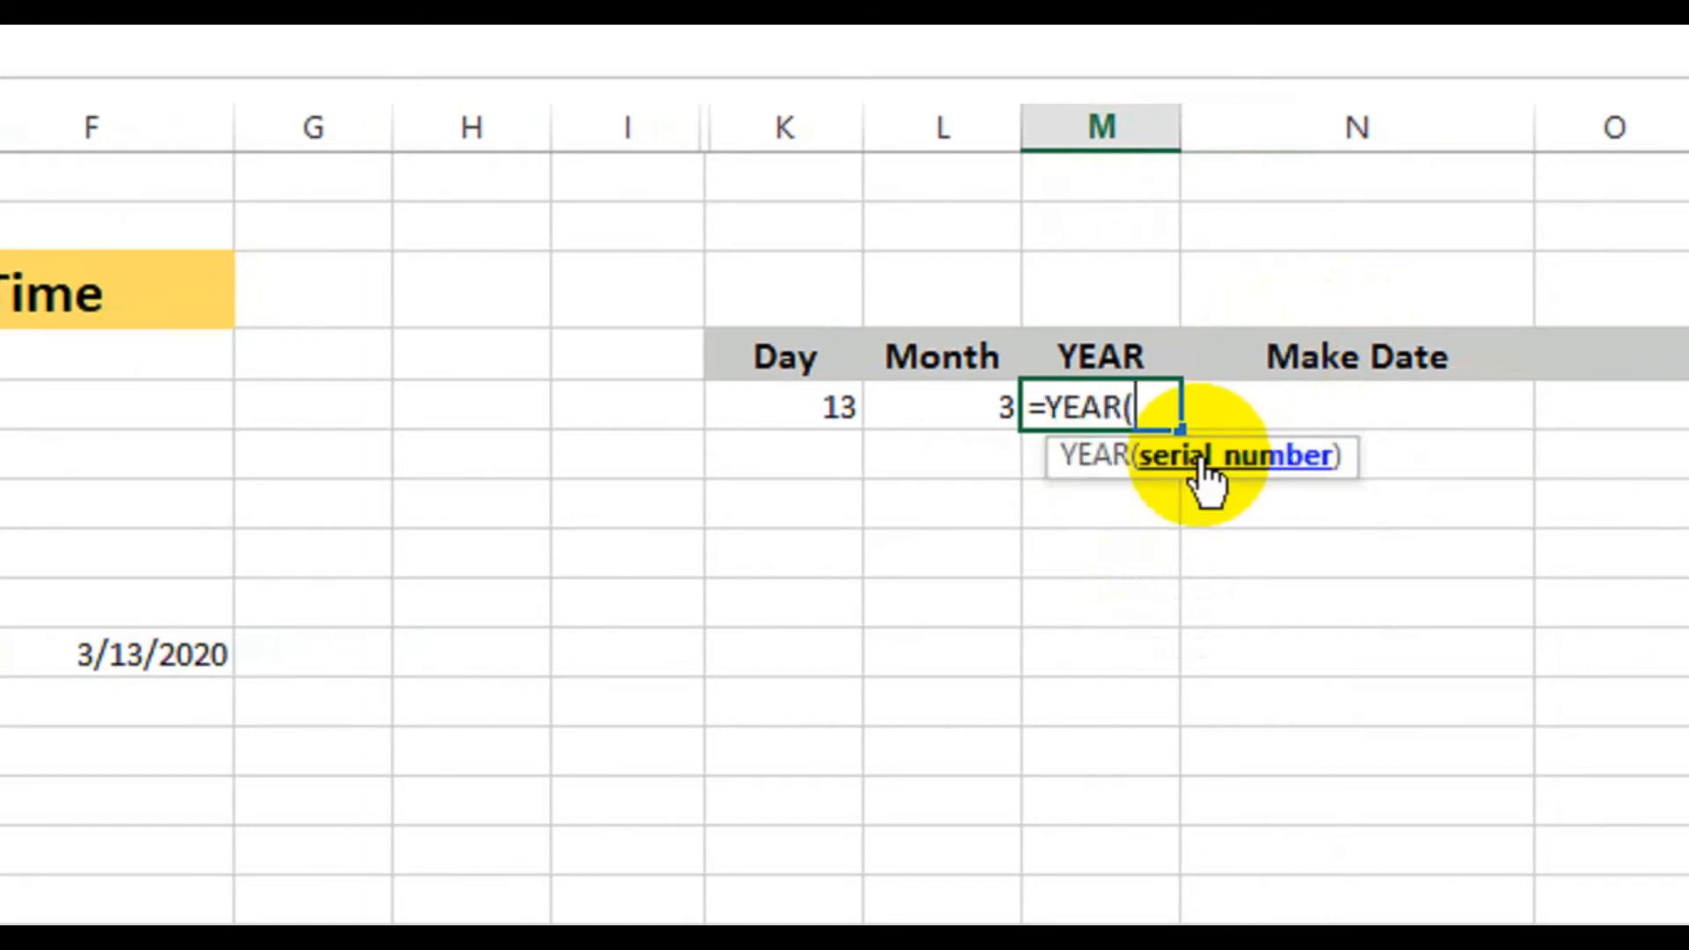
pyautogui.click(204, 652)
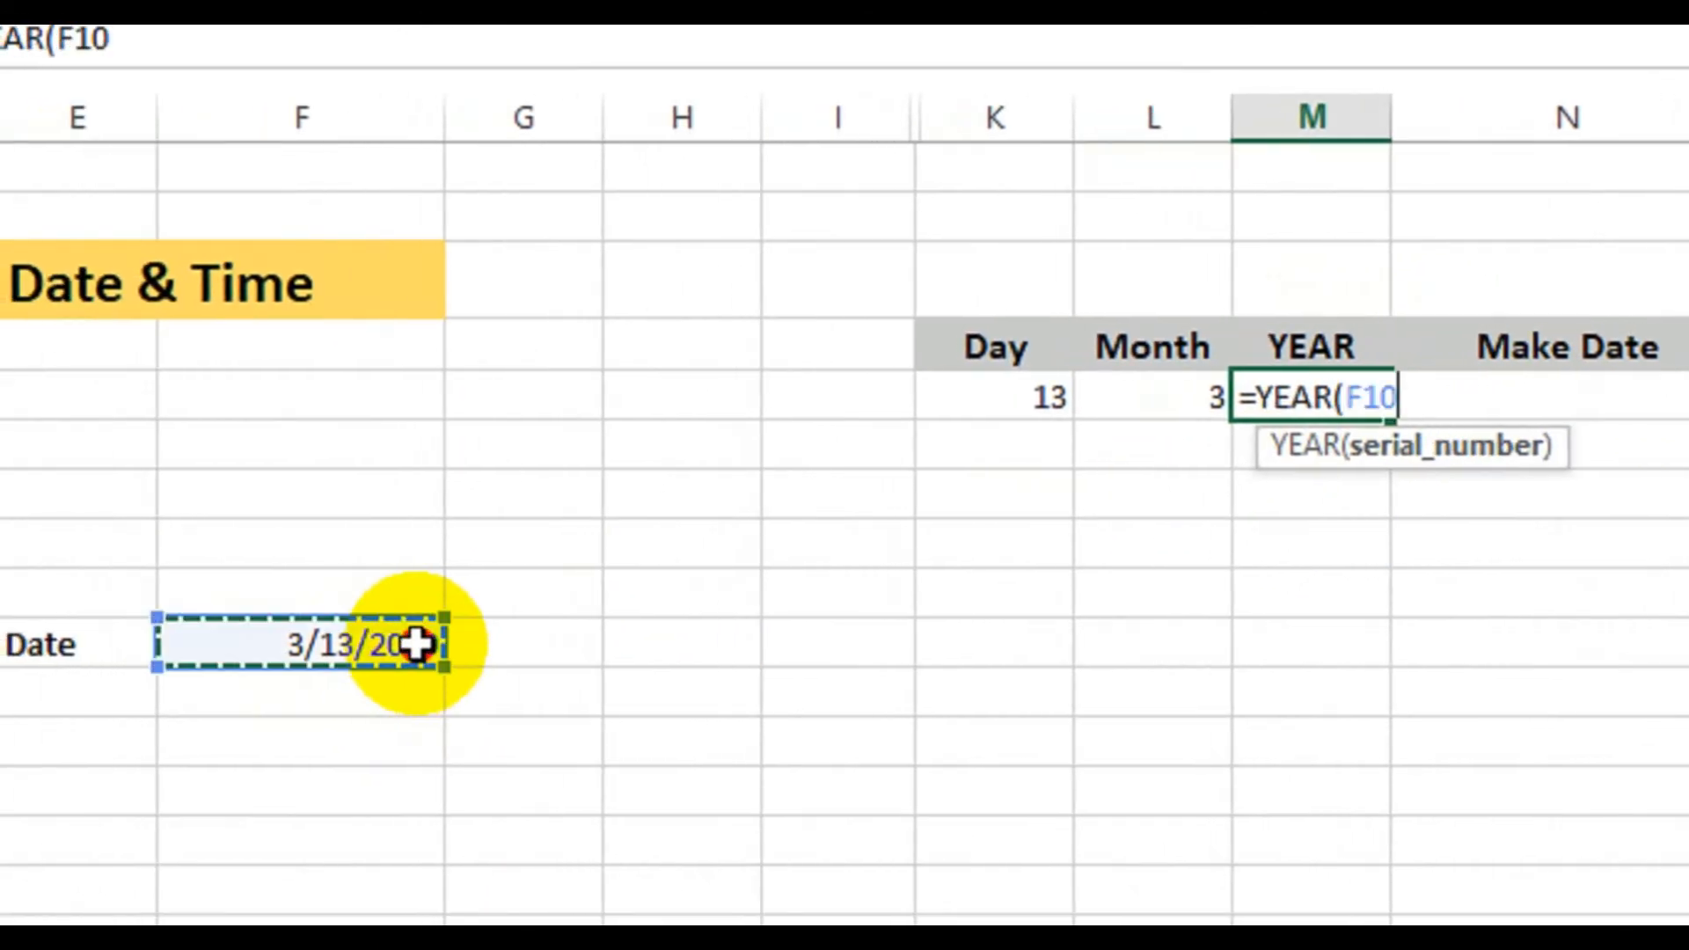
pyautogui.write(')')
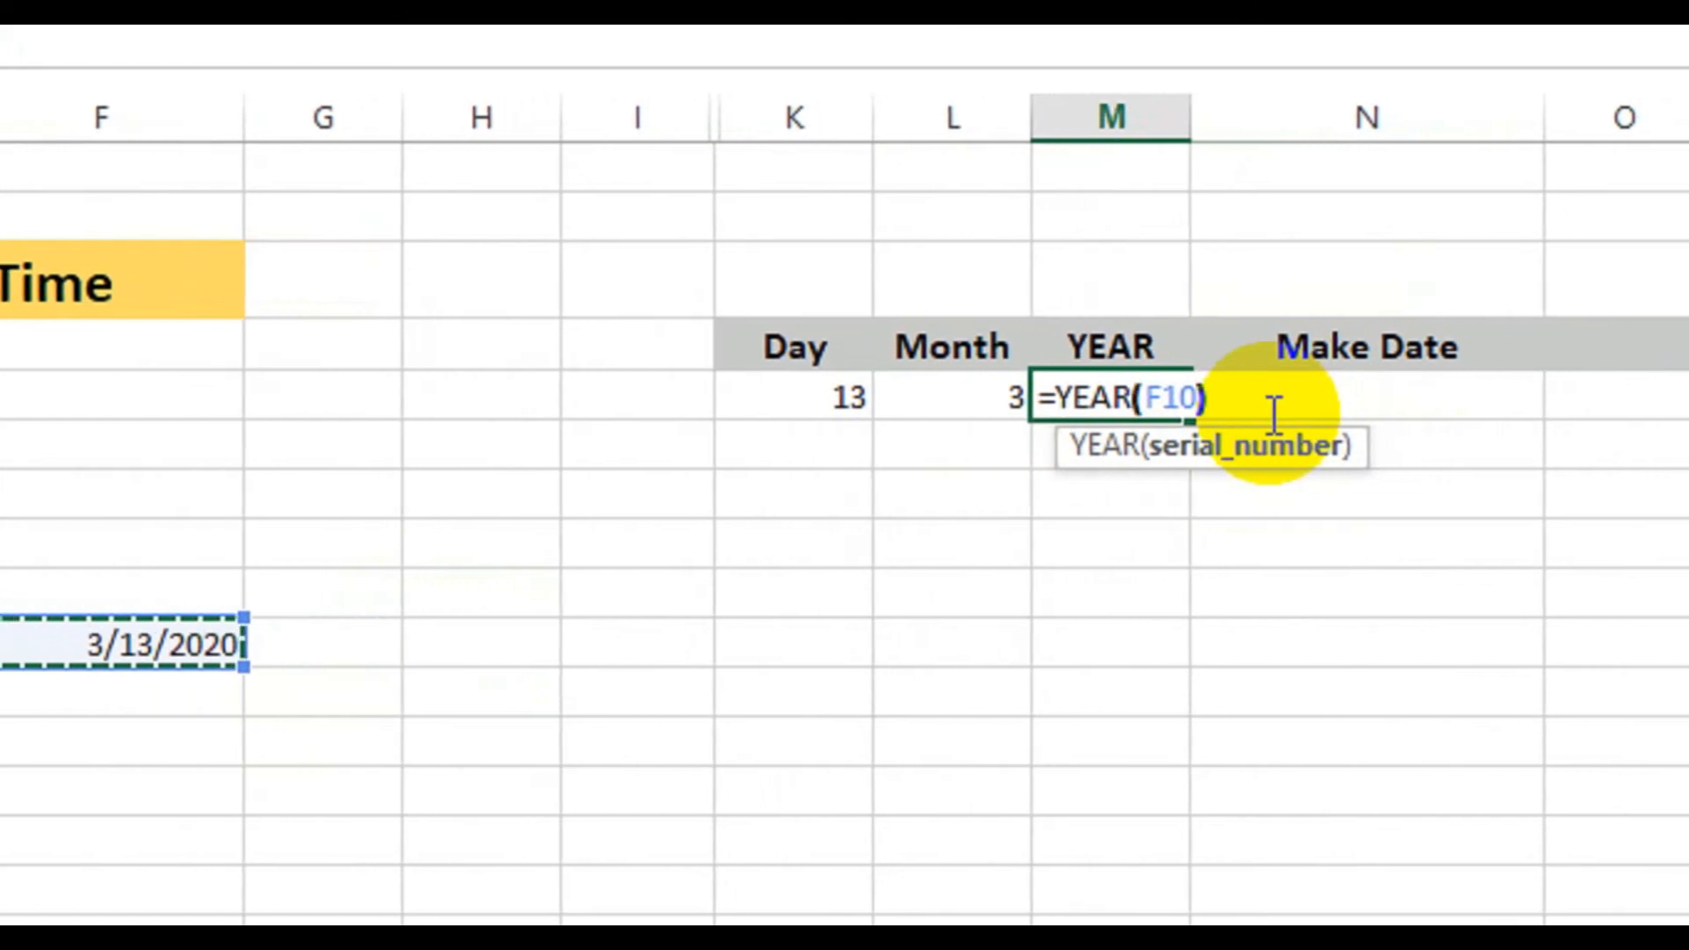
pyautogui.press('Return')
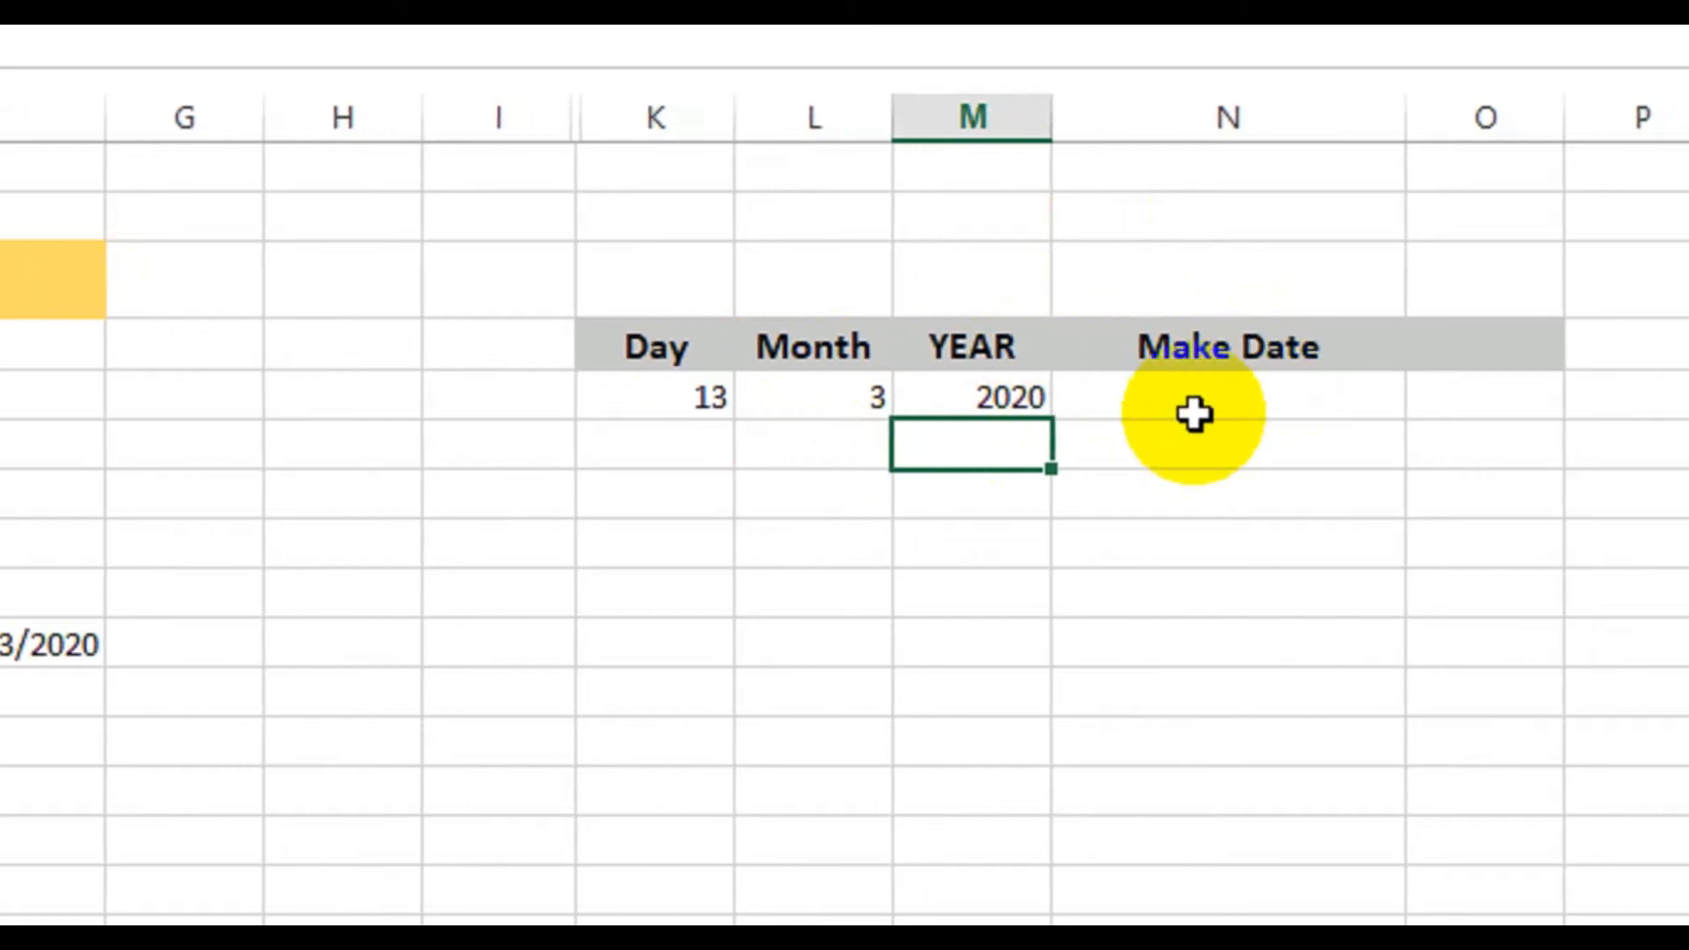
# Step: Build the full date below the Make Date heading in N5 with =DATE(M5,L5,K5)
pyautogui.click(1184, 403)
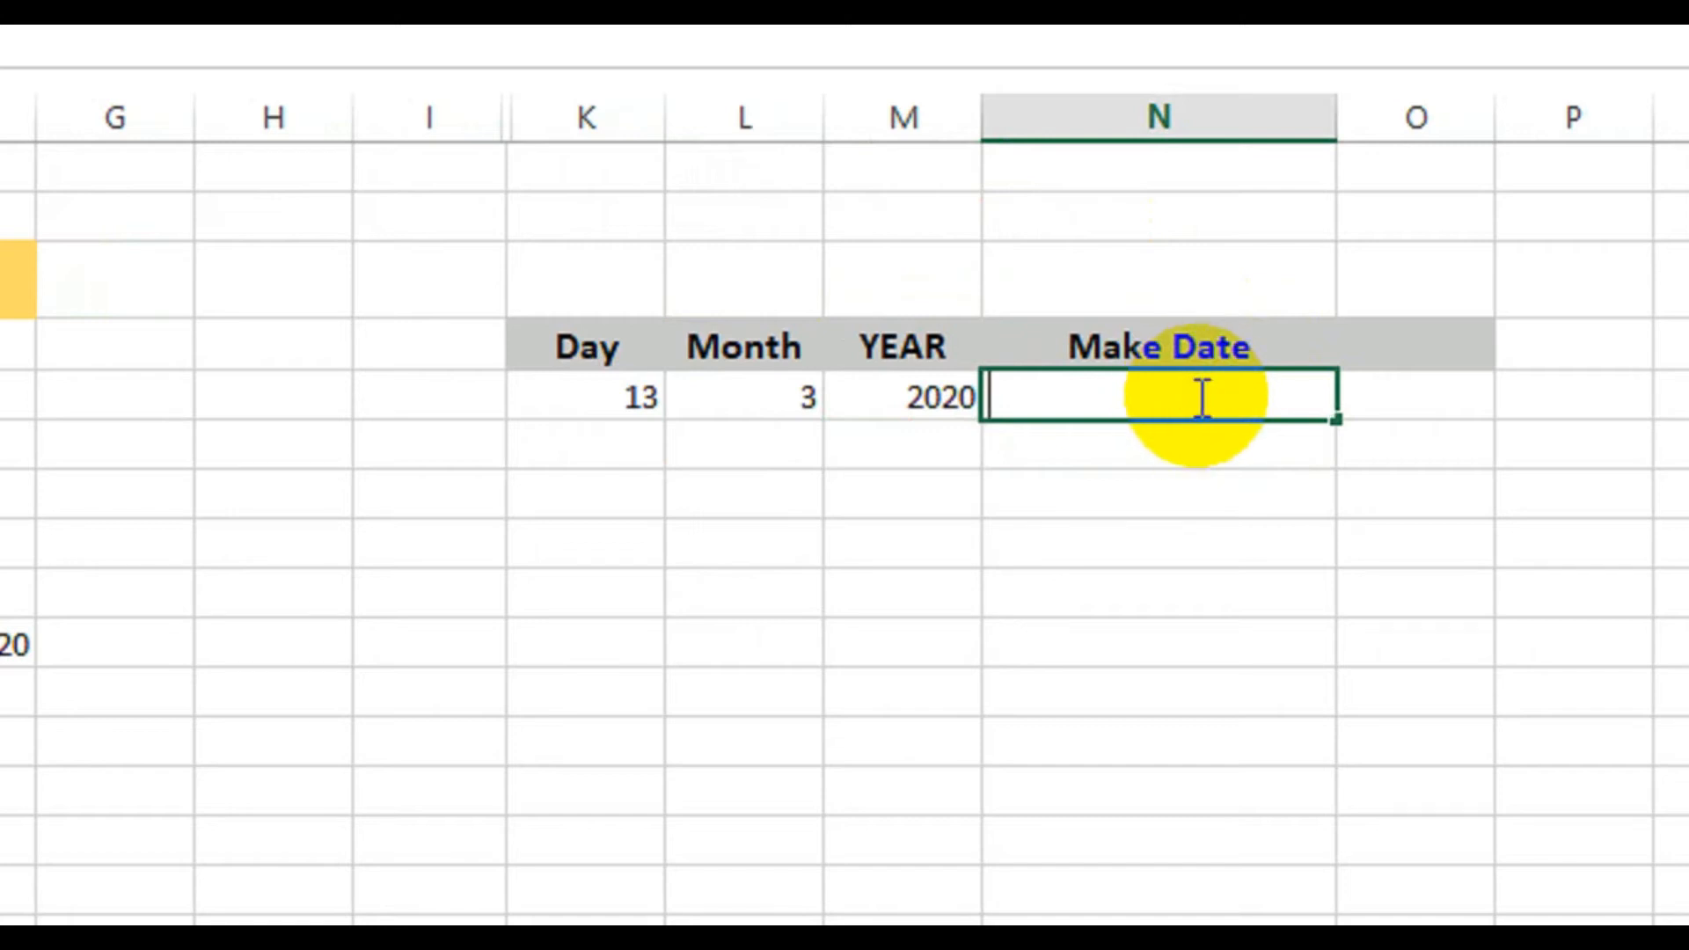
pyautogui.write('=date')
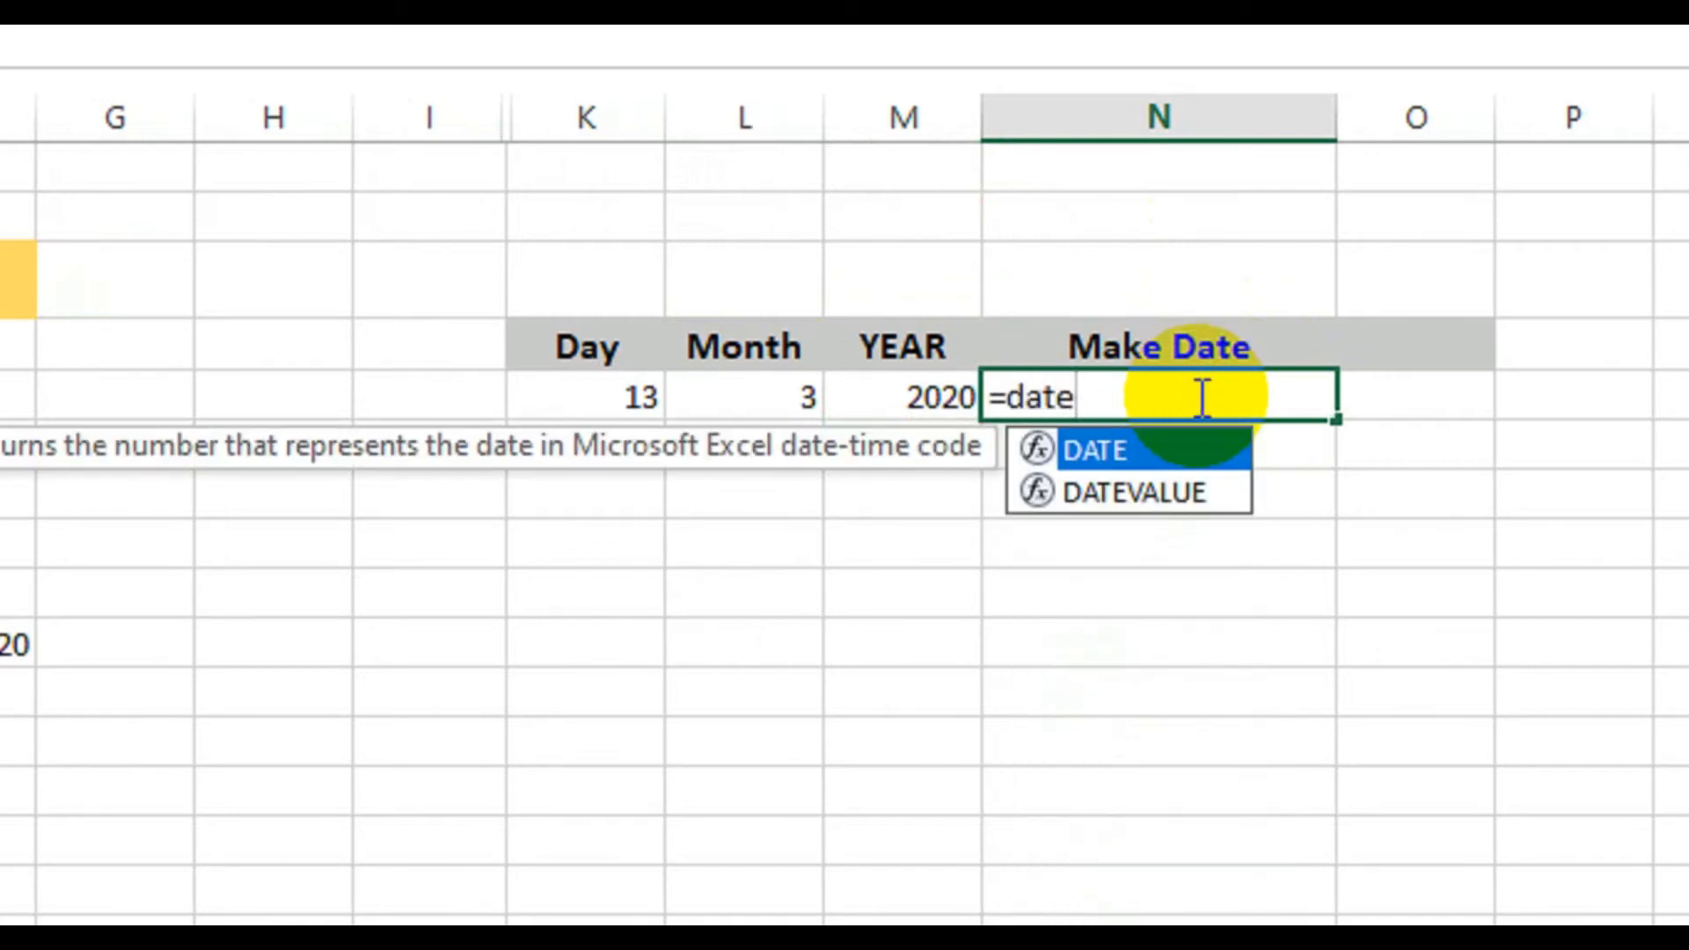
pyautogui.doubleClick(1166, 448)
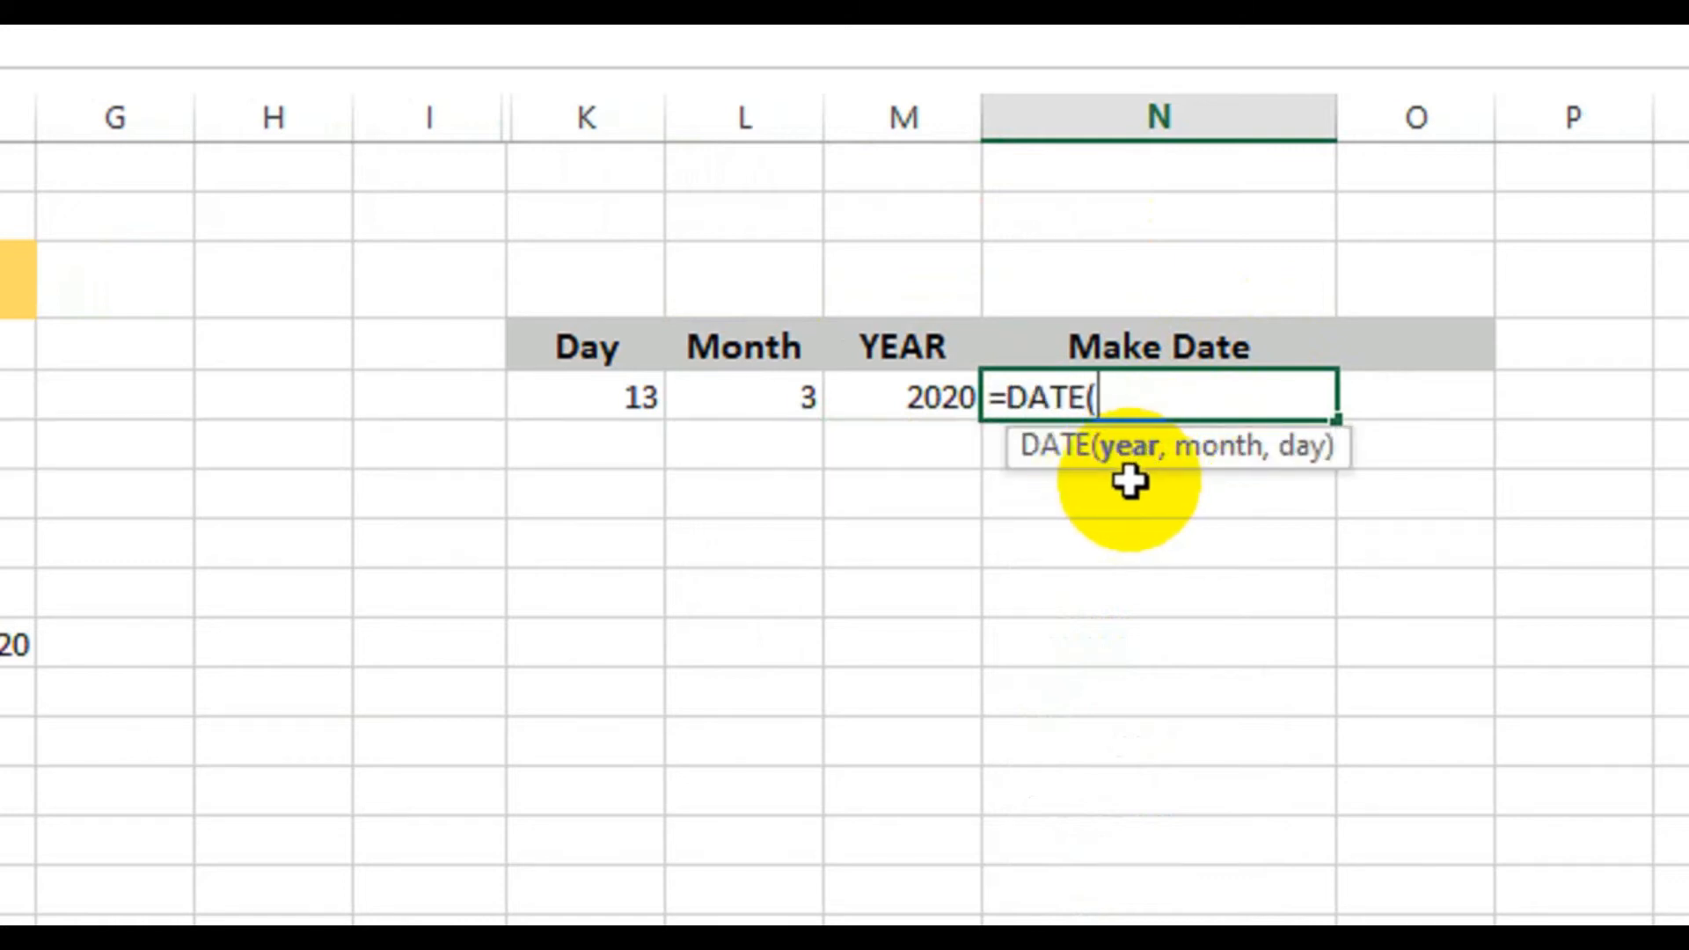
pyautogui.click(915, 392)
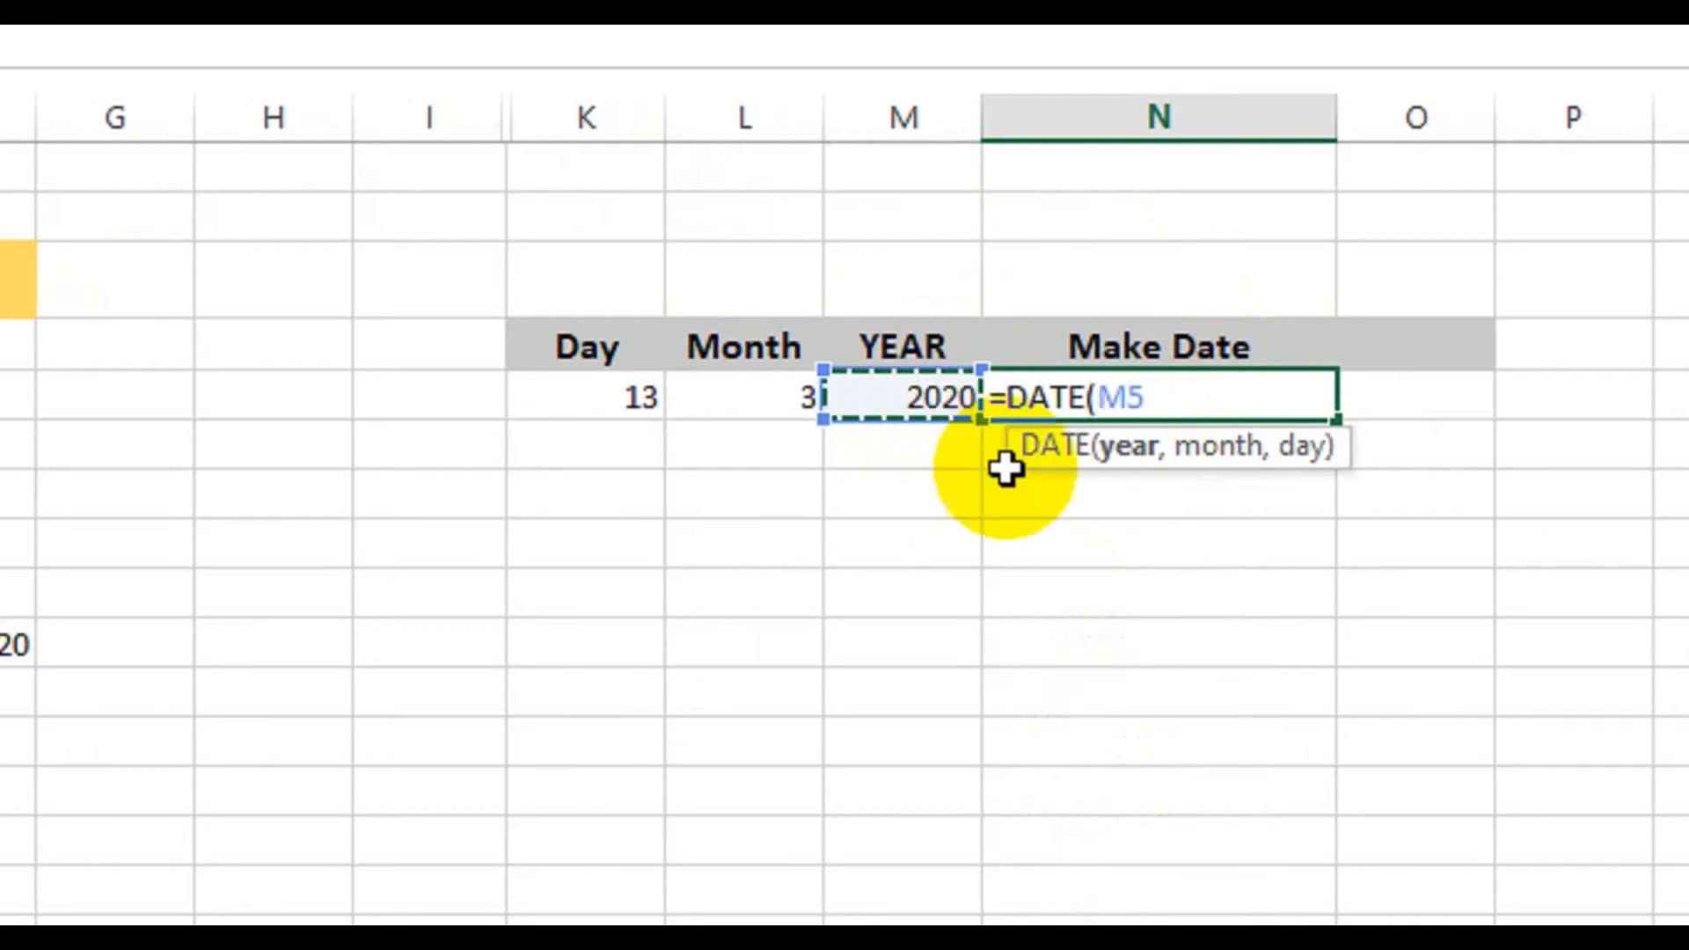
pyautogui.write(',')
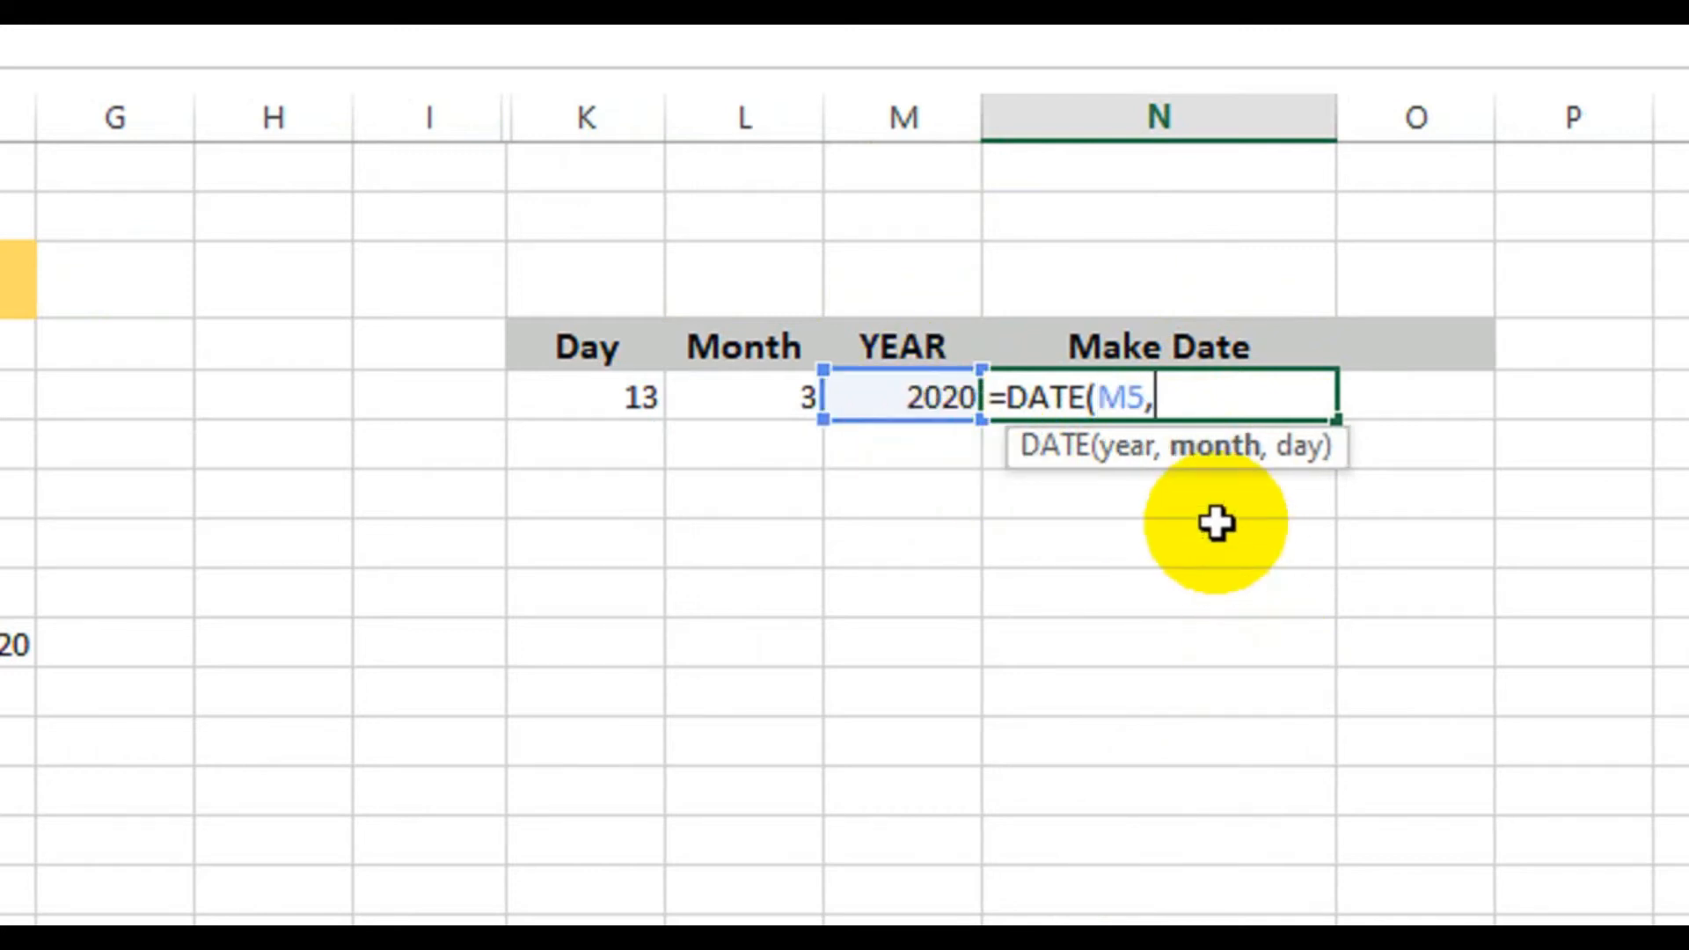
pyautogui.click(746, 396)
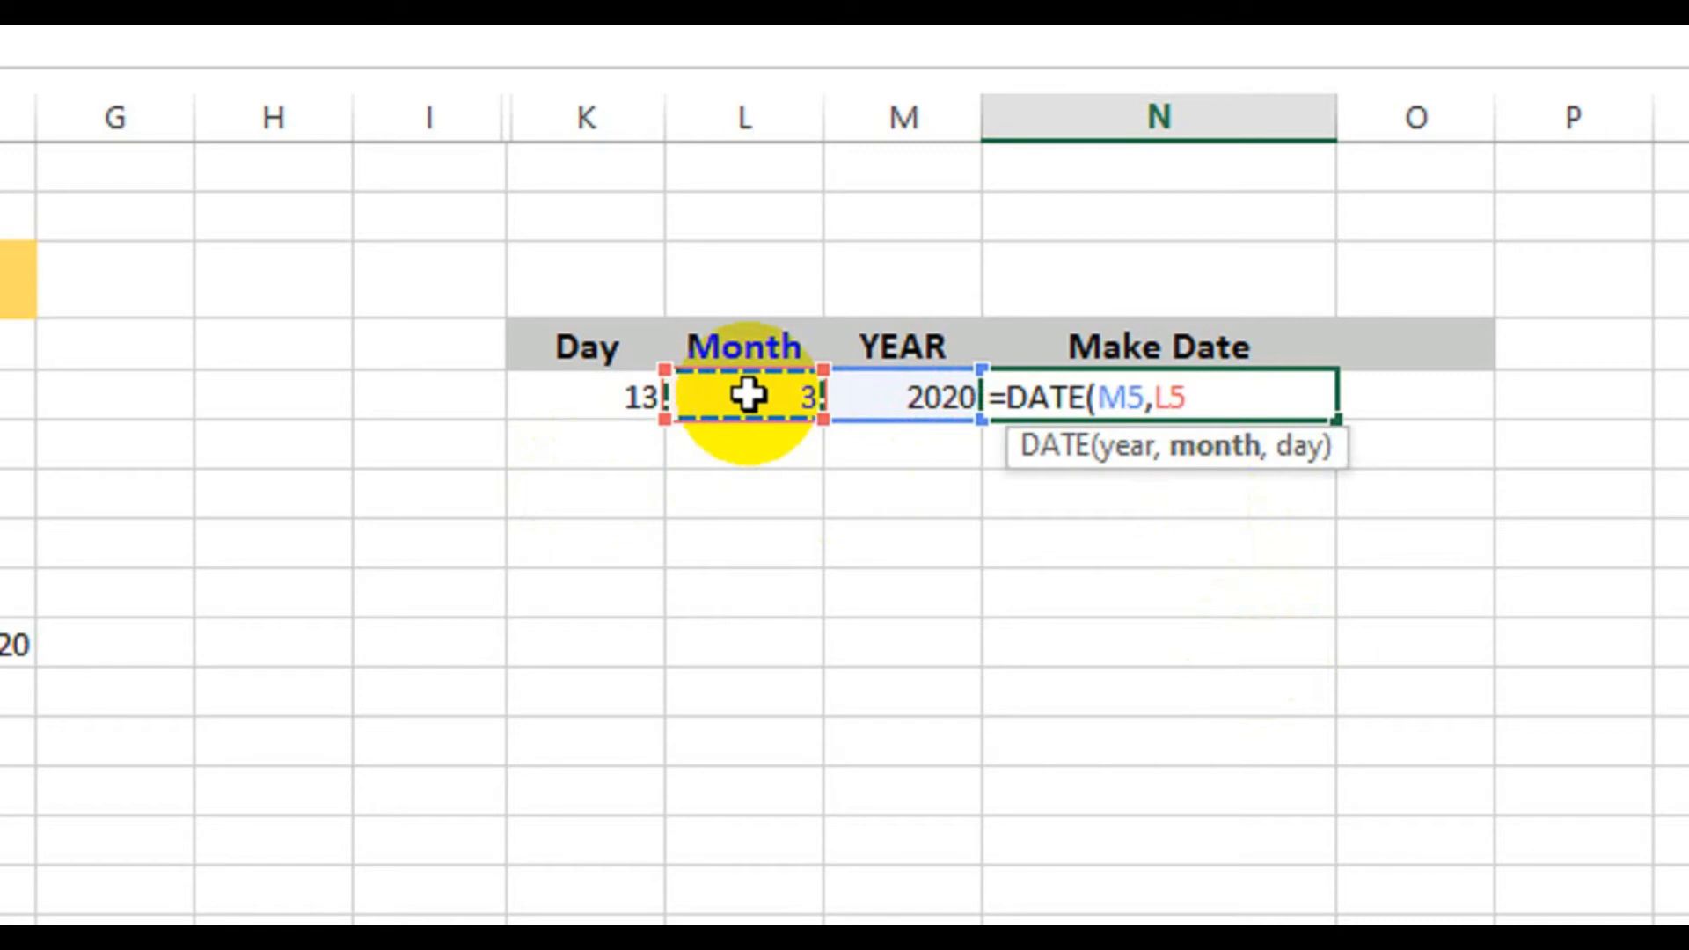
pyautogui.write(',')
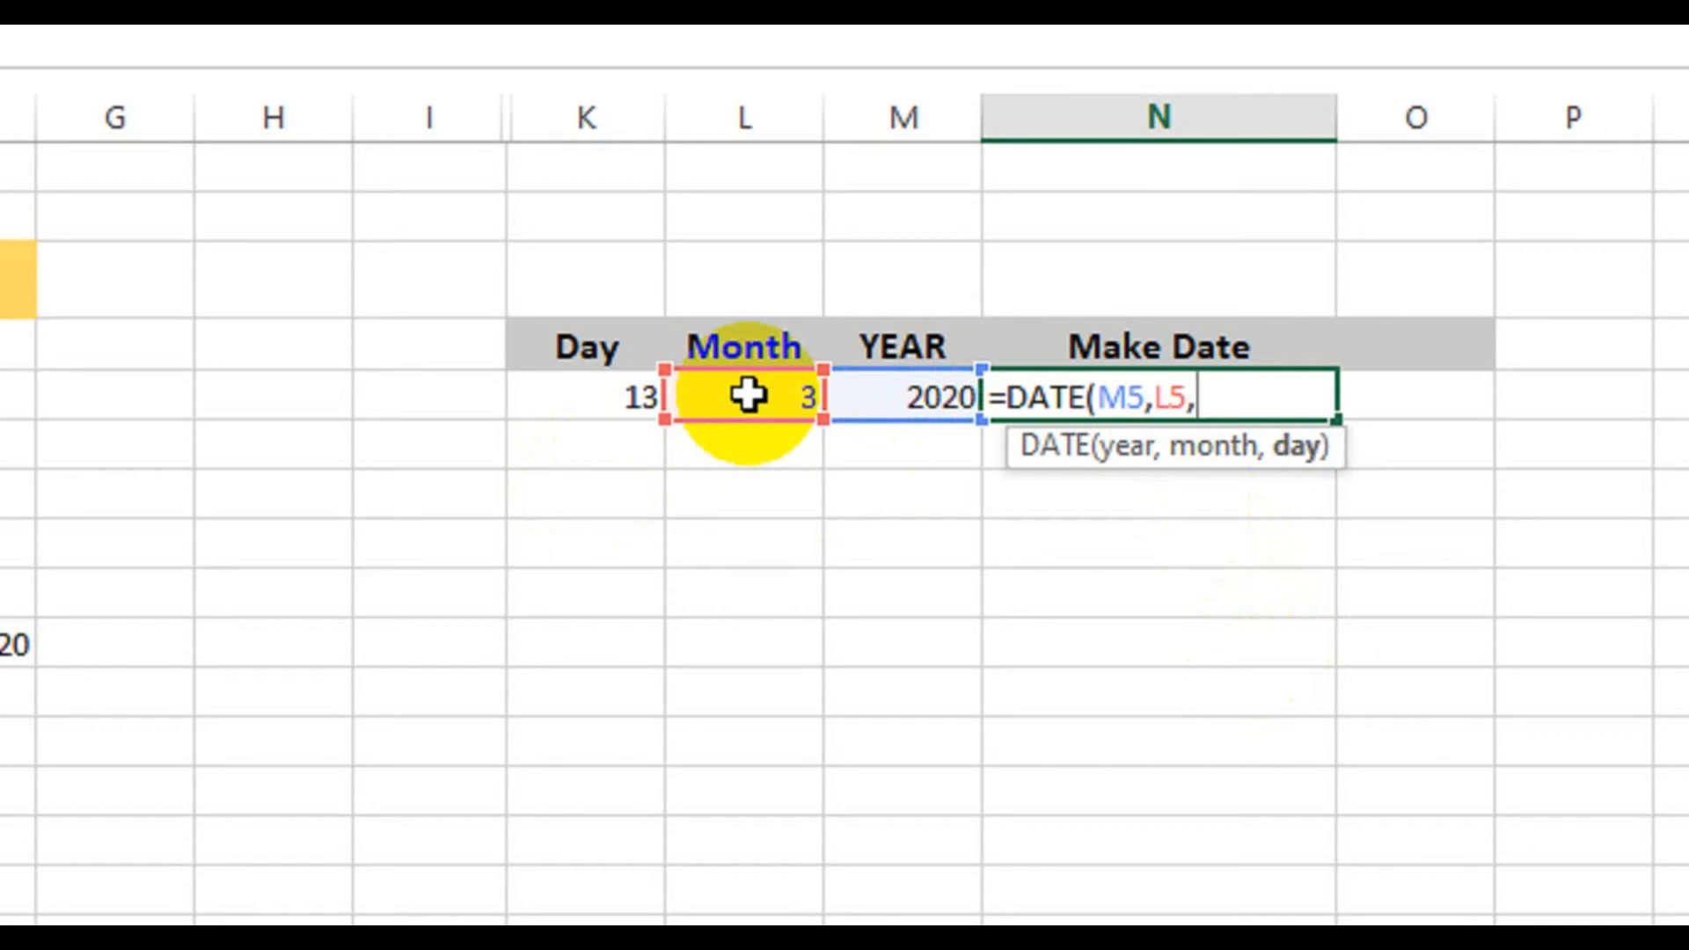
pyautogui.click(625, 400)
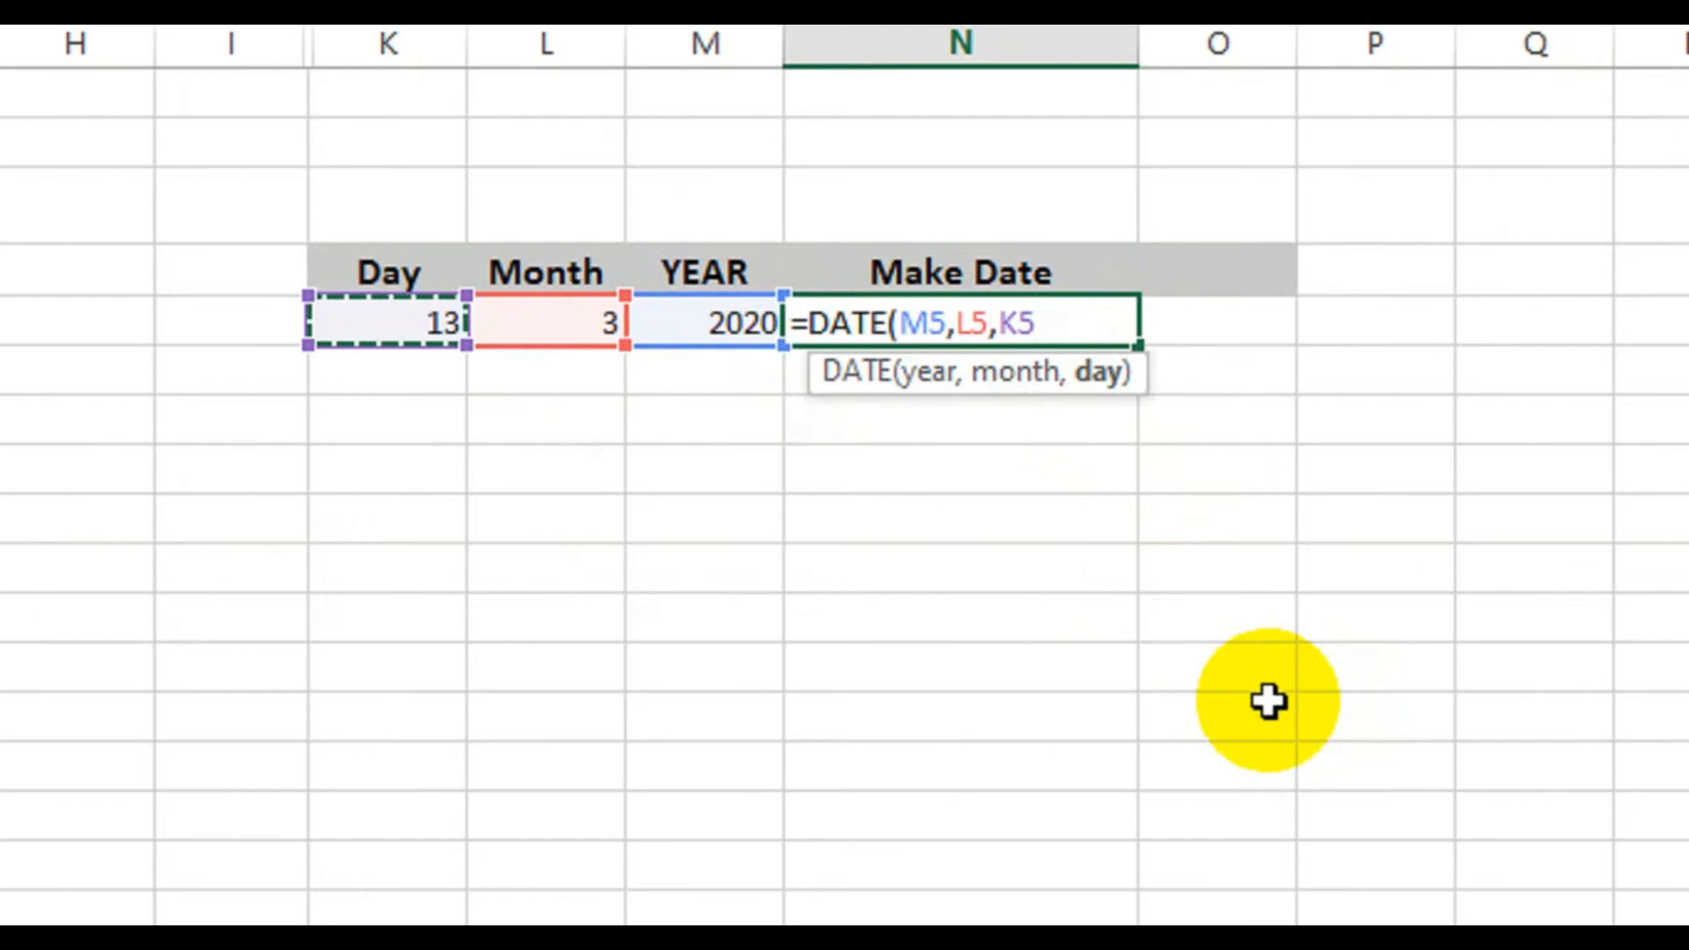
pyautogui.write(')')
pyautogui.press('Return')
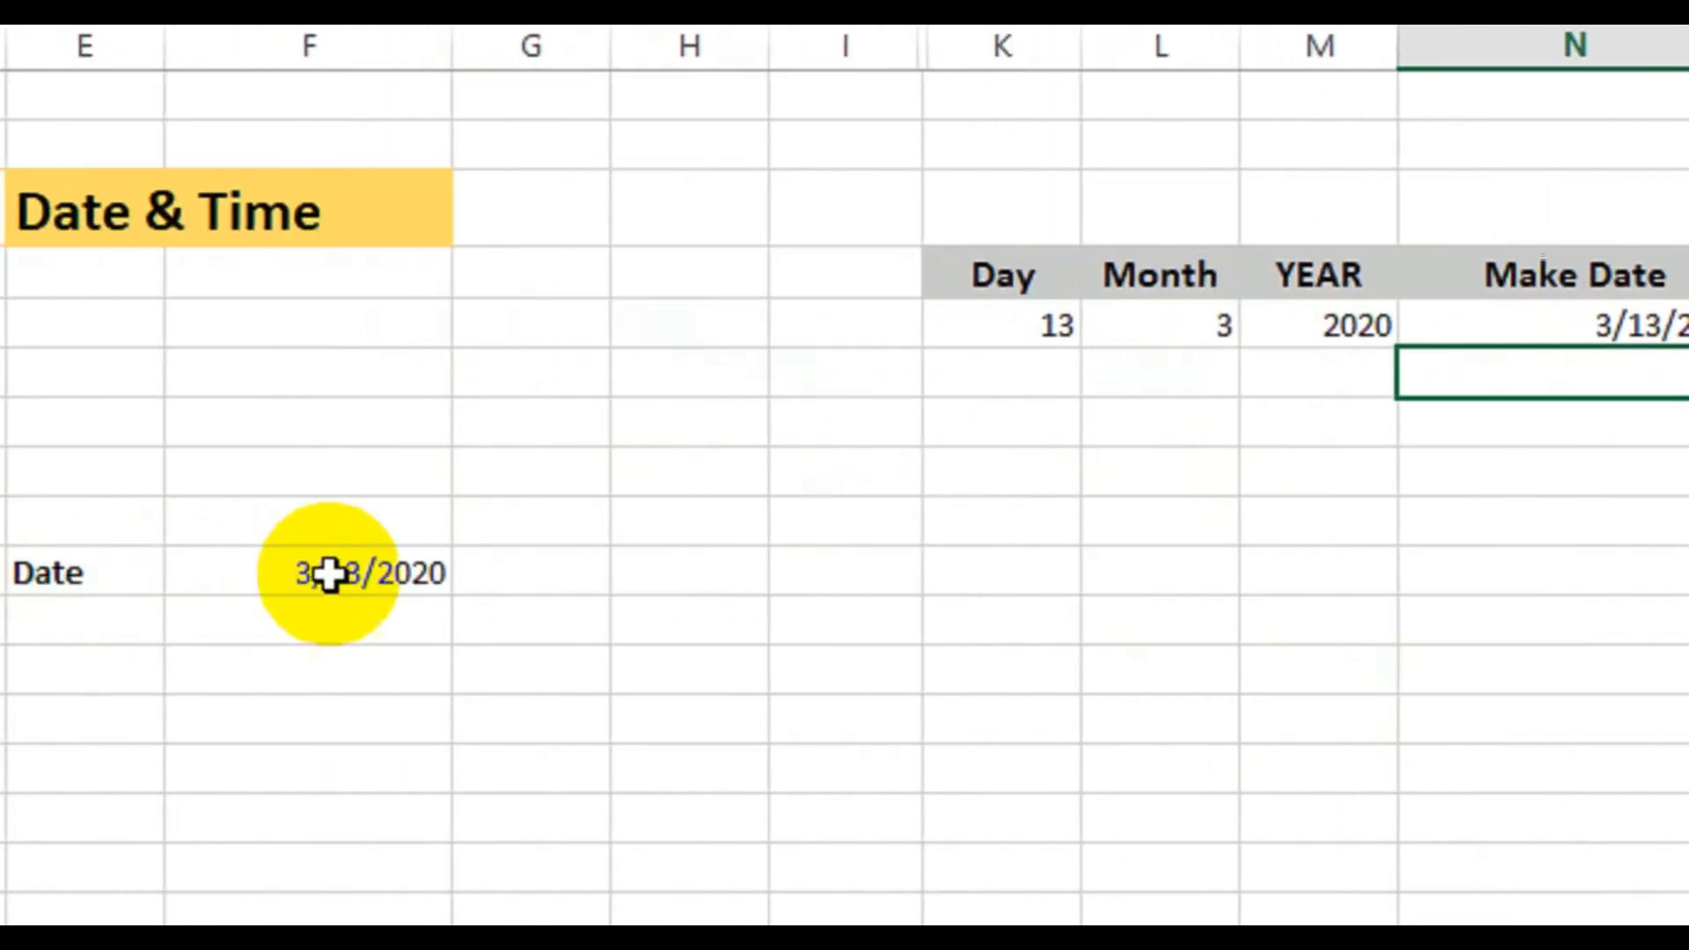
pyautogui.click(1467, 330)
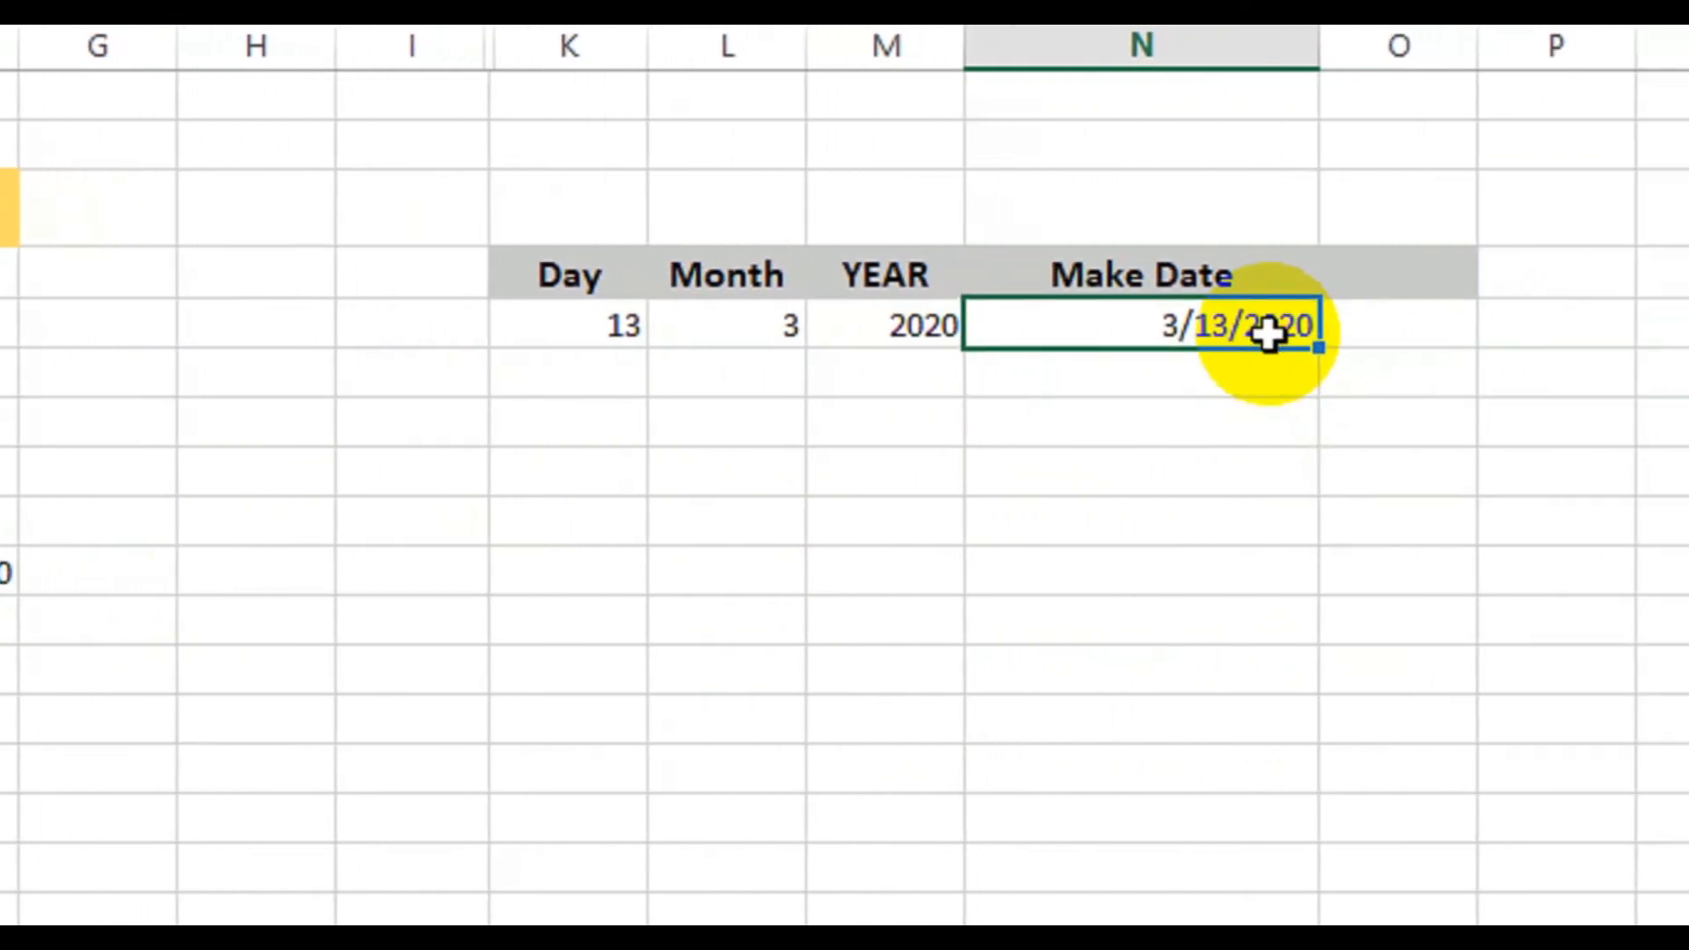
# Step: Insert the DATE function in N12, using M5 for the year, L5 for the month and K5 for the day
pyautogui.click(1023, 654)
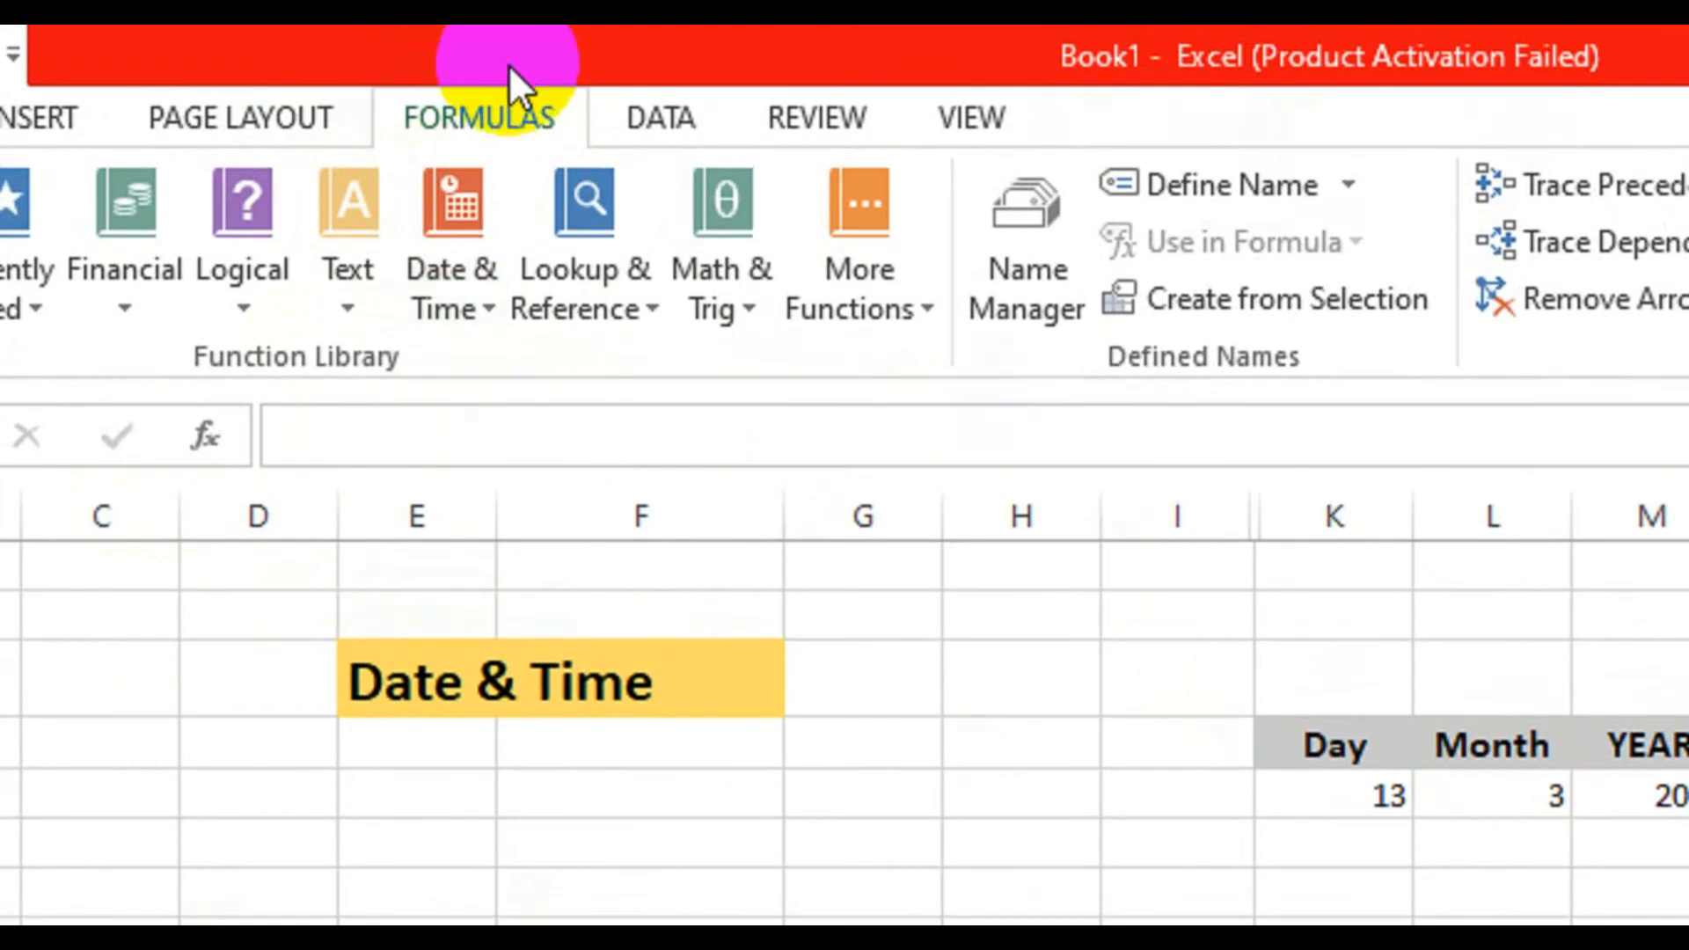
pyautogui.click(478, 304)
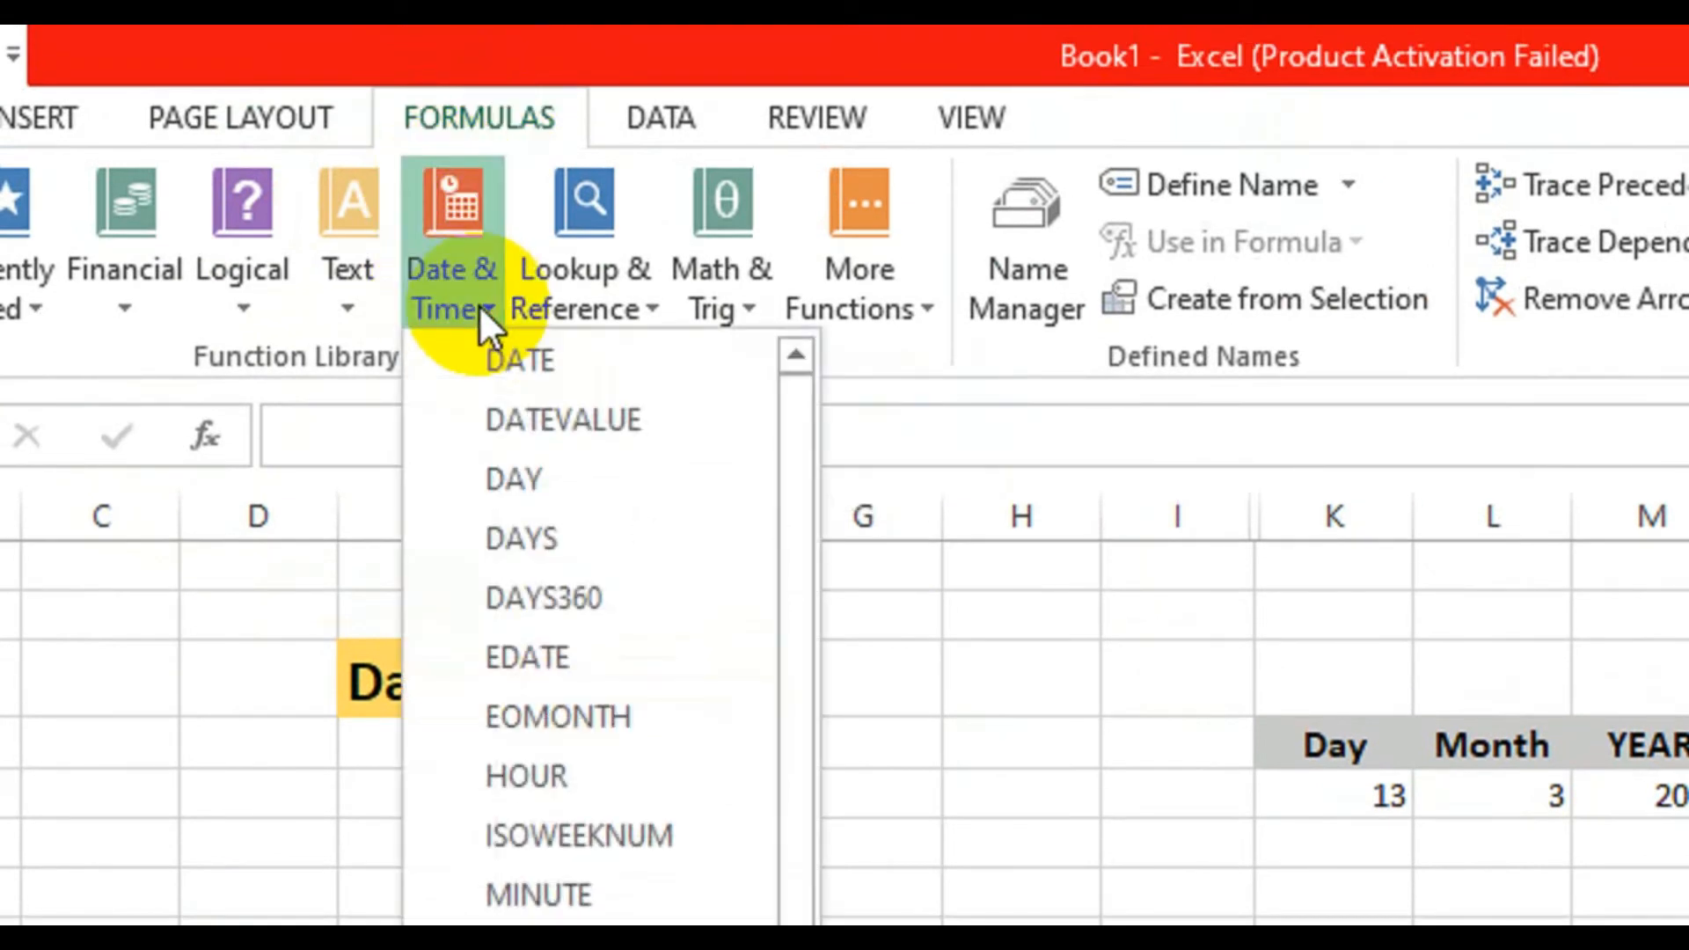
pyautogui.click(536, 351)
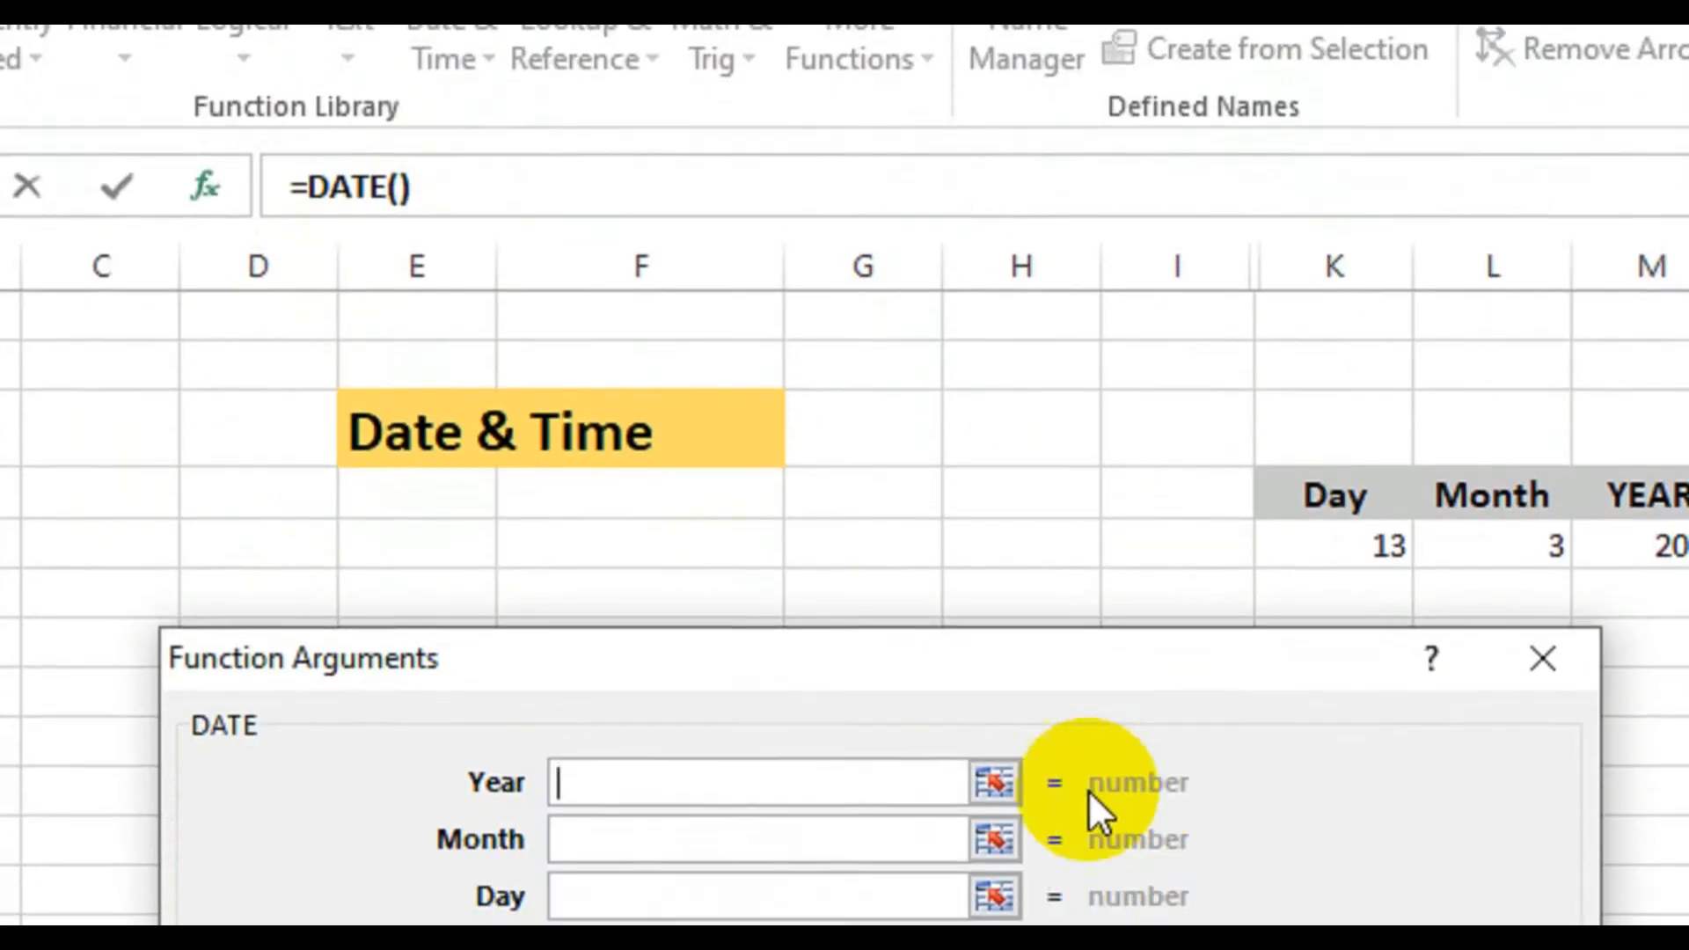
pyautogui.moveTo(1104, 648); pyautogui.dragTo(1588, 738)
pyautogui.moveTo(1427, 723); pyautogui.dragTo(1284, 656)
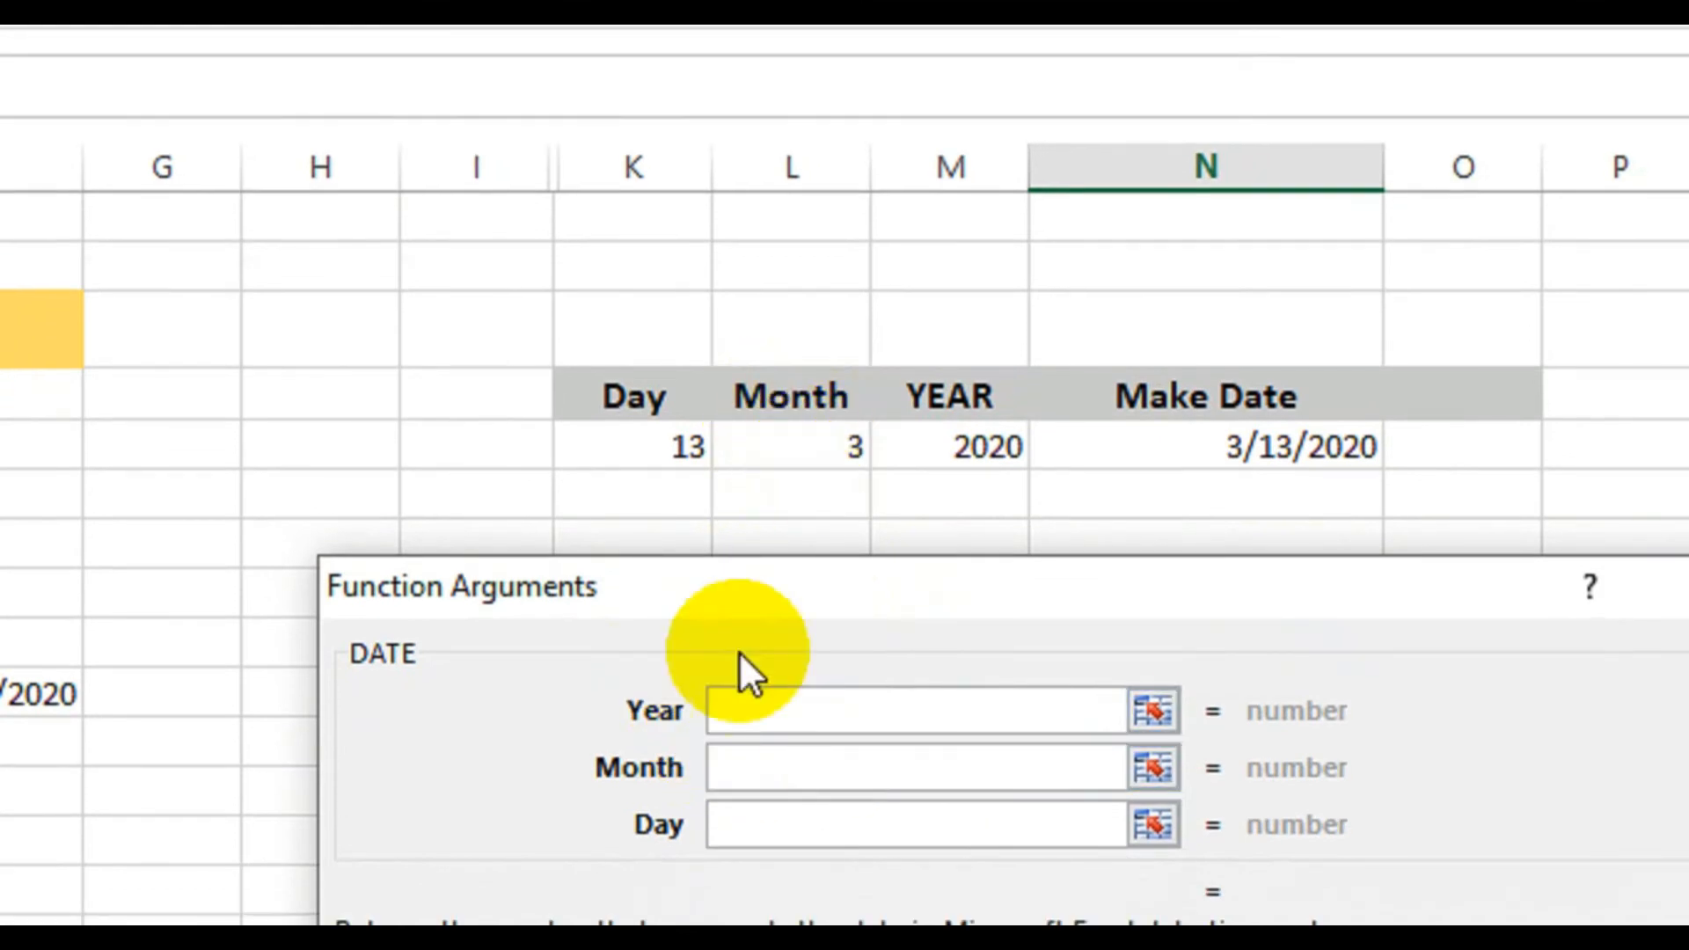
pyautogui.click(935, 425)
pyautogui.click(743, 649)
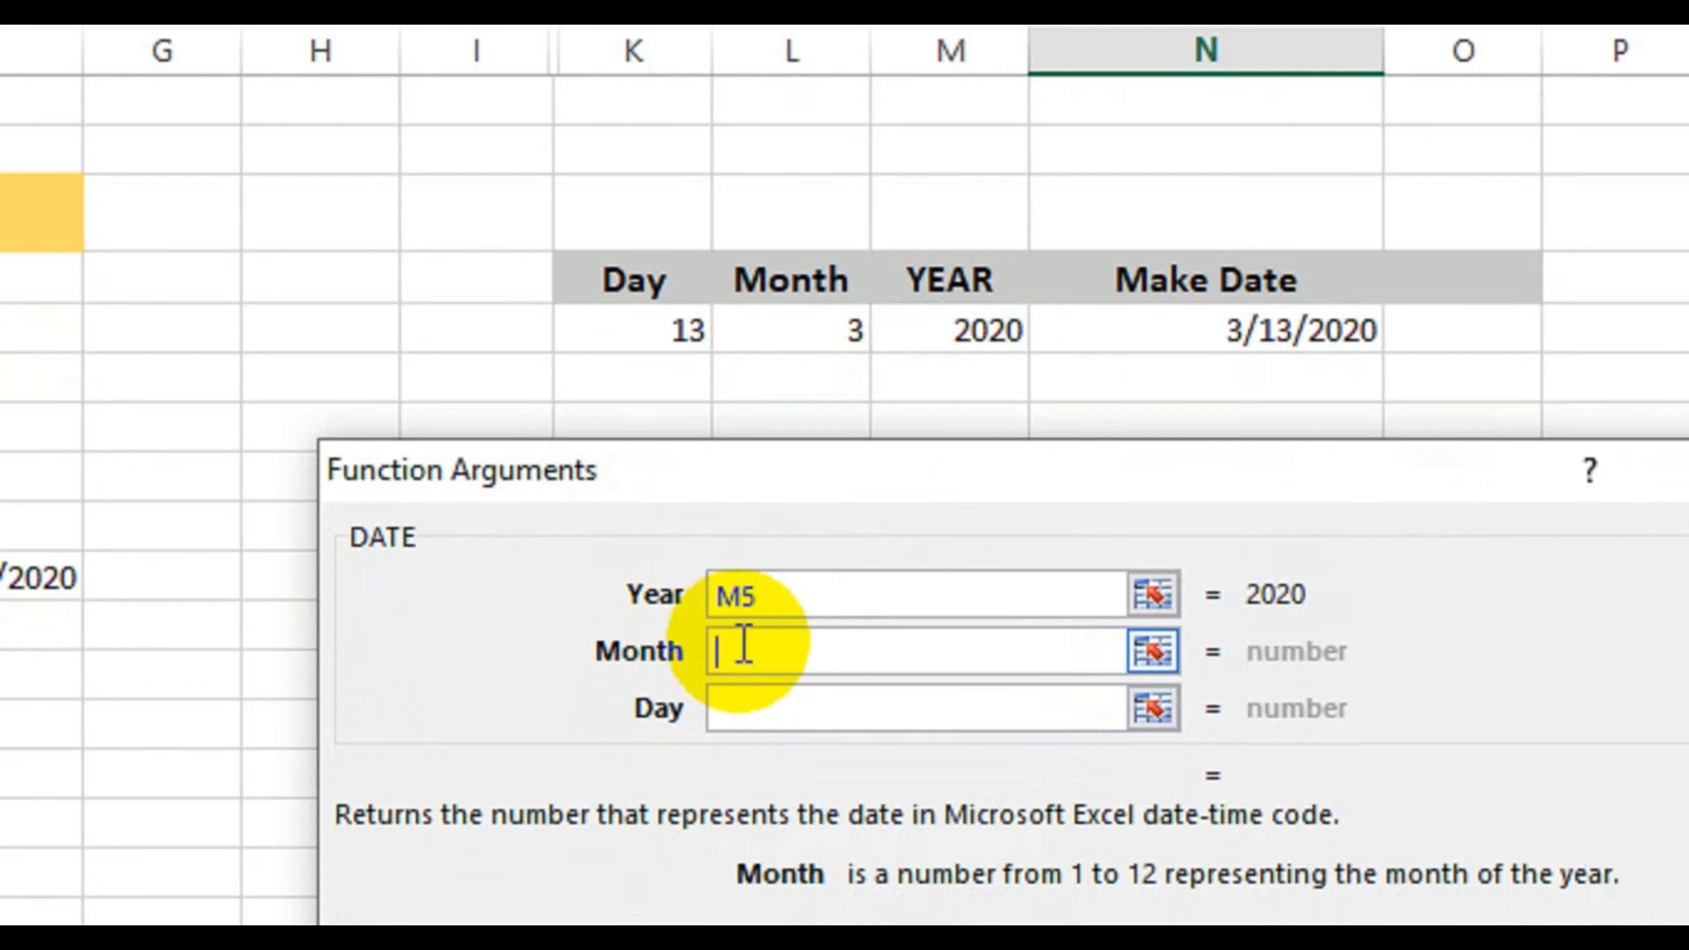
pyautogui.click(844, 328)
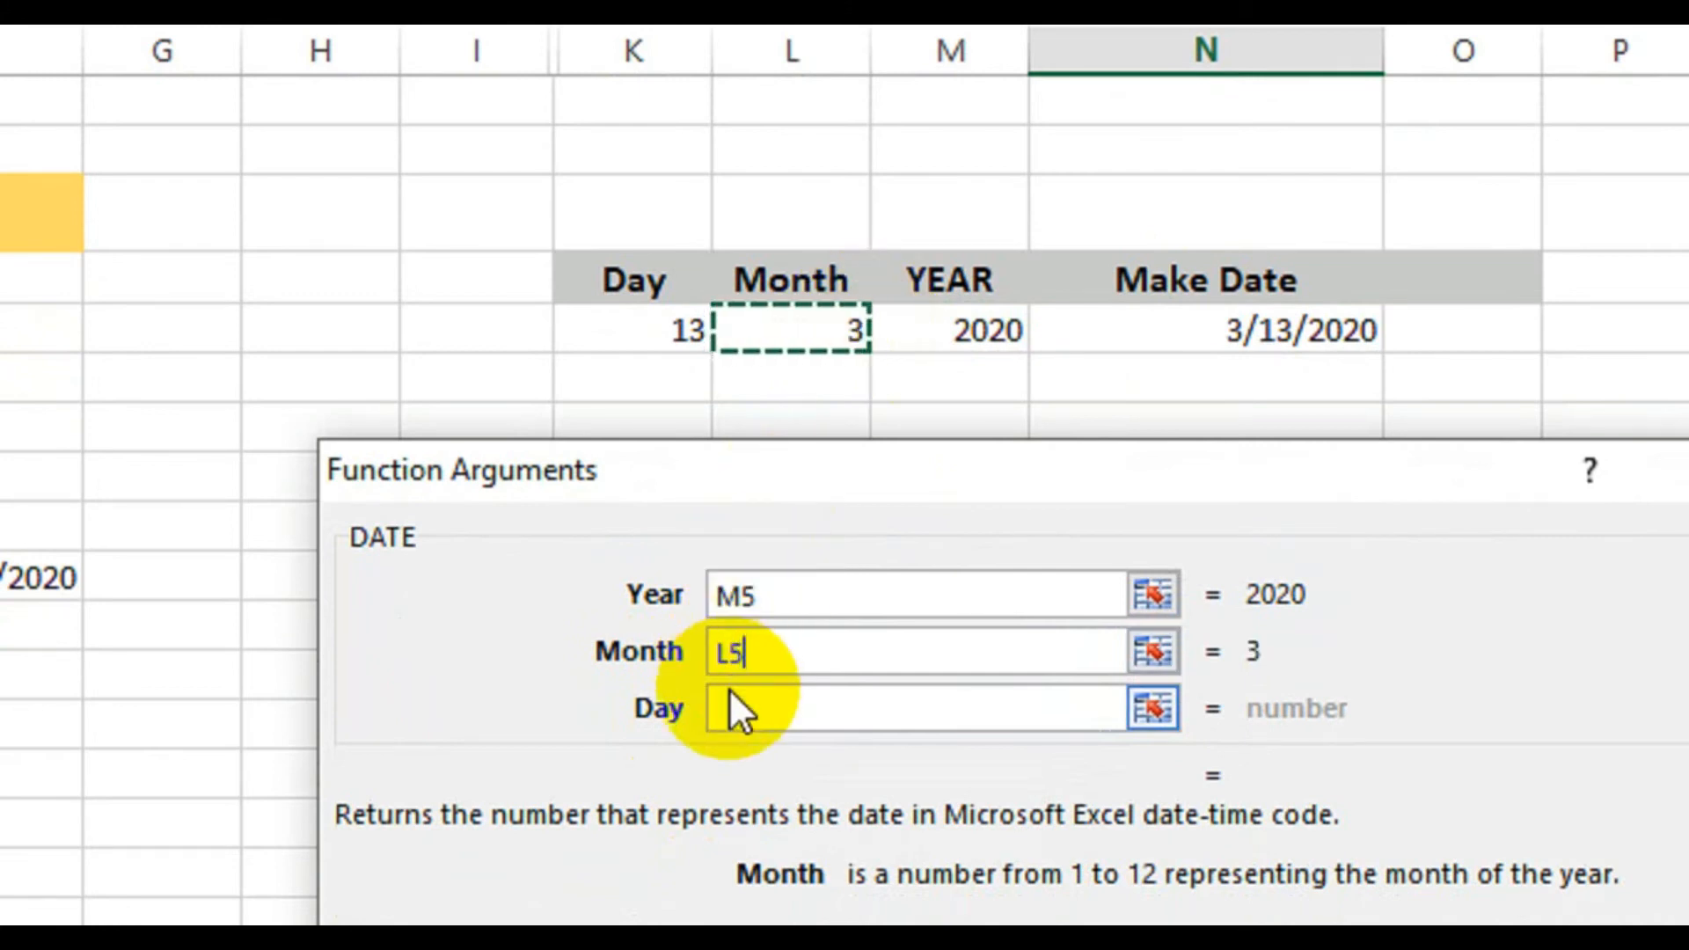
pyautogui.click(731, 704)
pyautogui.click(668, 343)
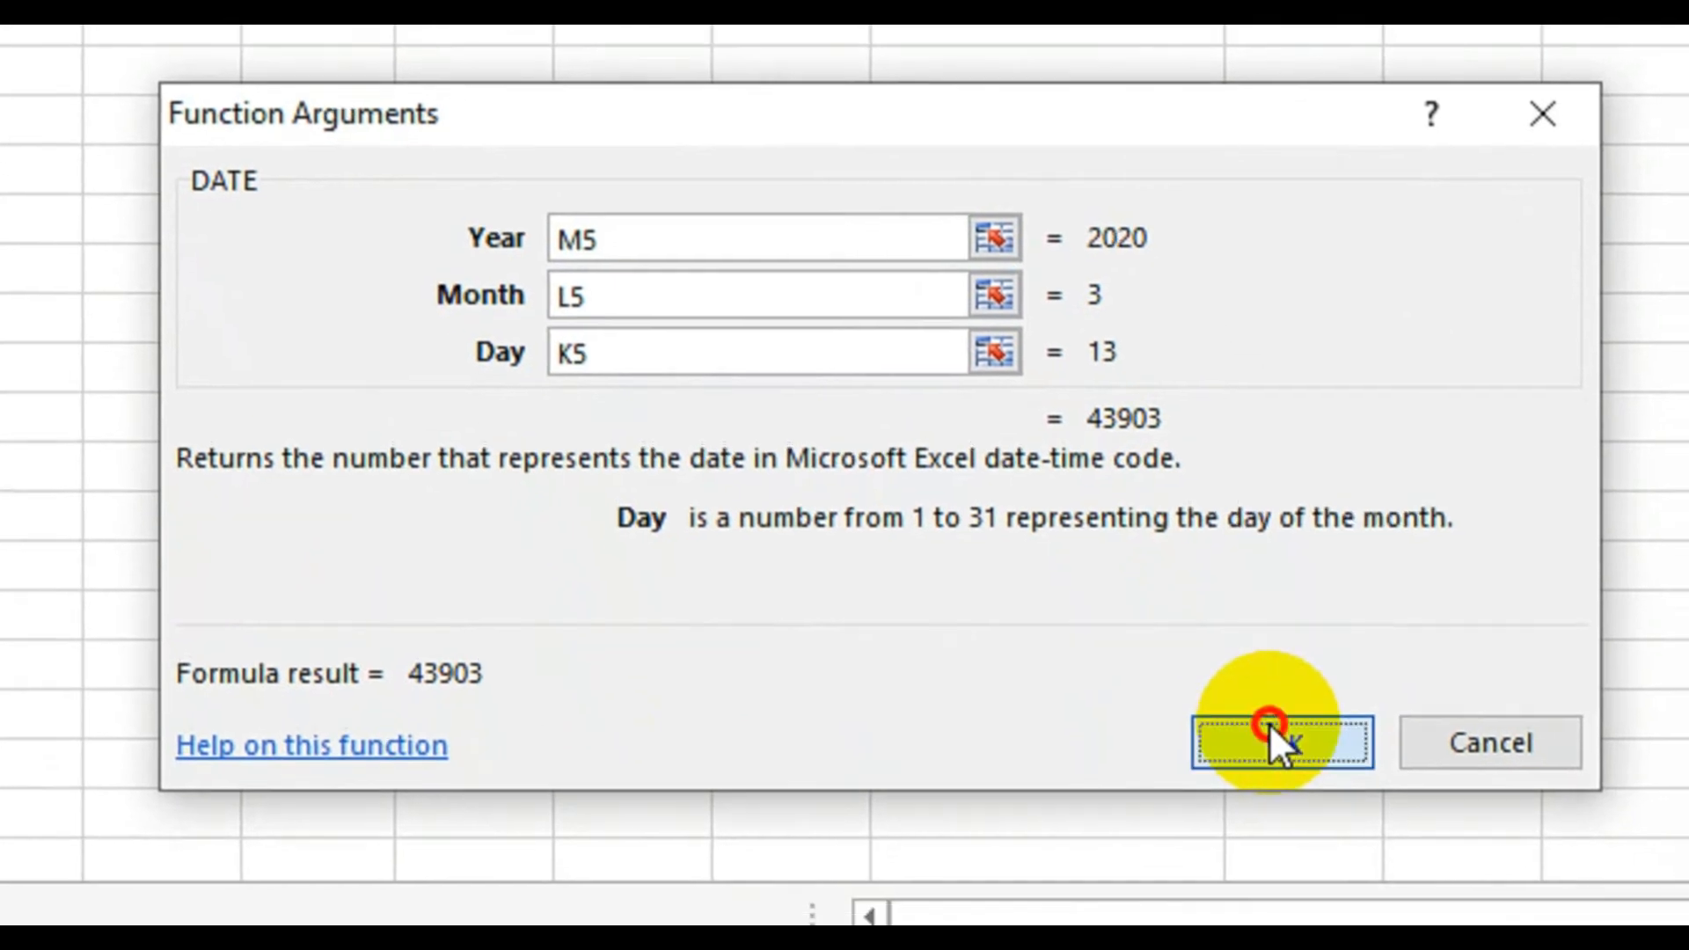
pyautogui.click(1268, 726)
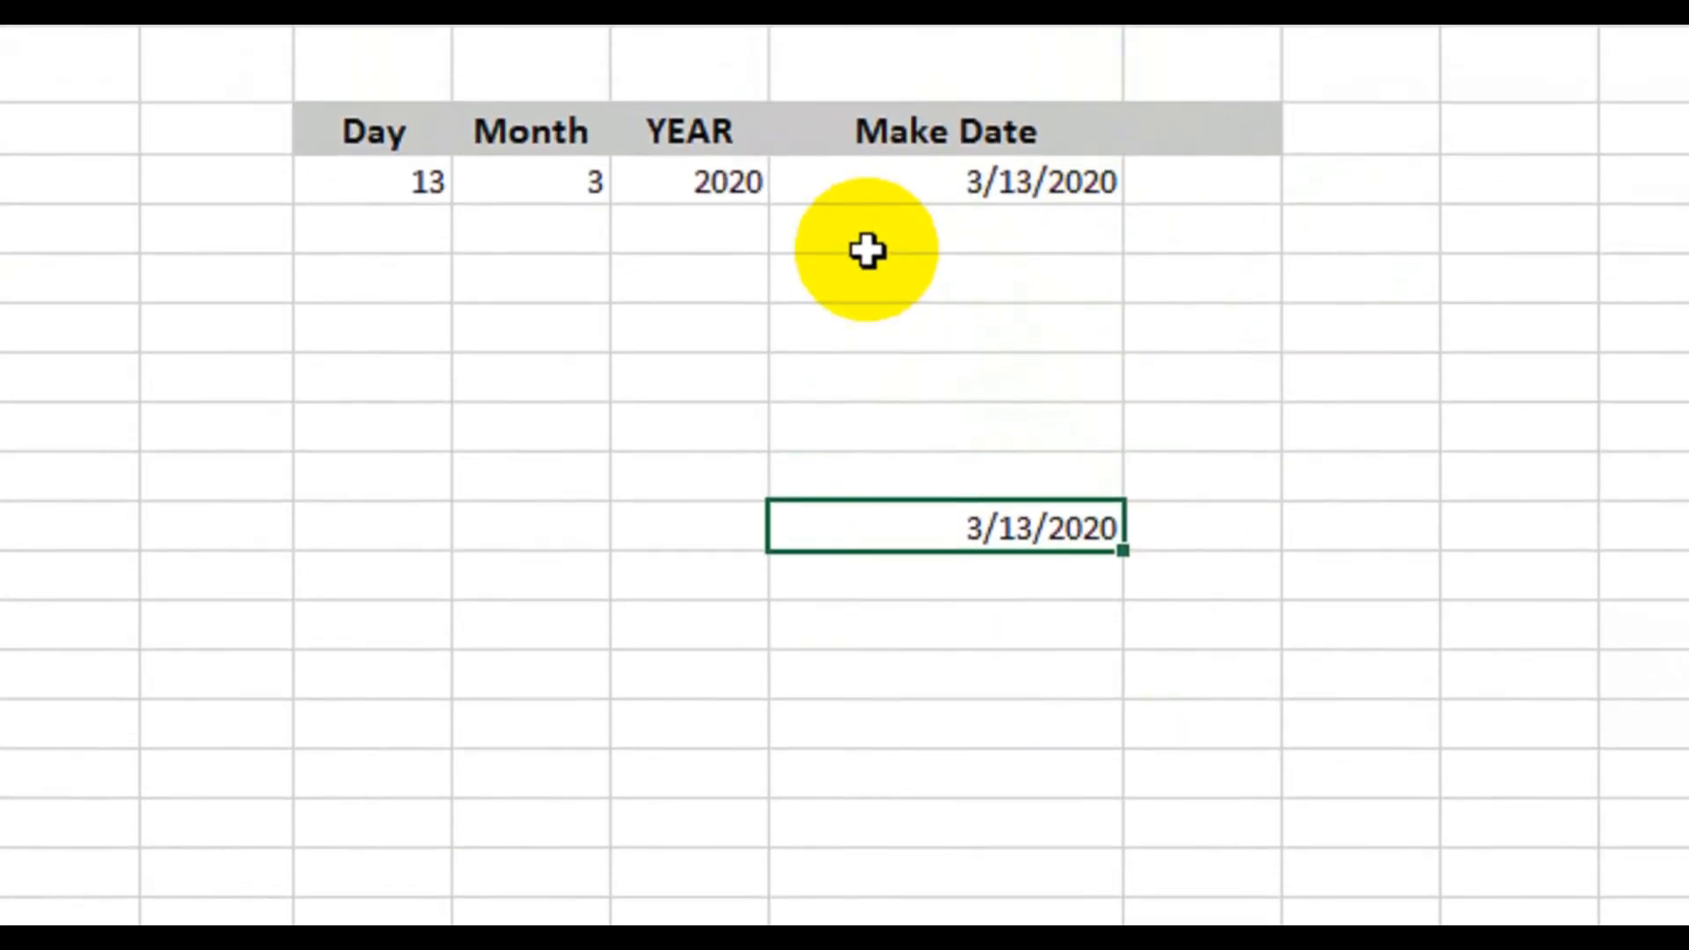
# Step: Insert the DAY function in K9 with F10 as its serial number
pyautogui.click(372, 375)
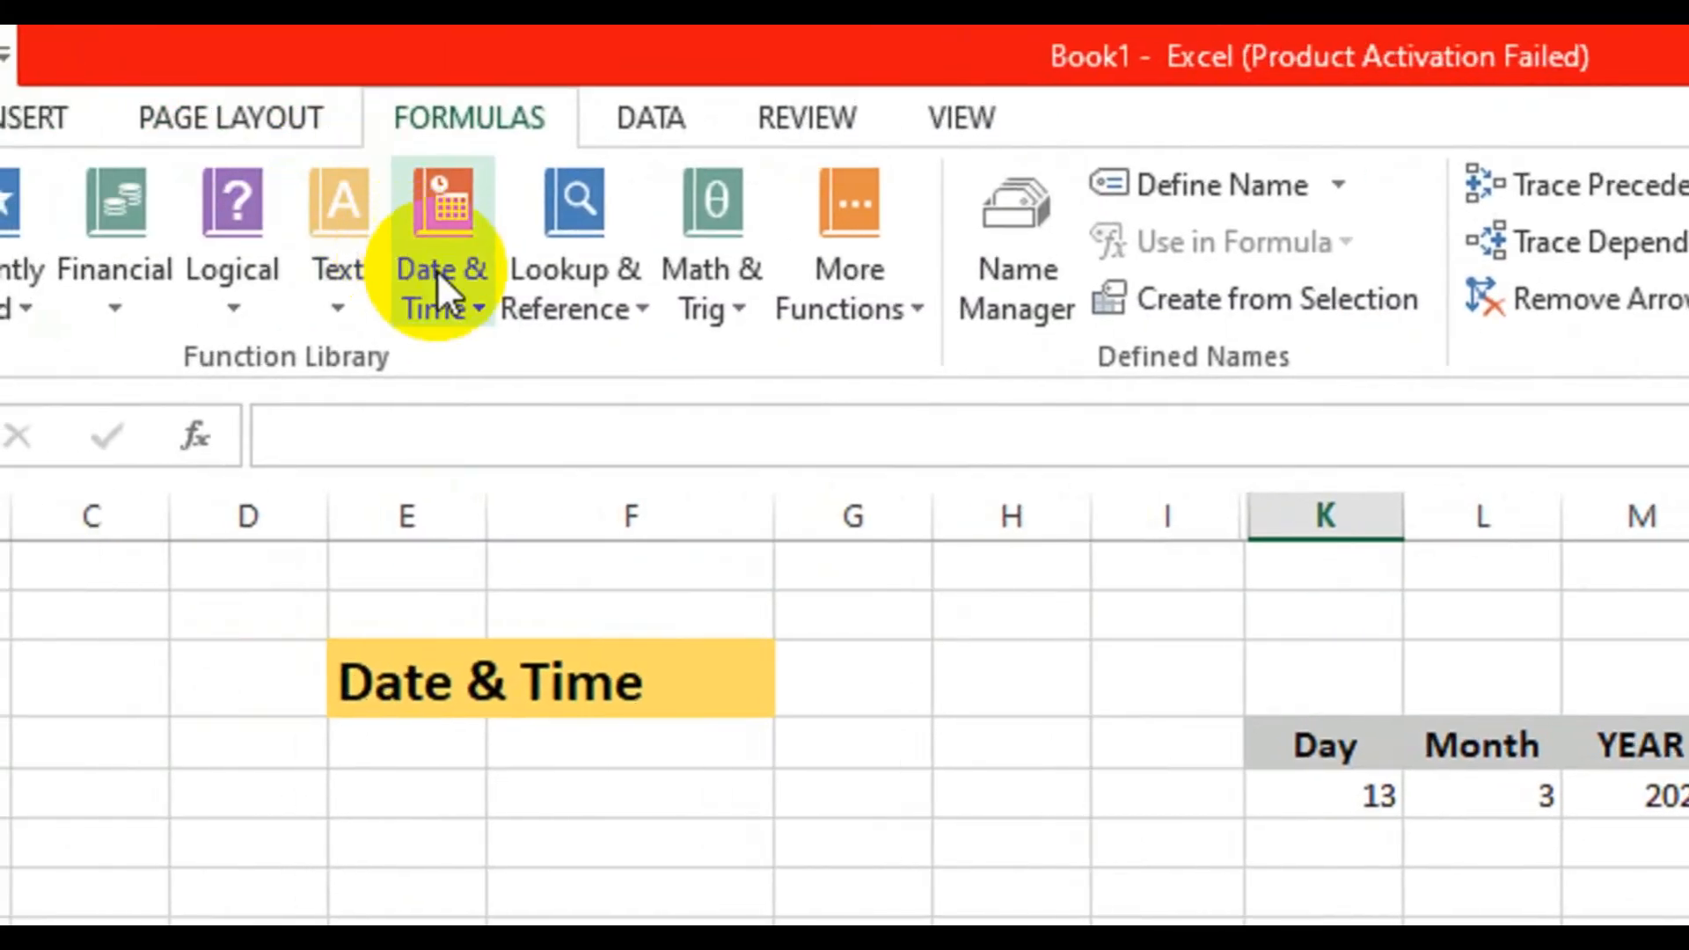
pyautogui.click(467, 296)
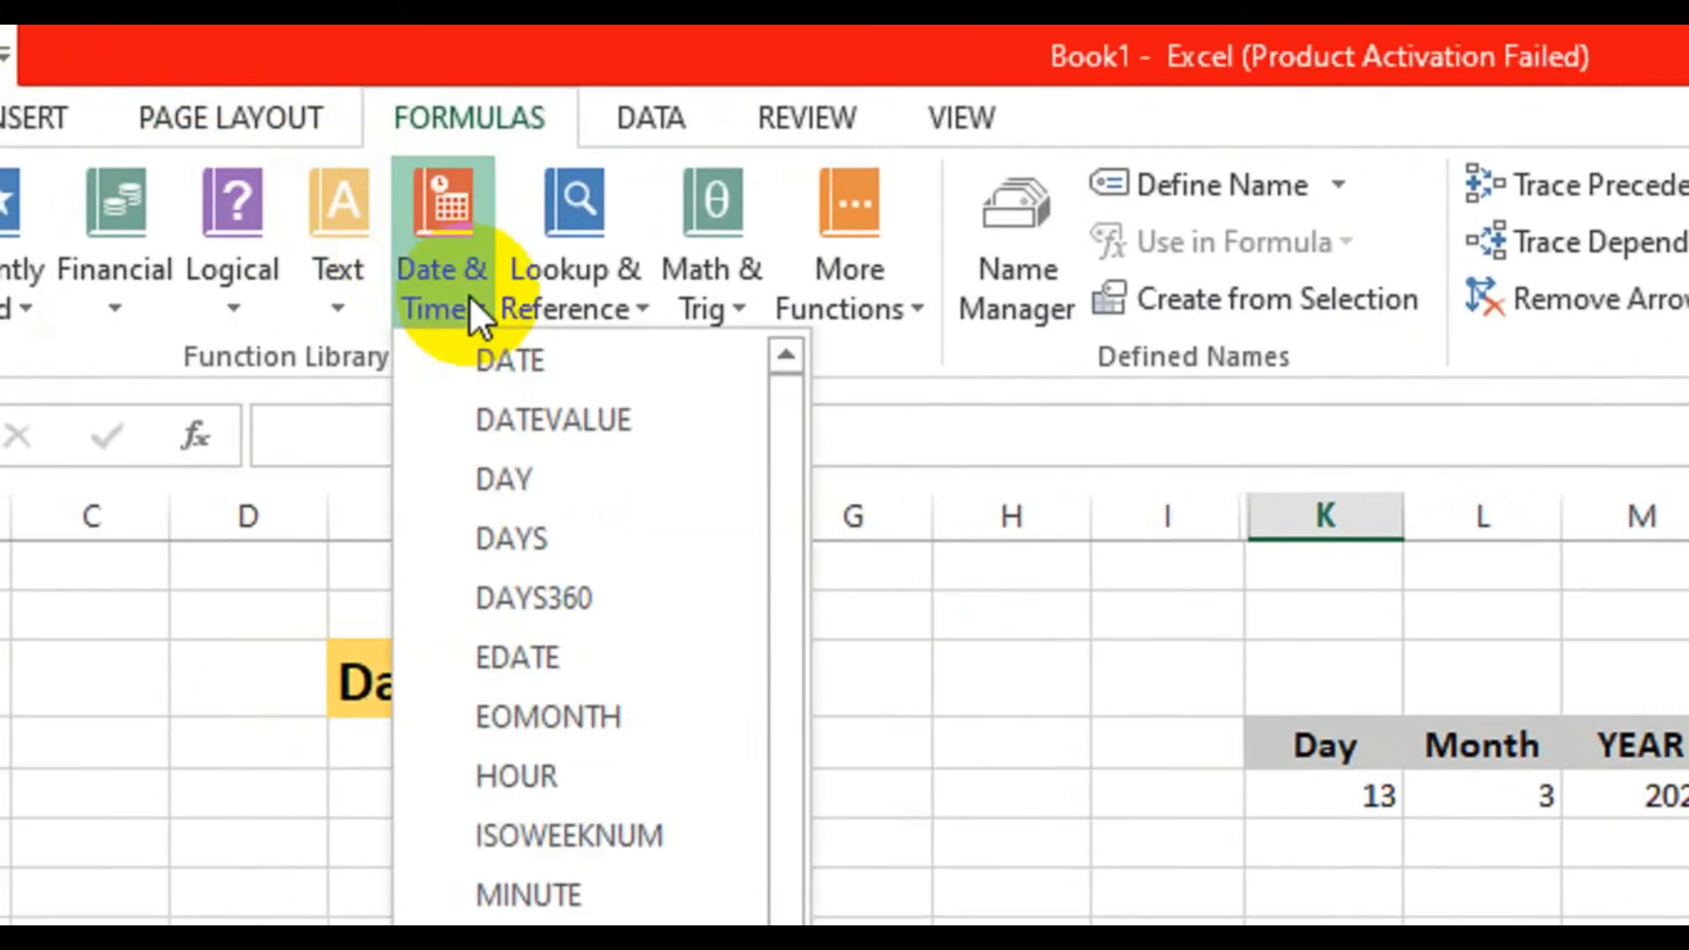
pyautogui.click(526, 481)
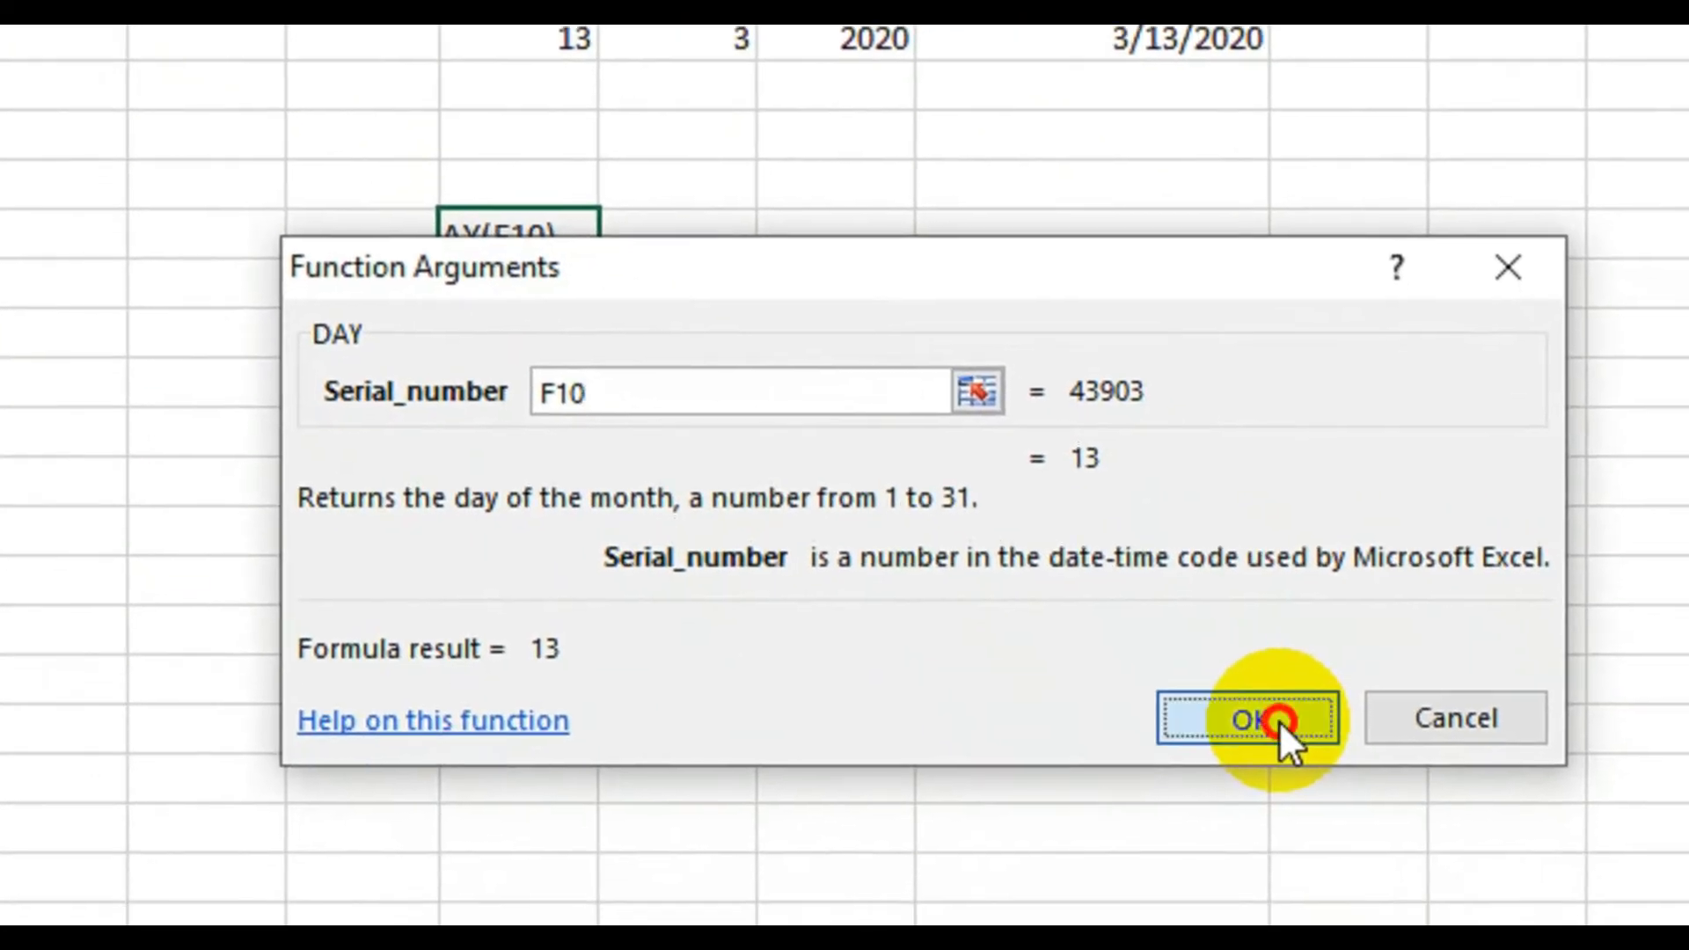
pyautogui.click(1279, 720)
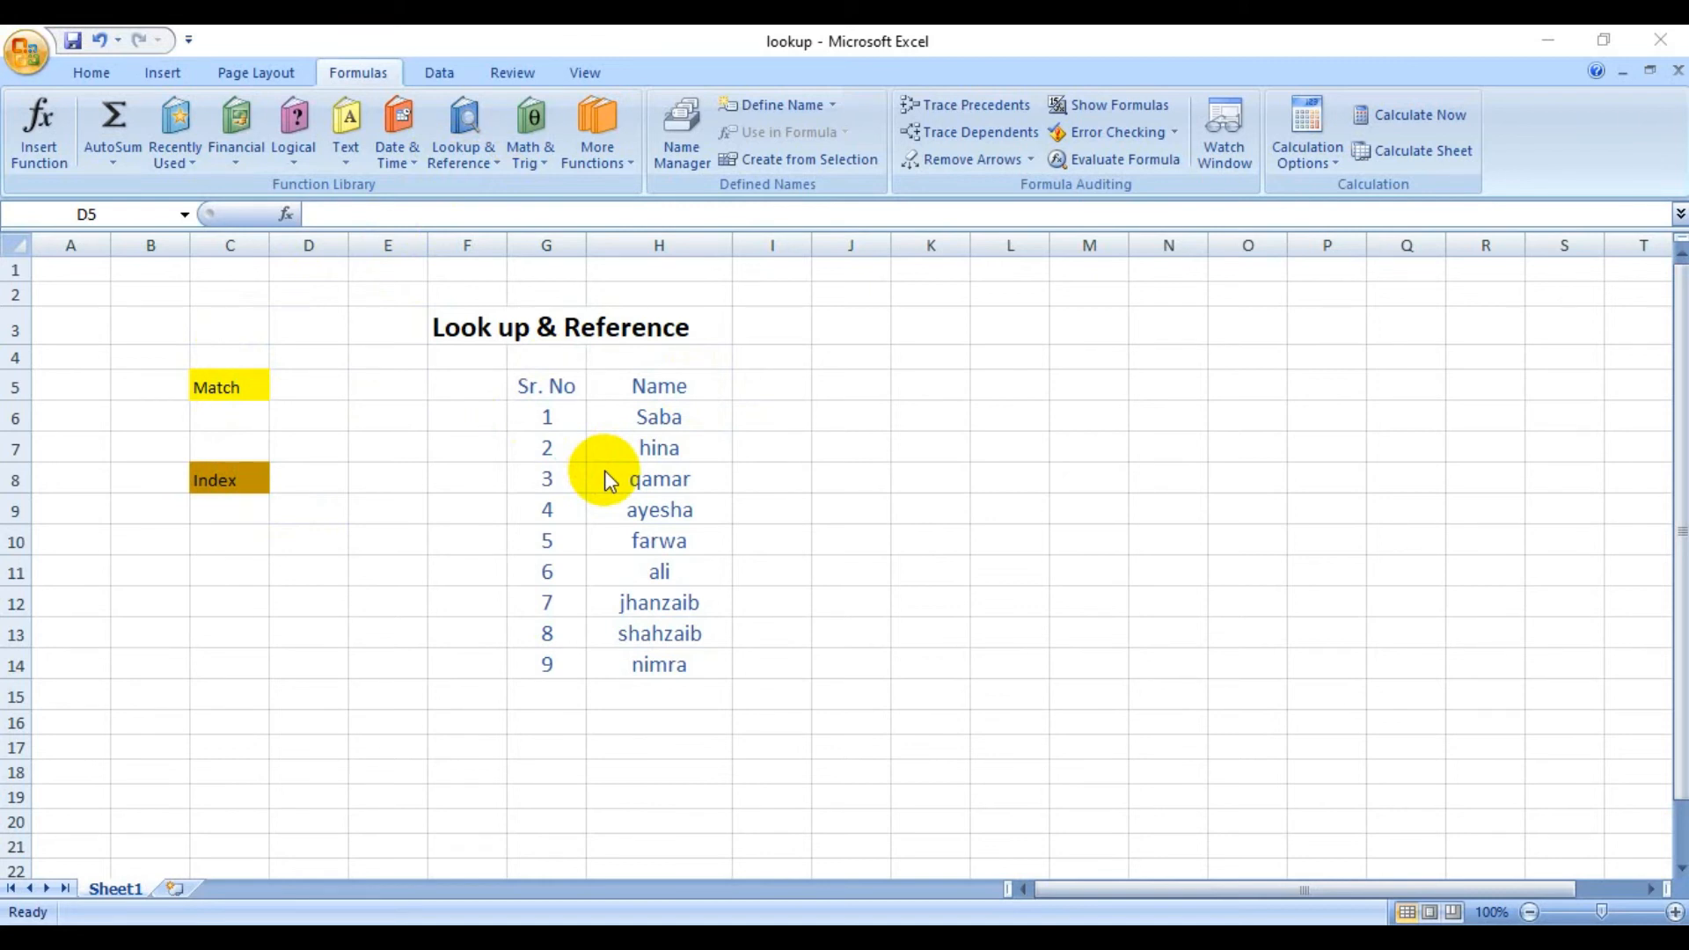
pyautogui.click(495, 163)
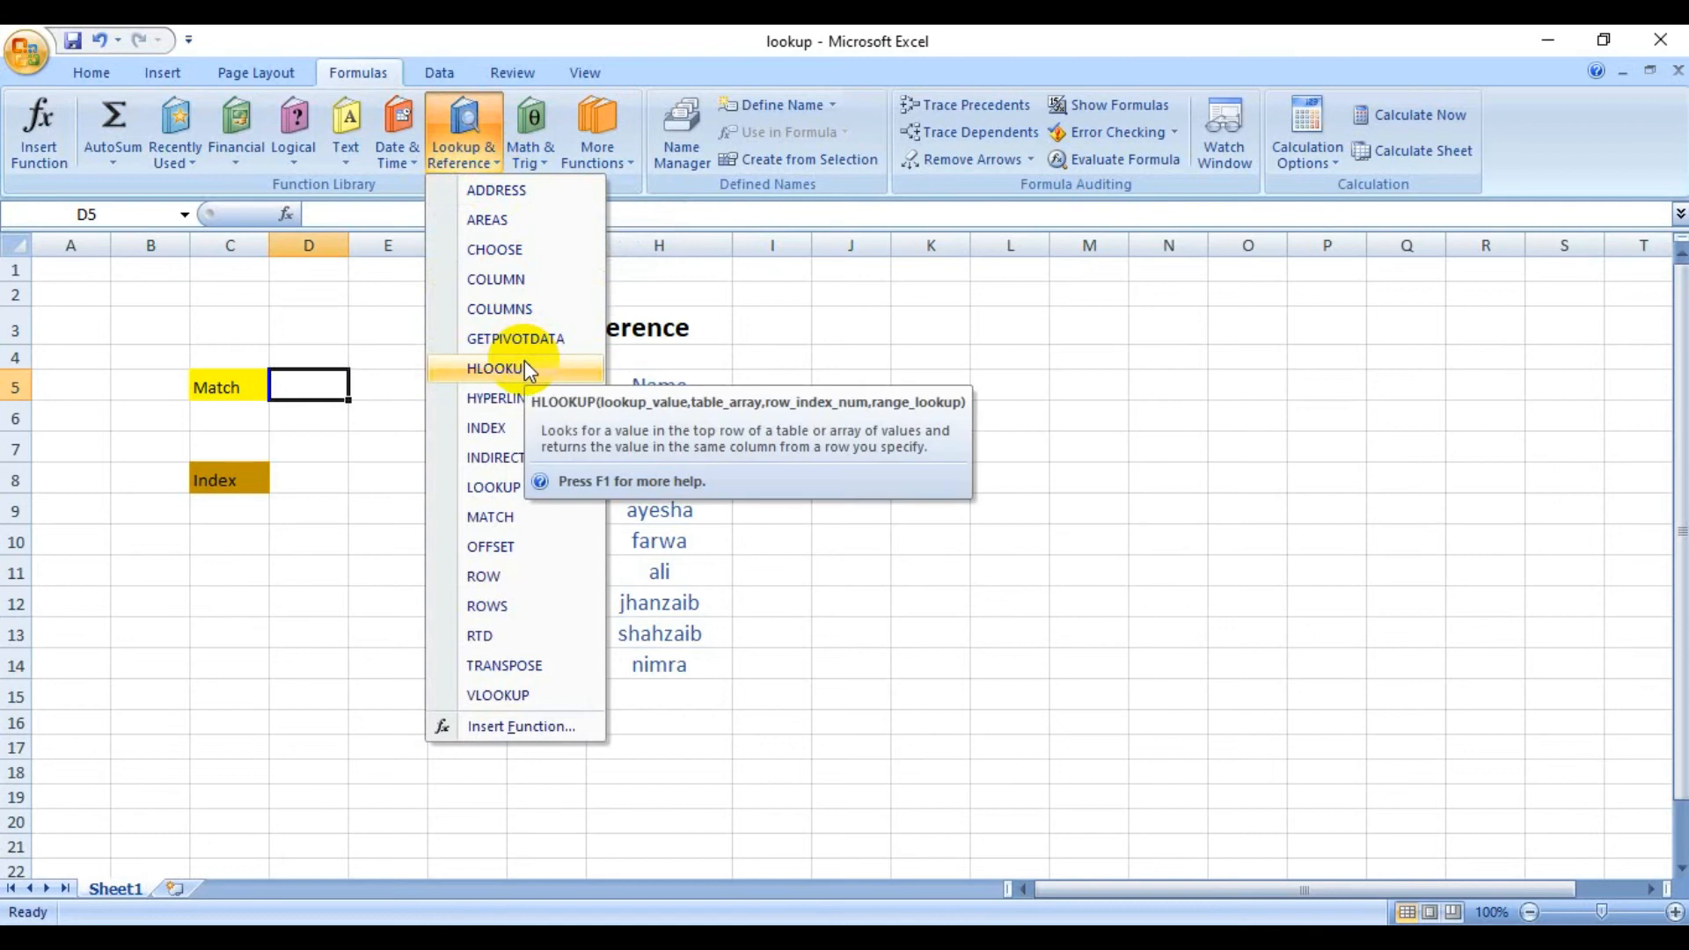
pyautogui.click(827, 341)
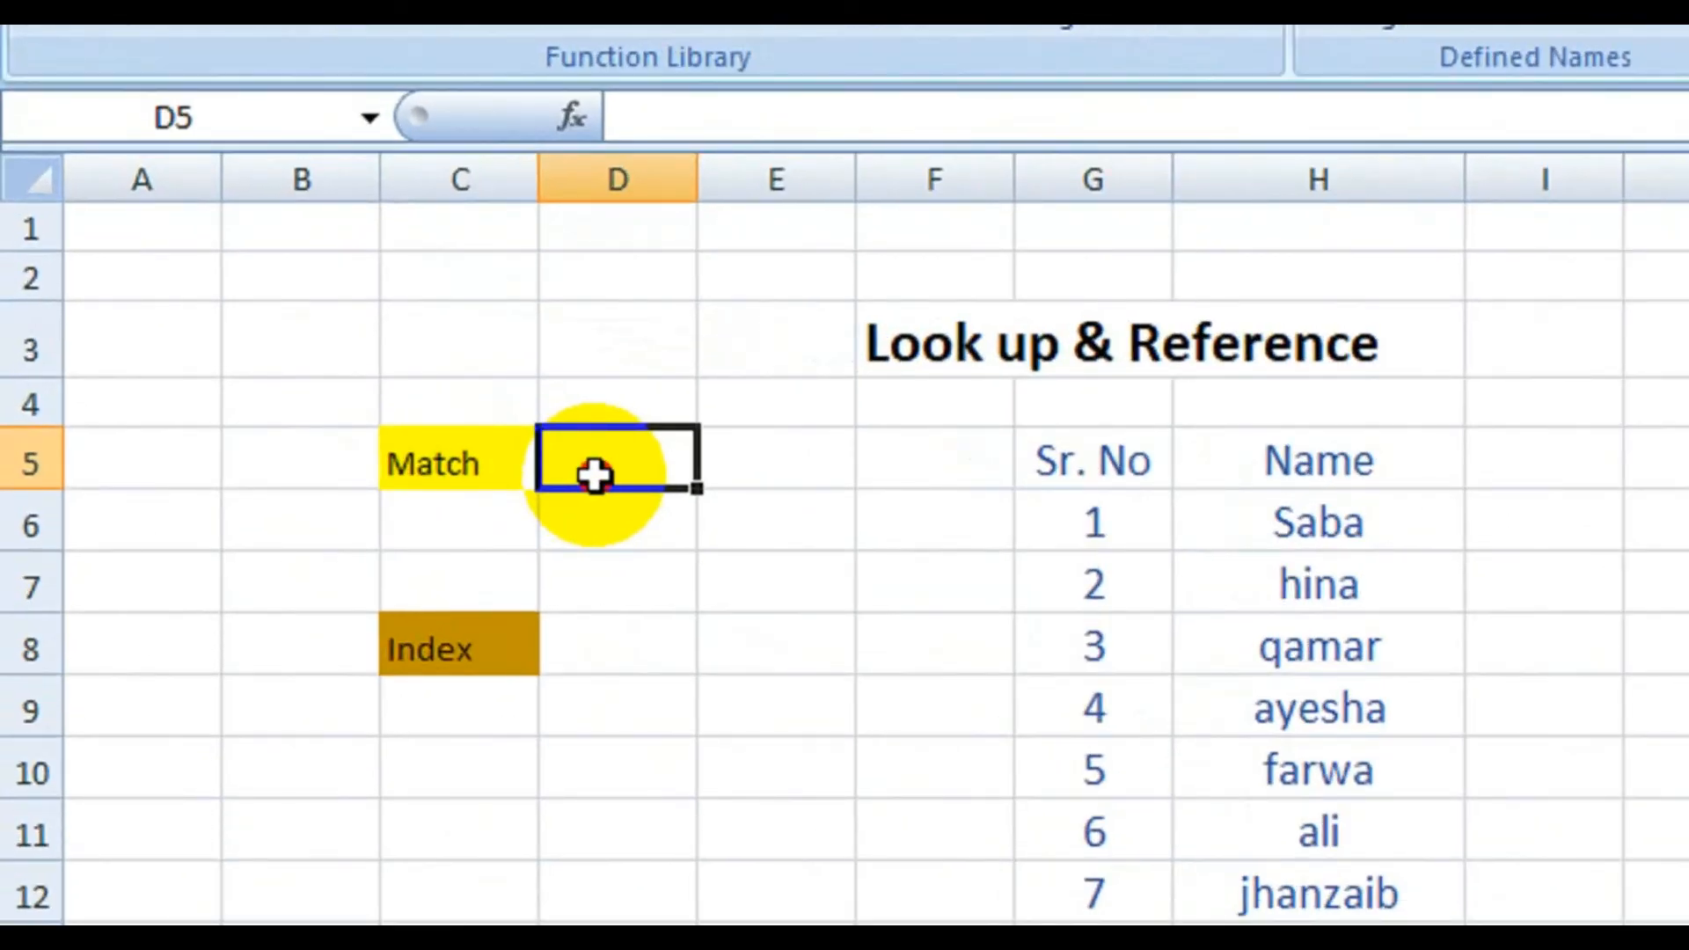
# Step: Enter a MATCH formula in D5 that looks up the name beside Sr. No 6 in H5:H14 with match type 0
pyautogui.doubleClick(596, 476)
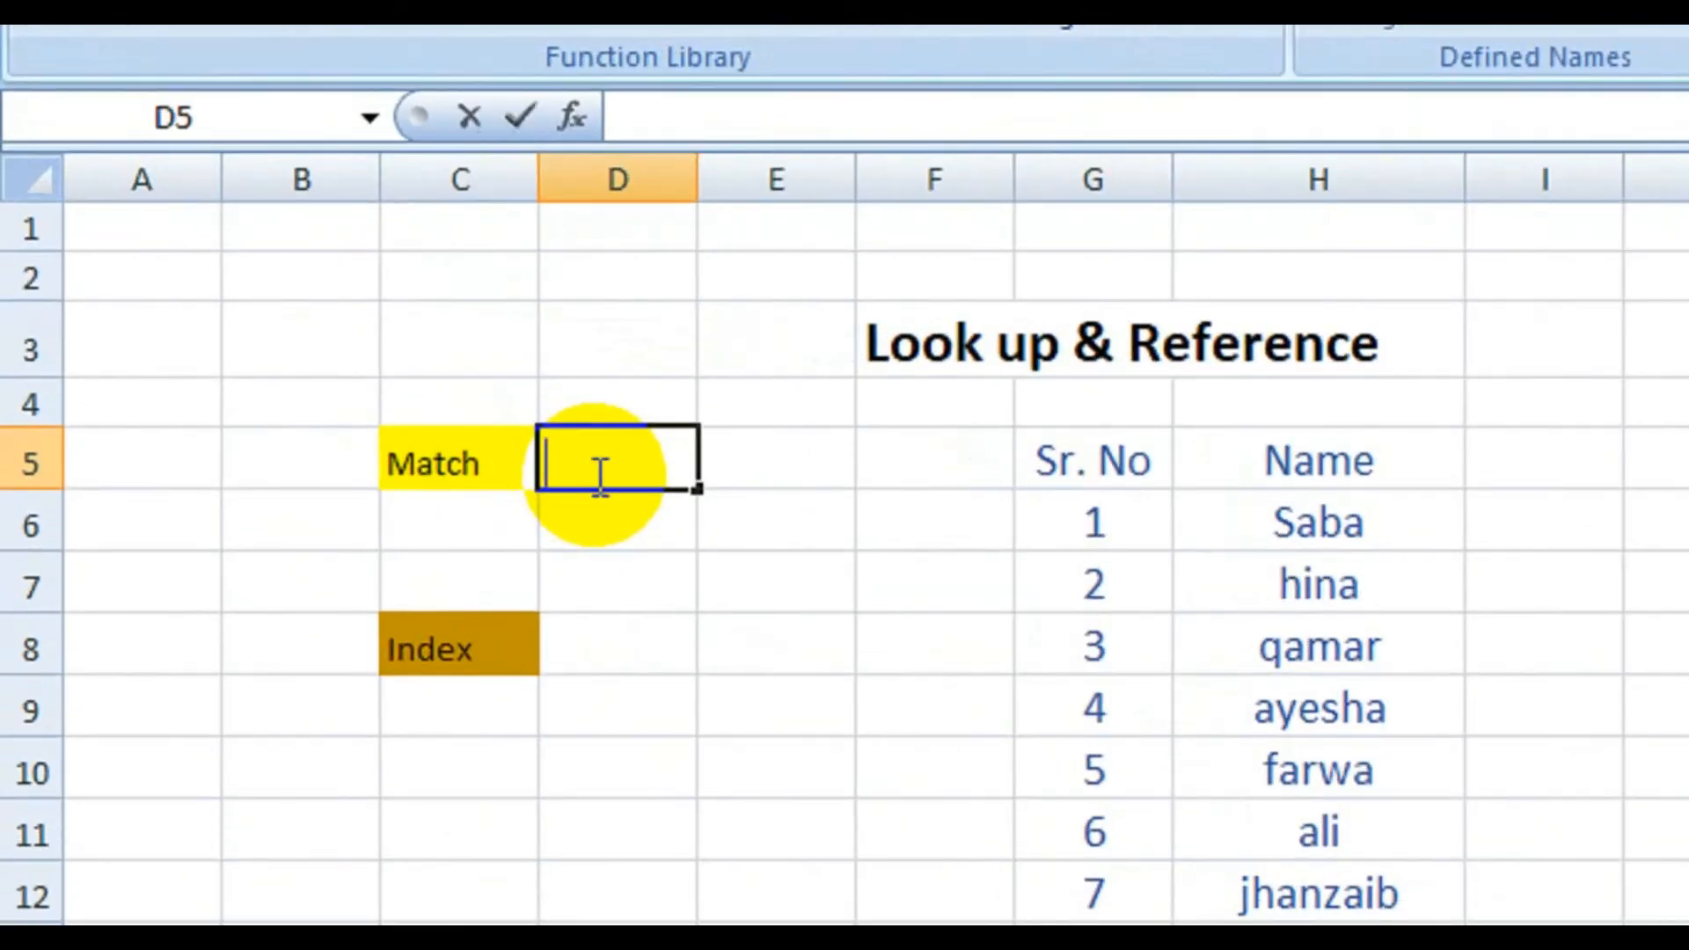
pyautogui.write('=')
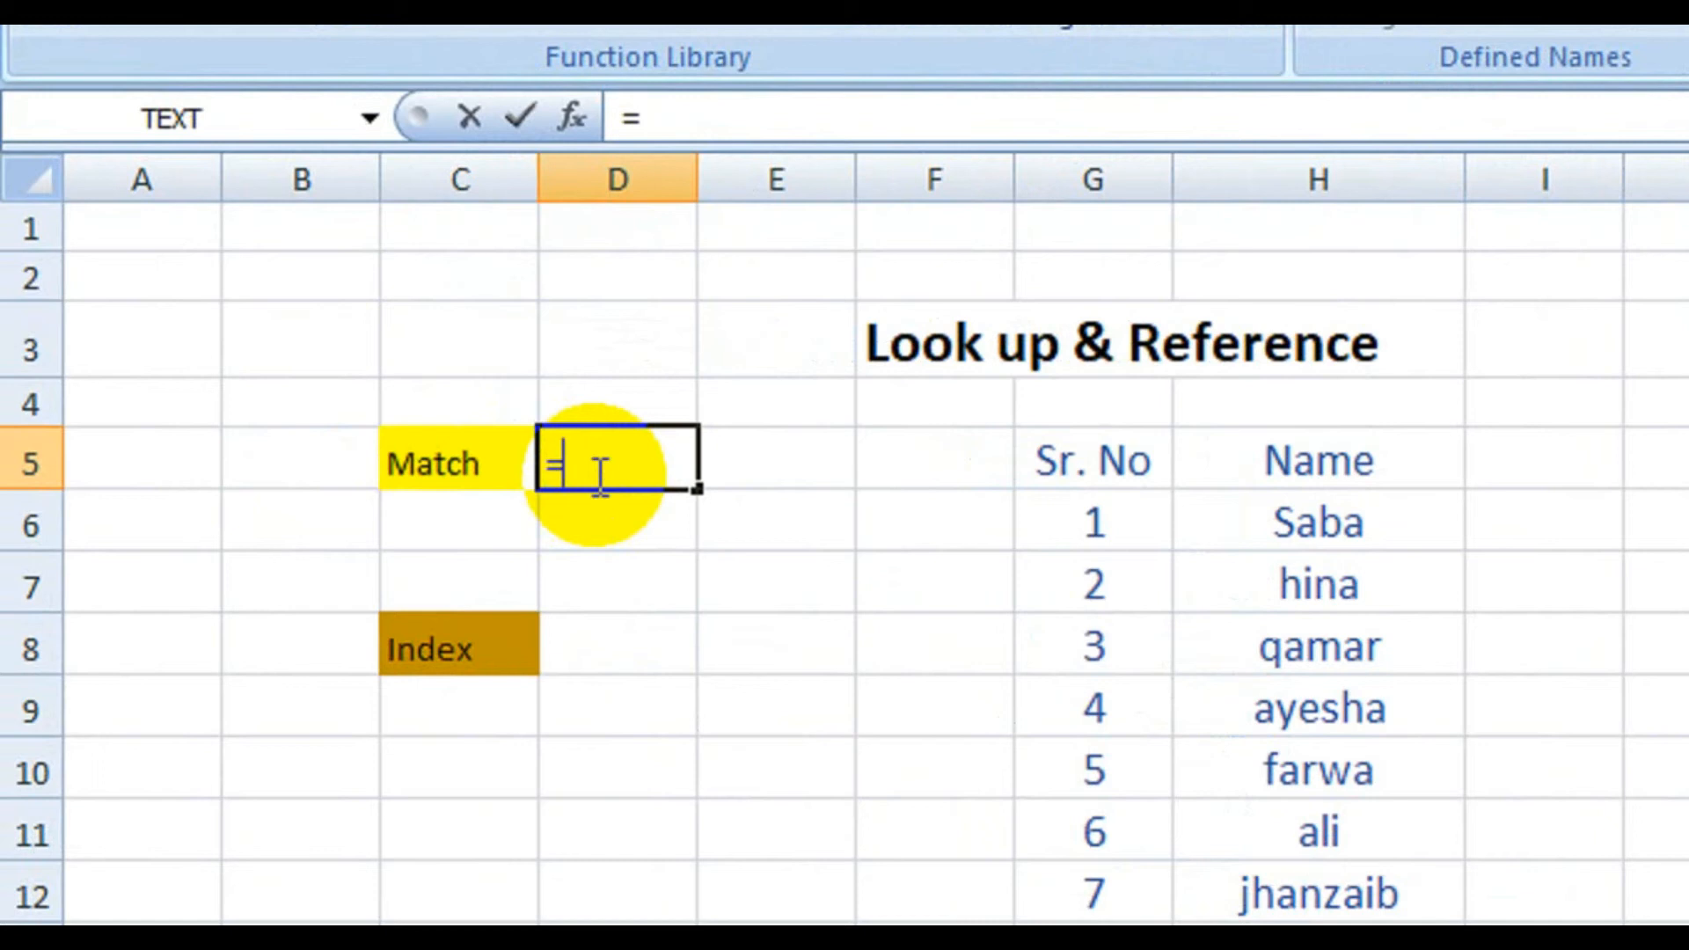
pyautogui.write('match')
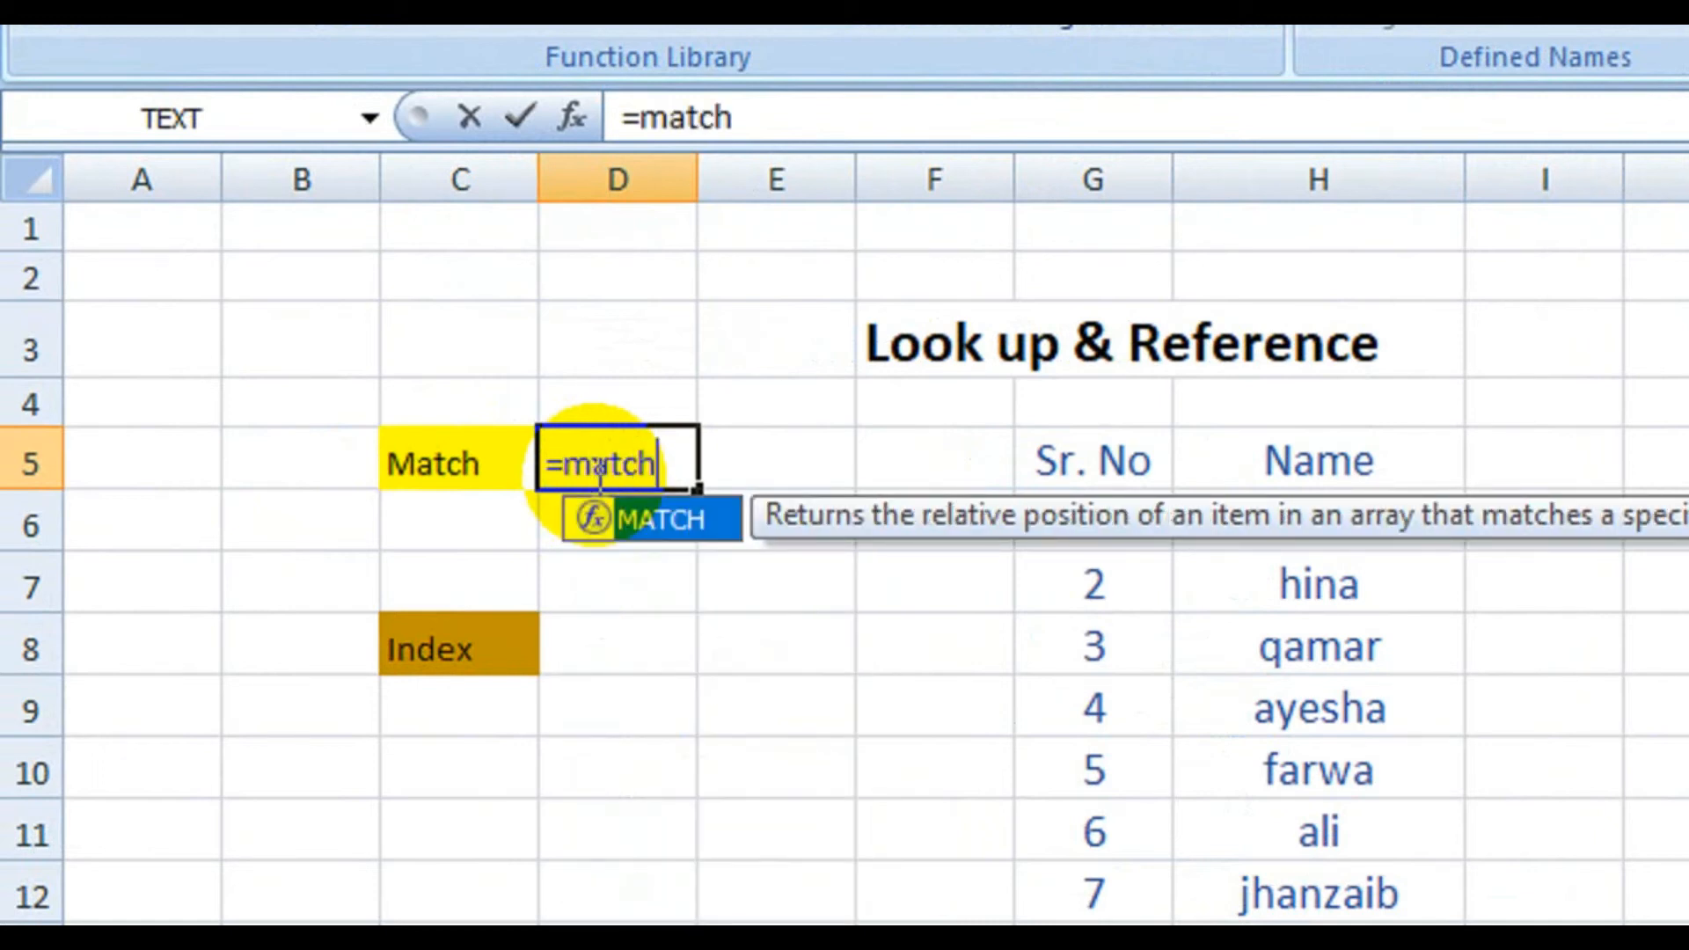
pyautogui.doubleClick(640, 515)
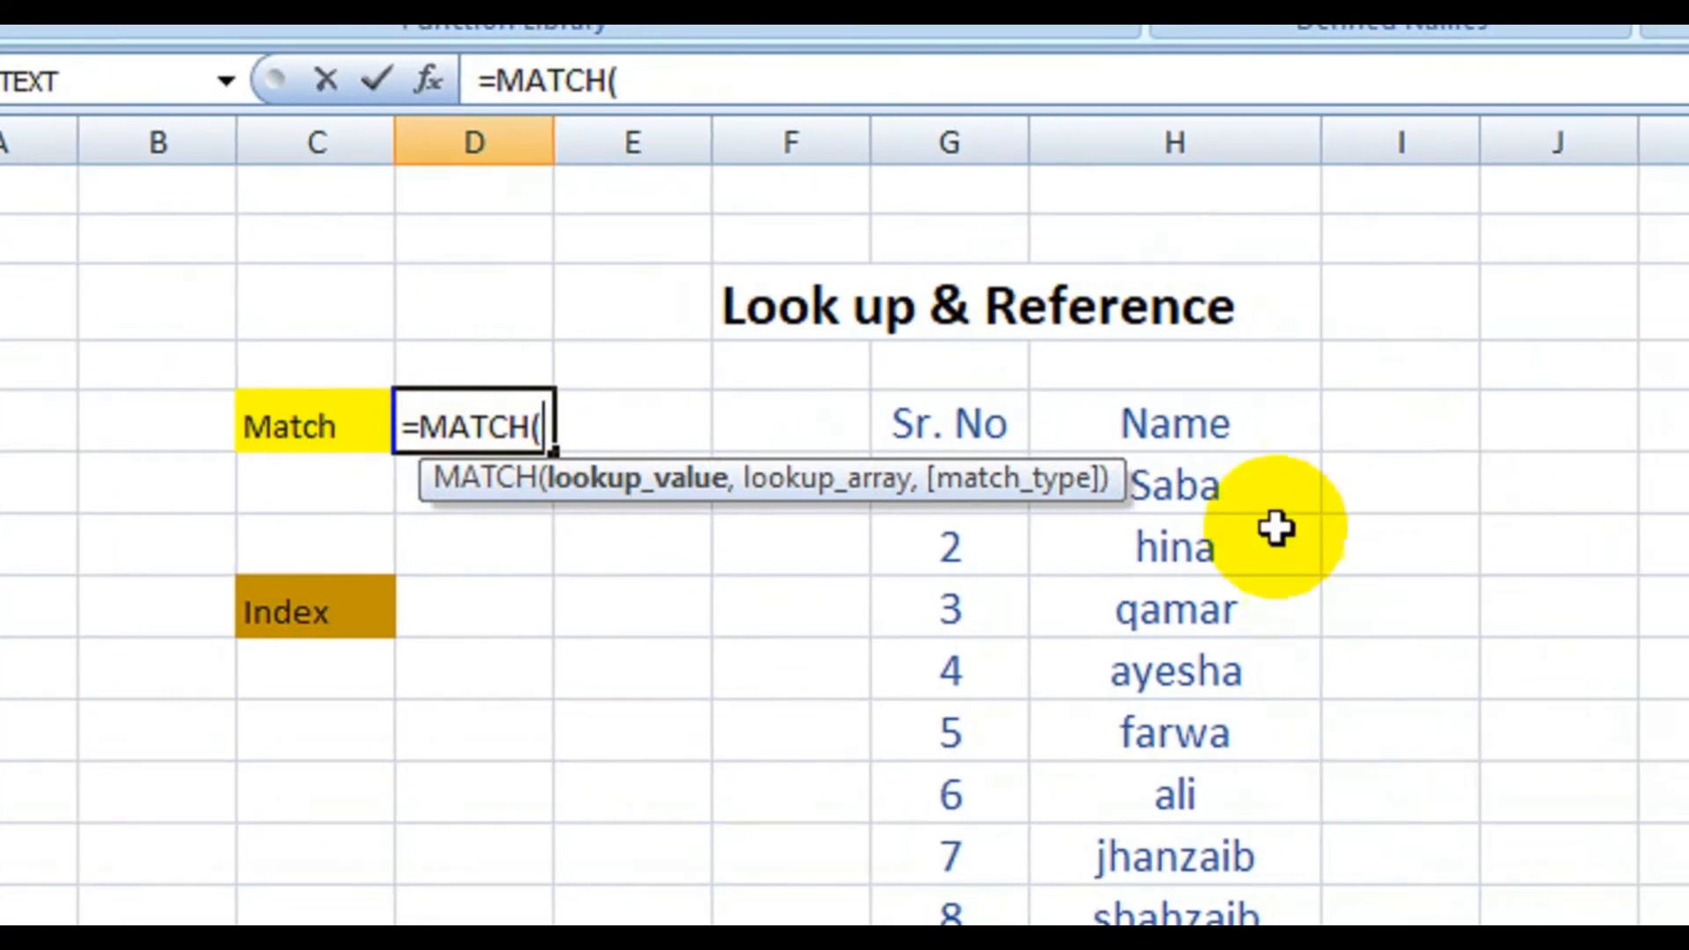
pyautogui.write('ali')
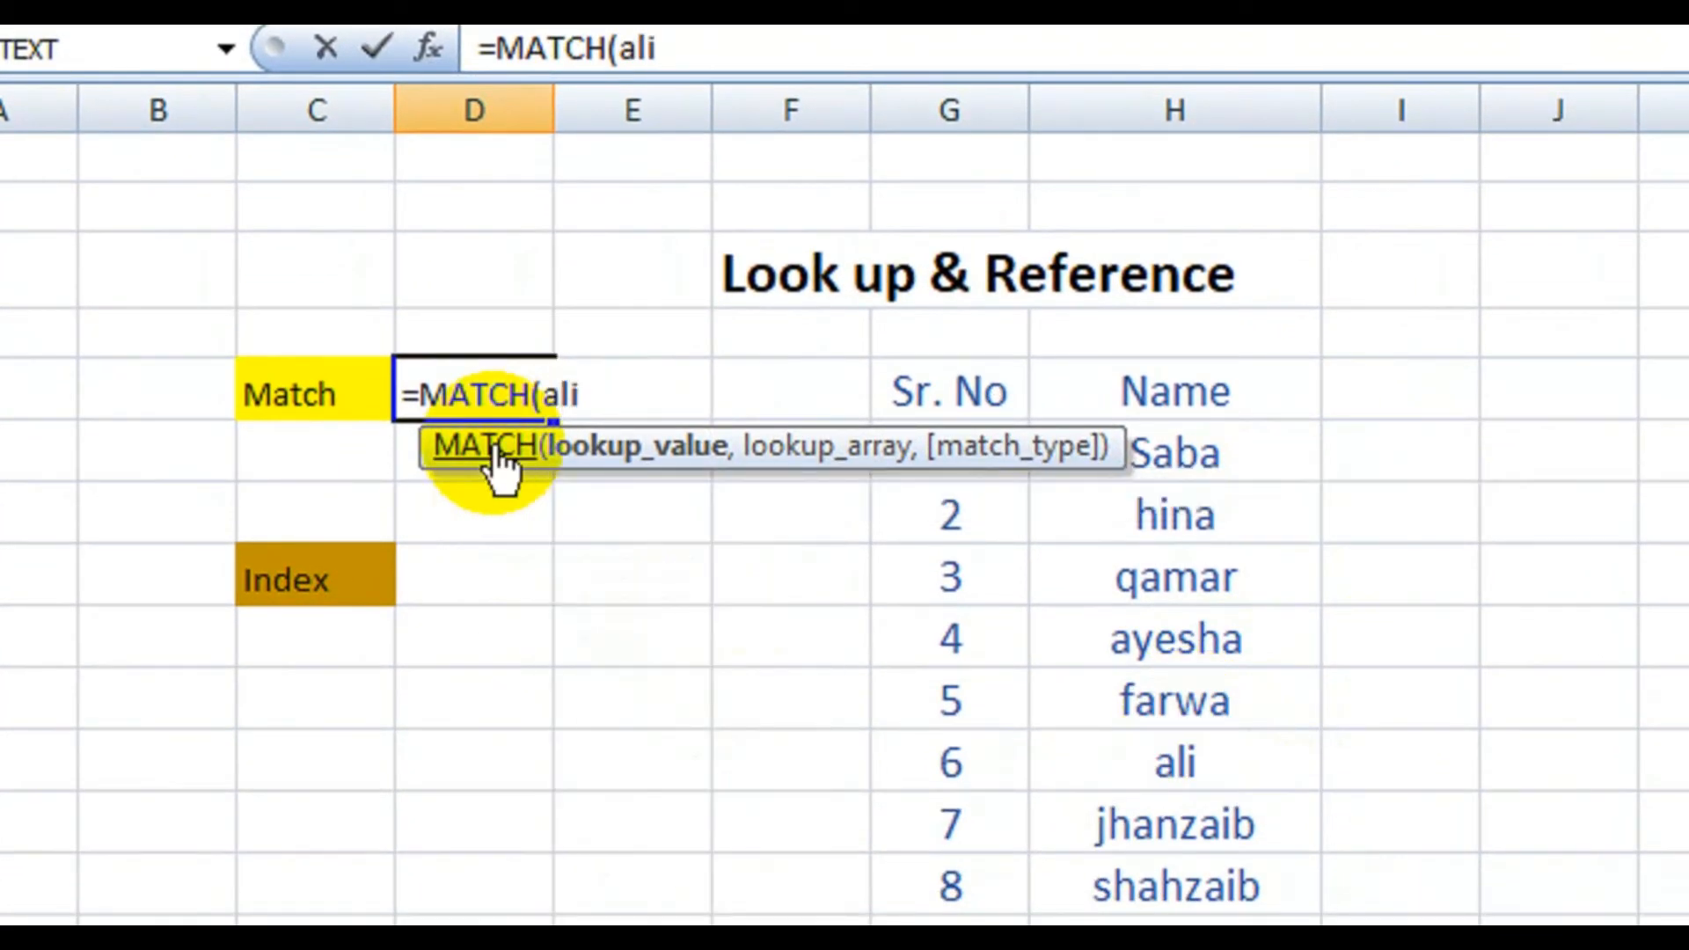
pyautogui.write(',')
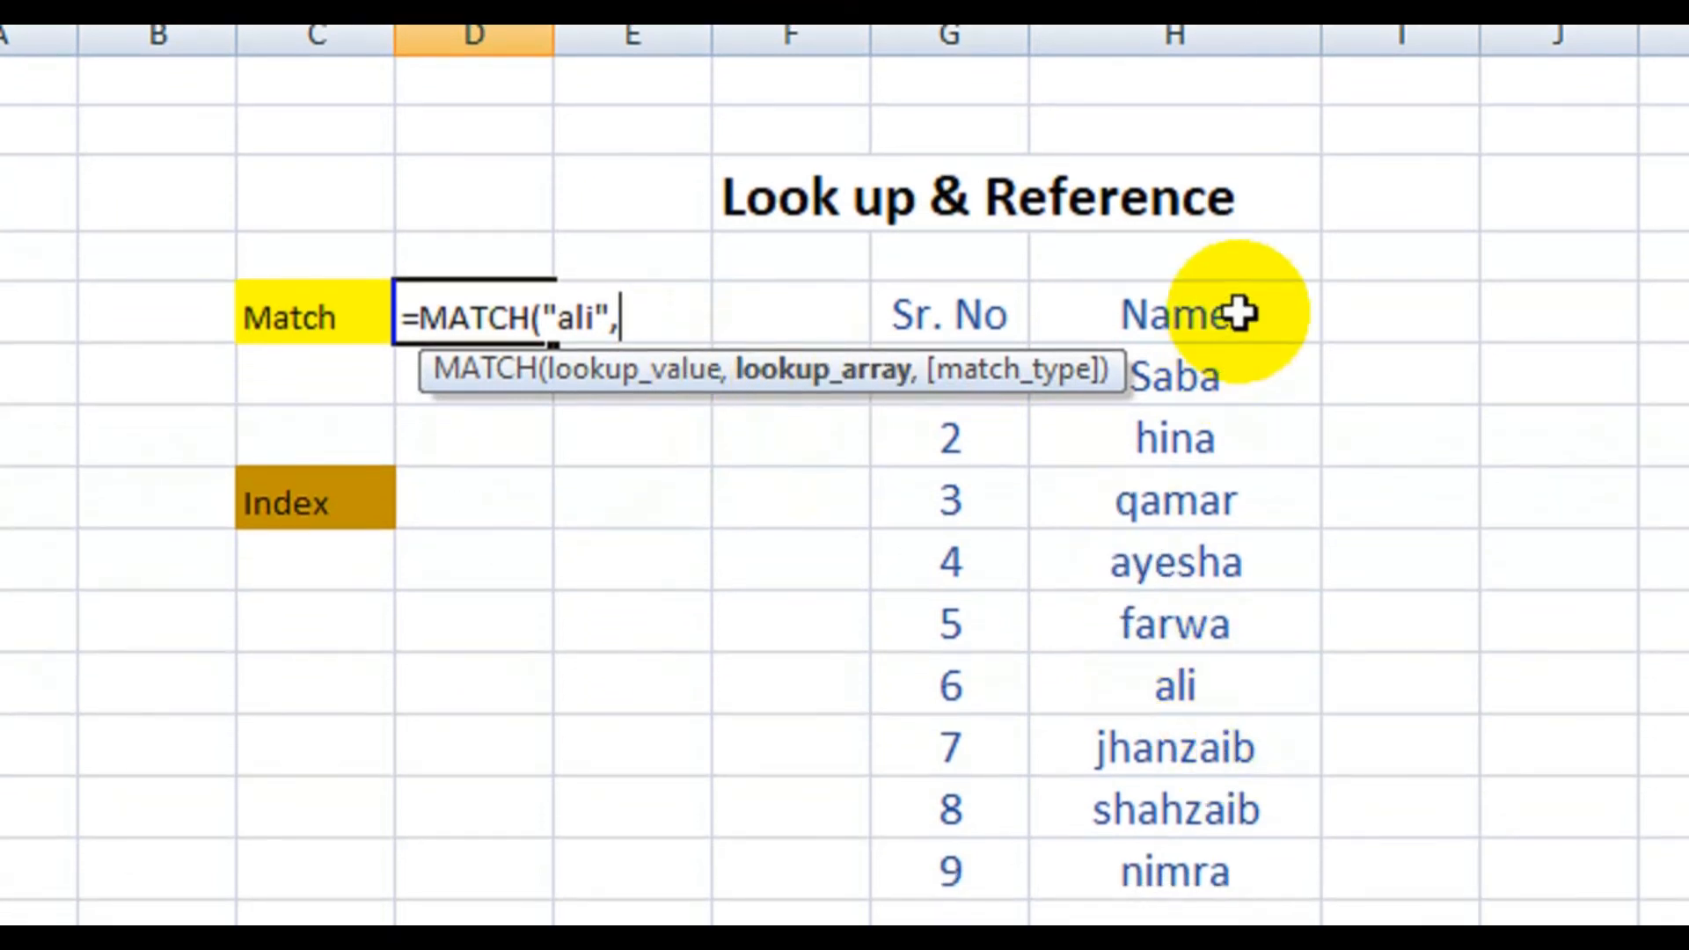
pyautogui.moveTo(1238, 314); pyautogui.dragTo(1226, 864)
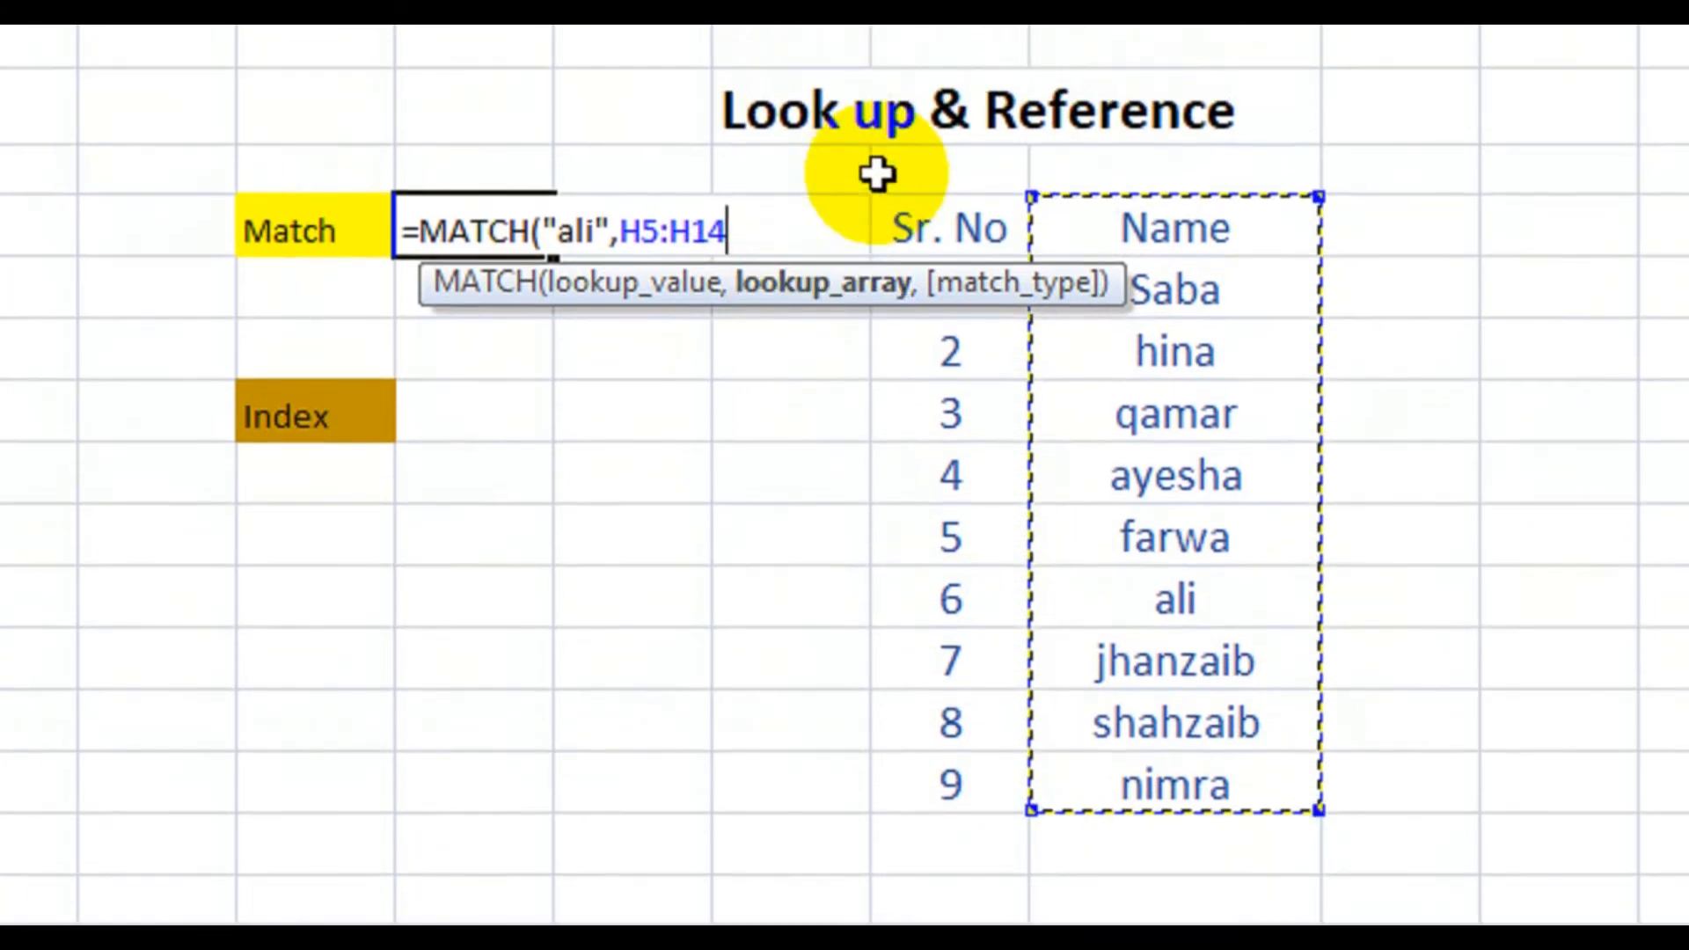
pyautogui.write(',')
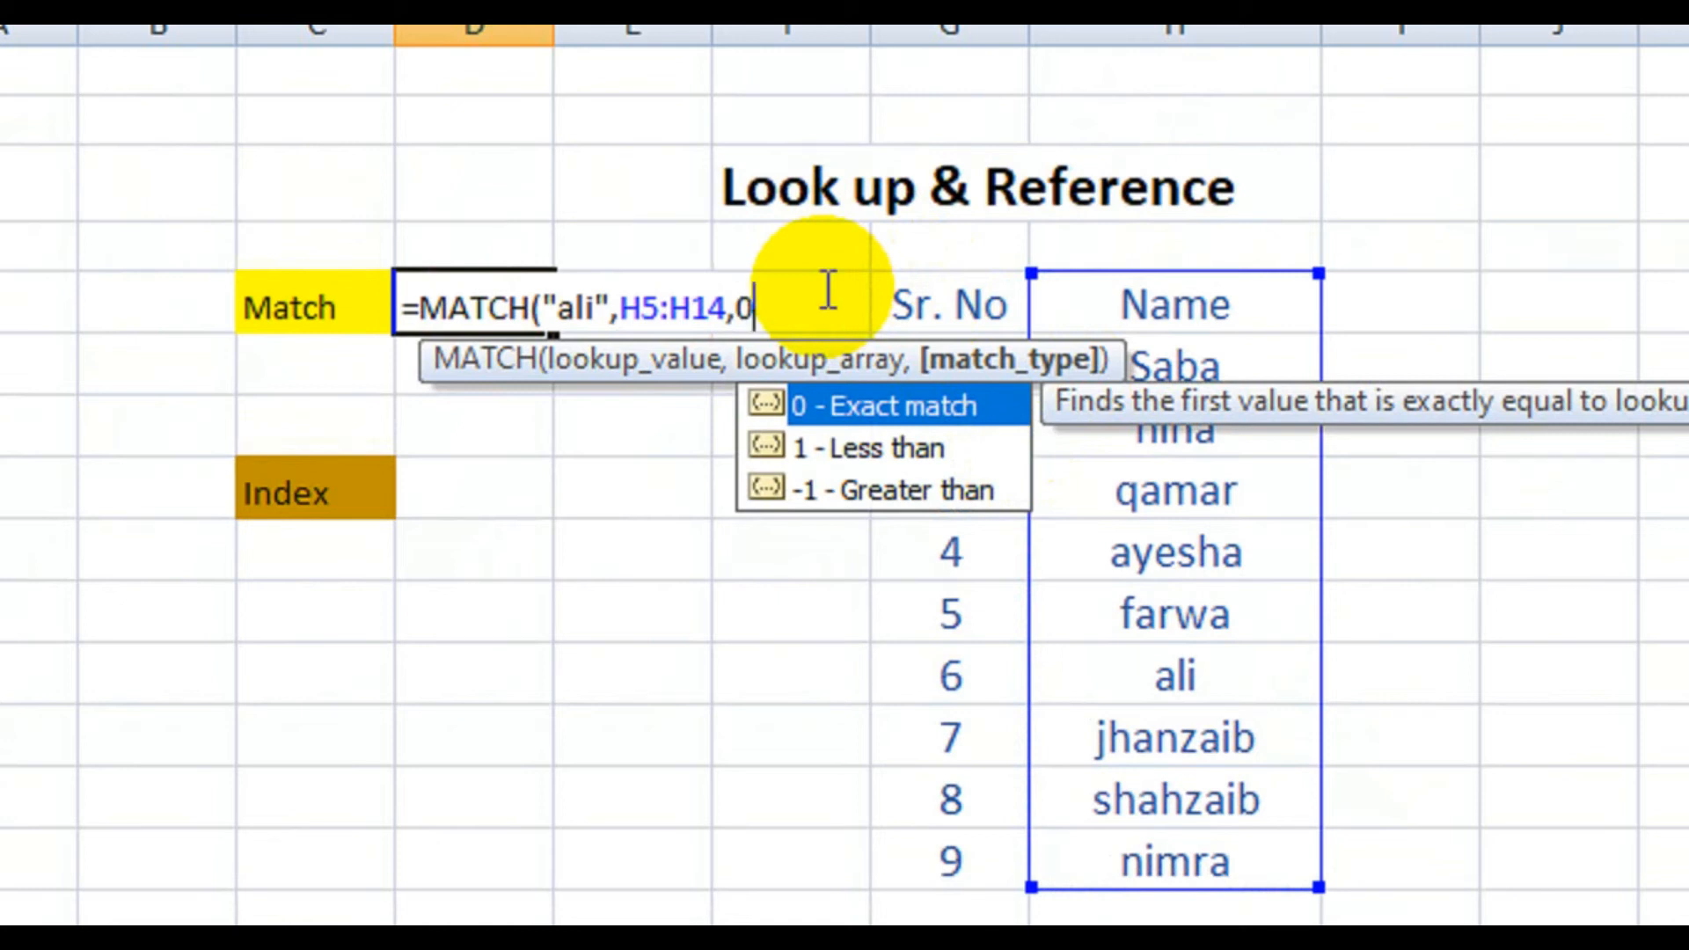
pyautogui.write('0)')
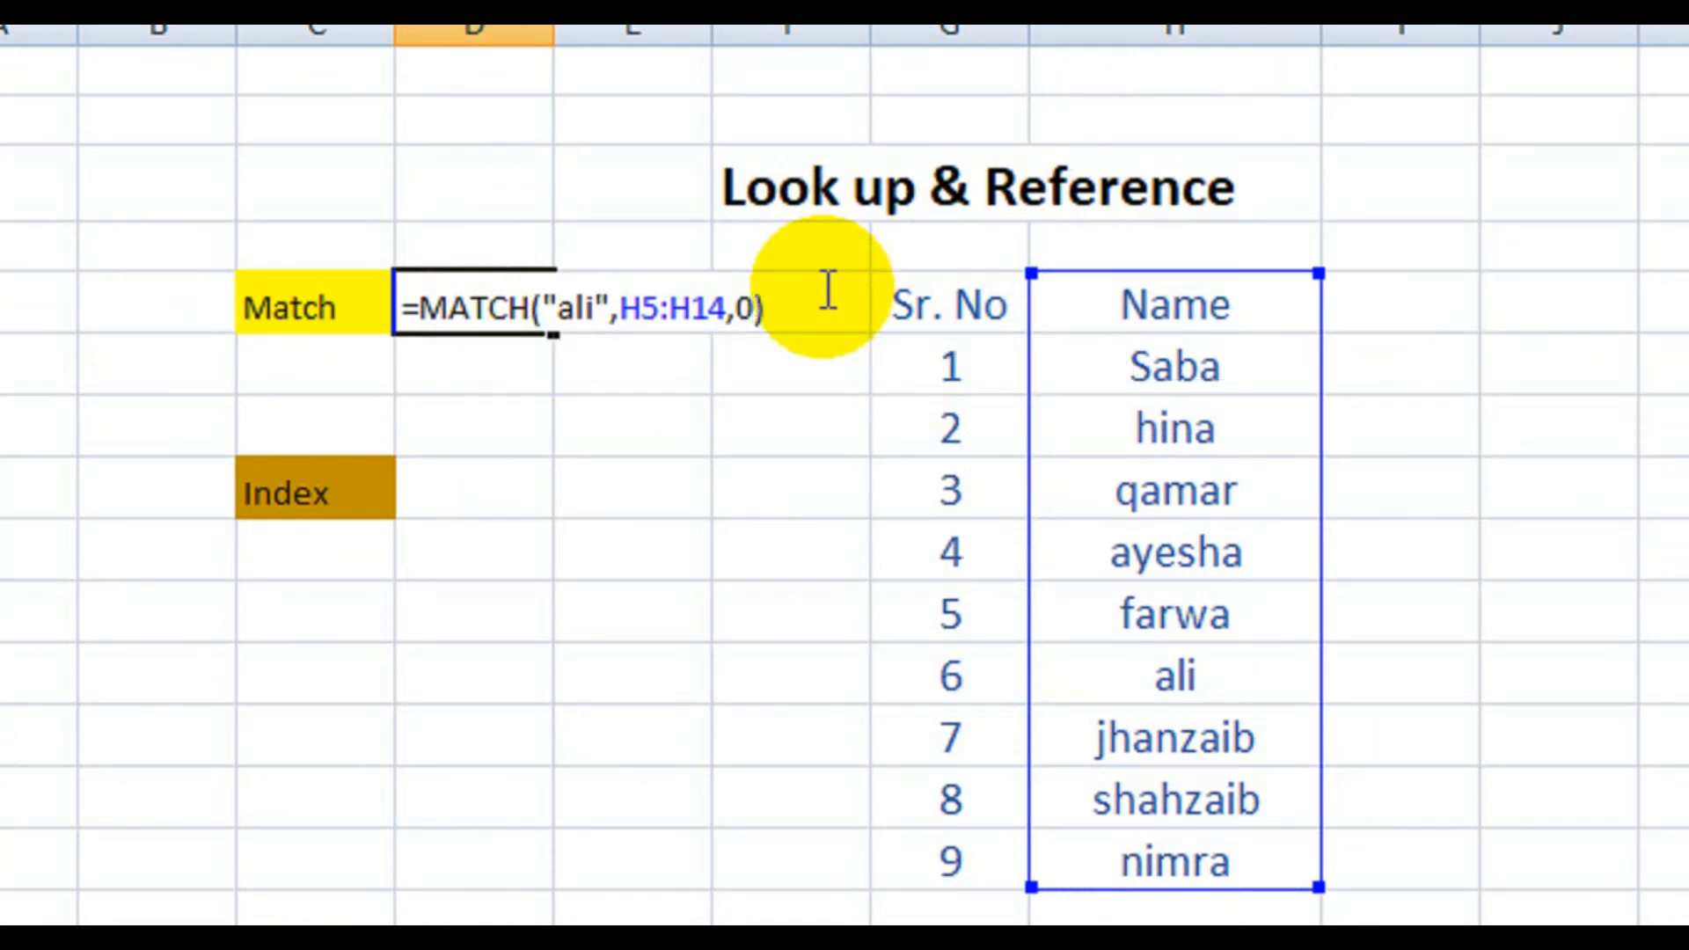
pyautogui.press('Return')
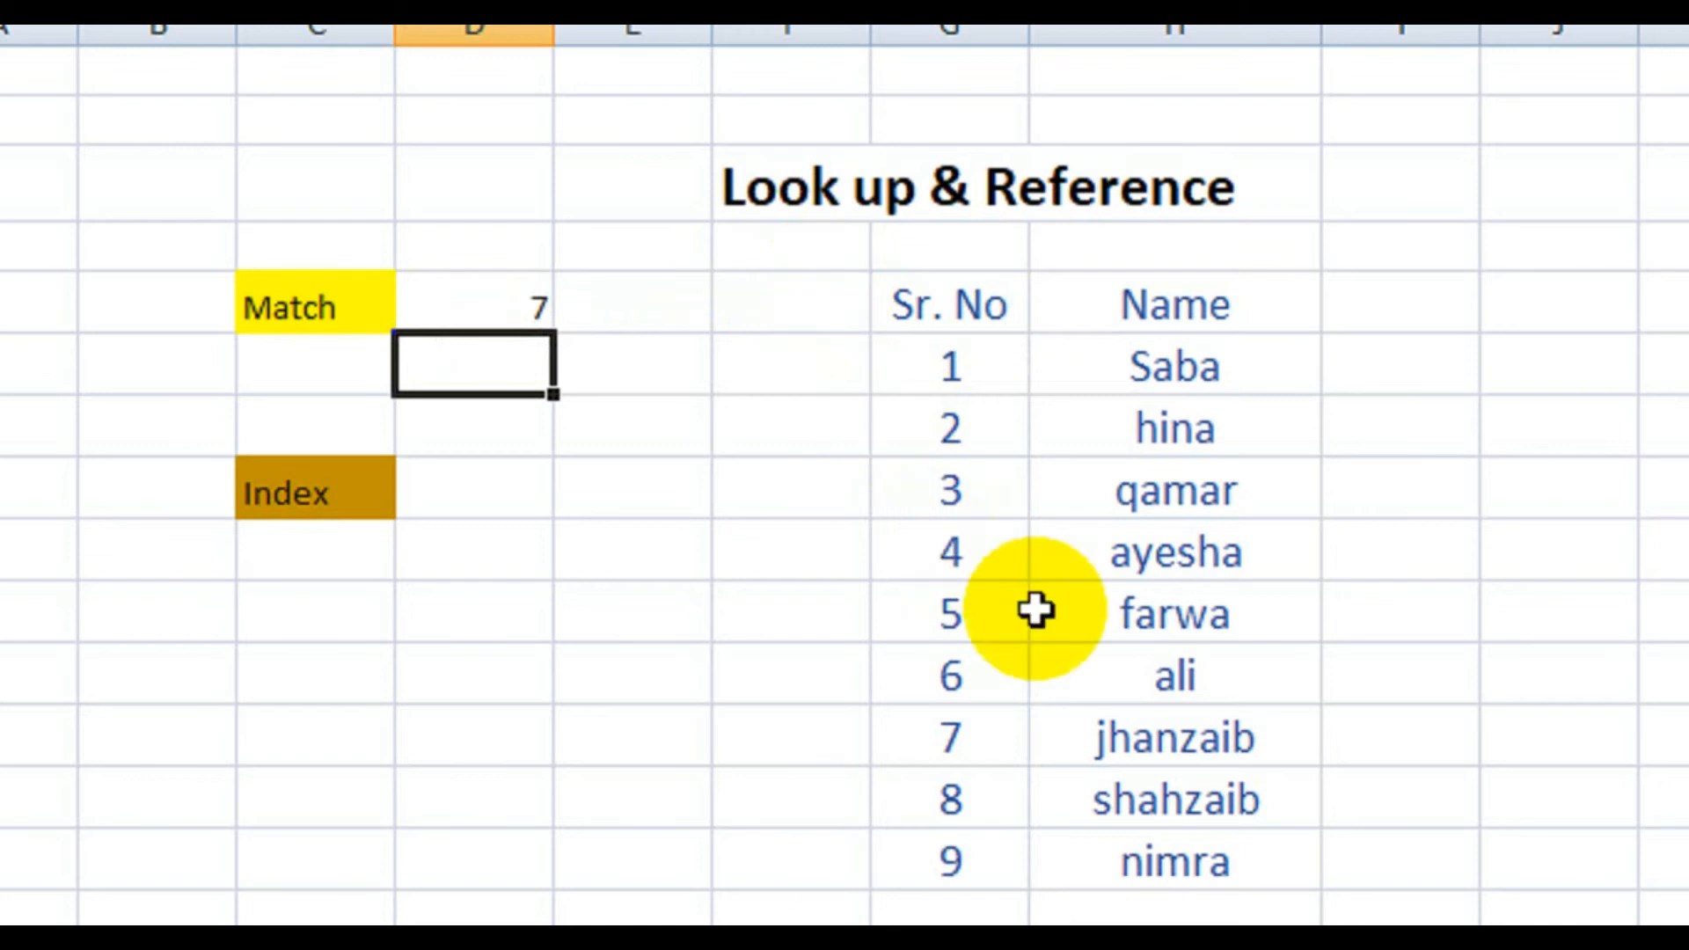
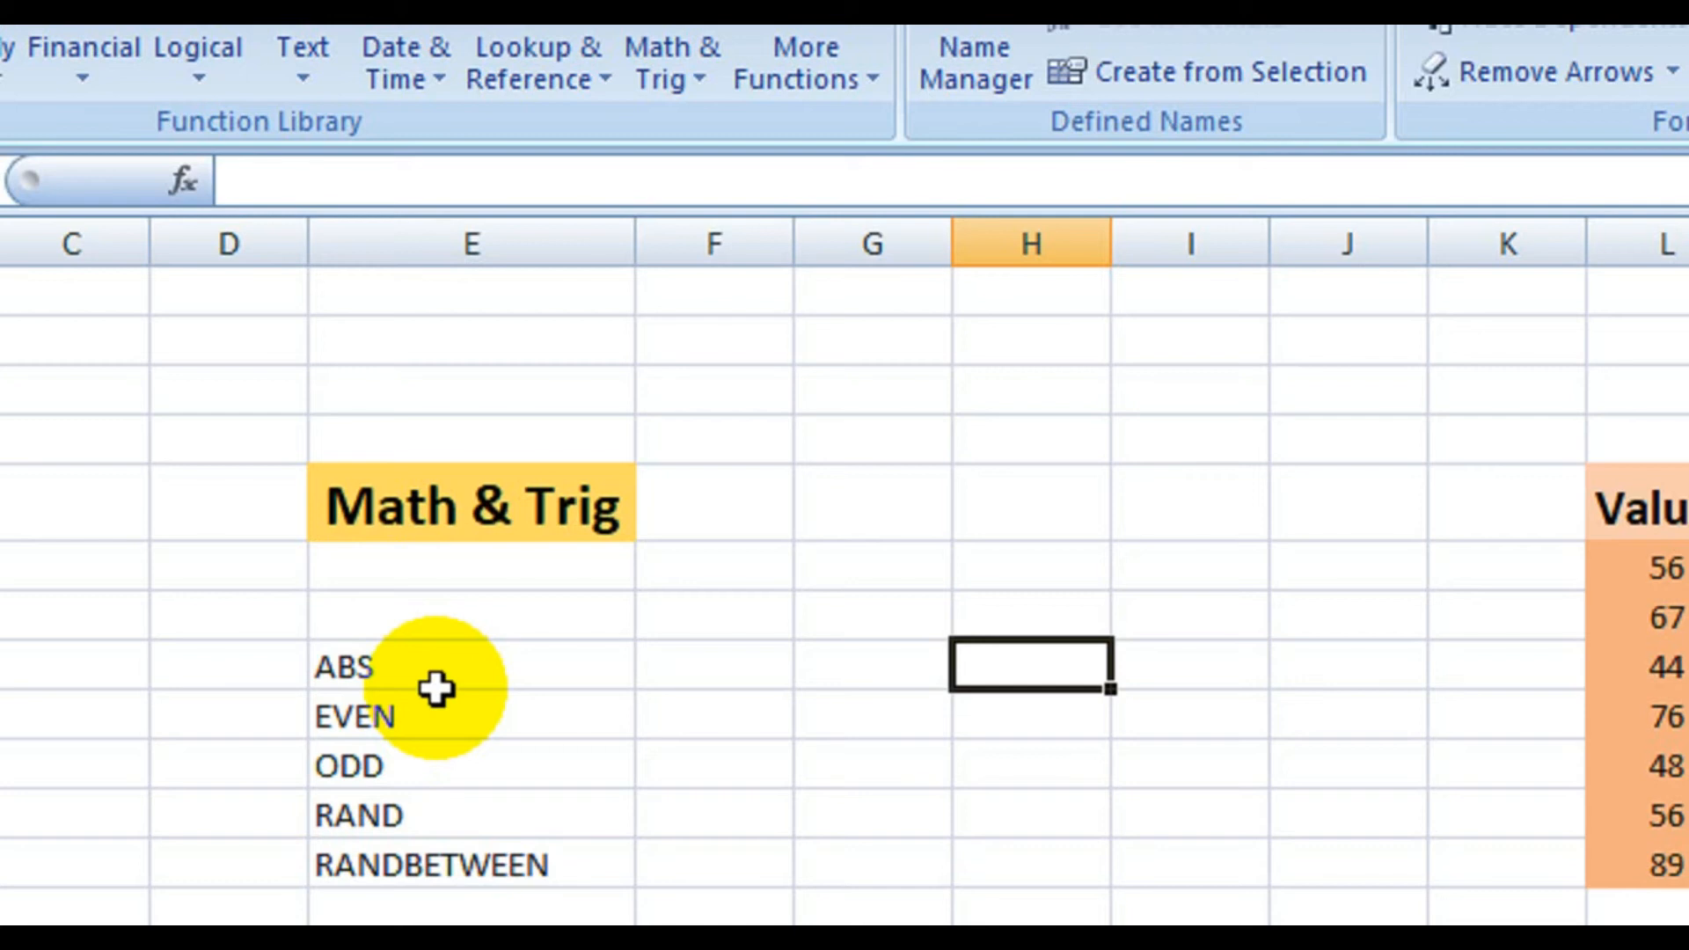
# Step: Enter the numbers 67, -34, 78, 234, -345 and 89 down column H, starting in the ABS row
pyautogui.click(1051, 649)
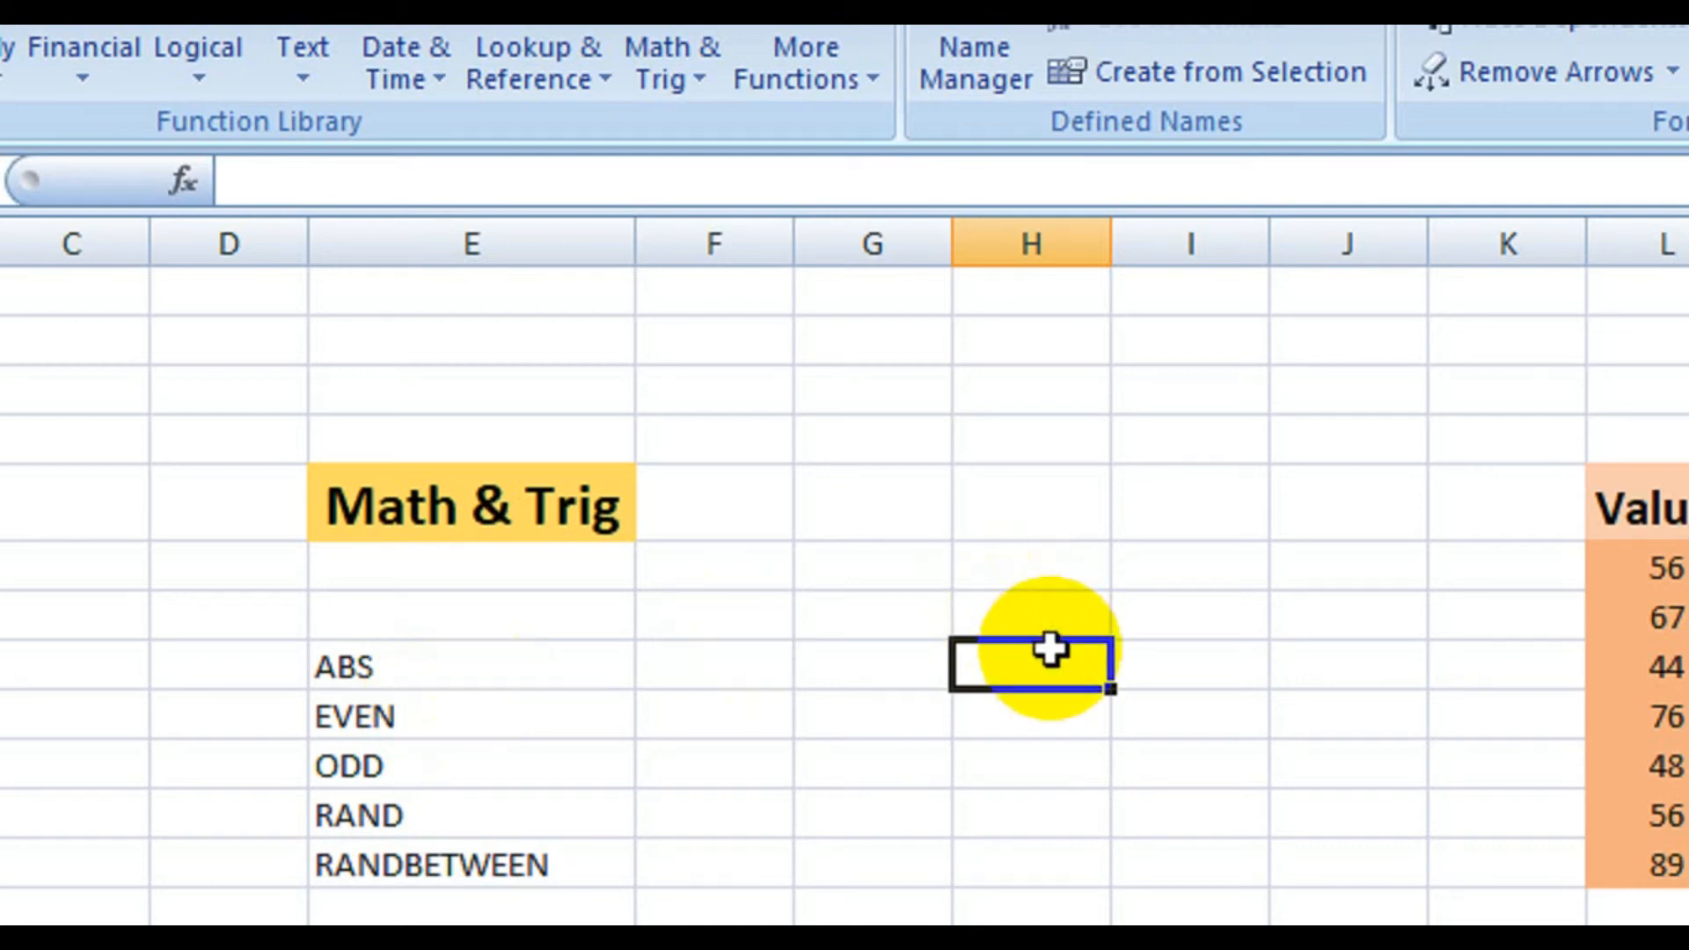
pyautogui.doubleClick(1051, 666)
pyautogui.write('67')
pyautogui.press('Return')
pyautogui.write('-34')
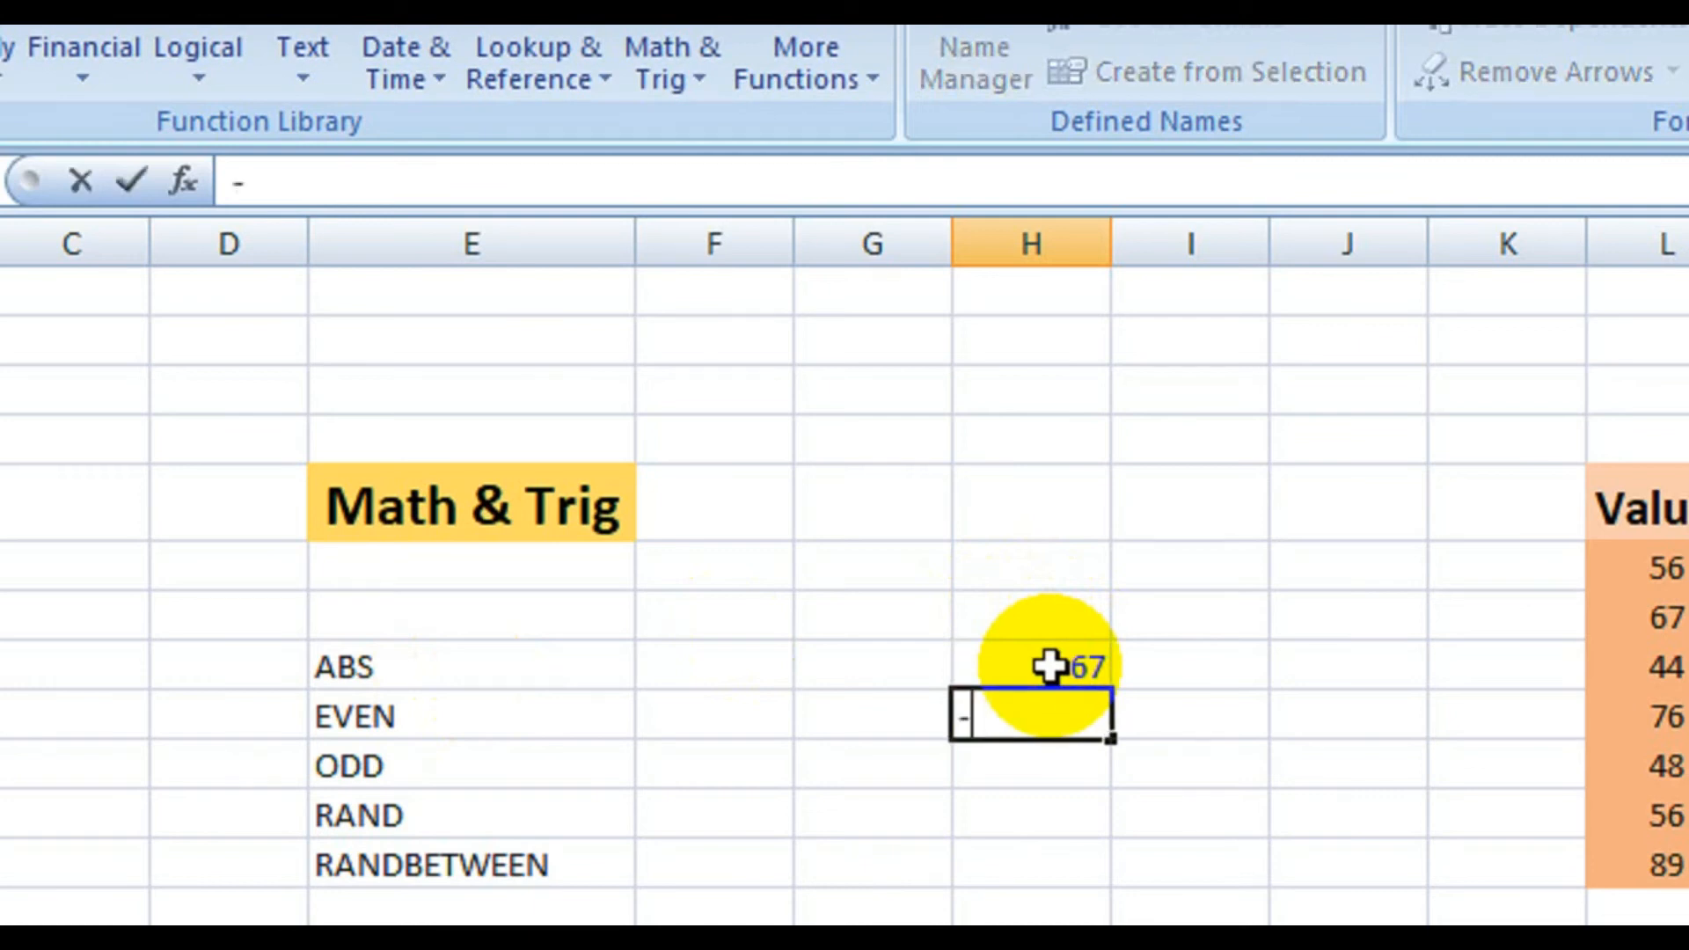
pyautogui.press('Return')
pyautogui.write('78')
pyautogui.press('Return')
pyautogui.write('234')
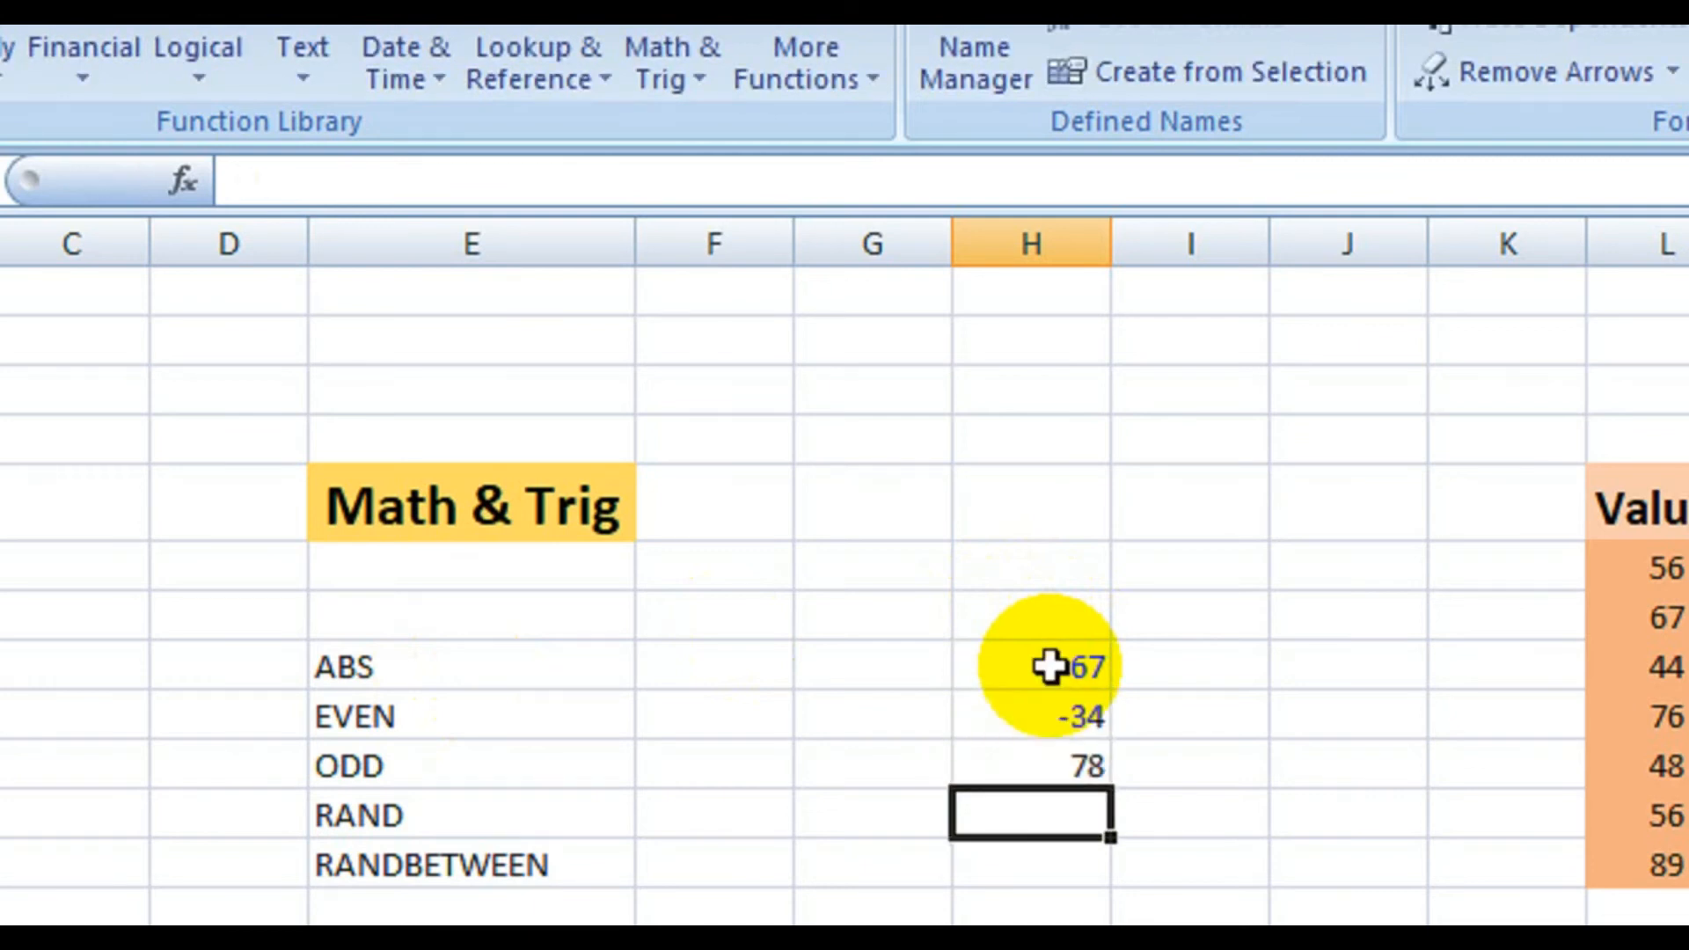
pyautogui.press('Return')
pyautogui.write('-345')
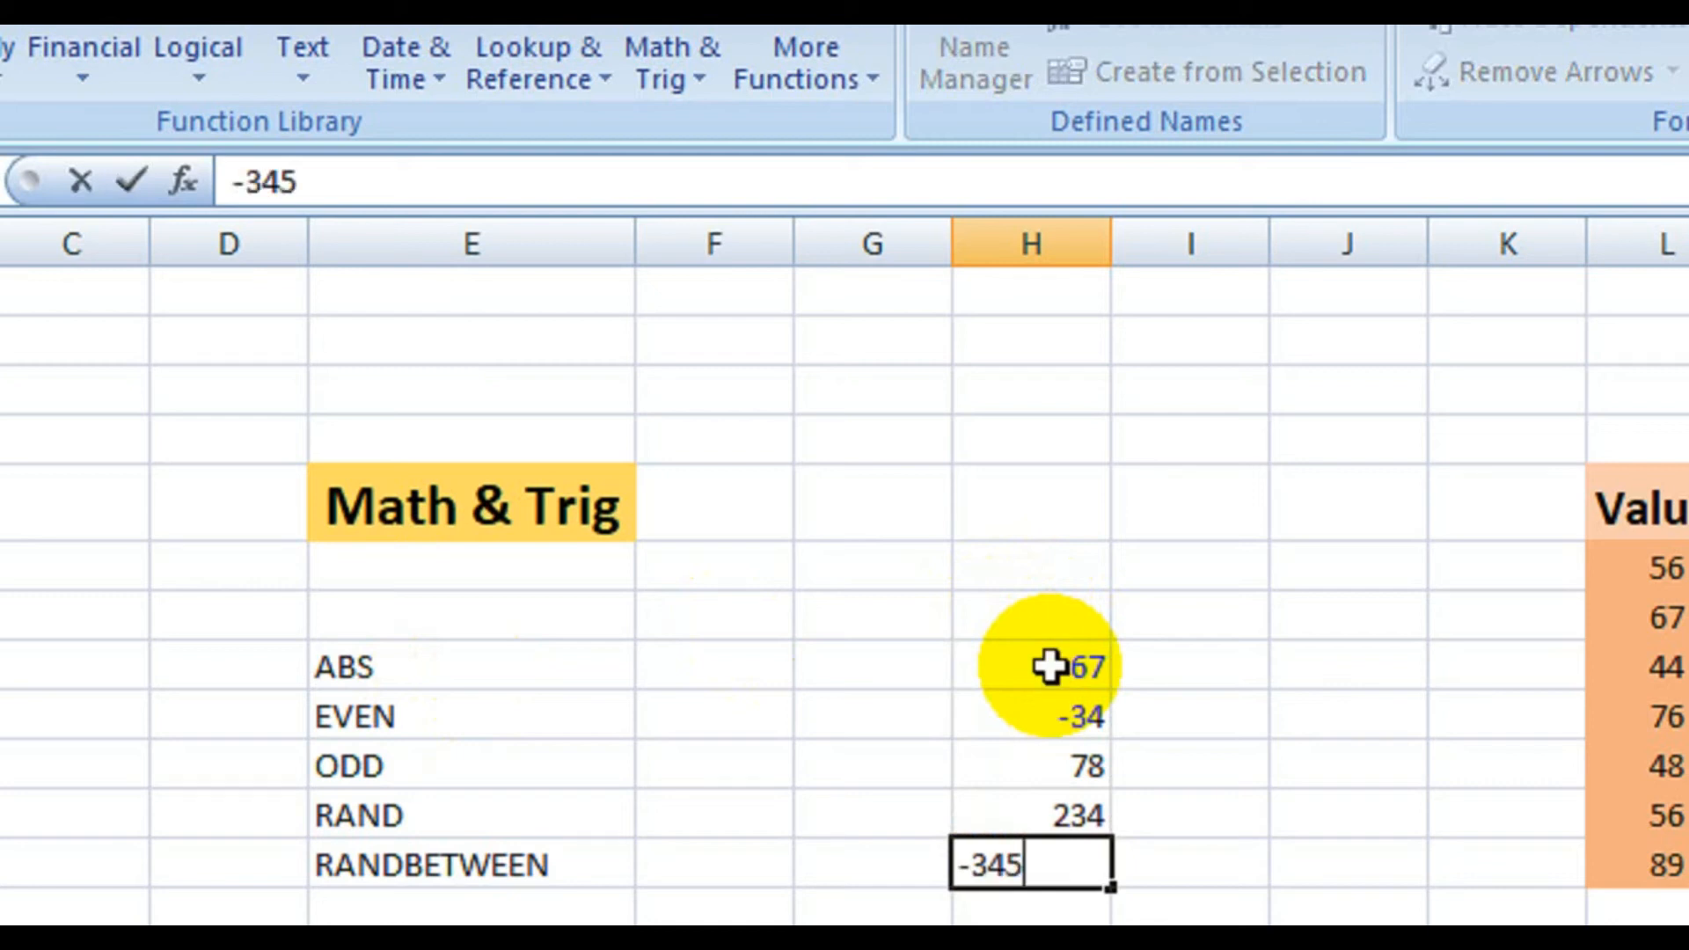
pyautogui.press('Return')
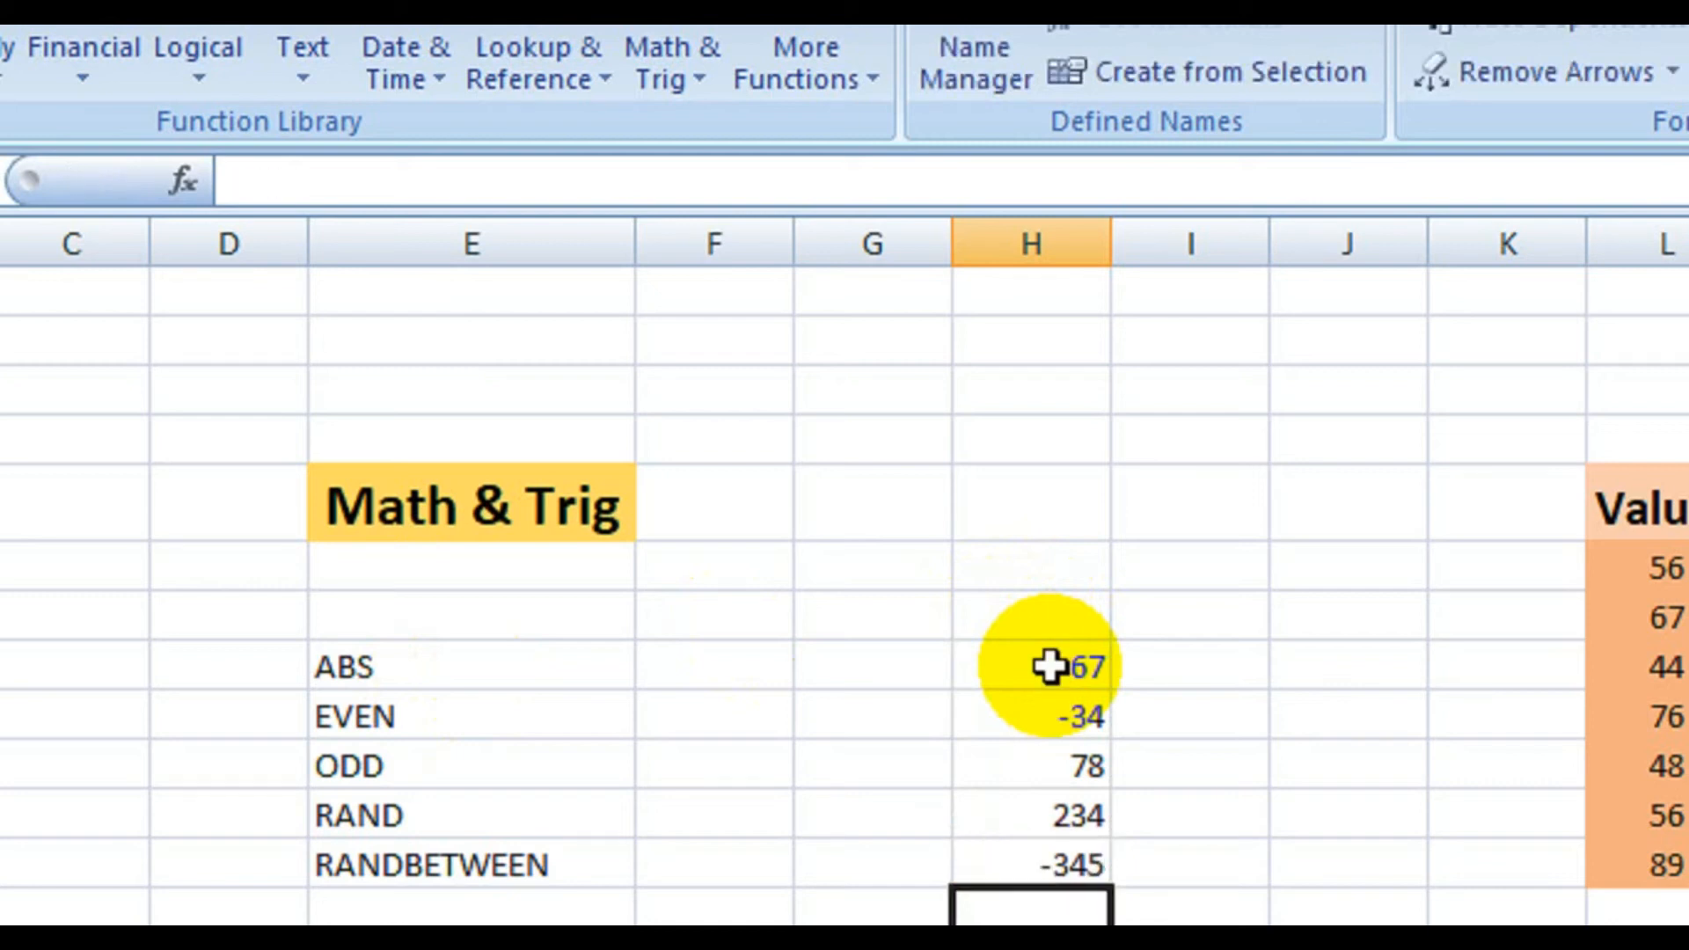
pyautogui.write('34')
pyautogui.press('BackSpace')
pyautogui.write('89')
pyautogui.press('Return')
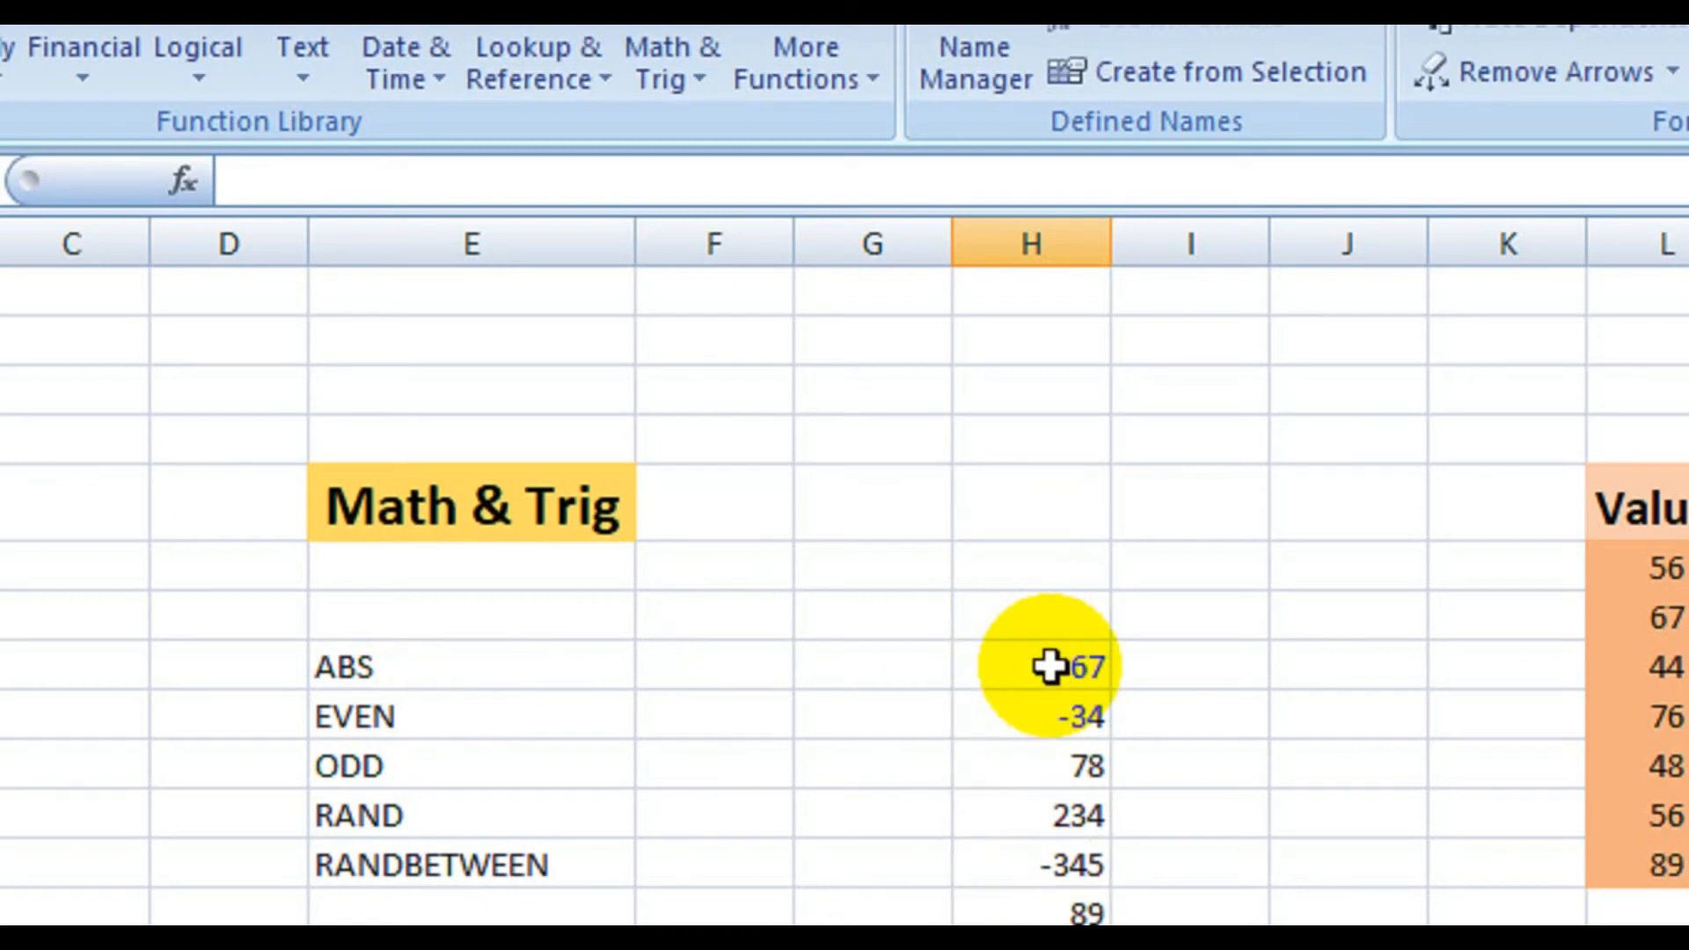
# Step: Enter an ABS formula in G8 that takes the numbers in column H from H8 down, and fill it to G13
pyautogui.click(824, 666)
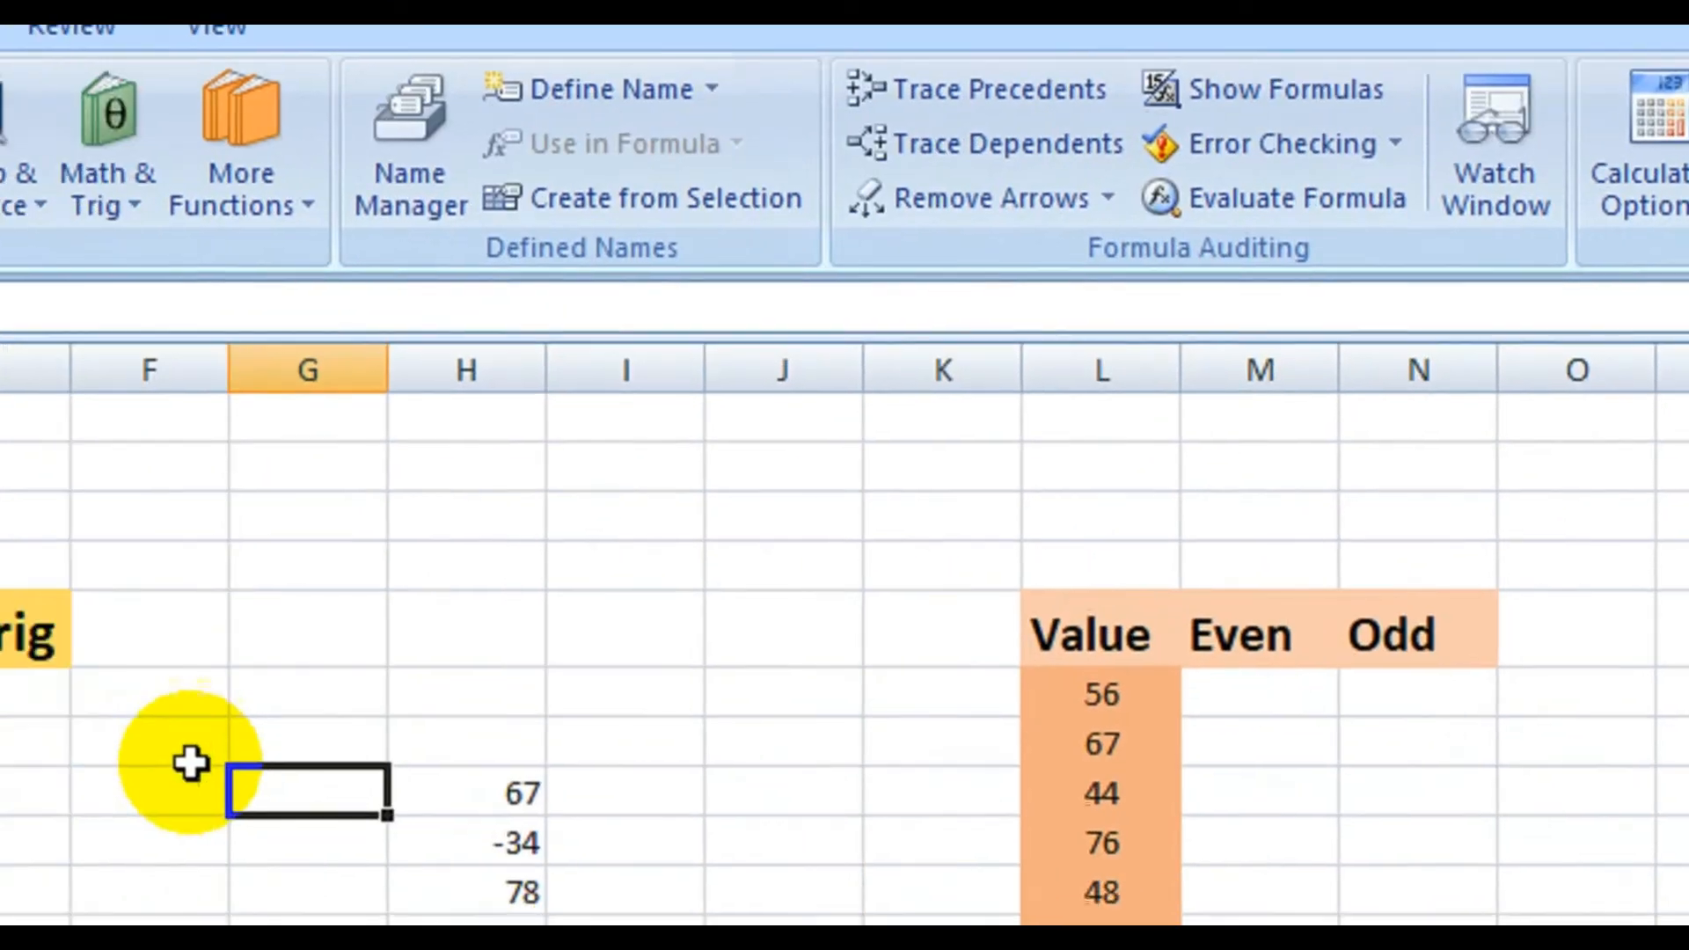
pyautogui.doubleClick(324, 792)
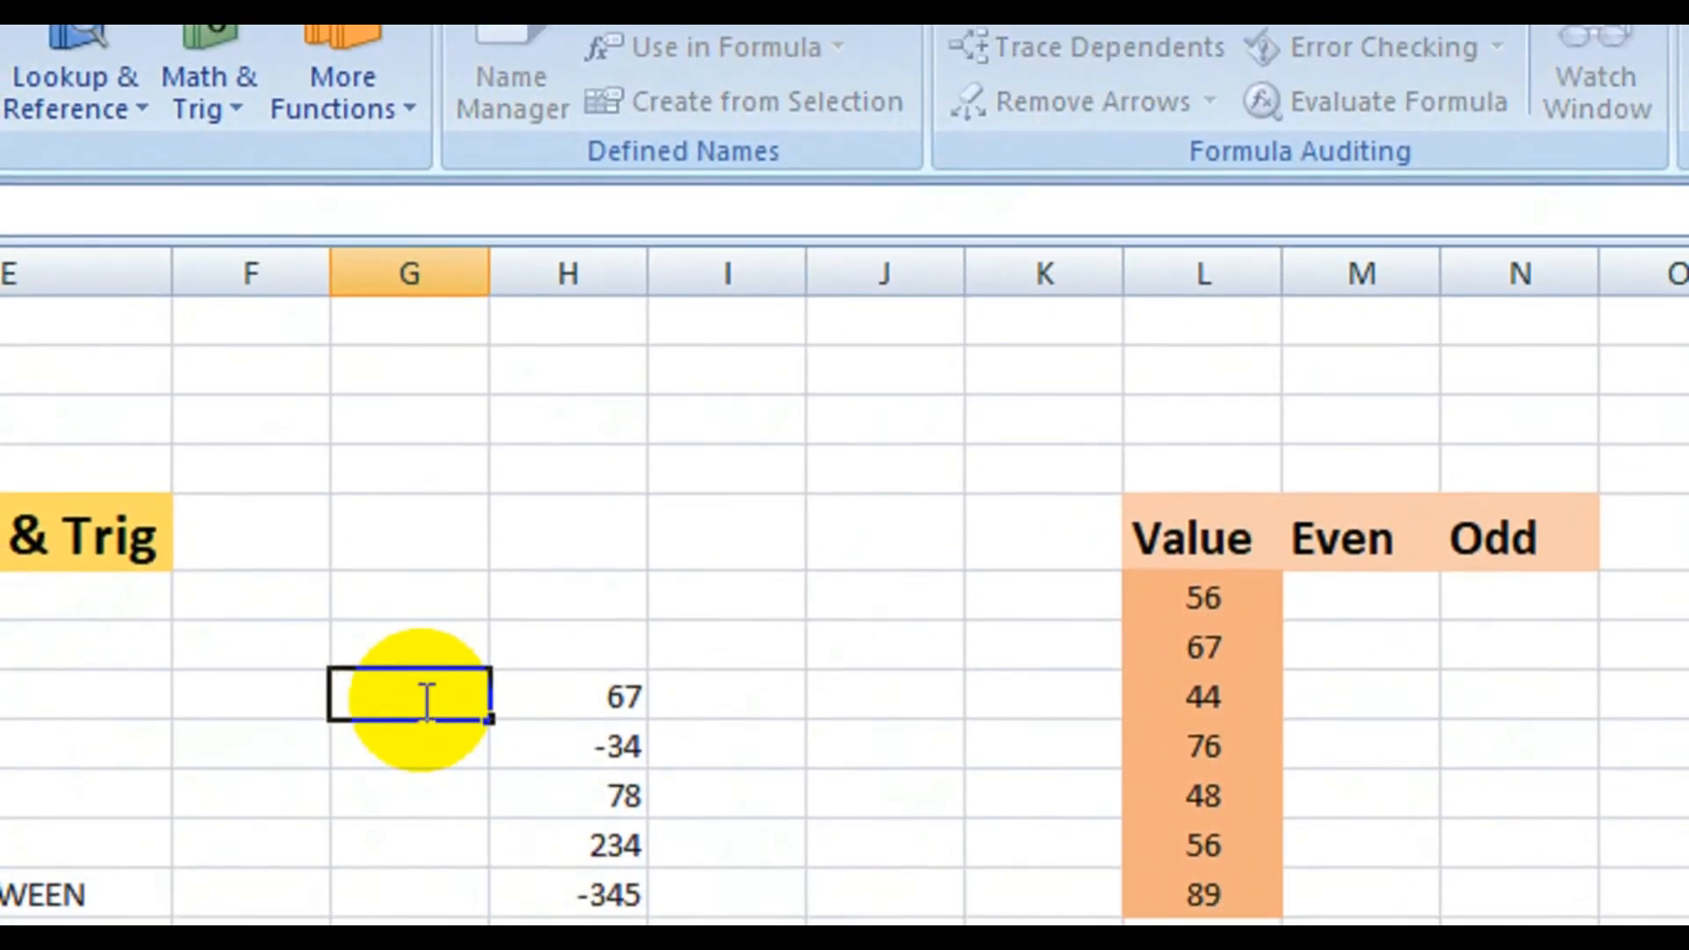
pyautogui.write('=abs')
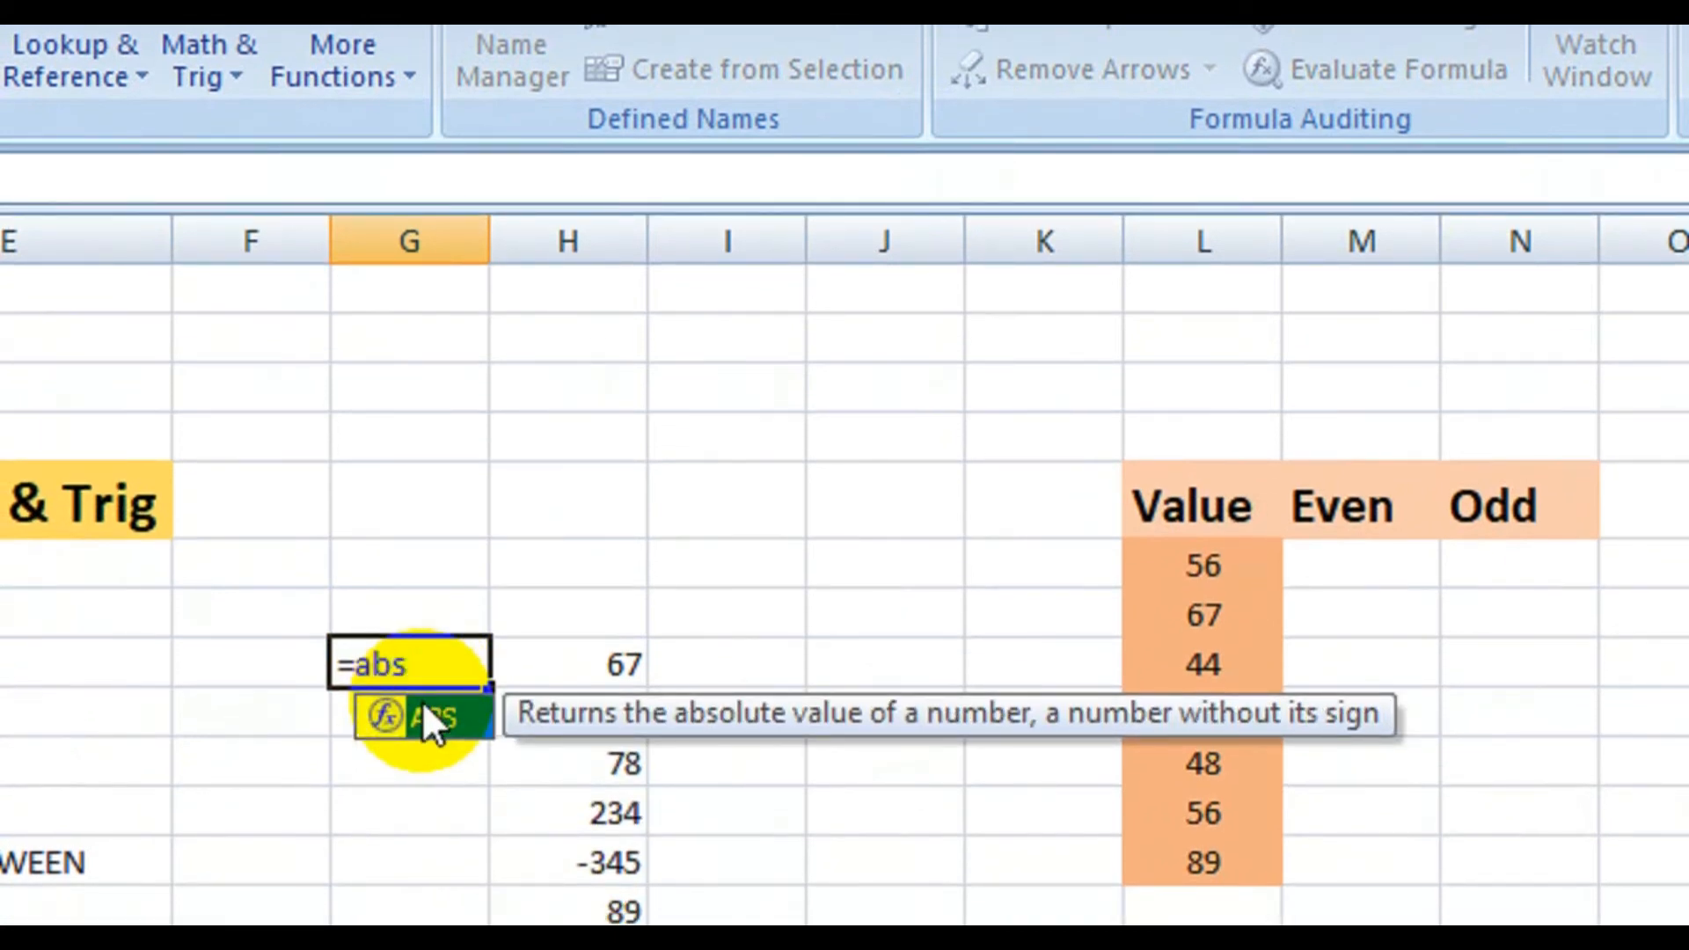
pyautogui.doubleClick(420, 700)
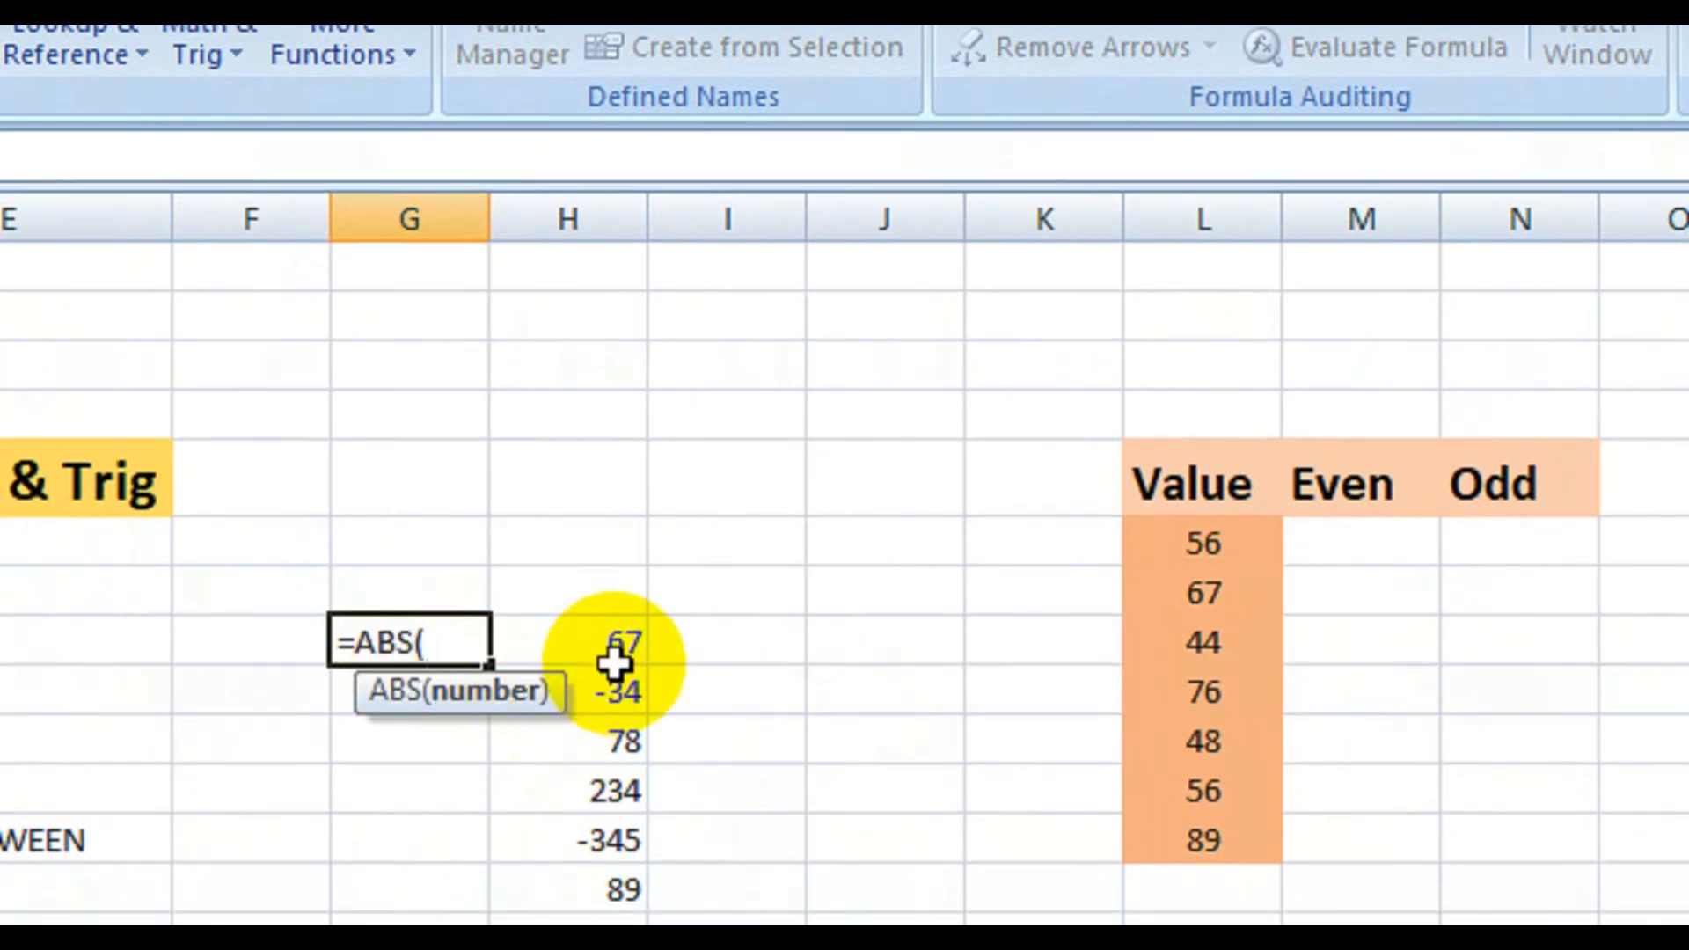
pyautogui.moveTo(622, 653); pyautogui.dragTo(618, 846)
pyautogui.press('Return')
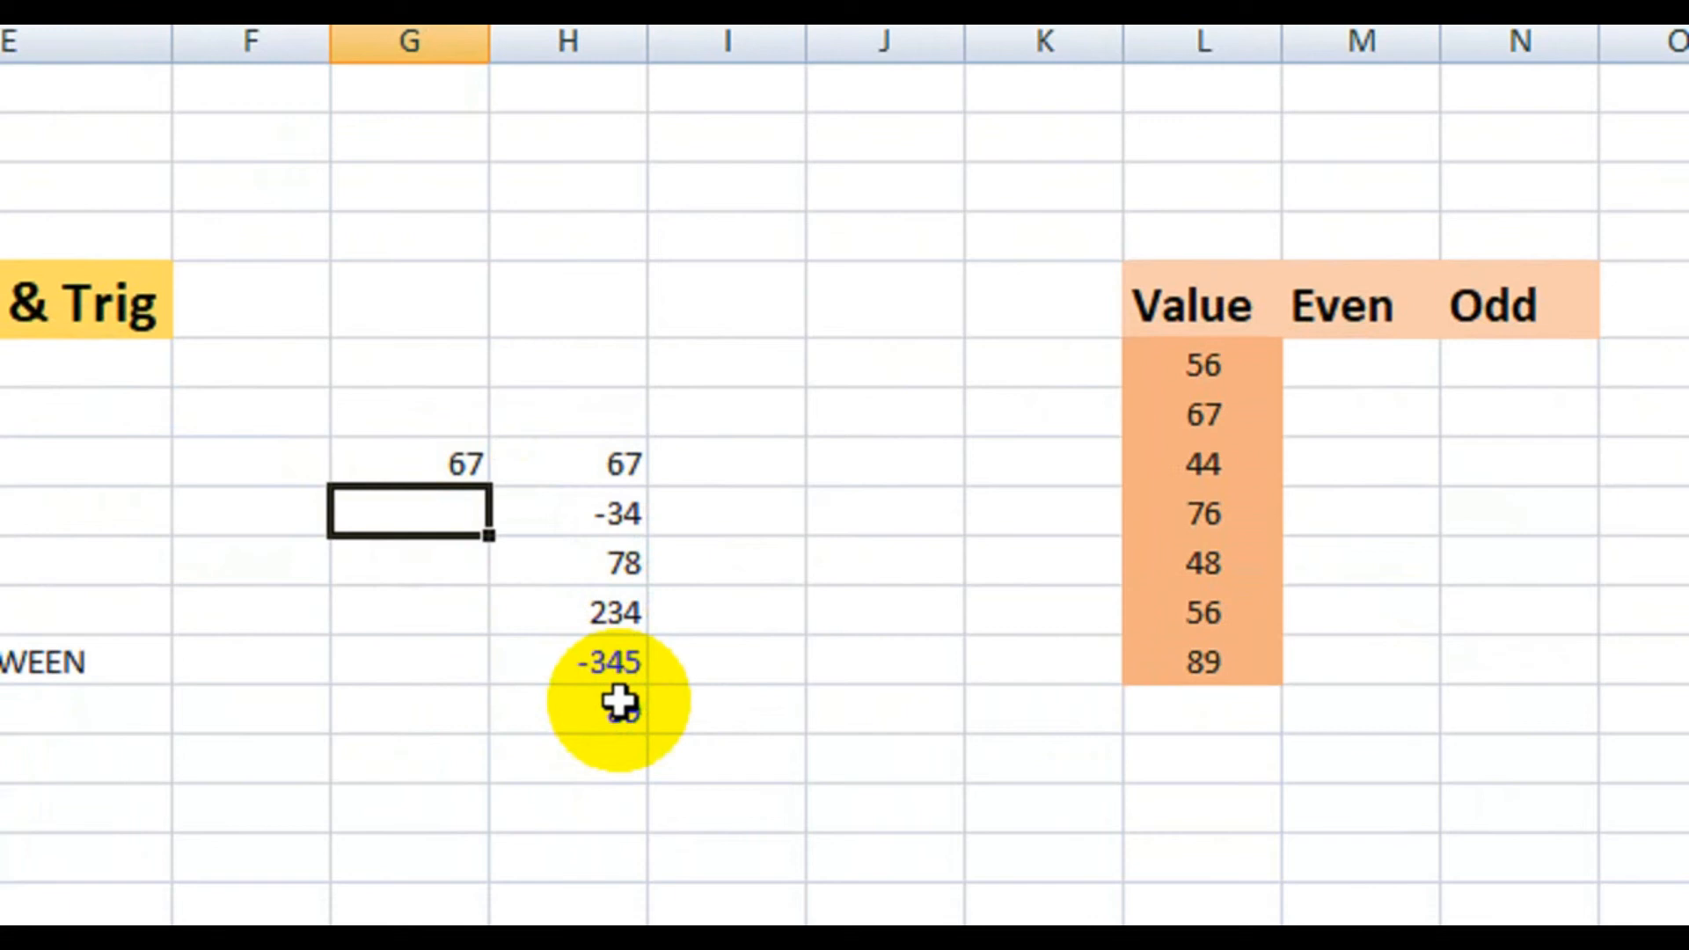
pyautogui.click(449, 455)
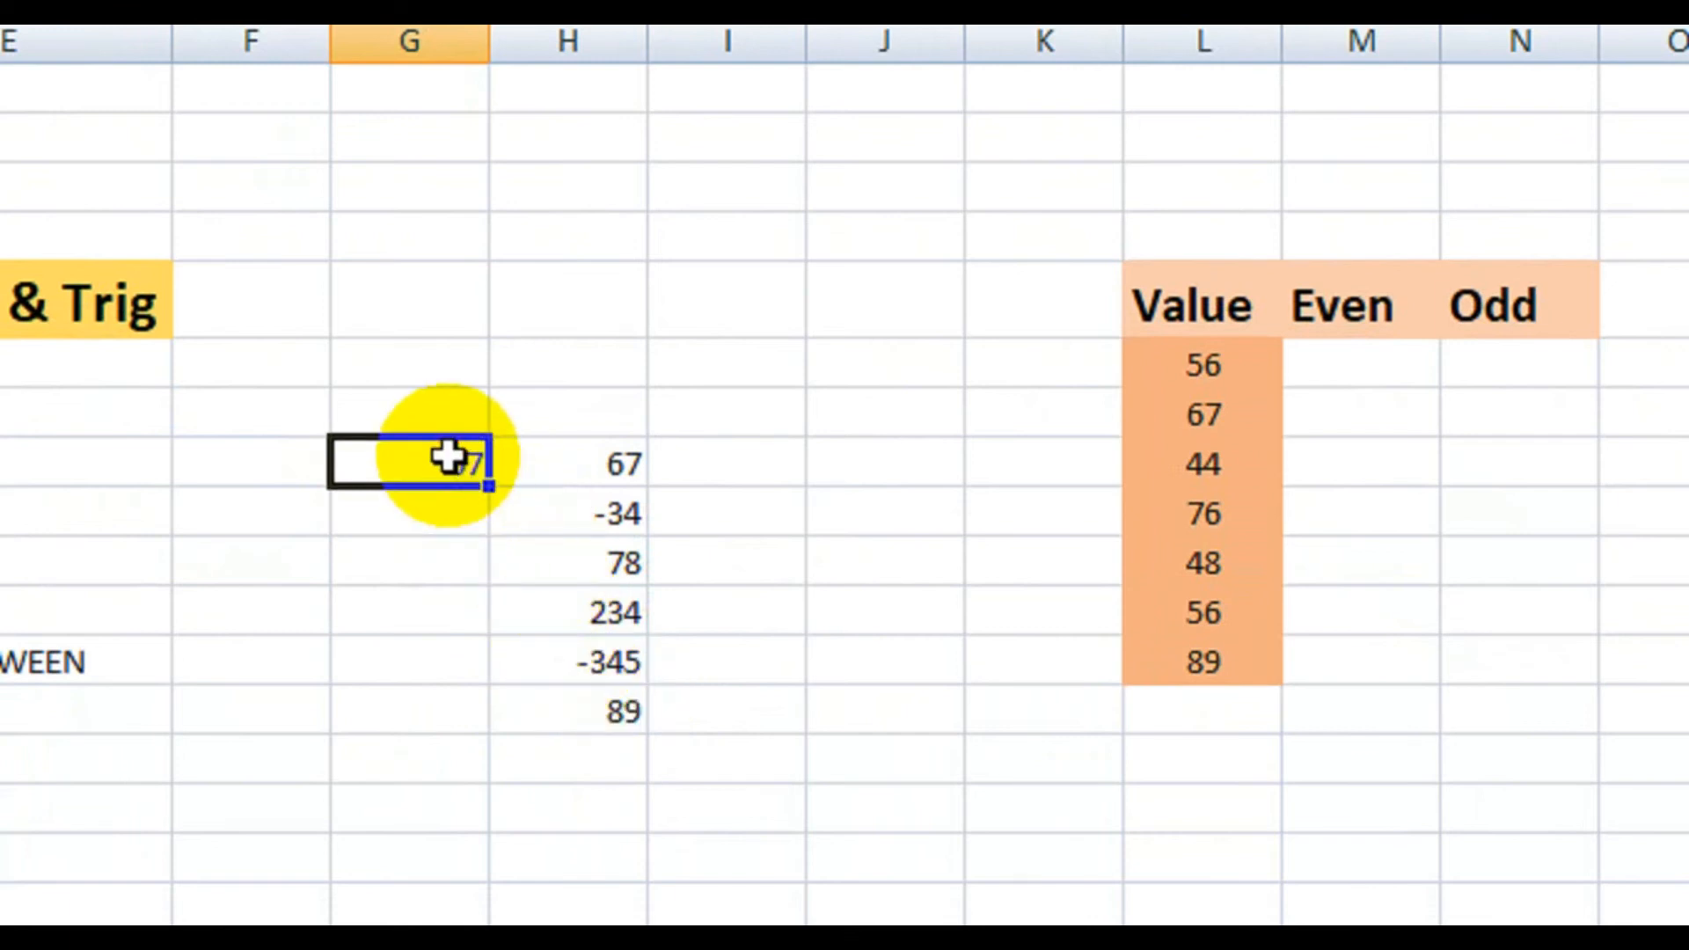
pyautogui.moveTo(488, 482); pyautogui.dragTo(486, 728)
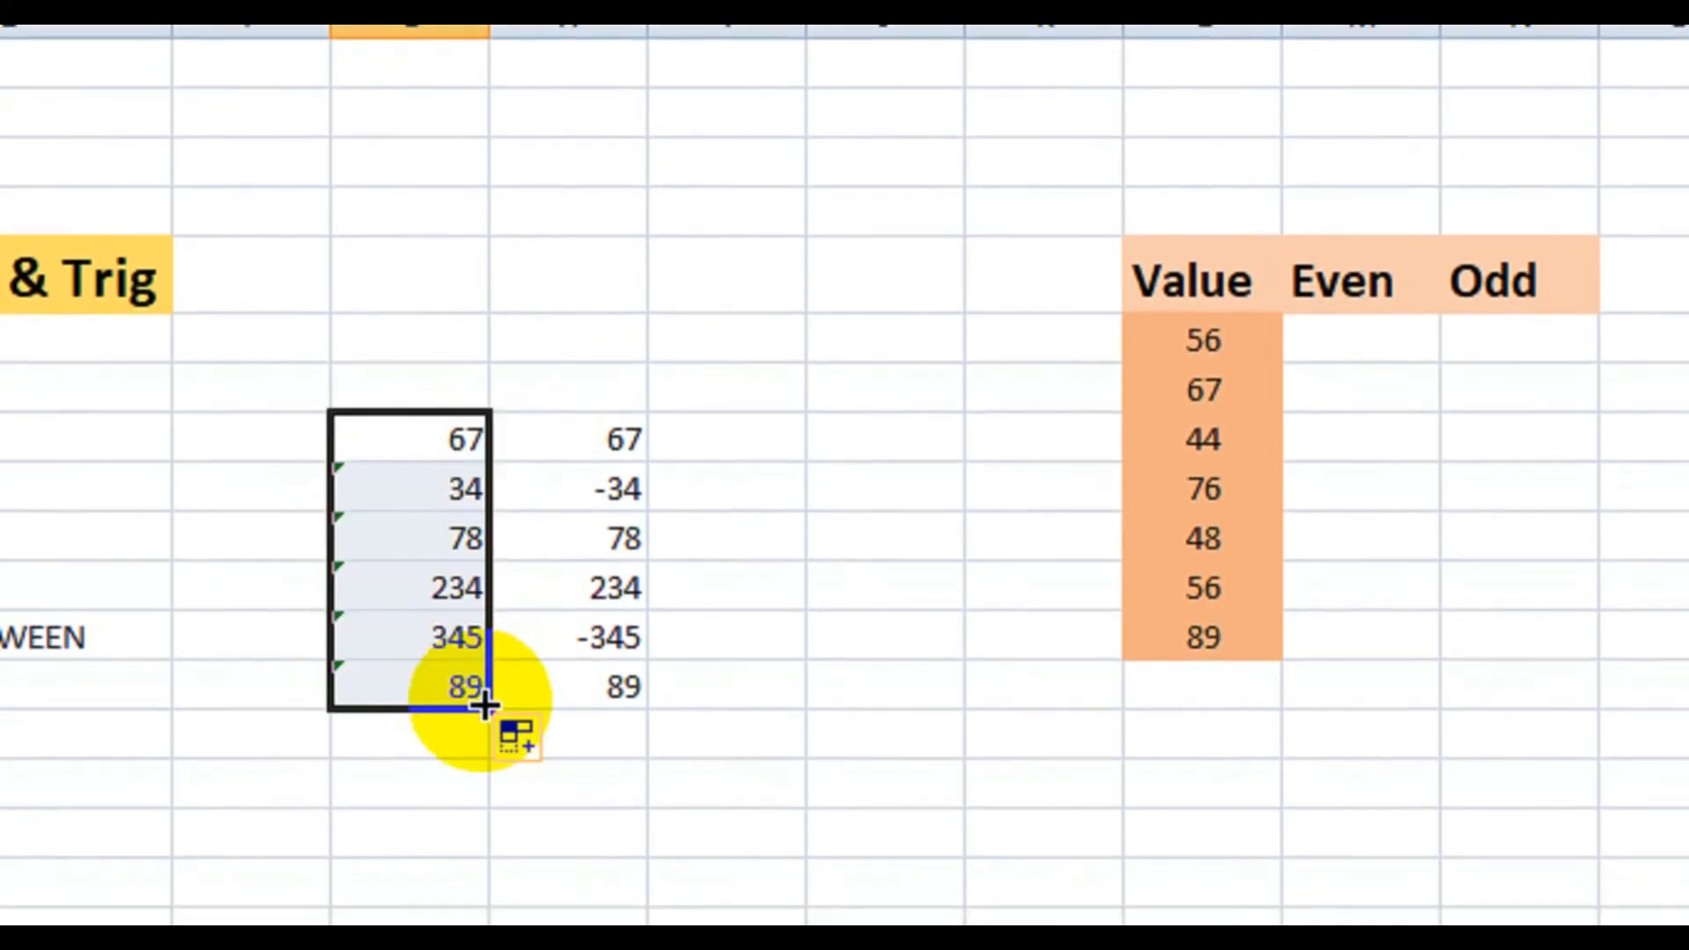
pyautogui.click(1011, 574)
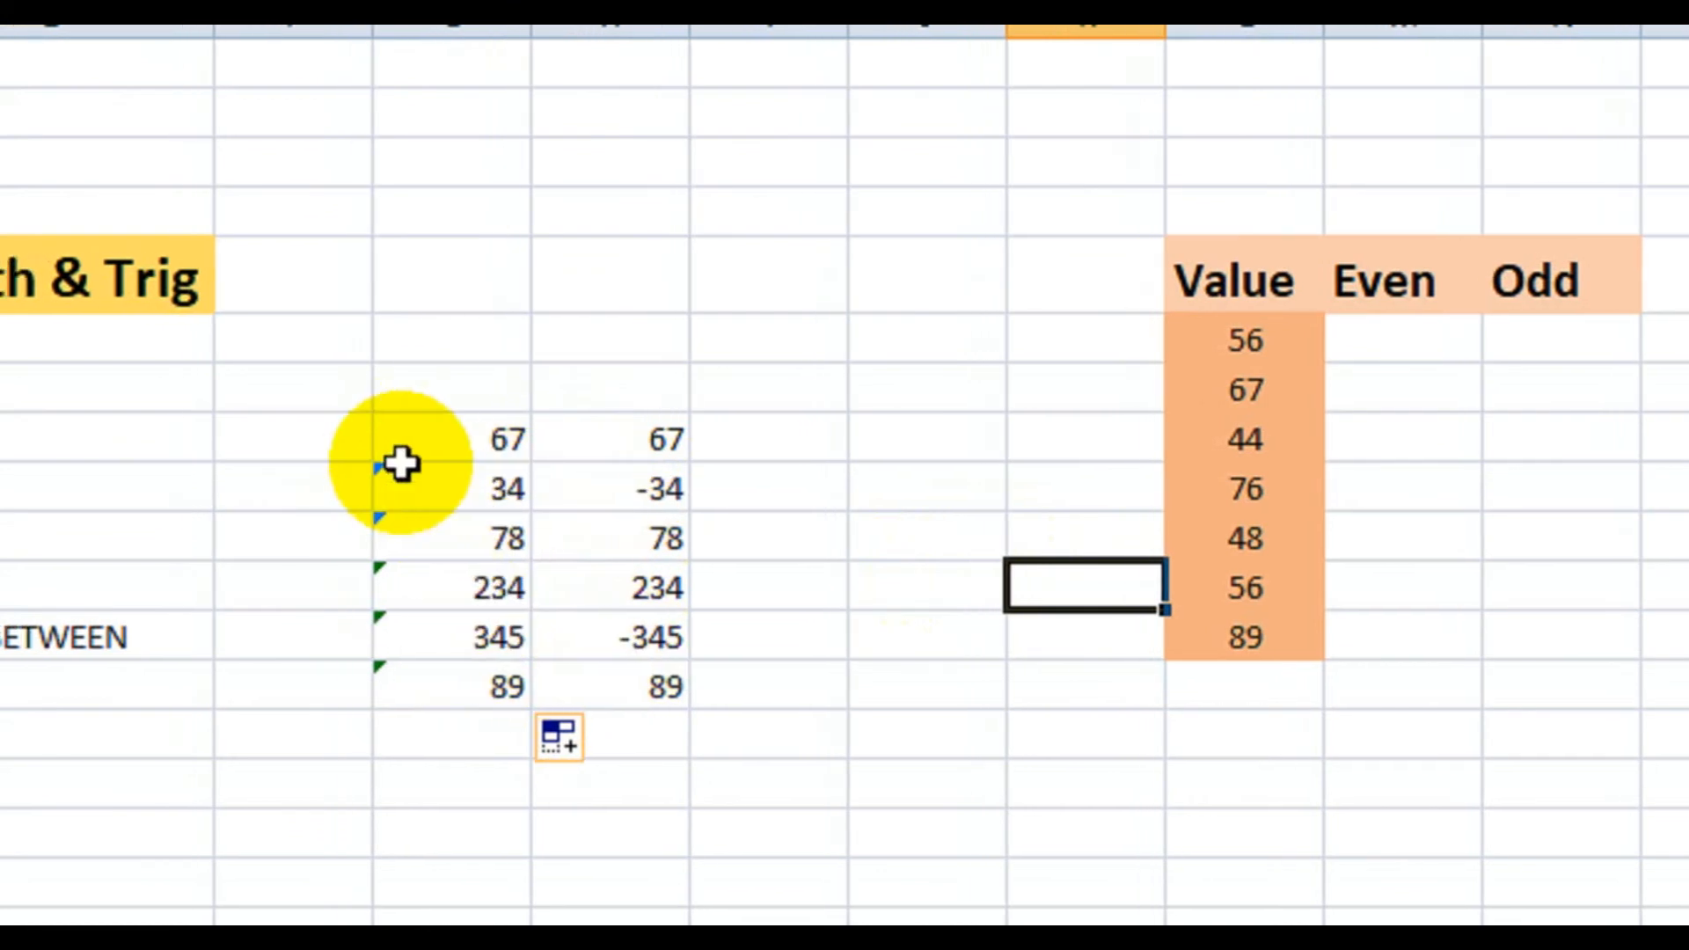
# Step: Clear the ABS example's formulas and numbers from G8:H14
pyautogui.moveTo(419, 430); pyautogui.dragTo(702, 755)
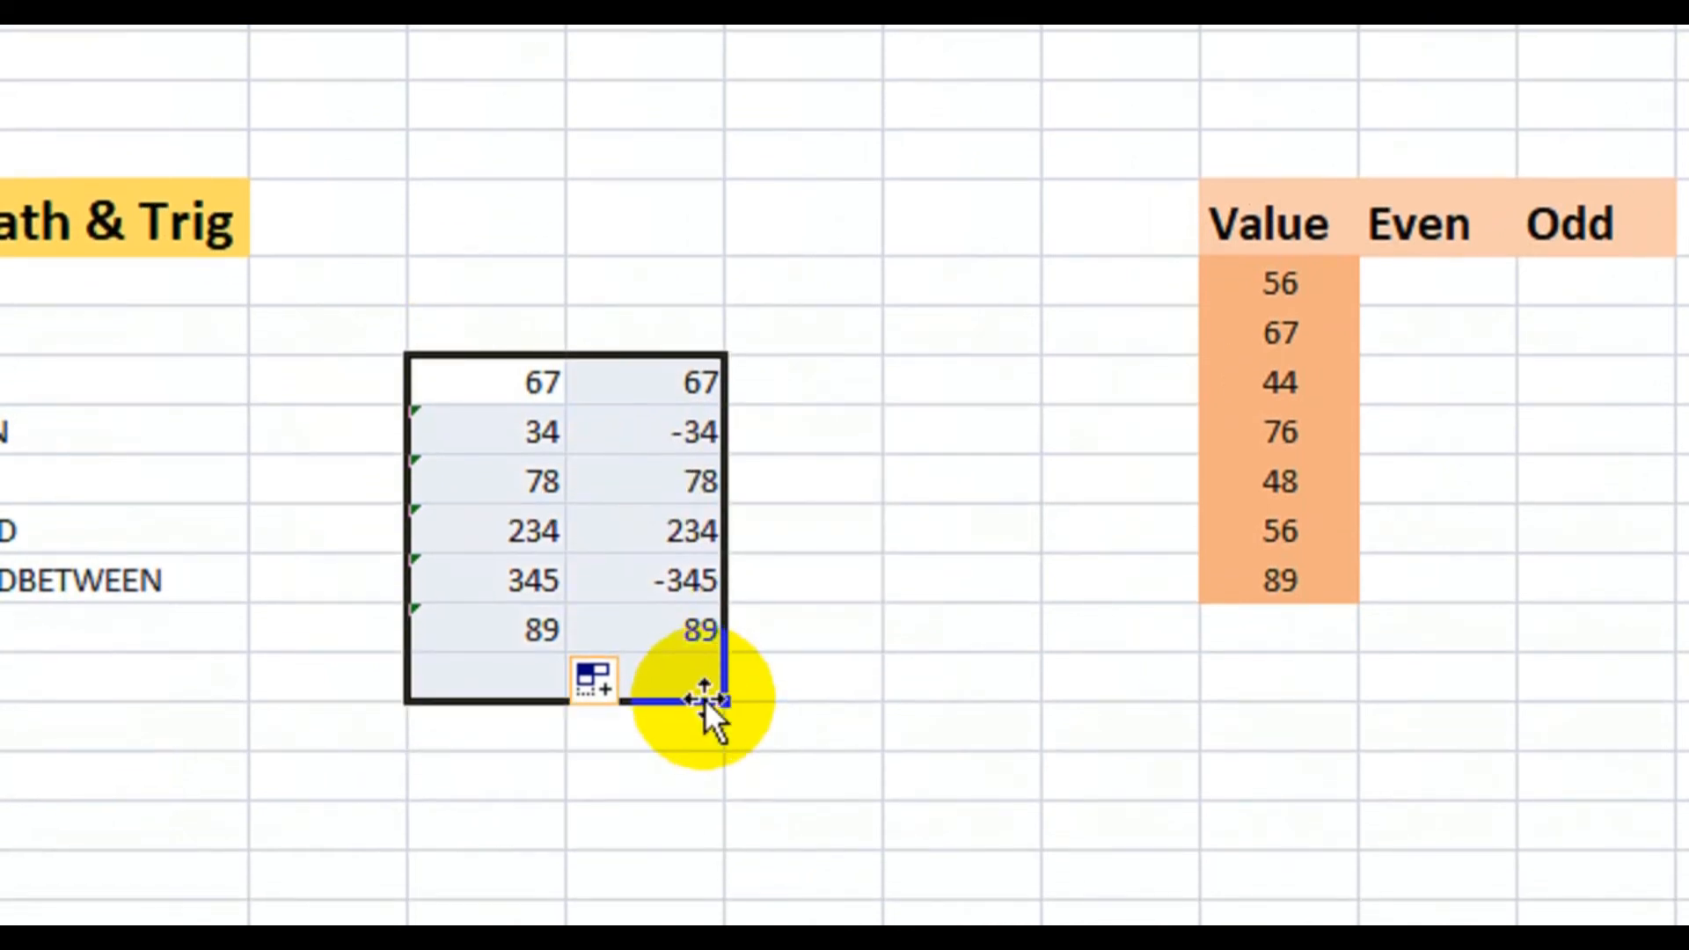
pyautogui.press('Delete')
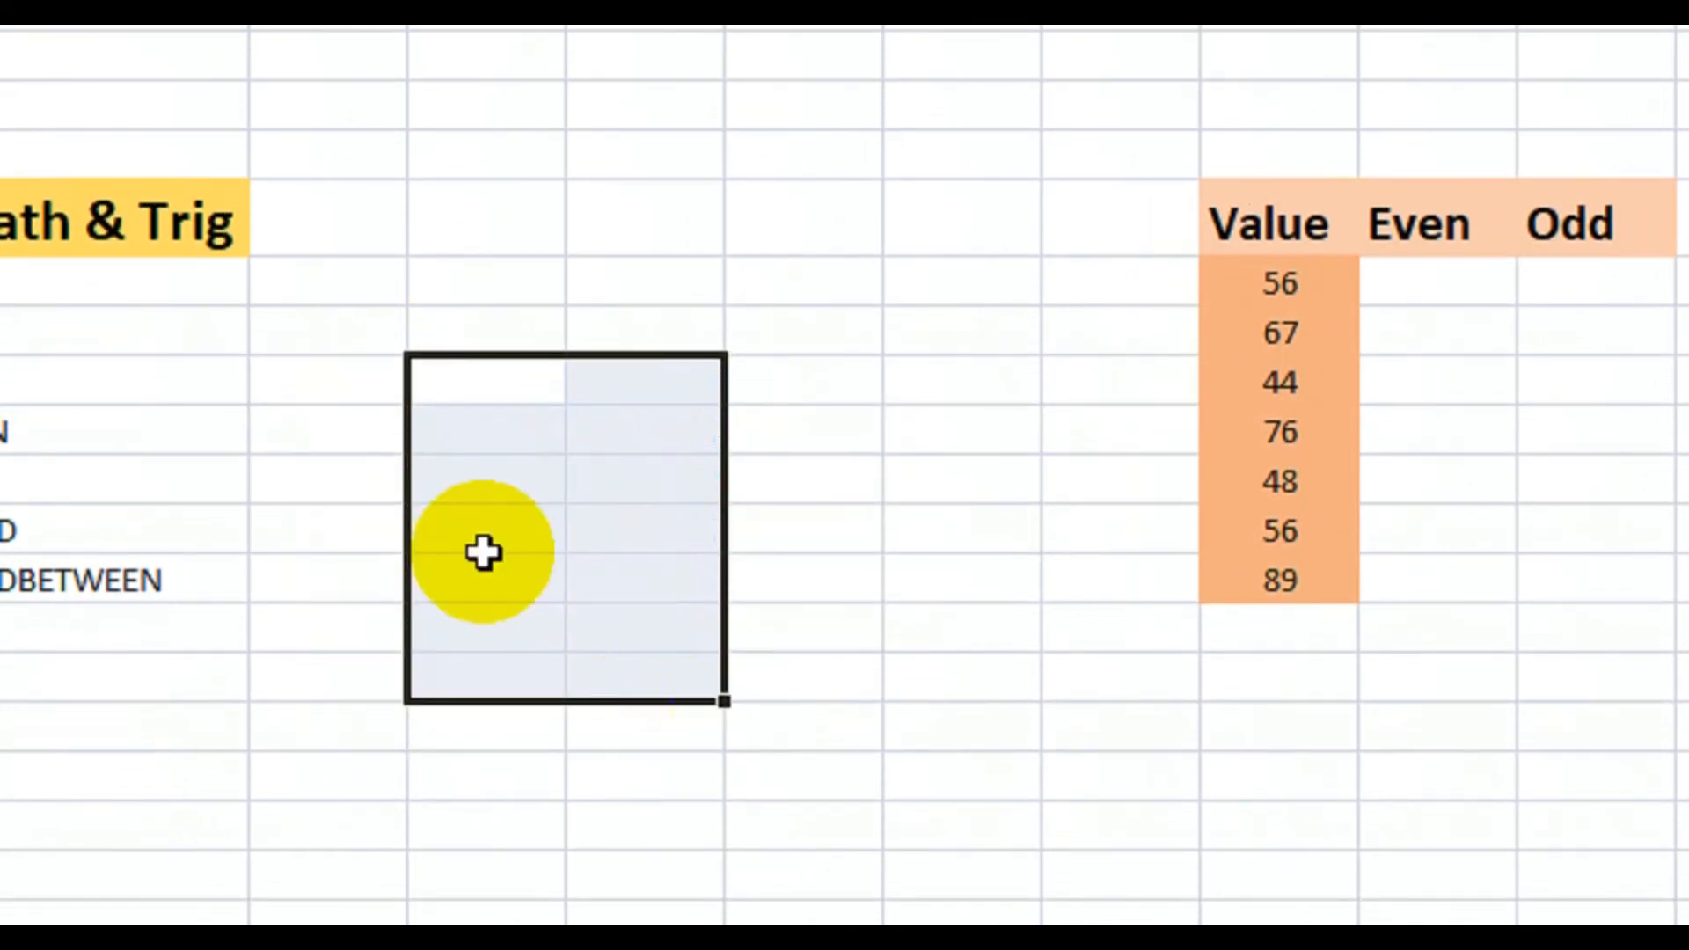
pyautogui.click(415, 391)
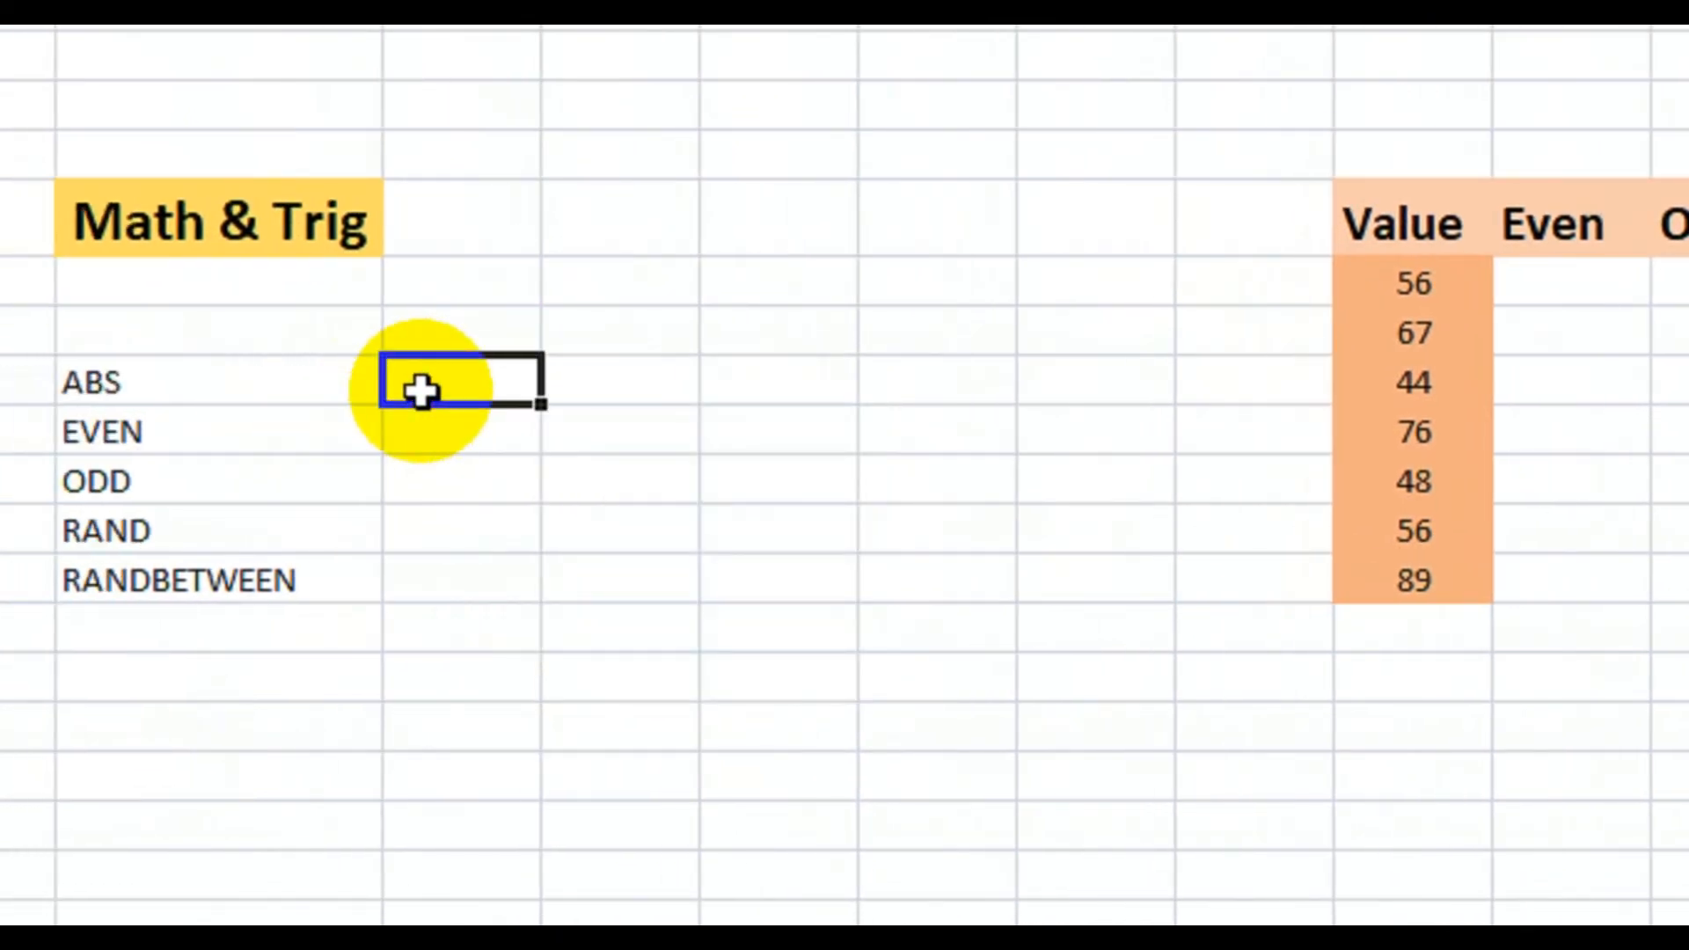
pyautogui.click(450, 443)
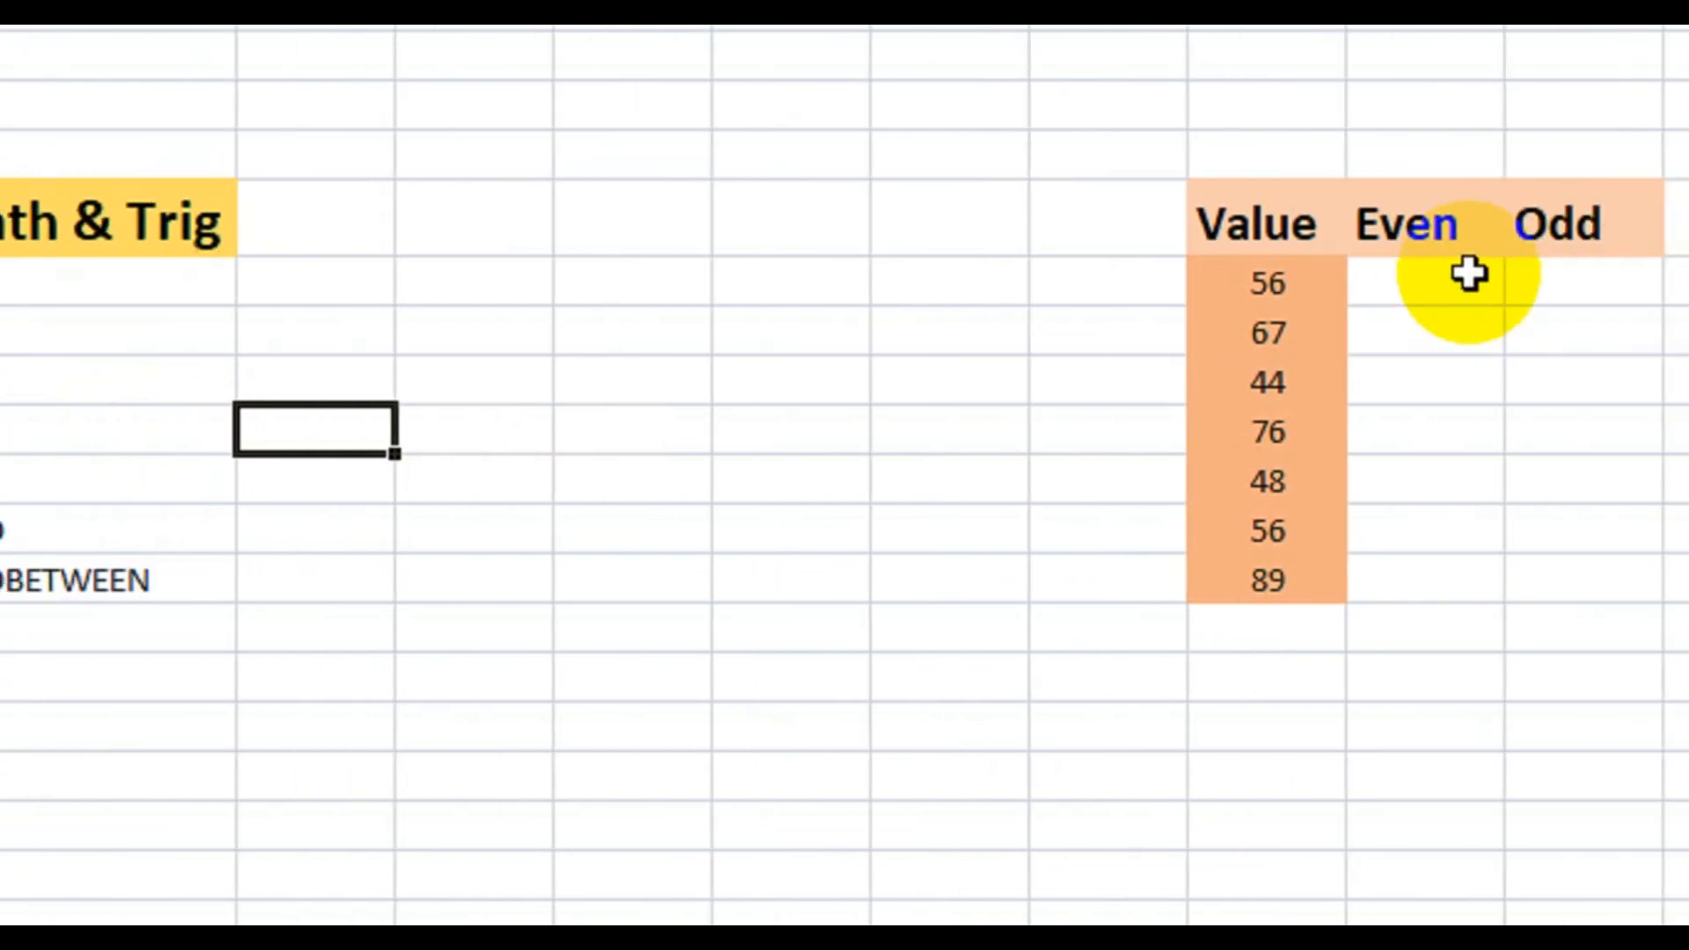
# Step: Insert the EVEN function in M6 with L6 as its number, and fill it down the Even column to M12
pyautogui.click(1313, 278)
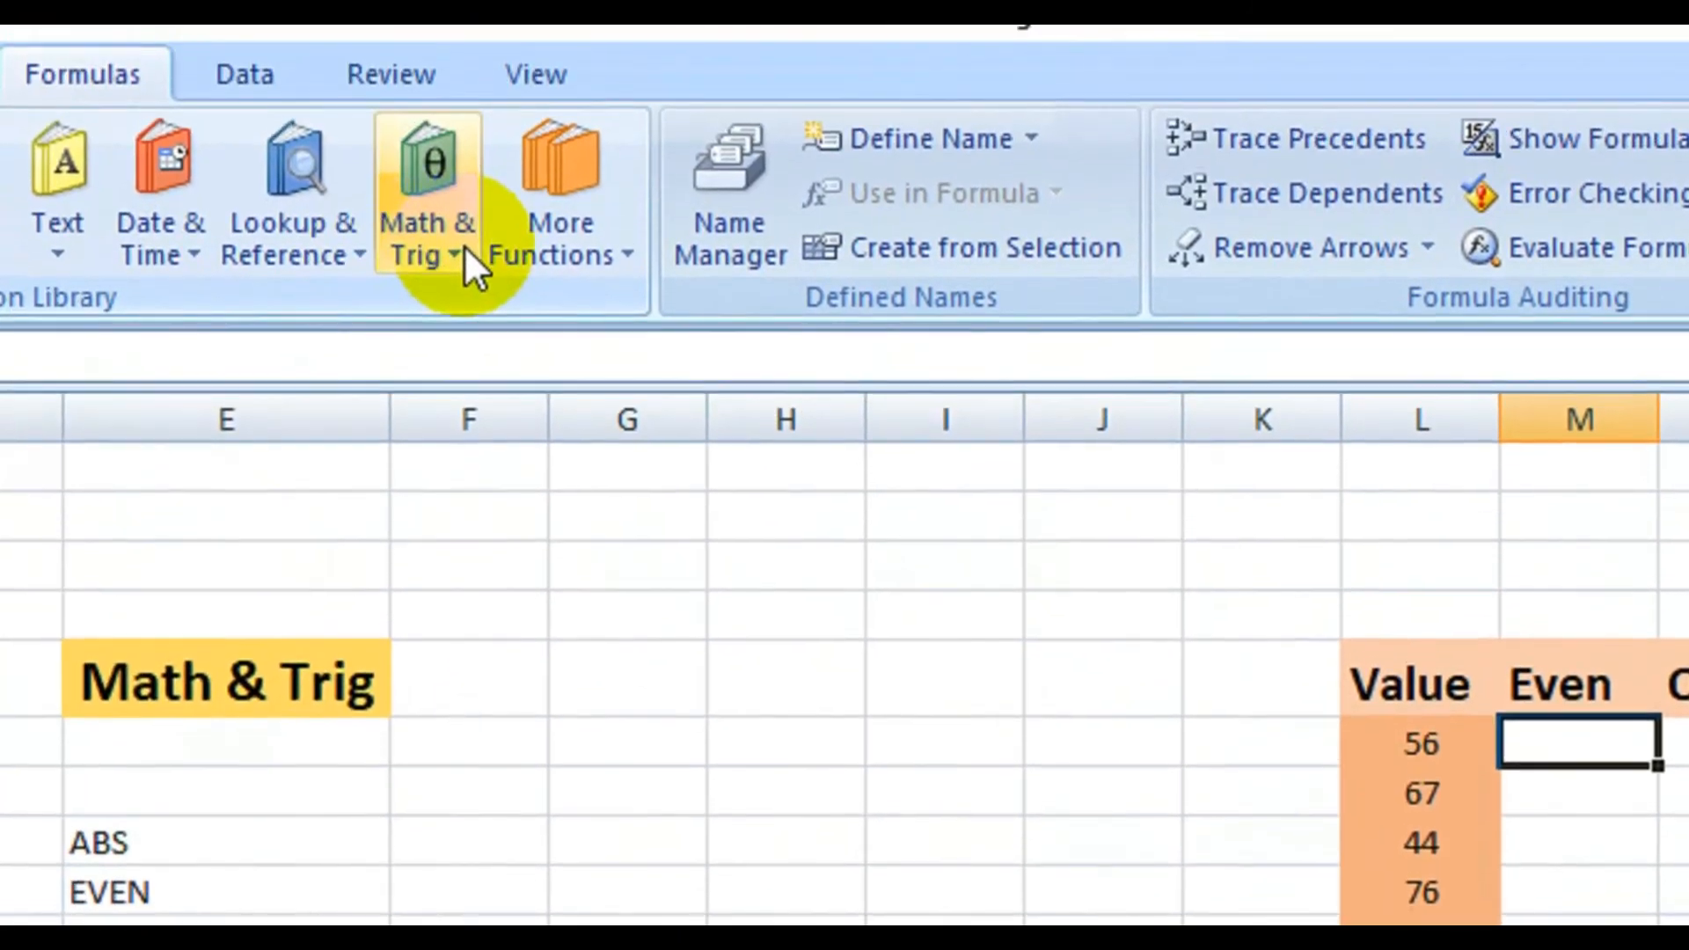
pyautogui.click(343, 144)
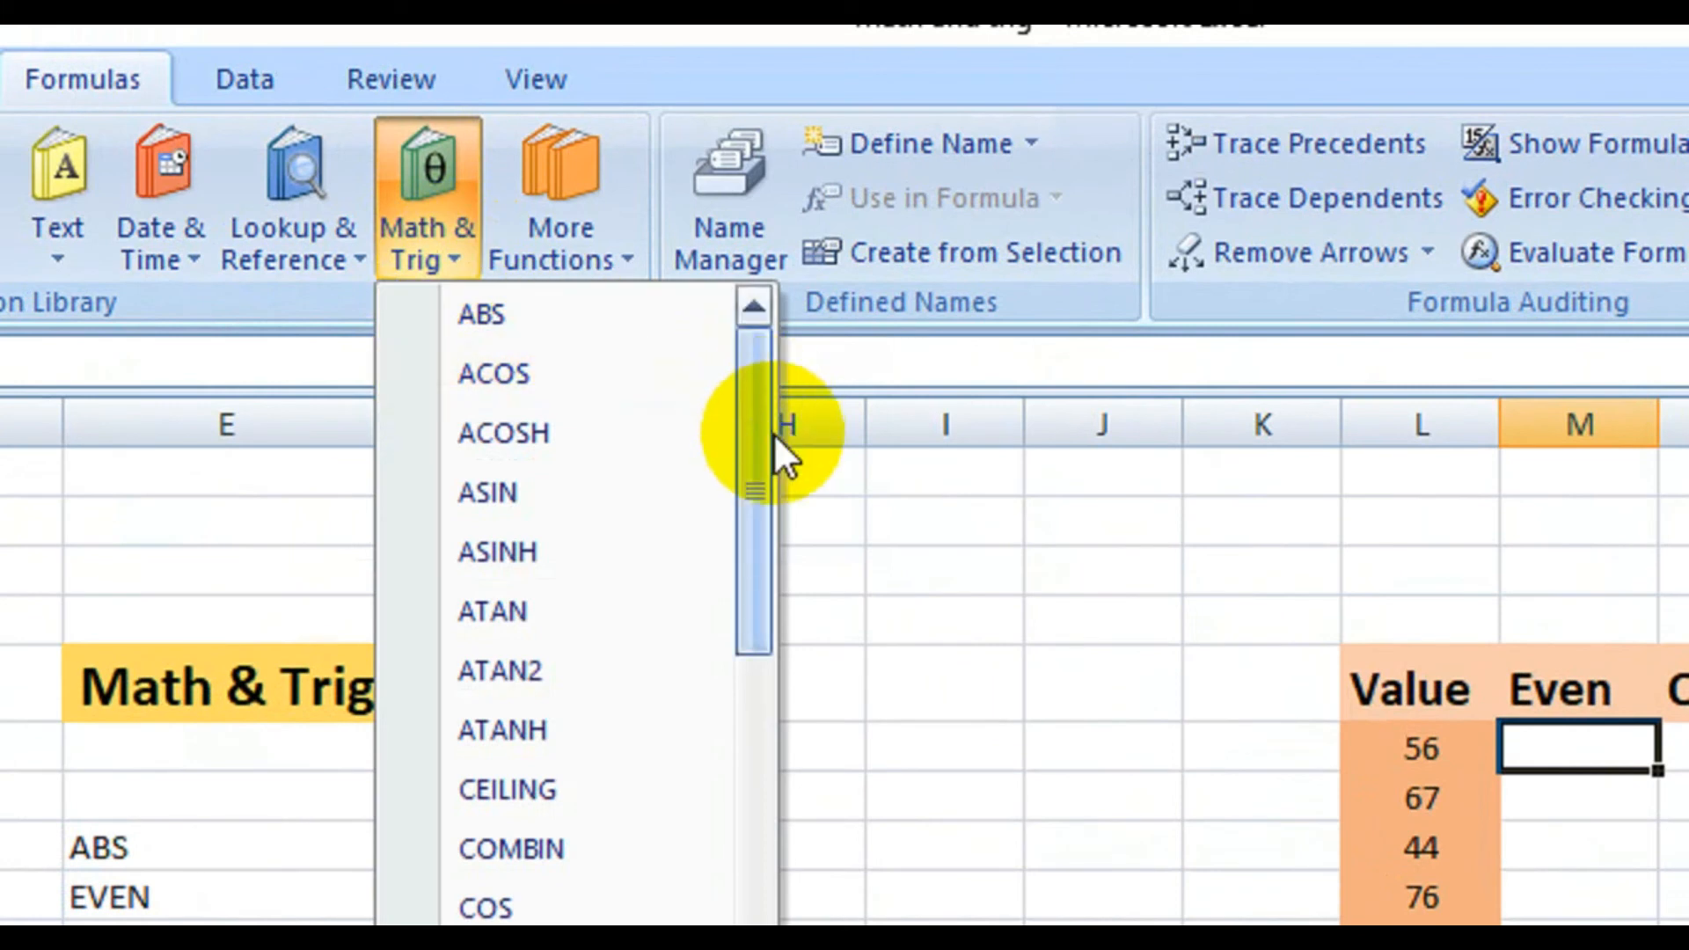
pyautogui.moveTo(756, 446); pyautogui.dragTo(753, 522)
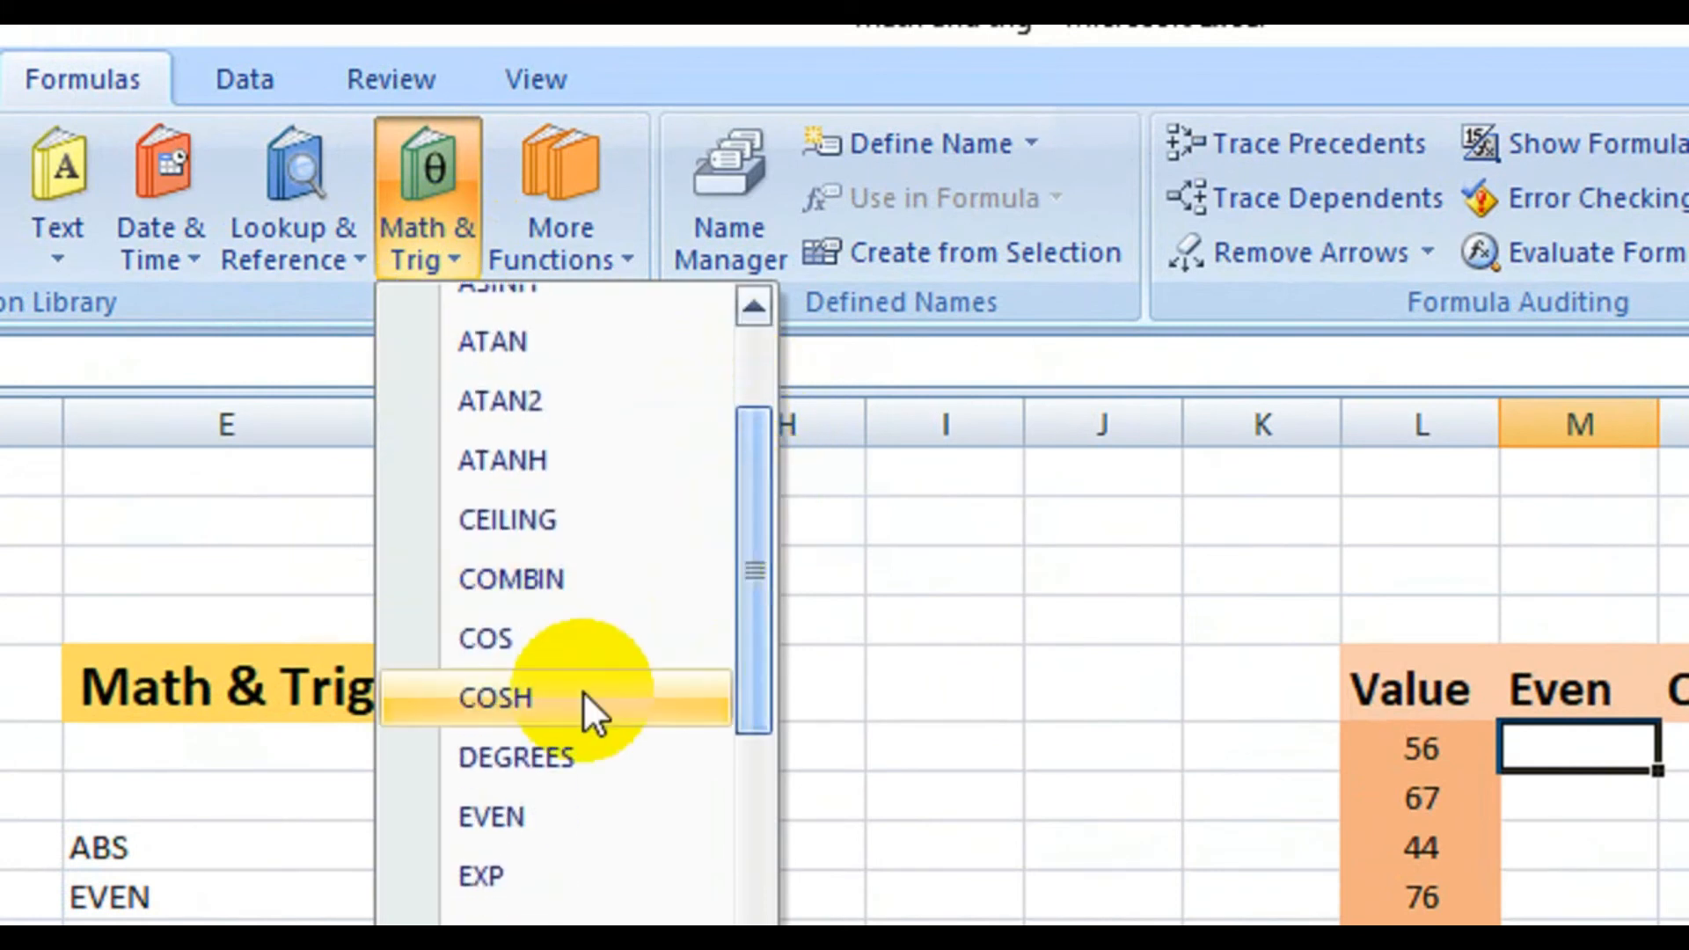
pyautogui.click(538, 752)
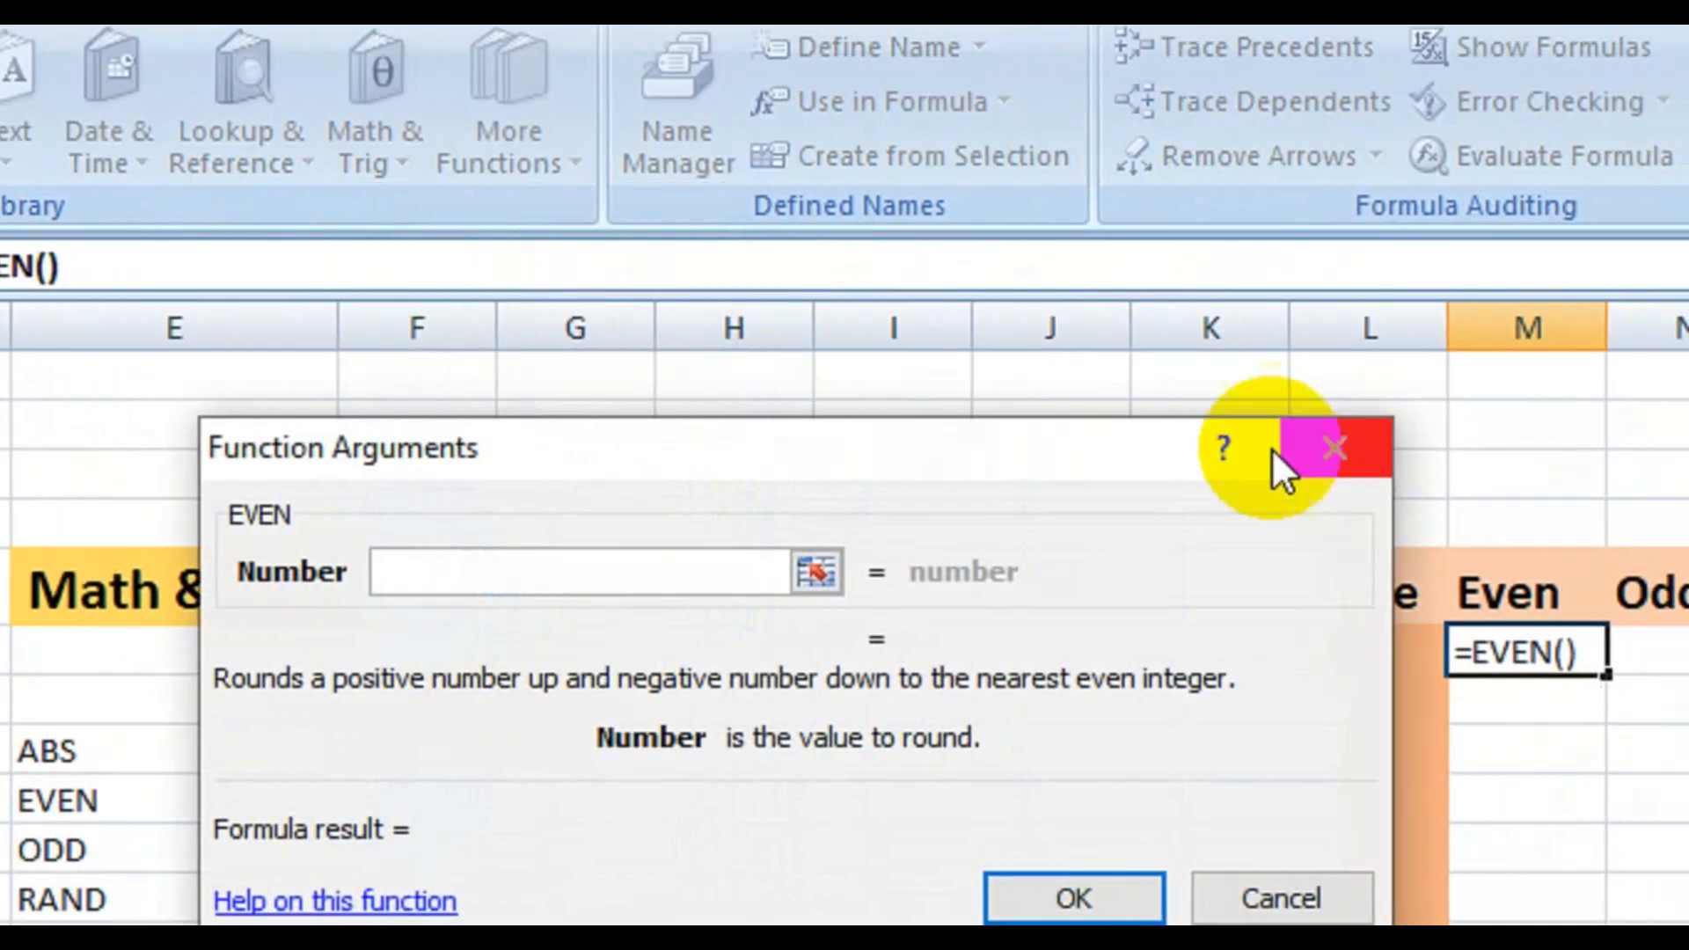
pyautogui.moveTo(915, 461); pyautogui.dragTo(904, 864)
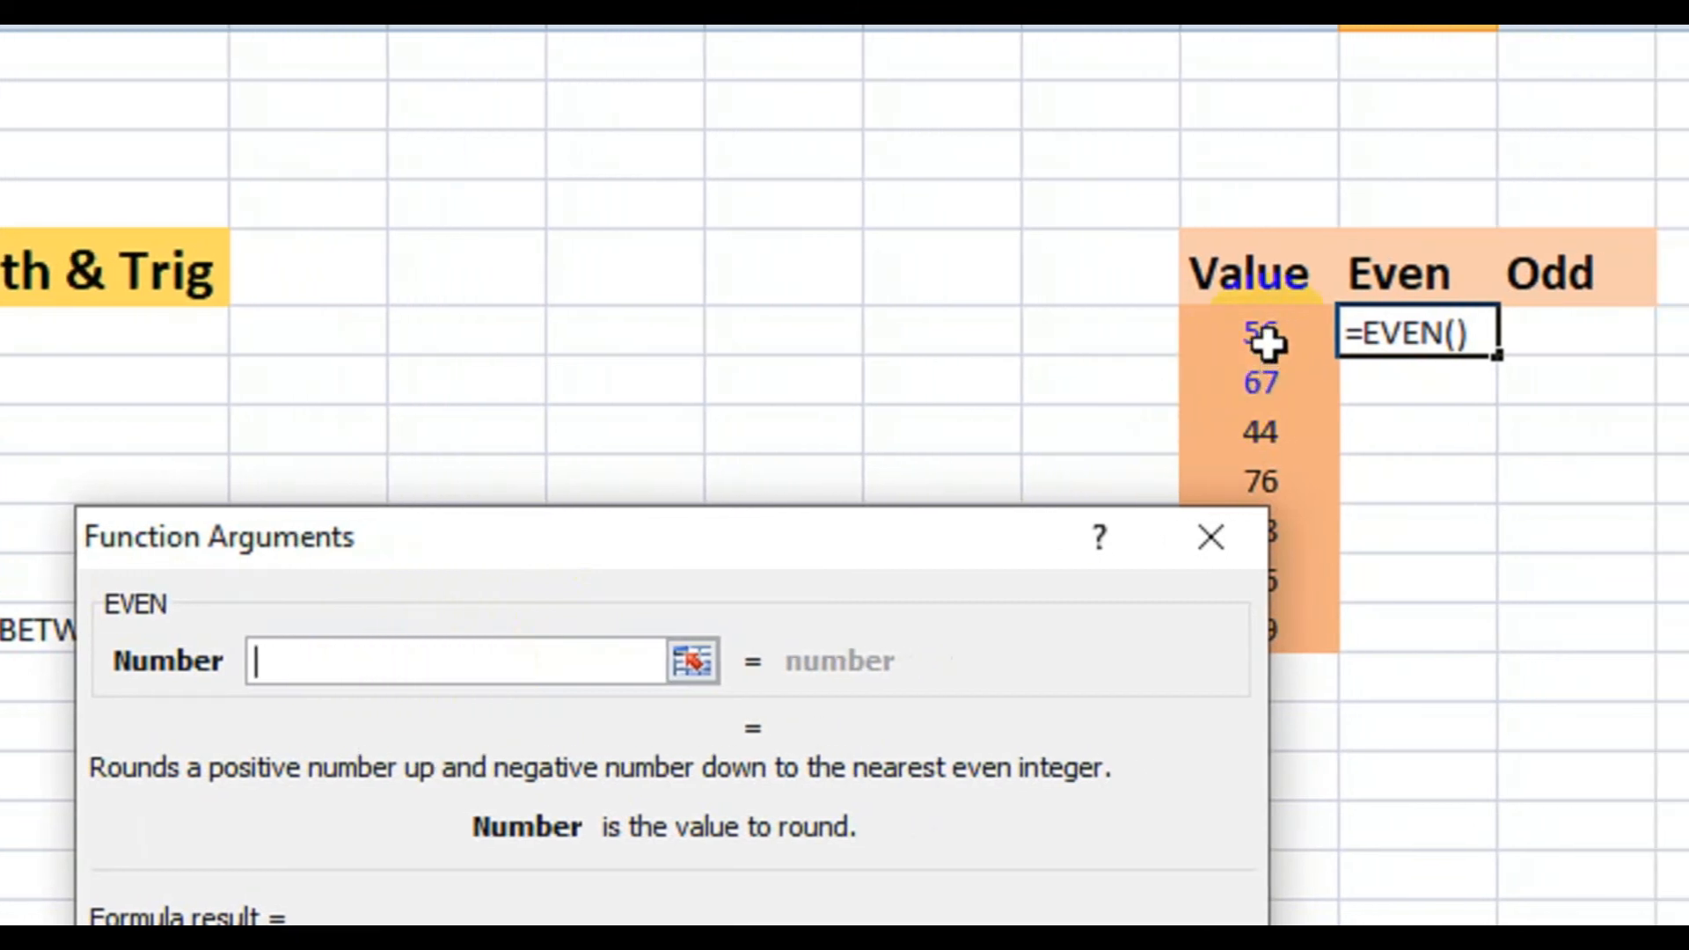
pyautogui.click(1266, 343)
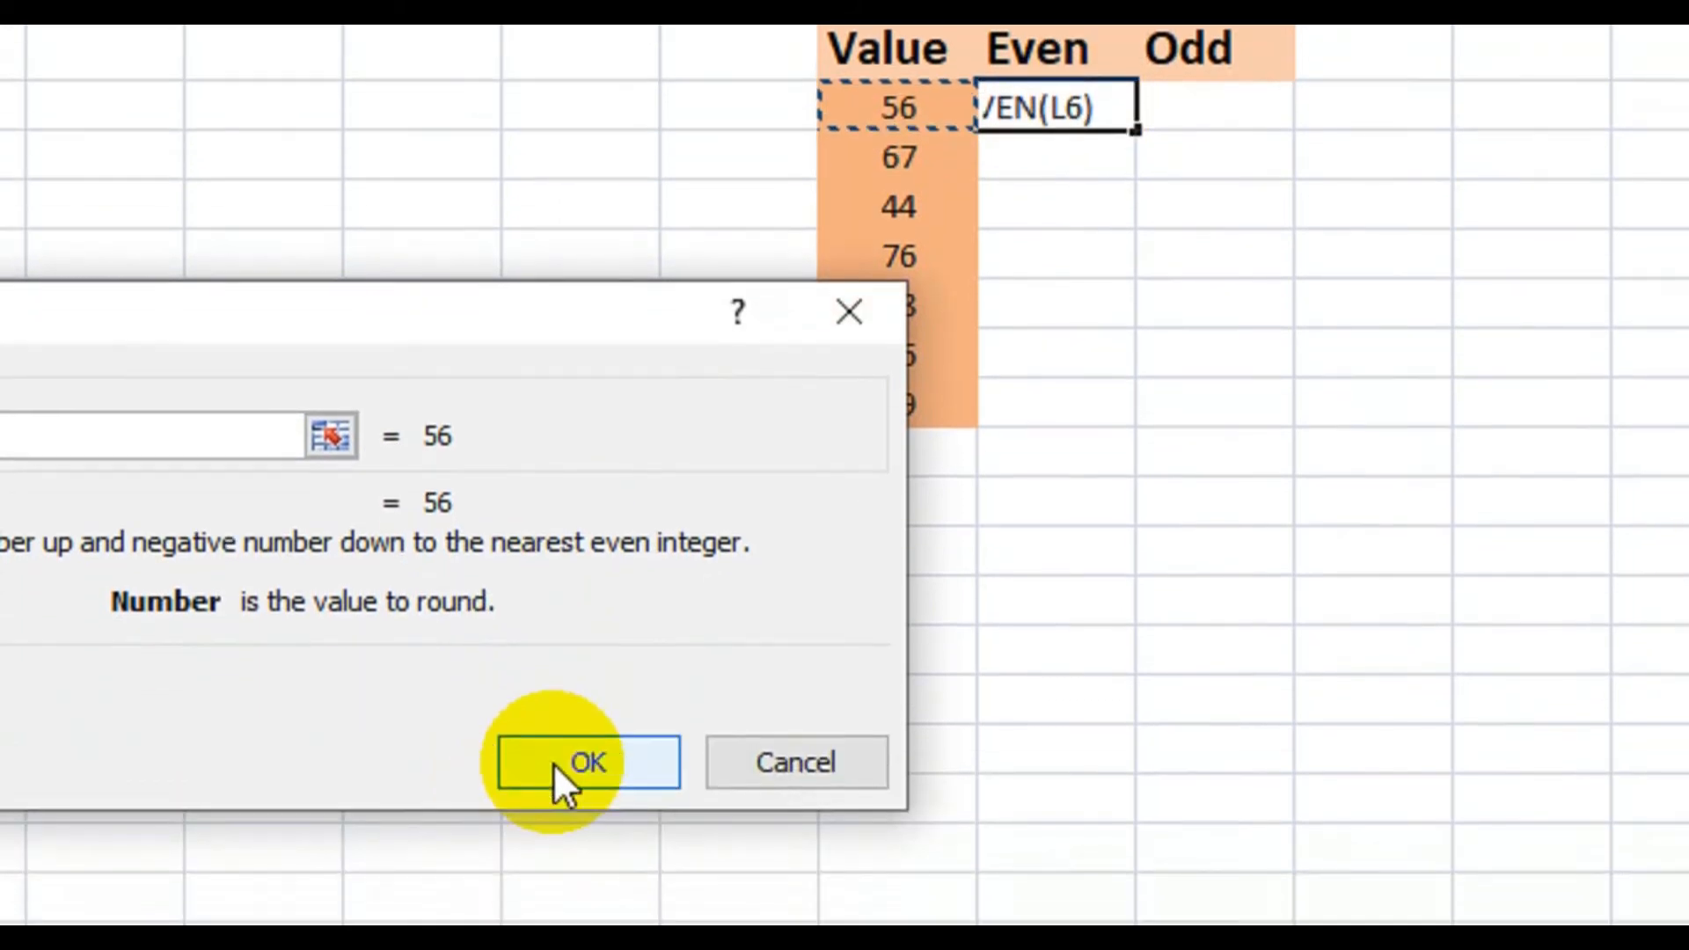
pyautogui.click(554, 713)
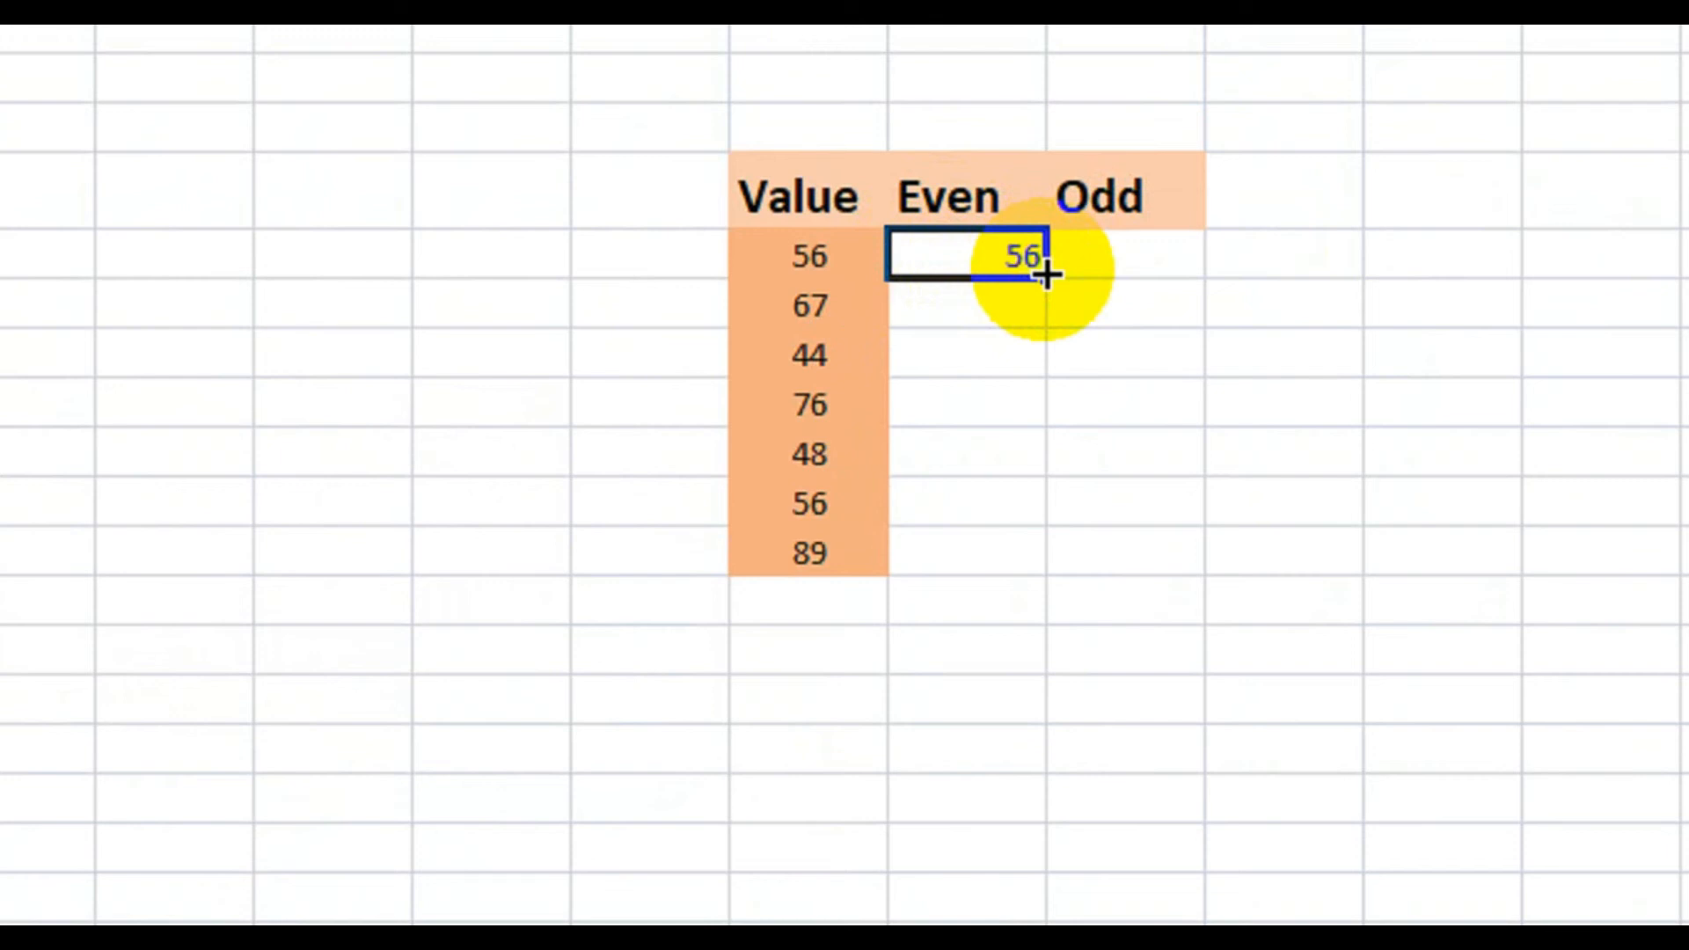
pyautogui.moveTo(1045, 274); pyautogui.dragTo(1038, 562)
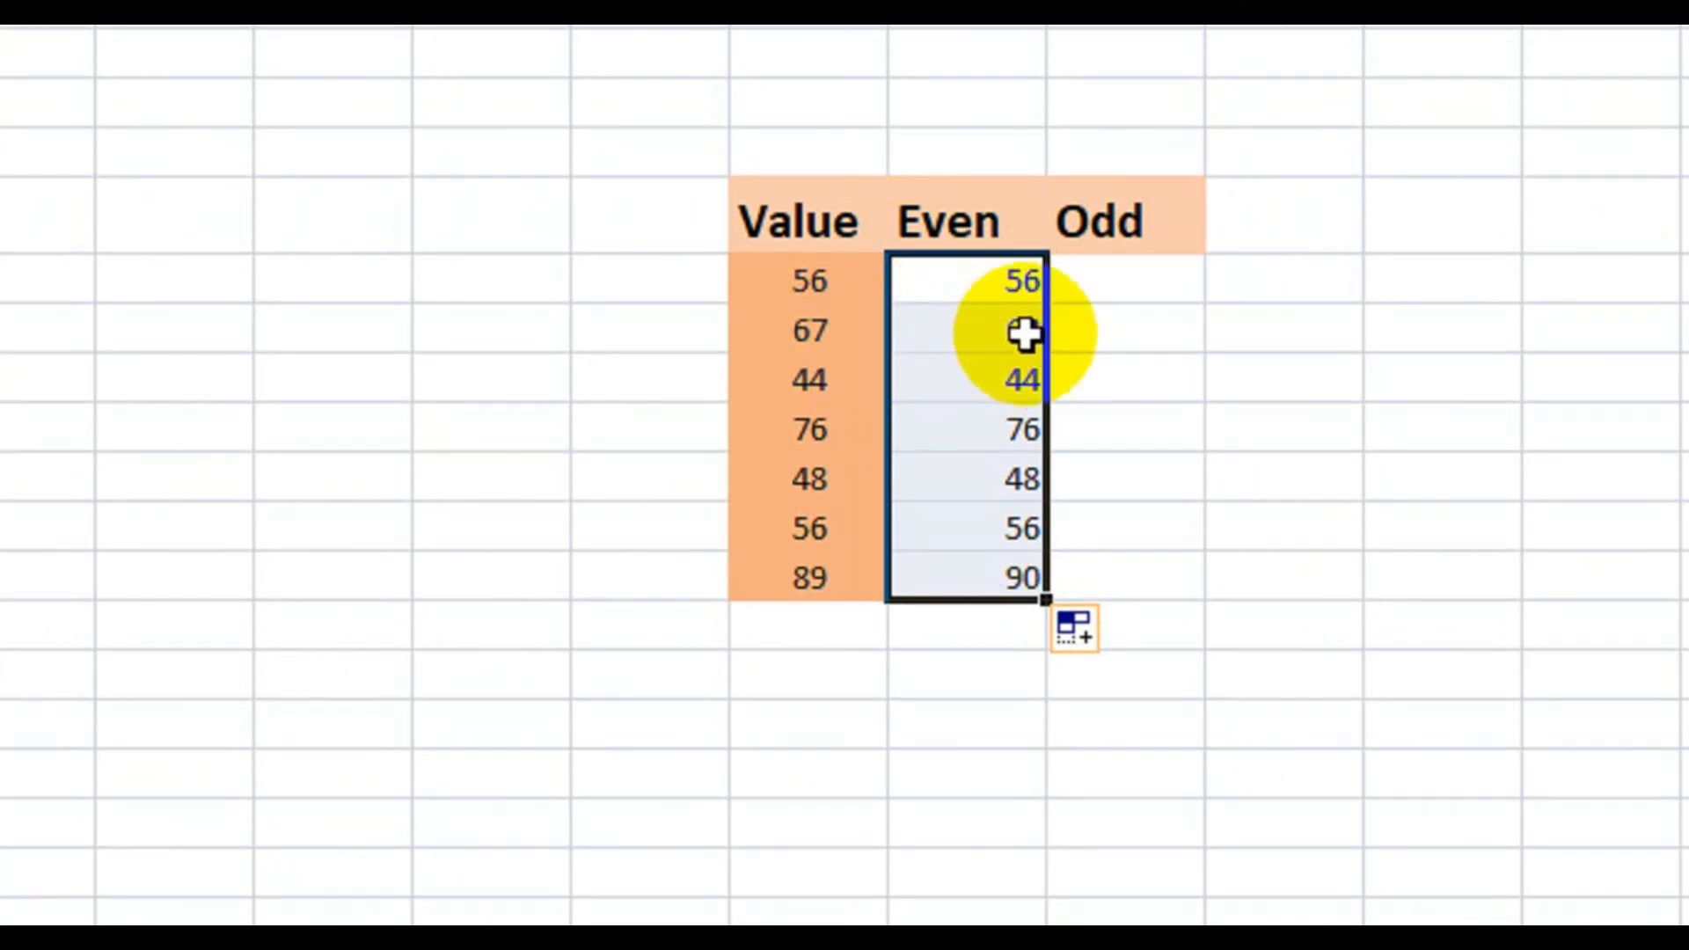
# Step: Enter the formula =ODD(L6) in N6 and fill it down the Odd column to N12
pyautogui.click(1106, 281)
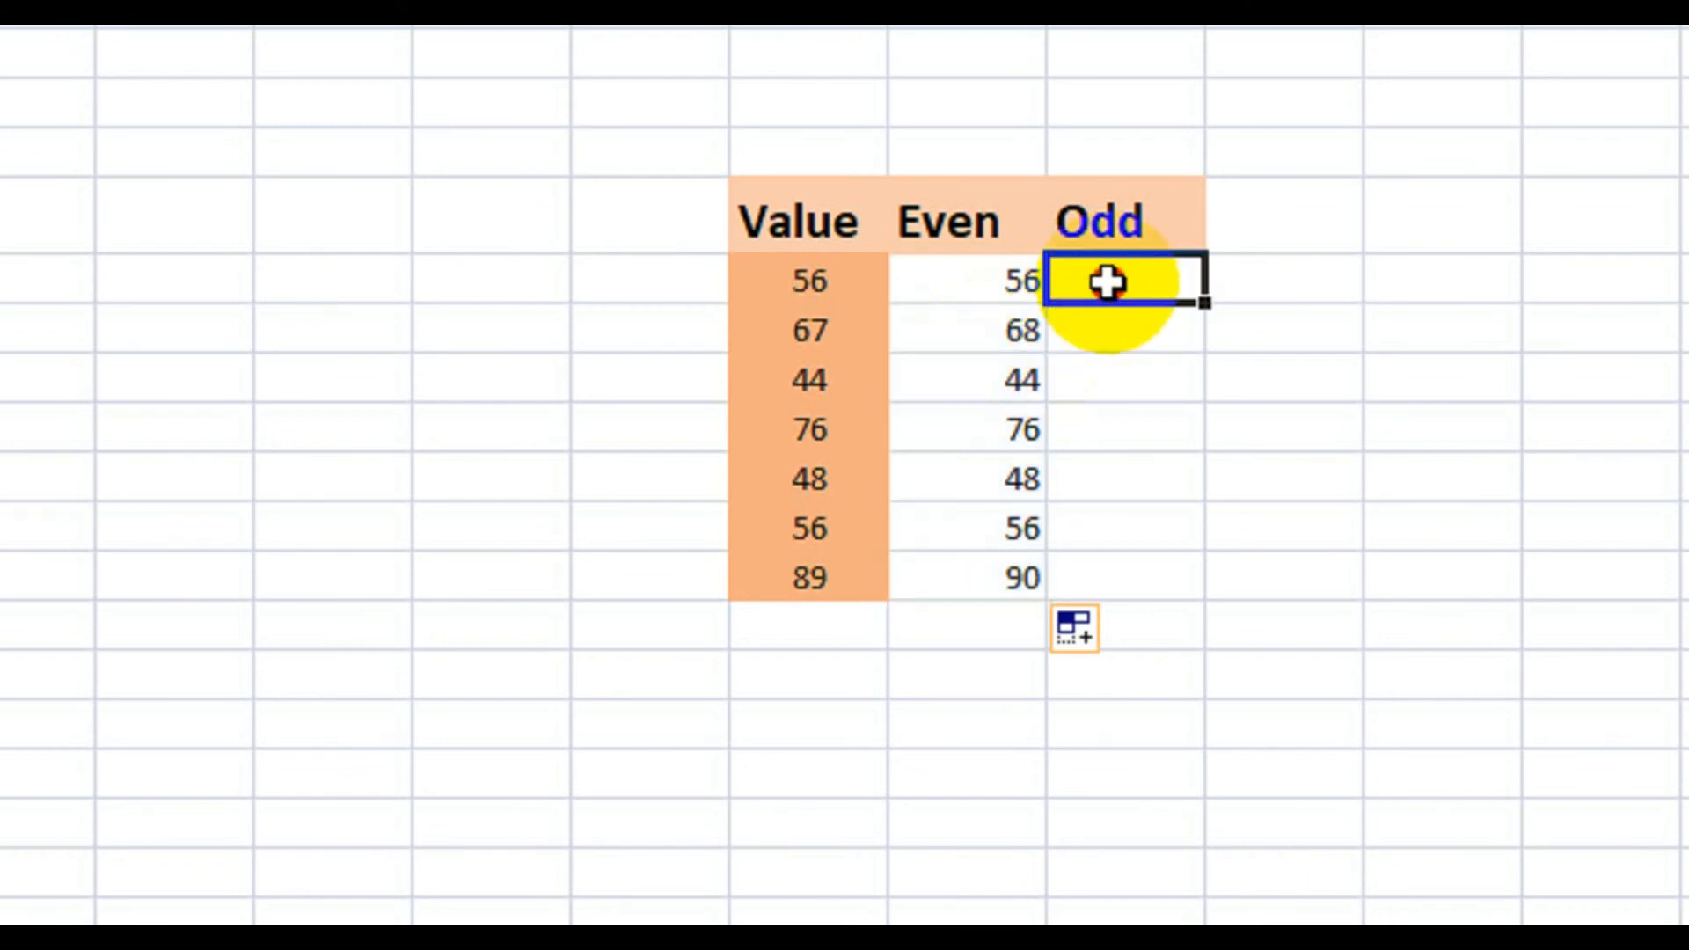
pyautogui.doubleClick(1106, 282)
pyautogui.write('=')
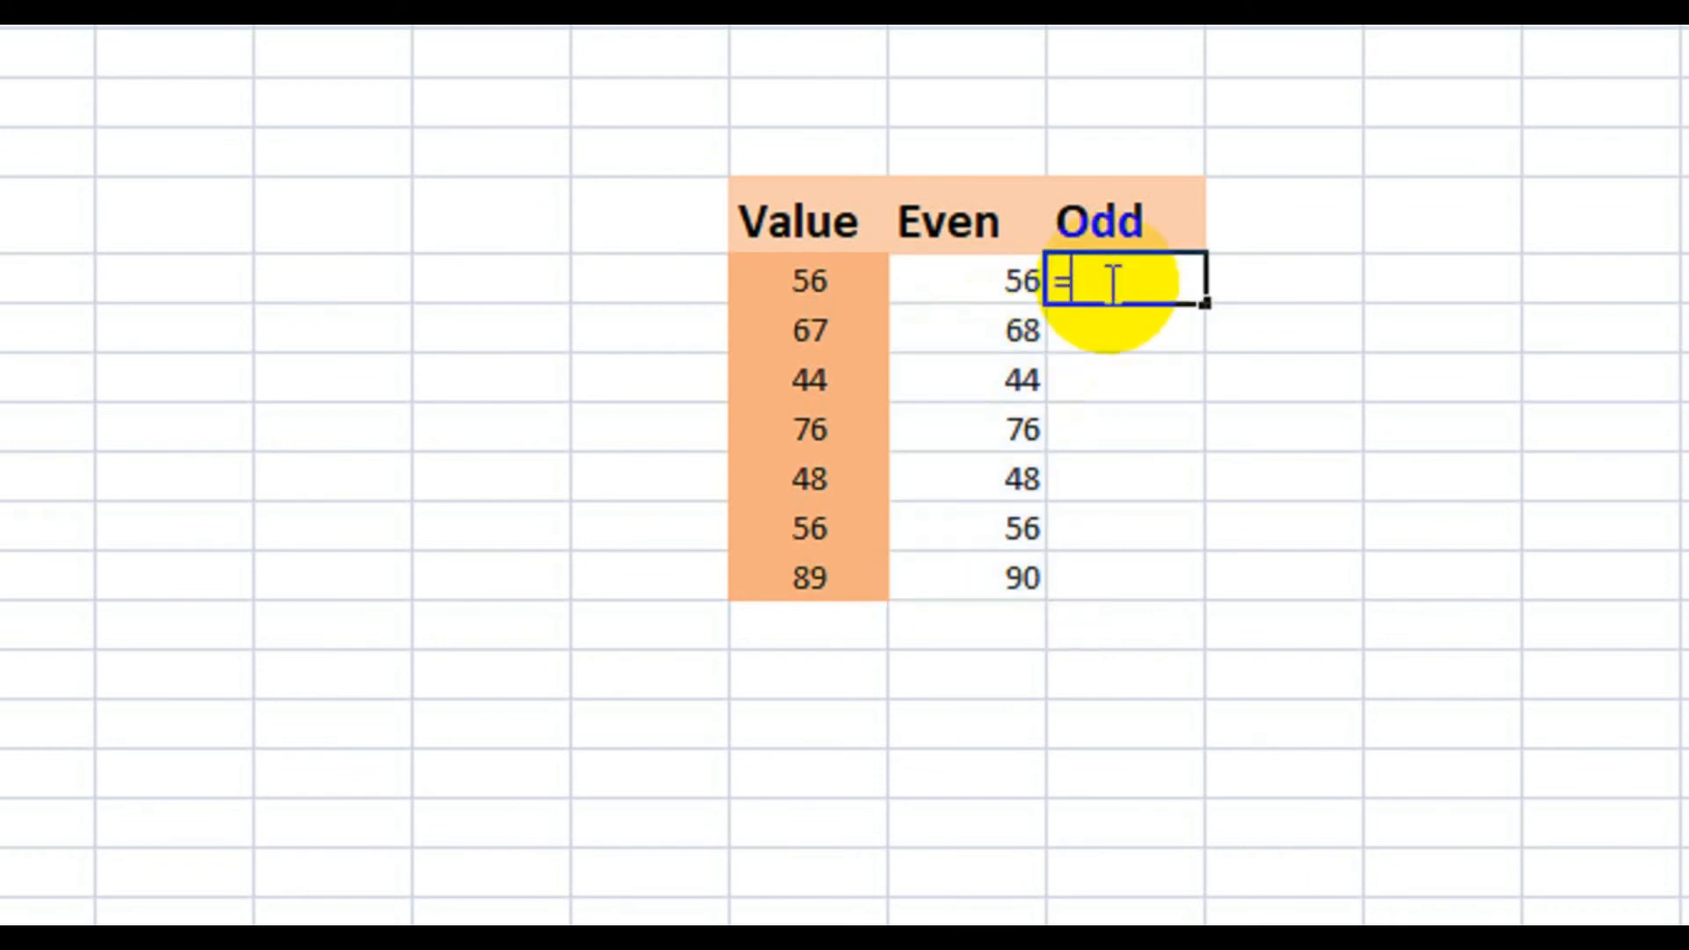
pyautogui.write('odd')
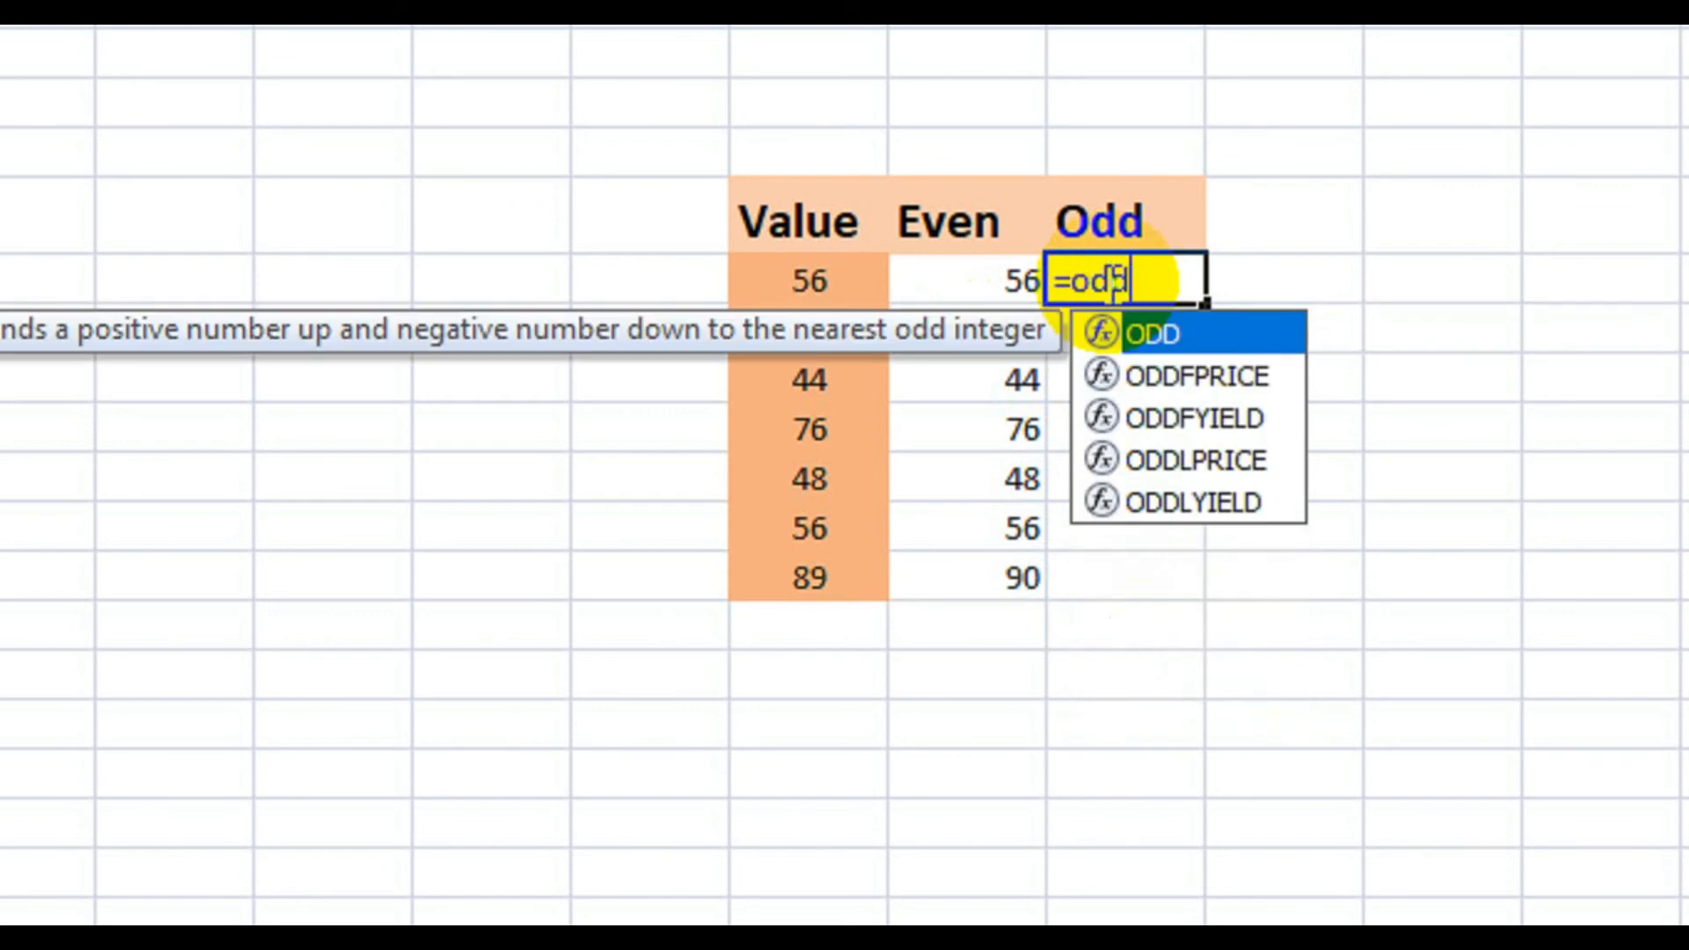
pyautogui.doubleClick(1144, 331)
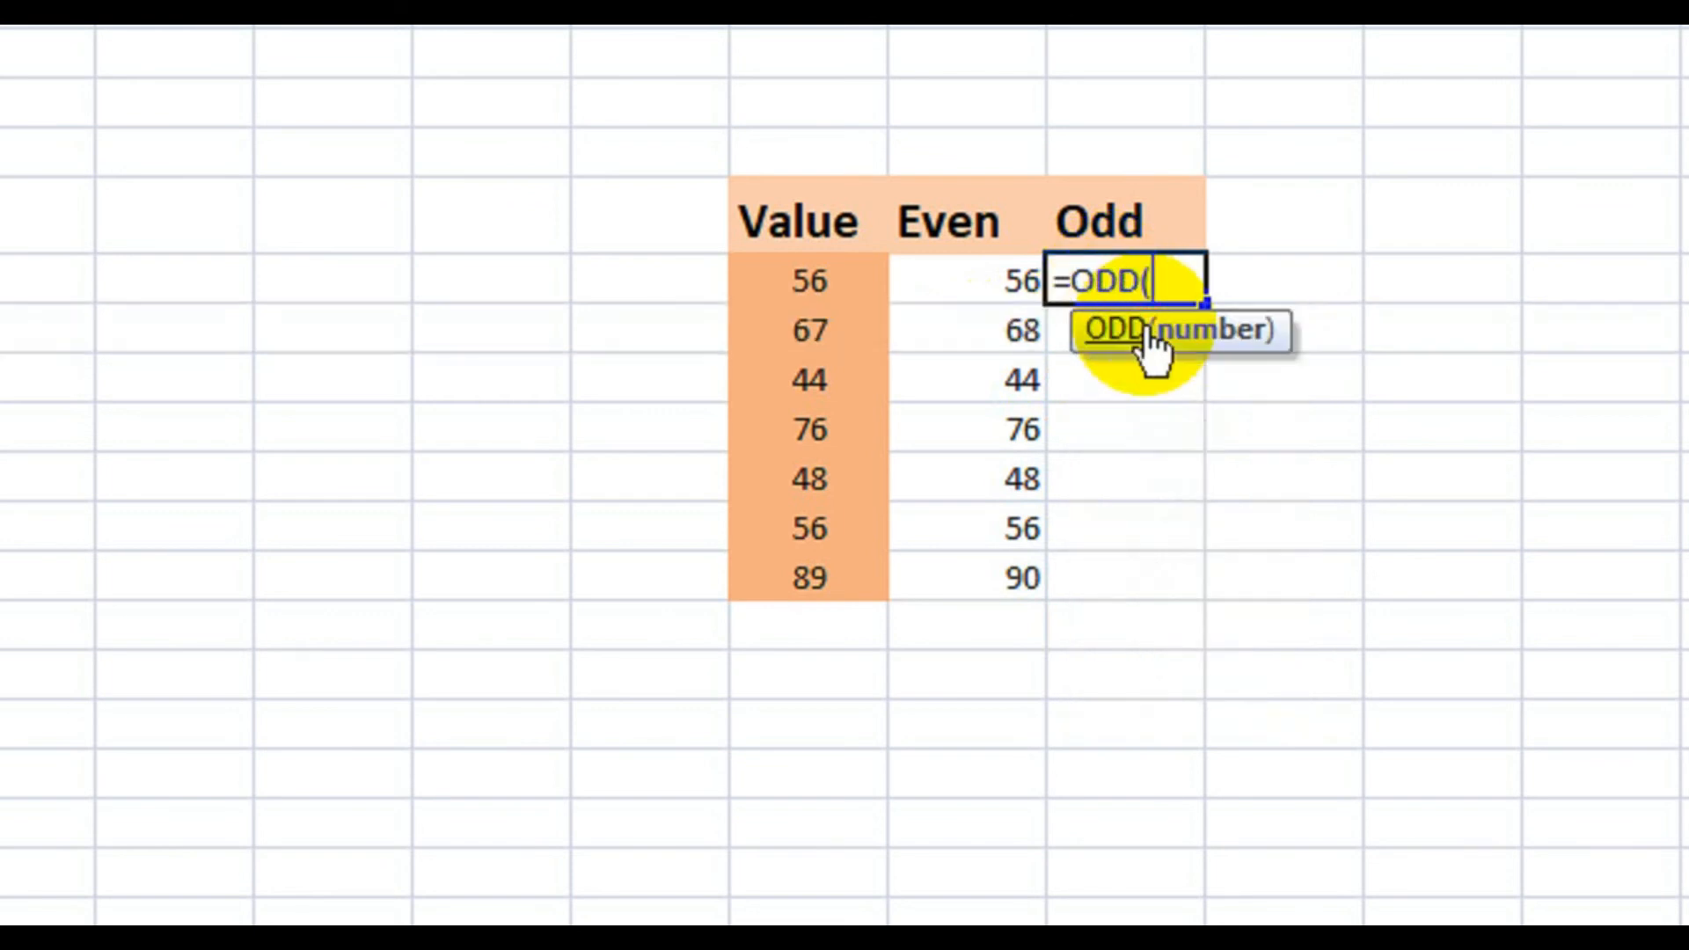
pyautogui.click(829, 284)
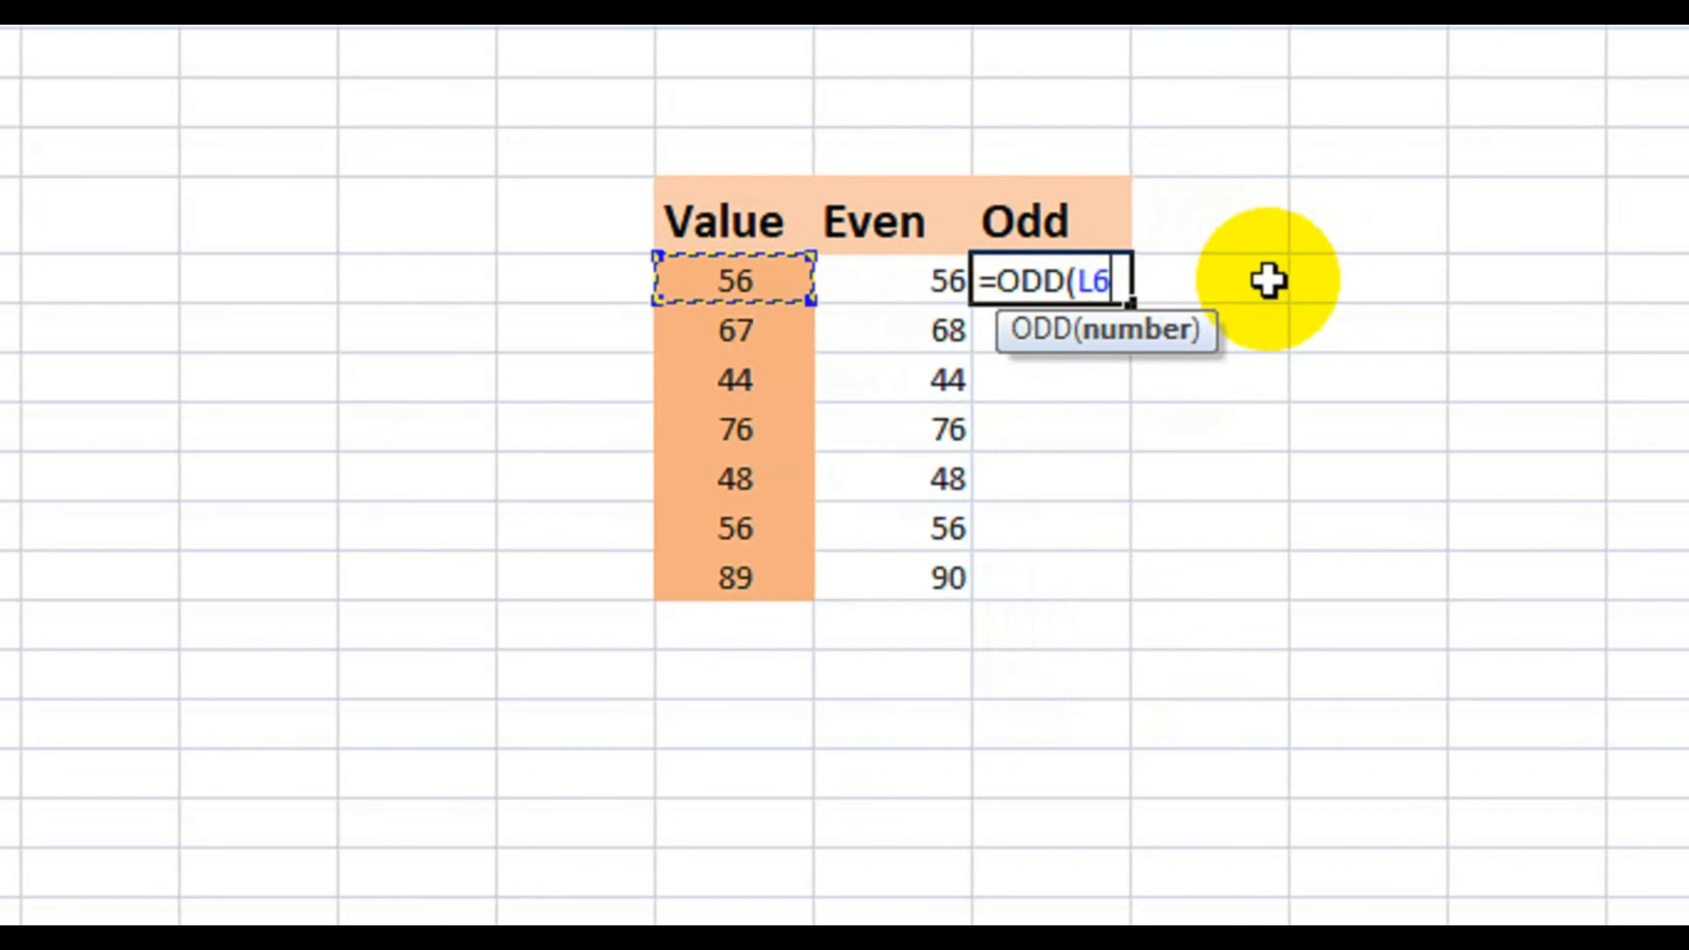
pyautogui.write(')')
pyautogui.press('Return')
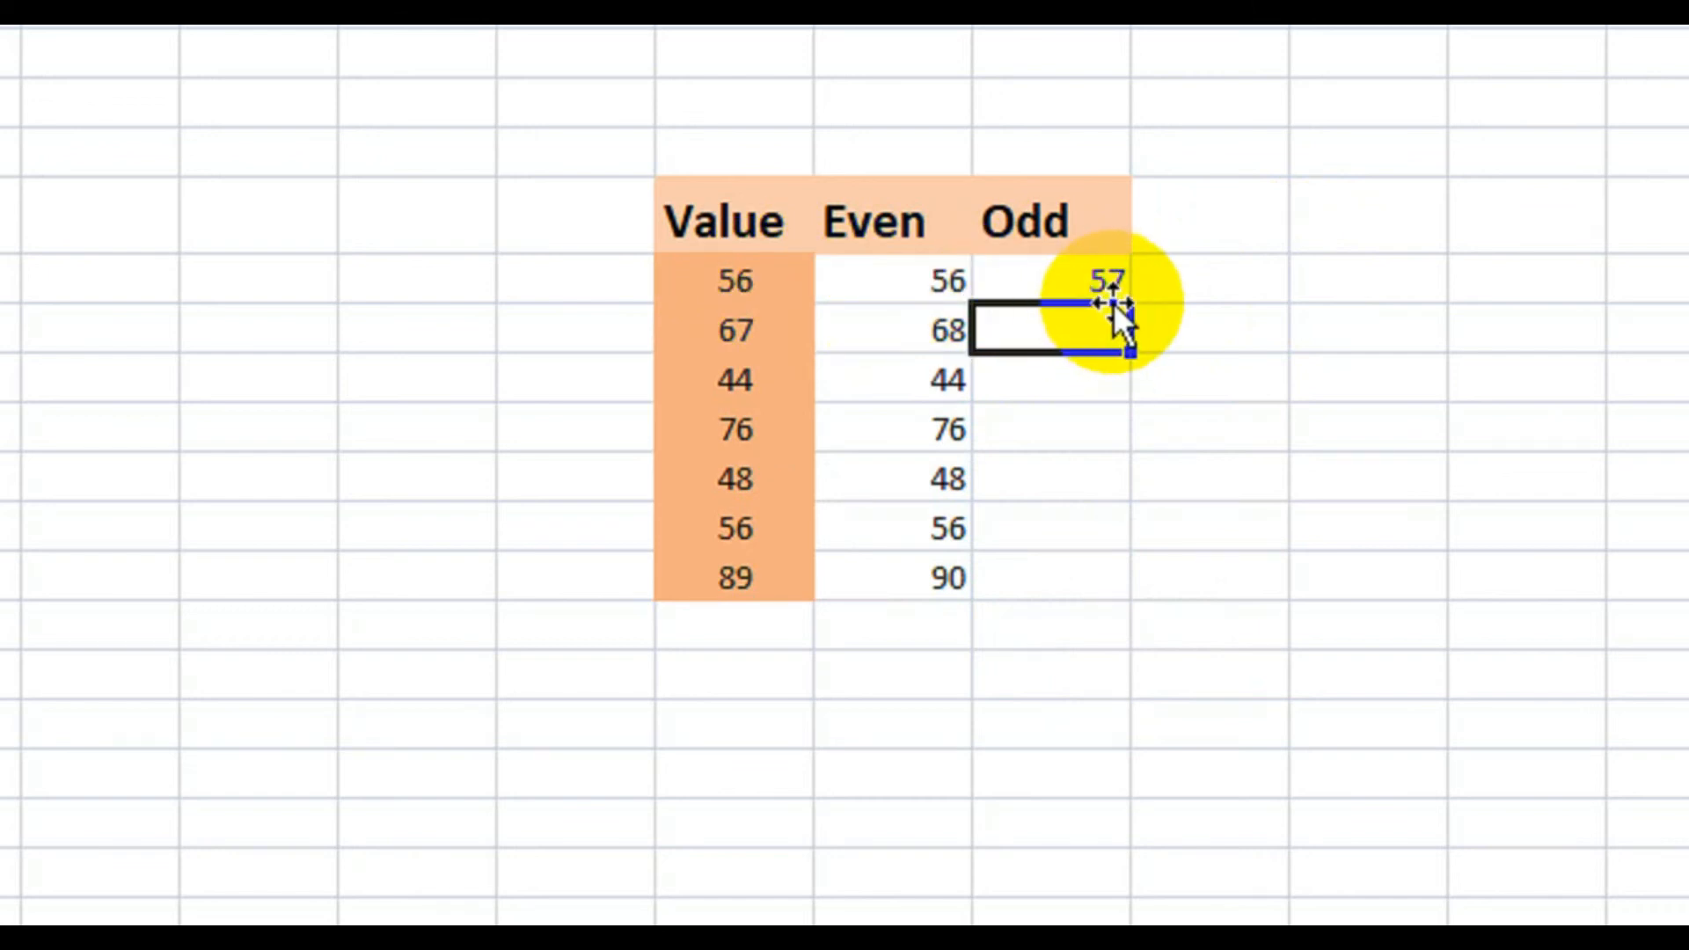
pyautogui.click(1096, 279)
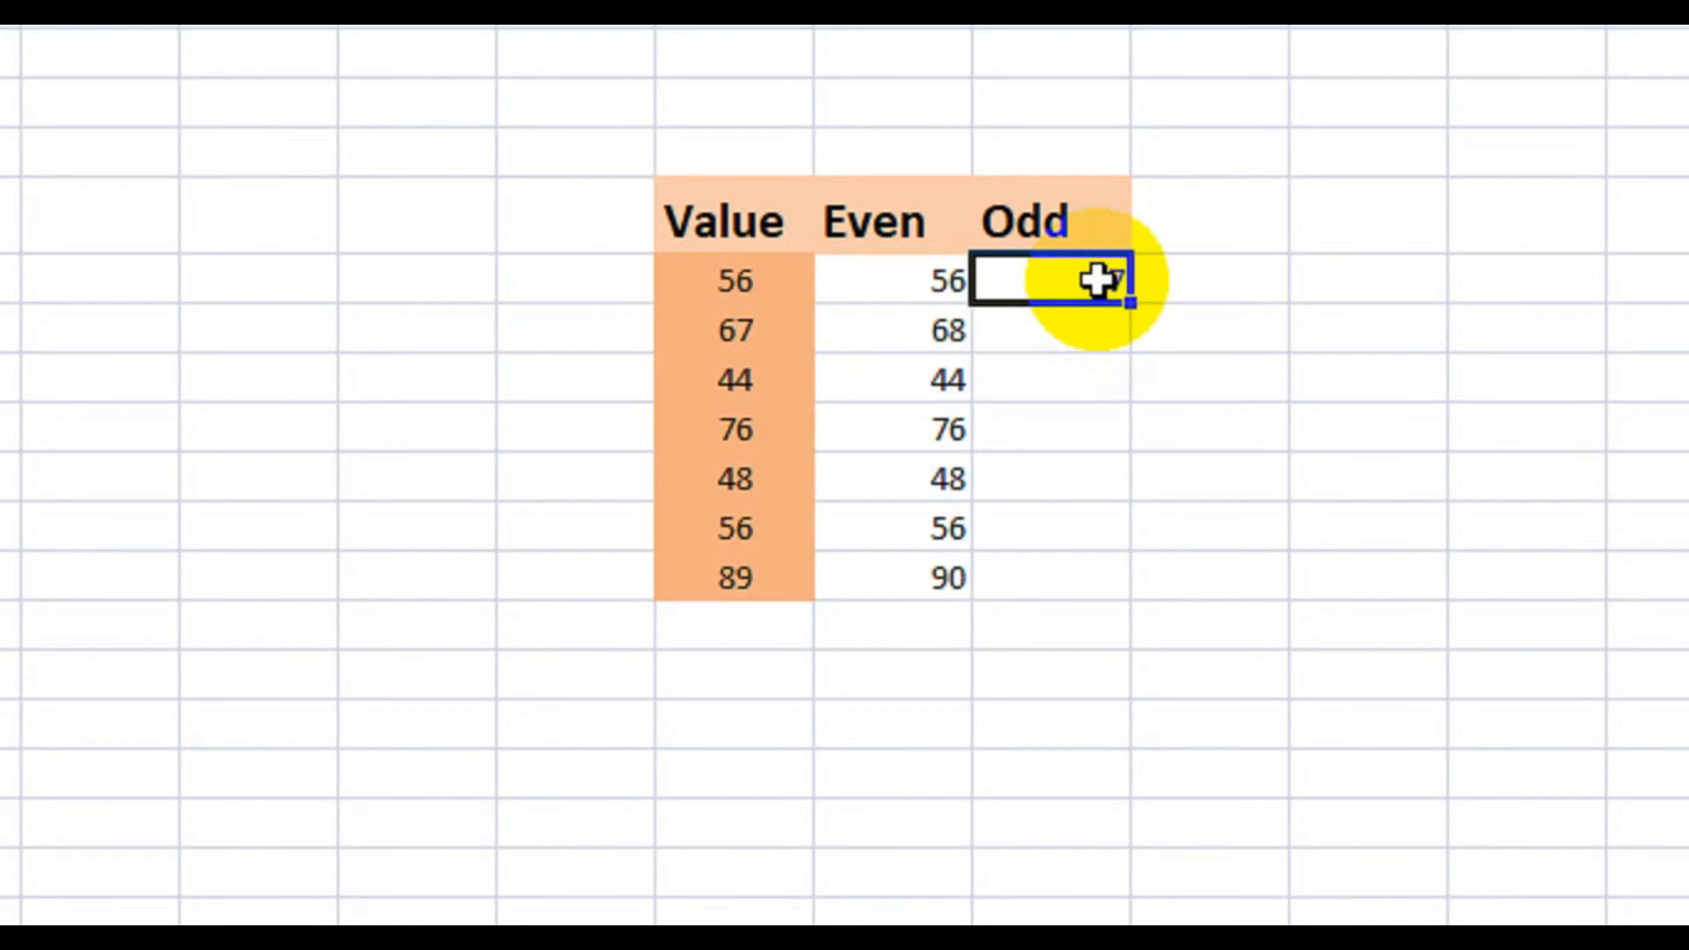
pyautogui.moveTo(1137, 306); pyautogui.dragTo(1132, 604)
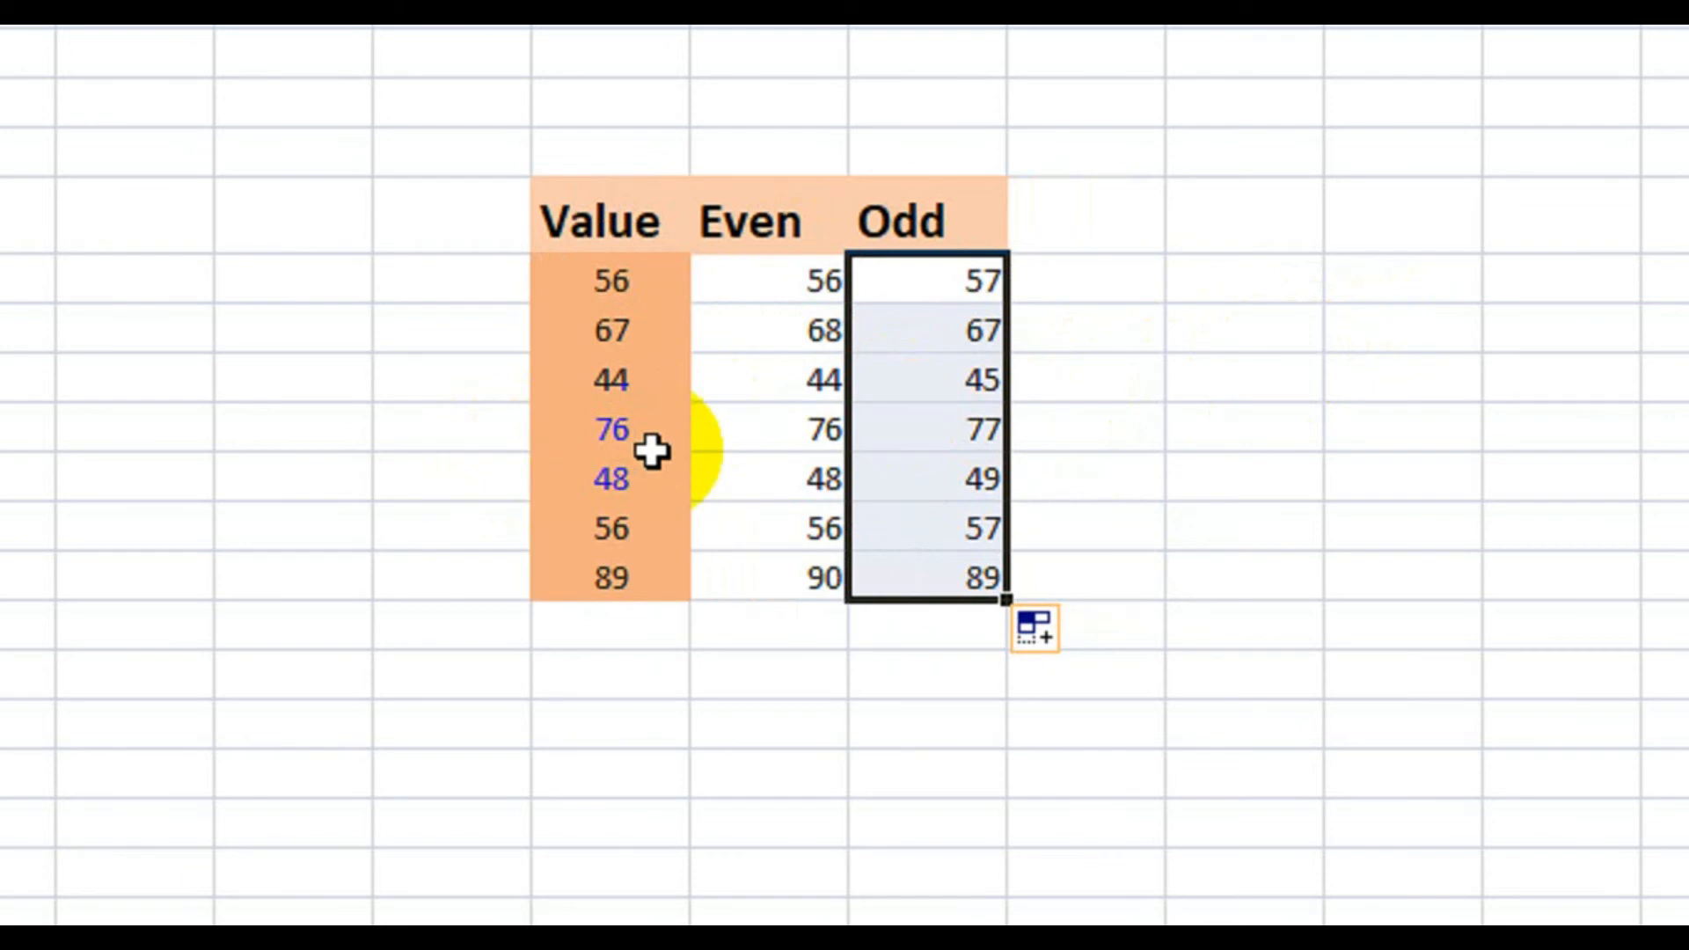
pyautogui.click(1240, 440)
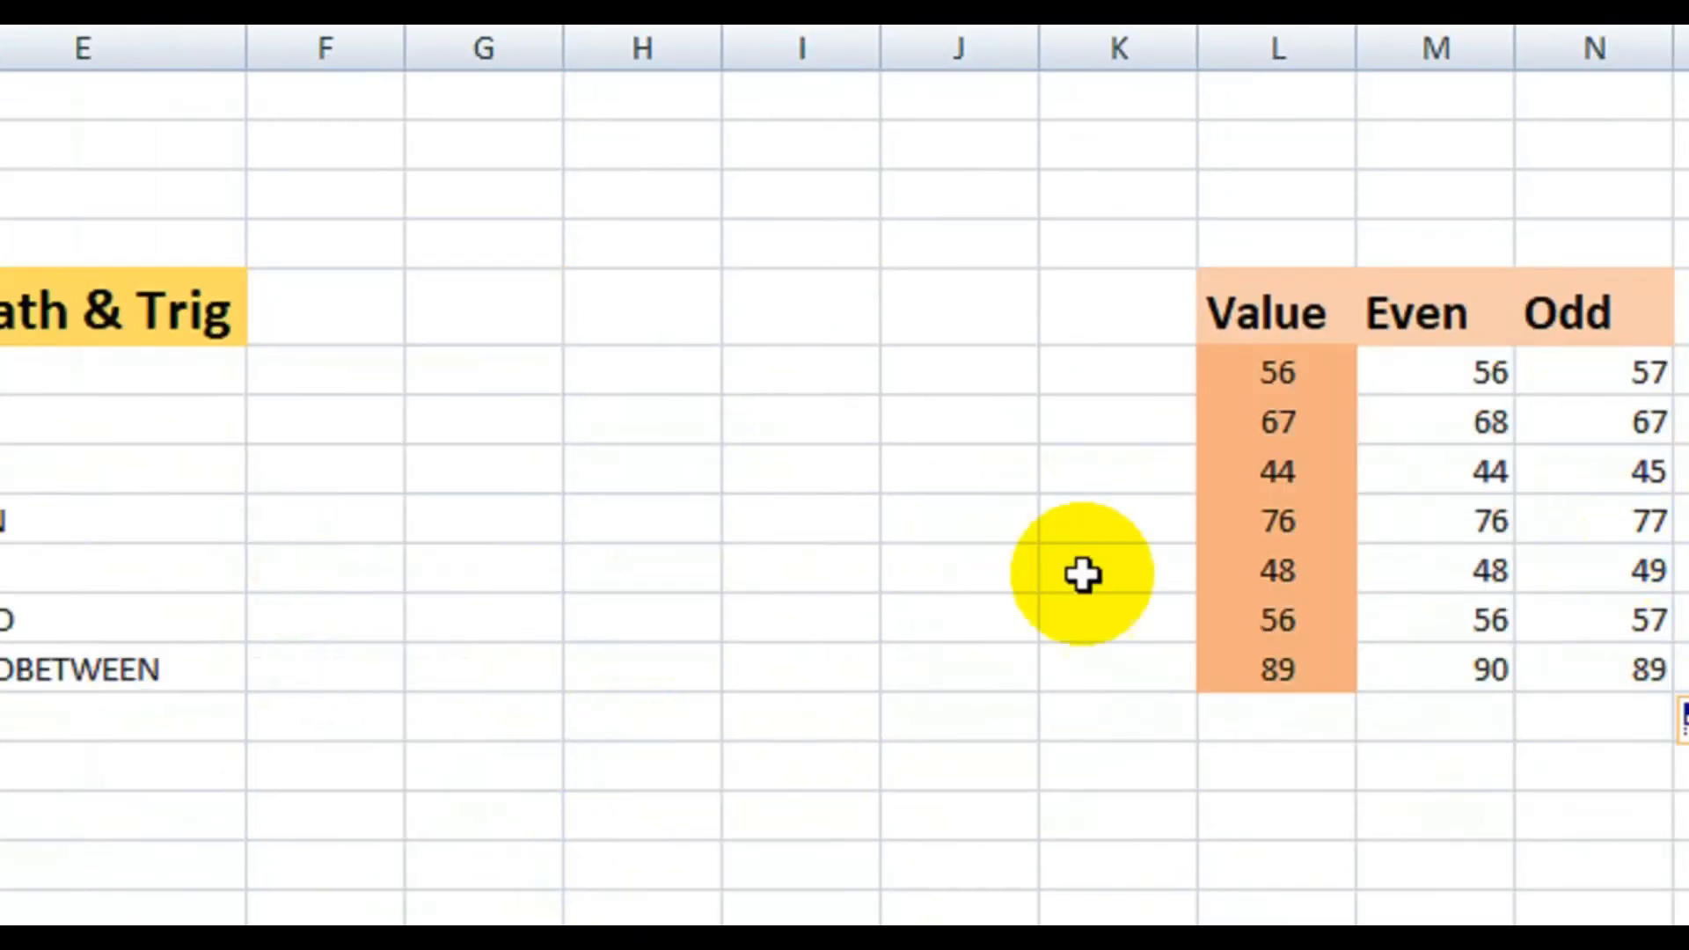
# Step: Enter the formula =RAND() in F15, three rows below the RANDBETWEEN label's row
pyautogui.click(443, 621)
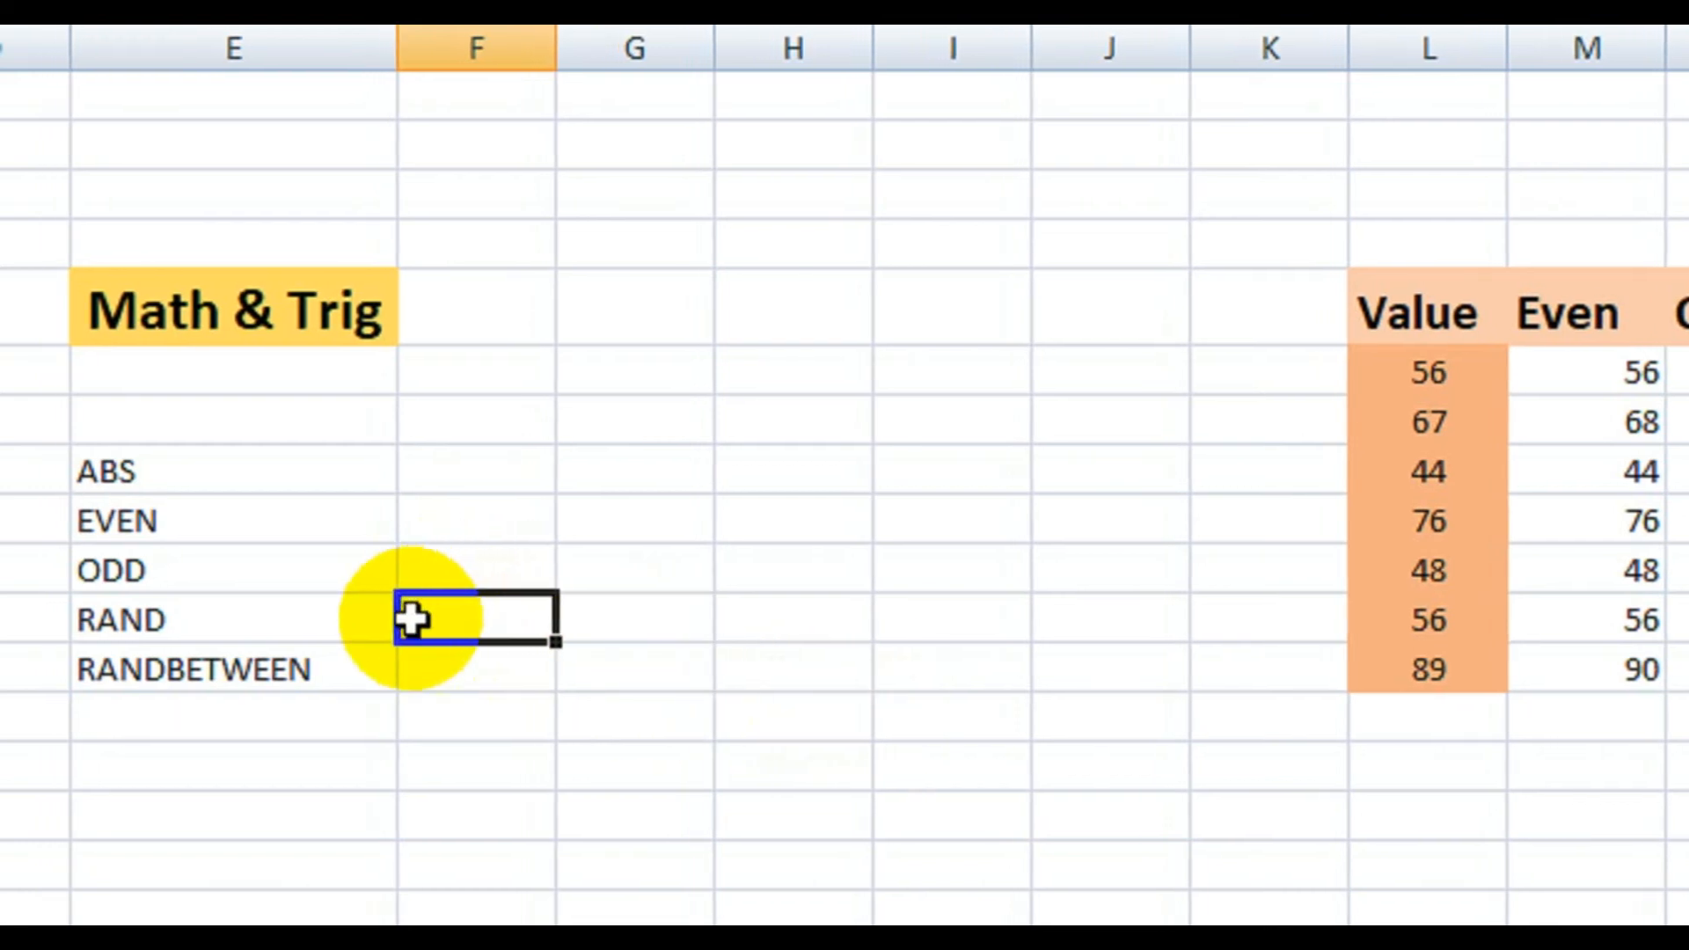
pyautogui.click(425, 750)
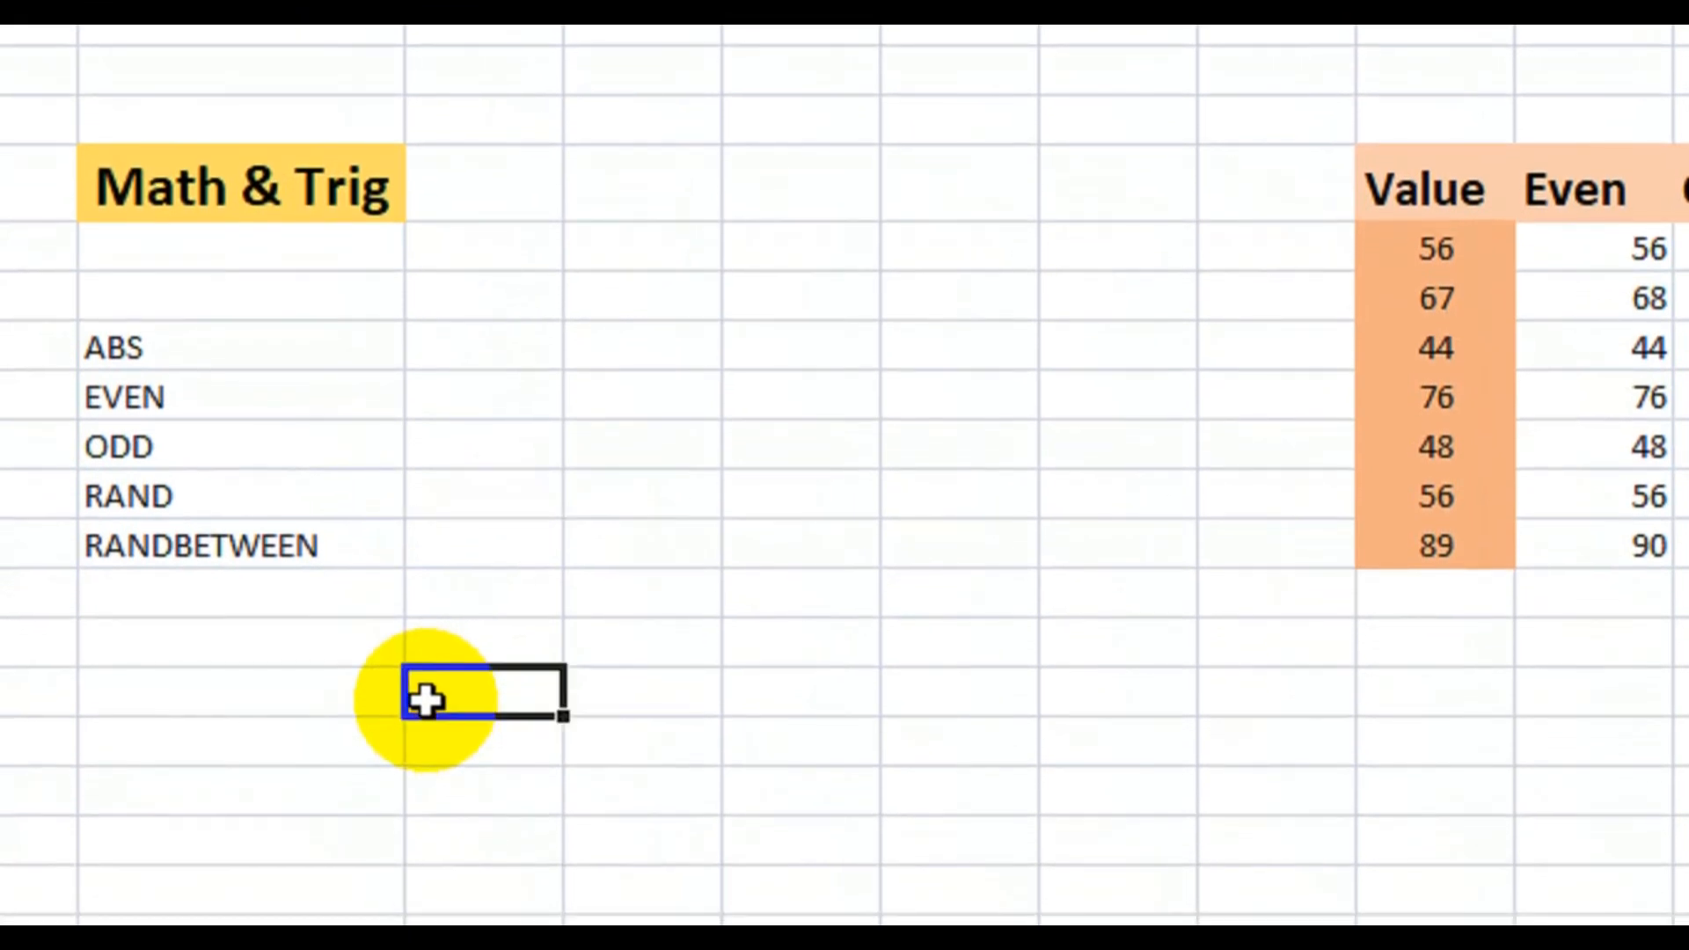
pyautogui.write('=r')
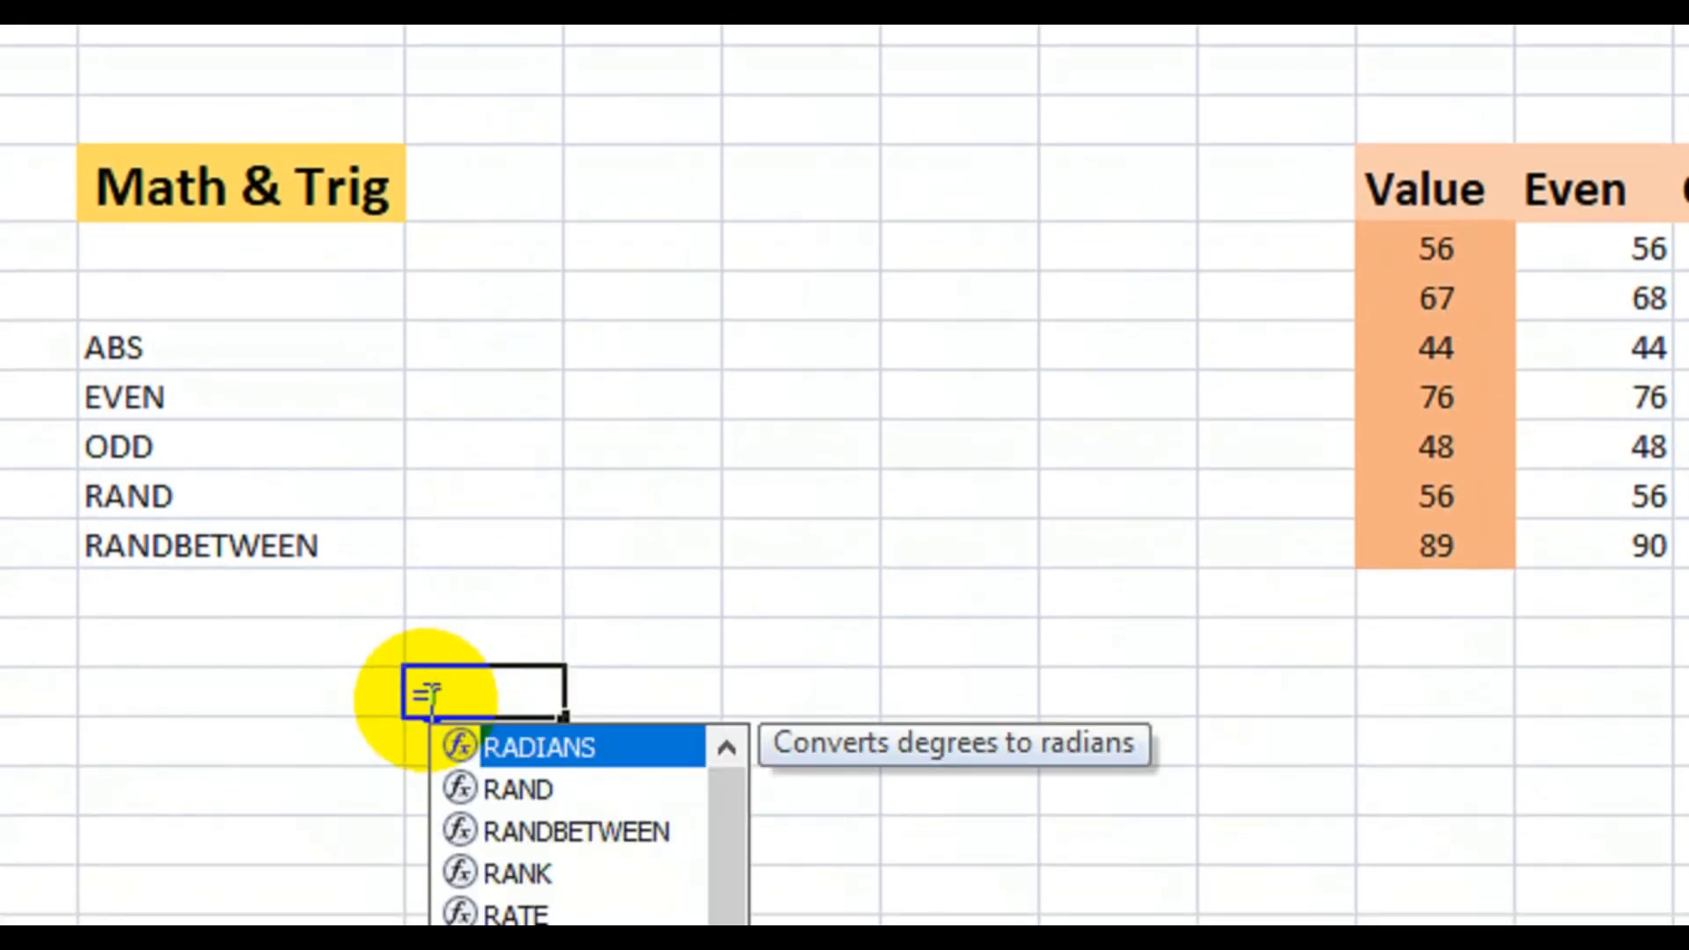
pyautogui.write('andom')
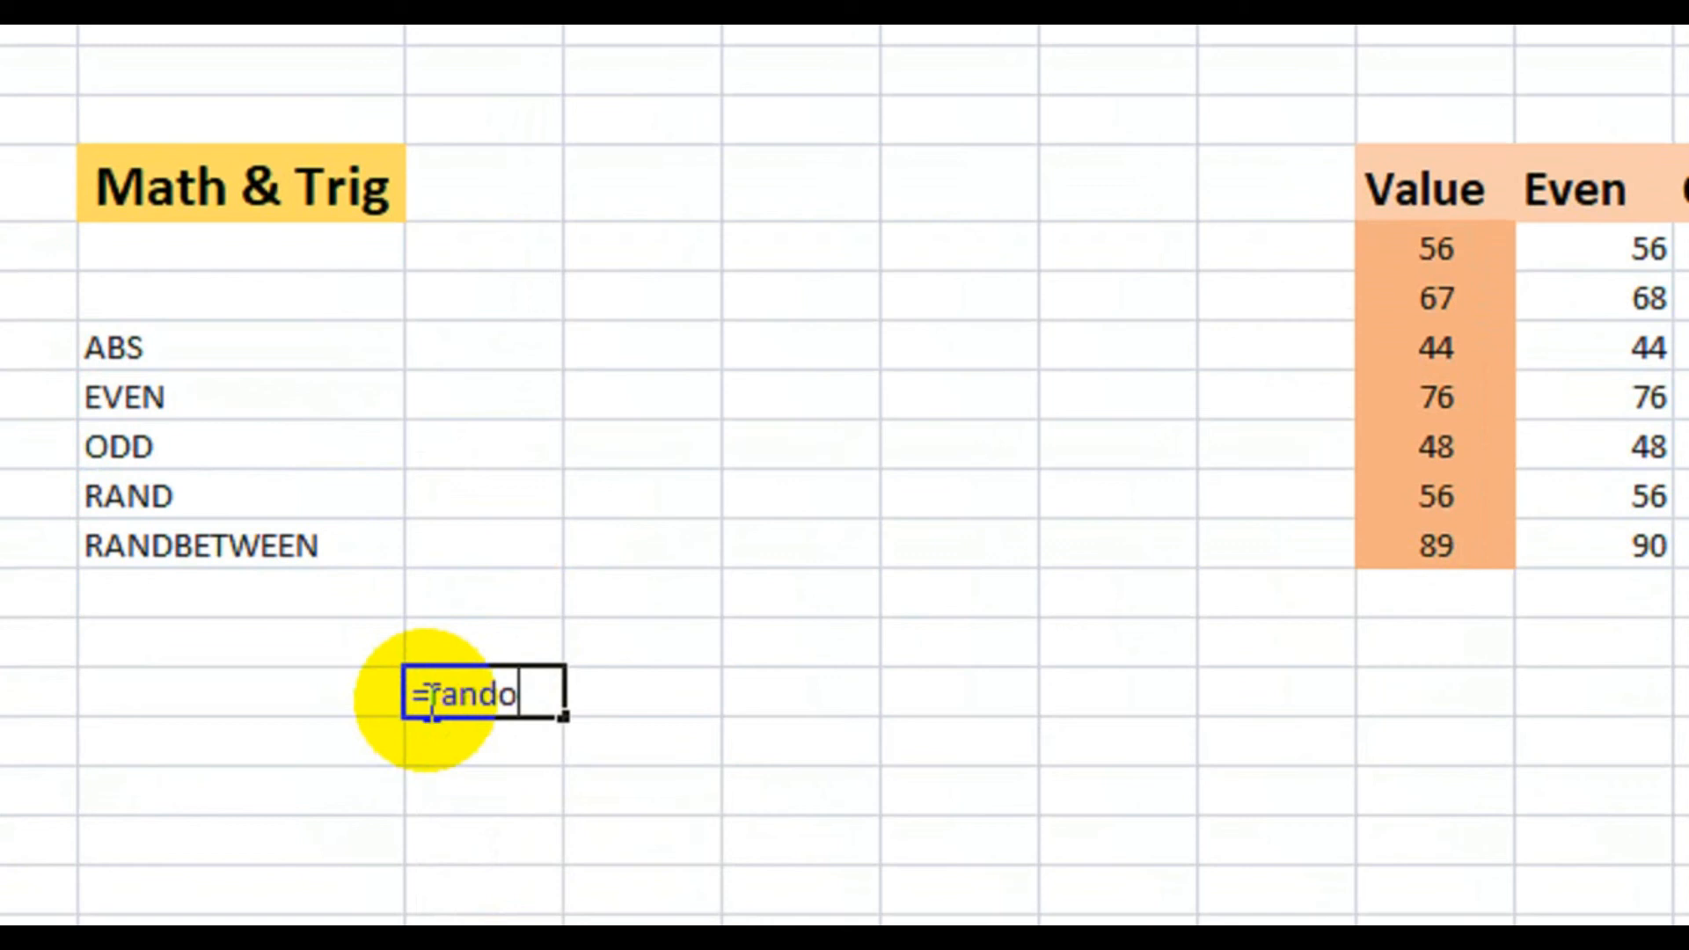
pyautogui.press('BackSpace')
pyautogui.press('BackSpace')
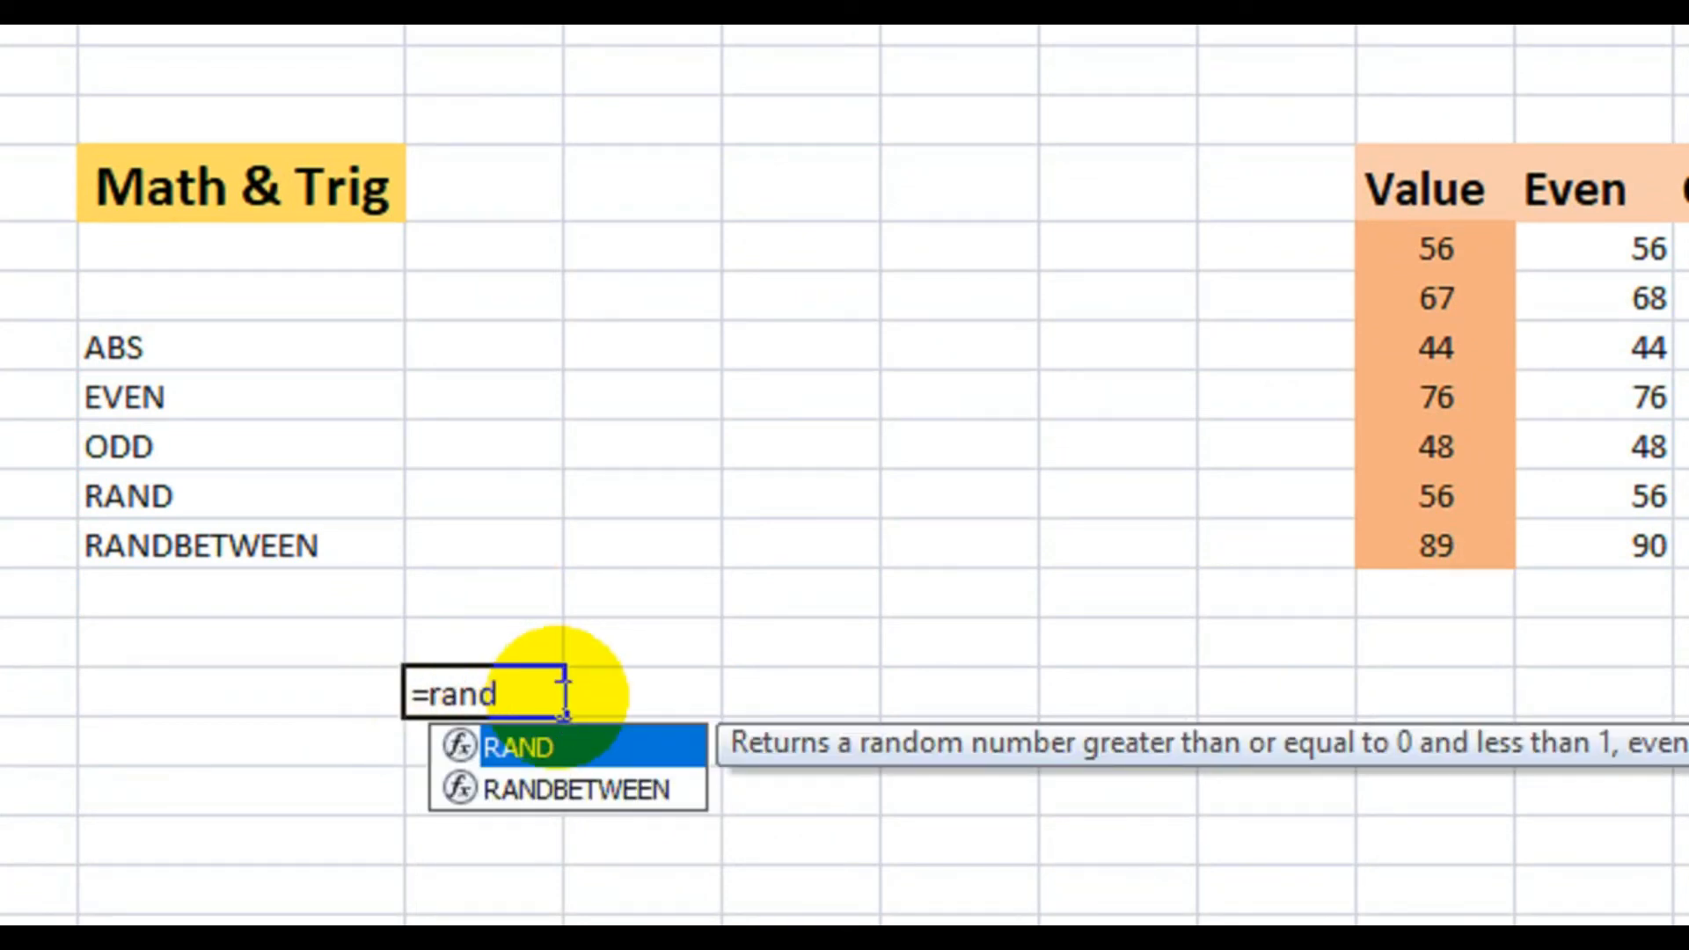
pyautogui.doubleClick(551, 695)
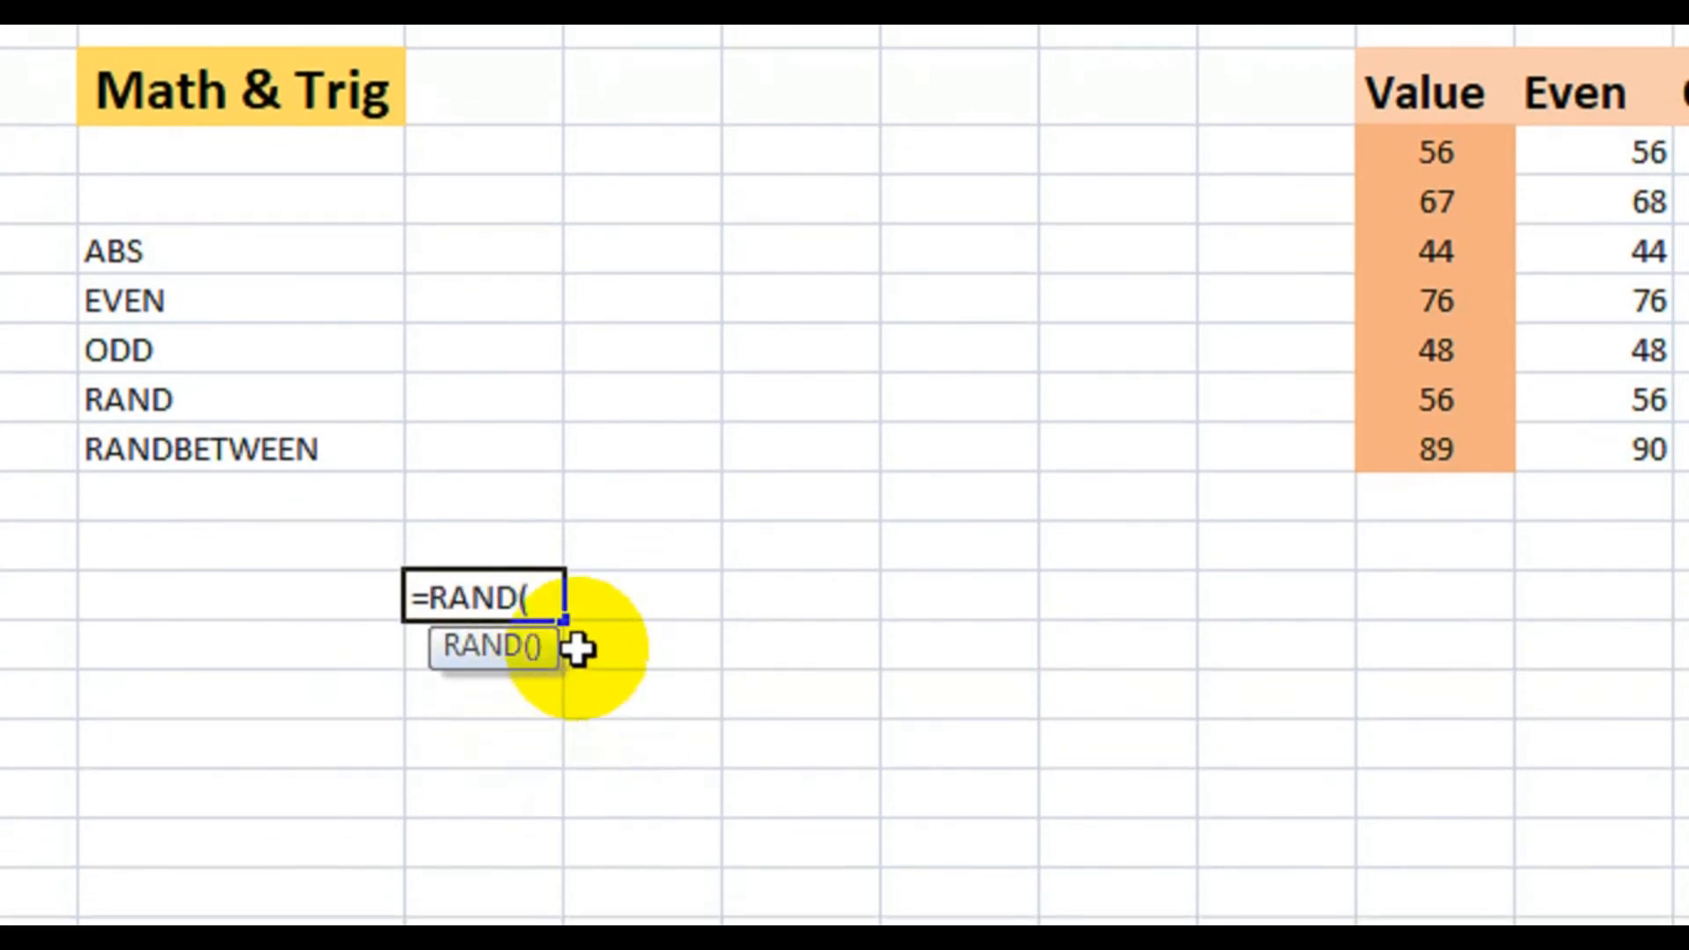
pyautogui.write(')')
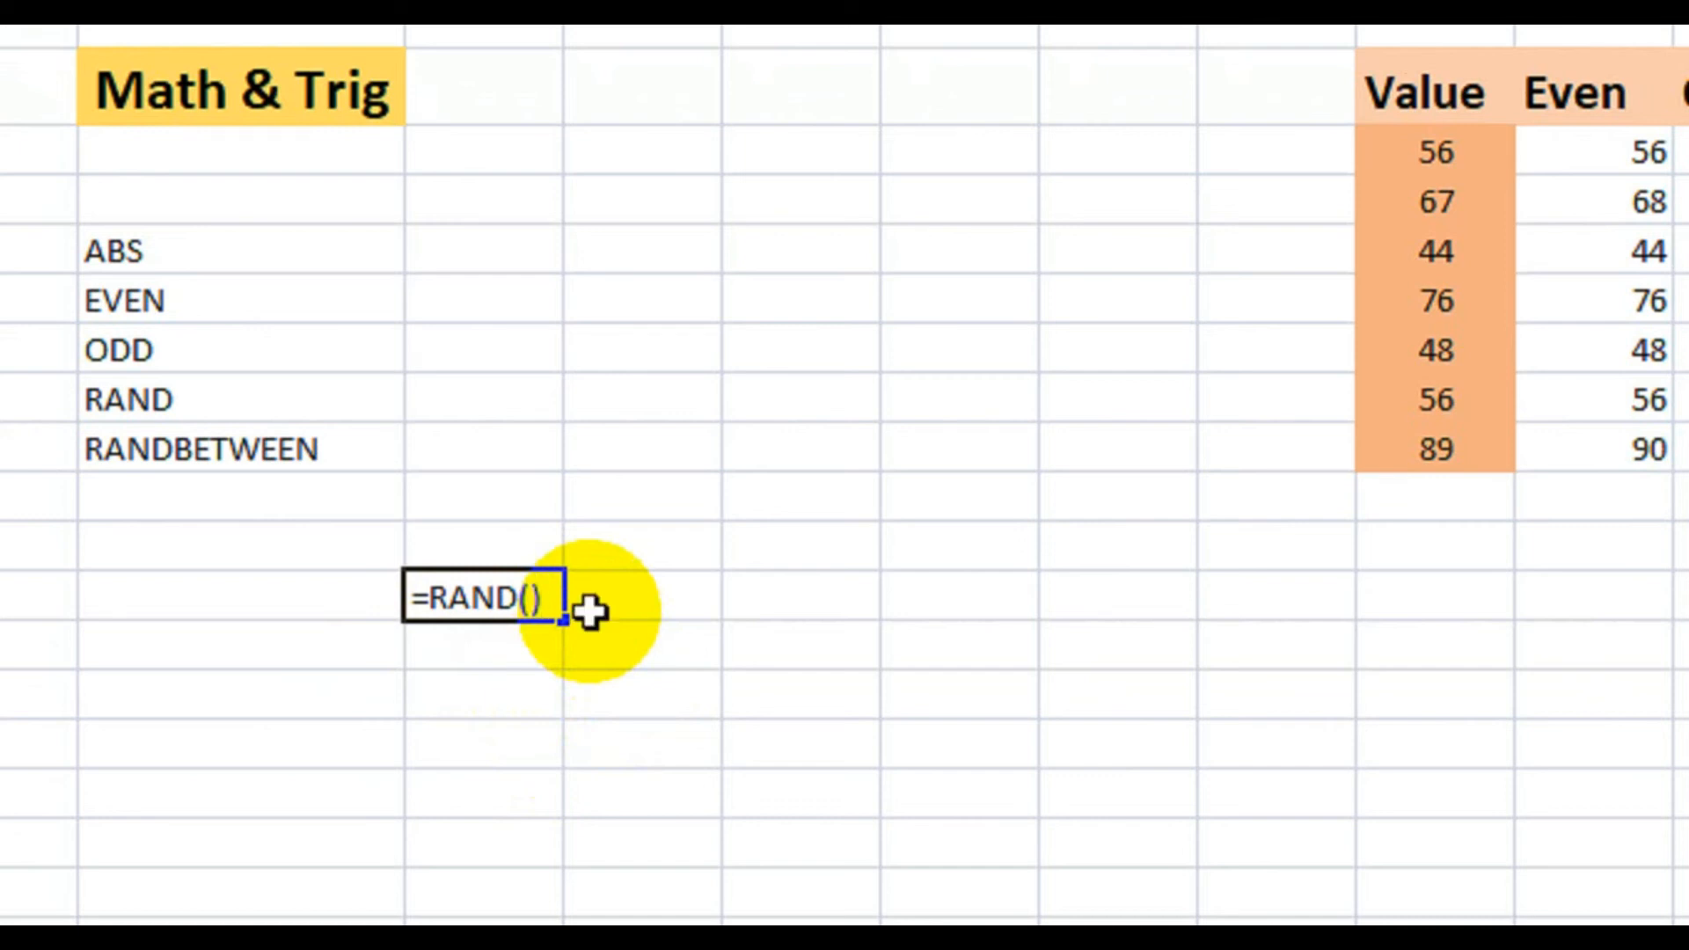
pyautogui.press('Return')
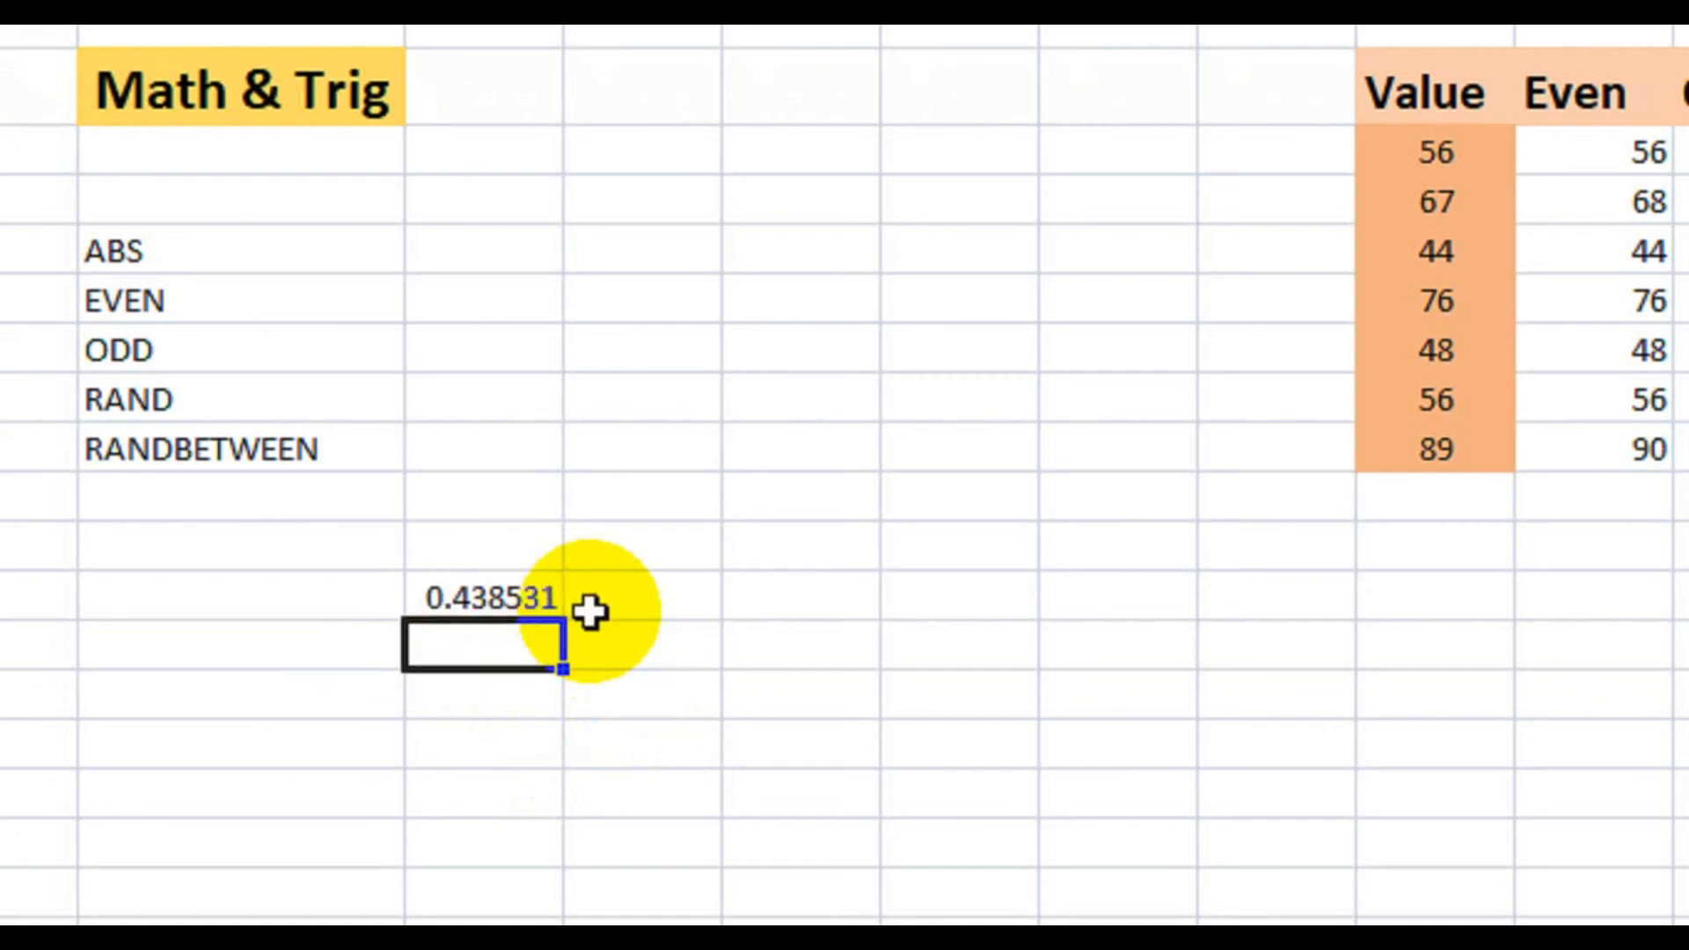
# Step: Fill the RAND formula from F15 across to K15 and down to row 21
pyautogui.click(508, 596)
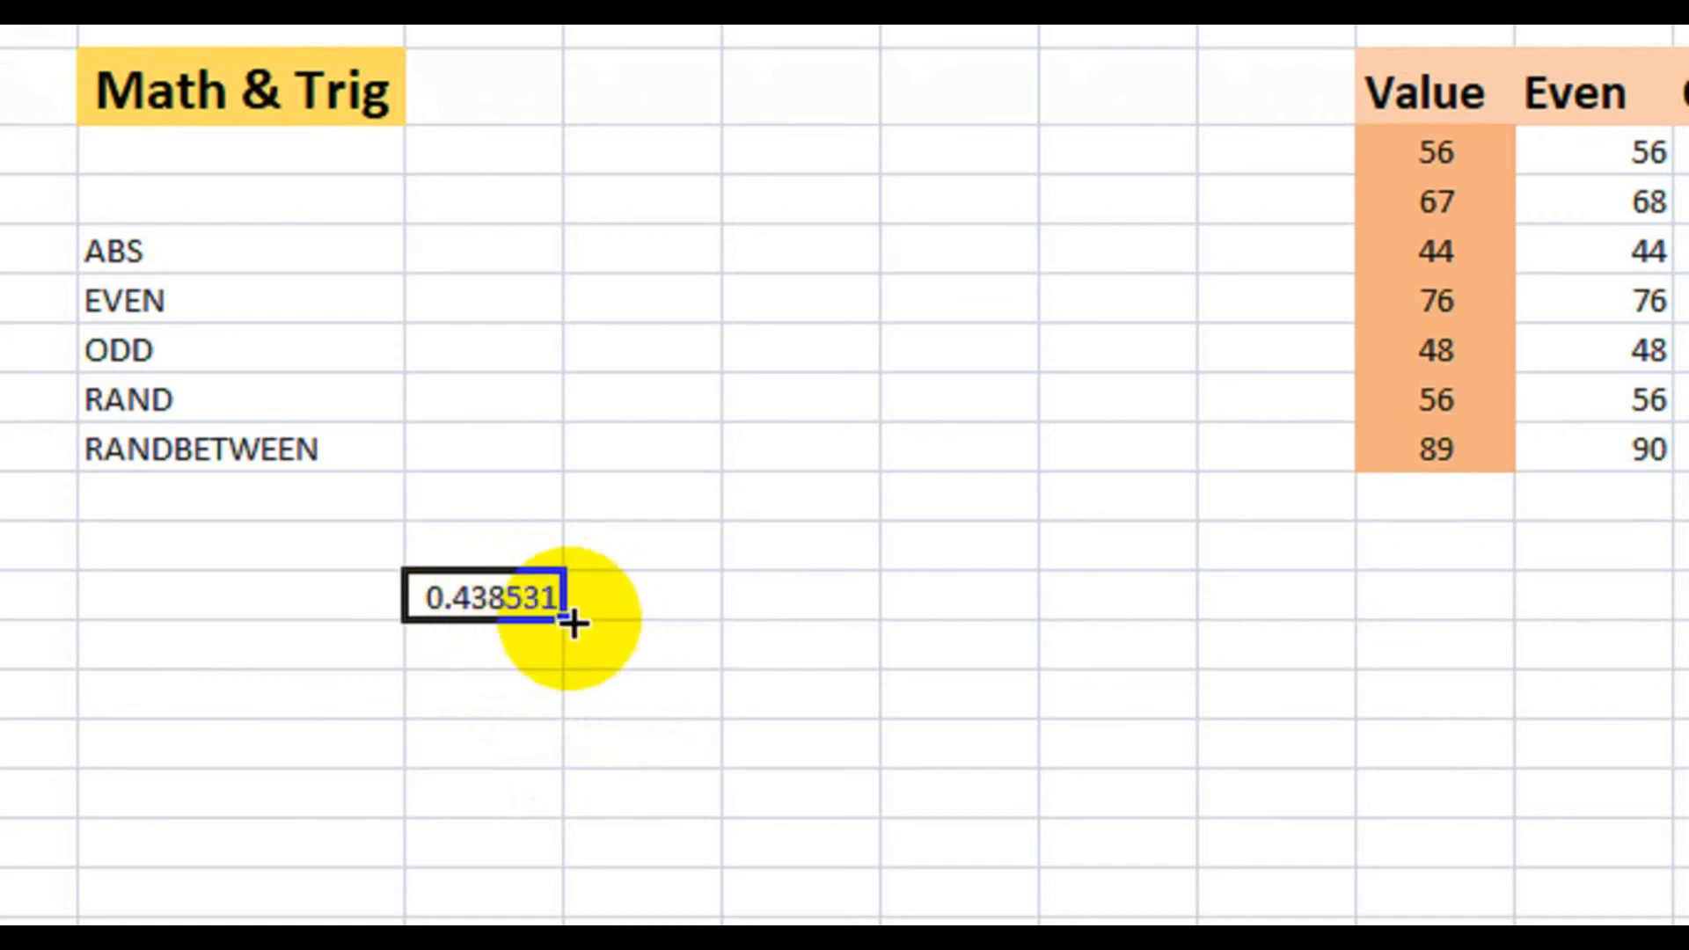
pyautogui.moveTo(574, 621); pyautogui.dragTo(1305, 941)
pyautogui.moveTo(1280, 790); pyautogui.dragTo(1300, 883)
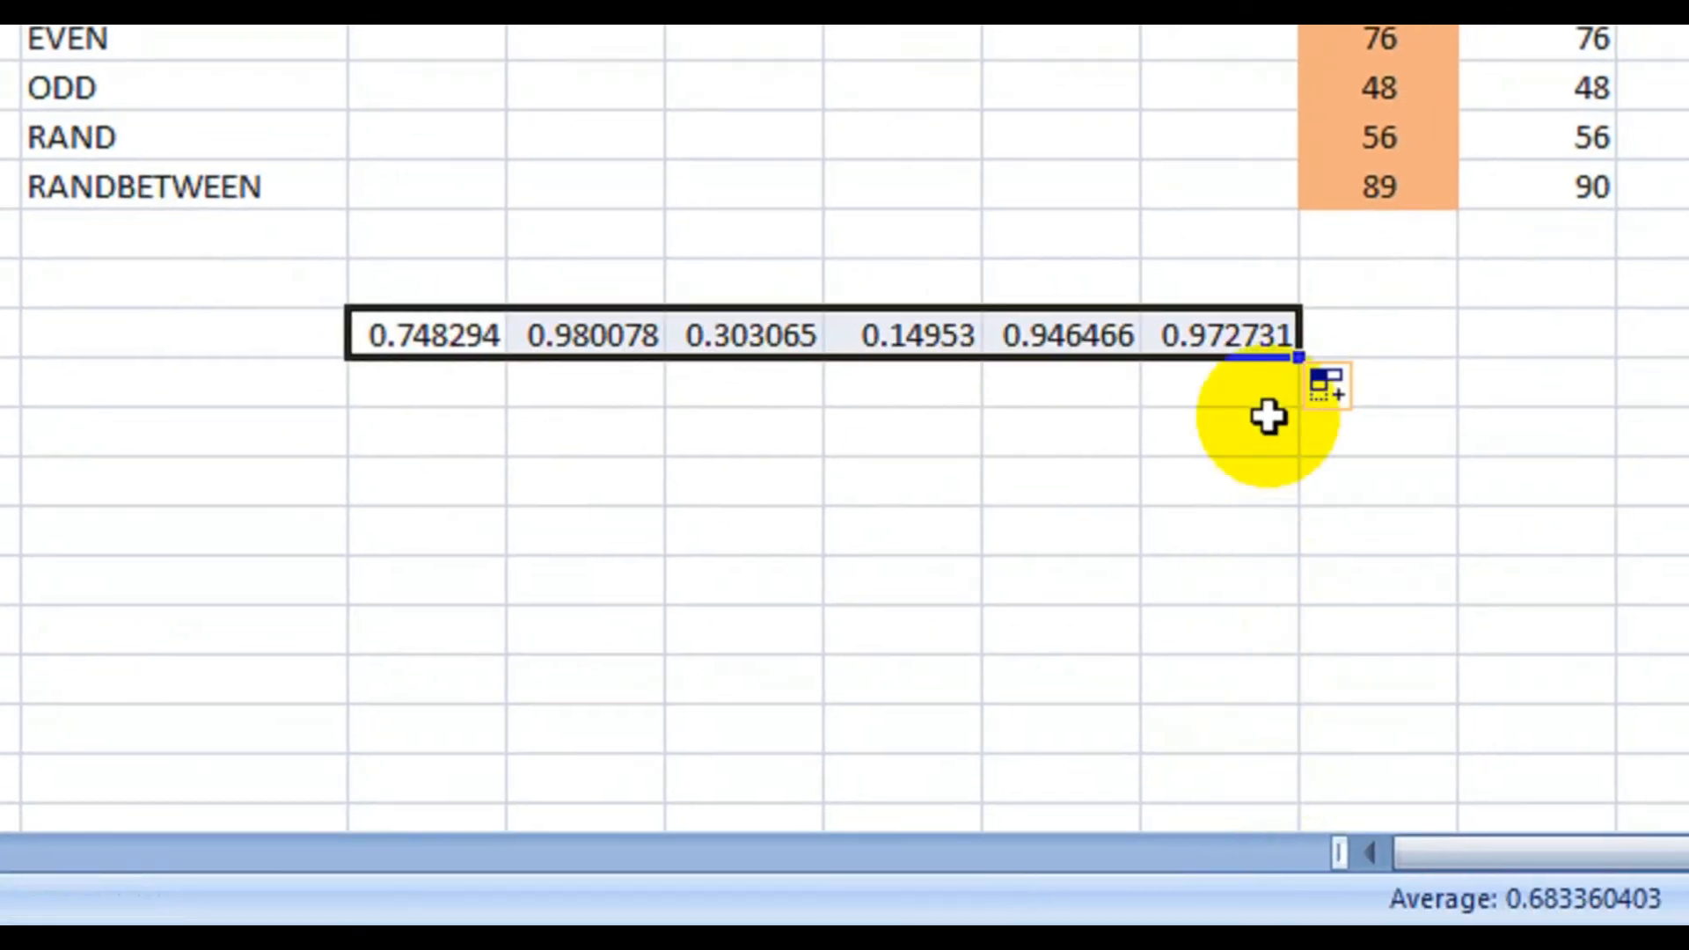
pyautogui.moveTo(1274, 357); pyautogui.dragTo(1291, 632)
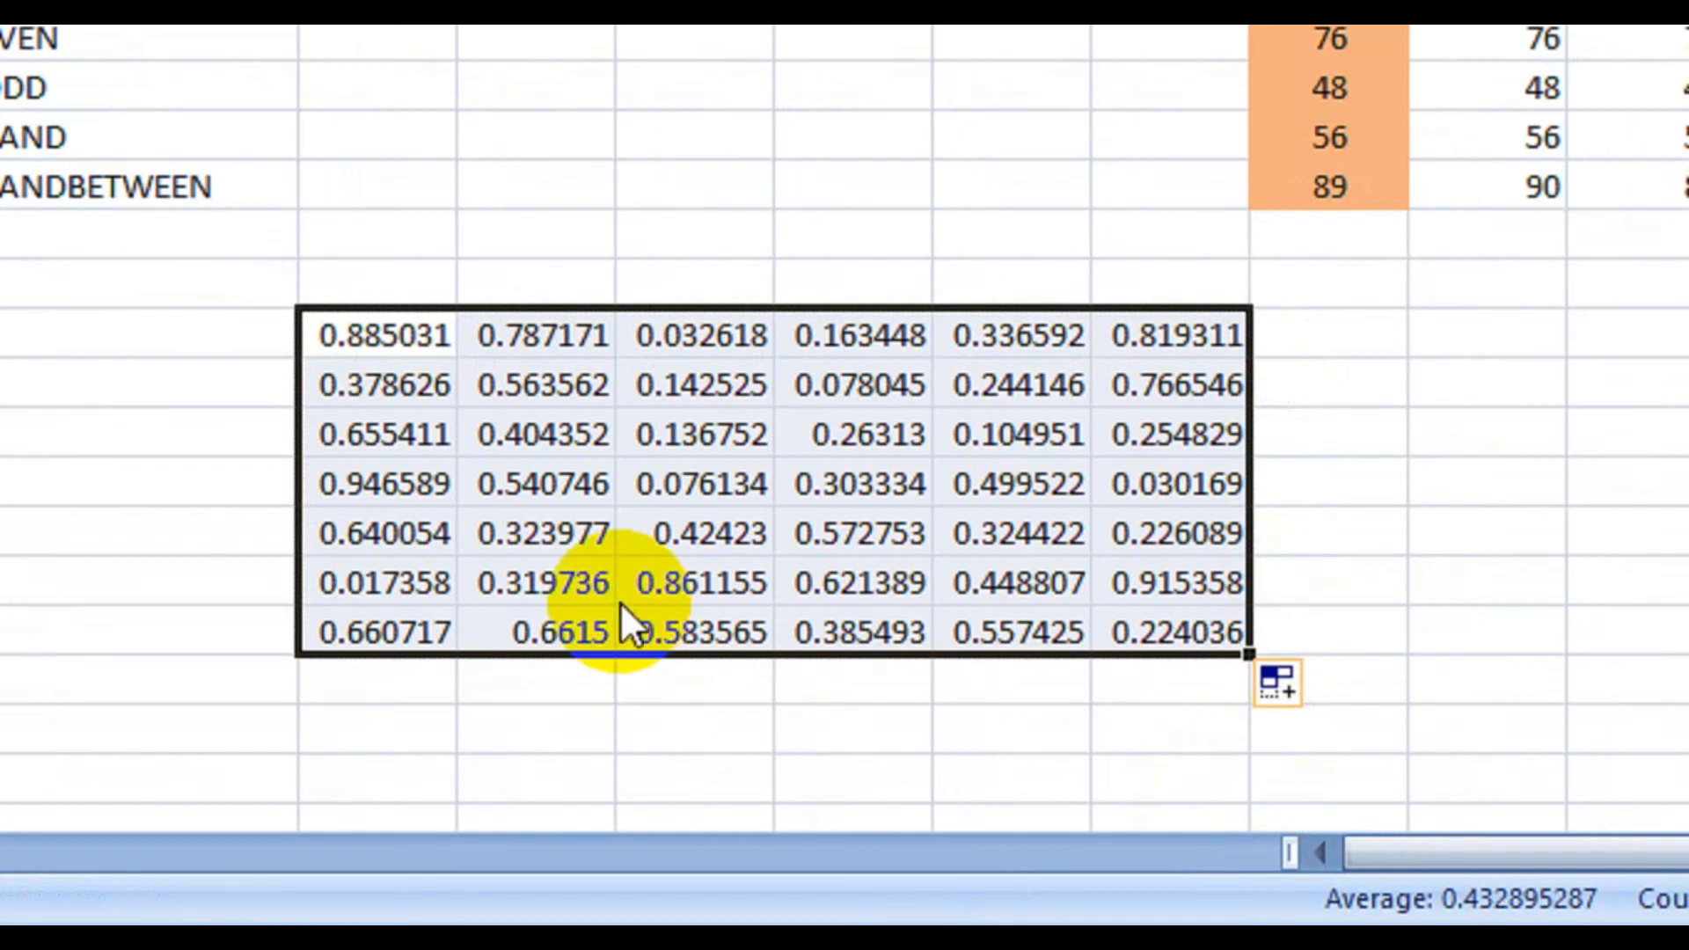
# Step: Recalculate the random numbers in F15:K21 several times and clear the whole block
pyautogui.press('F9')
pyautogui.press('F9')
pyautogui.press('F9')
pyautogui.press('F9')
pyautogui.press('F9')
pyautogui.press('F9')
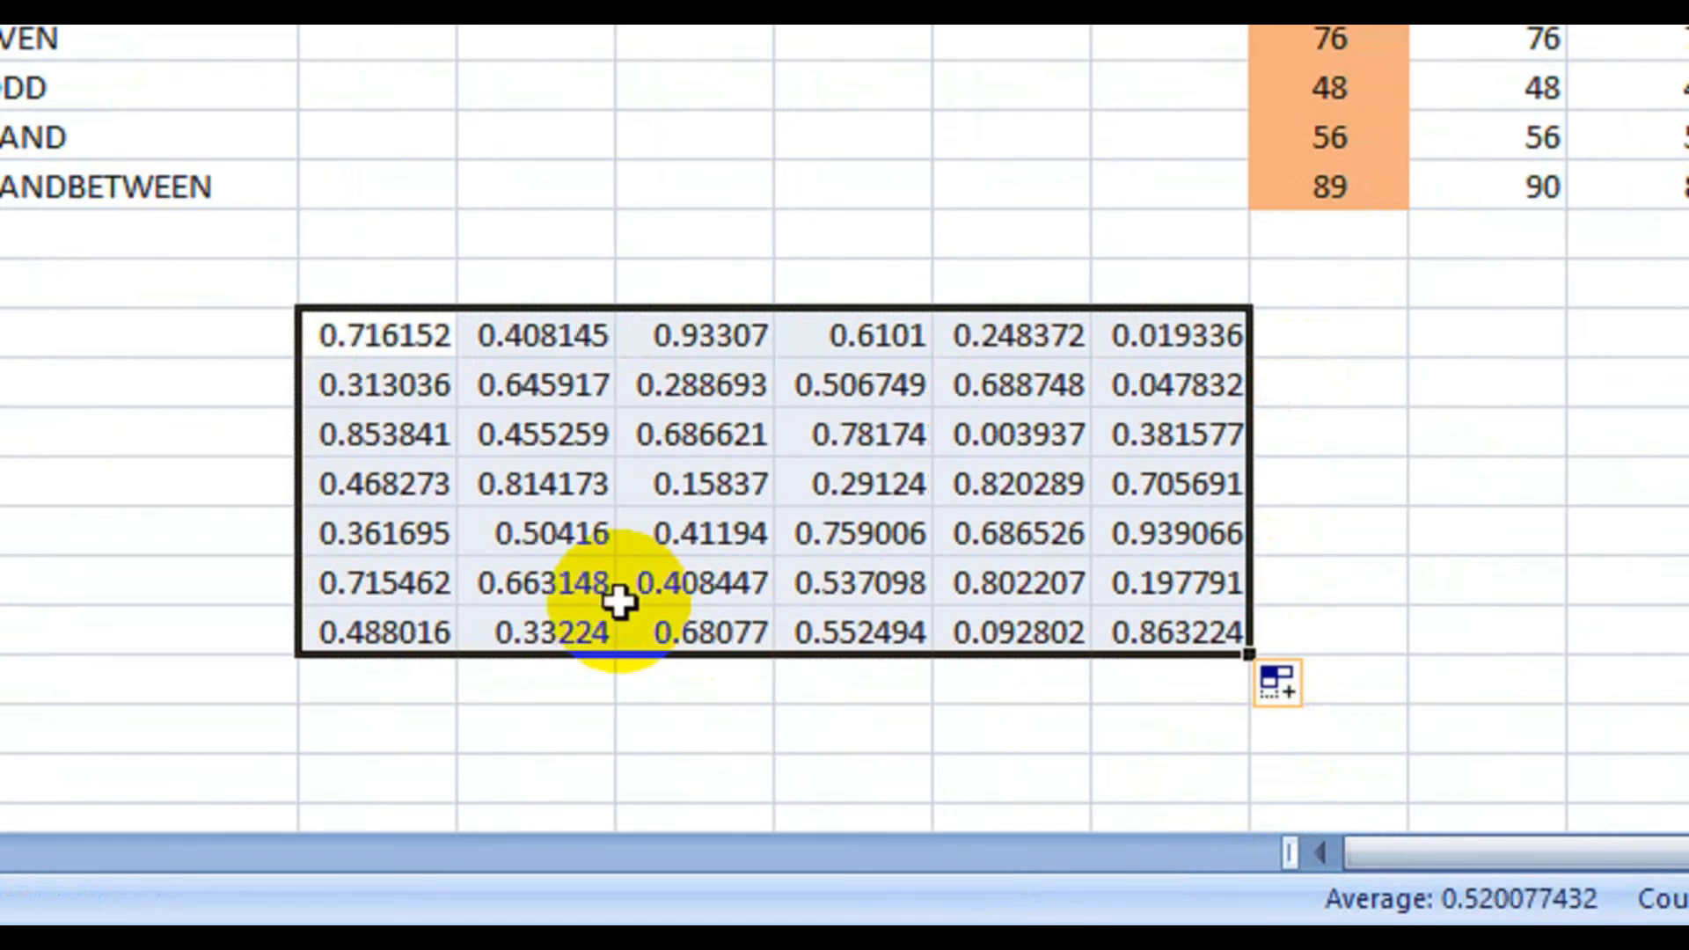
pyautogui.press('Delete')
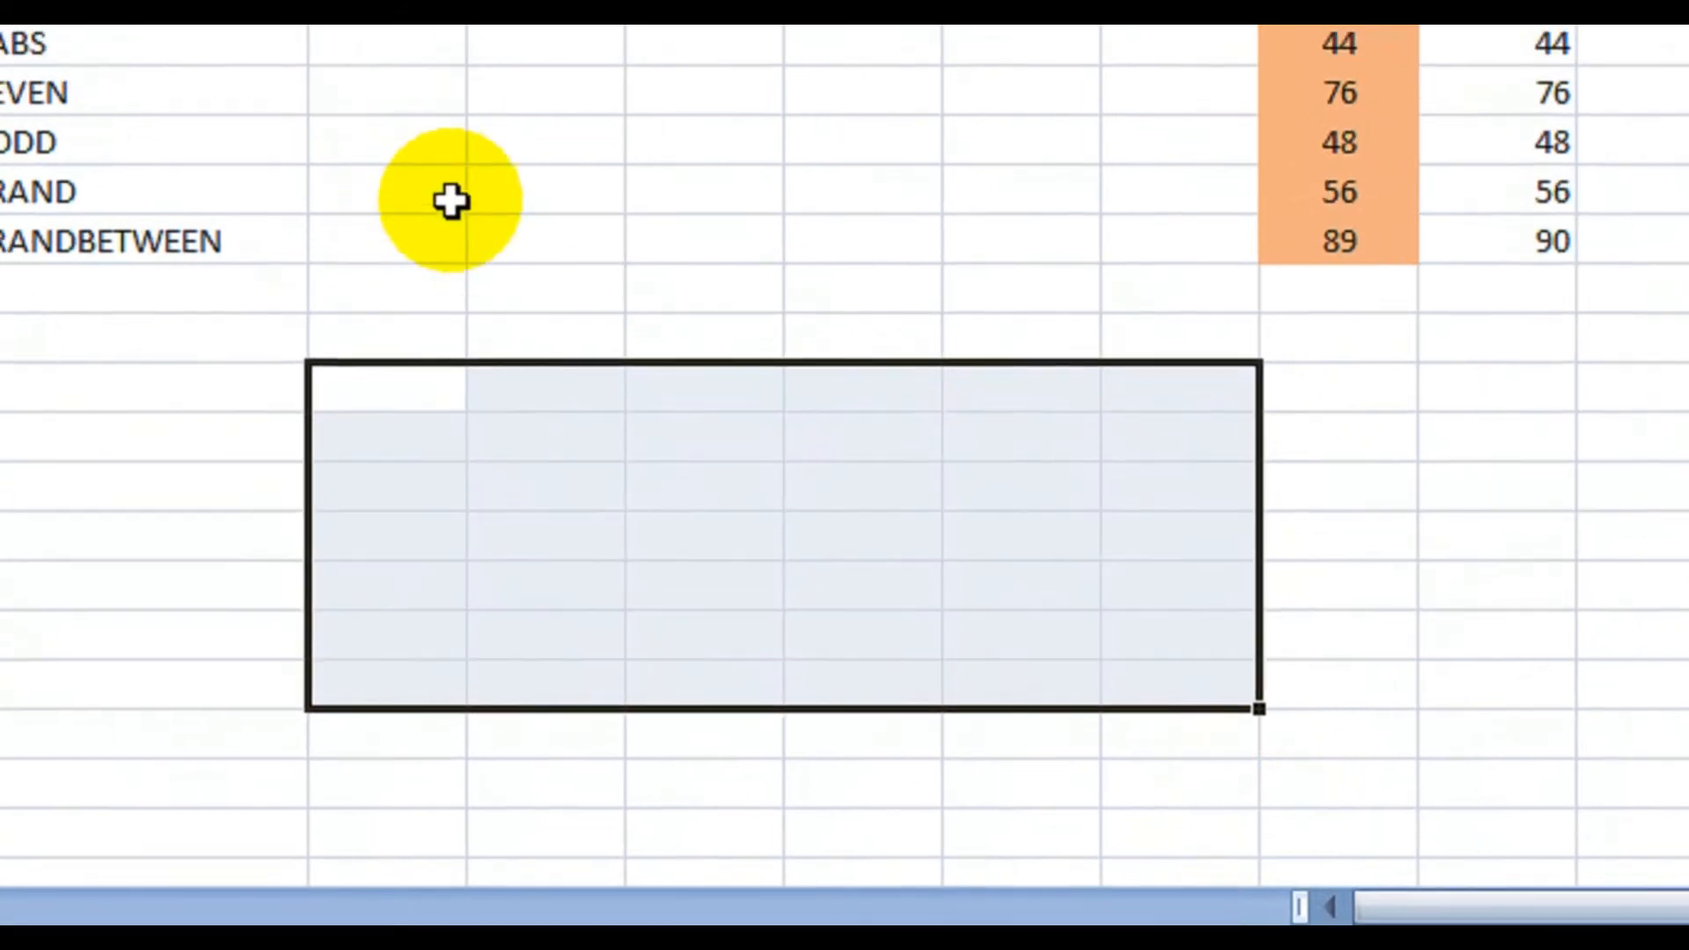
# Step: Enter the formula =RAND()*10 in F15 to scale the random number by ten
pyautogui.click(460, 184)
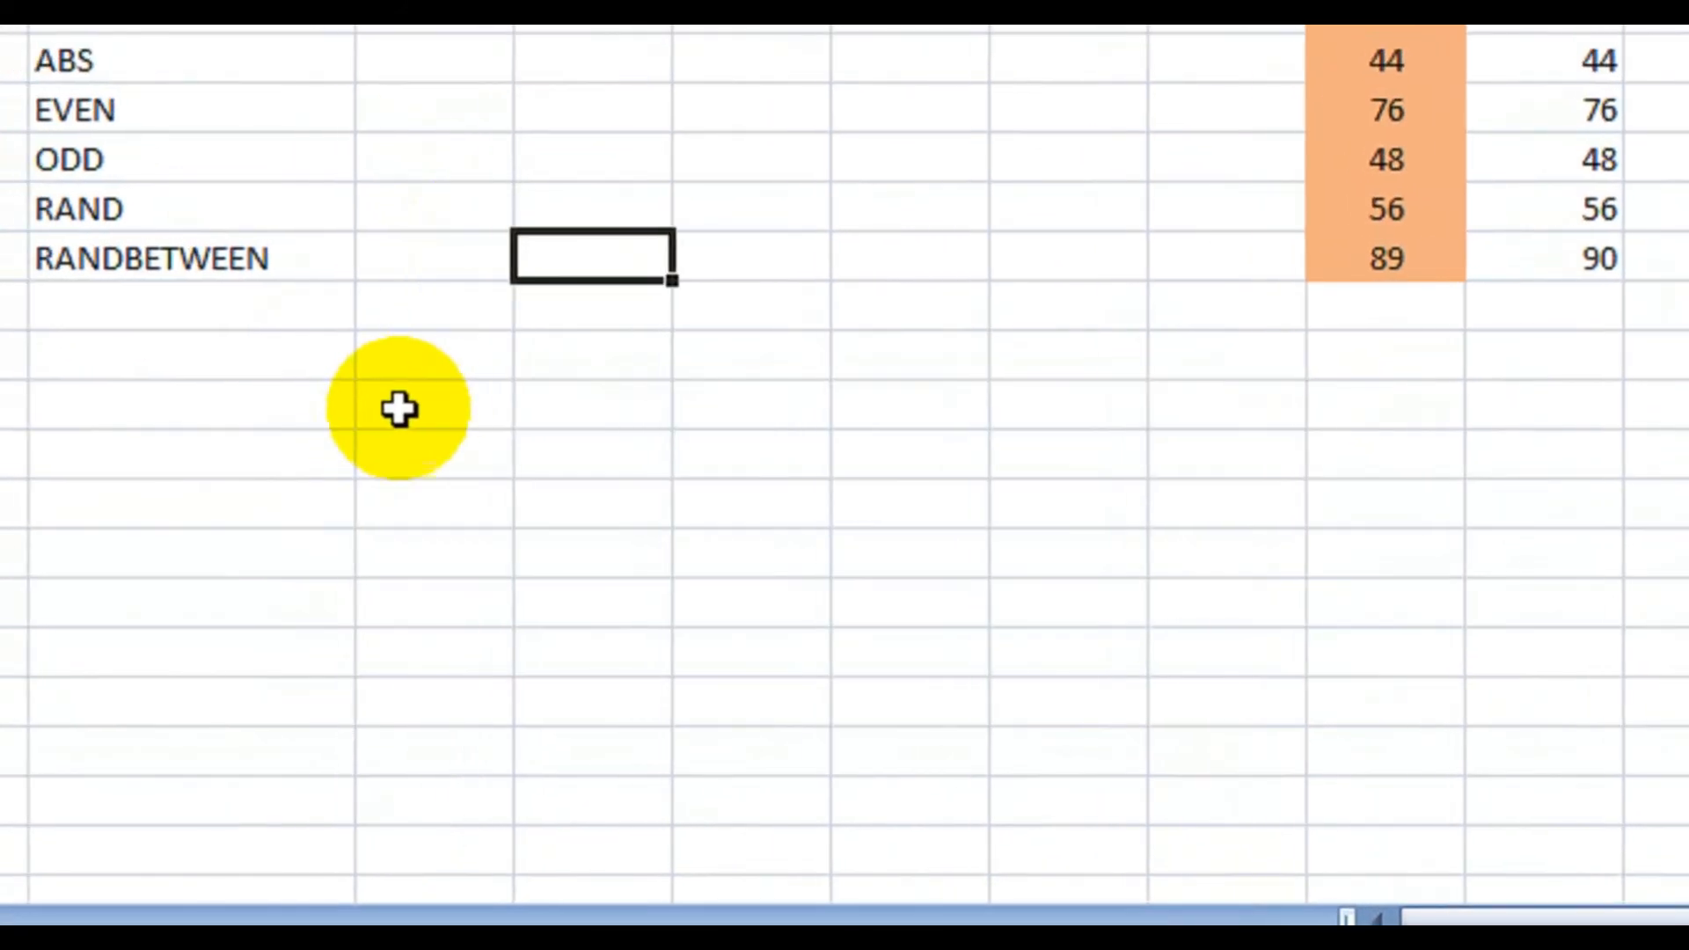
pyautogui.click(351, 331)
pyautogui.write('=ra')
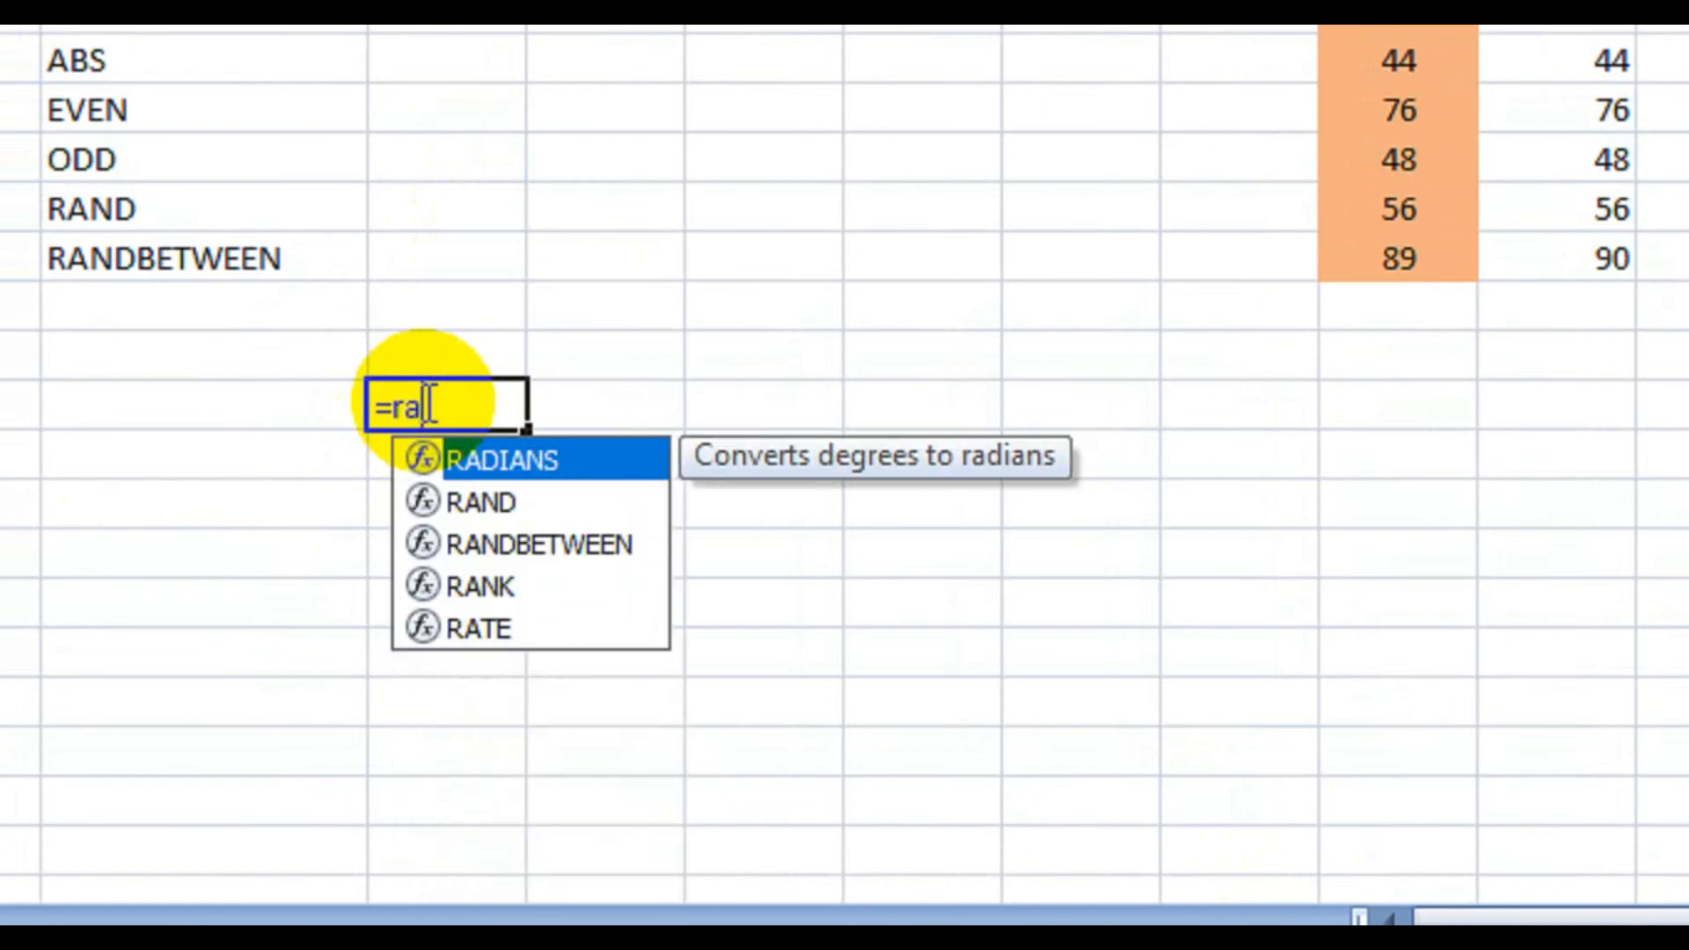
pyautogui.doubleClick(486, 501)
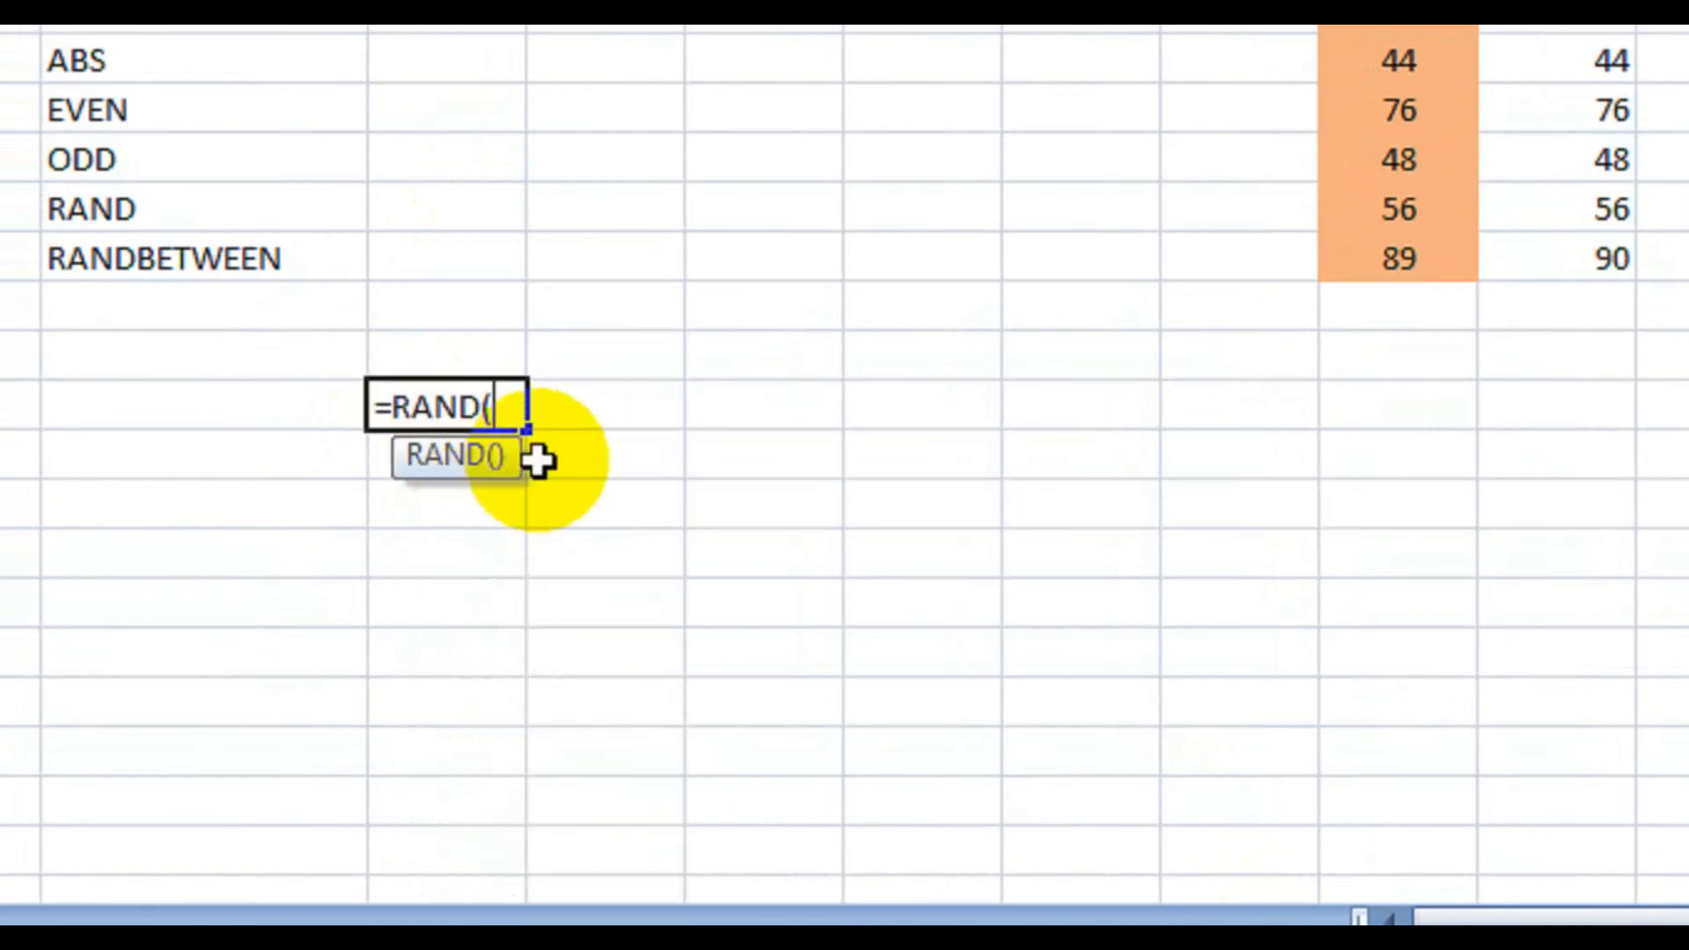
pyautogui.write(')')
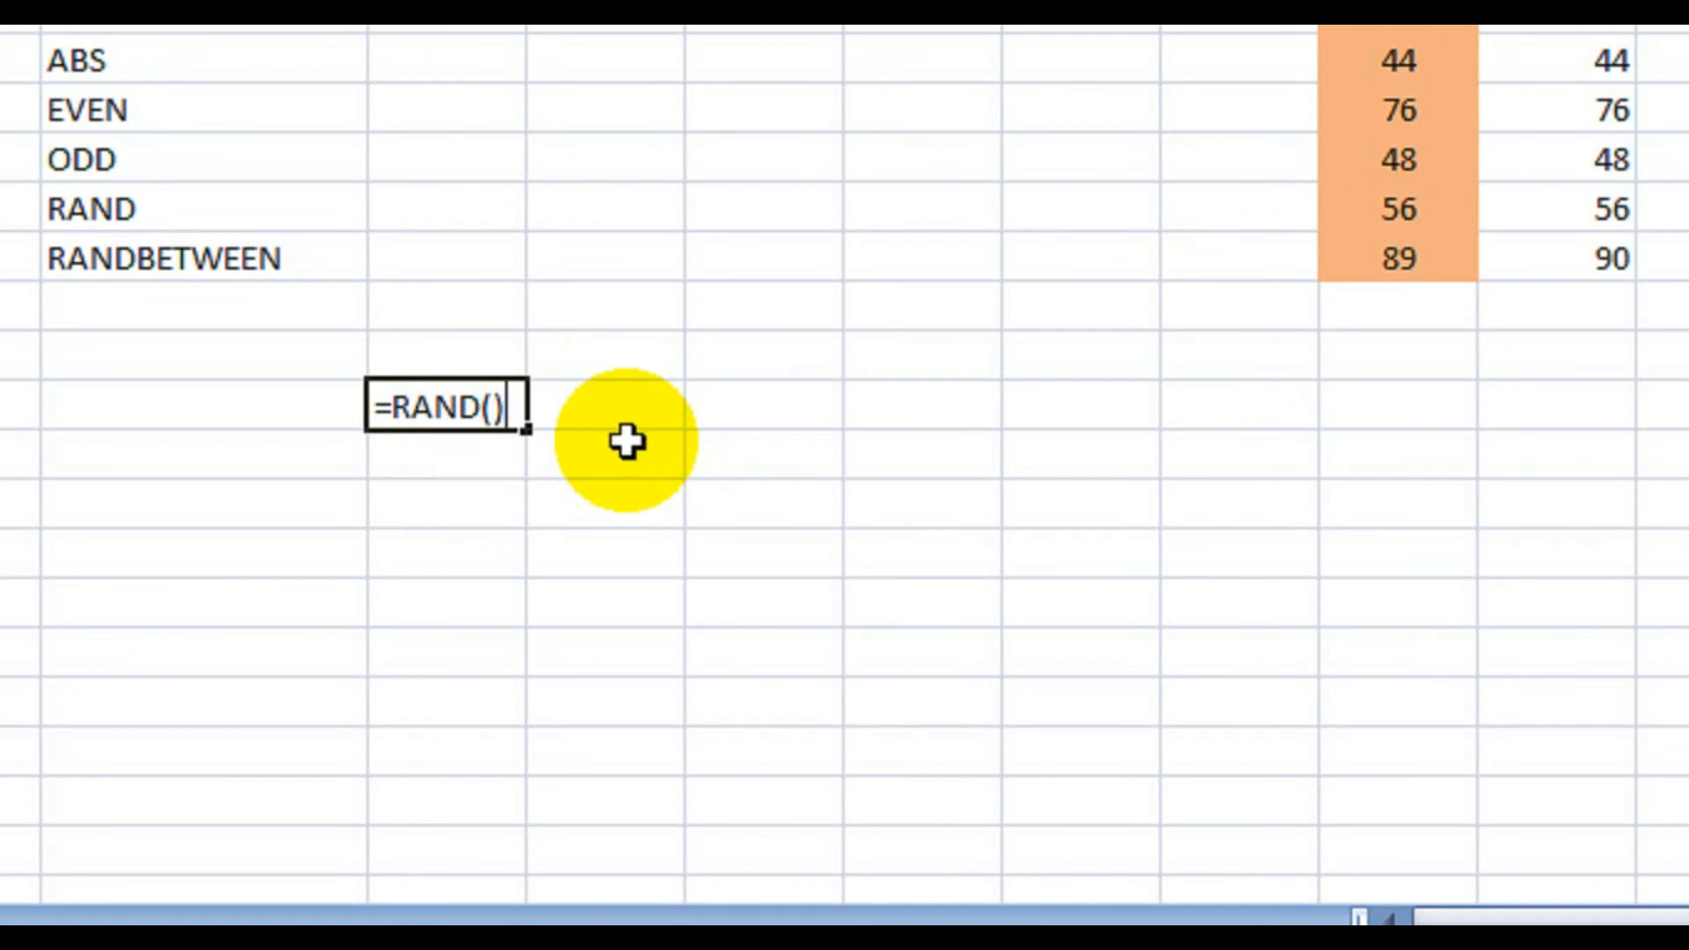
pyautogui.write('*')
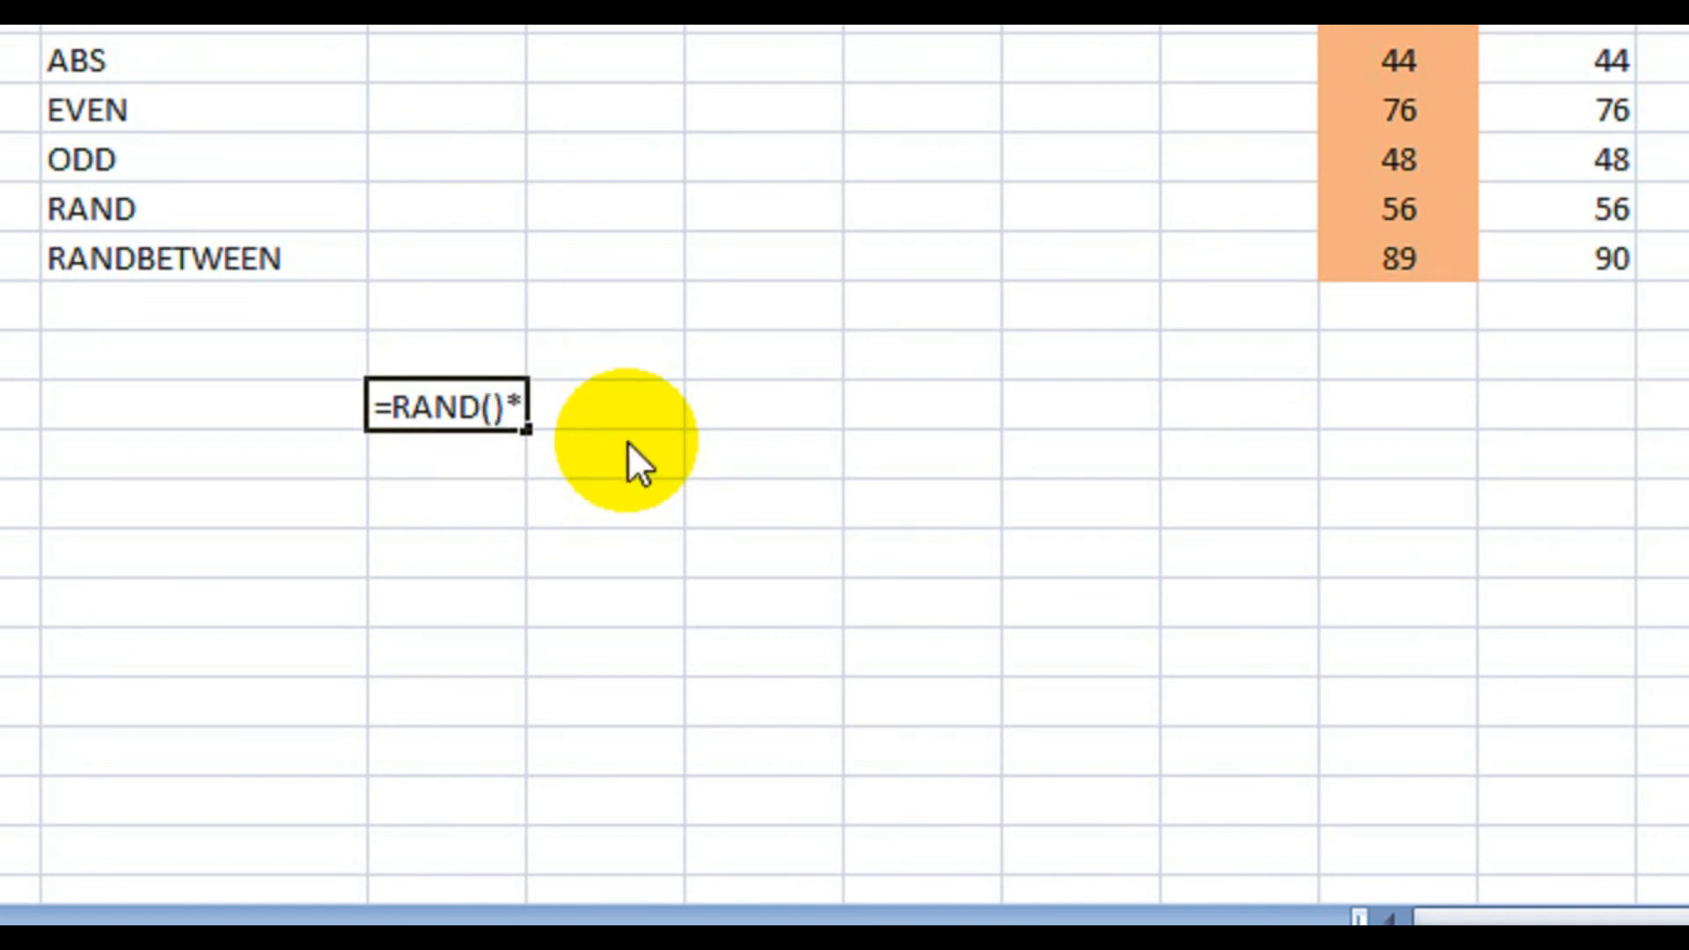
pyautogui.write('10')
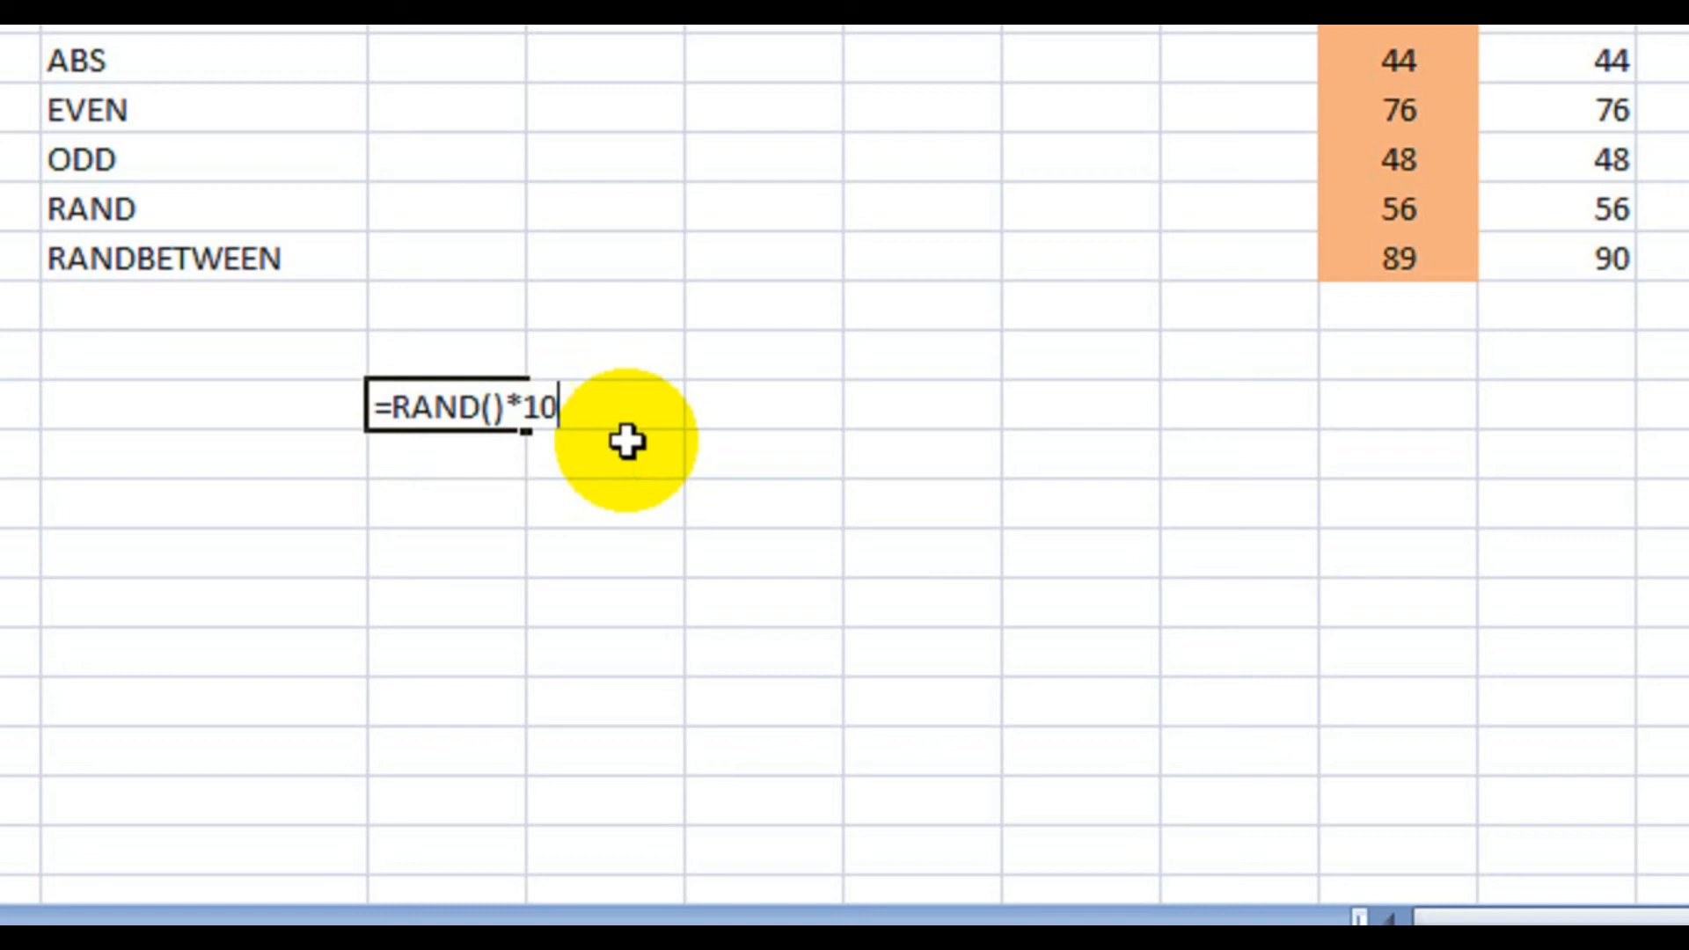
pyautogui.press('Return')
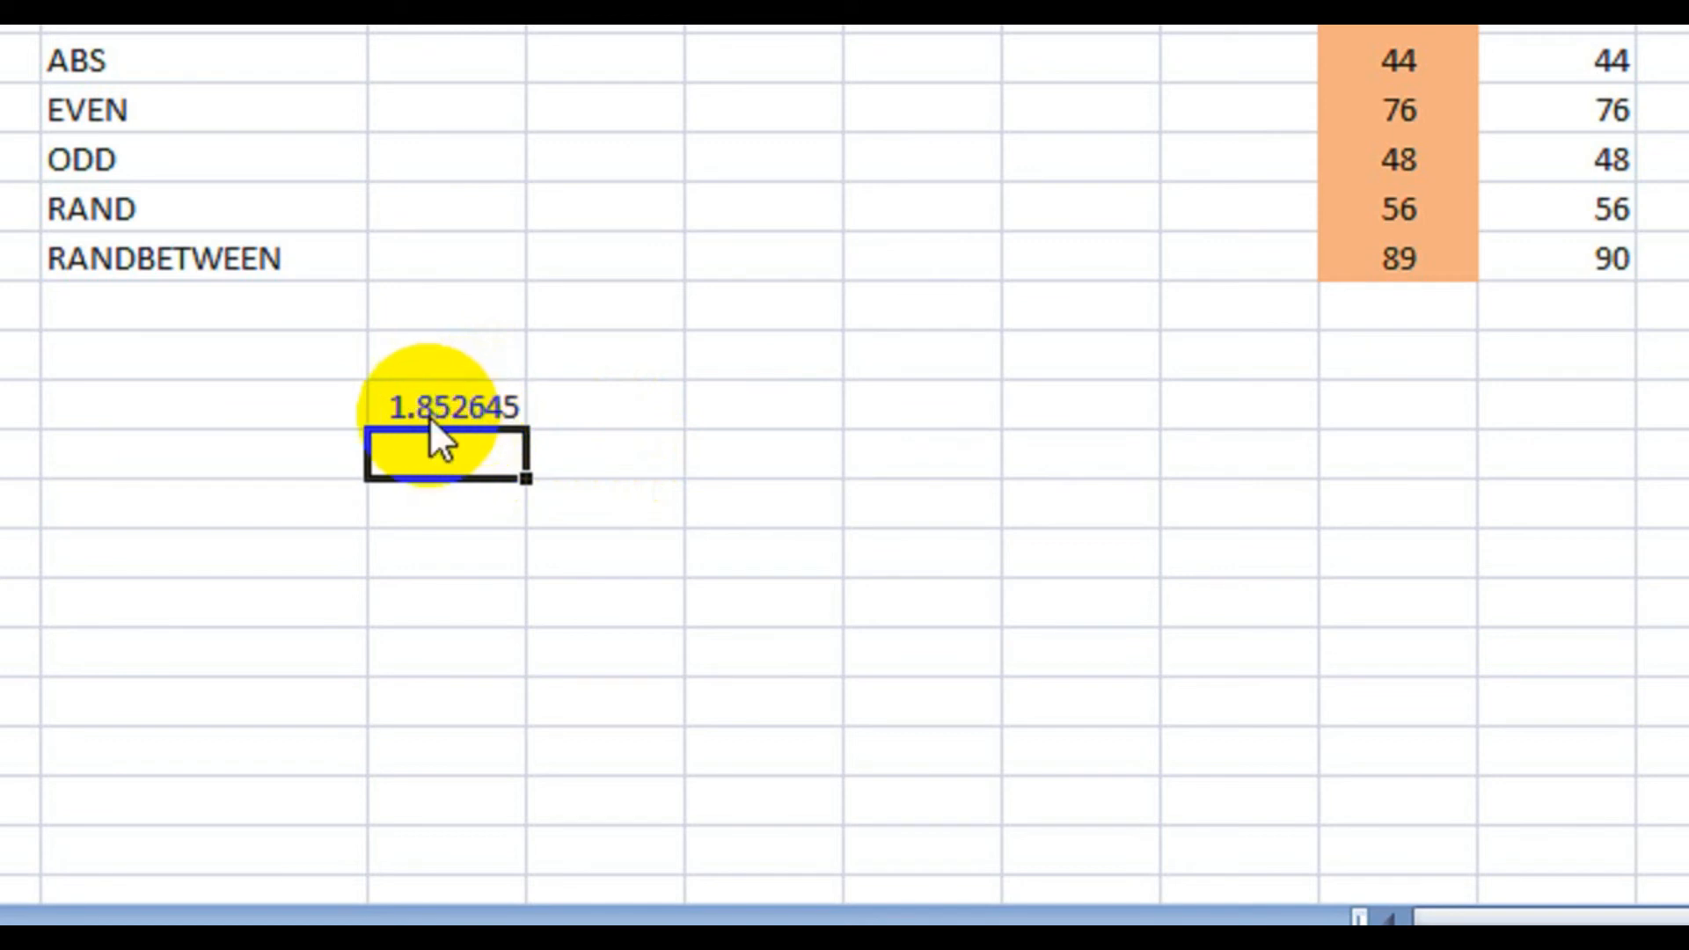
# Step: Fill the RAND()*10 formula from F15 across to column K and down to row 20, and clear the filled block
pyautogui.click(502, 402)
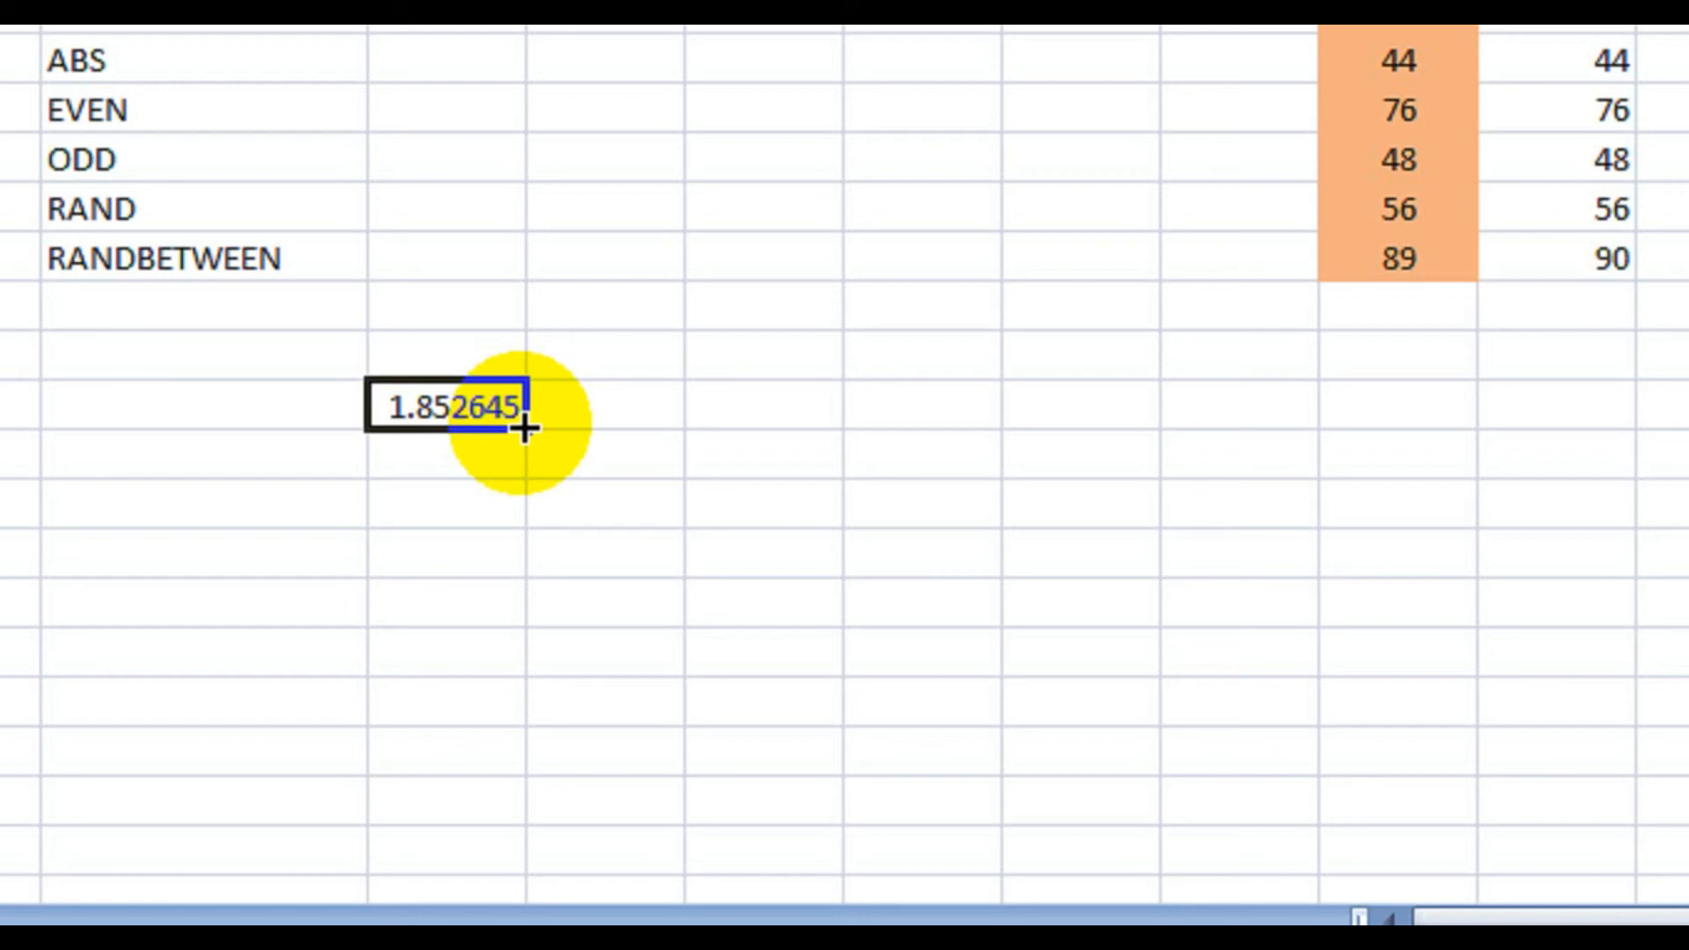
pyautogui.moveTo(520, 423); pyautogui.dragTo(1274, 598)
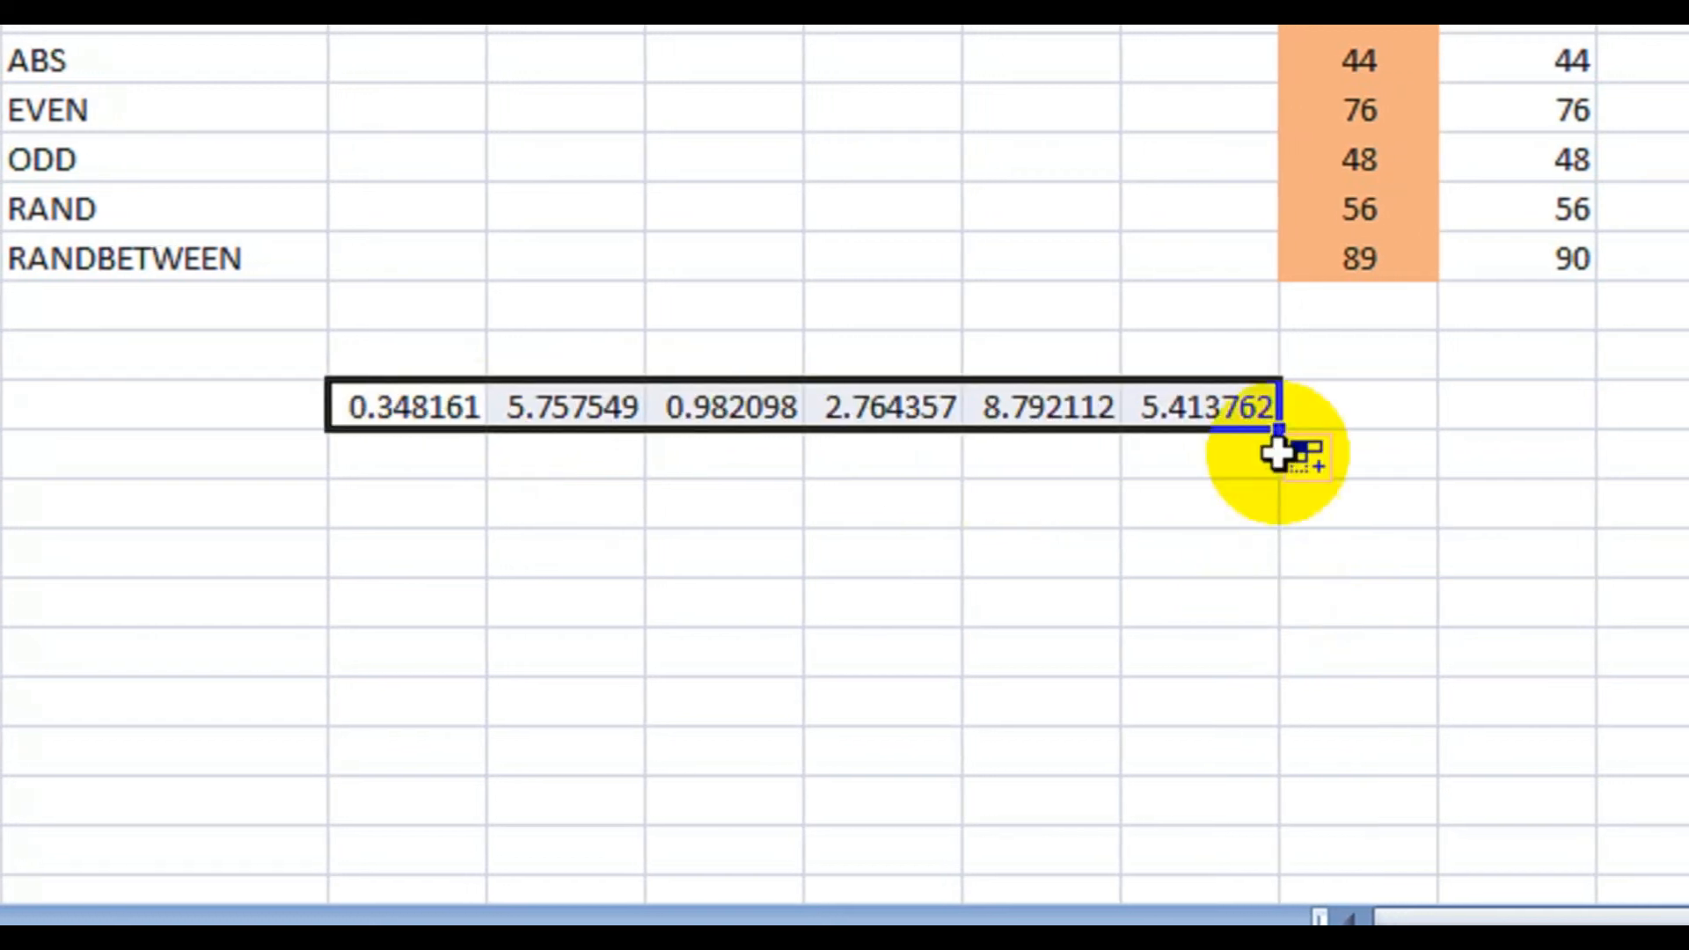
pyautogui.moveTo(1294, 431); pyautogui.dragTo(1304, 699)
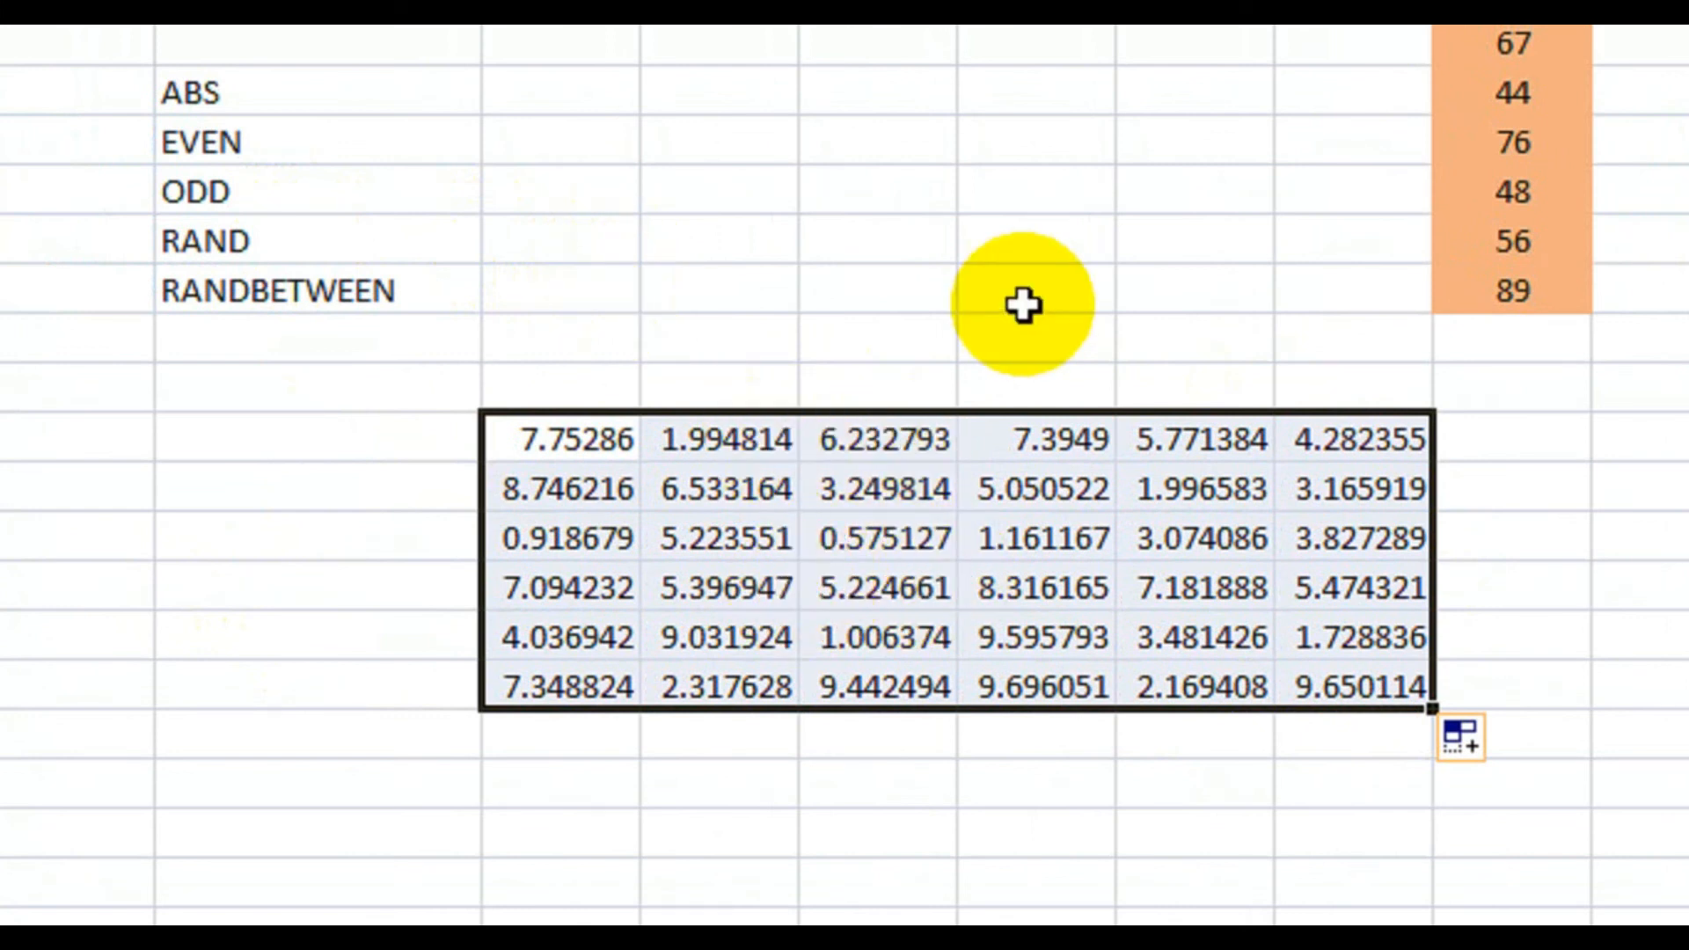
pyautogui.press('Delete')
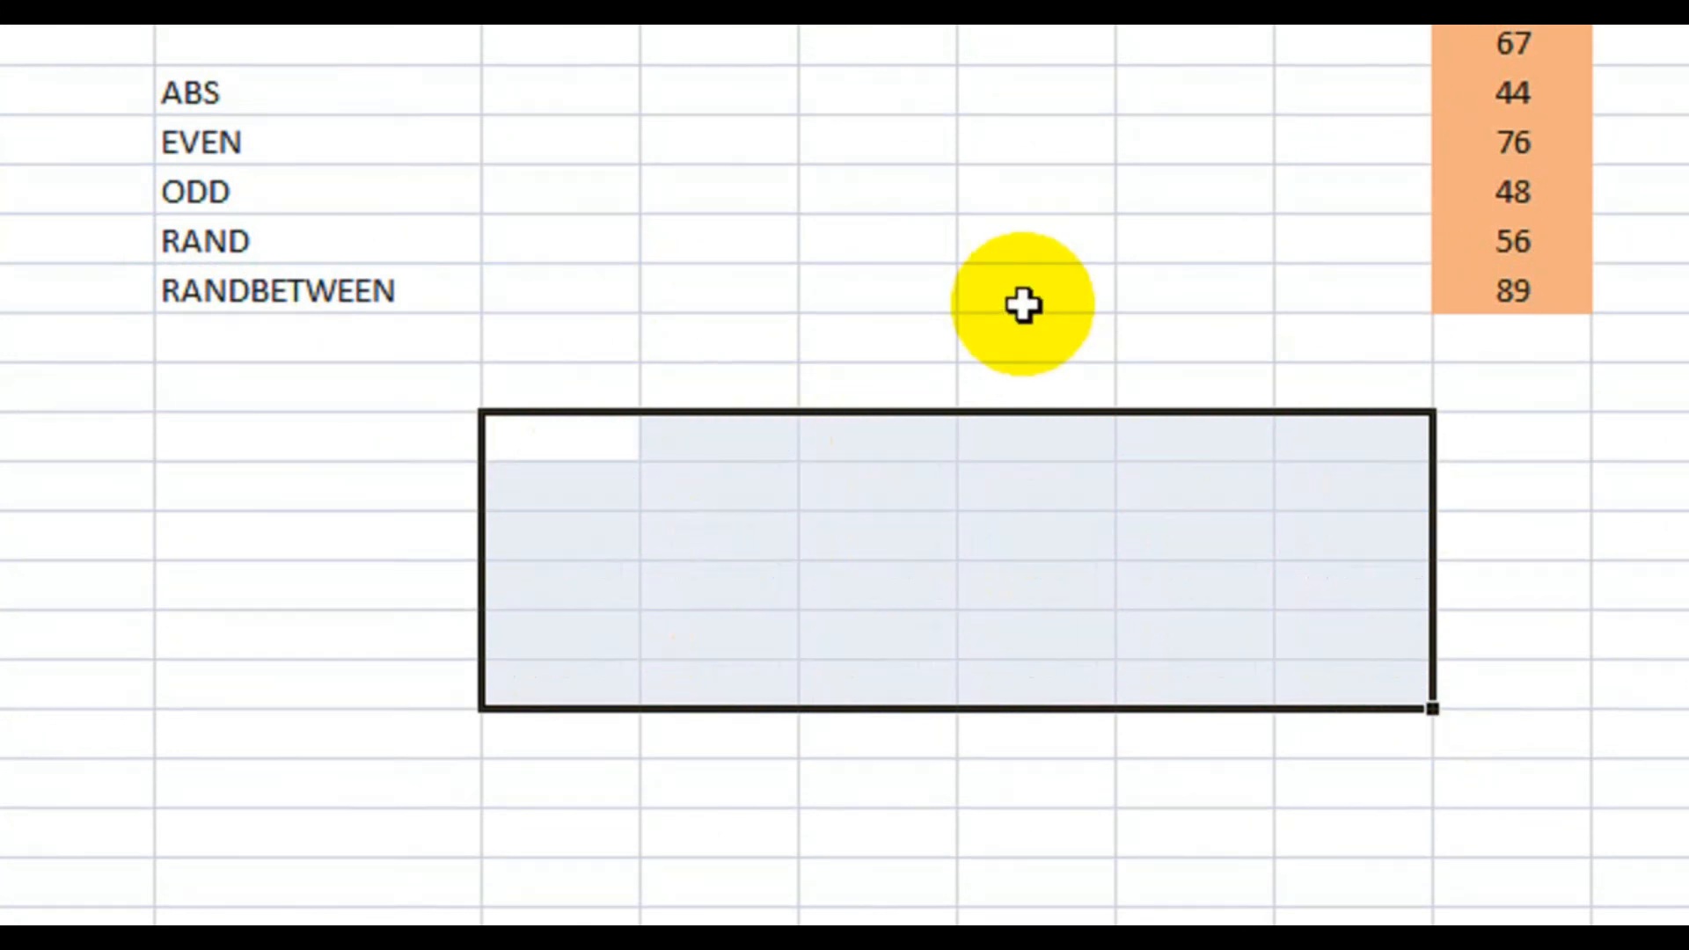
# Step: Enter the formula =RANDBETWEEN(50,100) in G14, two rows below the RANDBETWEEN label's row
pyautogui.click(545, 291)
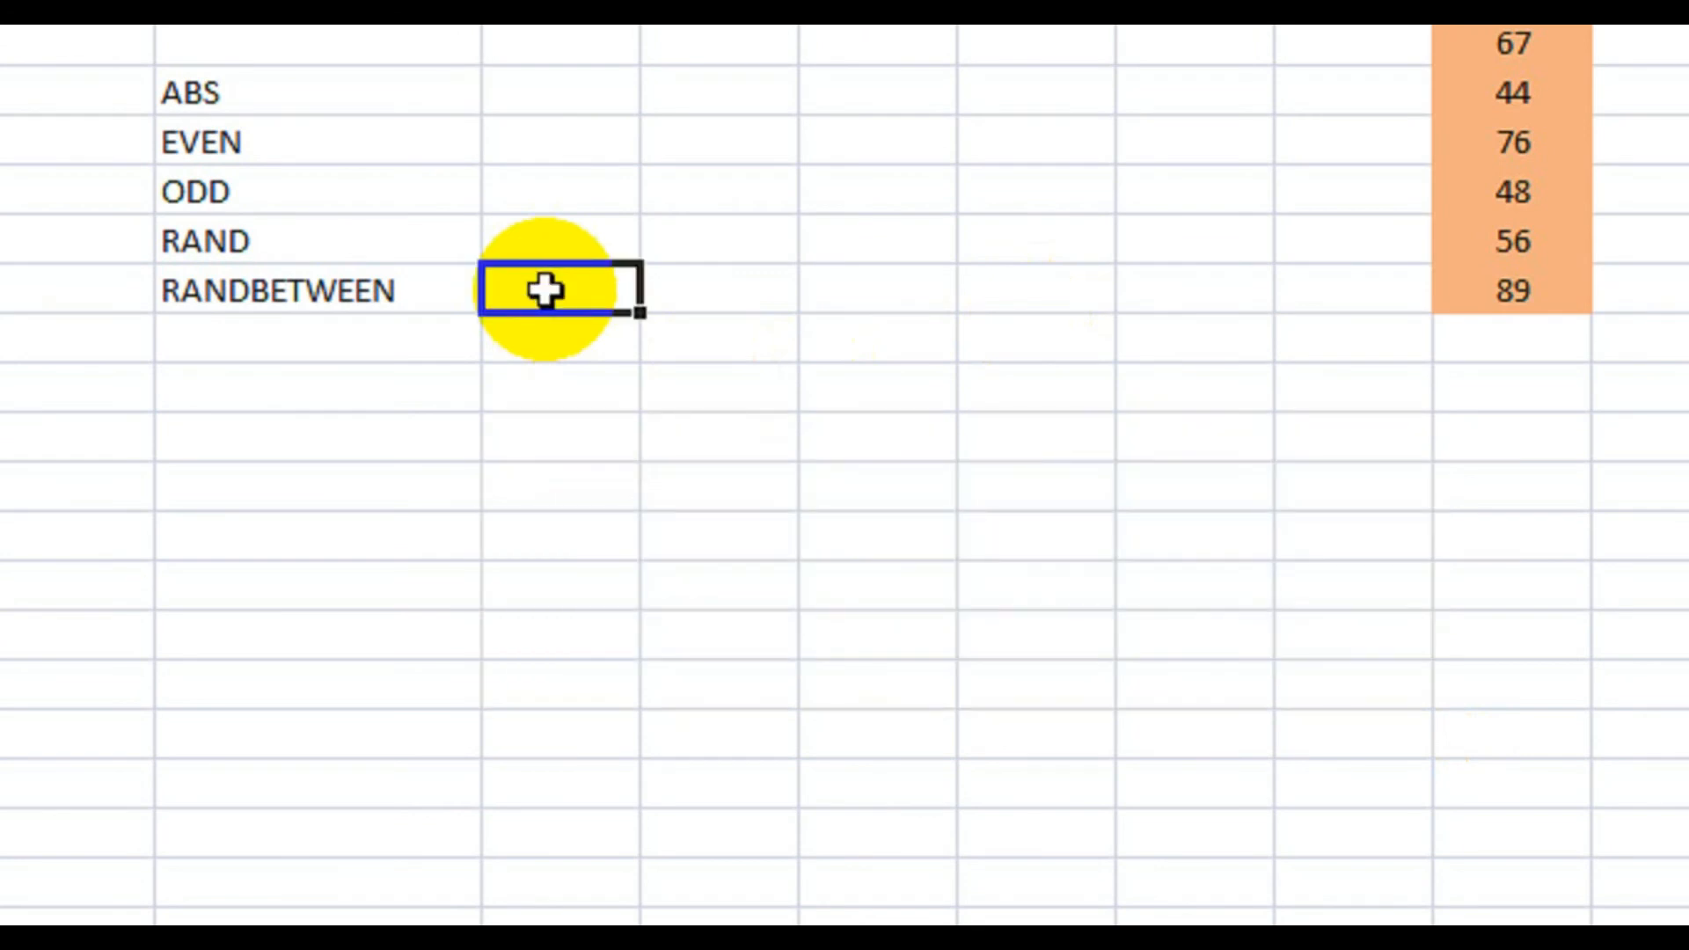
pyautogui.click(668, 392)
pyautogui.write('=')
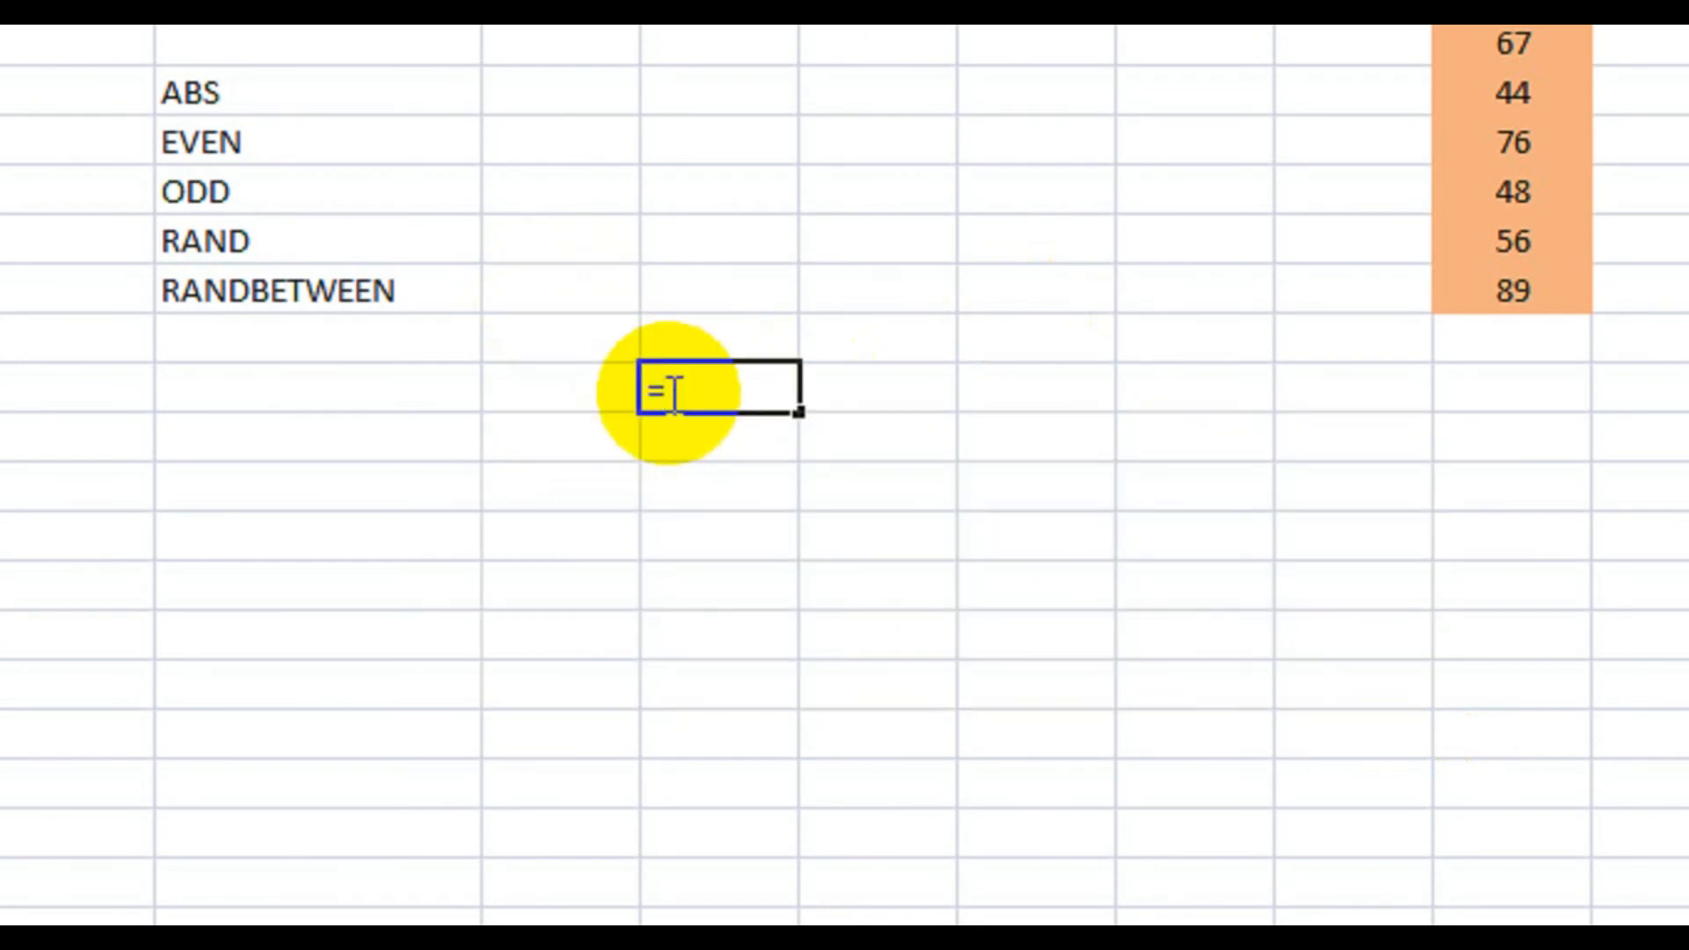
pyautogui.write('ran')
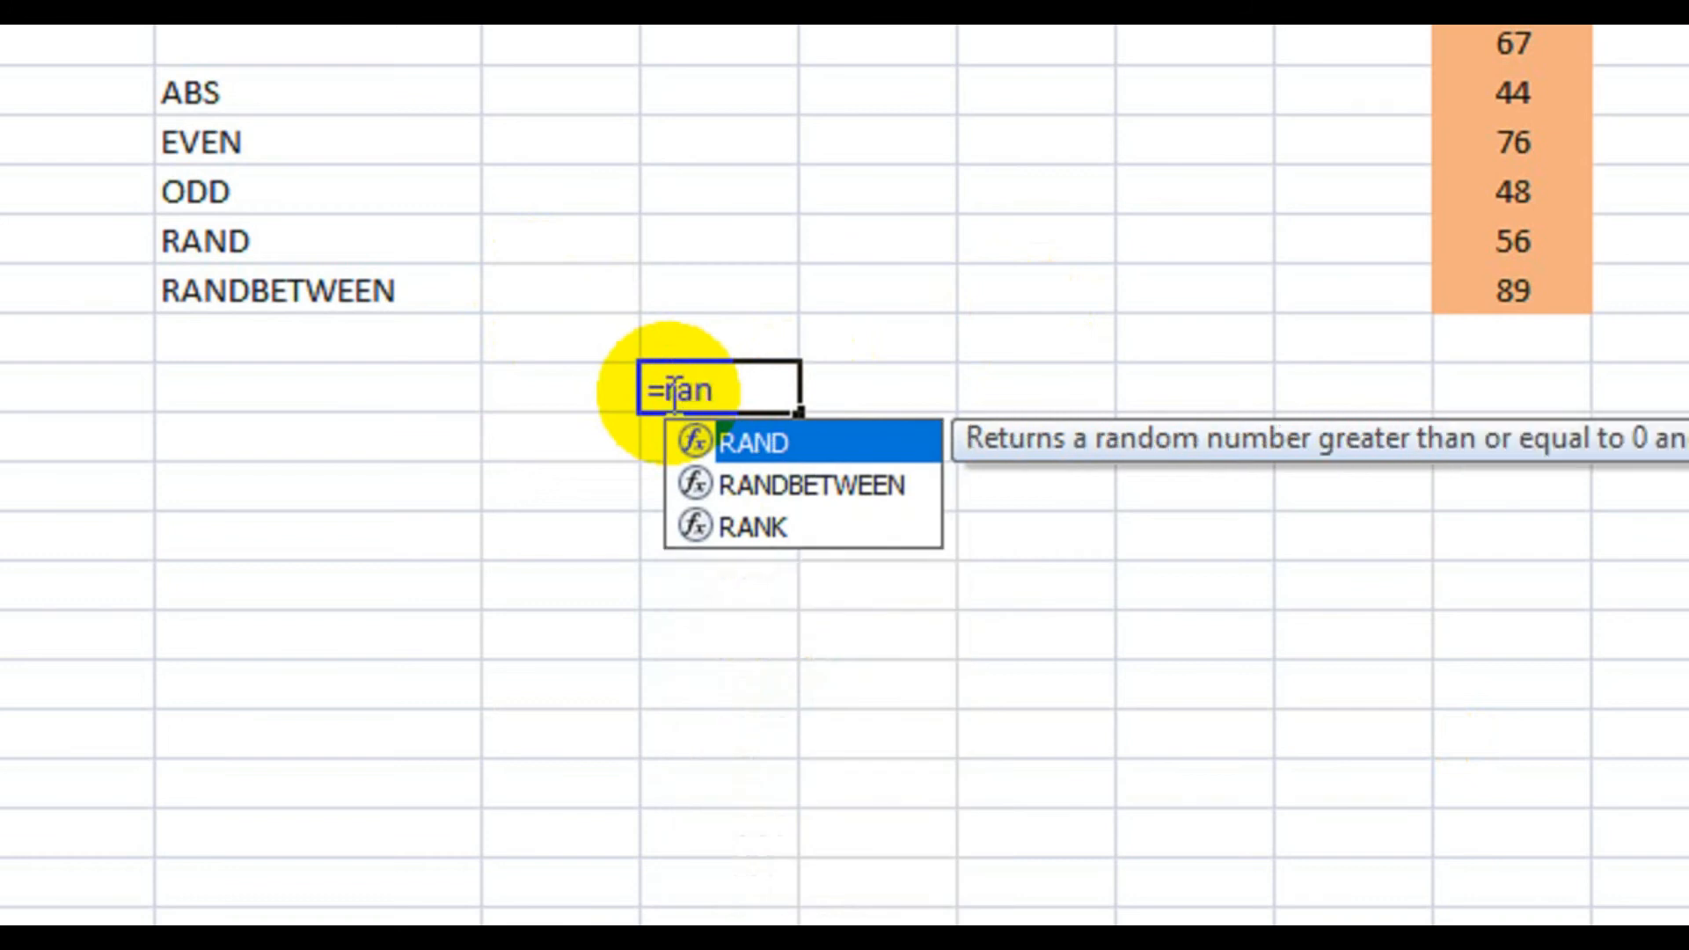
pyautogui.doubleClick(776, 482)
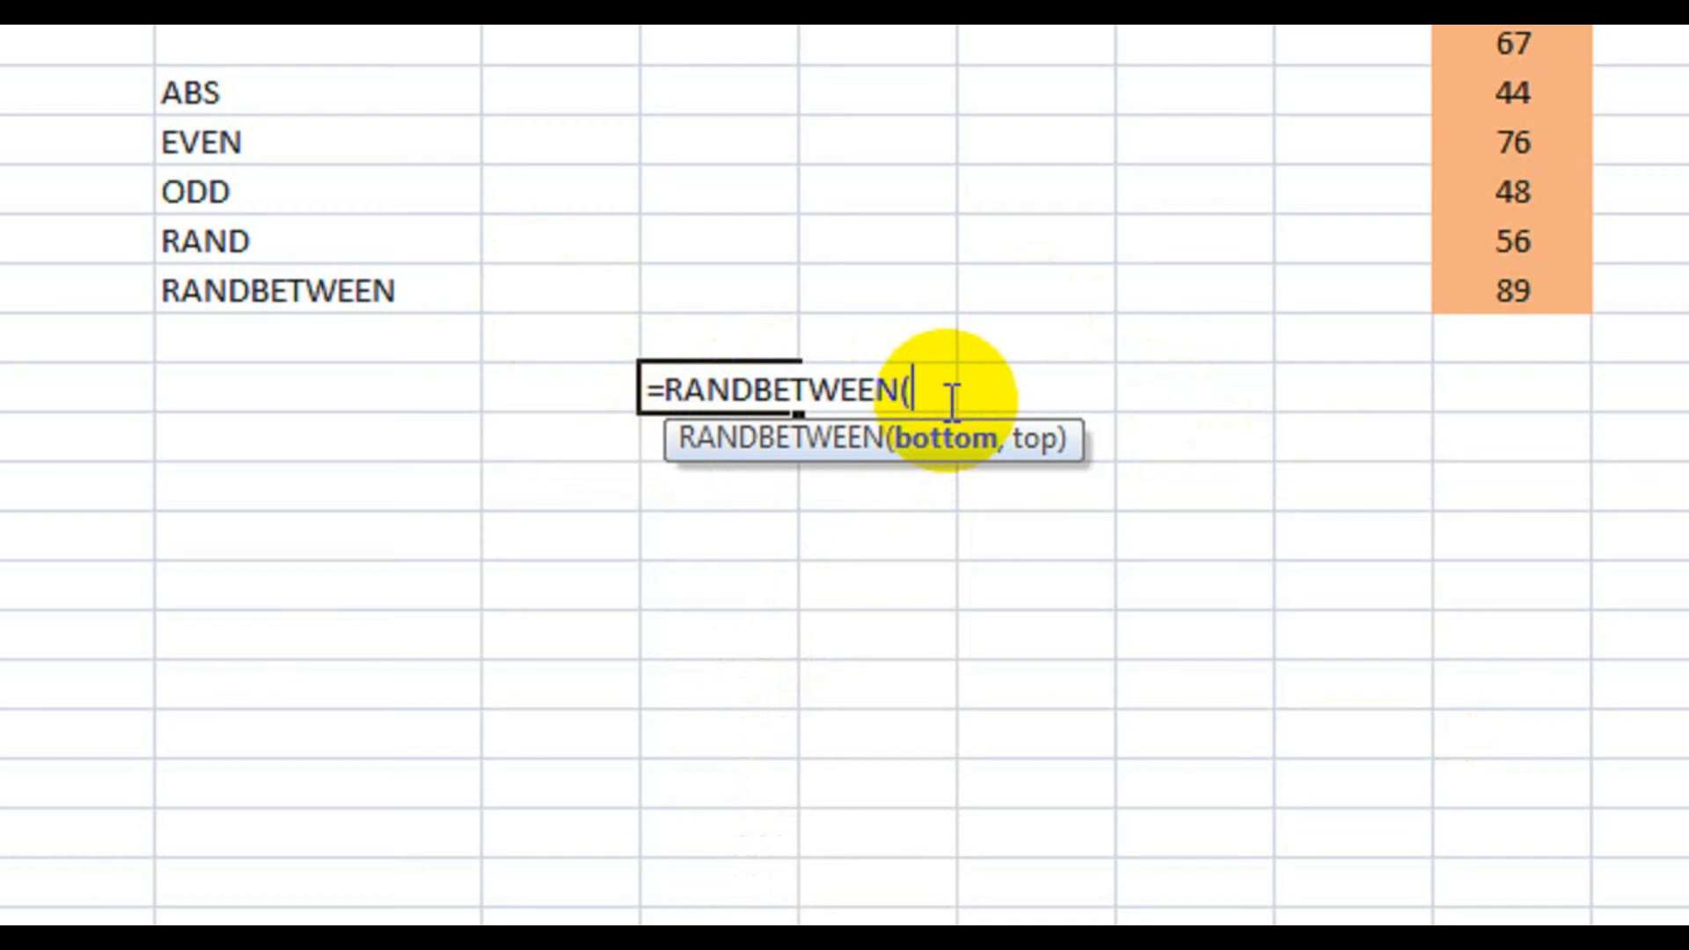
pyautogui.write('50,1')
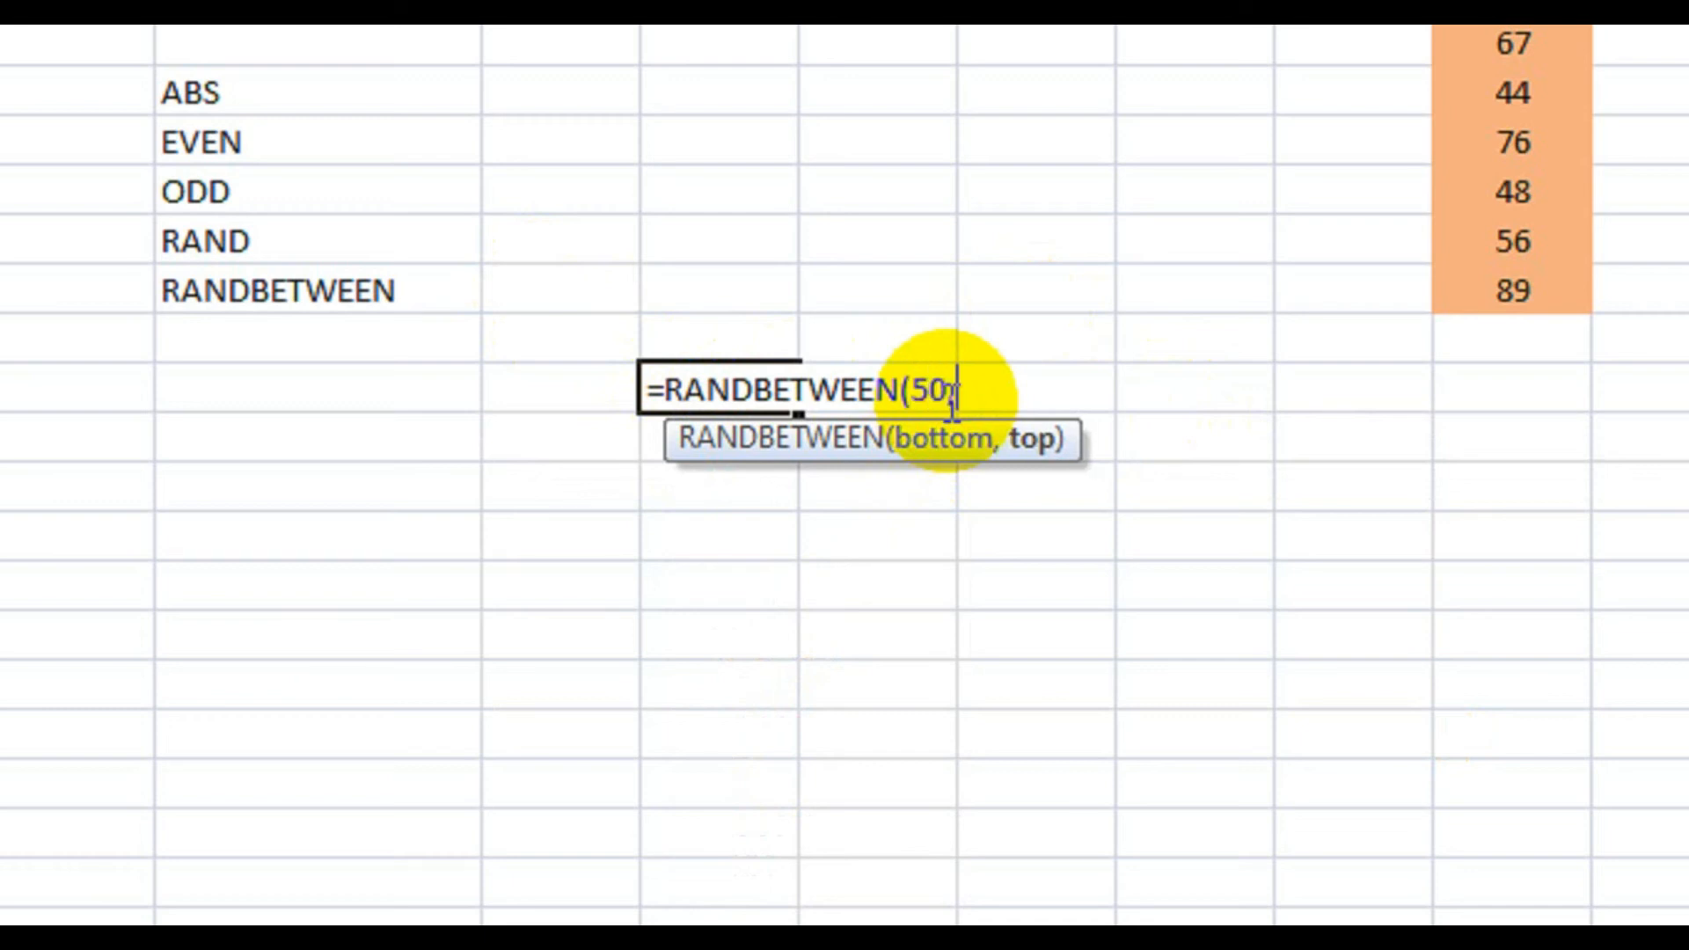
pyautogui.write('00)')
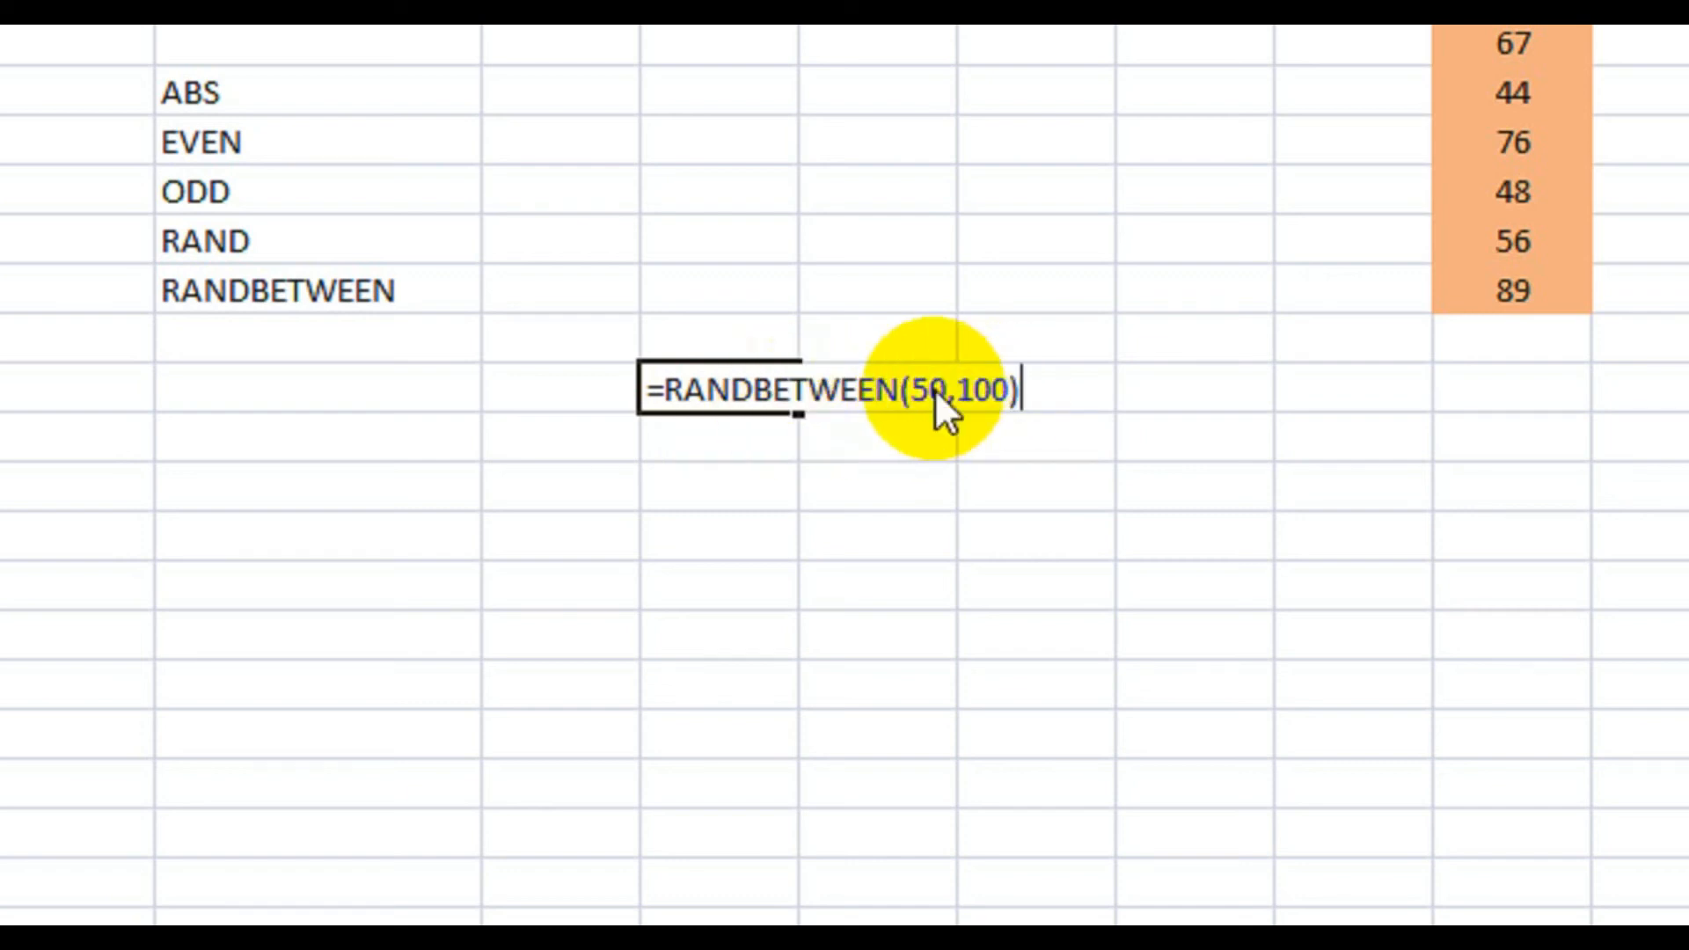
pyautogui.press('Return')
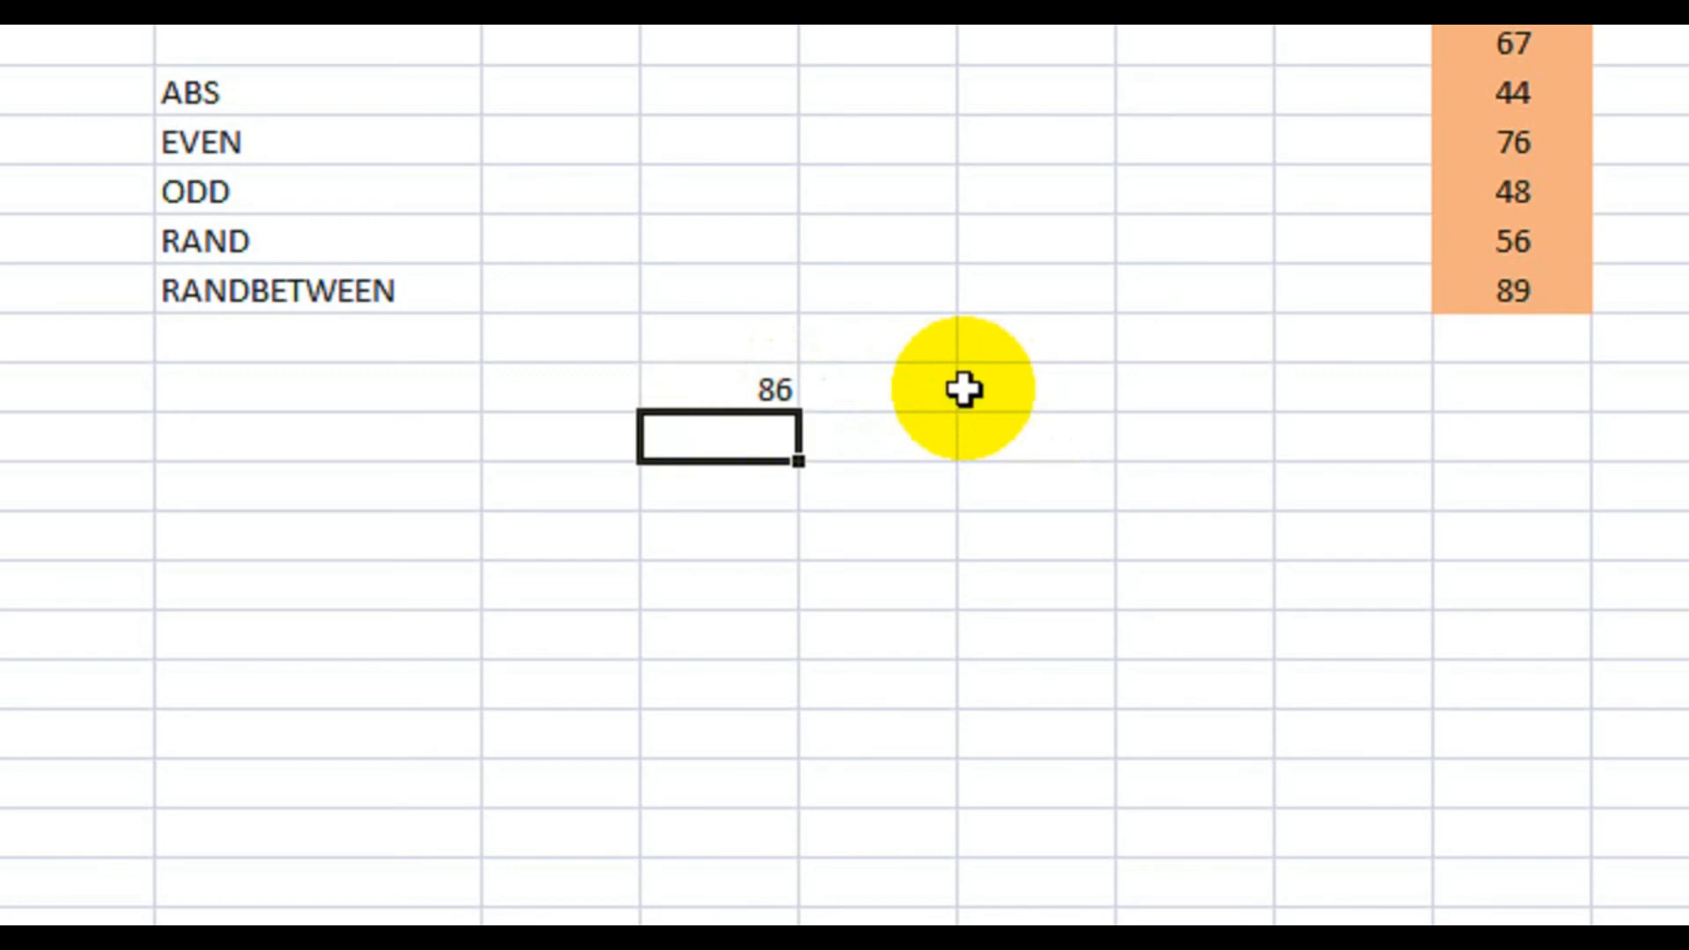
# Step: Fill the RANDBETWEEN formula from G14 across to column L and down to row 21, and clear the filled block
pyautogui.click(770, 392)
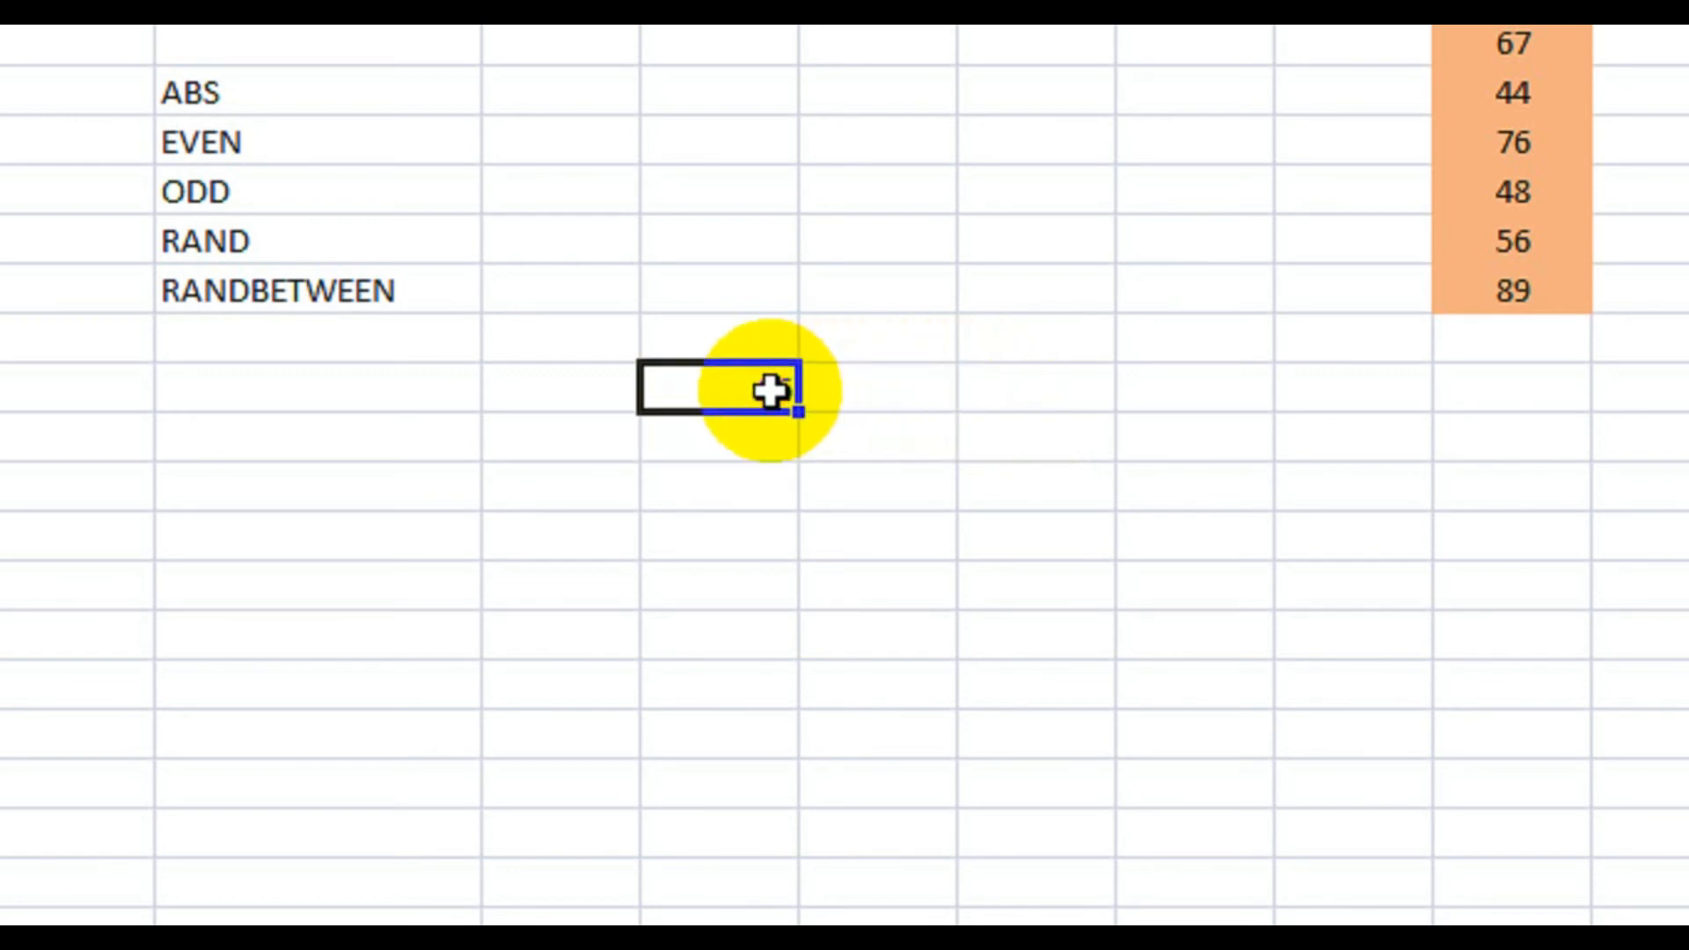
pyautogui.moveTo(803, 406); pyautogui.dragTo(1270, 701)
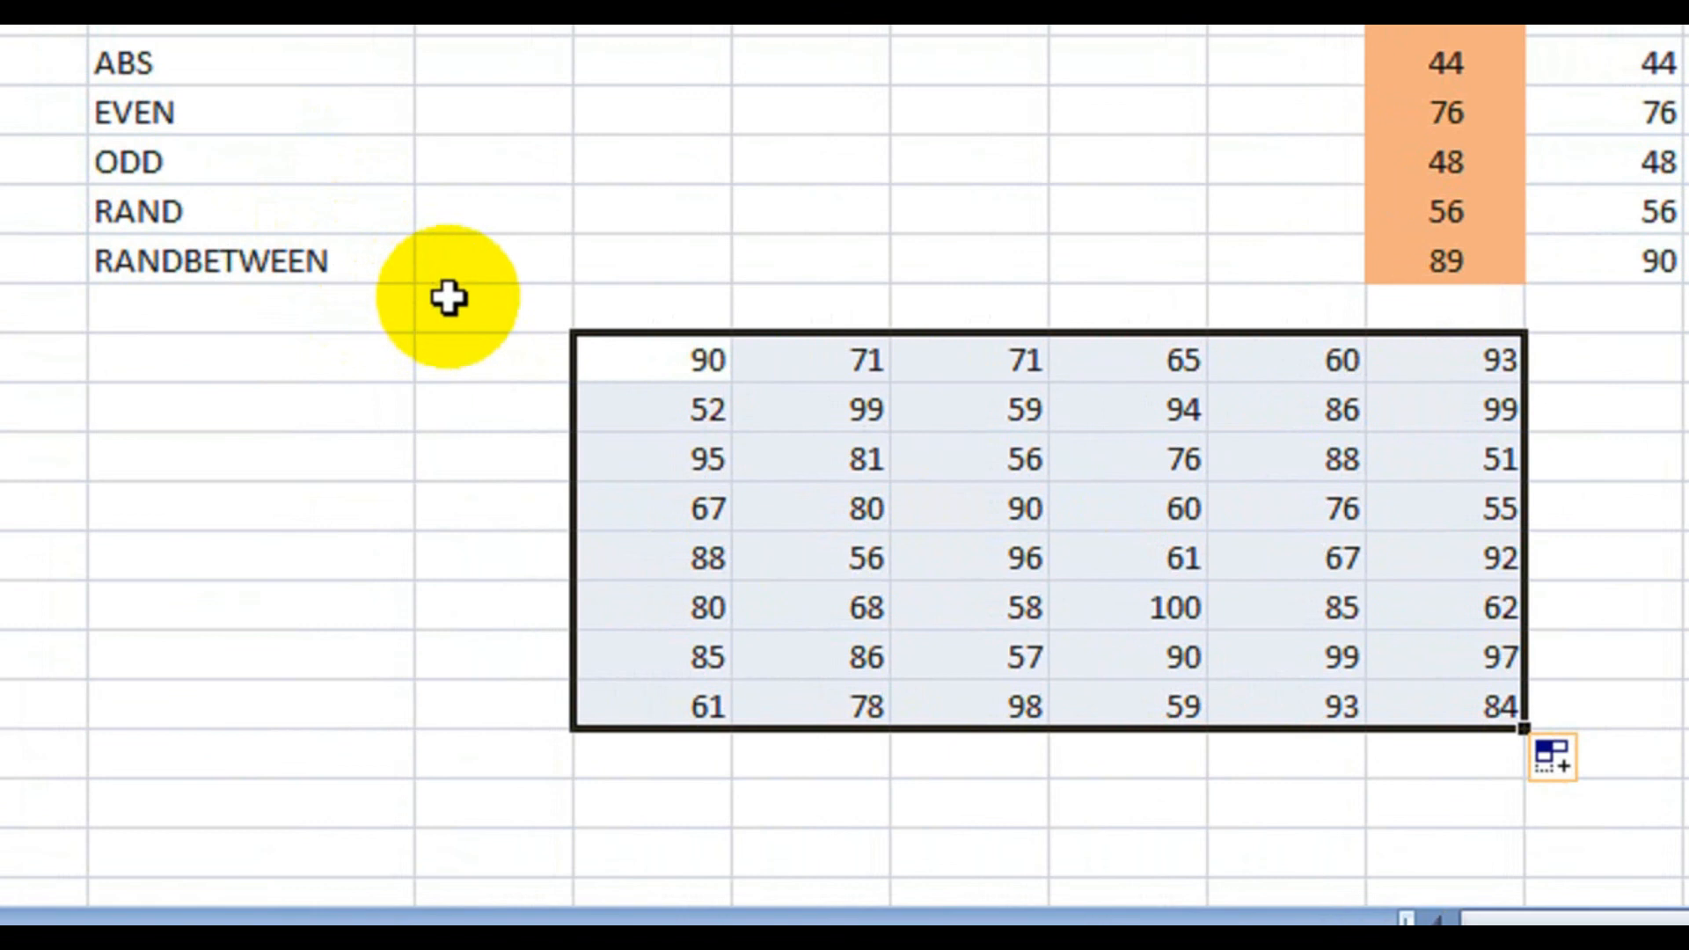
pyautogui.press('Delete')
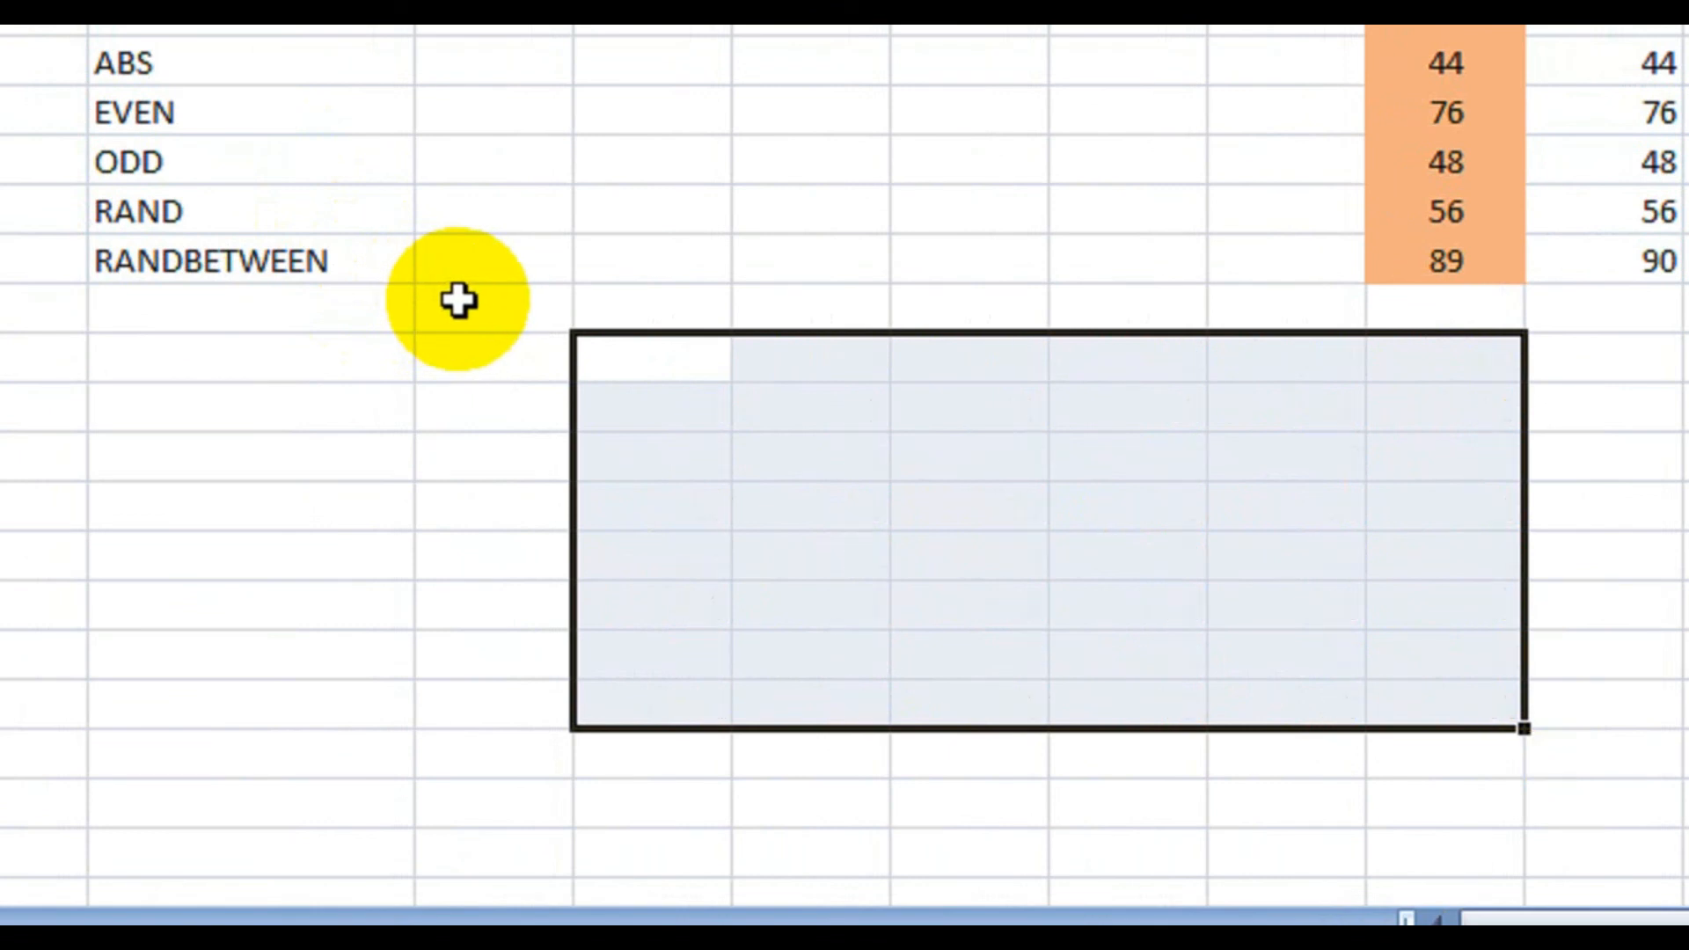
pyautogui.click(505, 276)
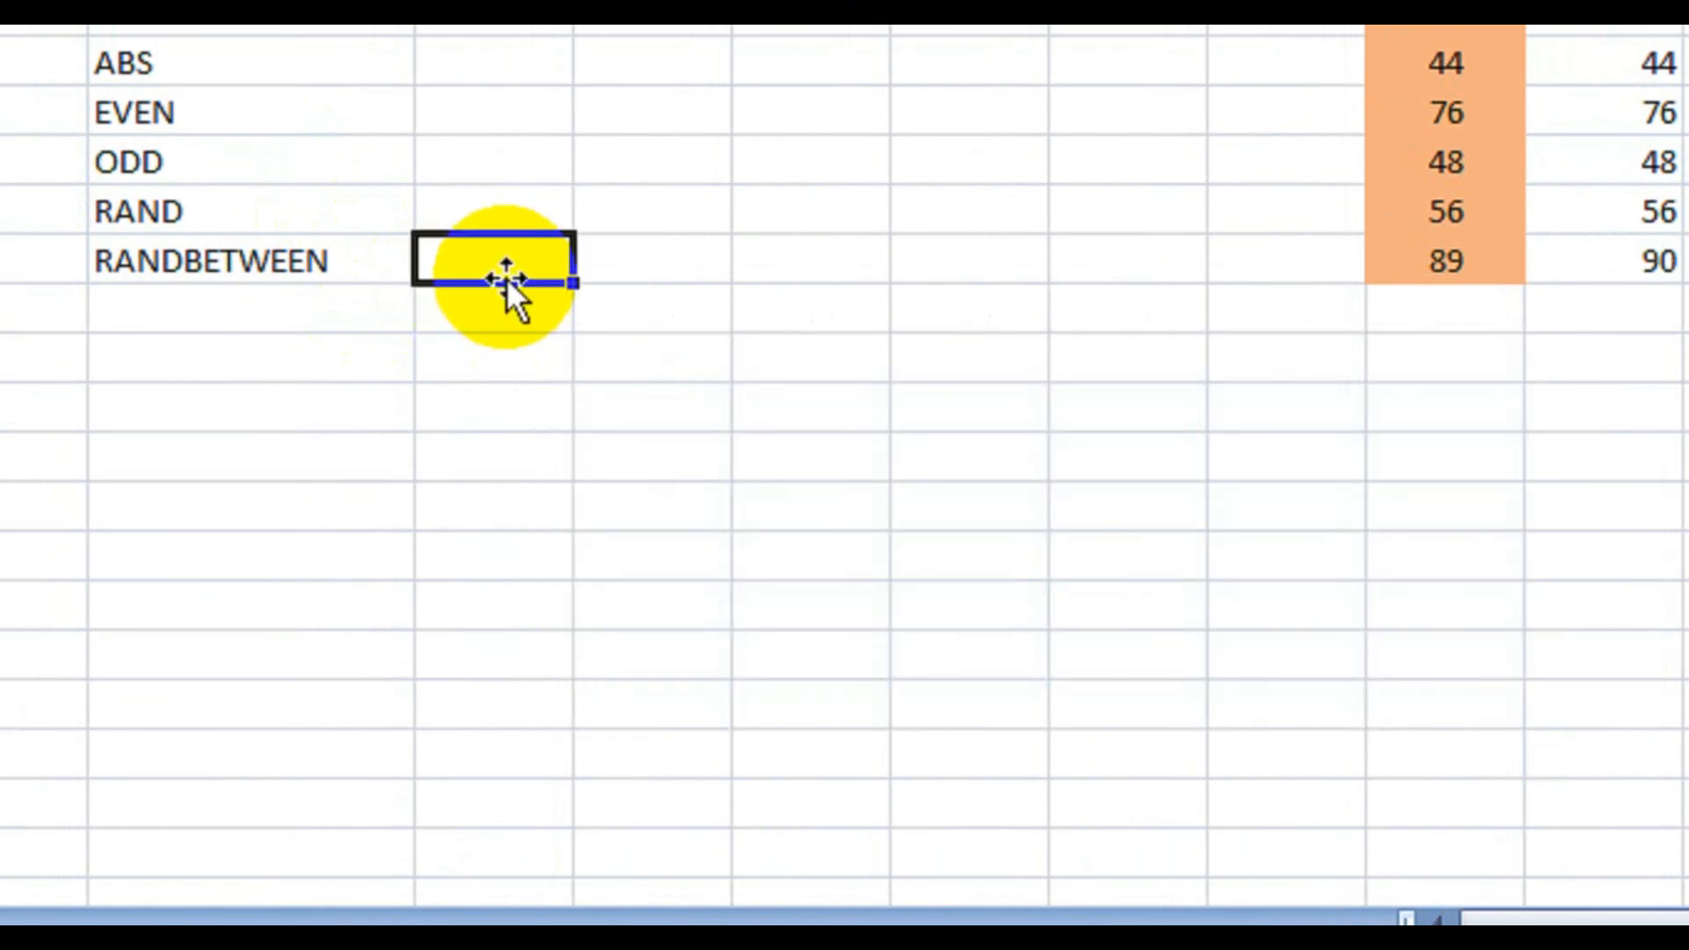
# Step: Undo the clearing of the RANDBETWEEN block and recalculate the sheet repeatedly to generate new random numbers
pyautogui.hotkey('ctrl', 'z')
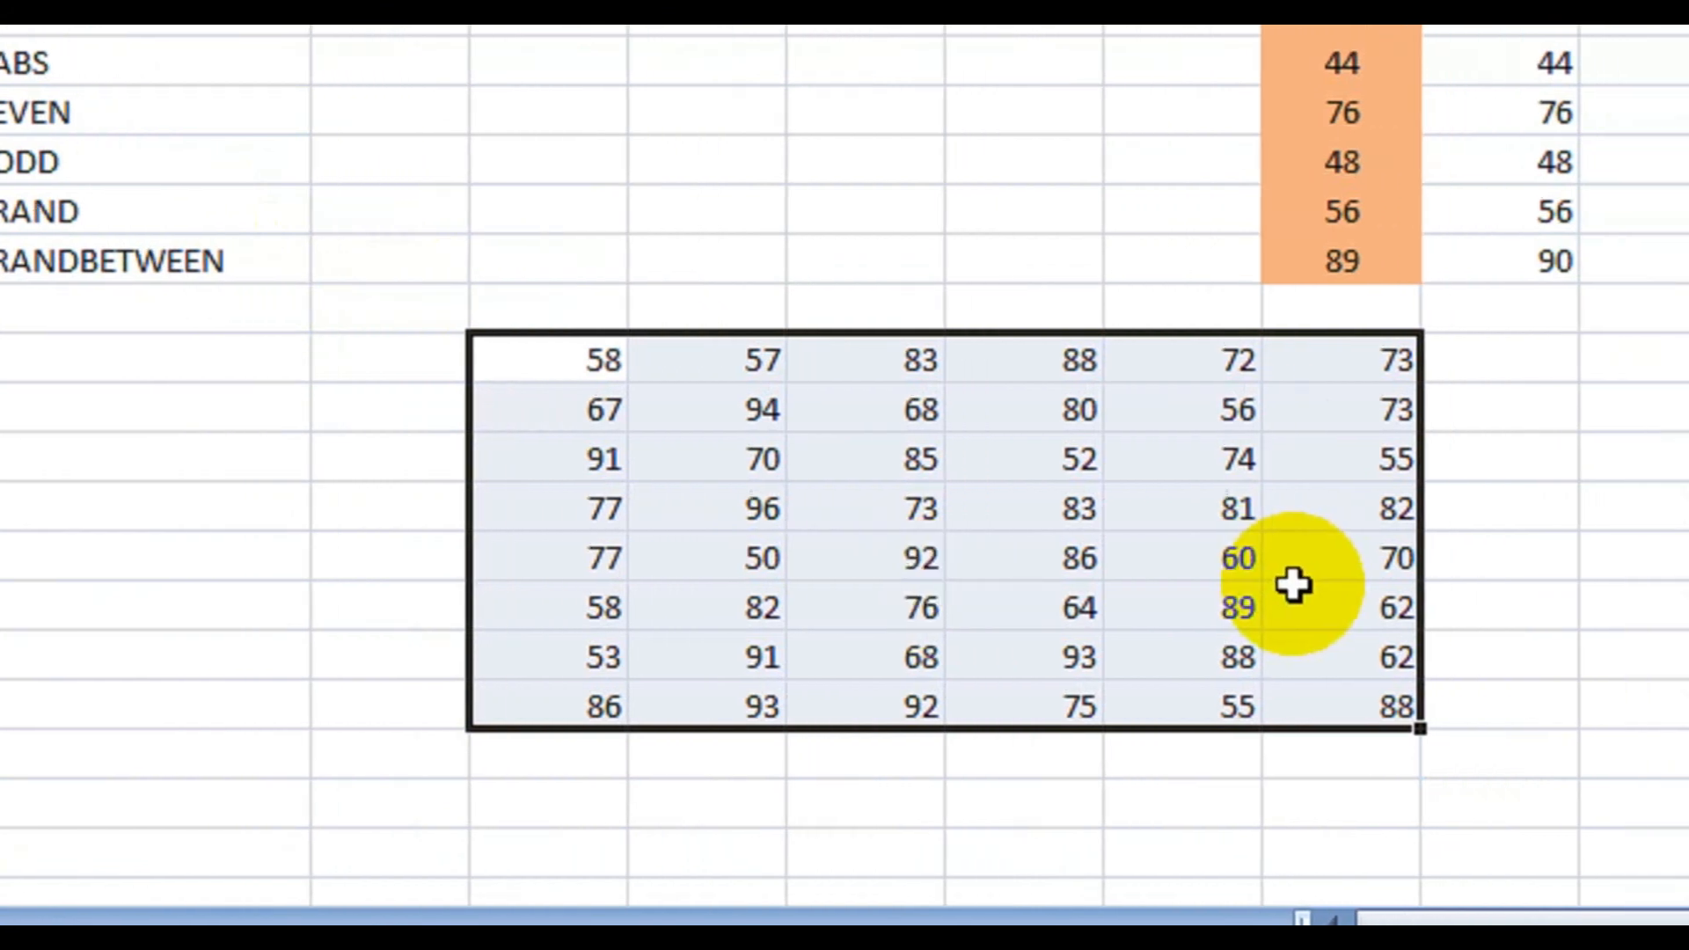
pyautogui.press('F9')
pyautogui.press('F9')
pyautogui.press('F9')
pyautogui.press('F9')
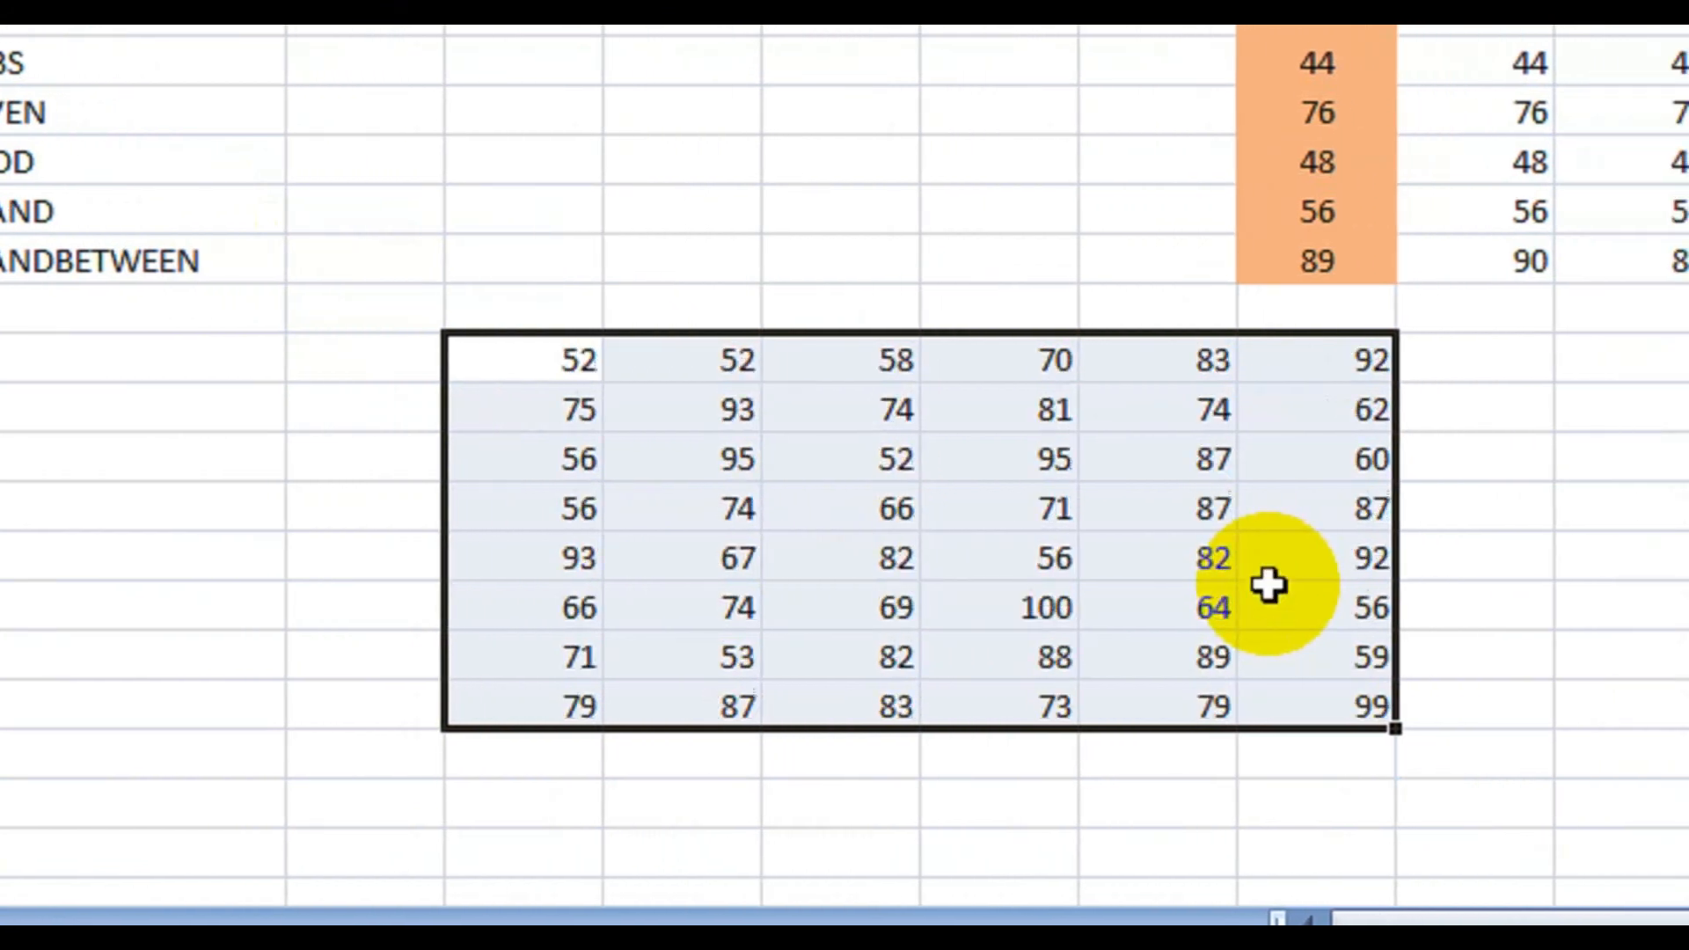
pyautogui.press('F9')
pyautogui.press('F9')
pyautogui.press('F9')
pyautogui.press('F9')
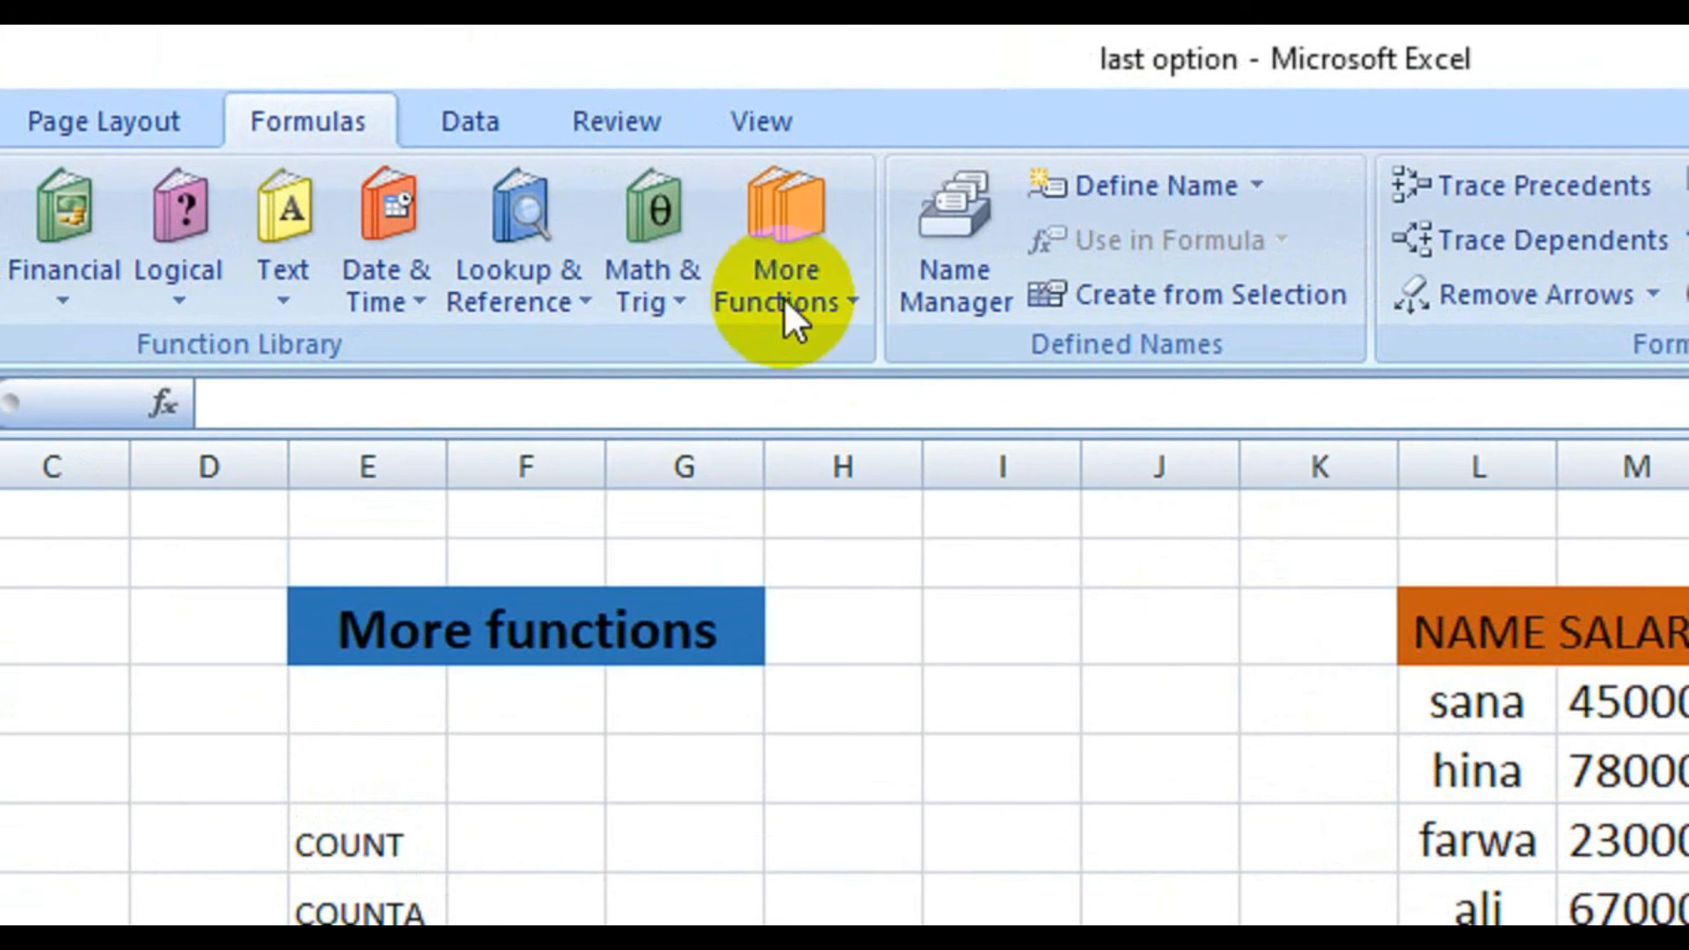
pyautogui.click(835, 288)
pyautogui.moveTo(846, 406)
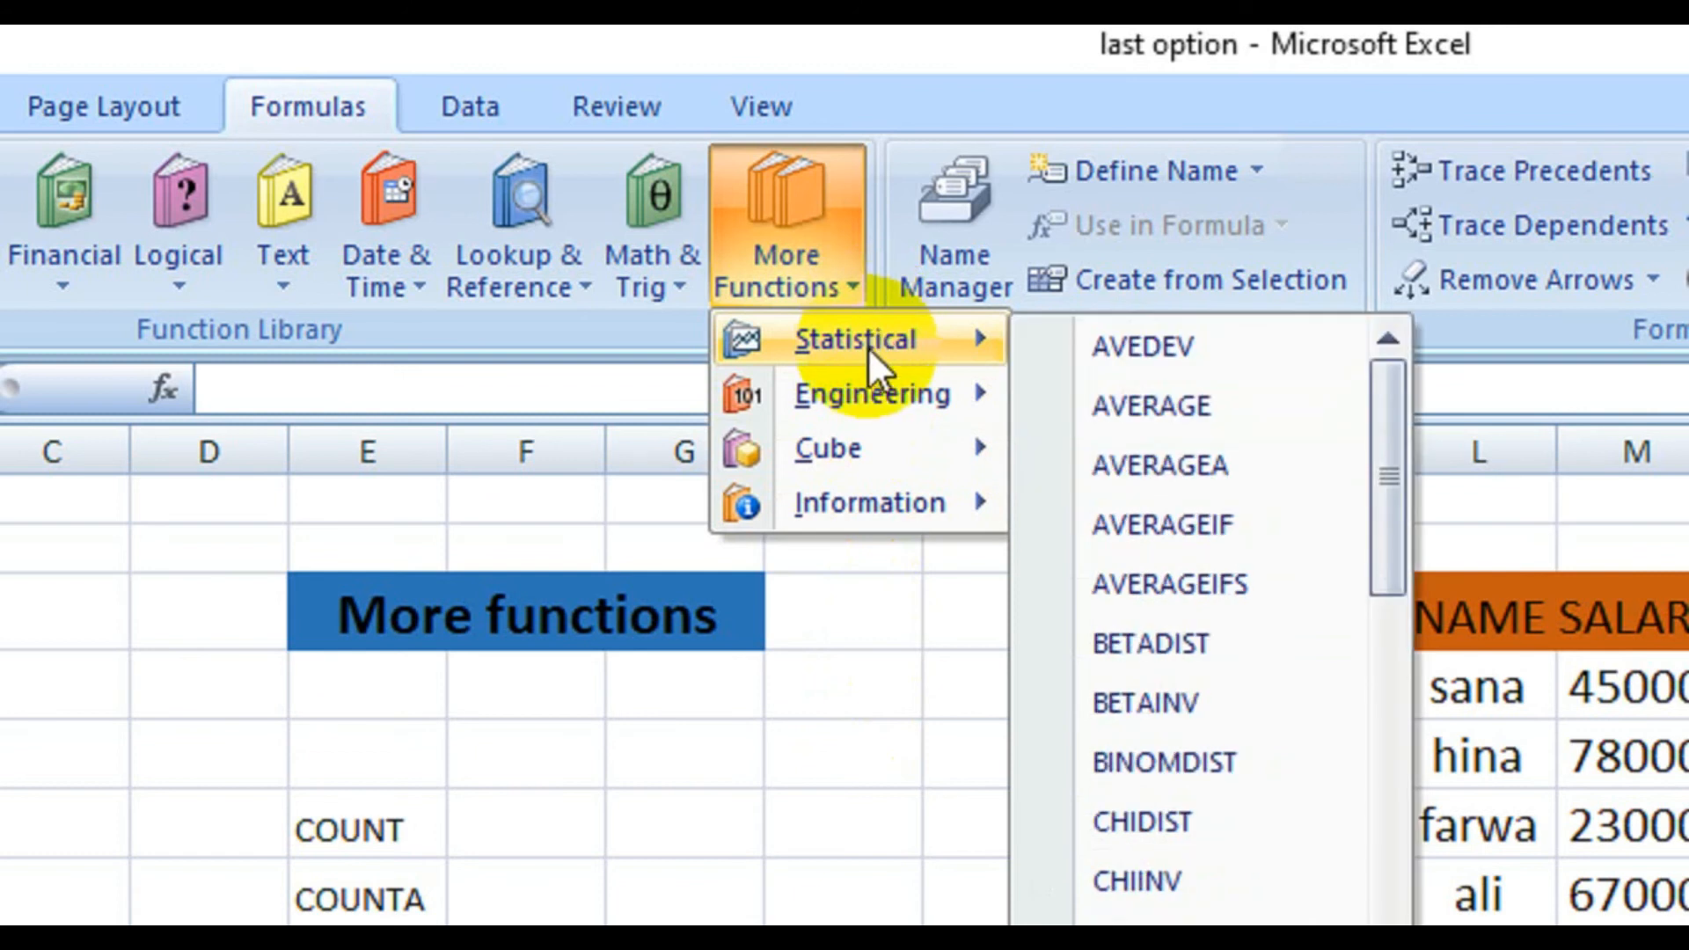
pyautogui.moveTo(860, 493)
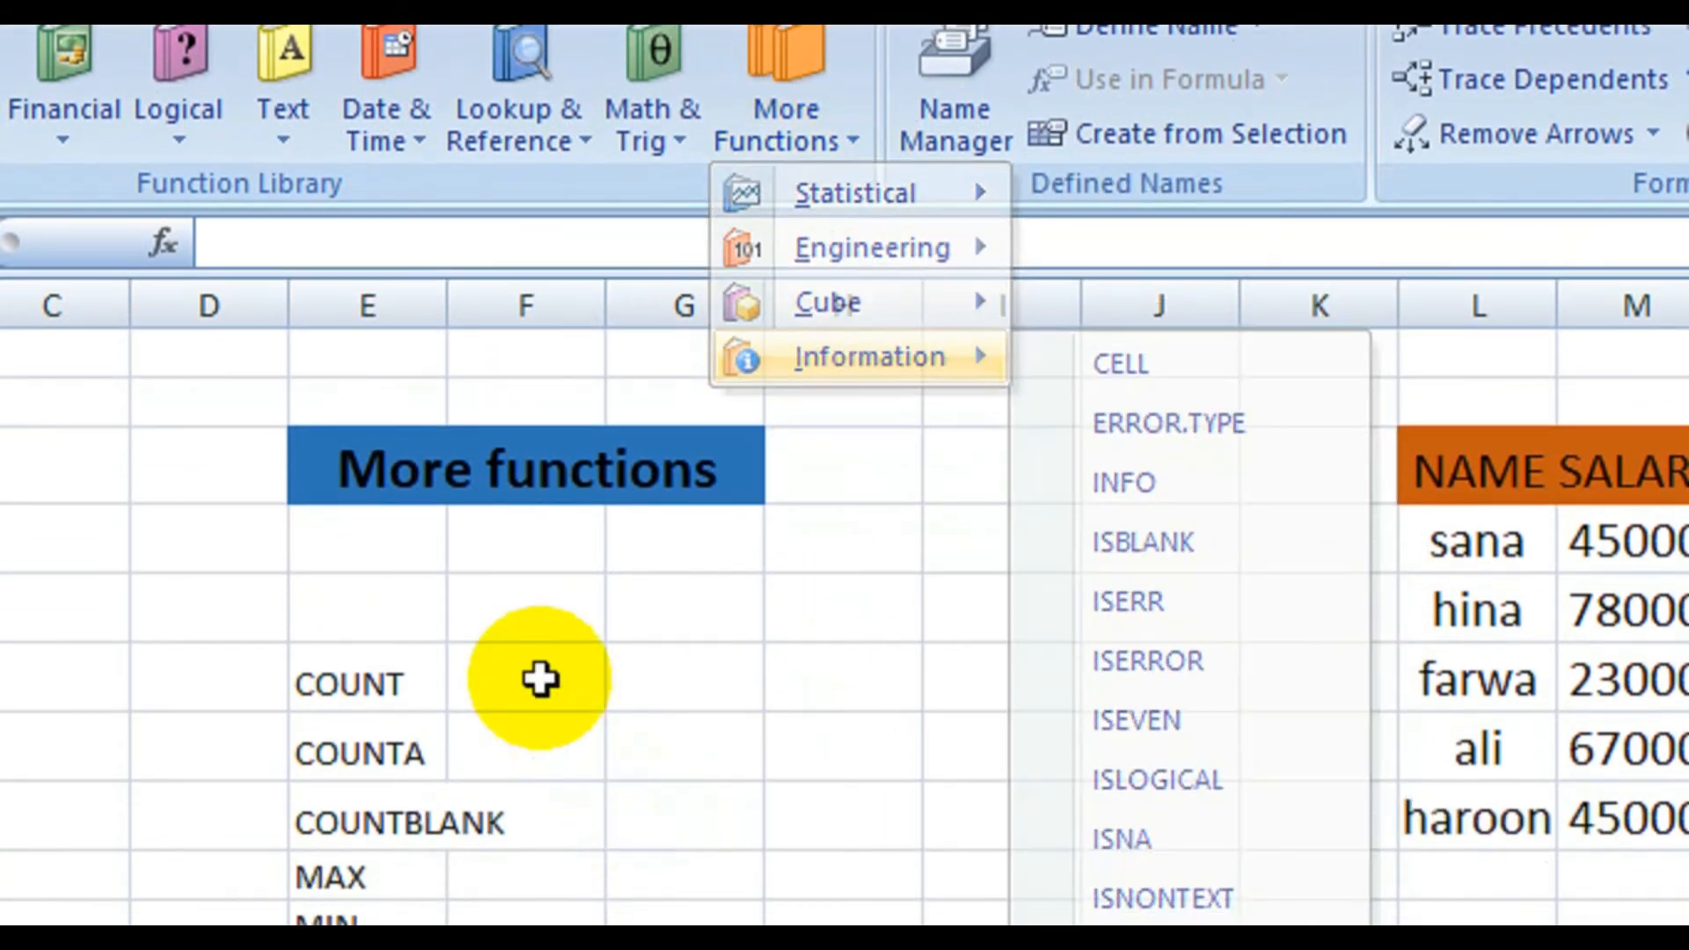
pyautogui.click(539, 679)
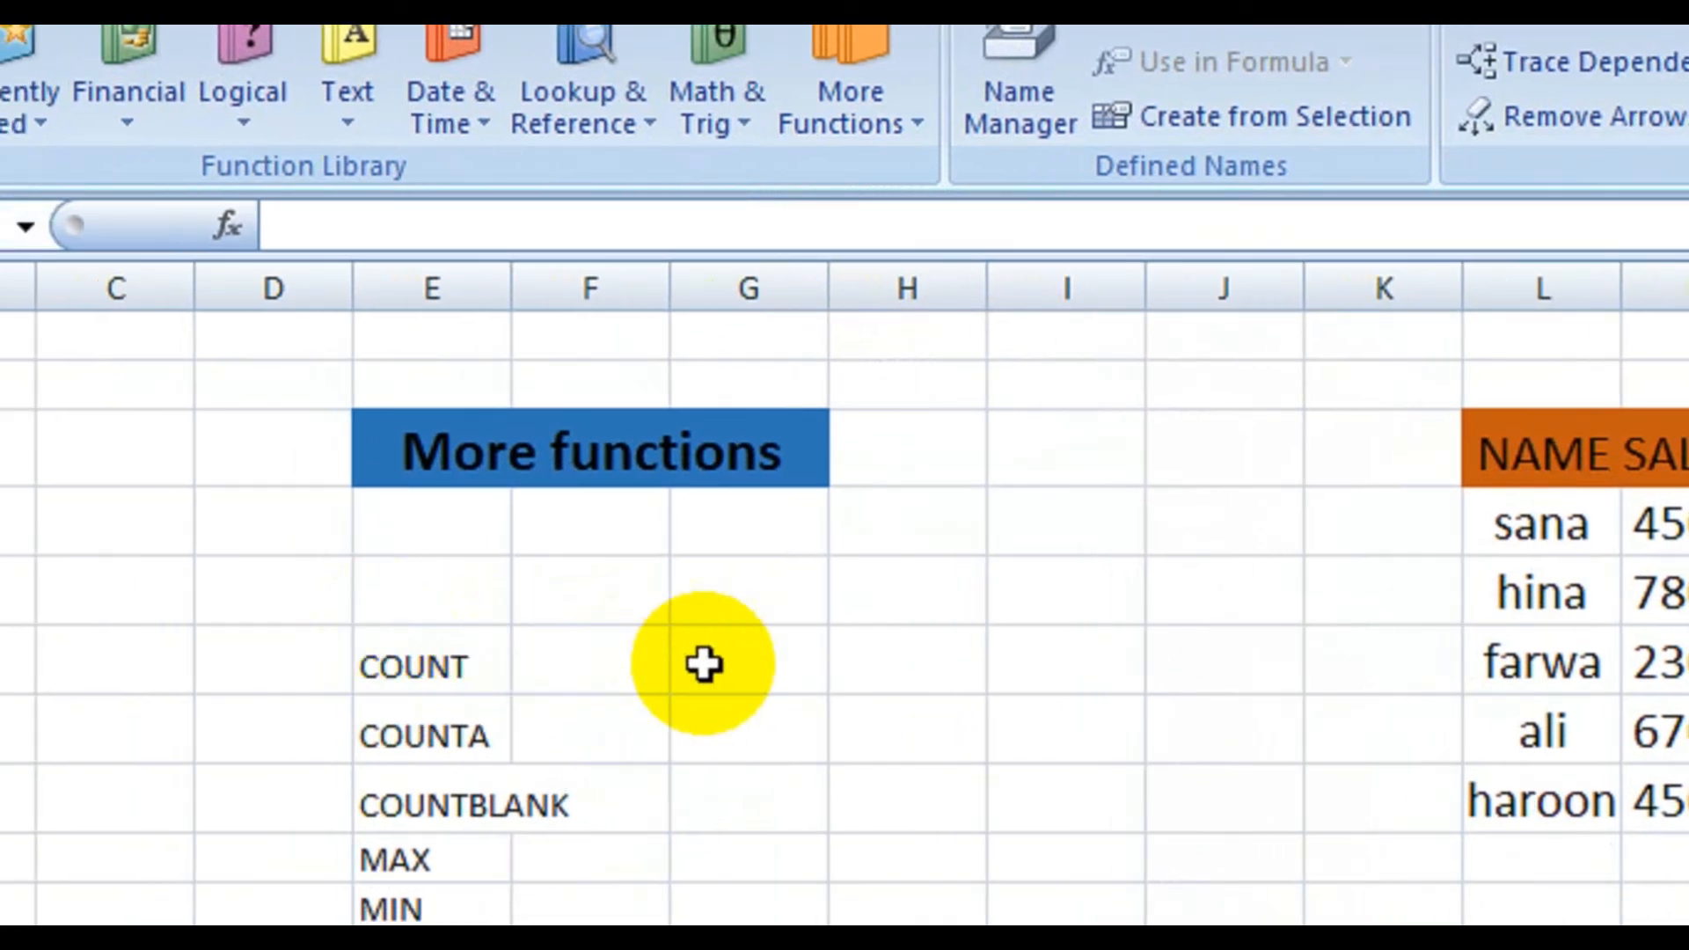
# Step: Enter the formula =COUNT(M4:M8) in G6, in the COUNT row, to count the numeric salary entries
pyautogui.click(734, 665)
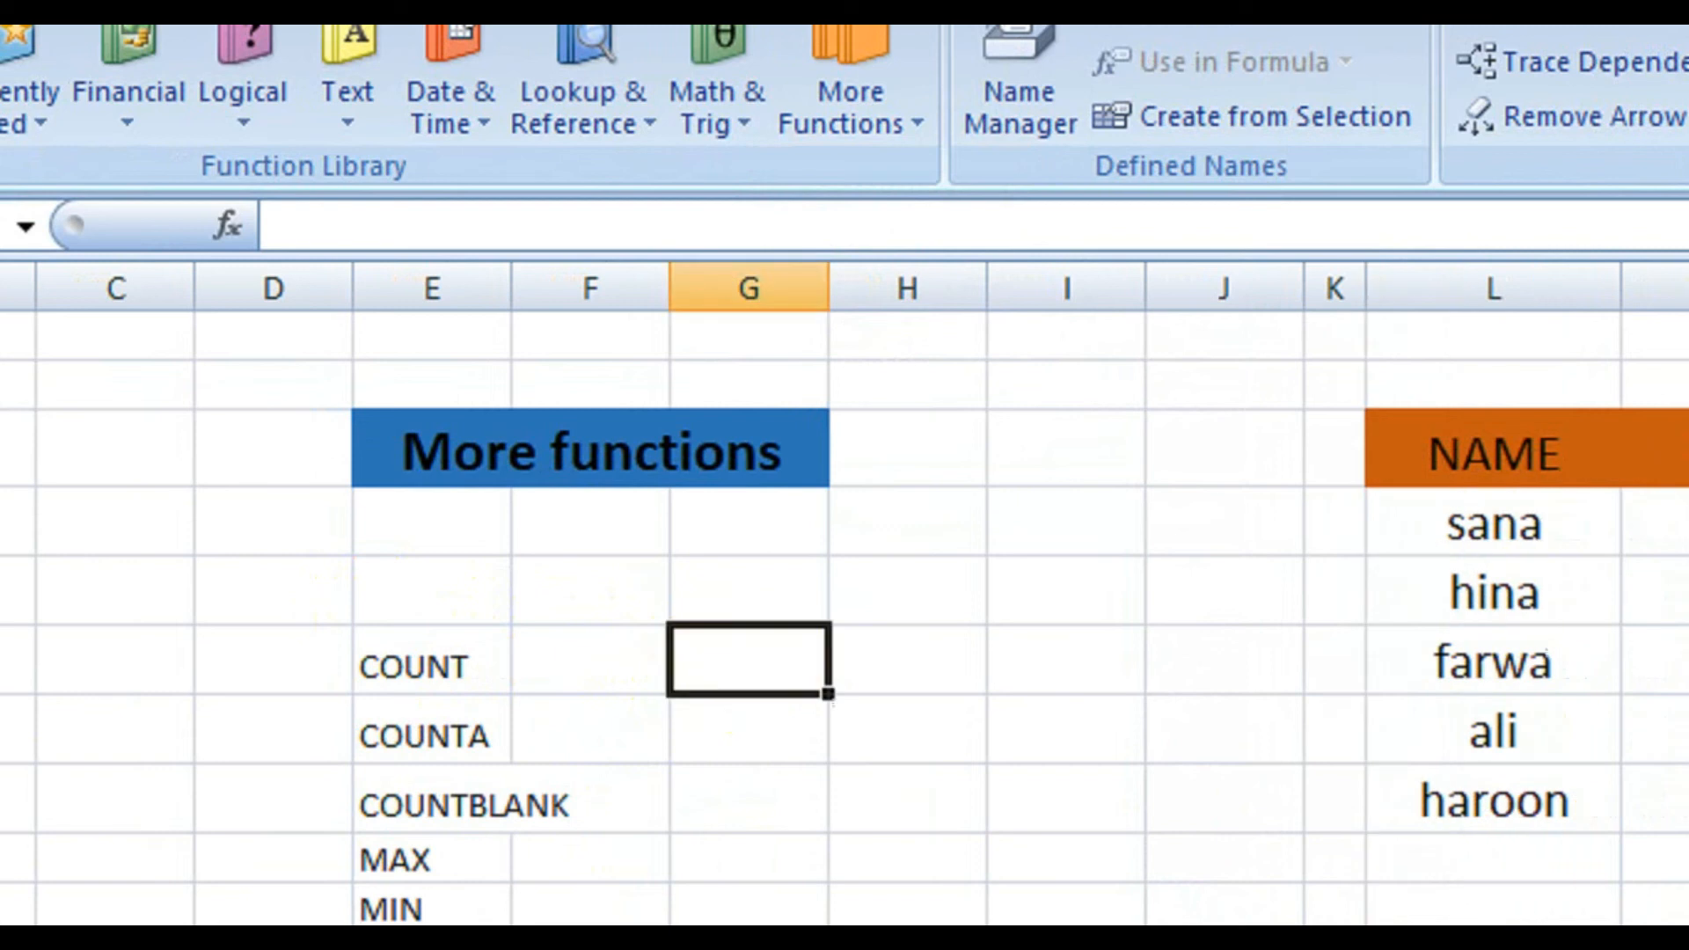
pyautogui.write('=')
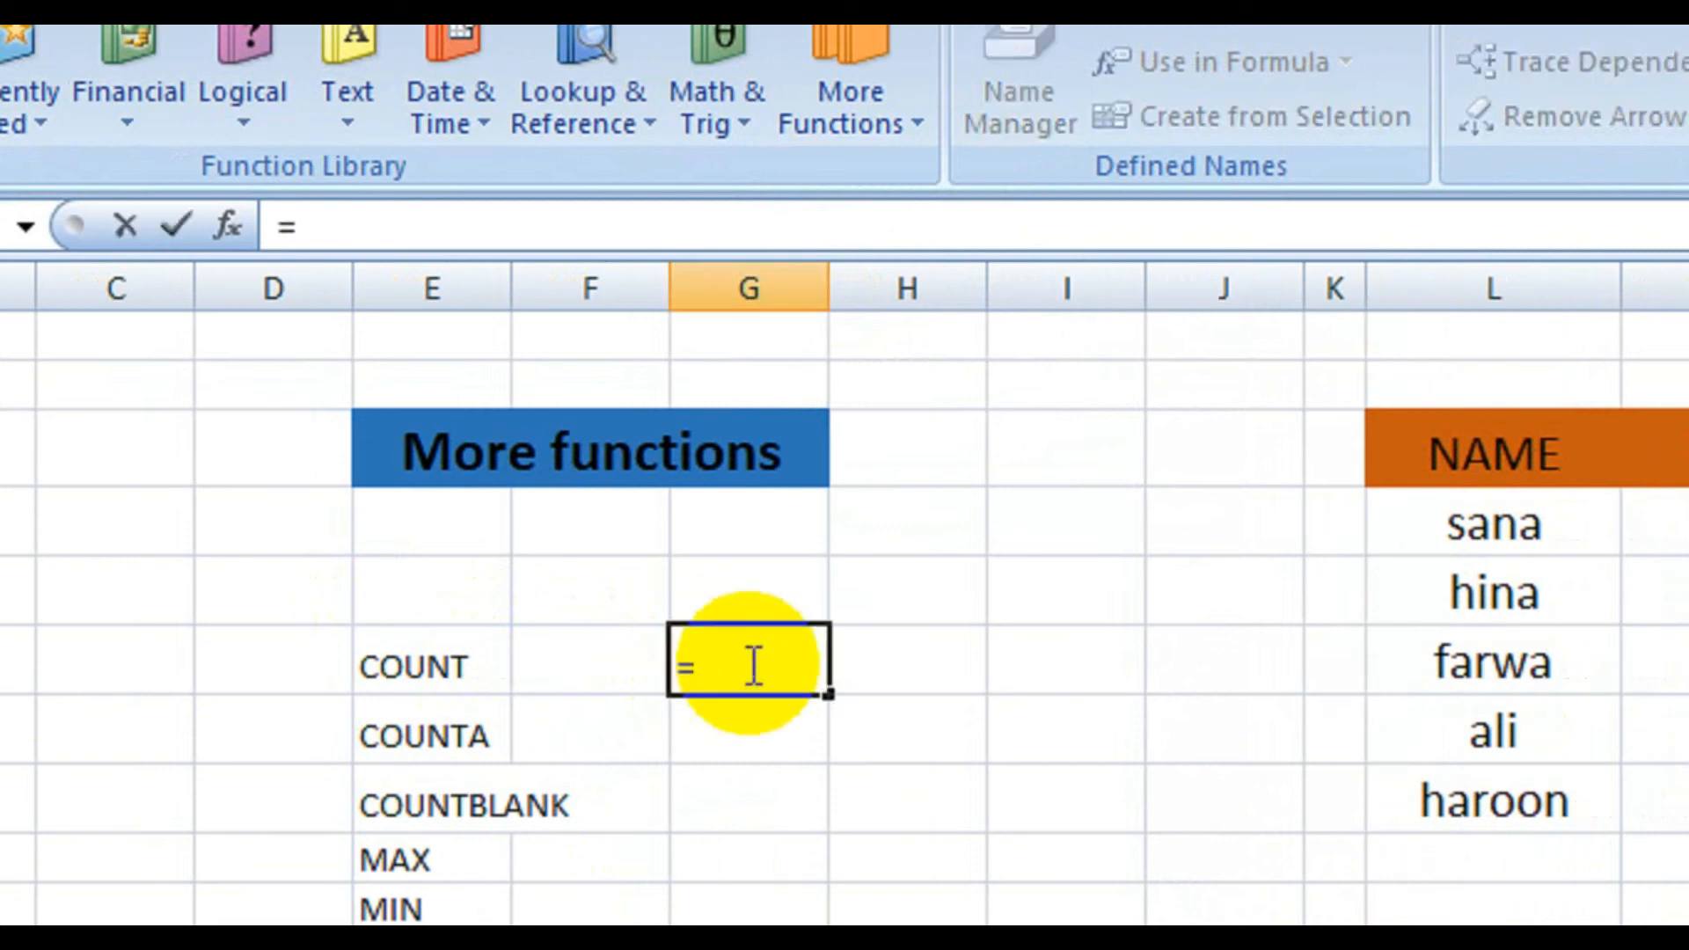
pyautogui.write('cout')
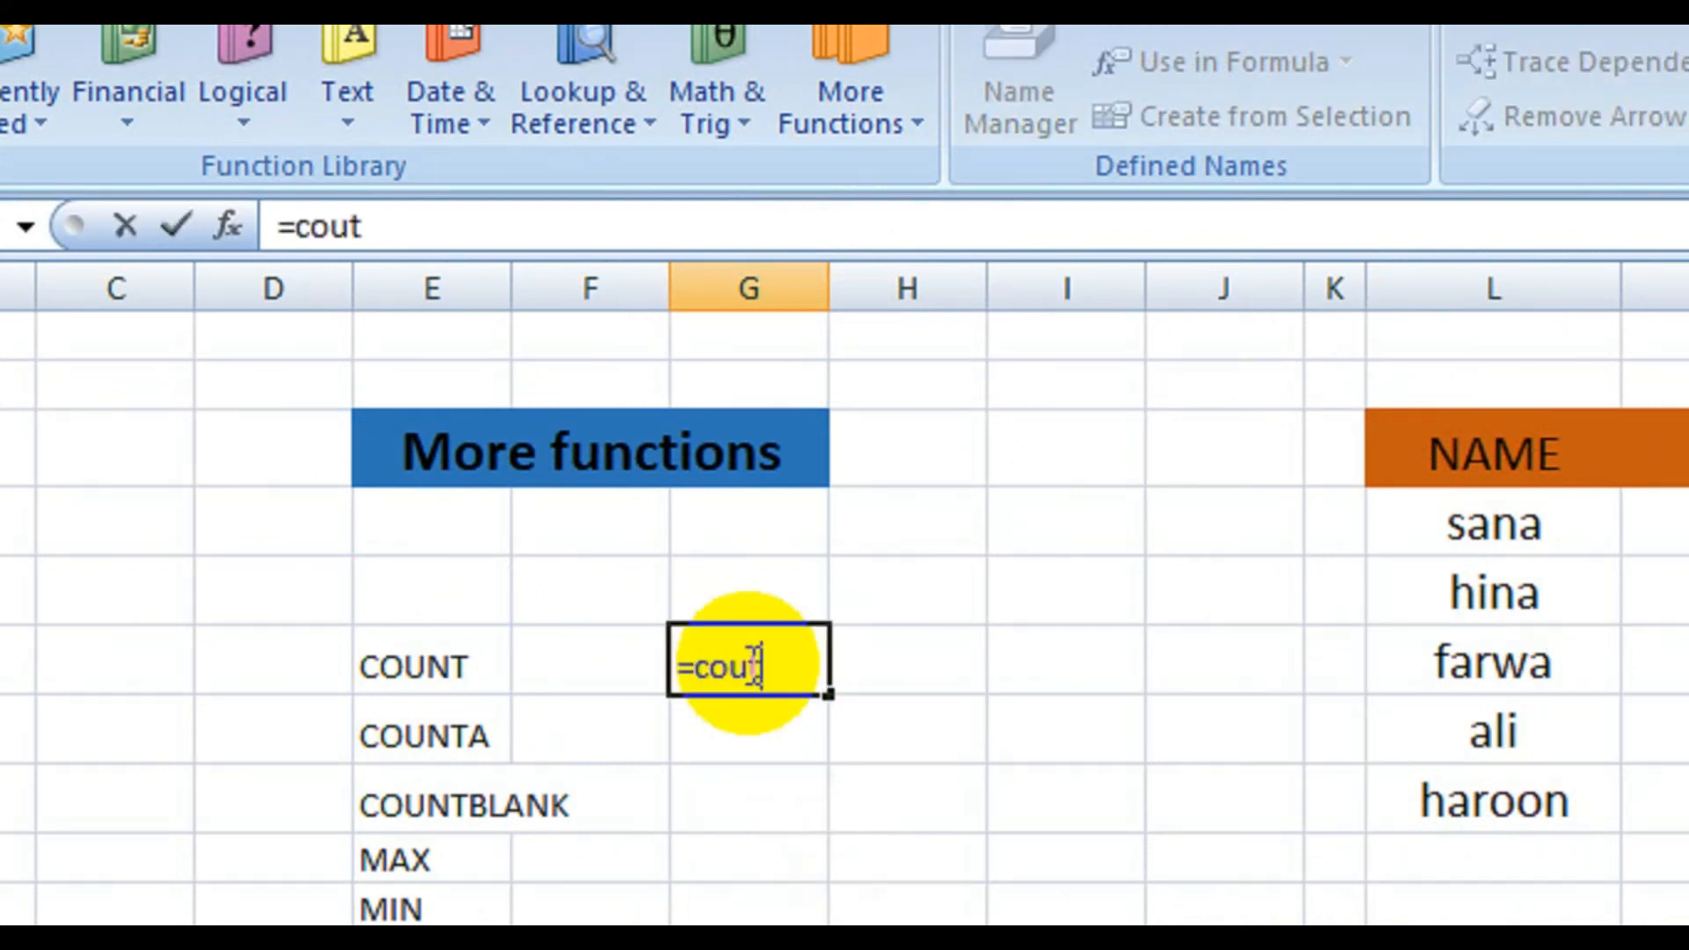
pyautogui.write('nt')
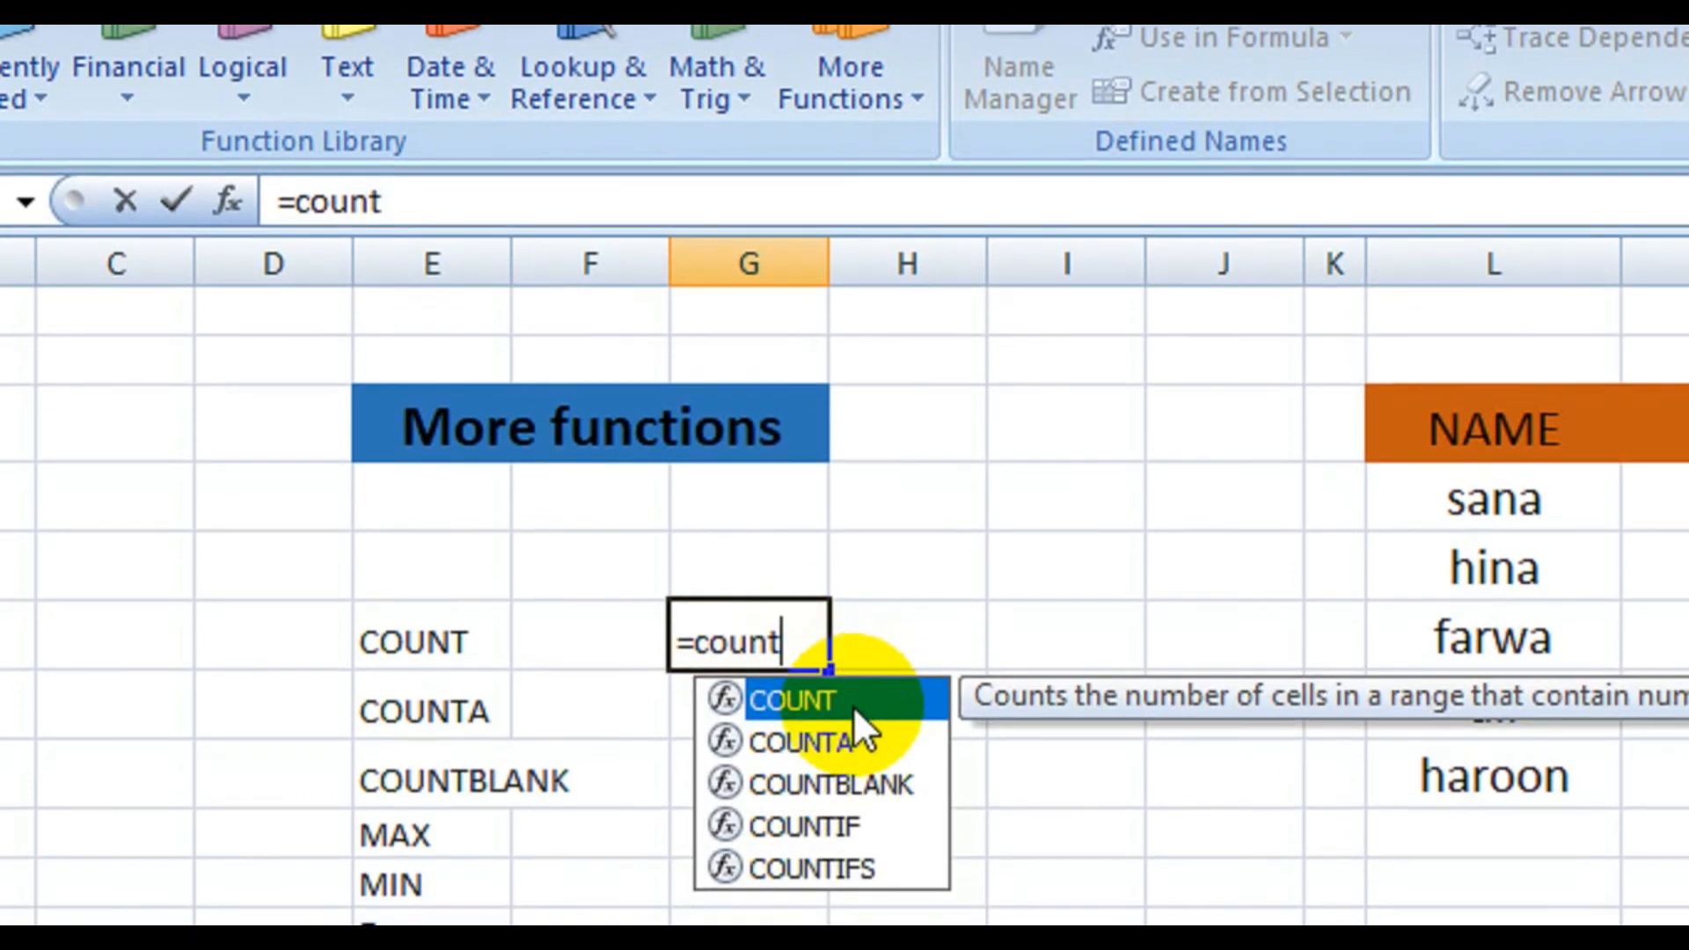
pyautogui.doubleClick(849, 728)
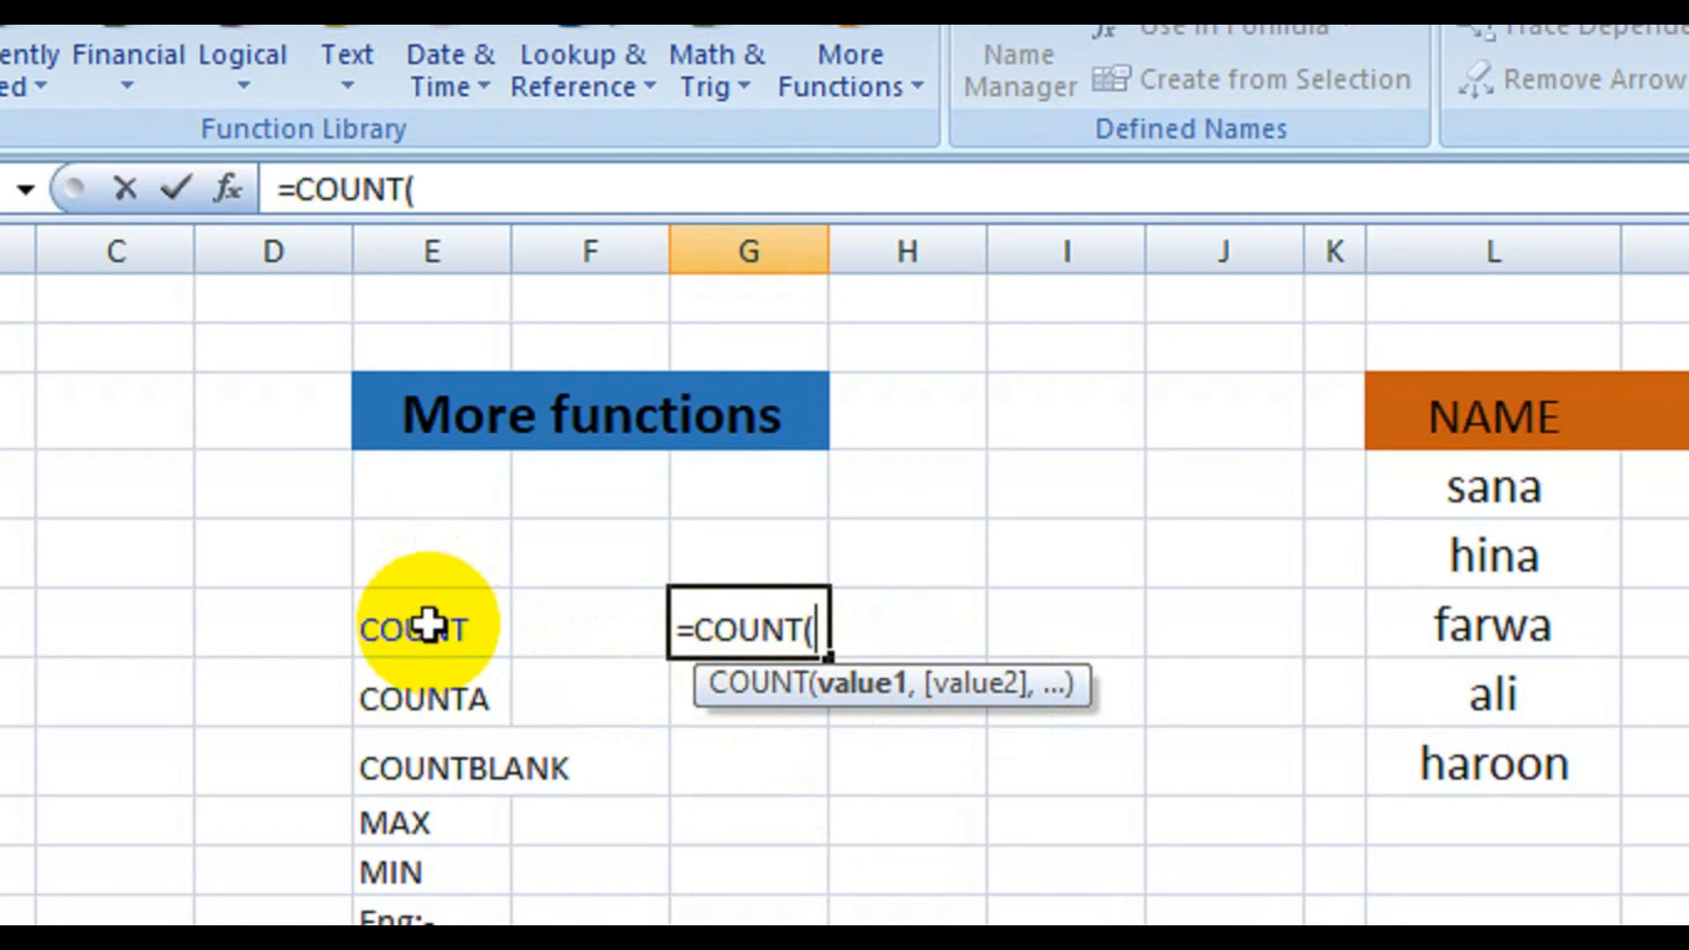
pyautogui.moveTo(1658, 485); pyautogui.dragTo(1688, 796)
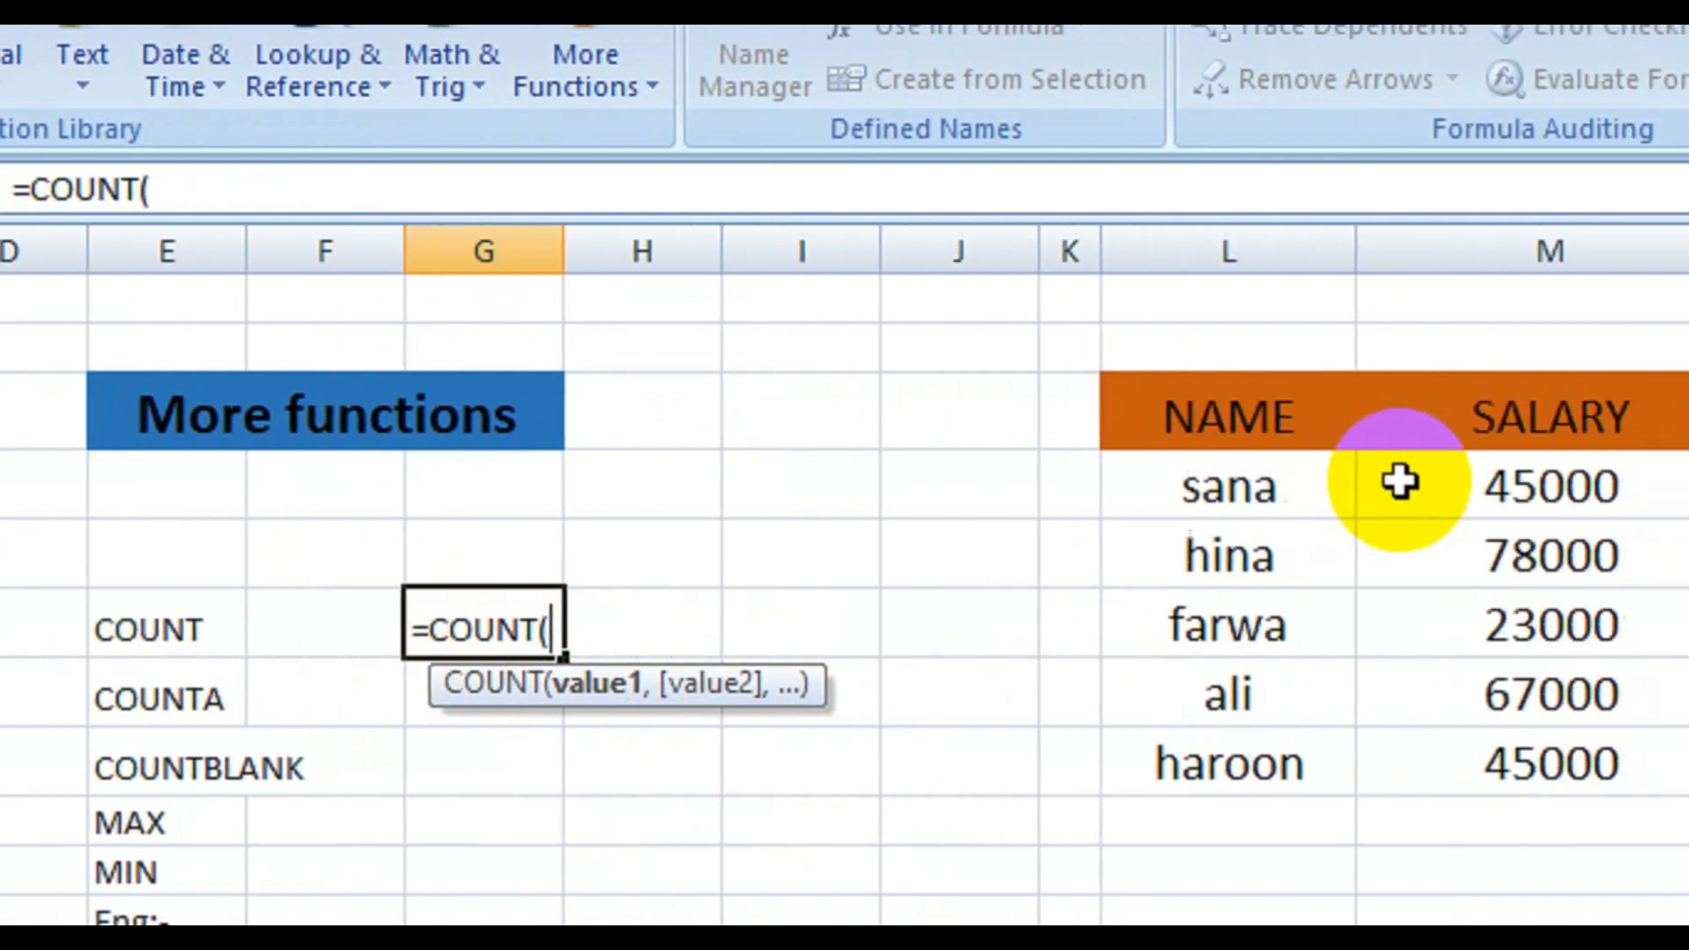
pyautogui.moveTo(1290, 767); pyautogui.dragTo(1293, 749)
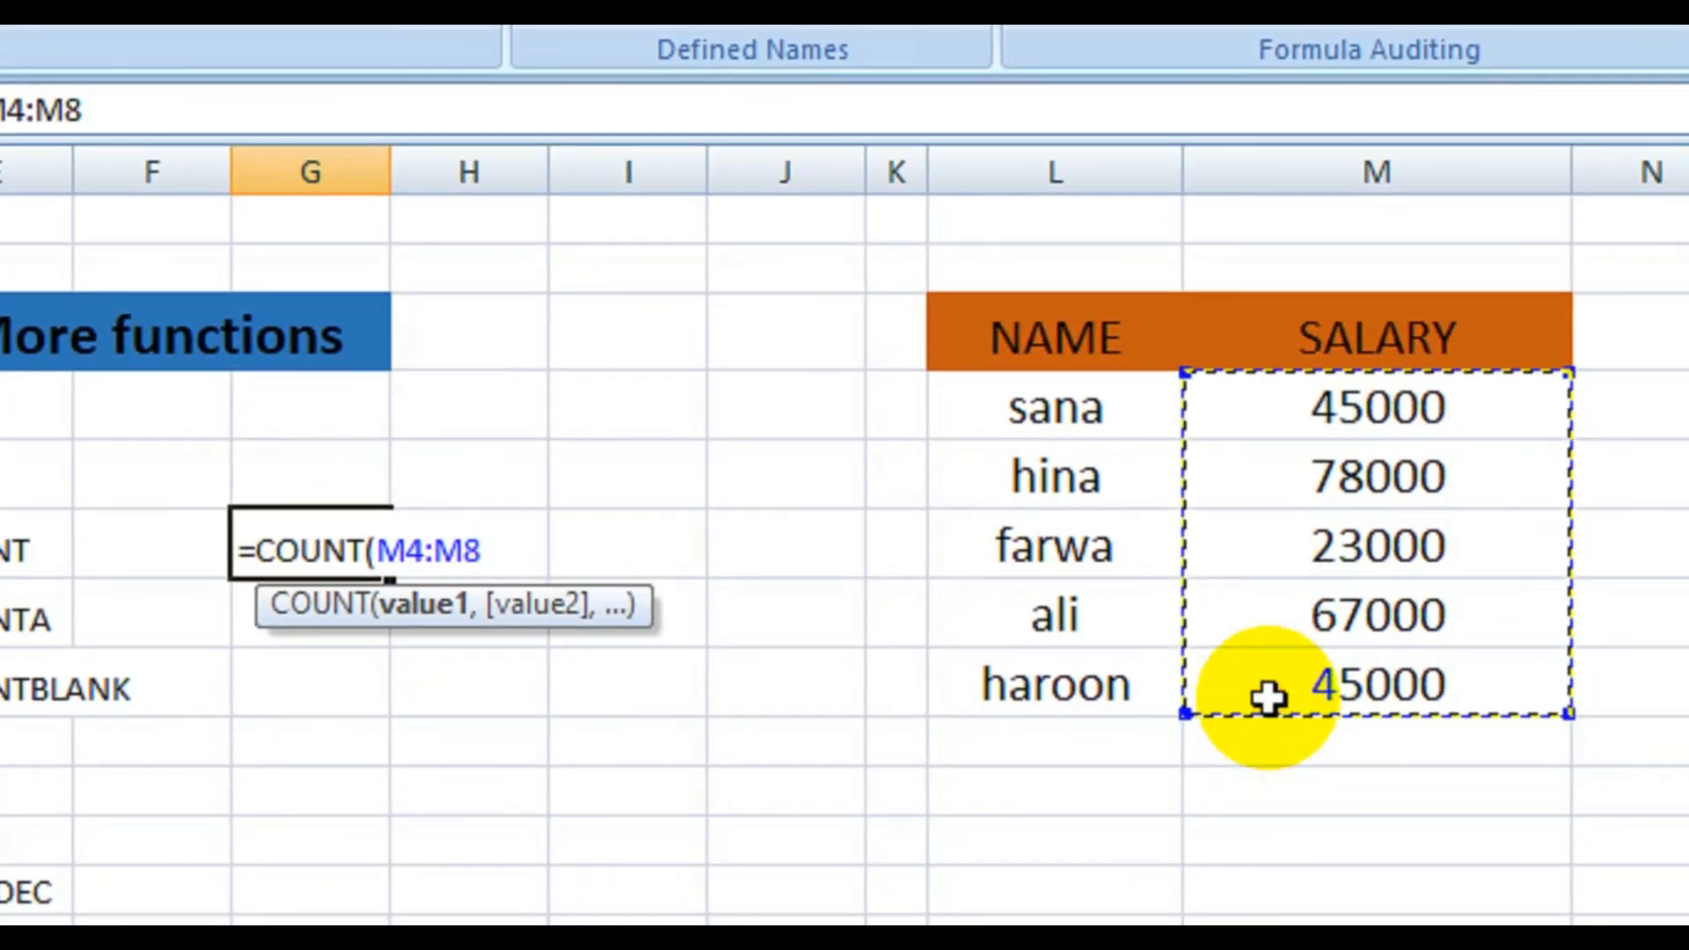
pyautogui.write(')')
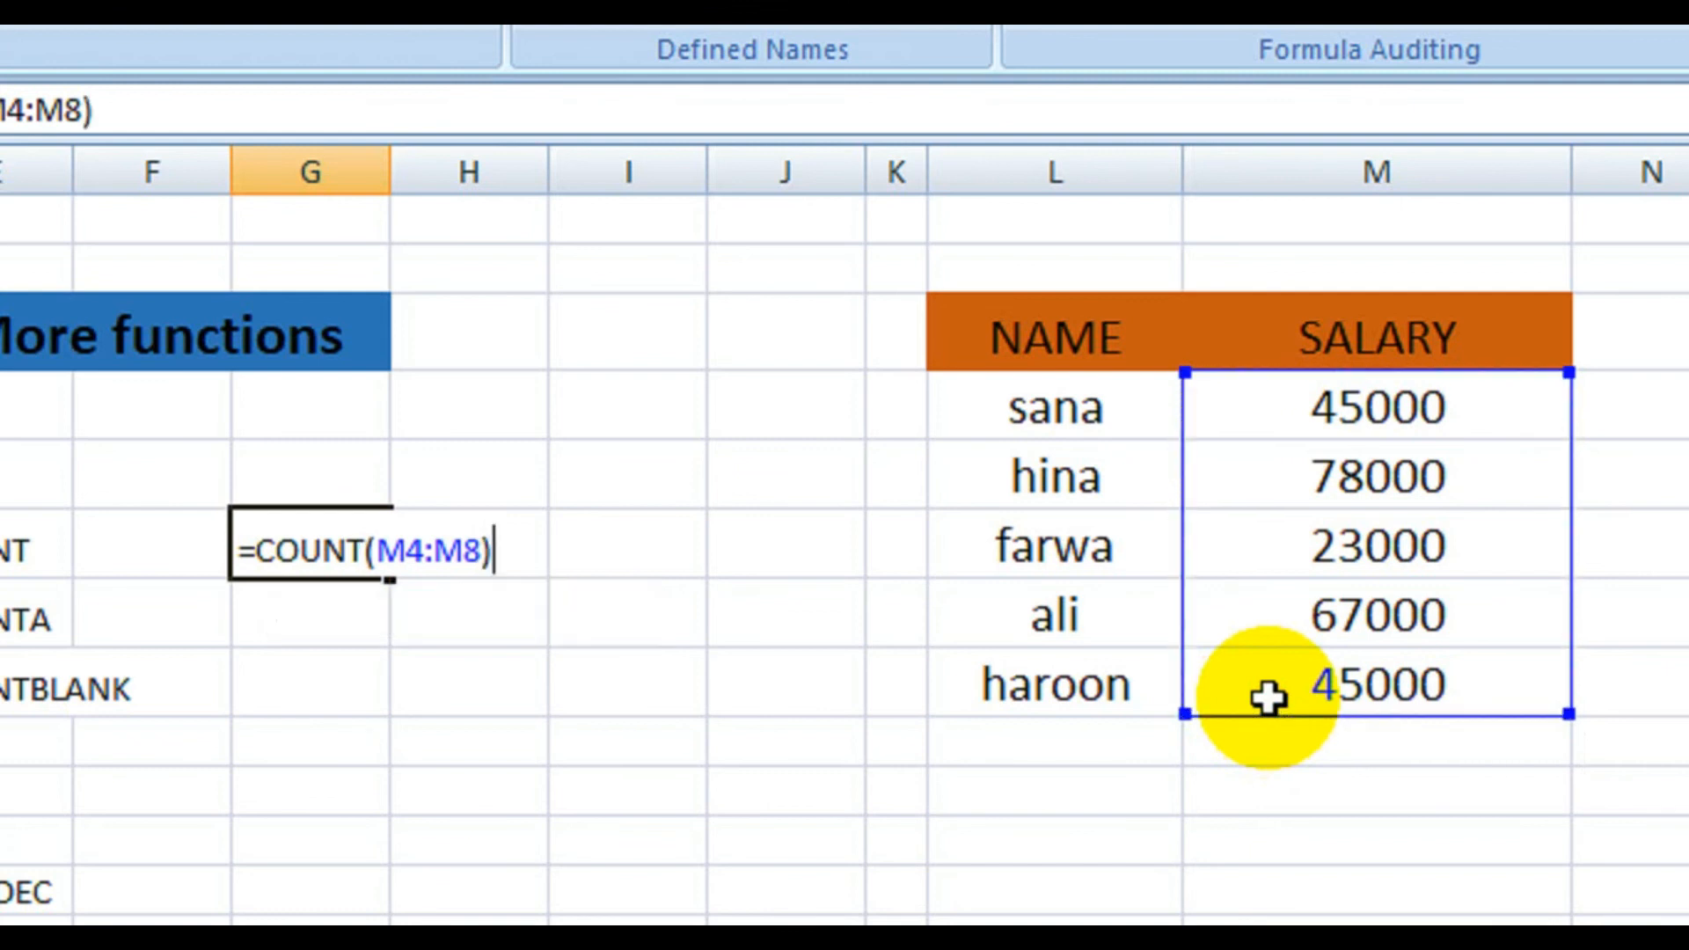
pyautogui.press('Return')
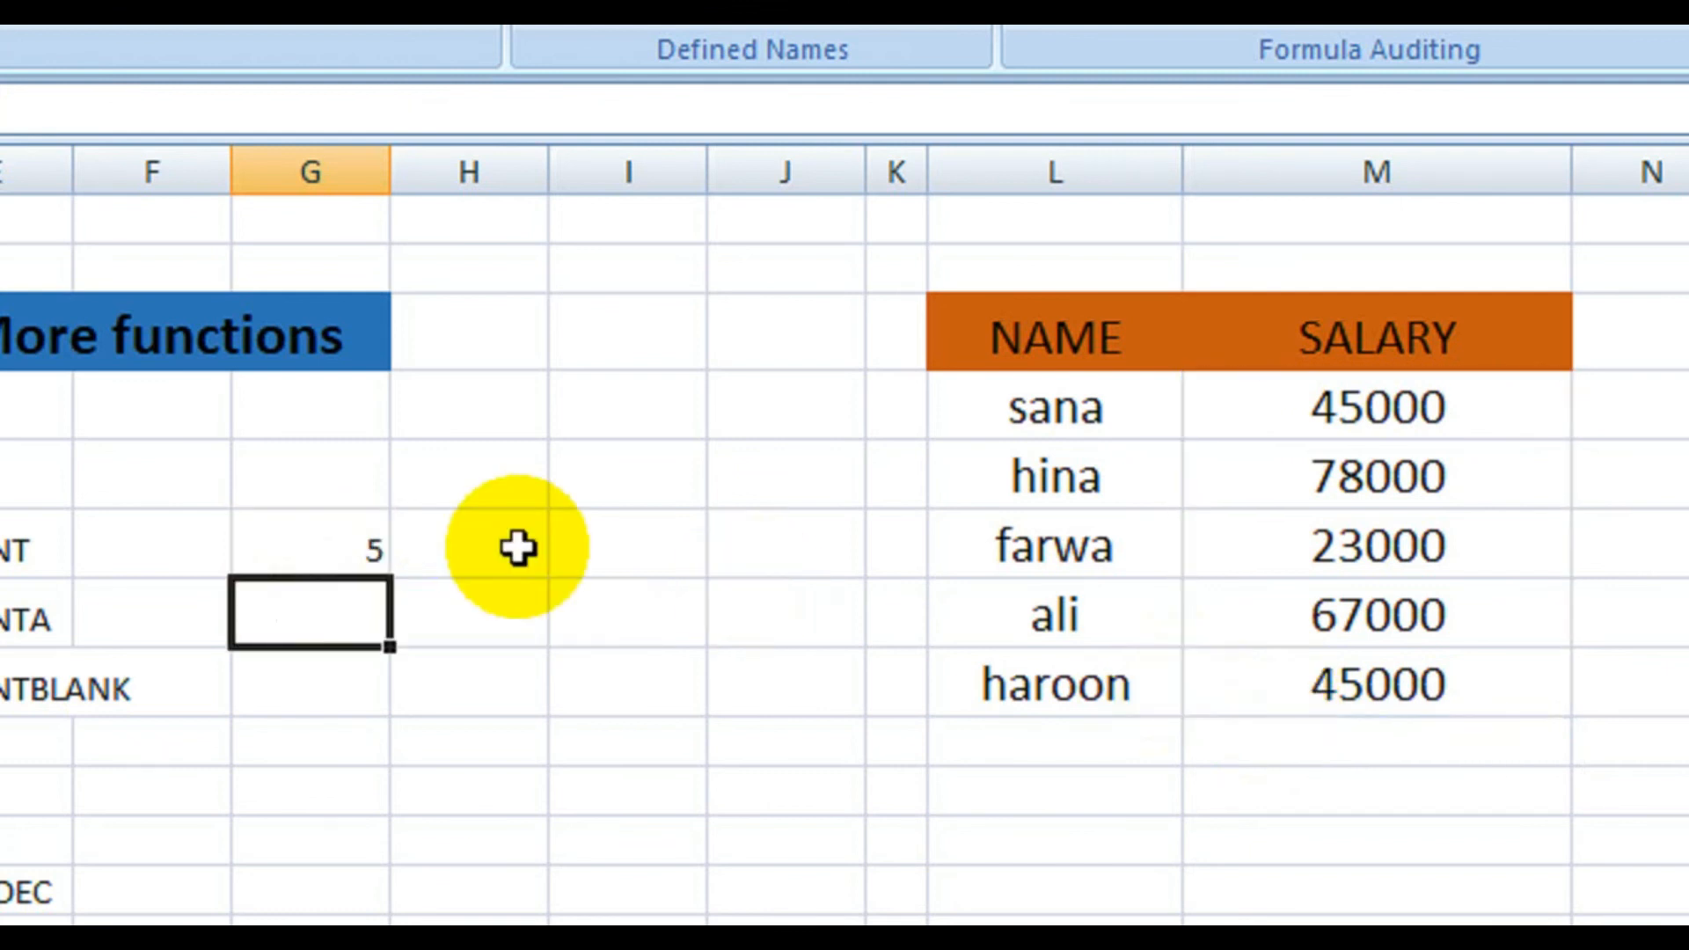
pyautogui.click(327, 547)
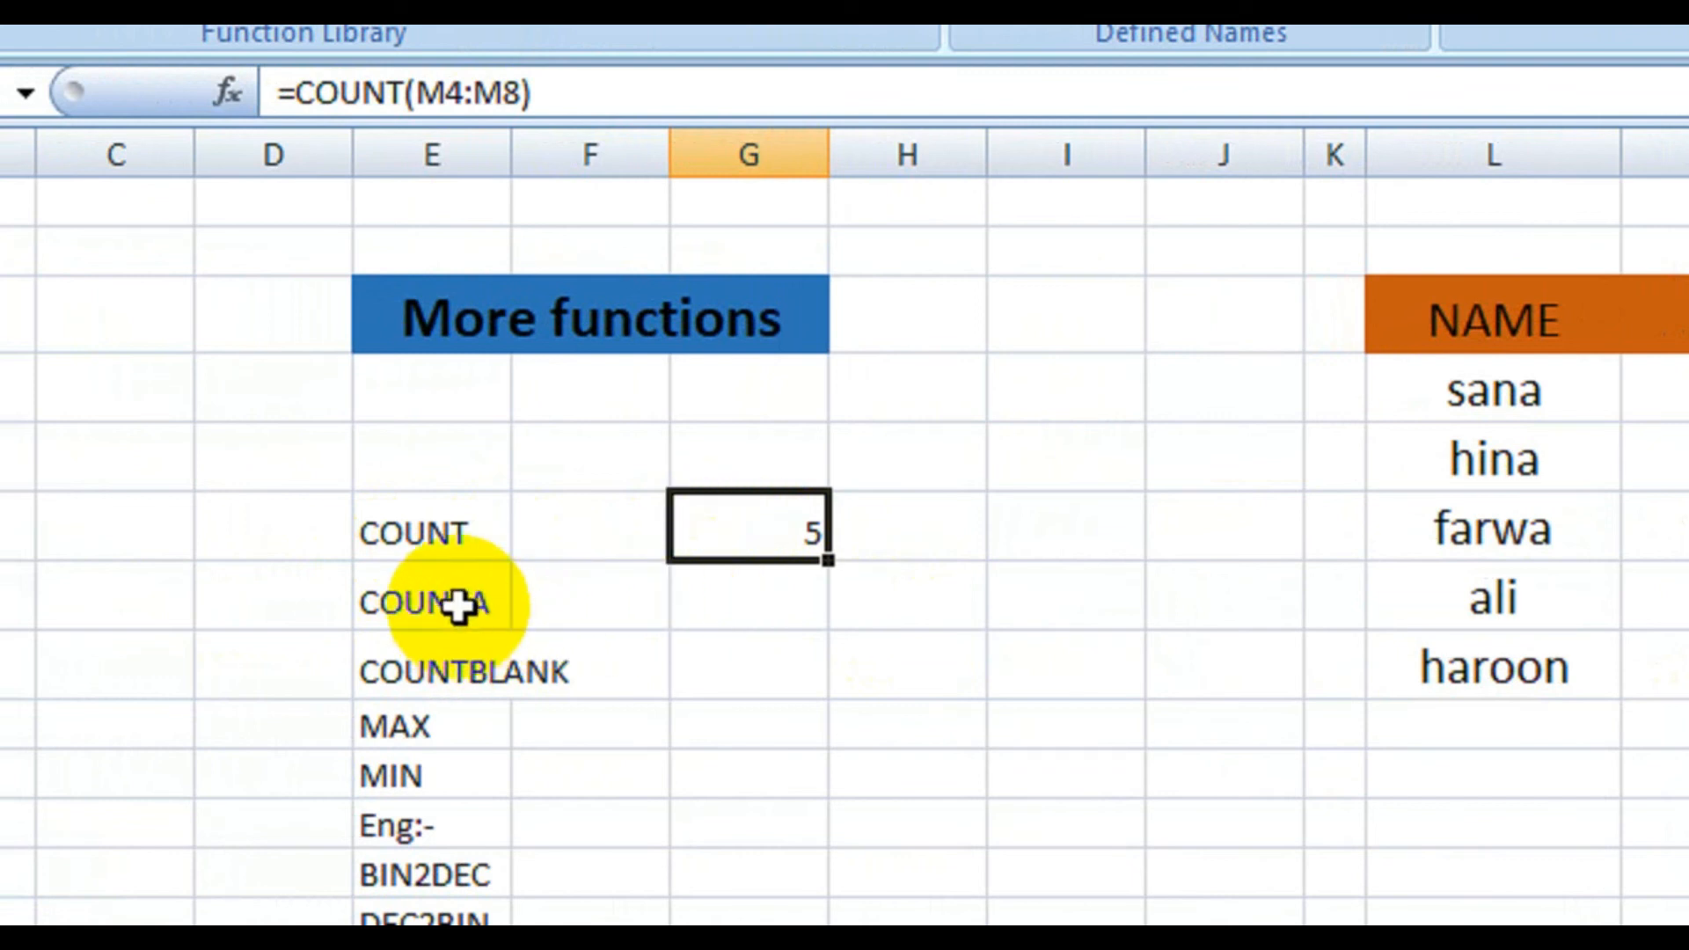
# Step: Enter the formula =COUNTA(L4:M8) in G7, in the COUNTA row, to count all filled name and salary cells
pyautogui.click(457, 606)
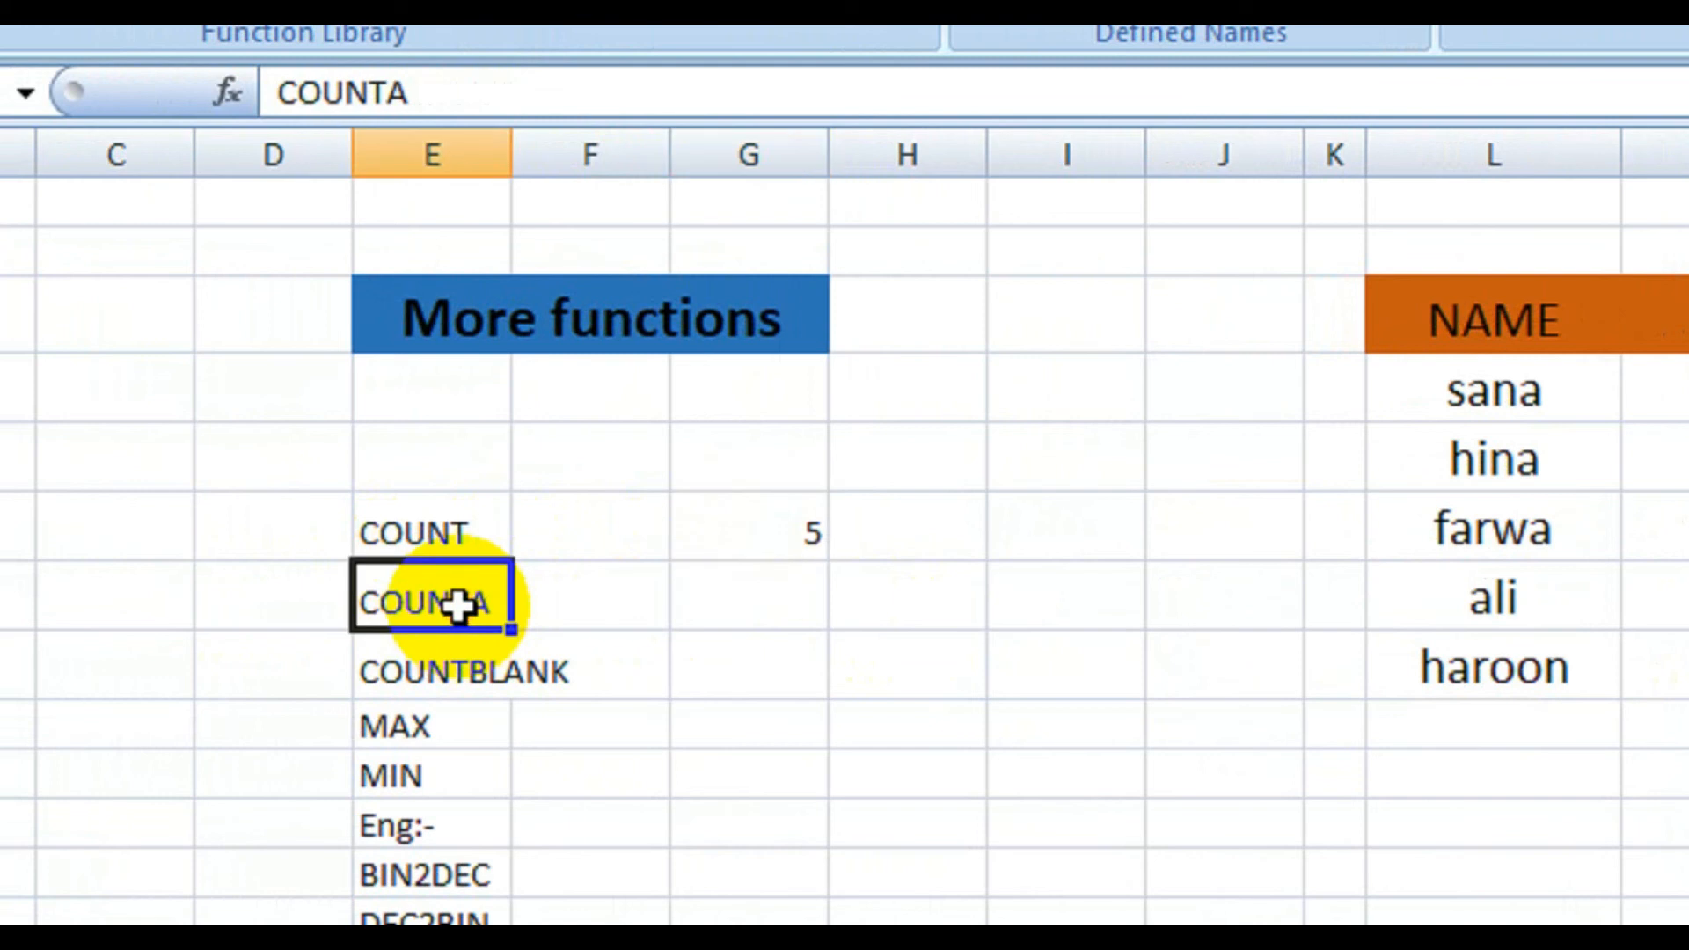
pyautogui.click(718, 606)
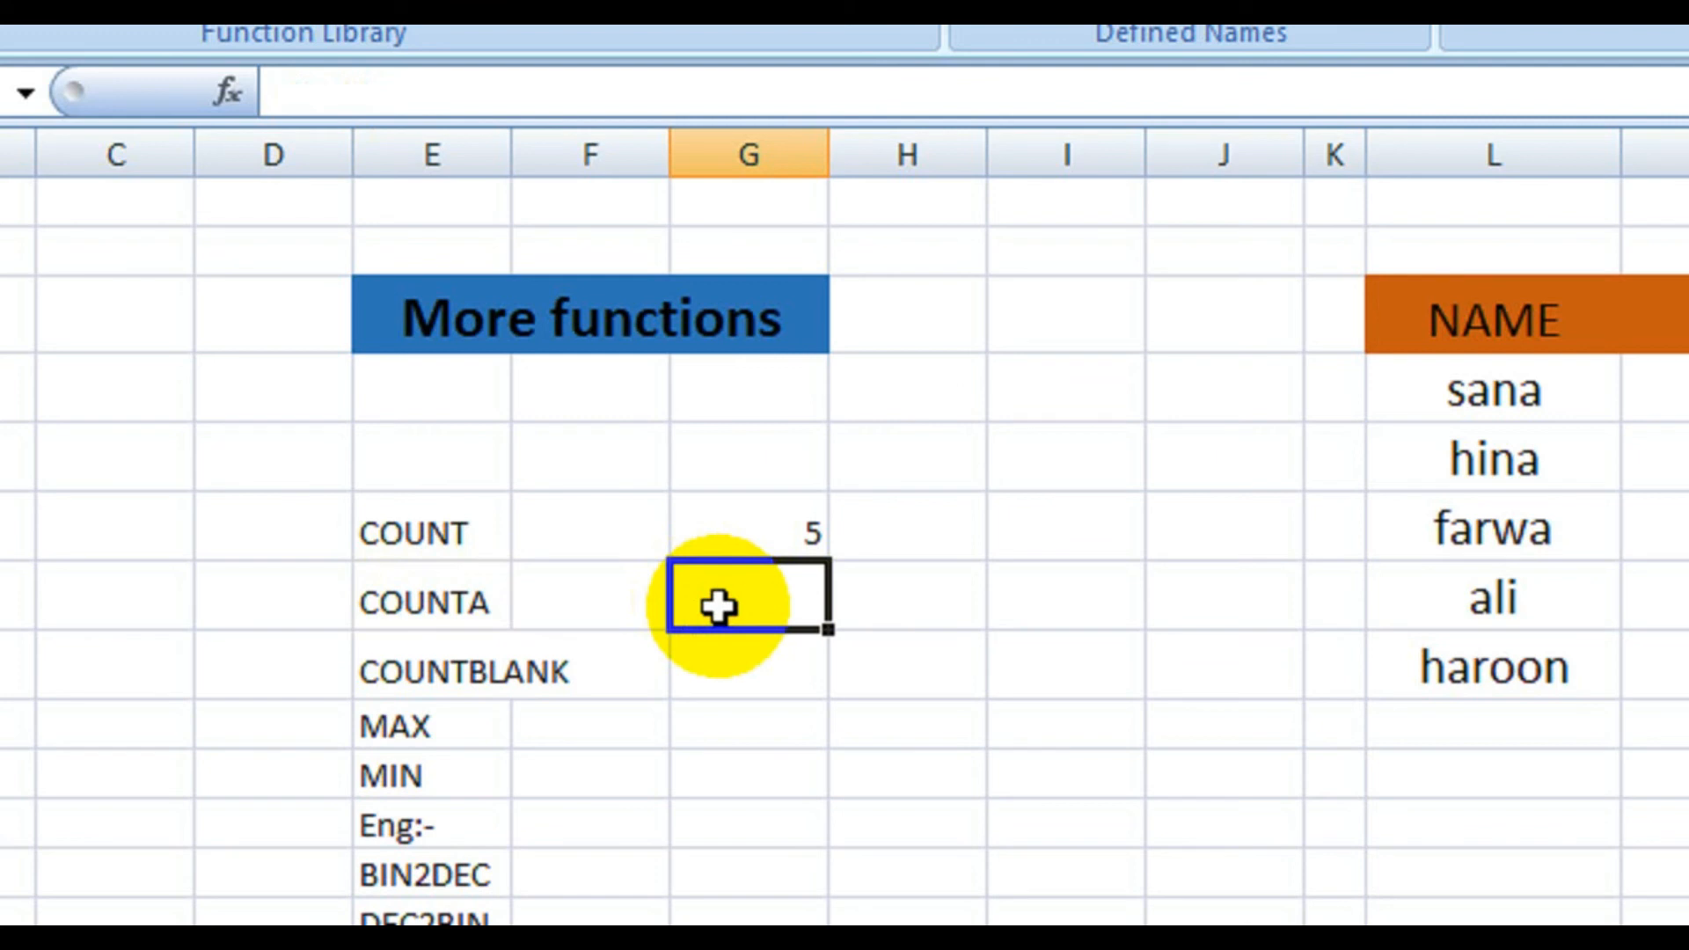
pyautogui.doubleClick(719, 606)
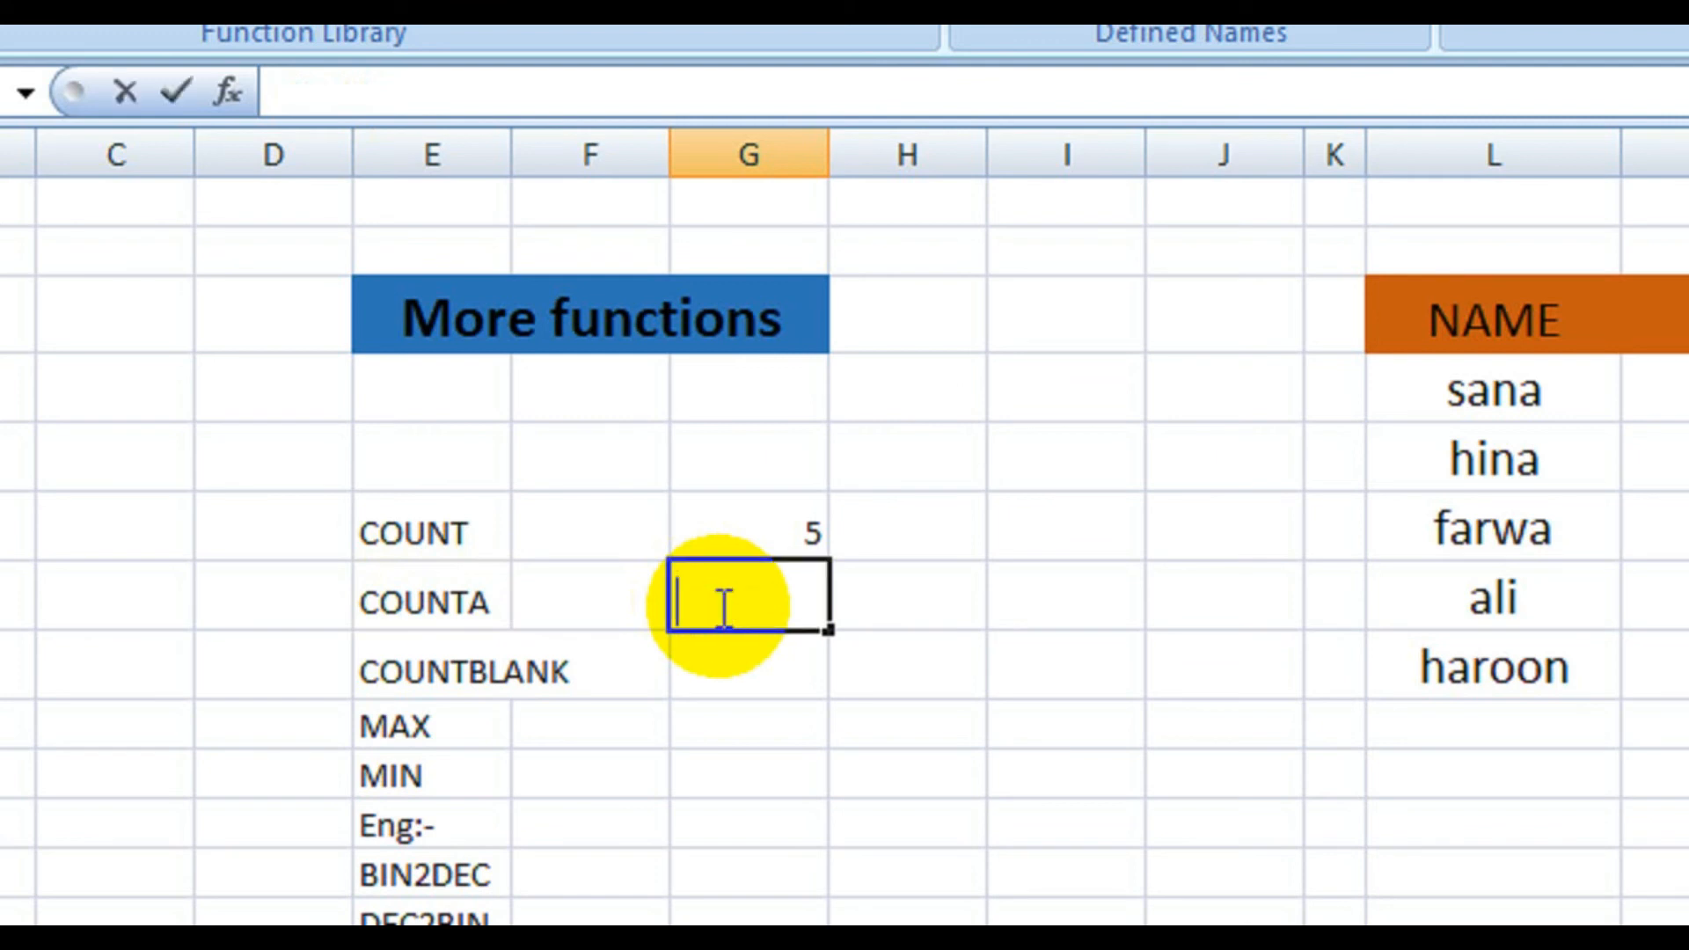
pyautogui.write('=cou')
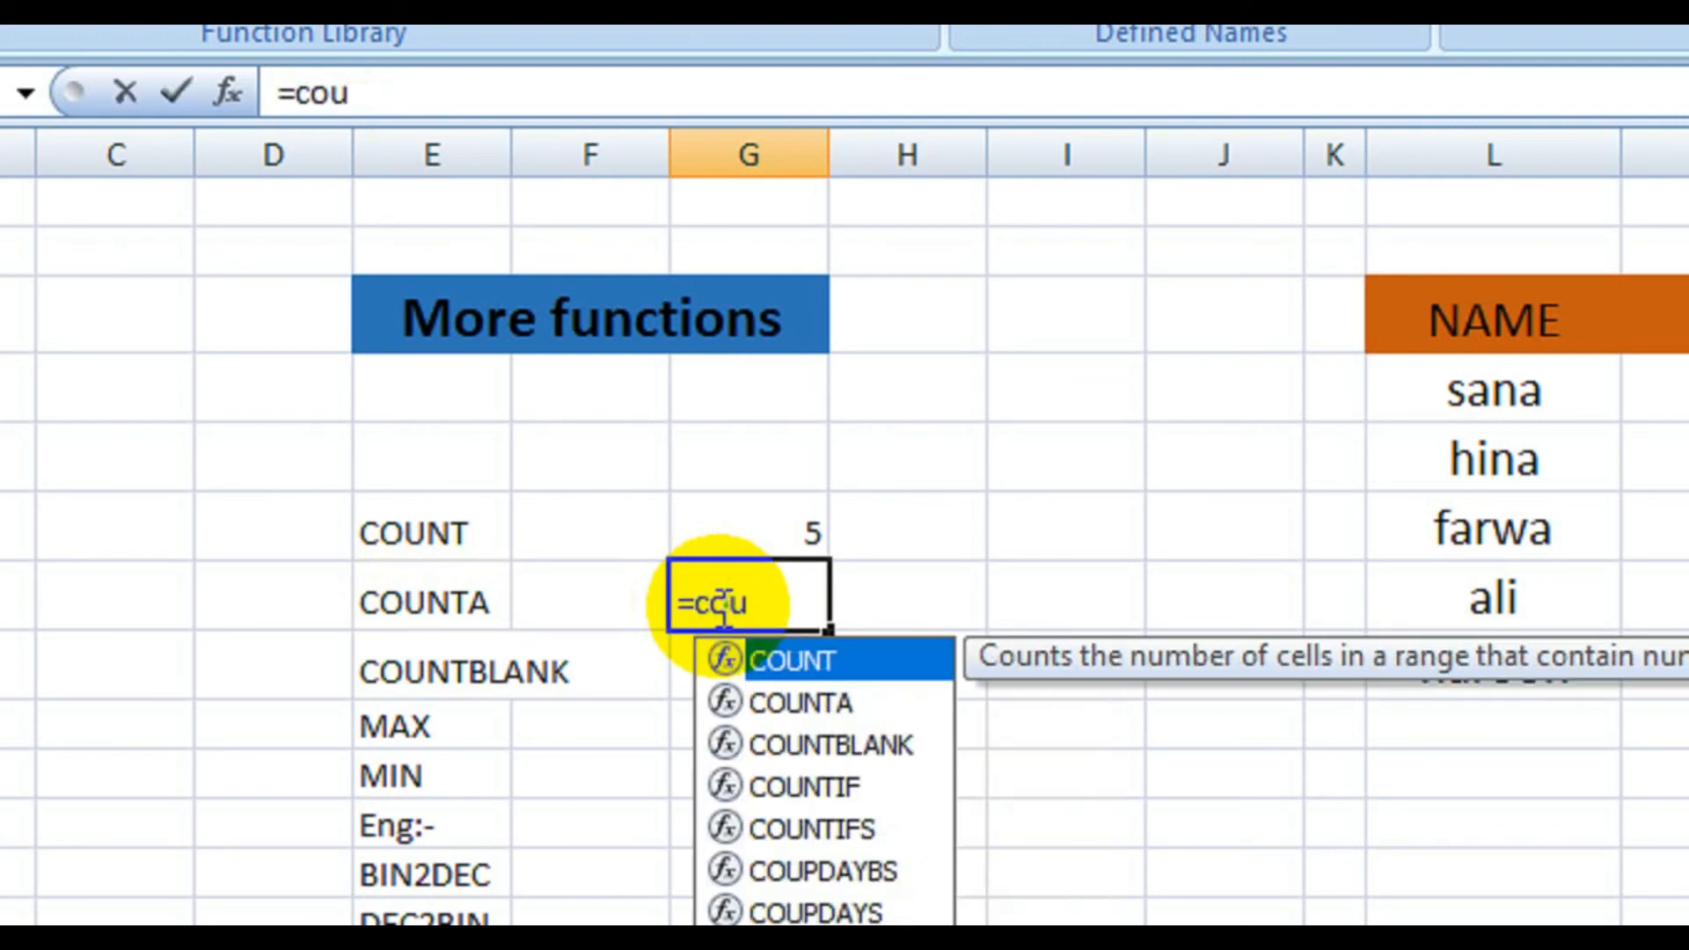
pyautogui.doubleClick(818, 697)
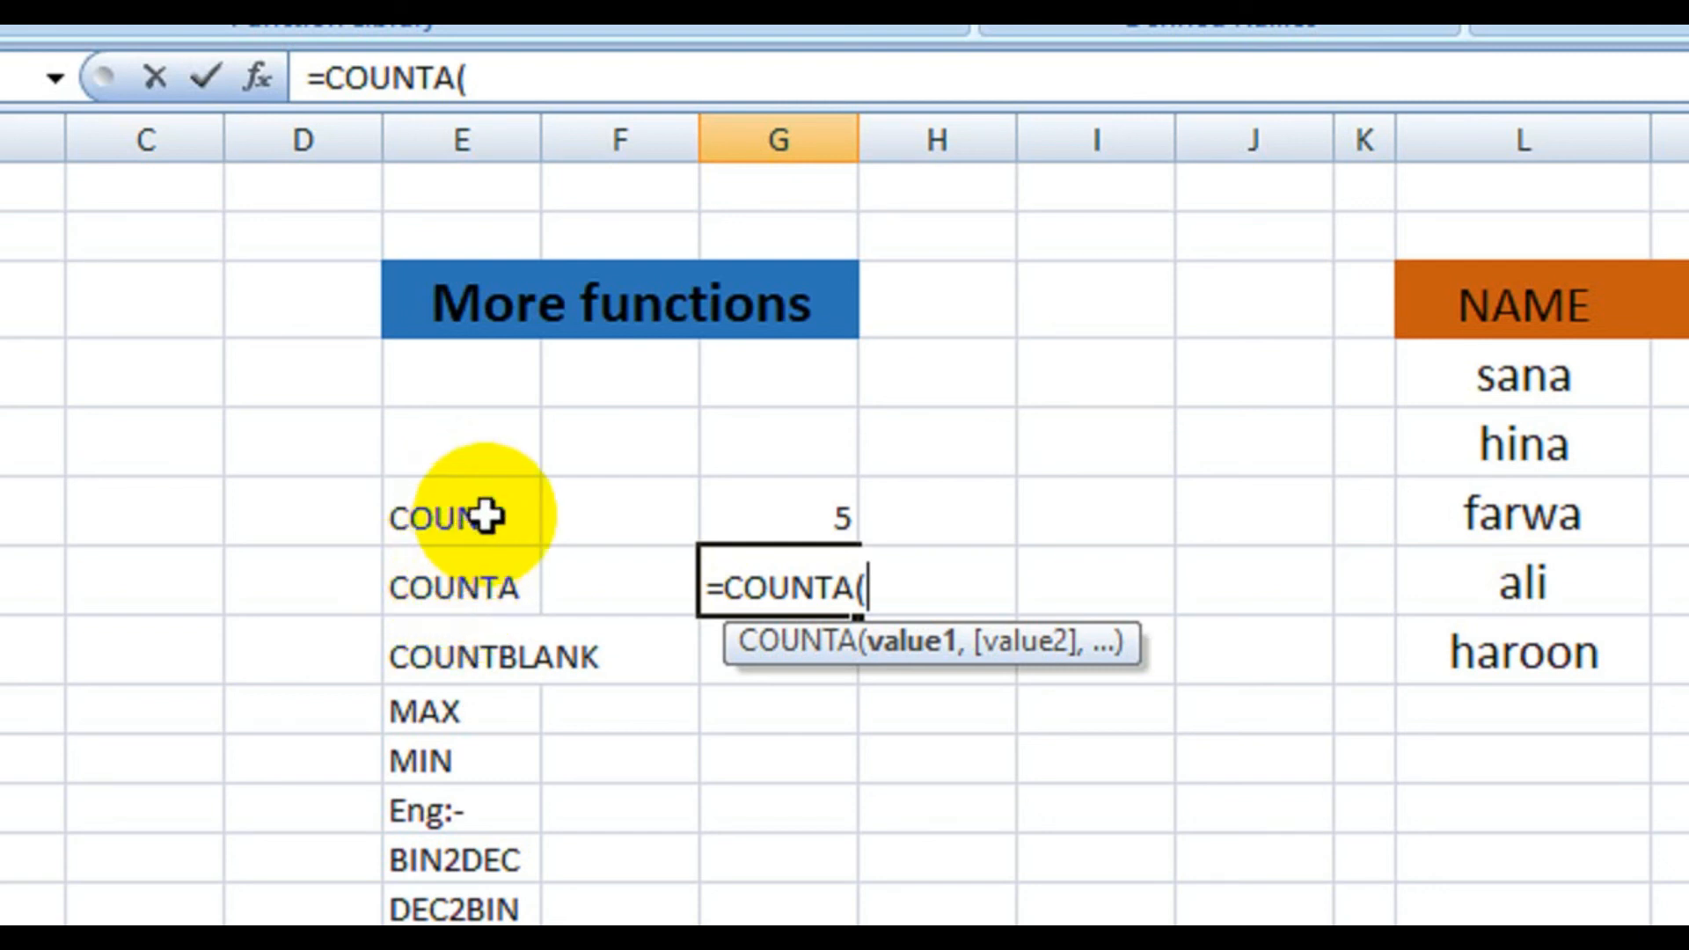
pyautogui.moveTo(1260, 355); pyautogui.dragTo(1608, 493)
pyautogui.moveTo(1302, 494); pyautogui.dragTo(1283, 656)
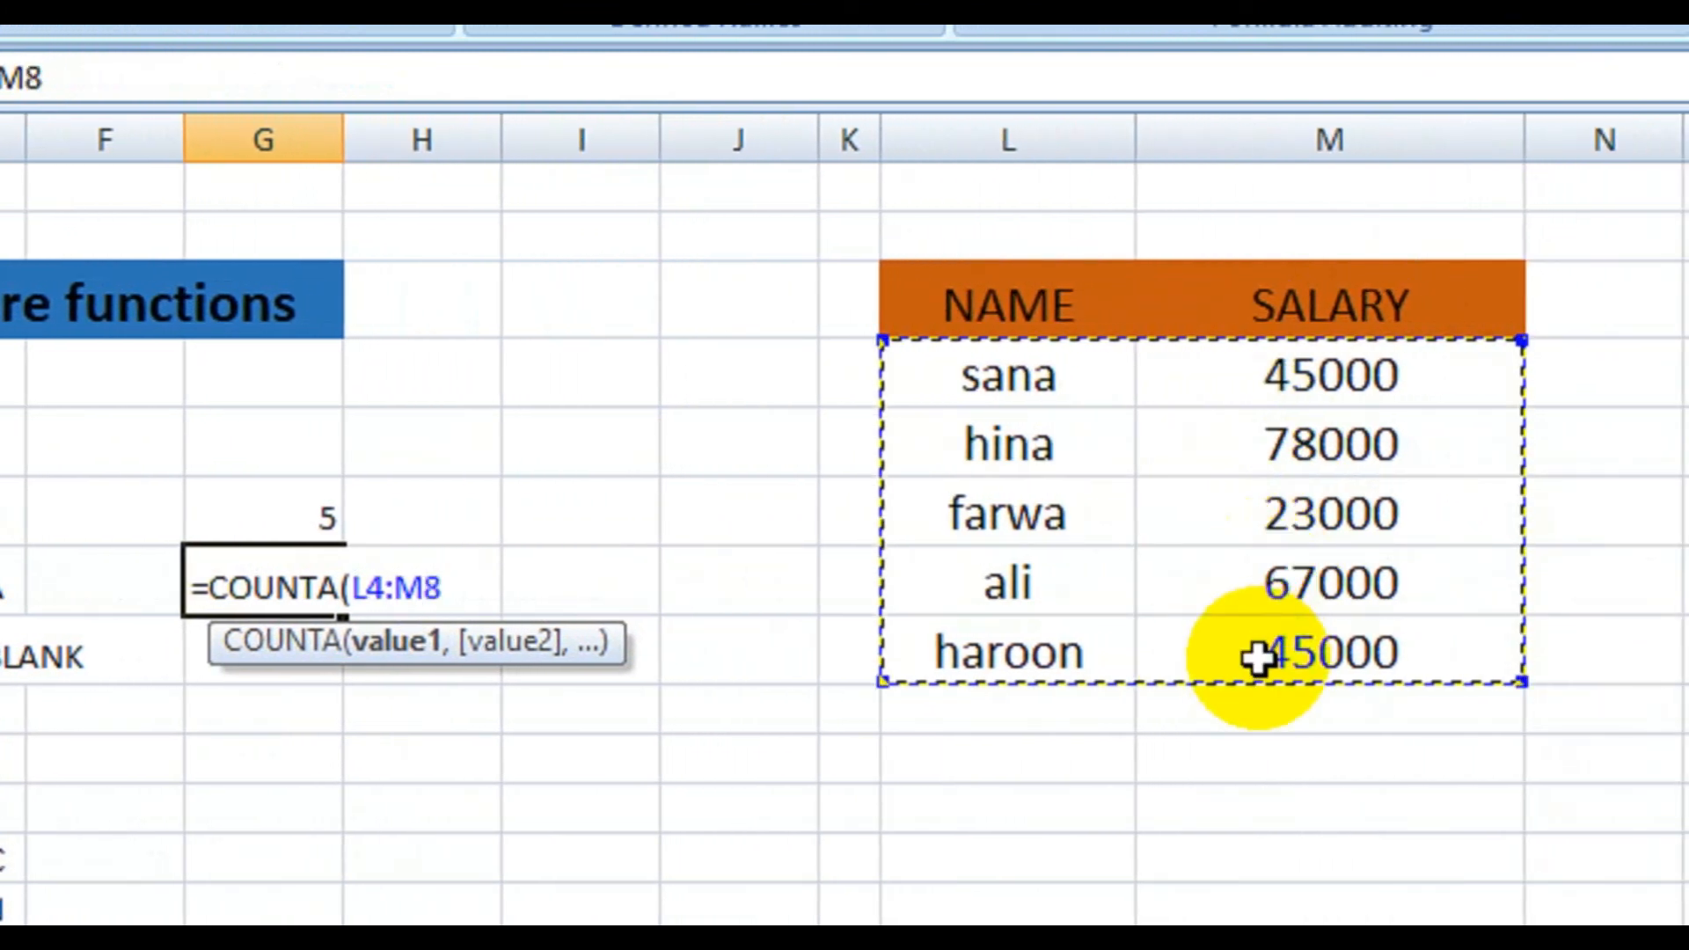
pyautogui.write(')')
pyautogui.press('Return')
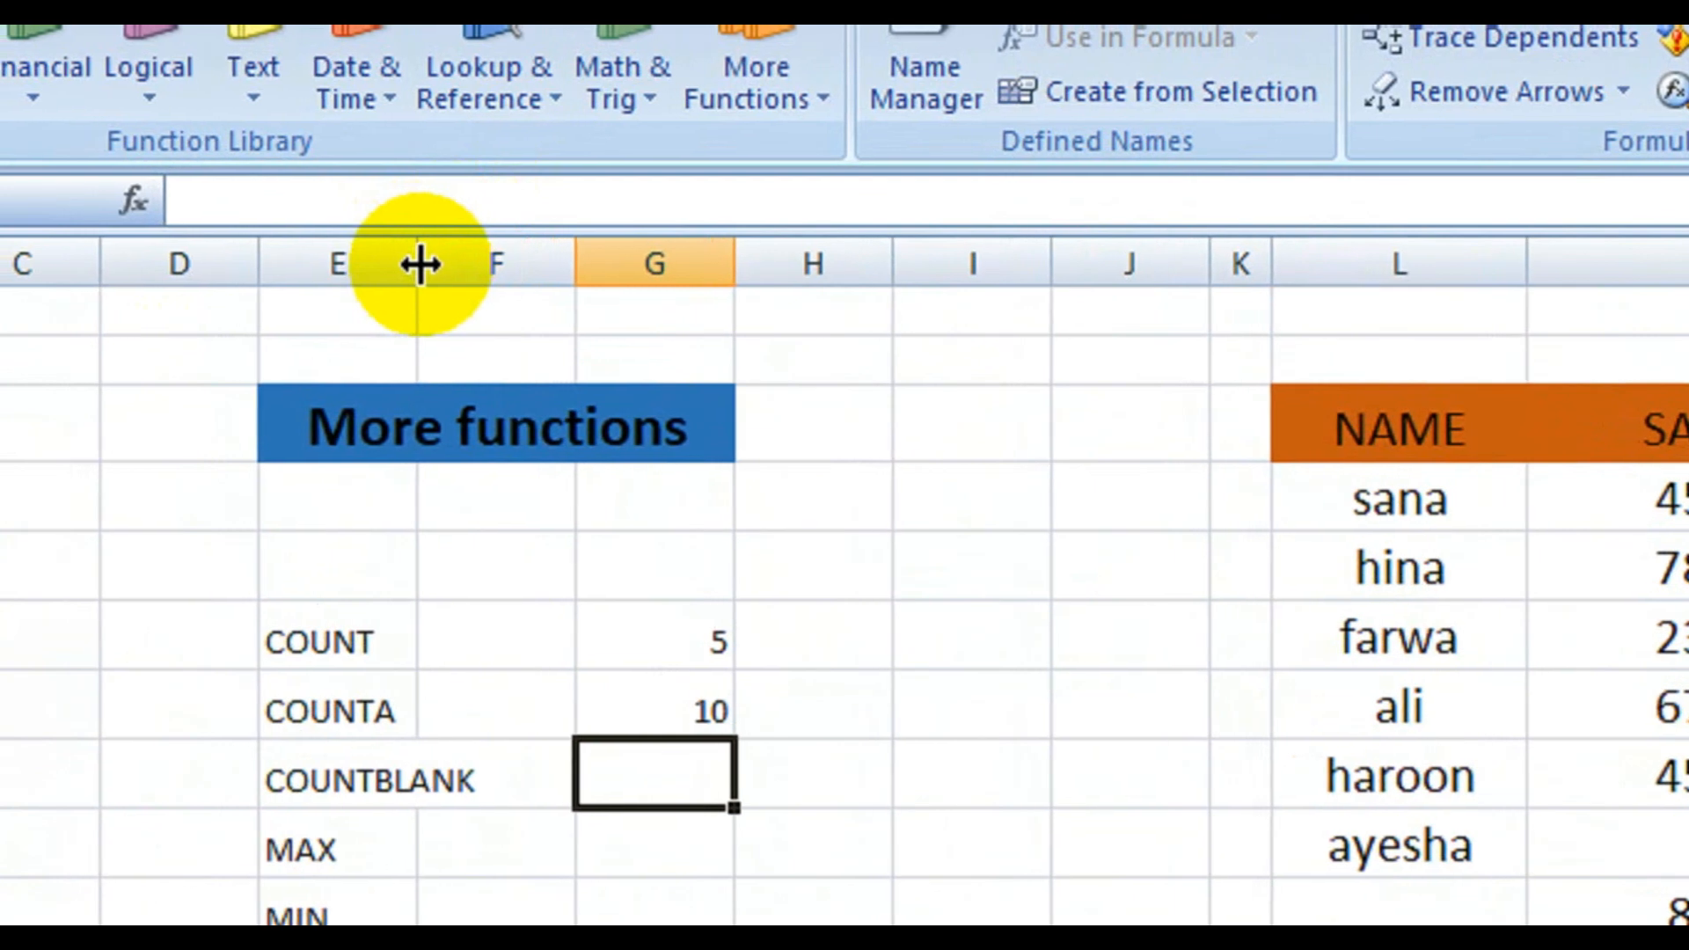
# Step: Widen column E to fit the COUNTBLANK label and enter the formula =COUNTBLANK(L3:M12) in G8
pyautogui.moveTo(420, 264); pyautogui.dragTo(498, 262)
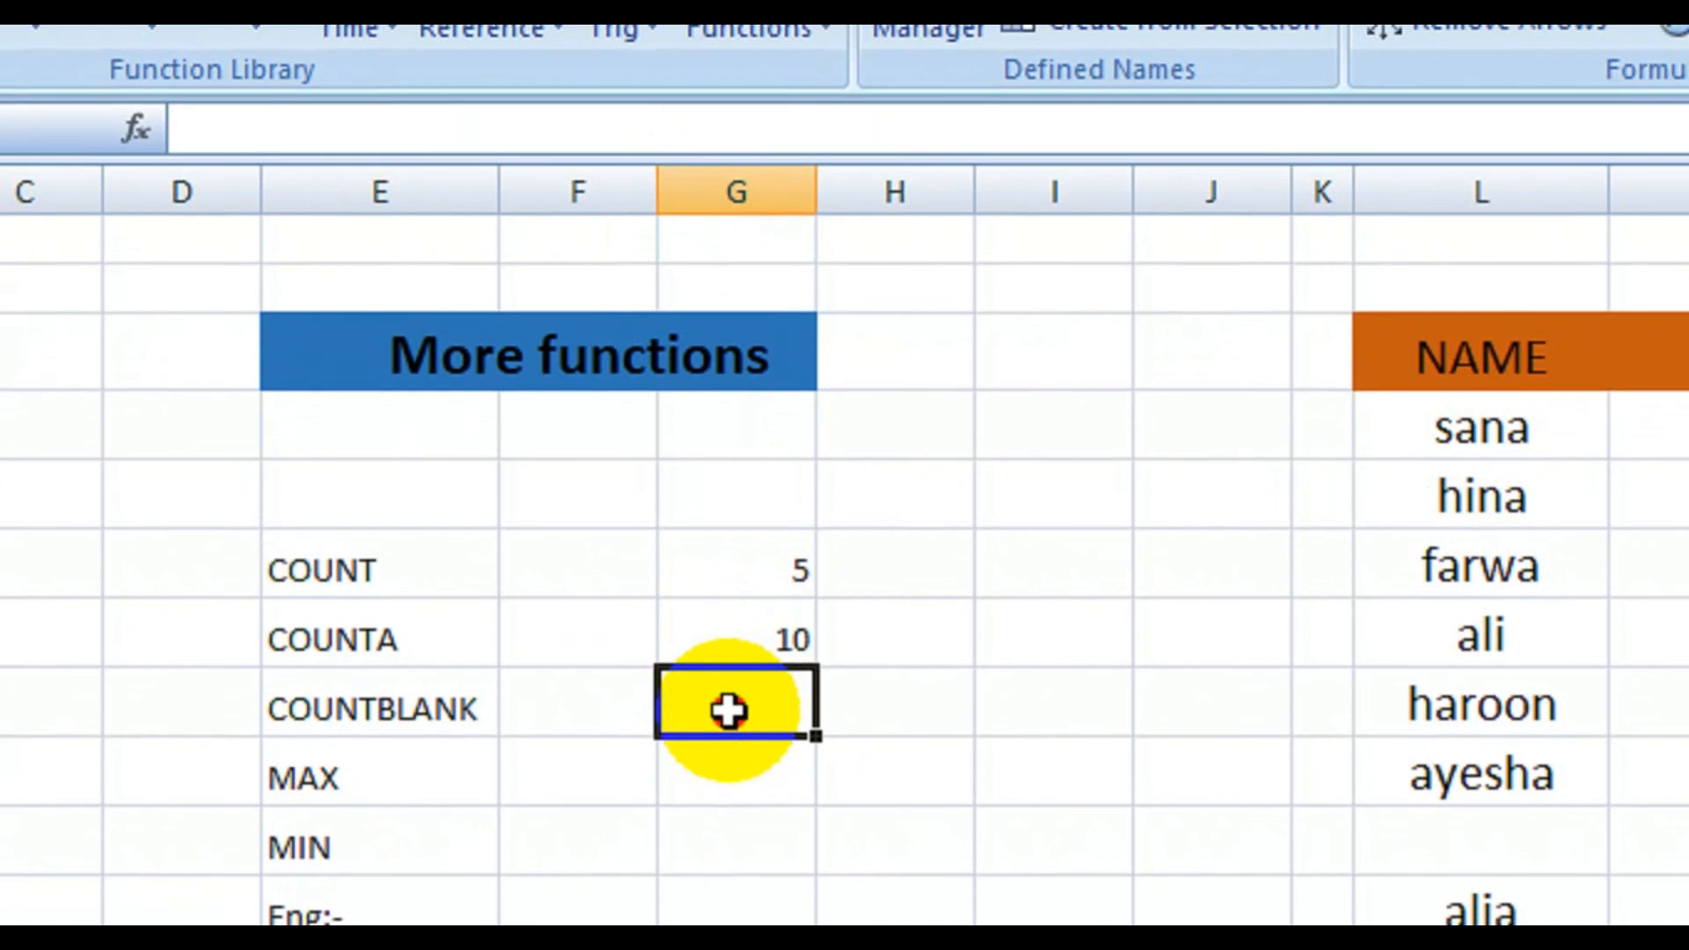
pyautogui.doubleClick(727, 710)
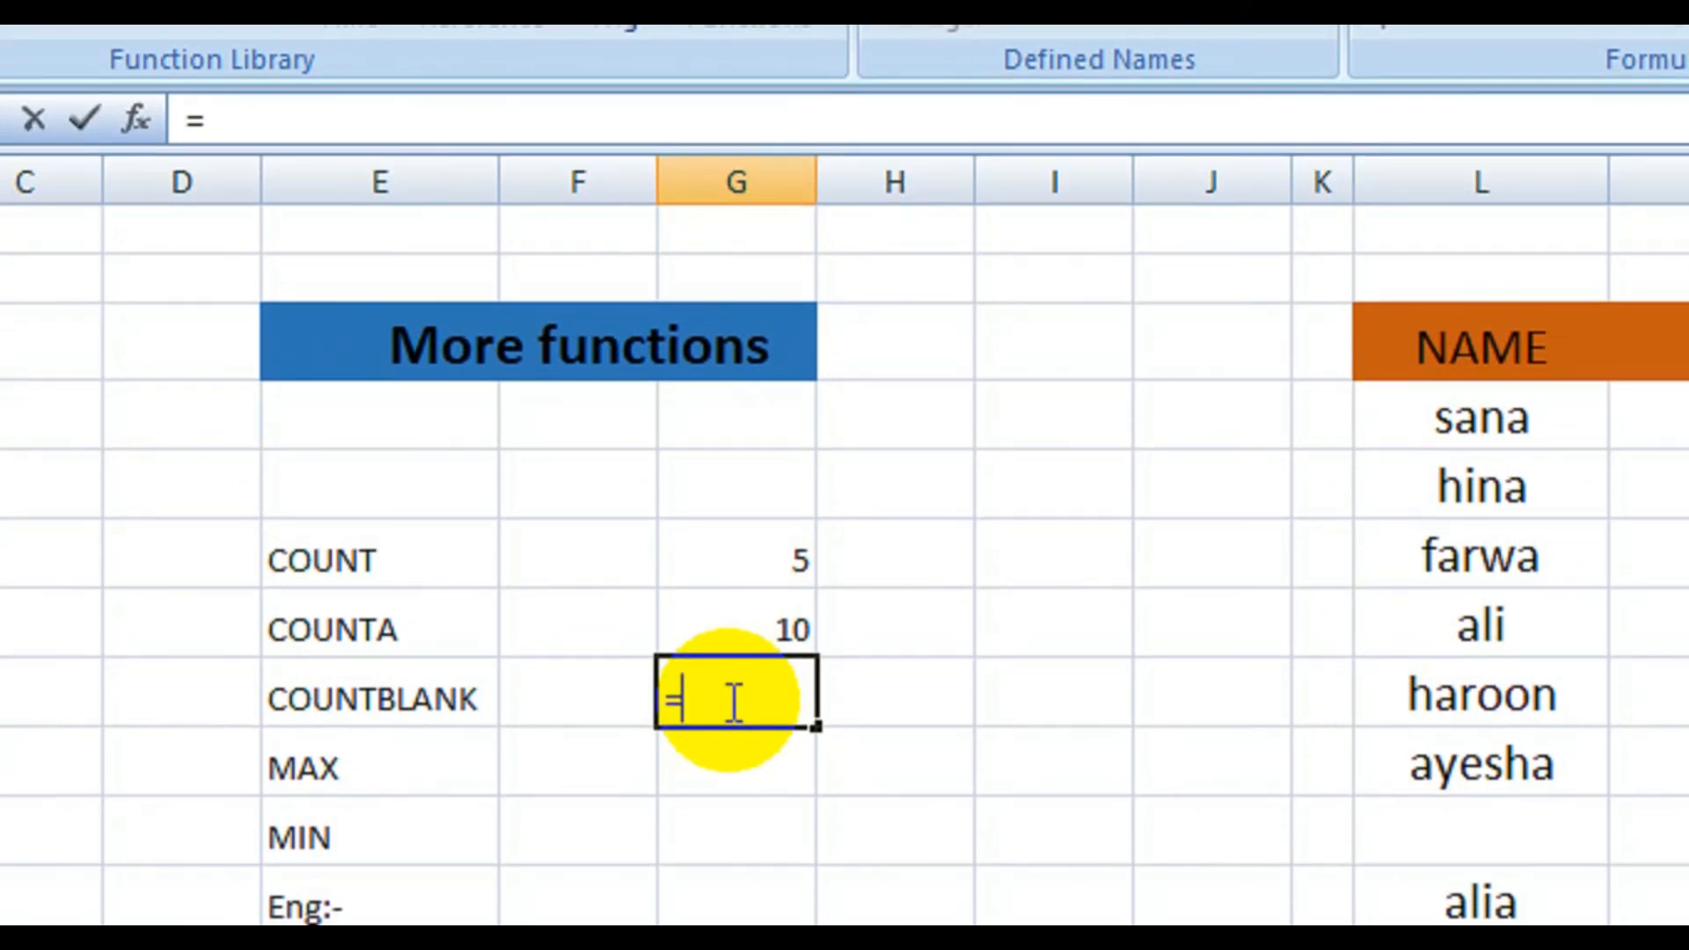
pyautogui.write('=co')
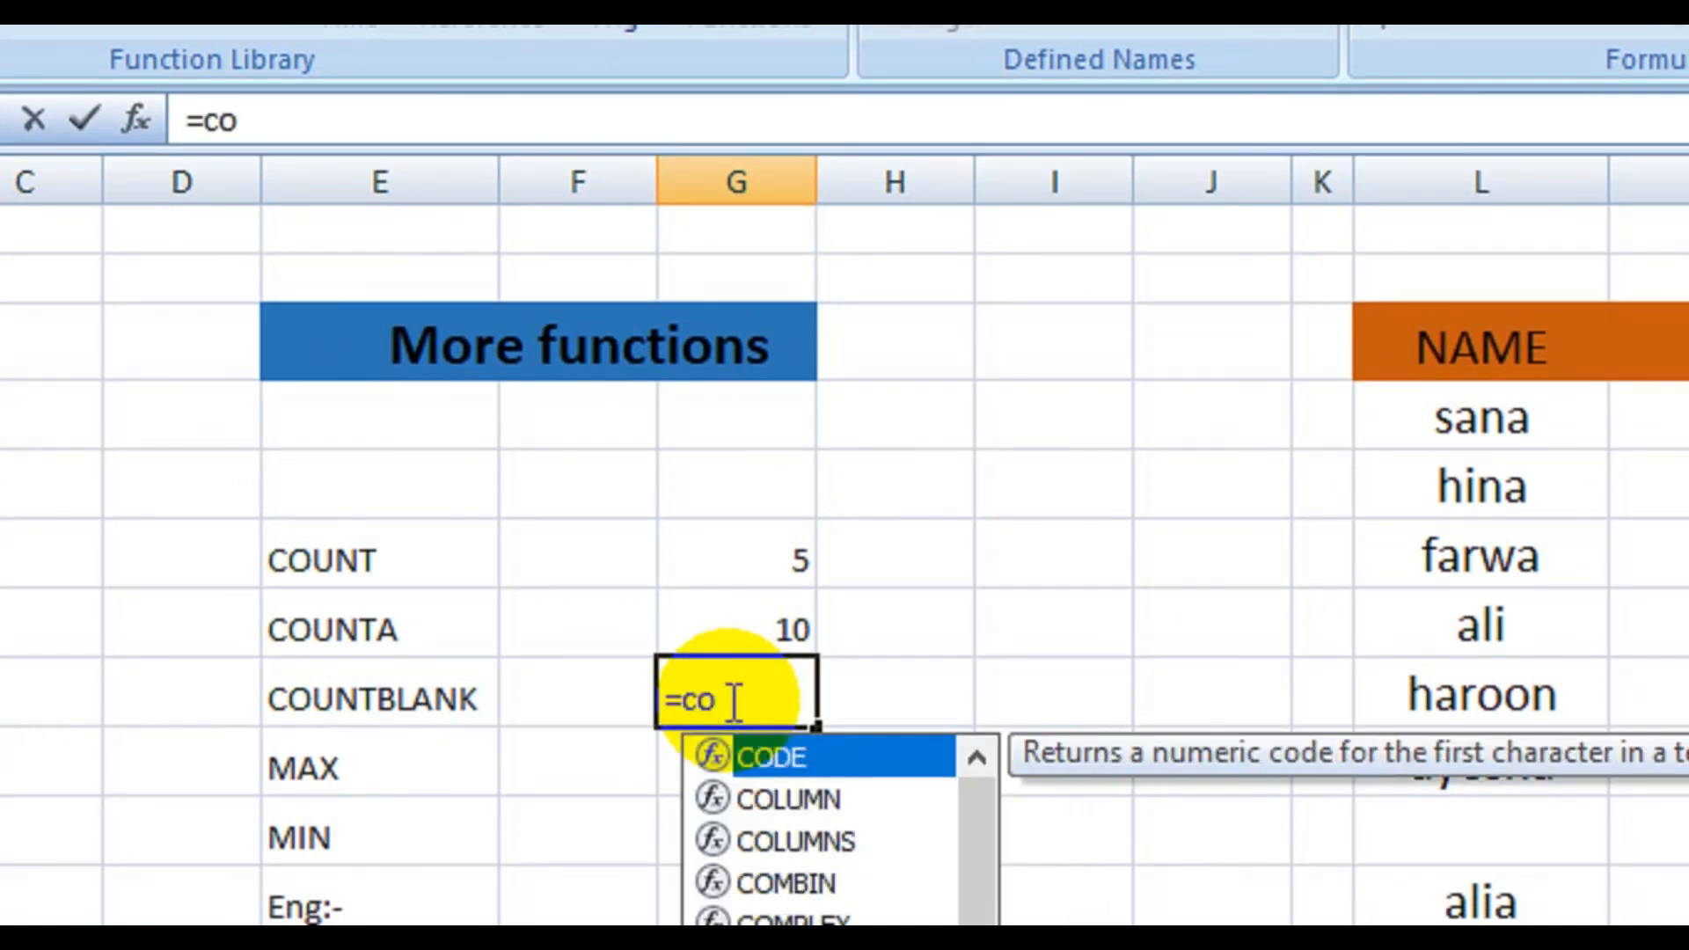
pyautogui.write('unt')
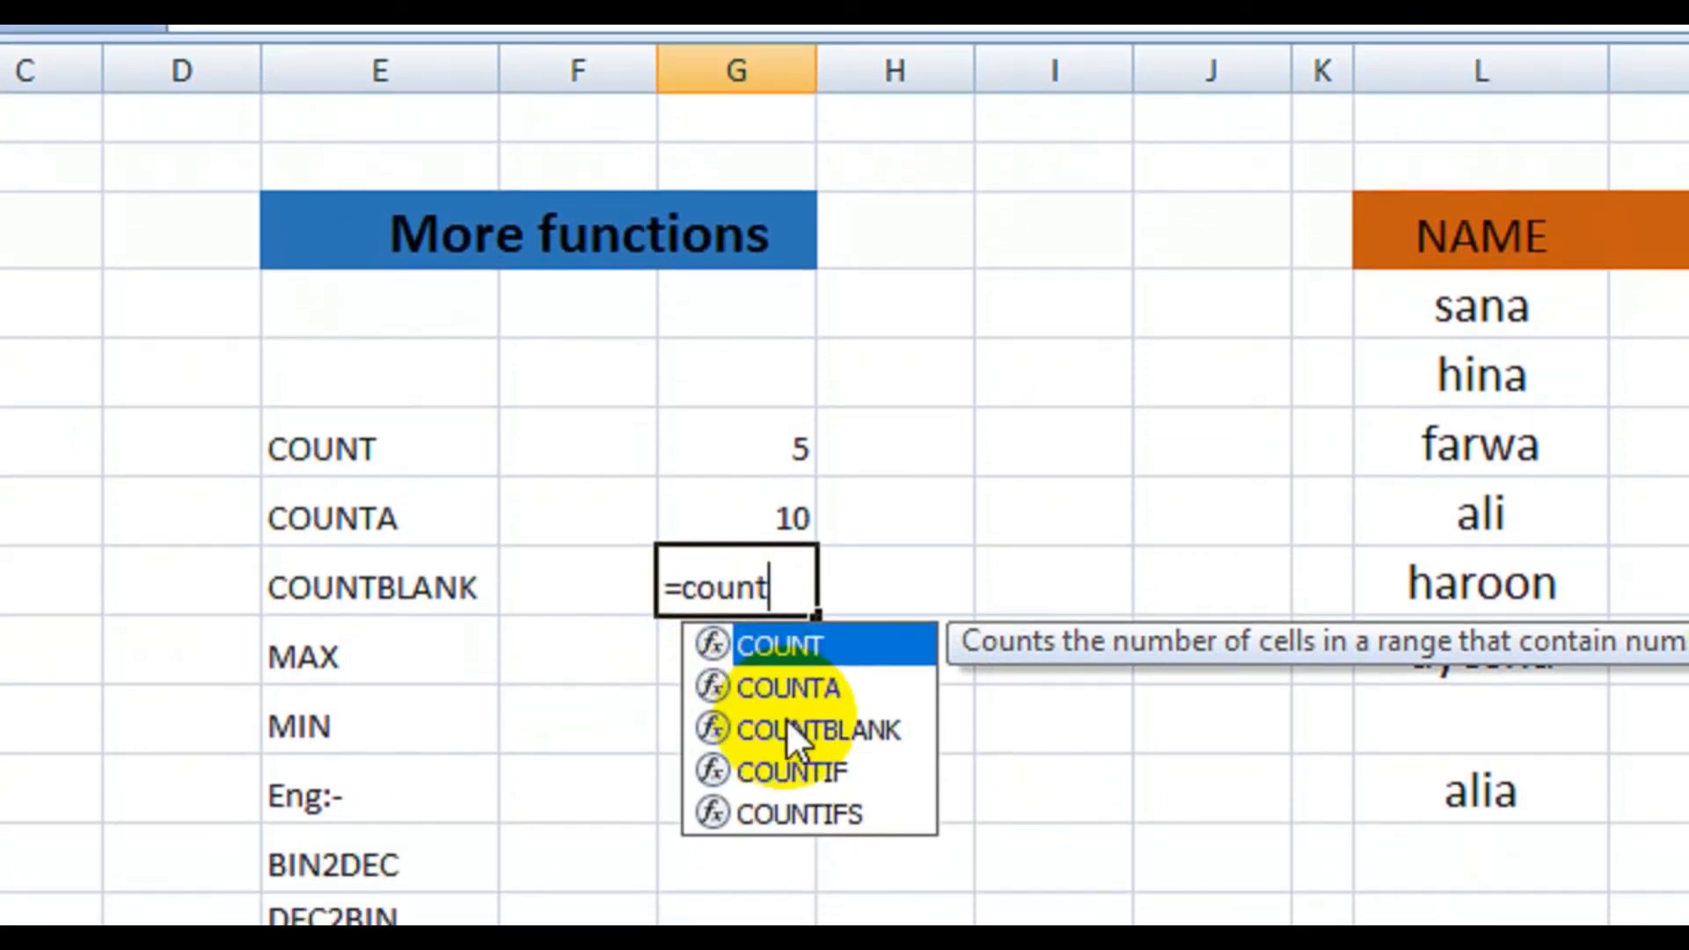
pyautogui.click(787, 835)
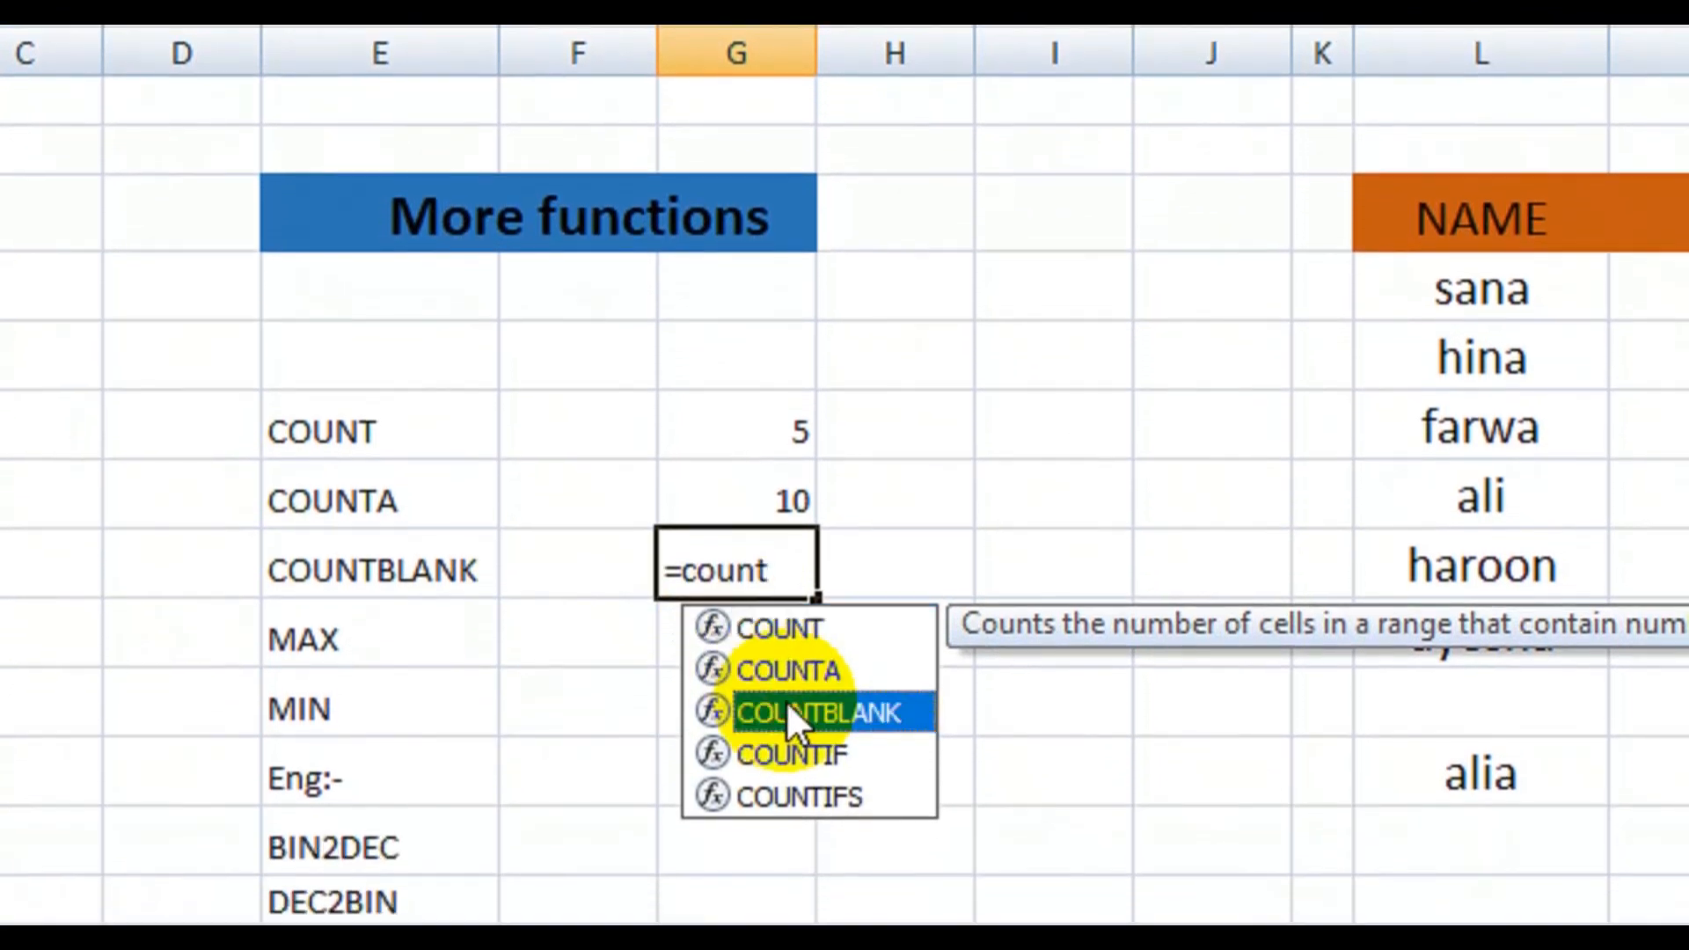
pyautogui.doubleClick(788, 709)
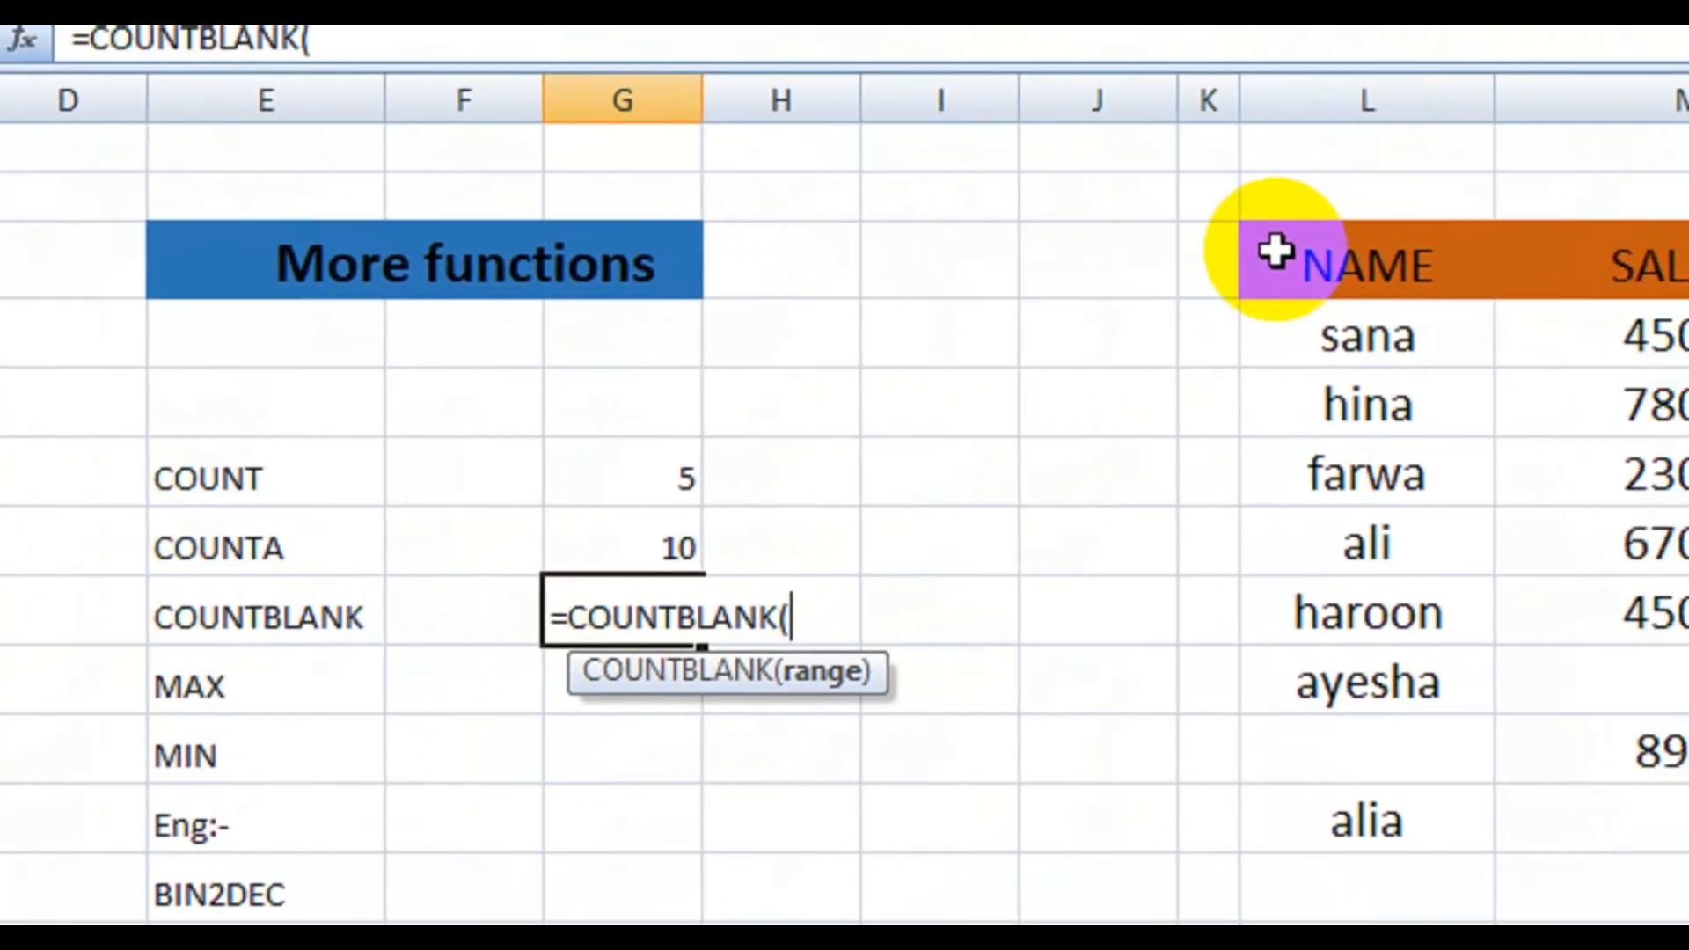
pyautogui.moveTo(1323, 235); pyautogui.dragTo(1676, 468)
pyautogui.moveTo(1354, 479); pyautogui.dragTo(1254, 872)
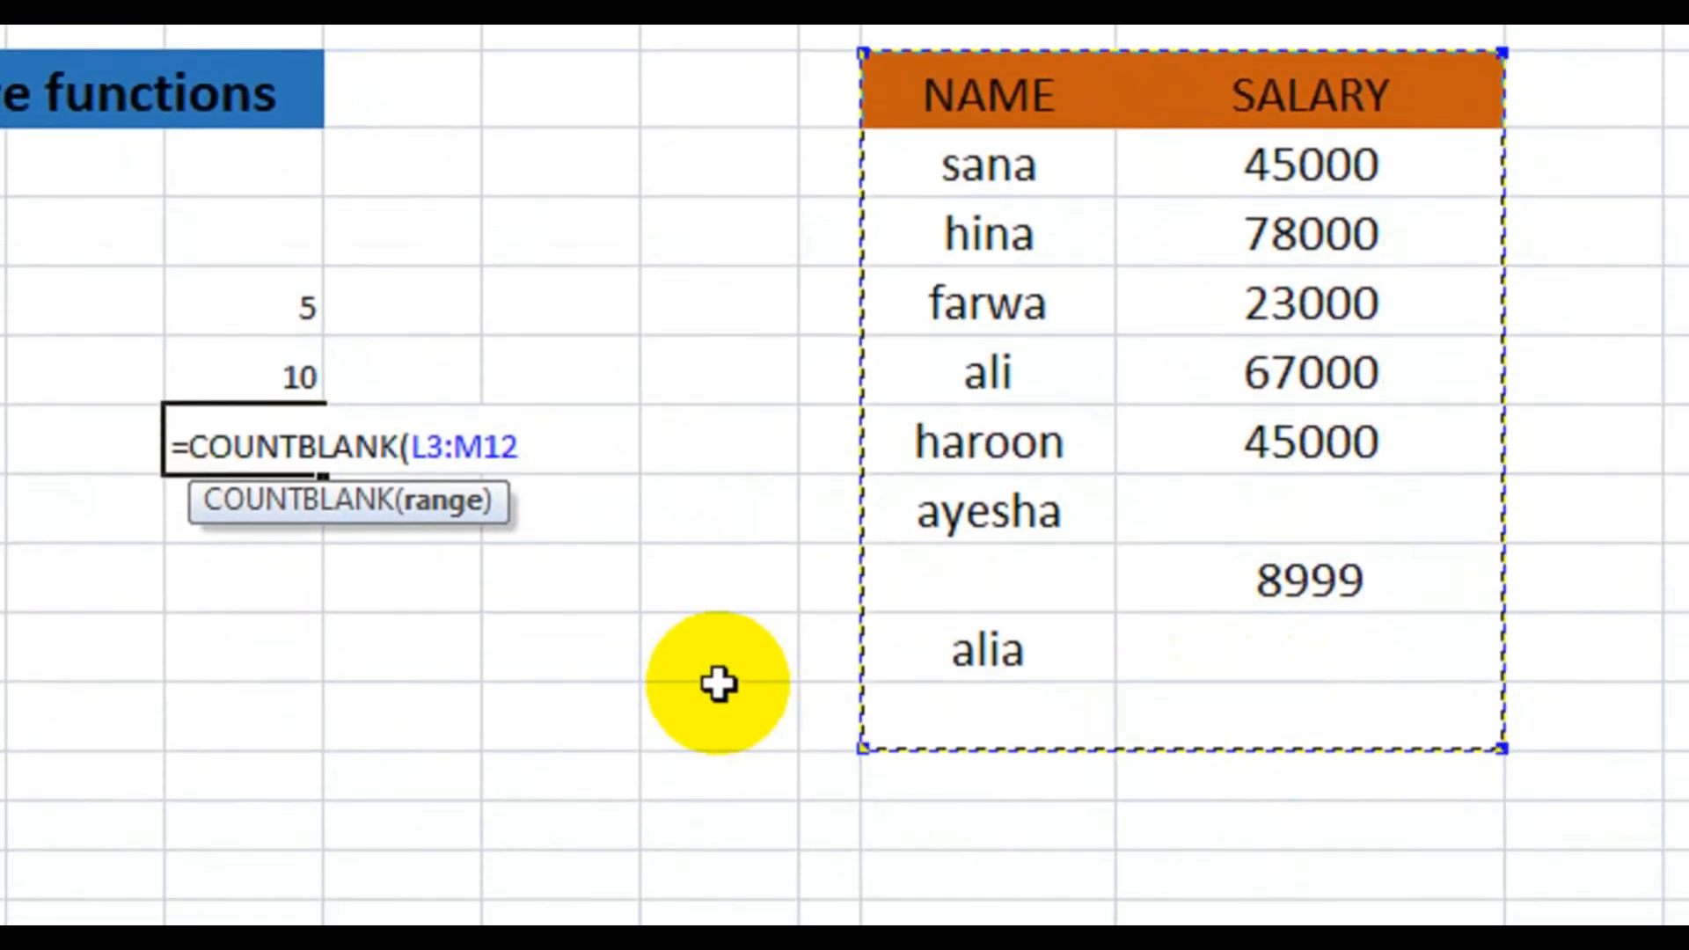
pyautogui.write(')')
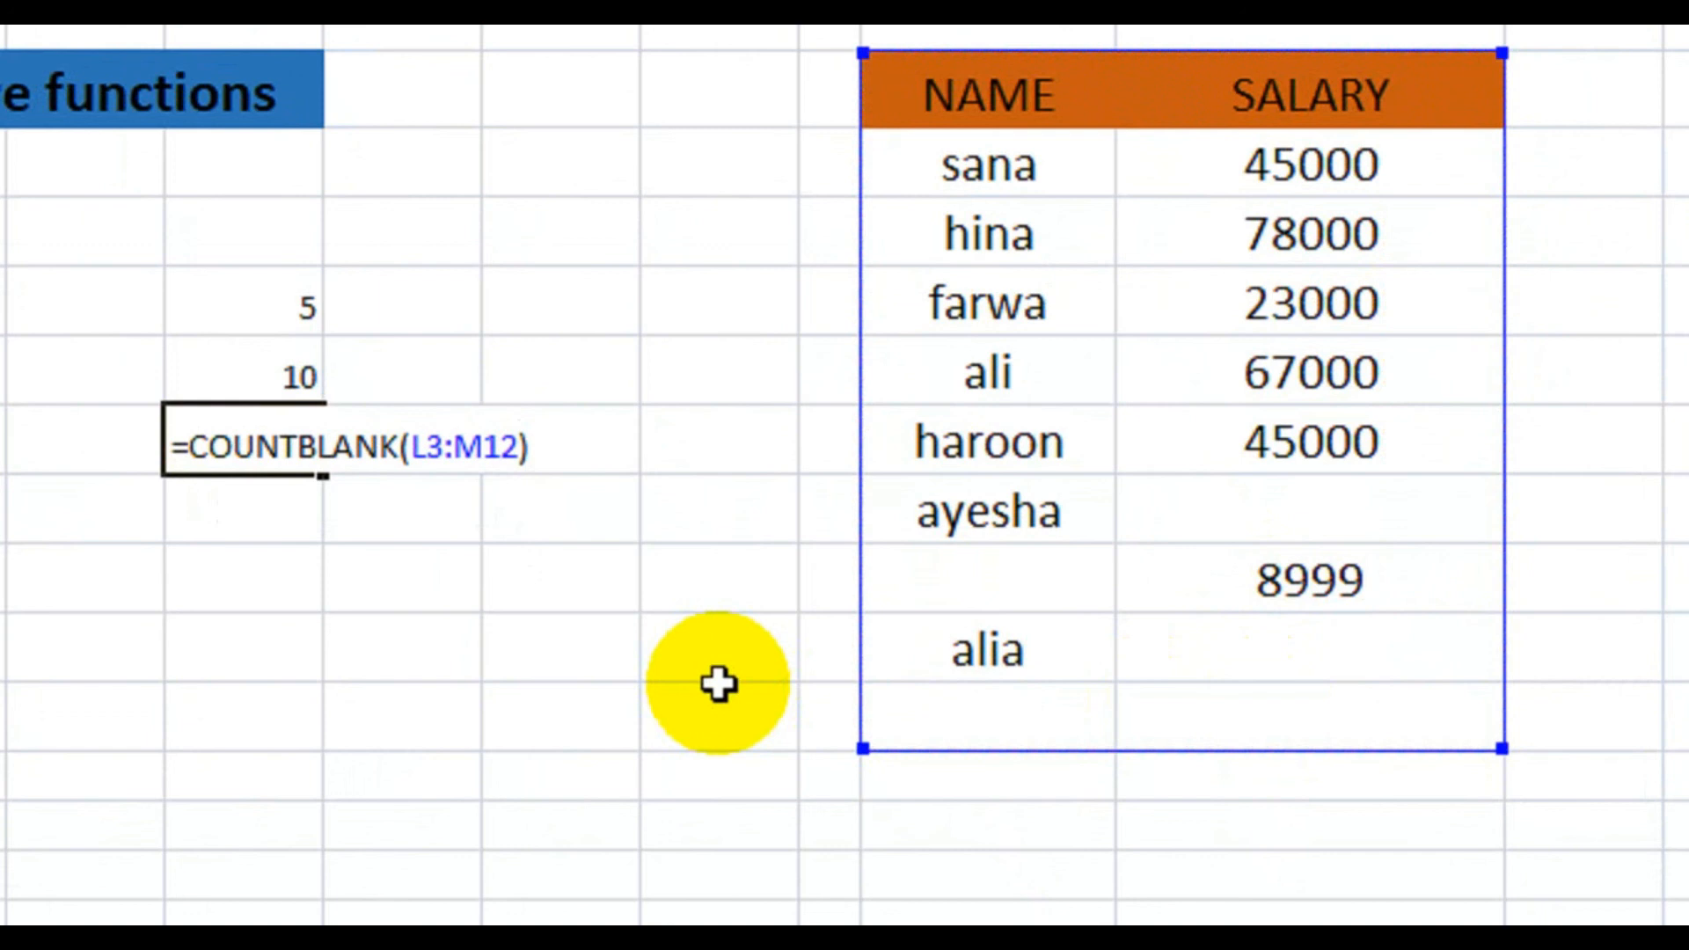
pyautogui.press('Return')
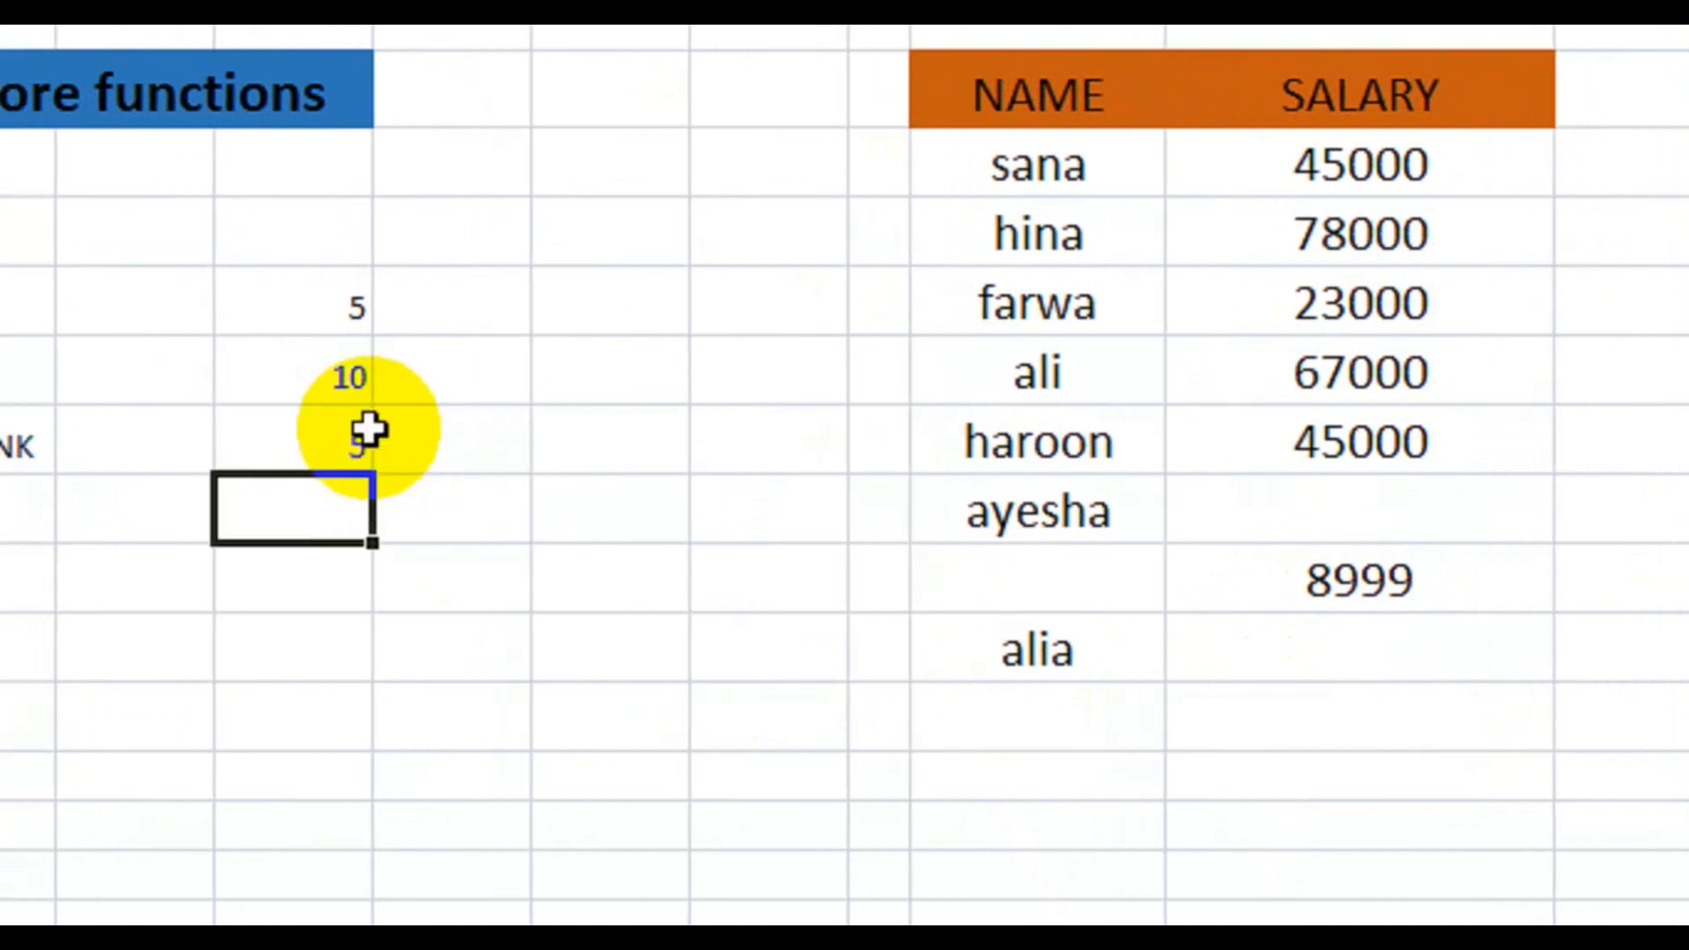
pyautogui.click(420, 447)
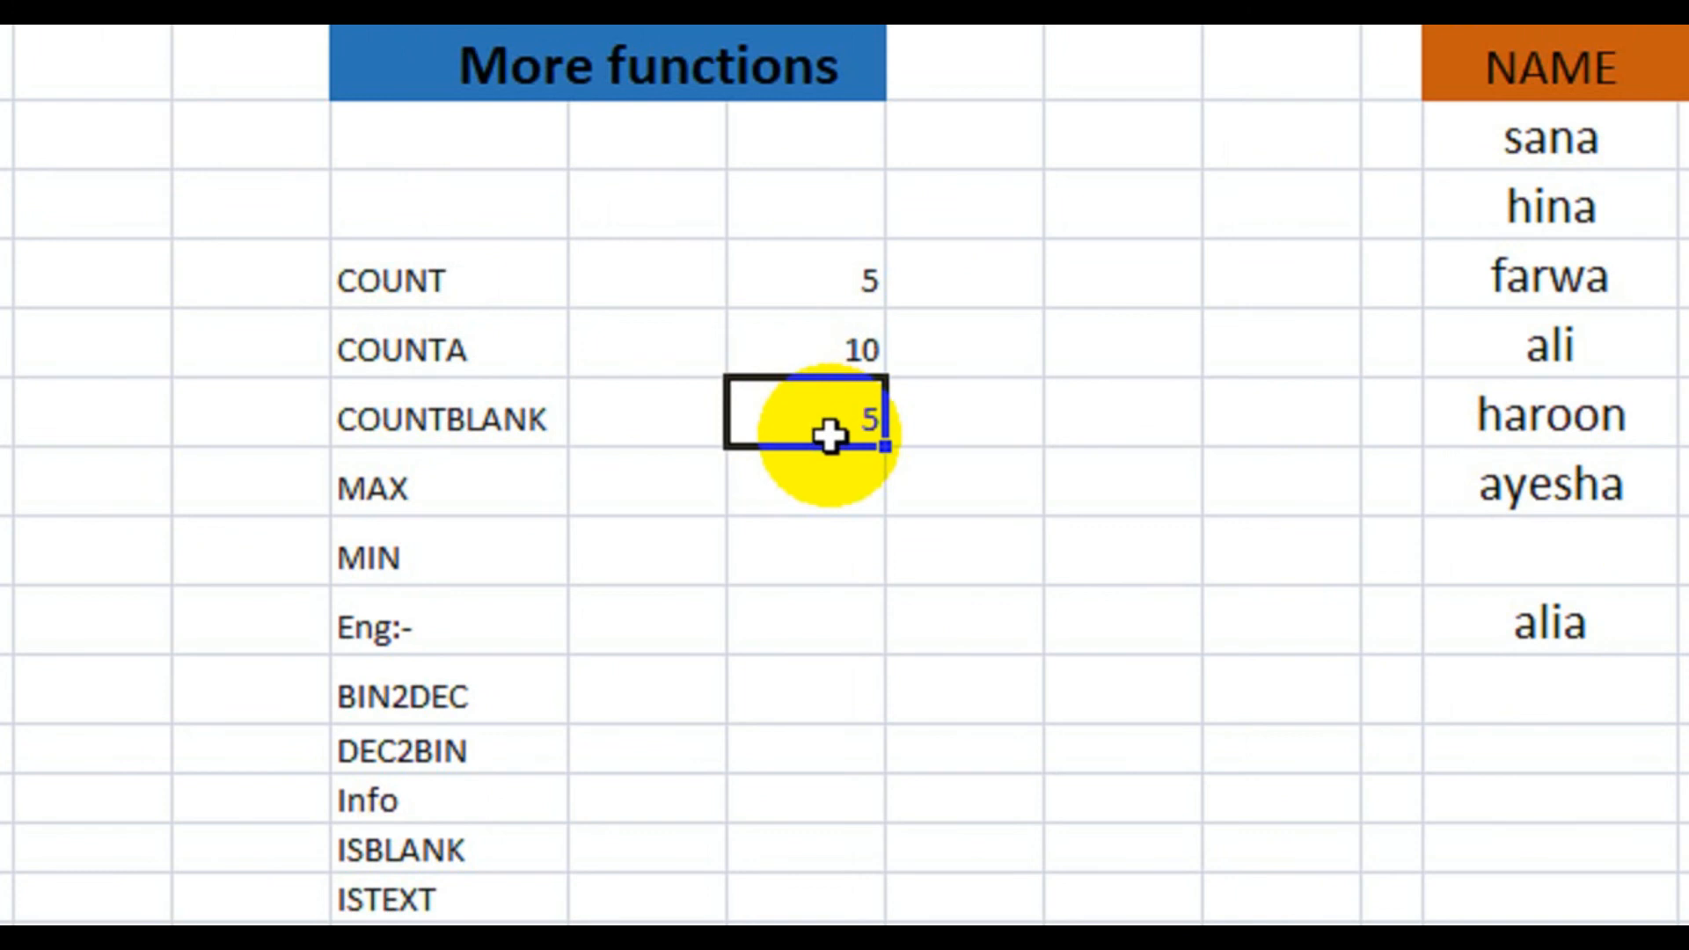
# Step: Enter the formula =MAX(M4:M10) in G9, in the MAX row, to return the highest salary
pyautogui.click(785, 480)
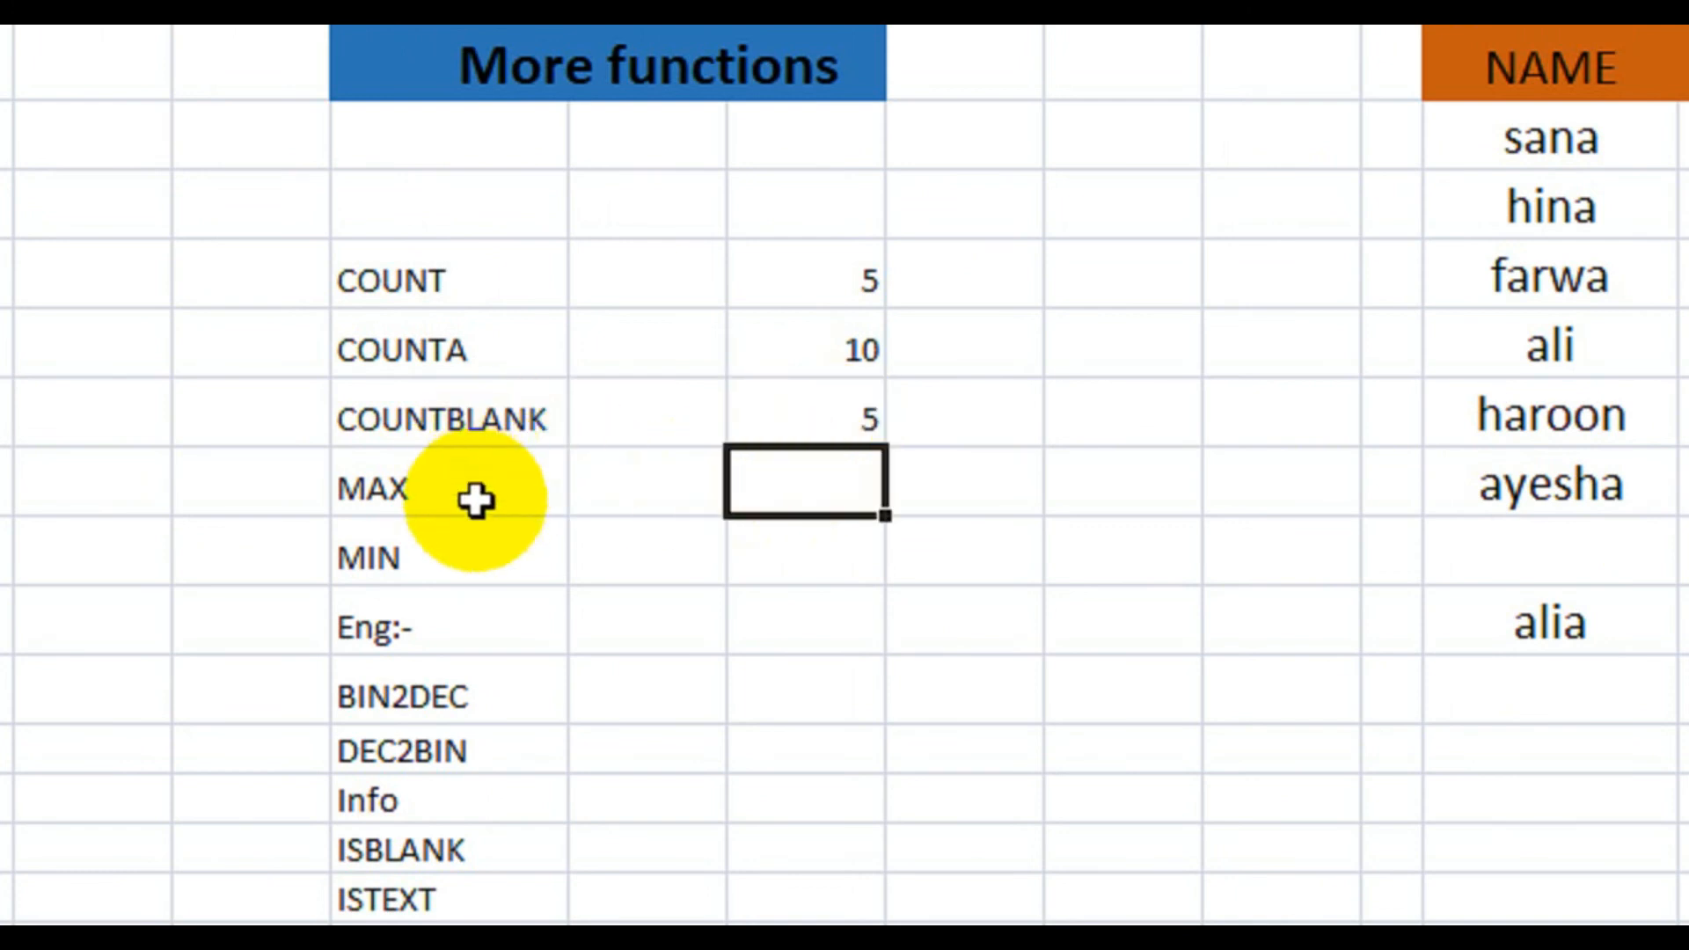
pyautogui.doubleClick(817, 488)
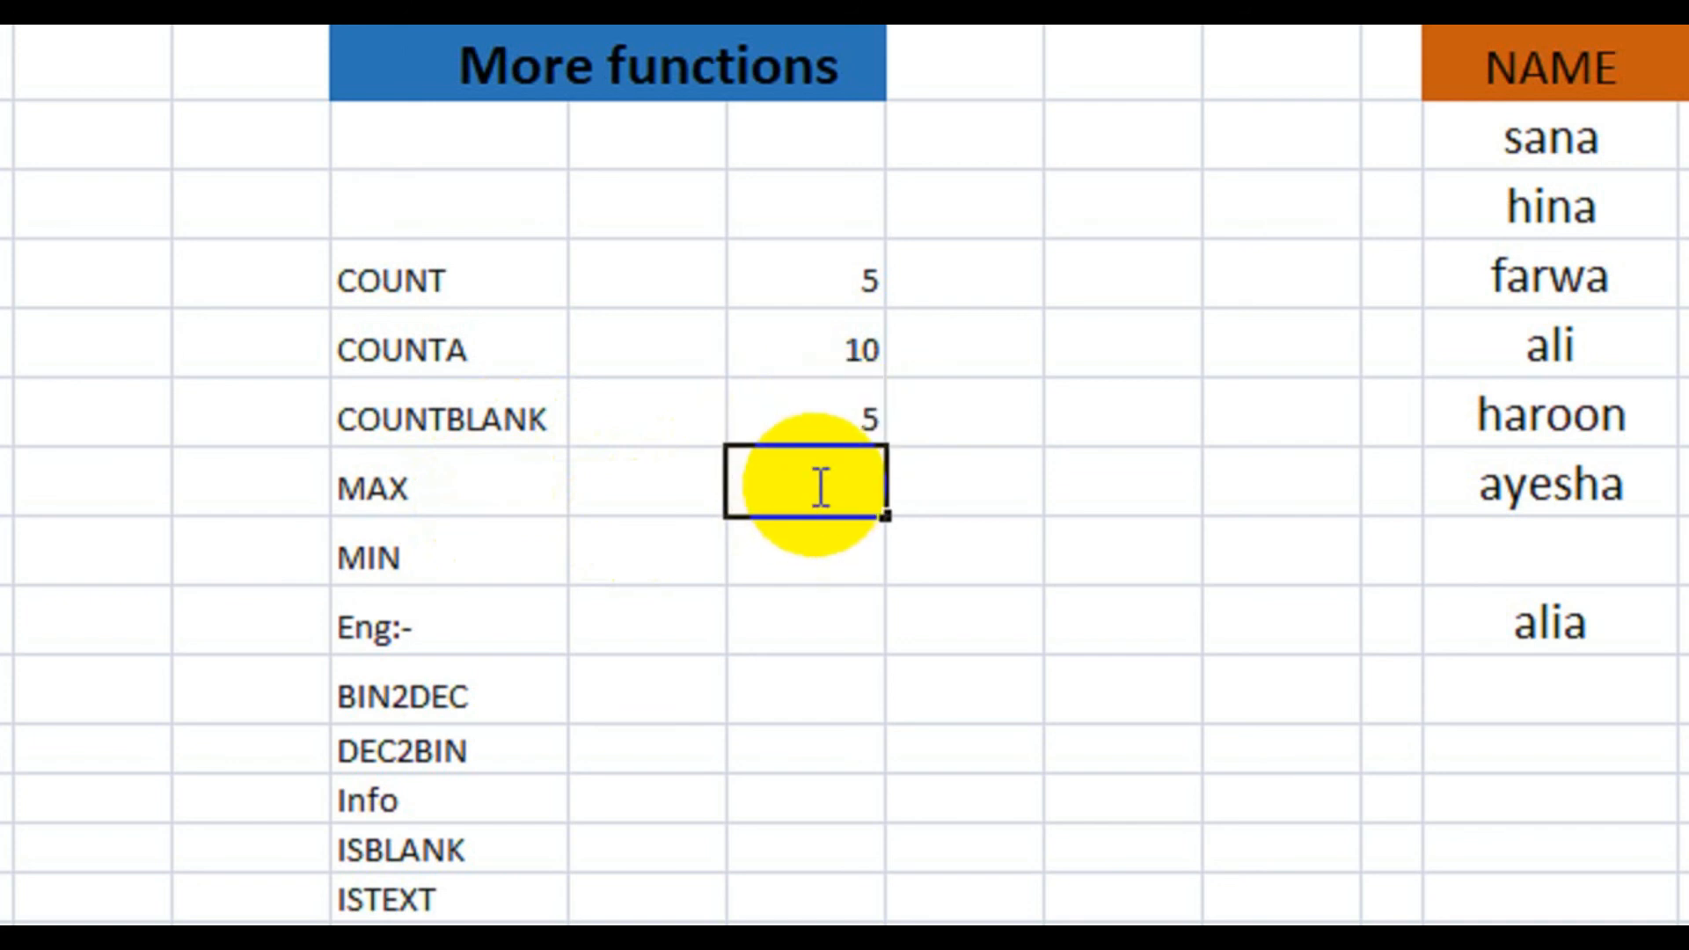
pyautogui.write('=max')
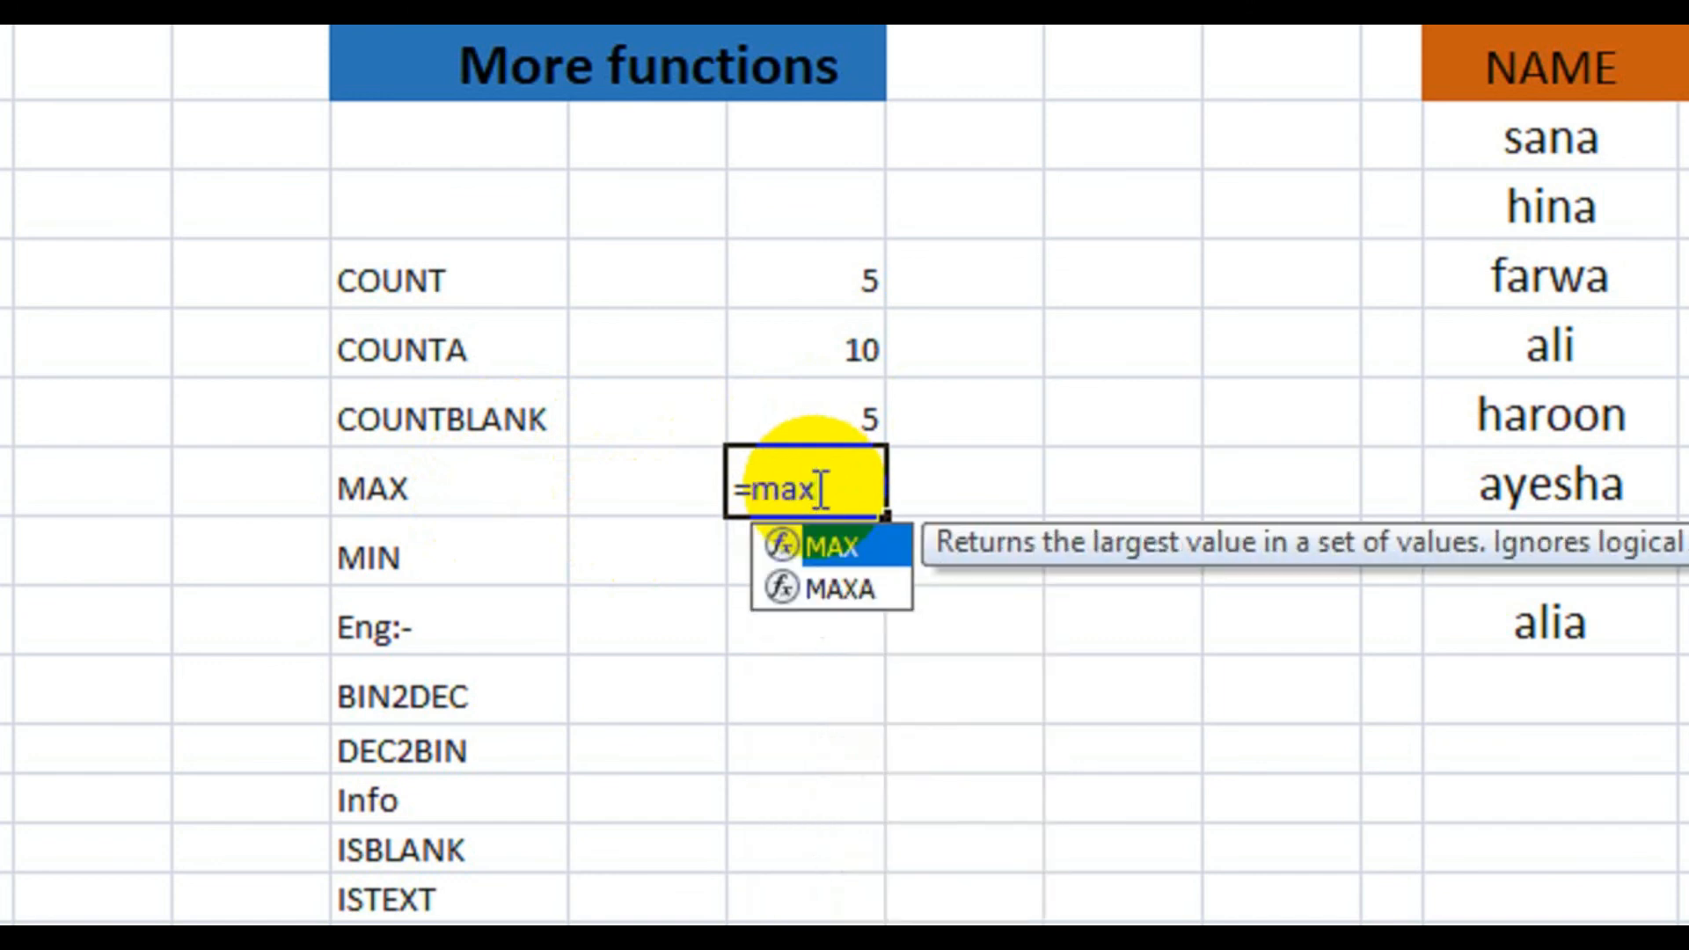
pyautogui.doubleClick(851, 538)
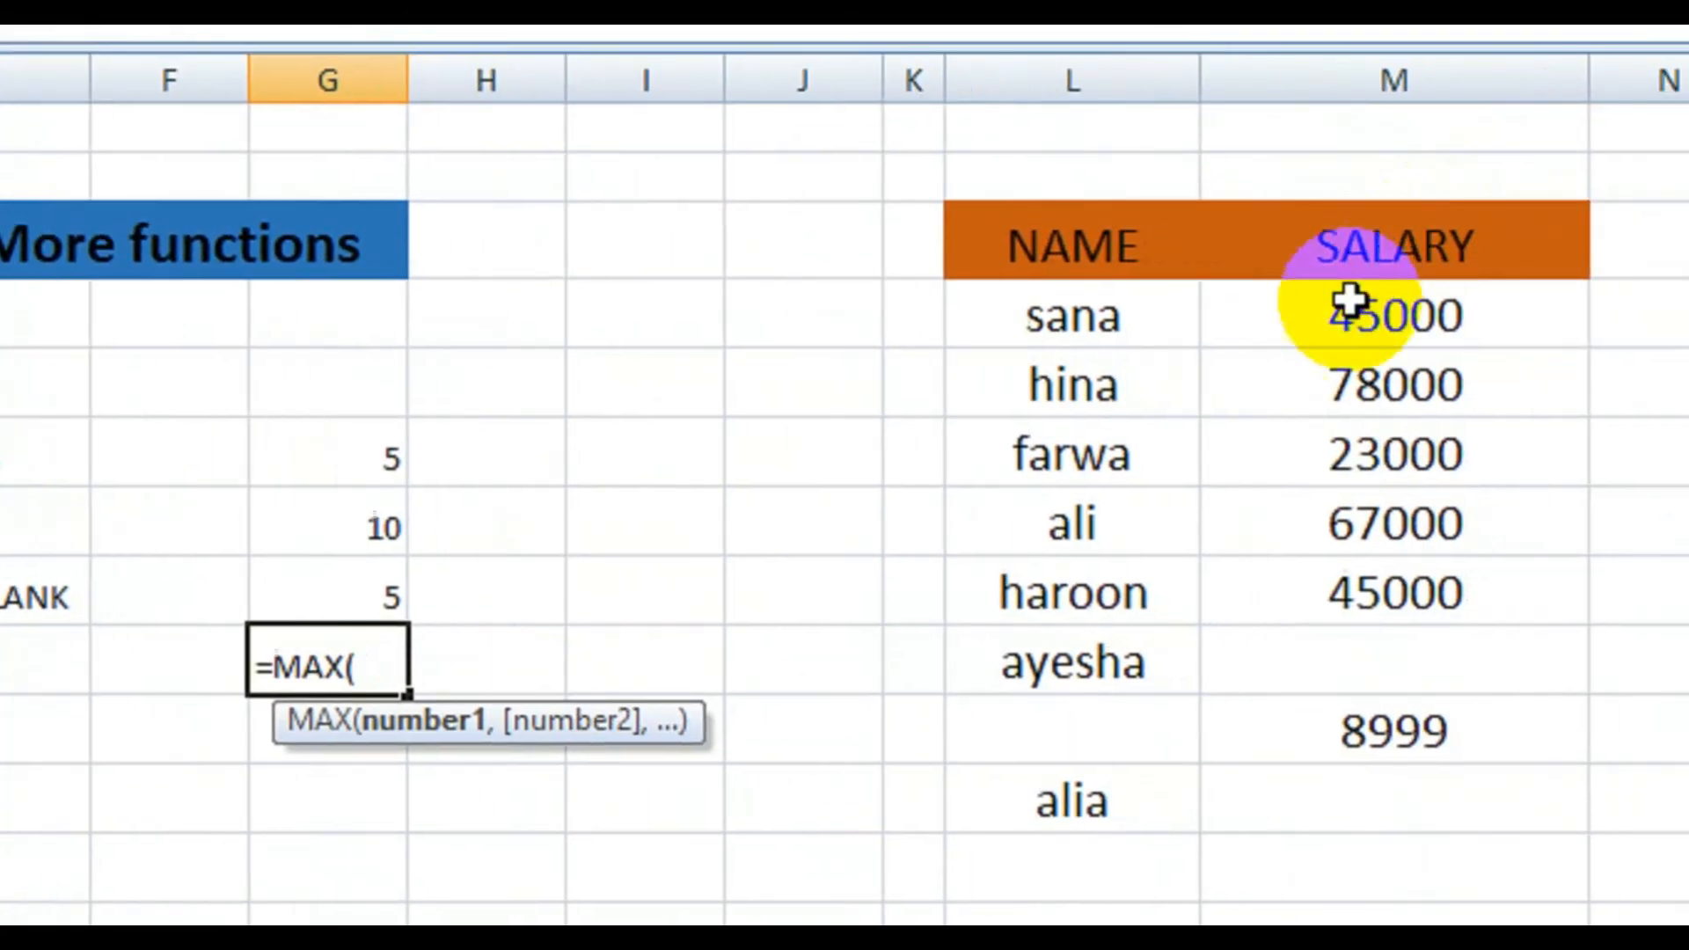
pyautogui.moveTo(1345, 313); pyautogui.dragTo(1267, 740)
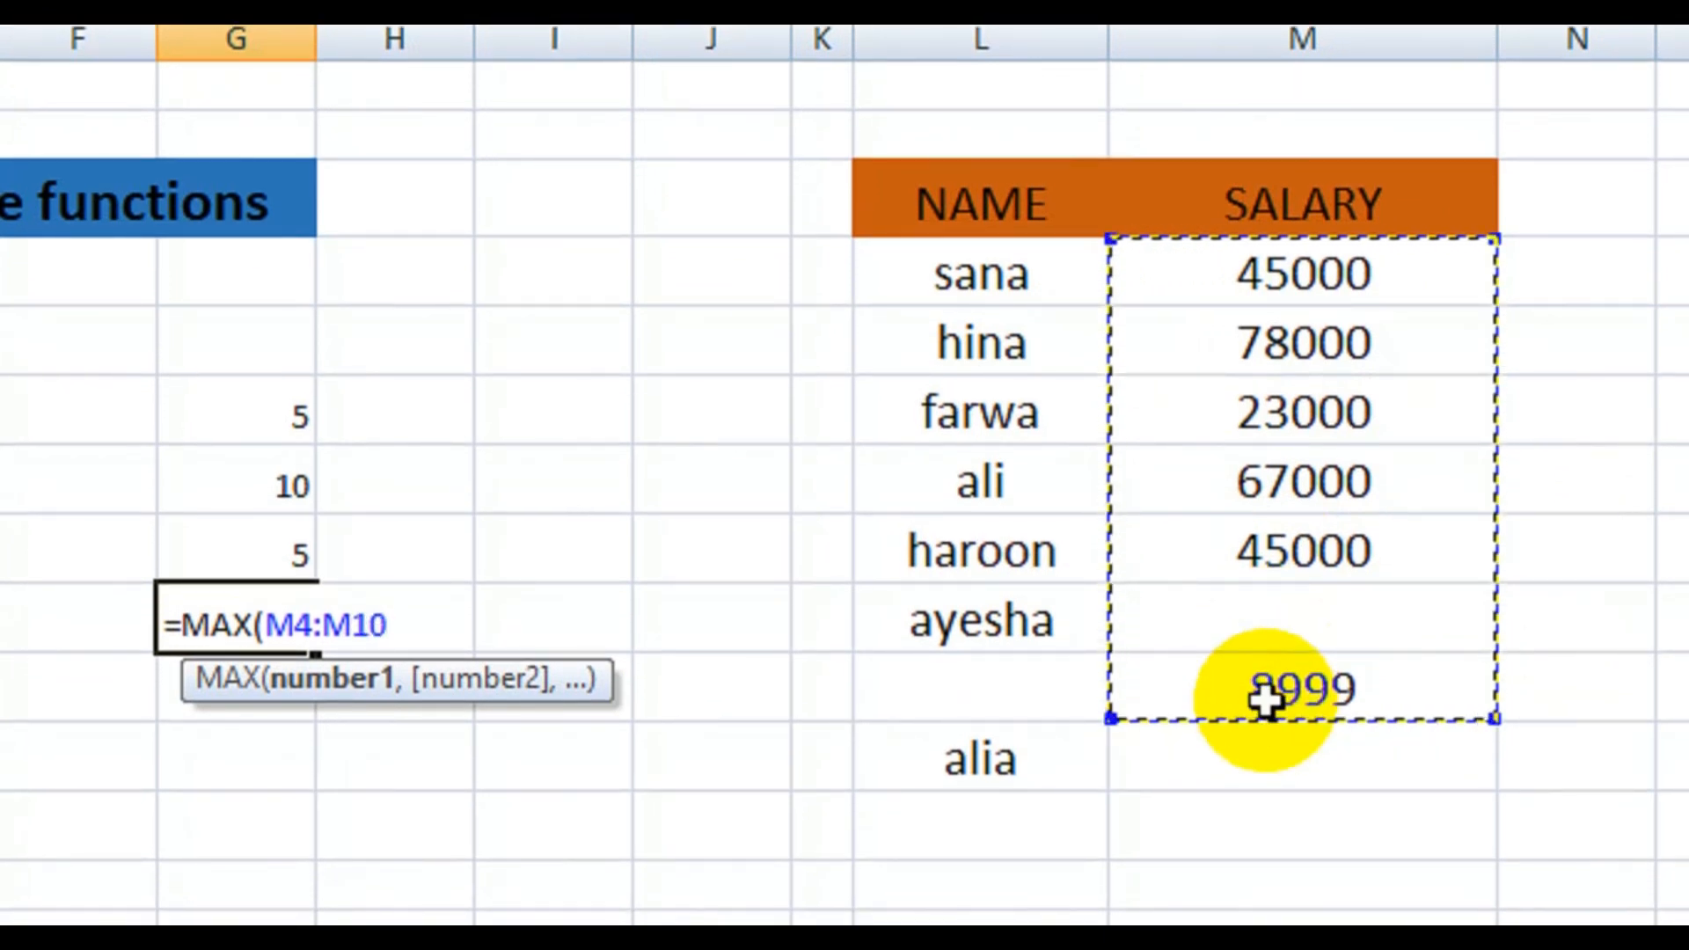
pyautogui.write(')')
pyautogui.press('Return')
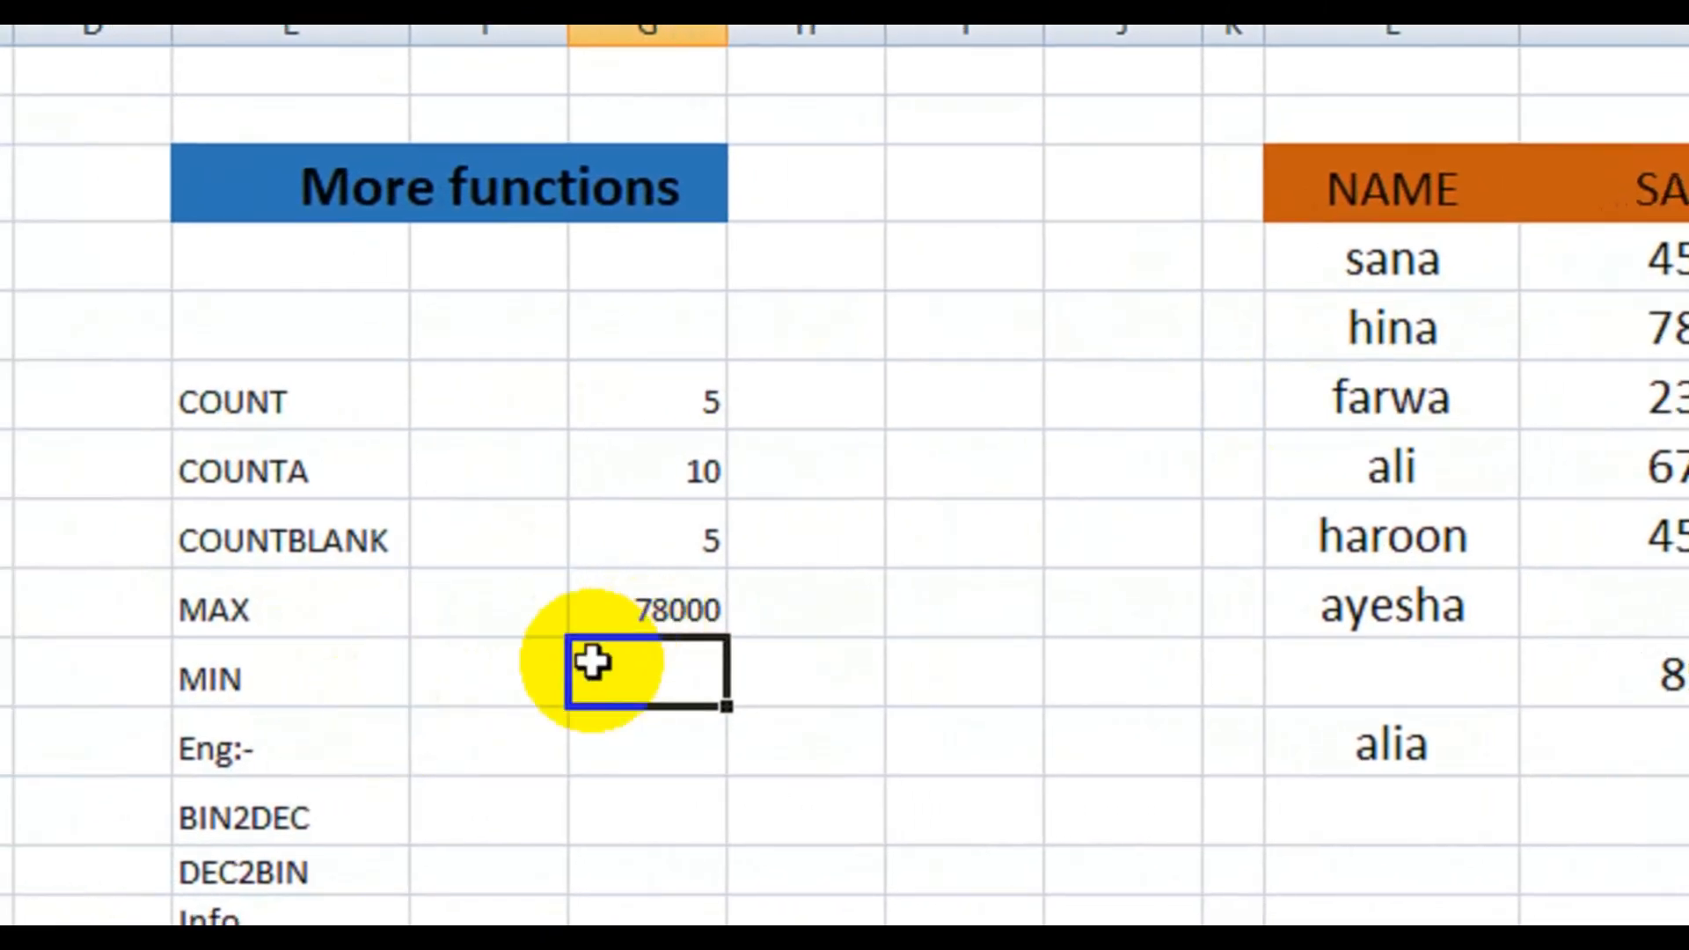
# Step: Enter the formula =MIN(M4:M10) in G10, in the MIN row, to return the lowest salary
pyautogui.doubleClick(685, 675)
pyautogui.write('=min')
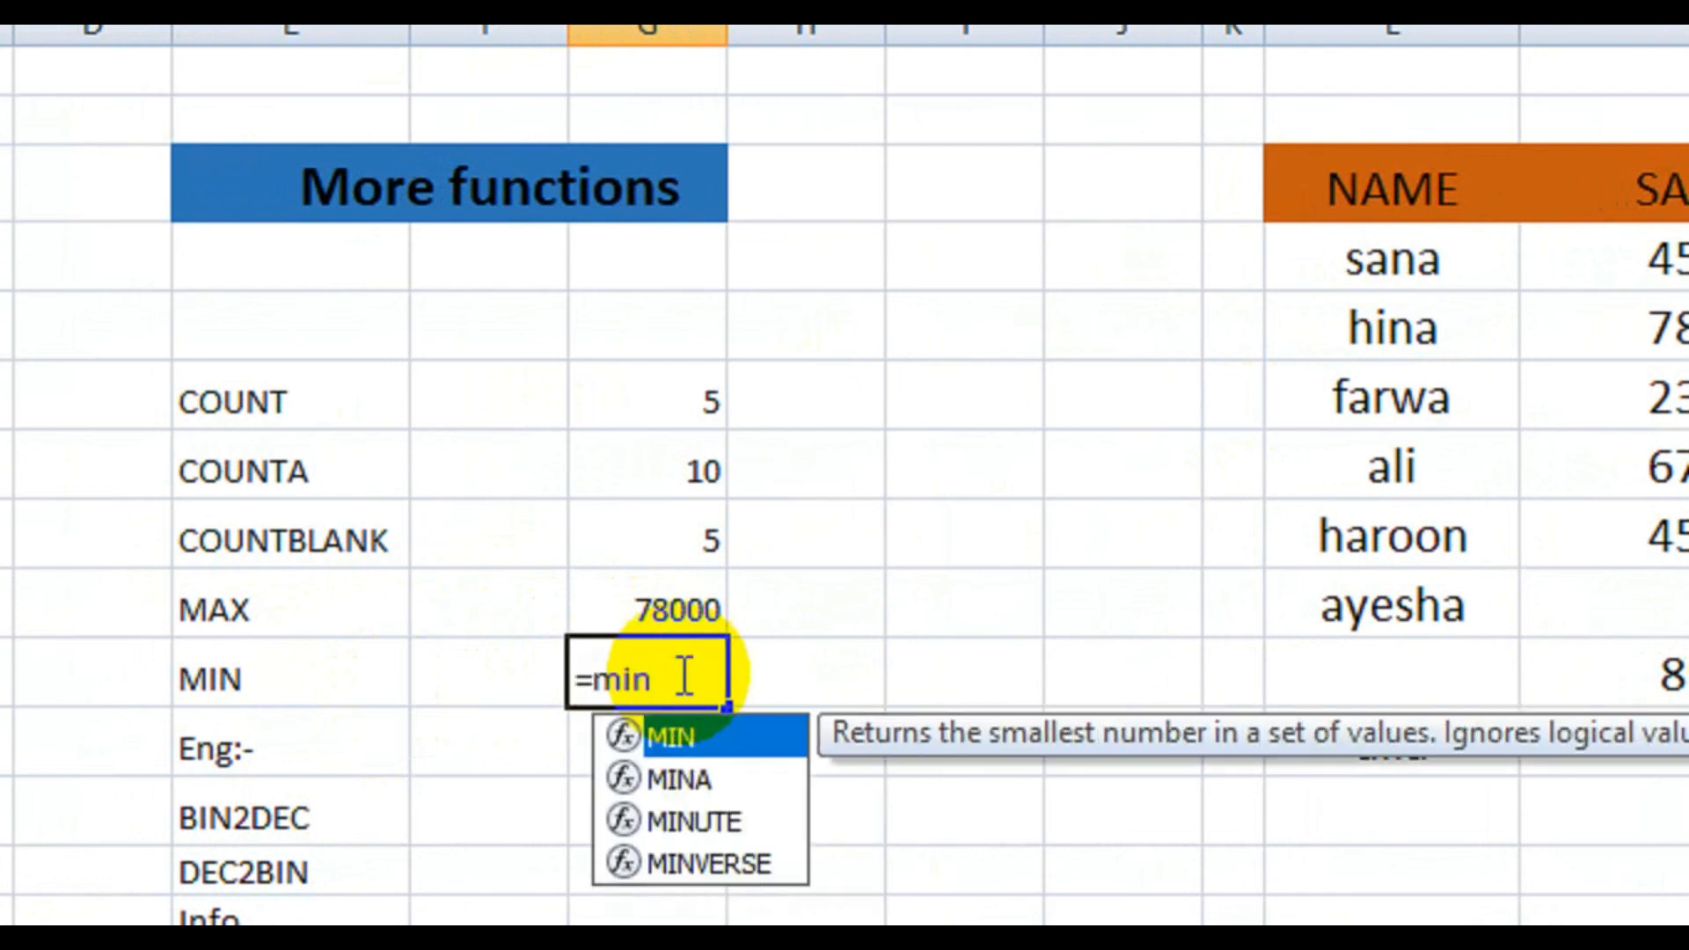
pyautogui.doubleClick(741, 722)
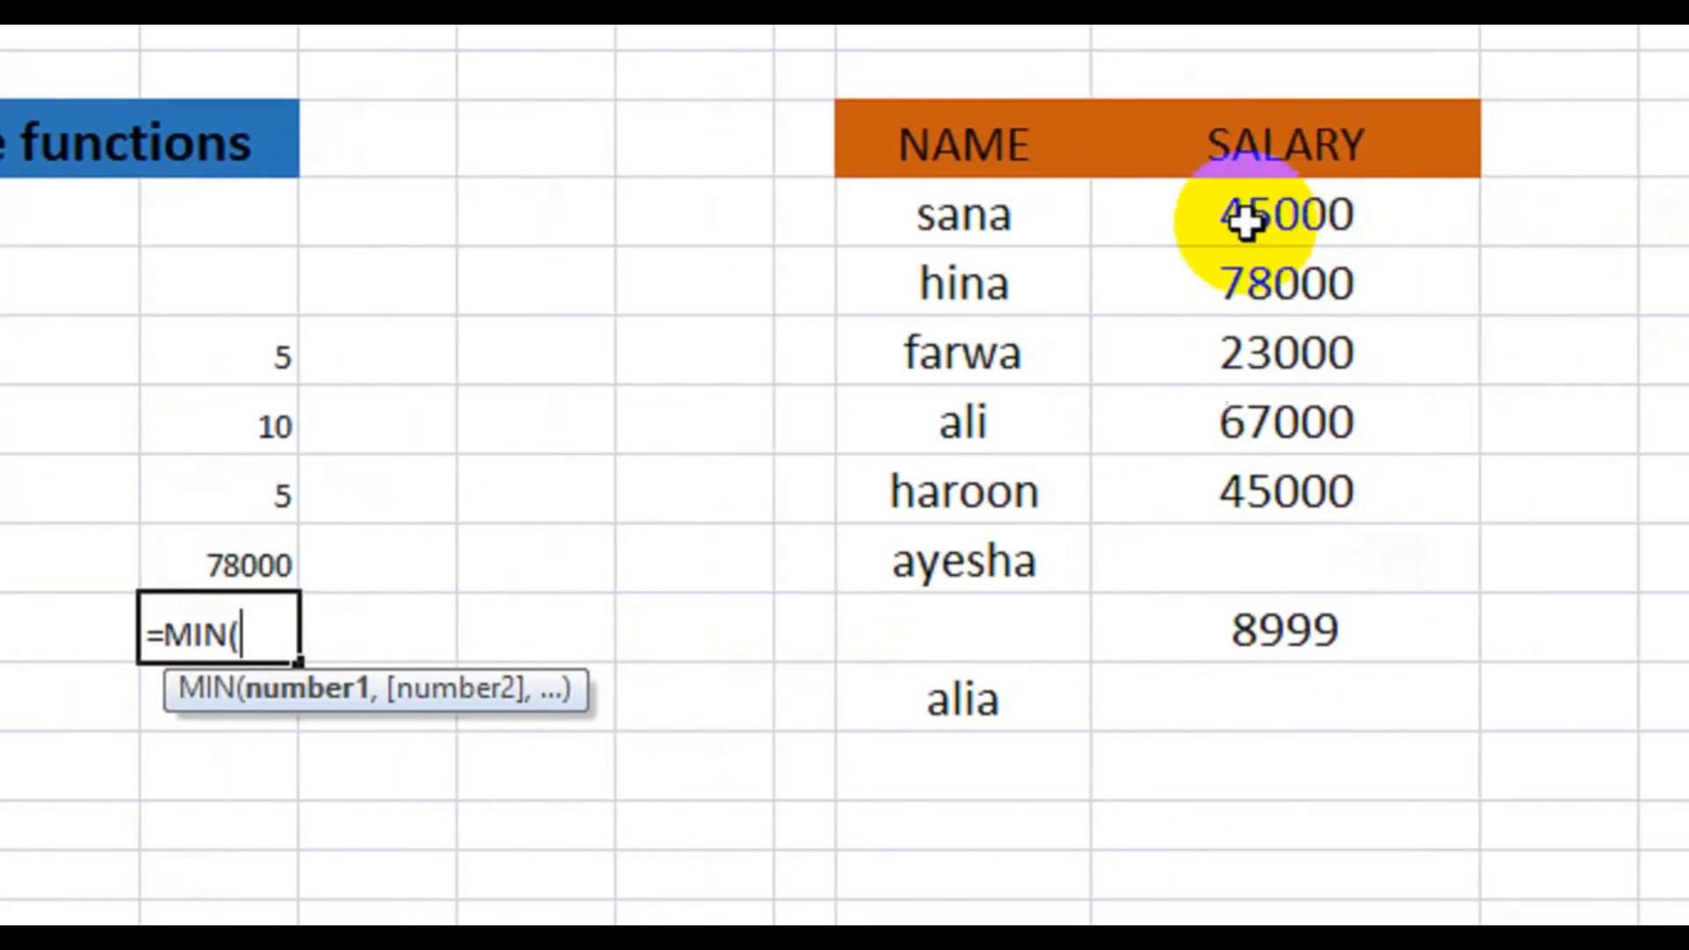
pyautogui.moveTo(1242, 220); pyautogui.dragTo(1237, 691)
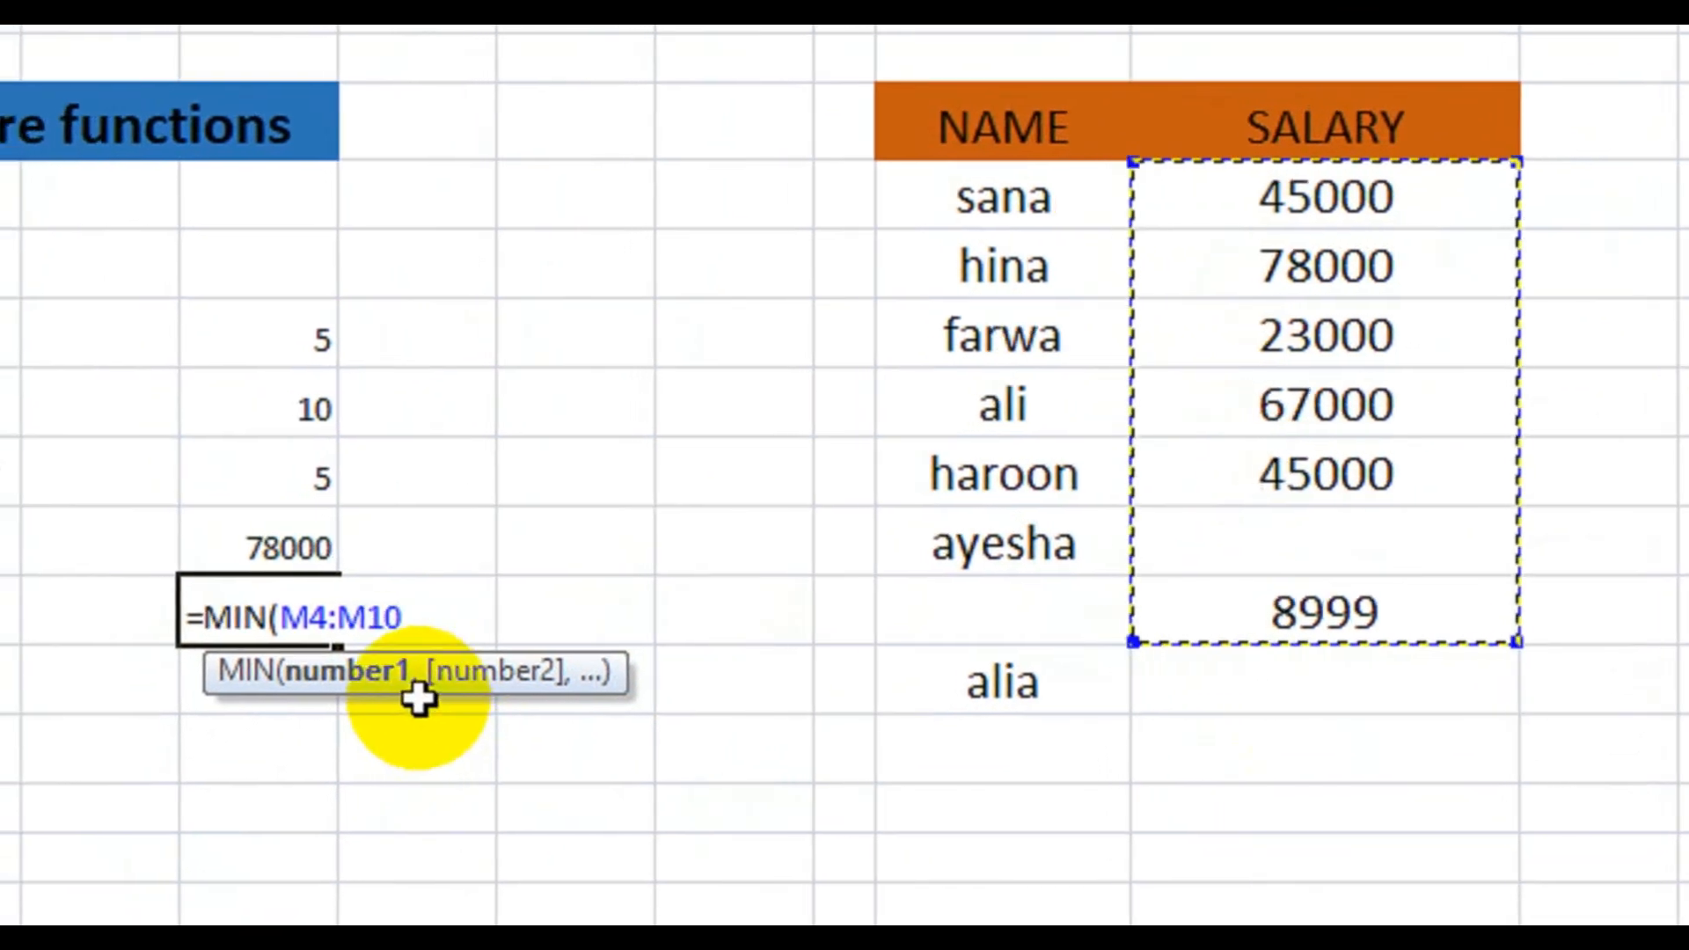
pyautogui.write(')')
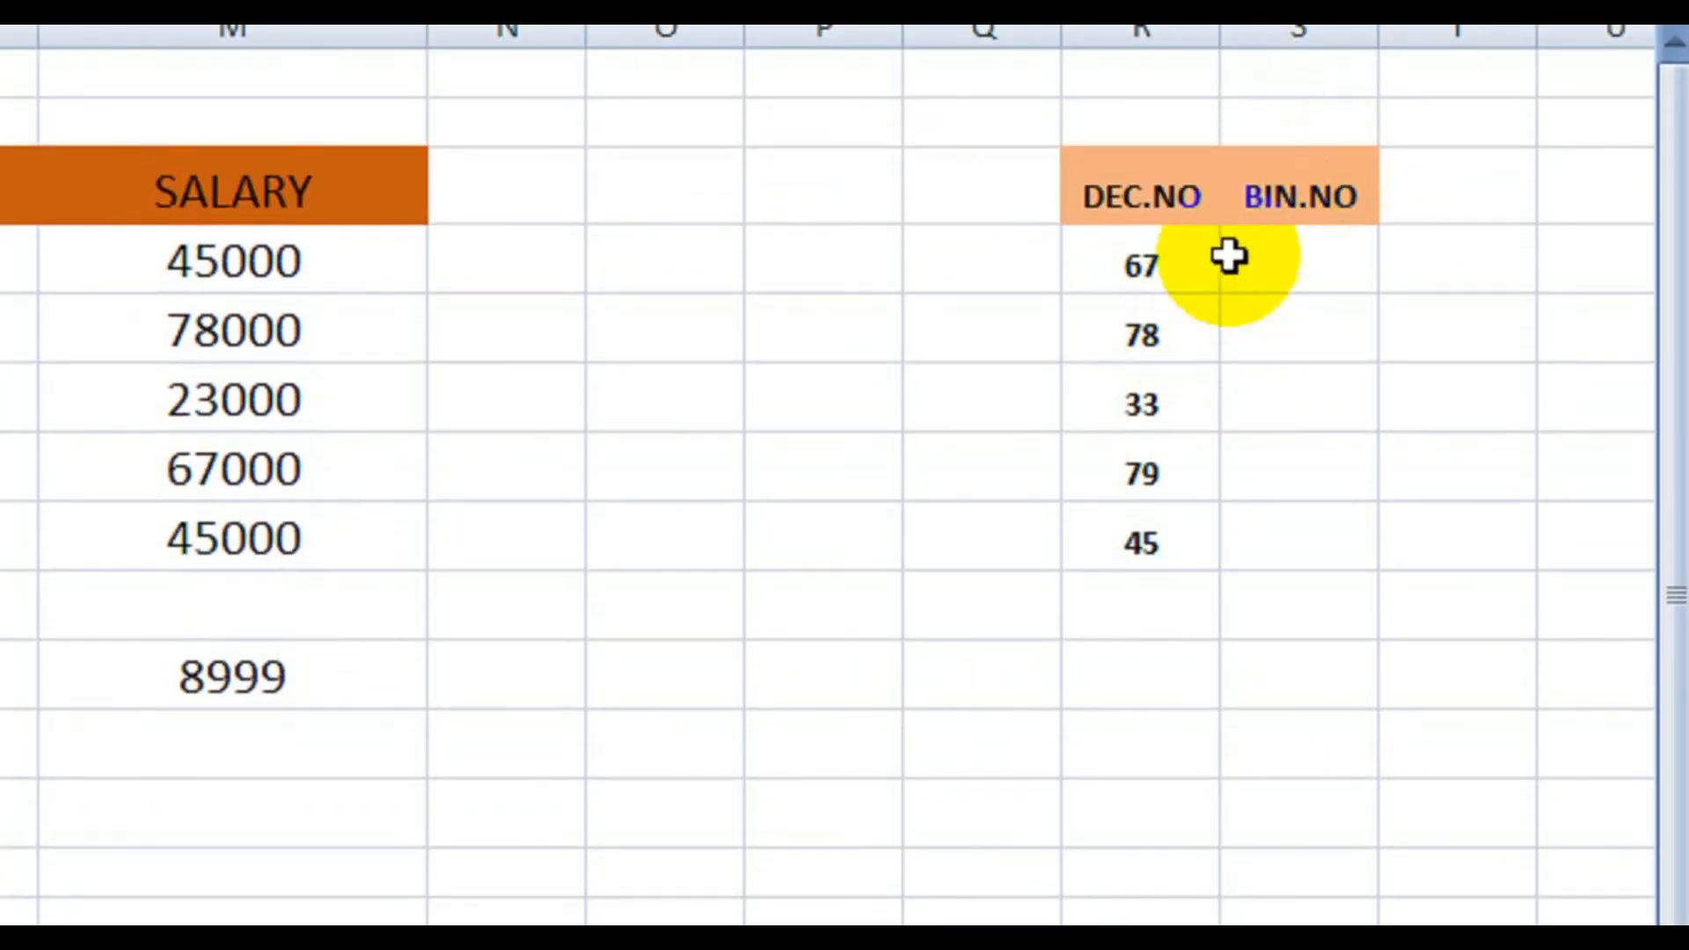
# Step: Enter the formula =DEC2BIN(R4) in S4, under BIN.NO, to convert the first decimal number to binary
pyautogui.click(1146, 283)
pyautogui.click(1302, 278)
pyautogui.write('=')
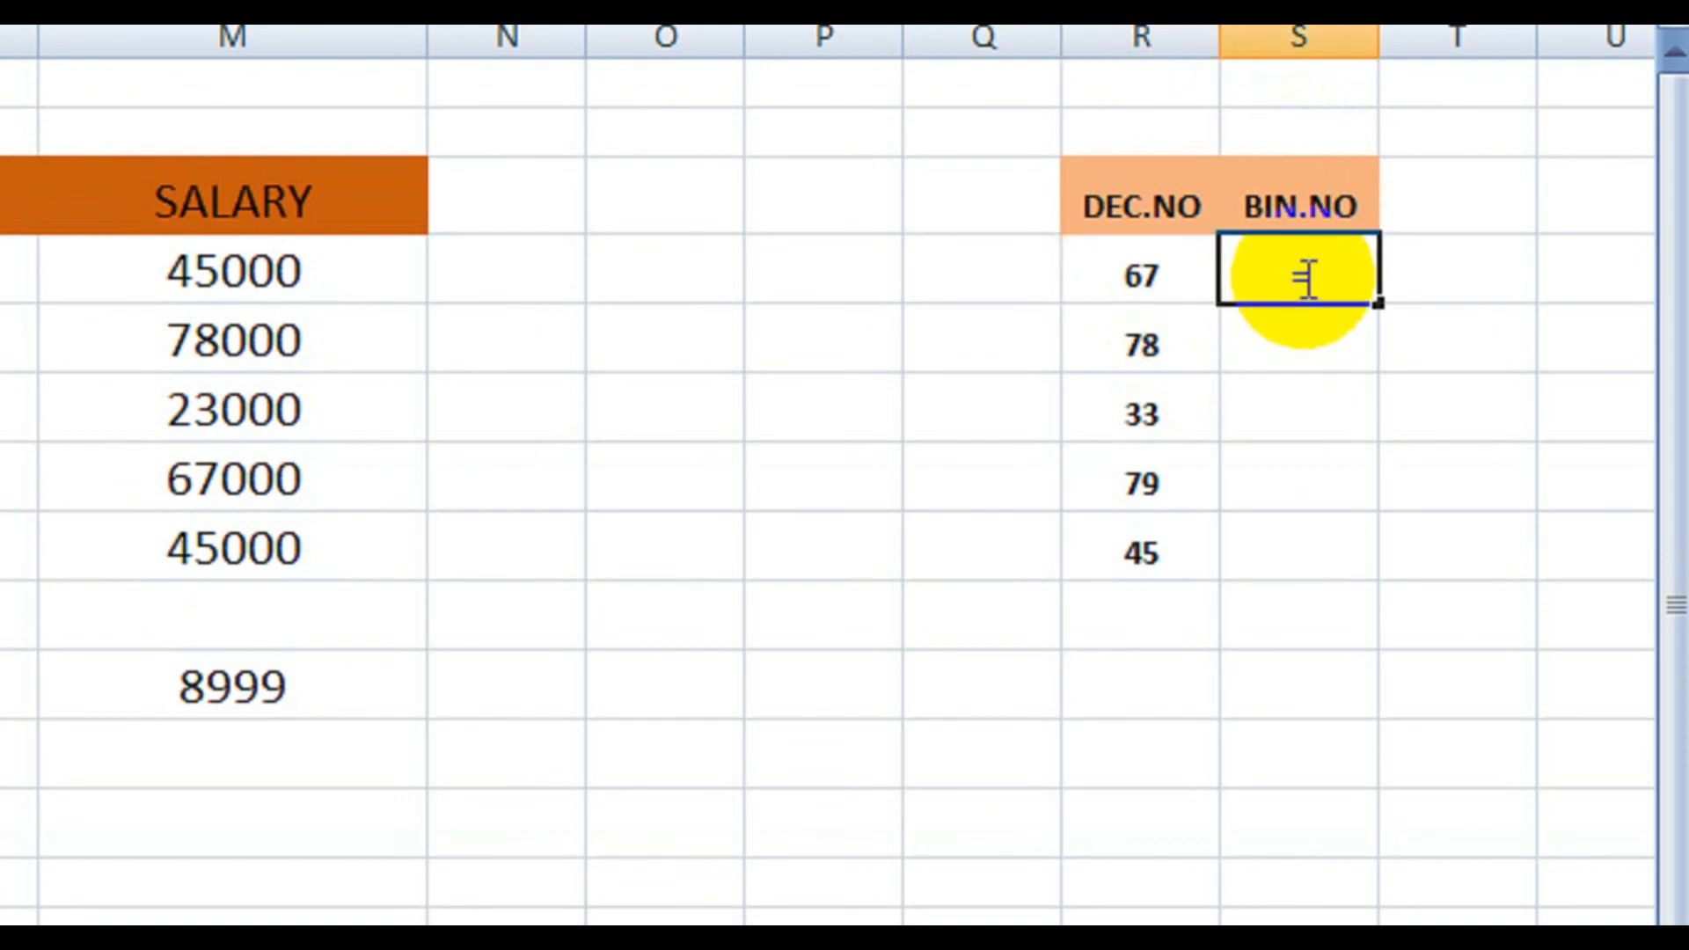
pyautogui.write('de')
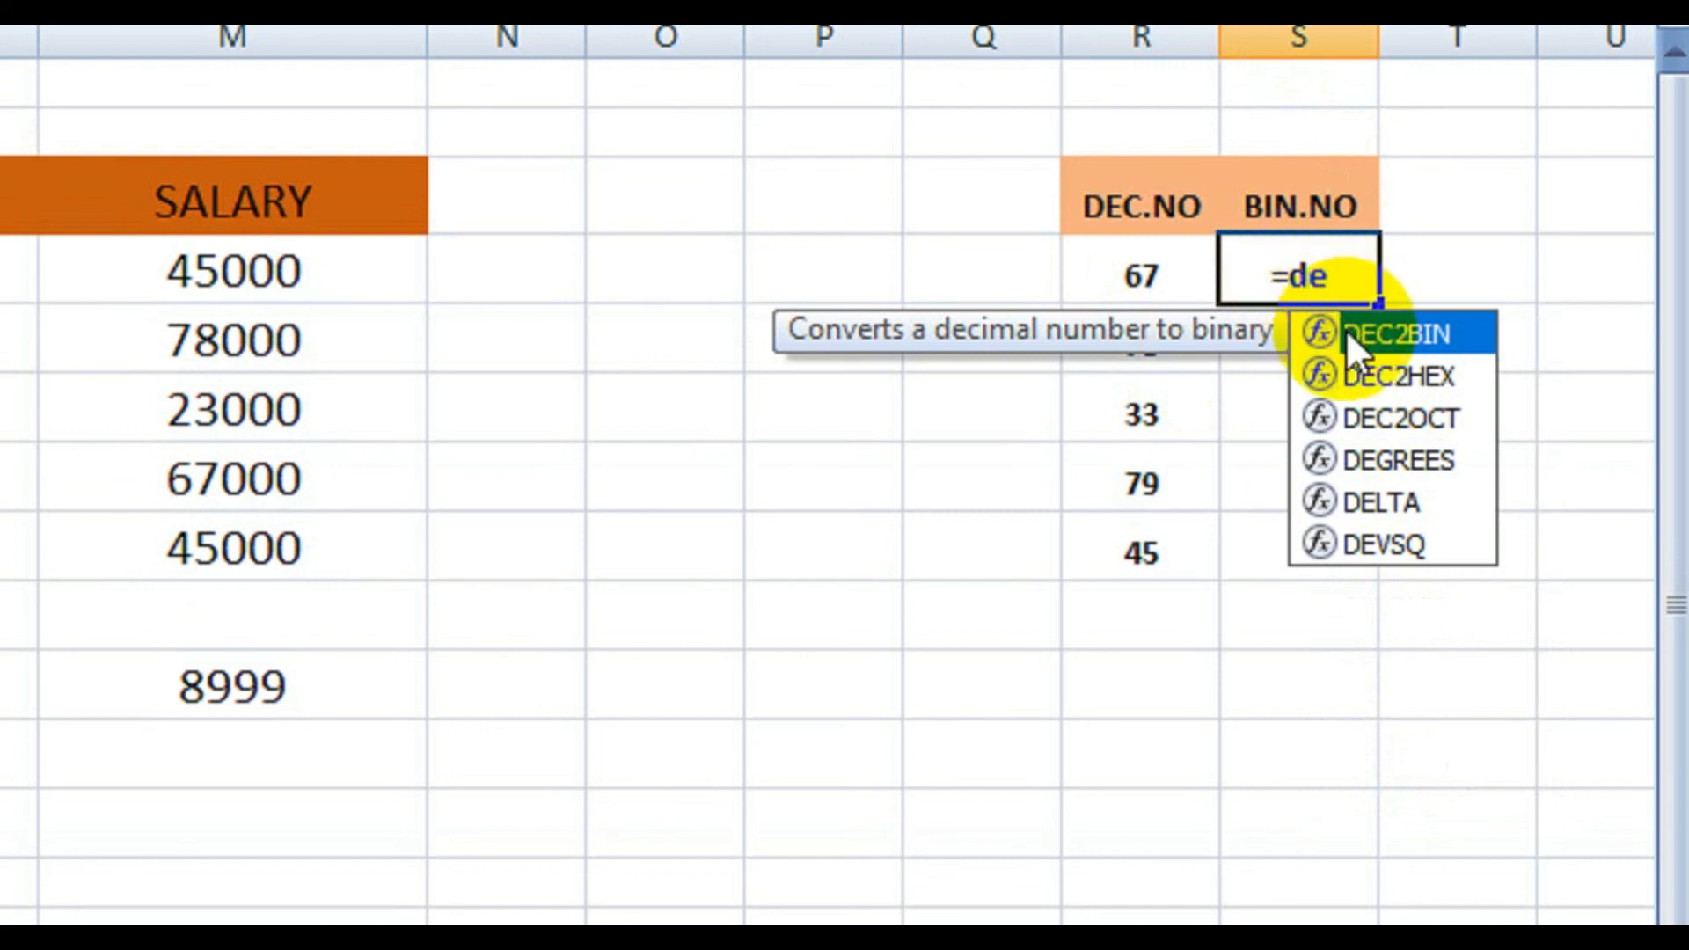
pyautogui.doubleClick(1420, 333)
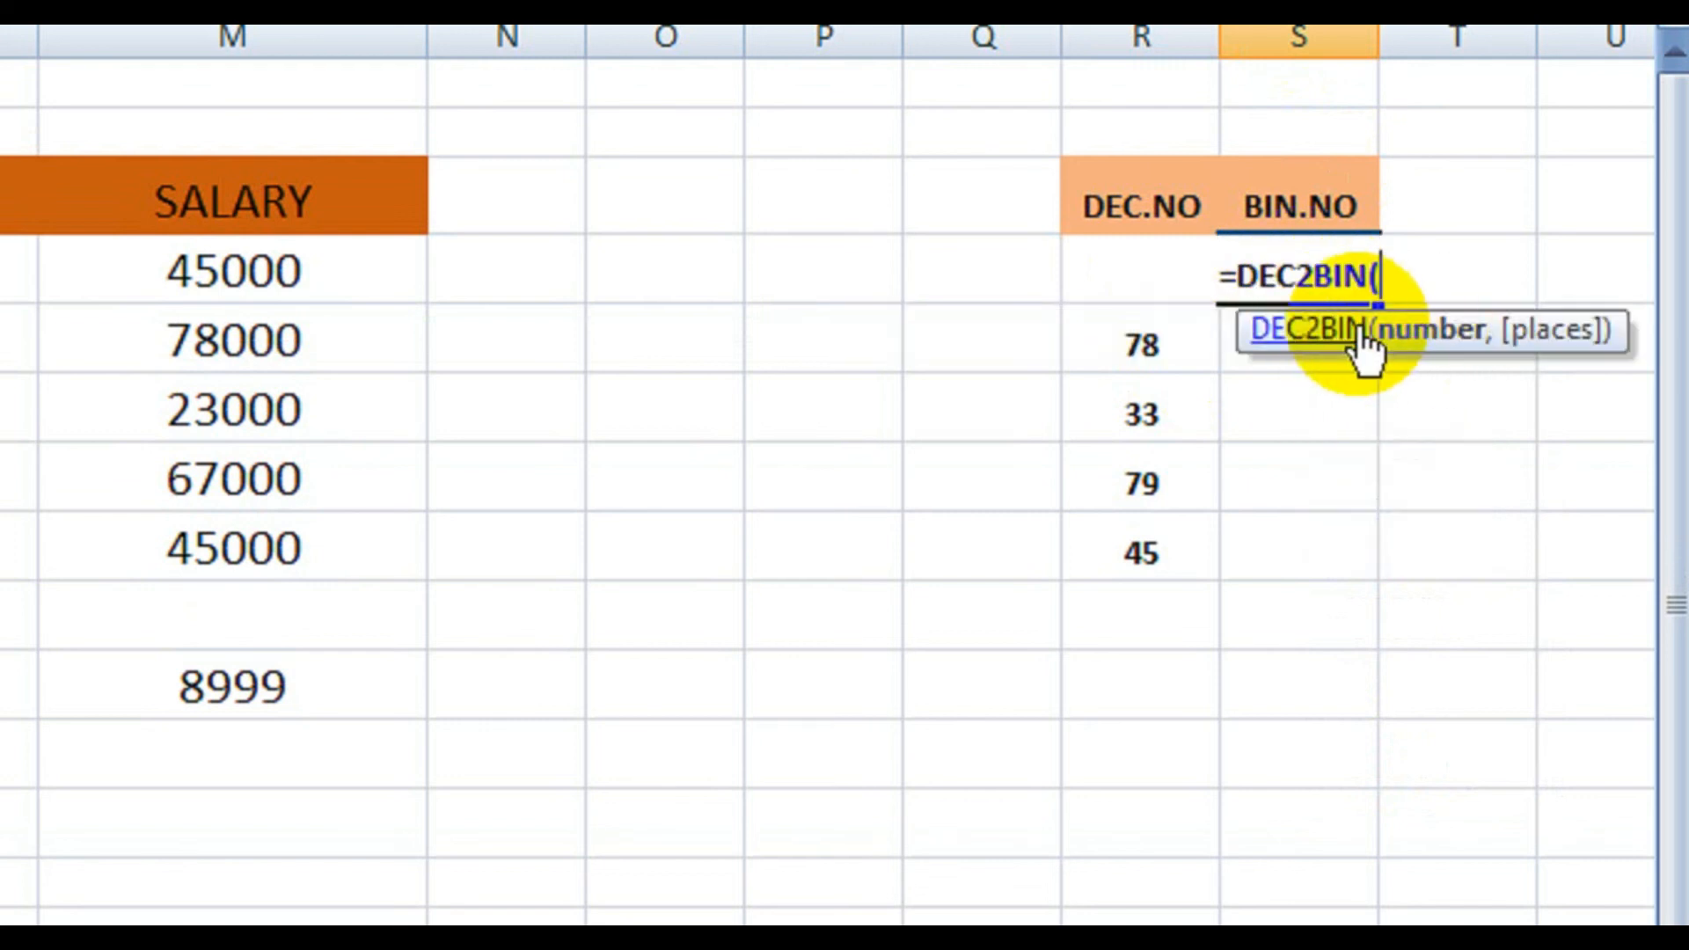
pyautogui.click(1135, 274)
pyautogui.click(1163, 362)
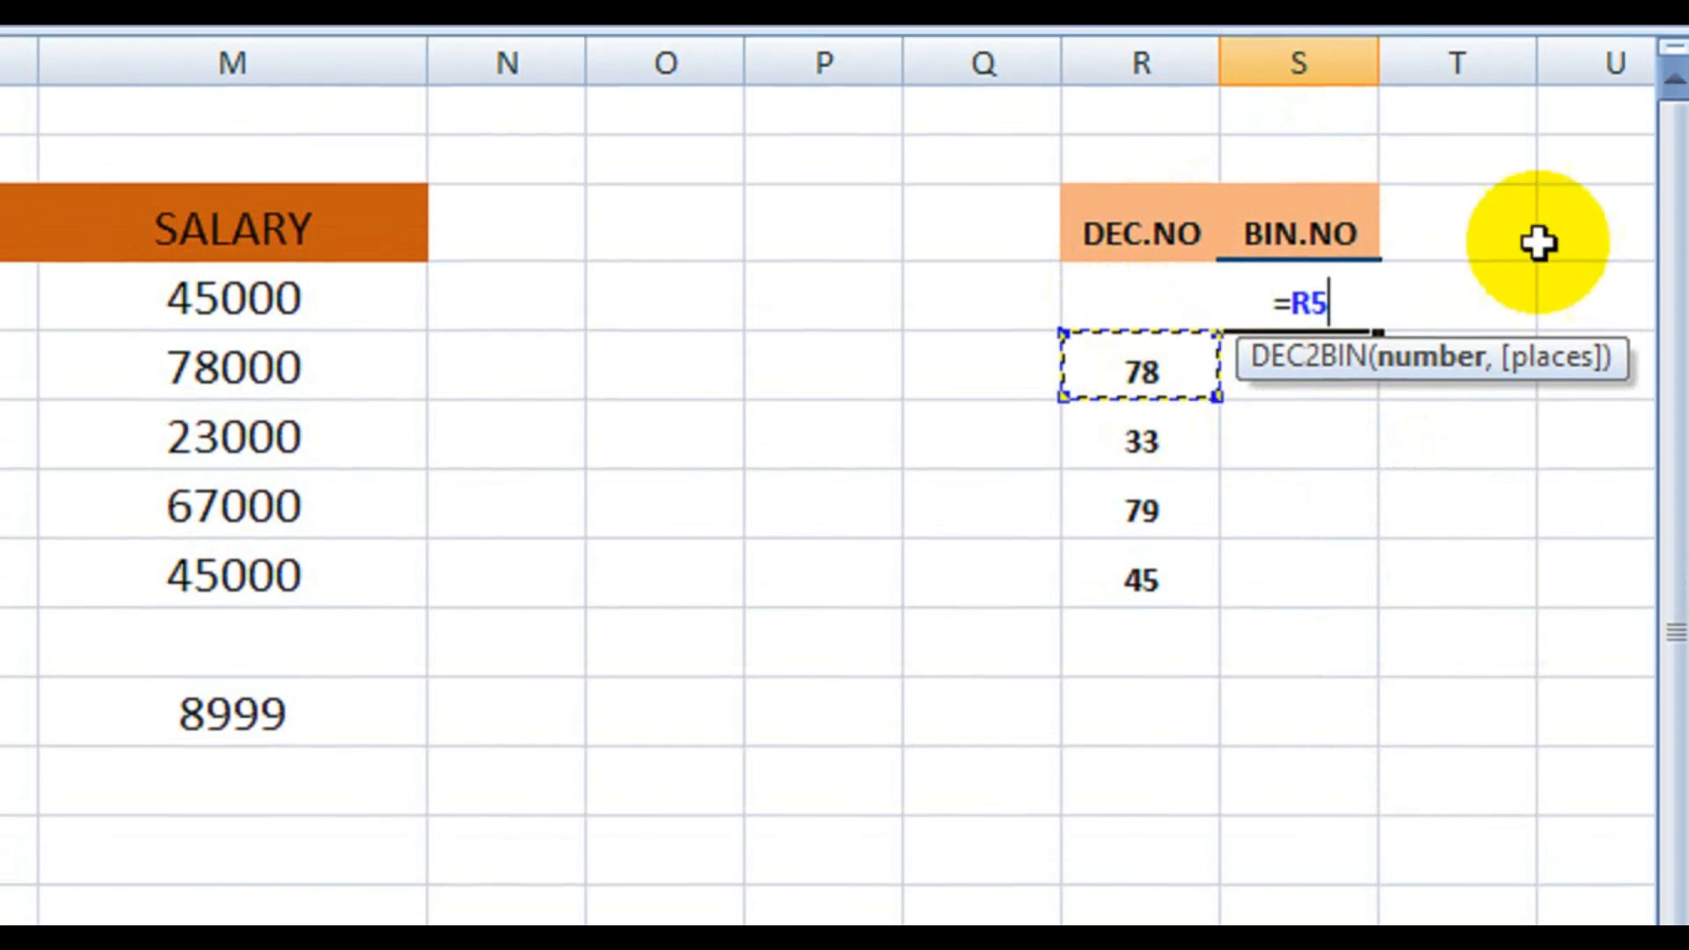
pyautogui.write(')')
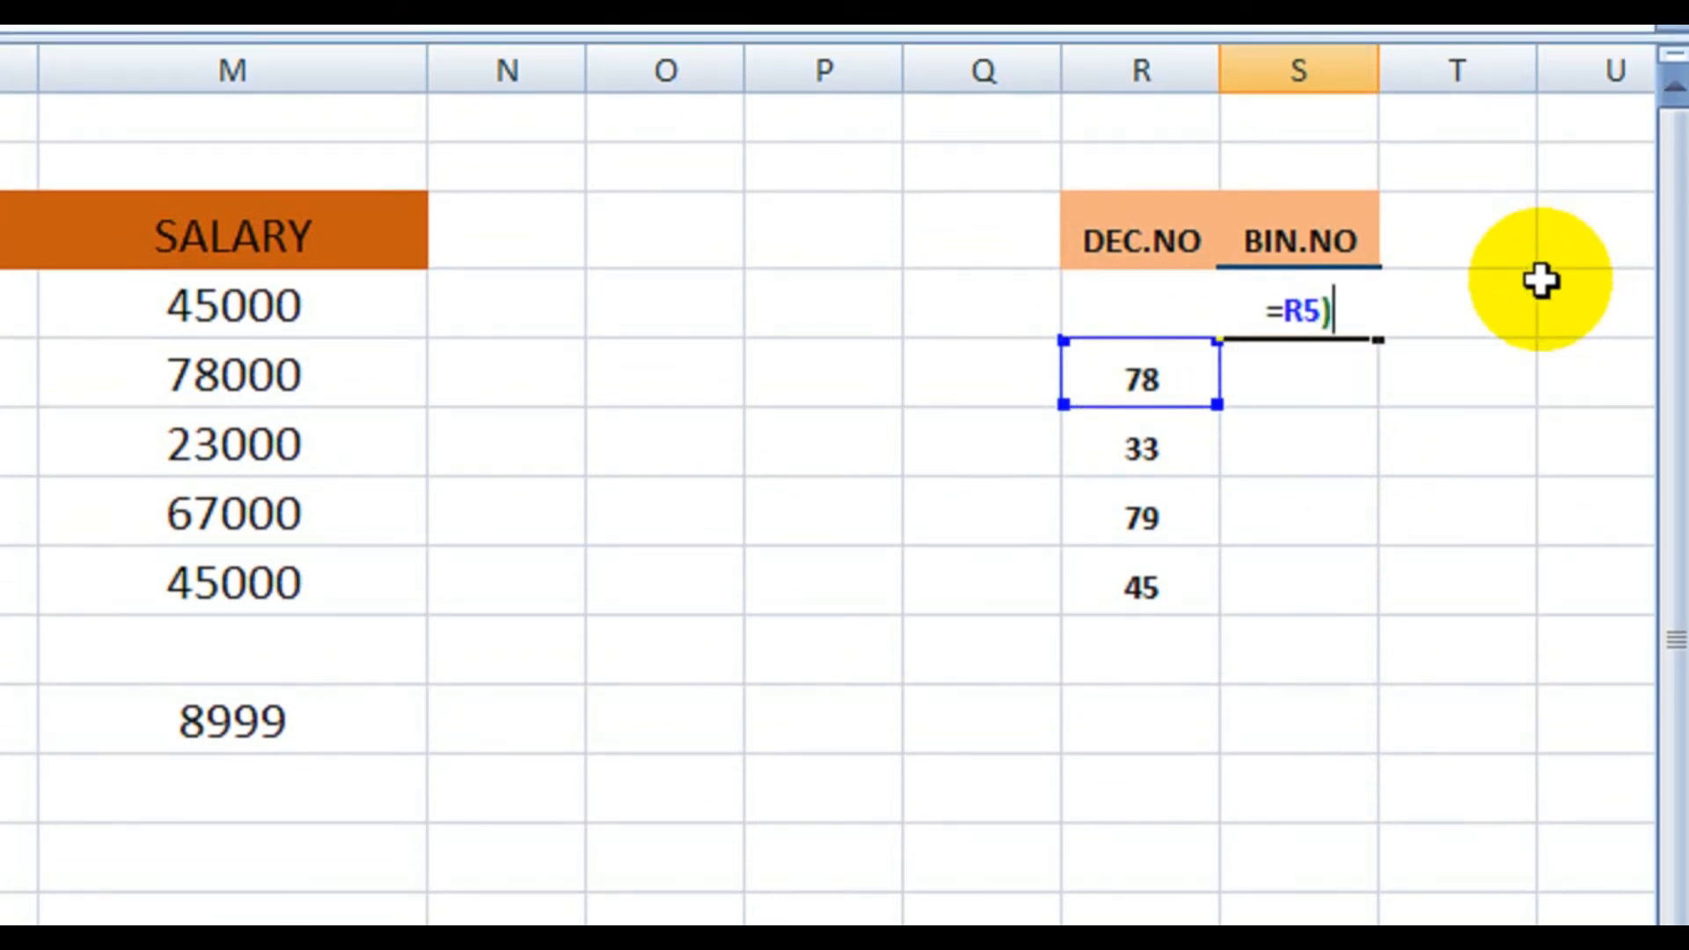
pyautogui.press('Return')
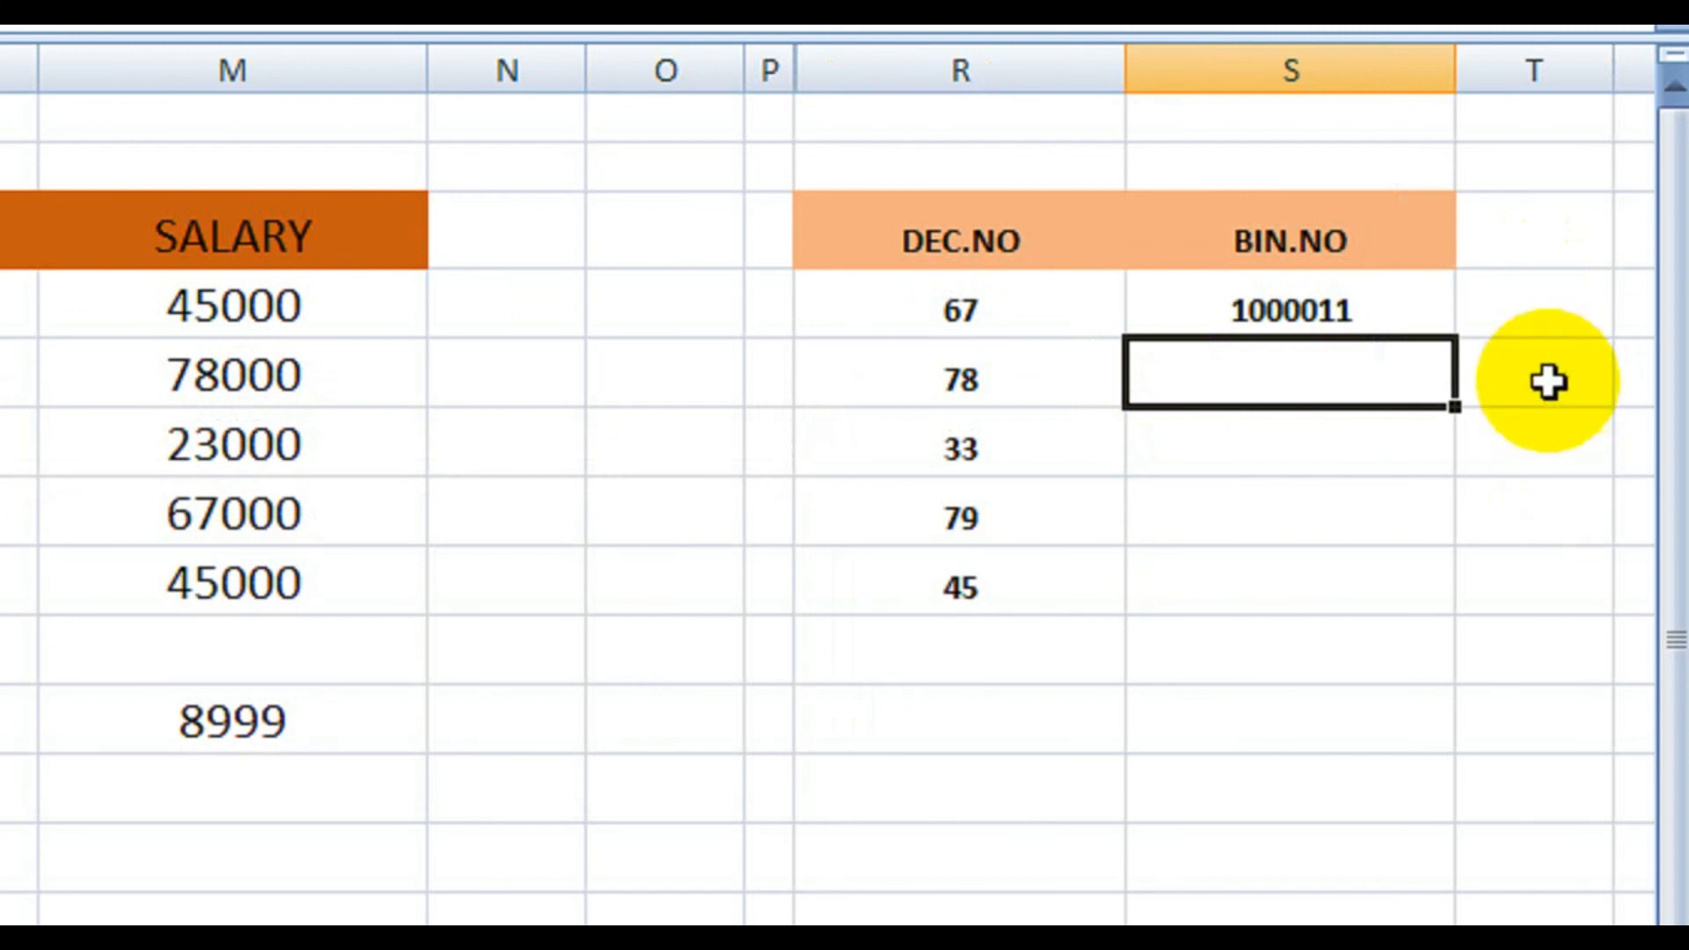
# Step: Check the DEC2BIN formula in S4 and fill it down to S8 for the remaining decimal numbers
pyautogui.doubleClick(1387, 310)
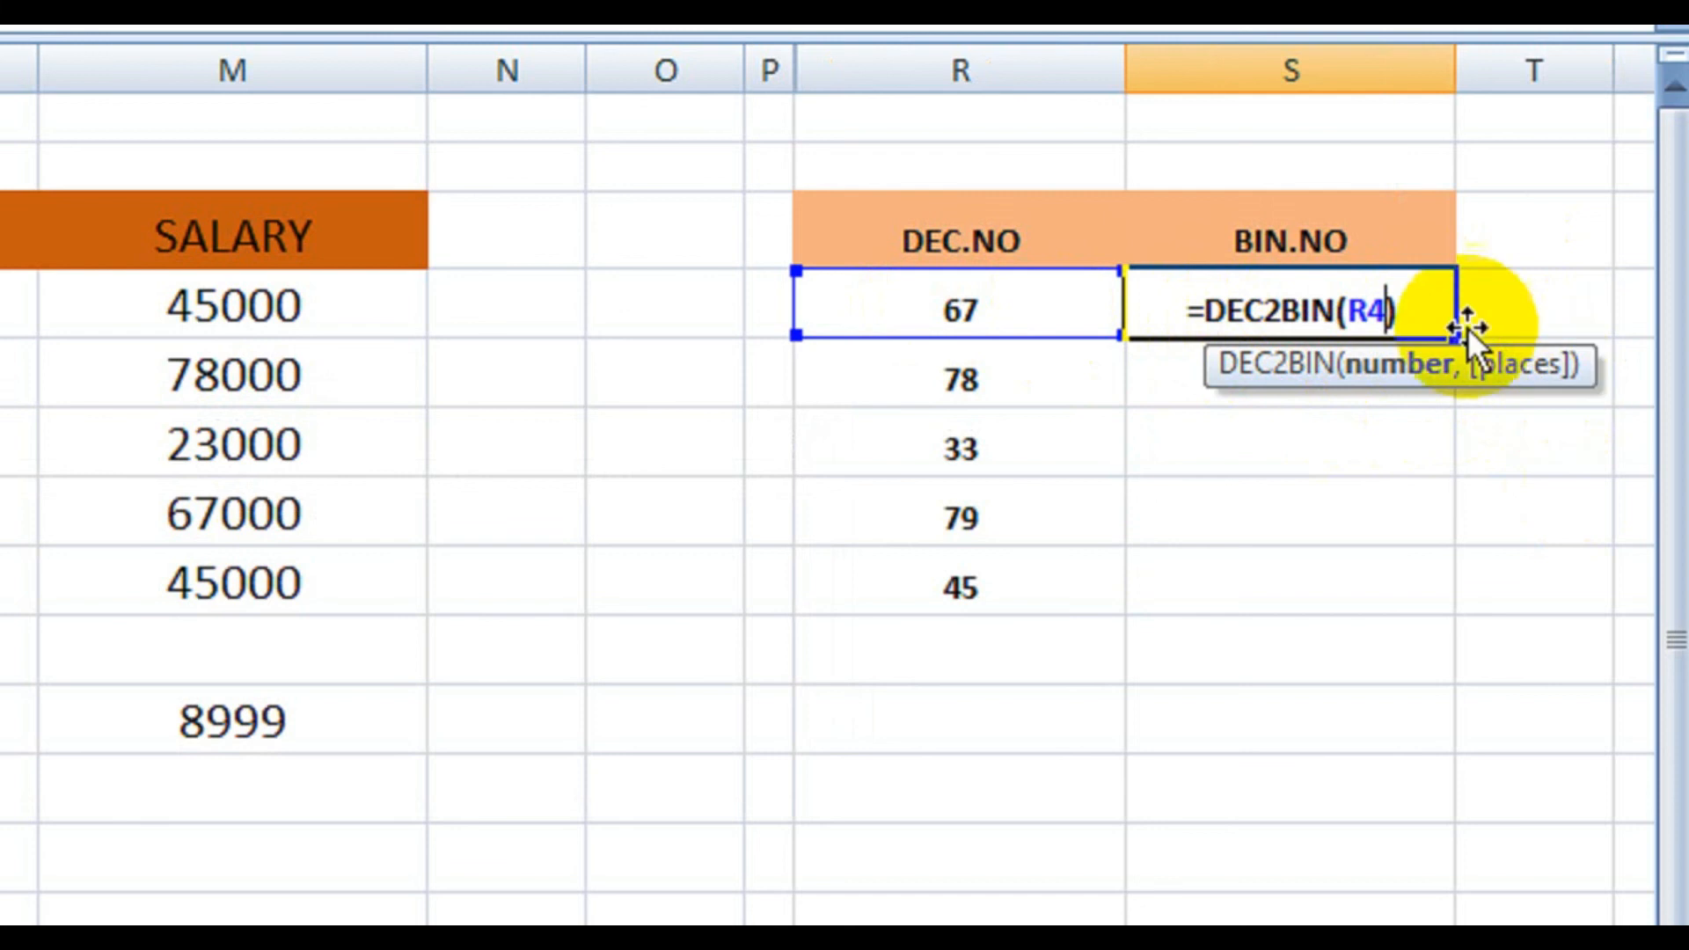
pyautogui.click(1526, 322)
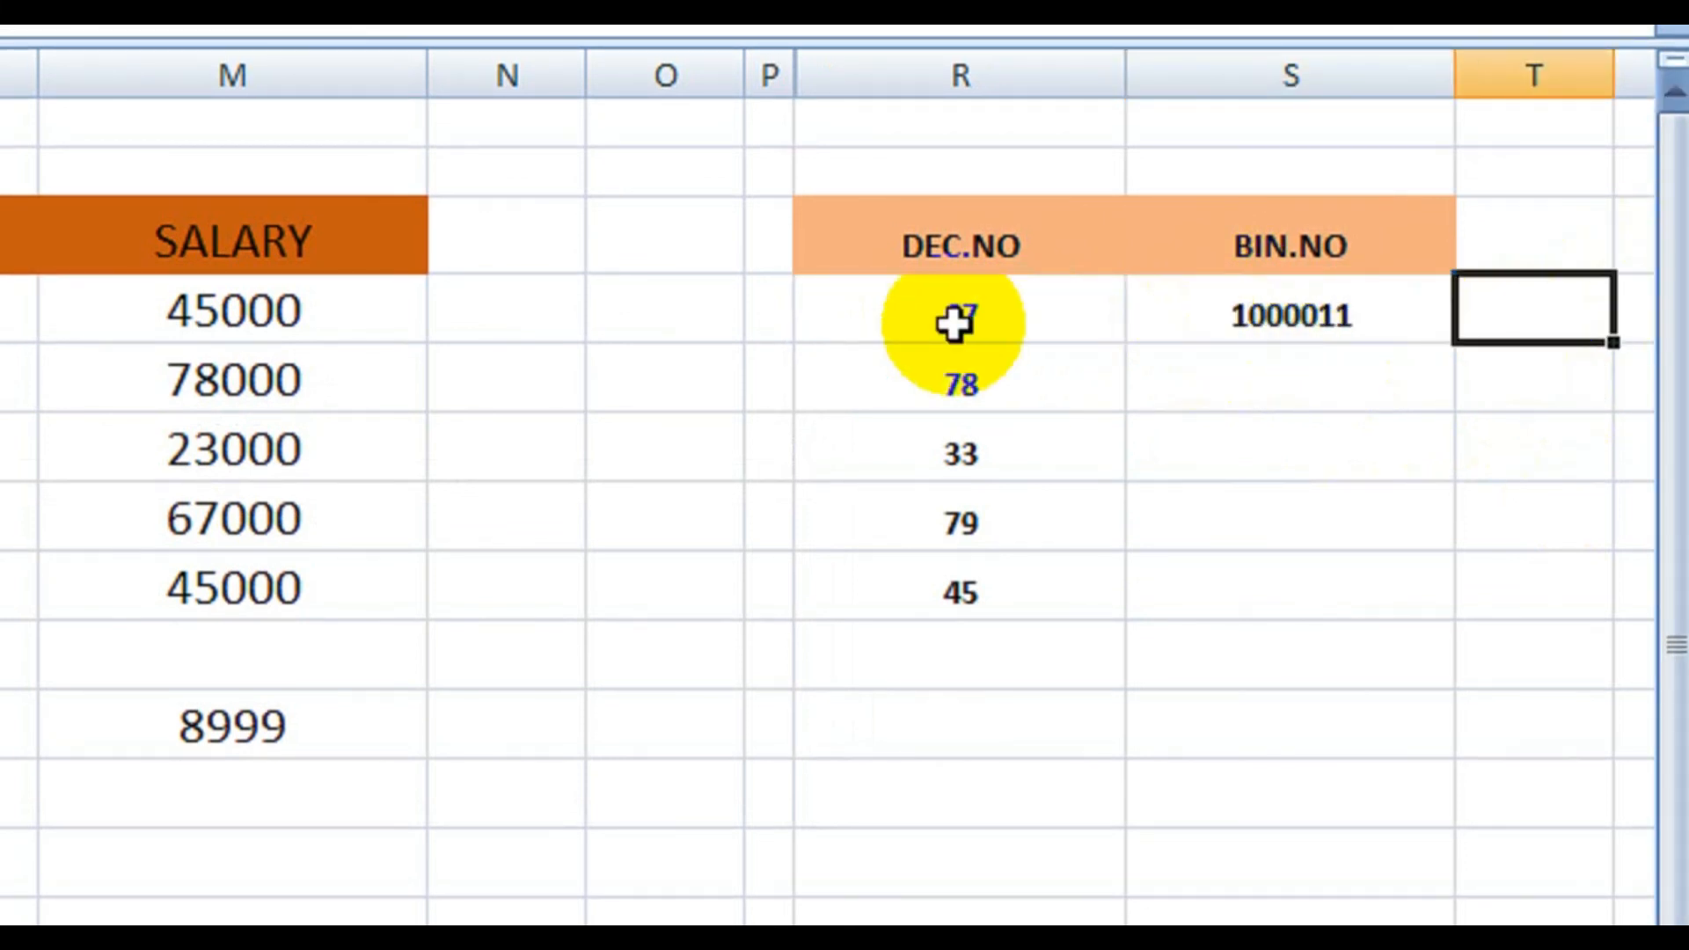
pyautogui.click(1358, 316)
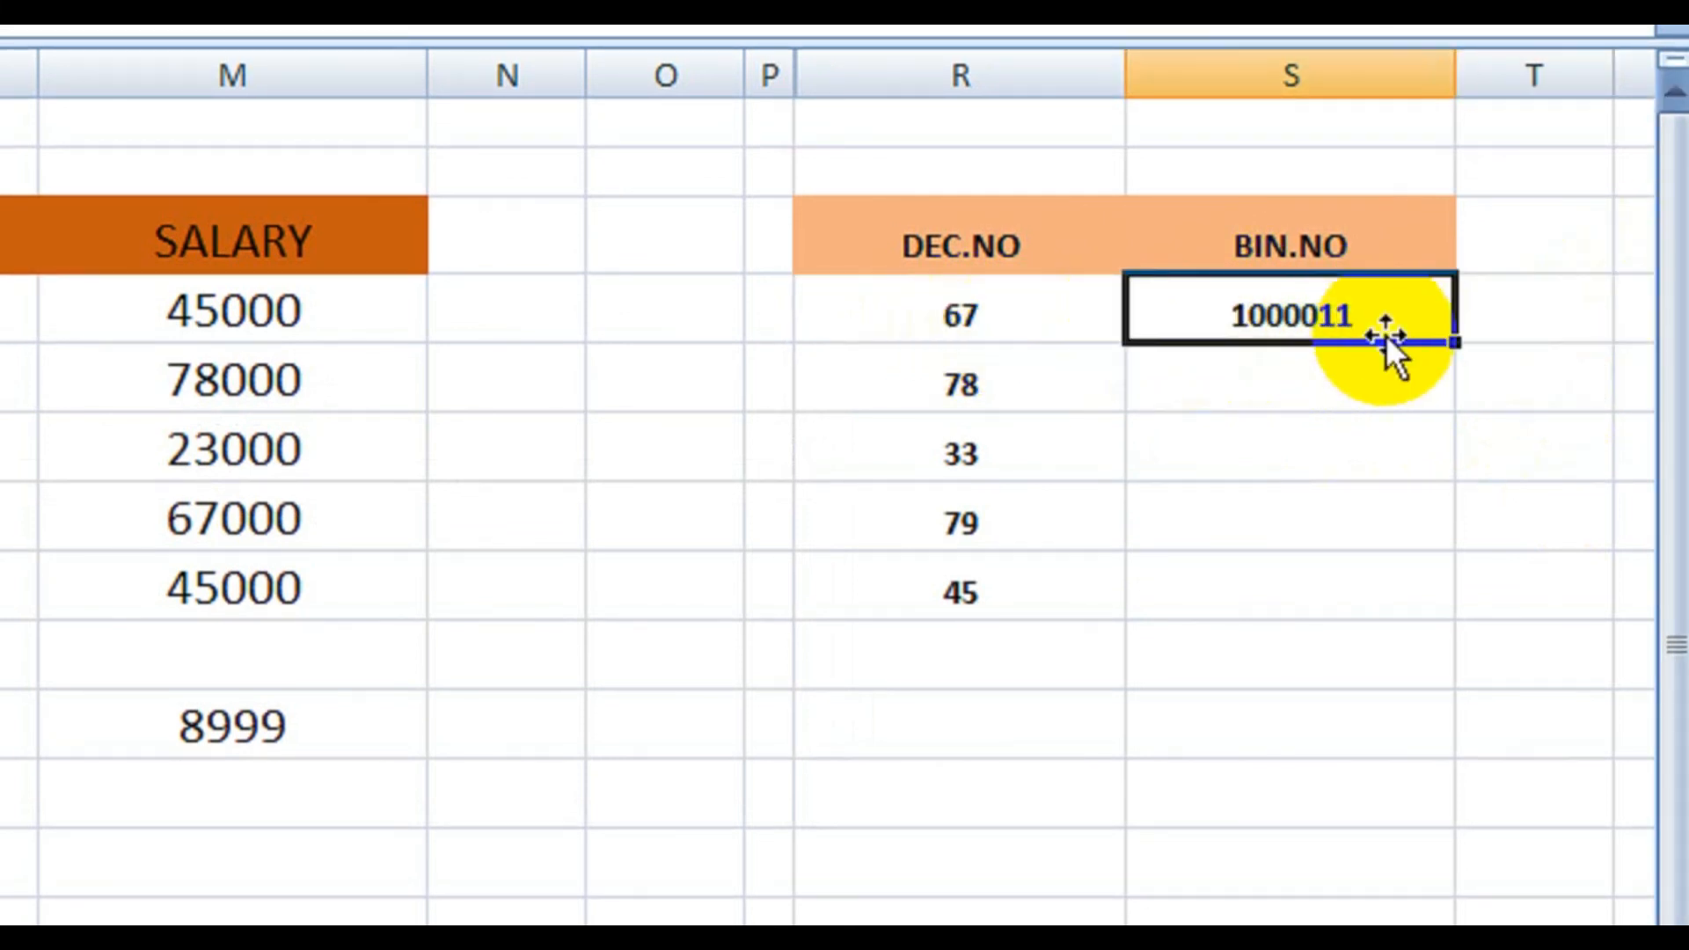
pyautogui.moveTo(1452, 343); pyautogui.dragTo(1437, 616)
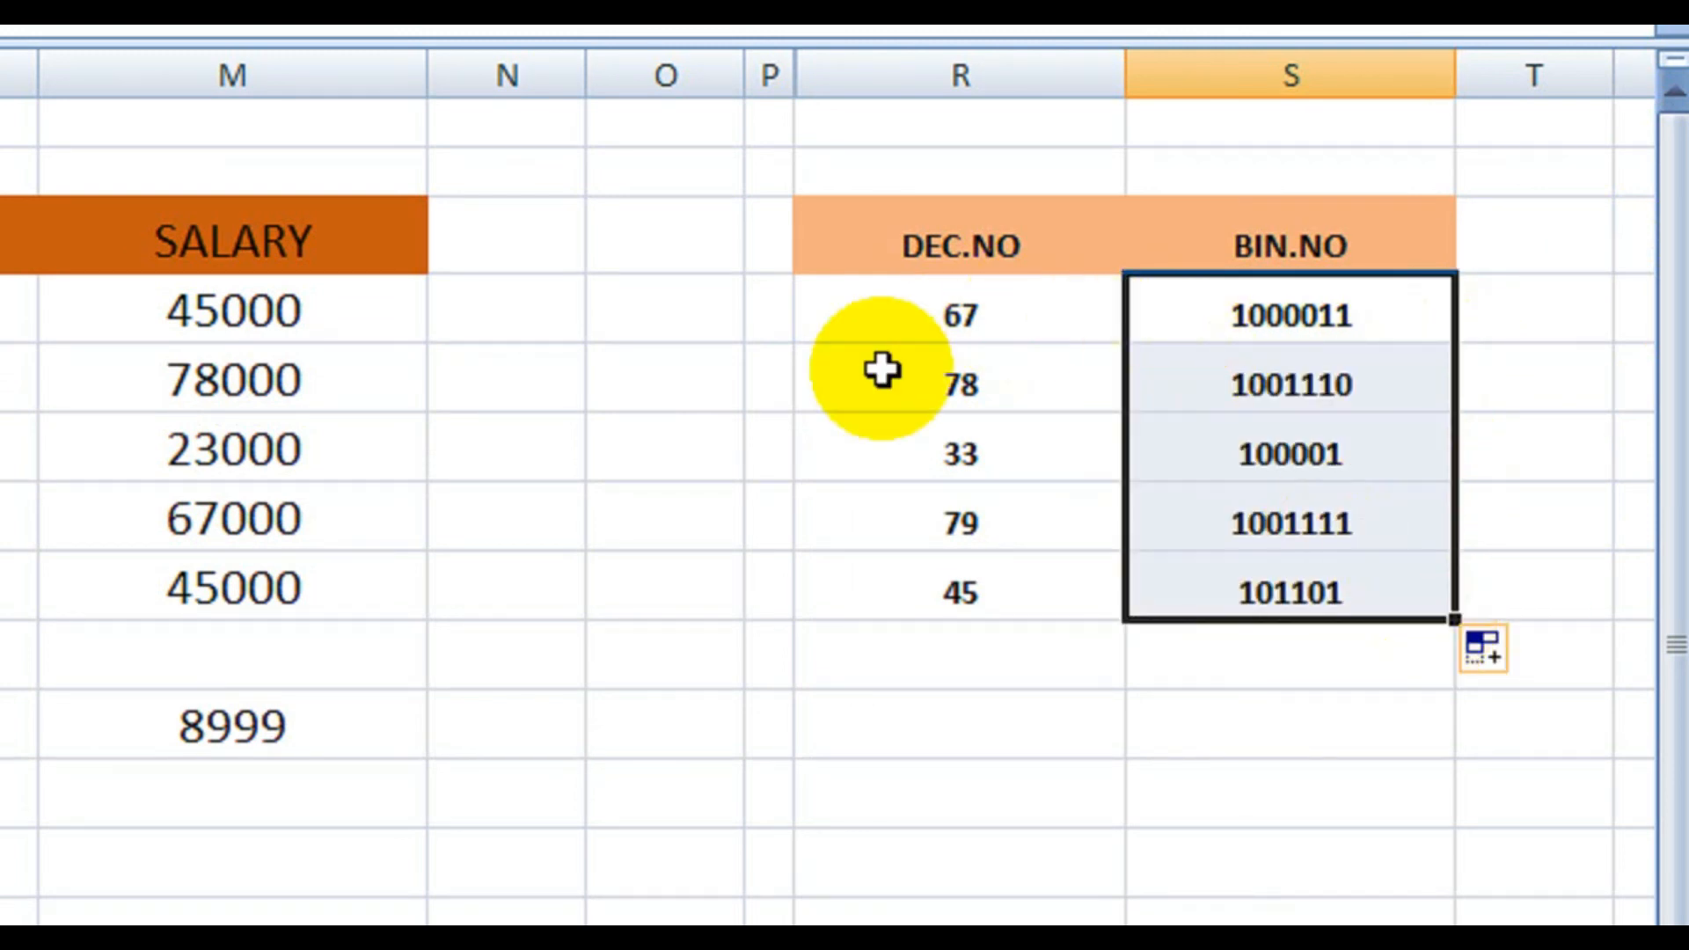
pyautogui.click(1535, 520)
# Step: Enter the binary numbers 10011, 101010 and 101011 in S4:S6 of the BIN.NO column
pyautogui.moveTo(1673, 462); pyautogui.dragTo(1663, 716)
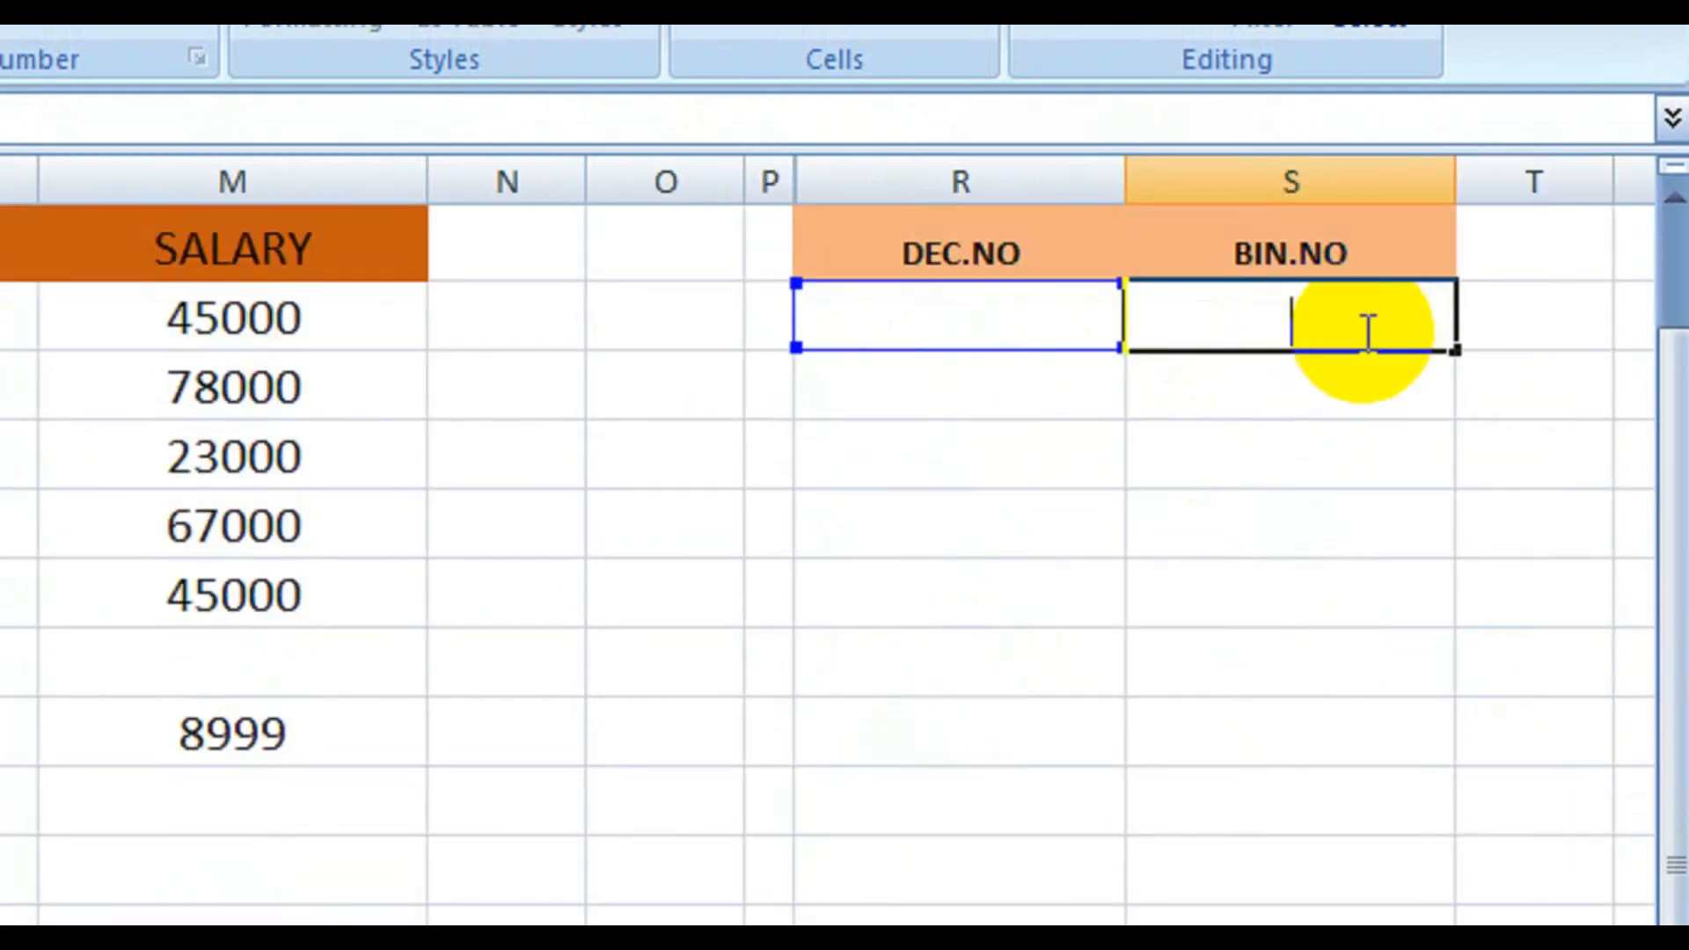
pyautogui.write('100')
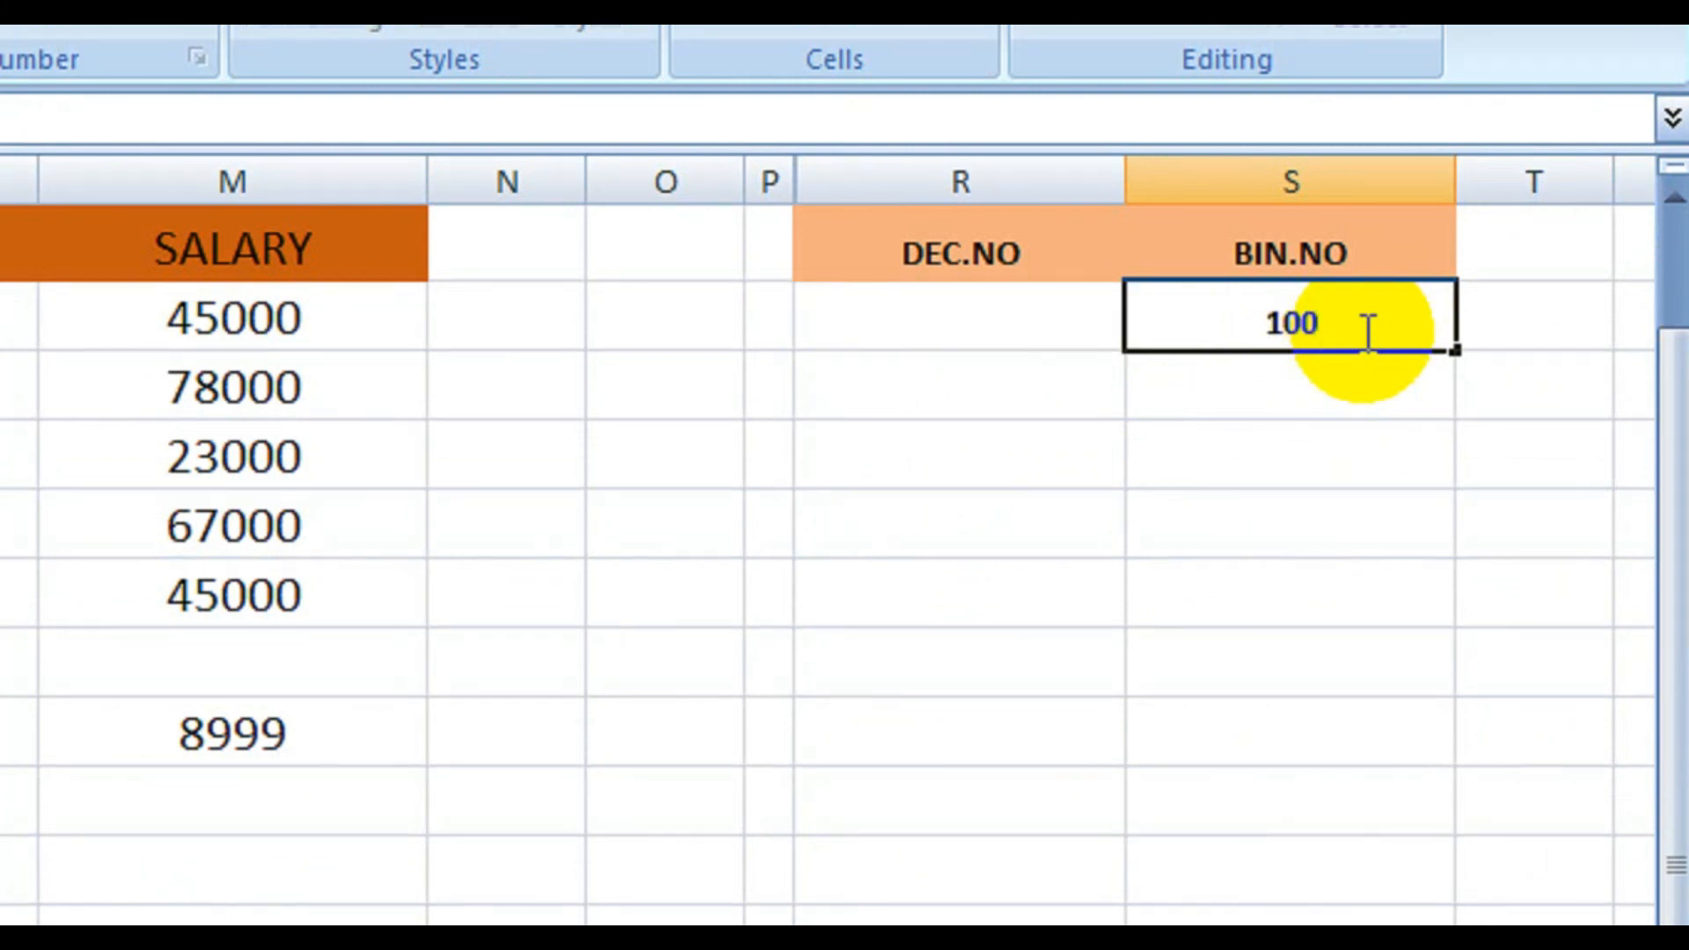
pyautogui.write('2')
pyautogui.press('BackSpace')
pyautogui.write('11')
pyautogui.press('Return')
pyautogui.write('1')
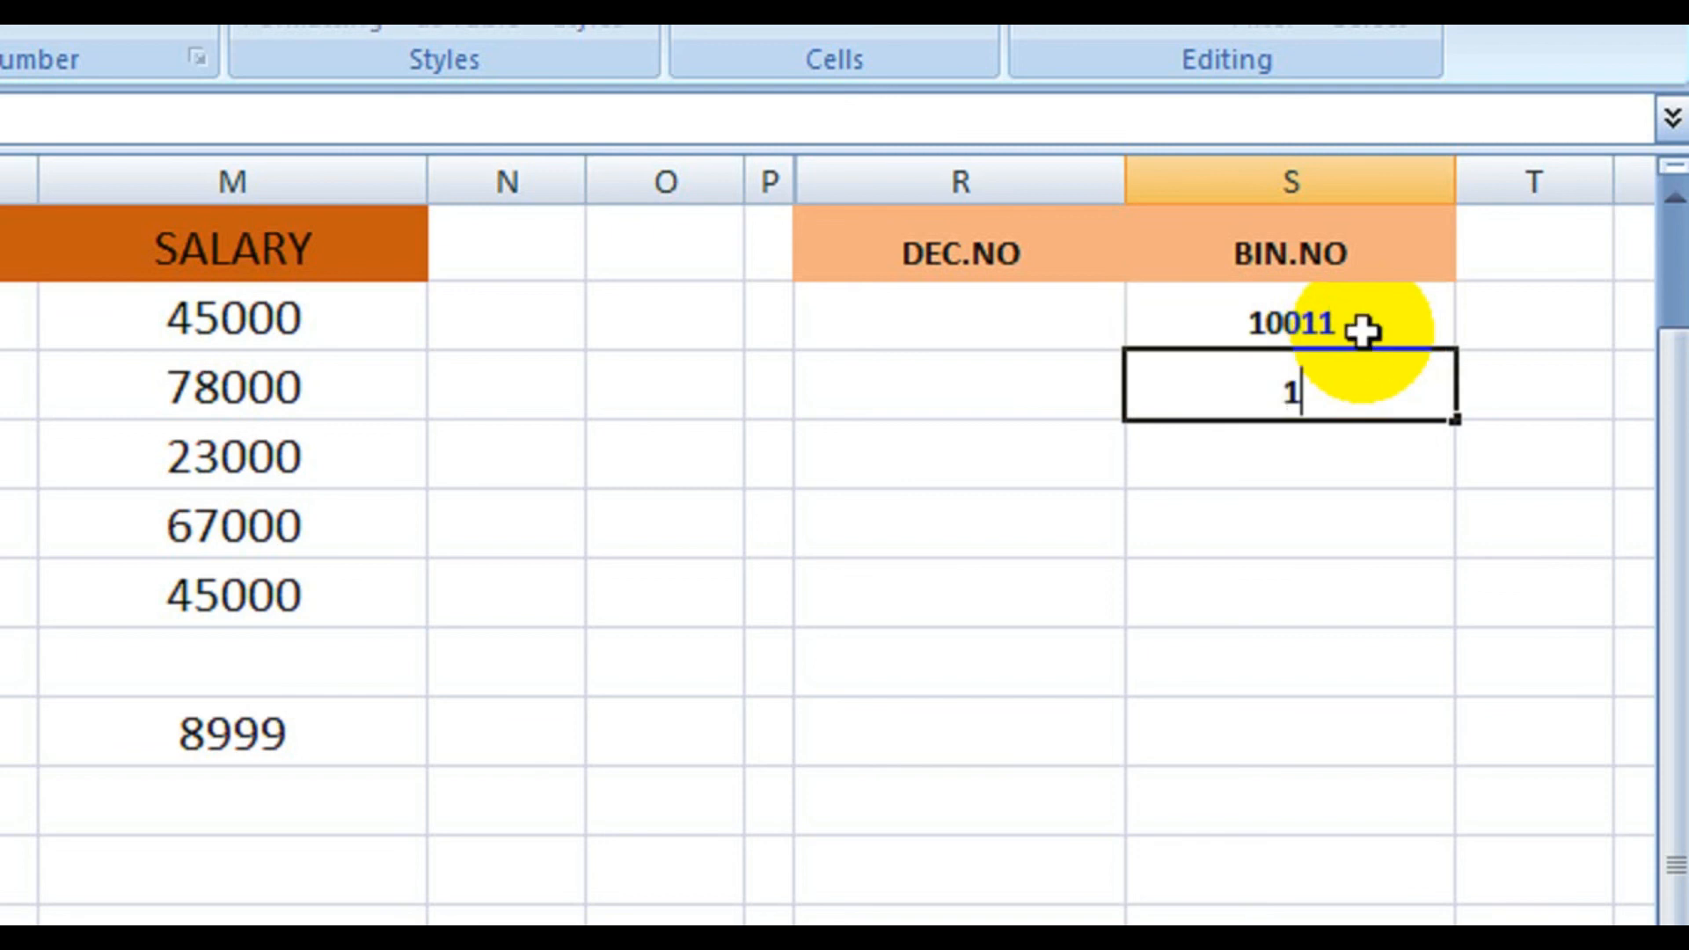
pyautogui.write('01010')
pyautogui.press('Return')
pyautogui.write('101011')
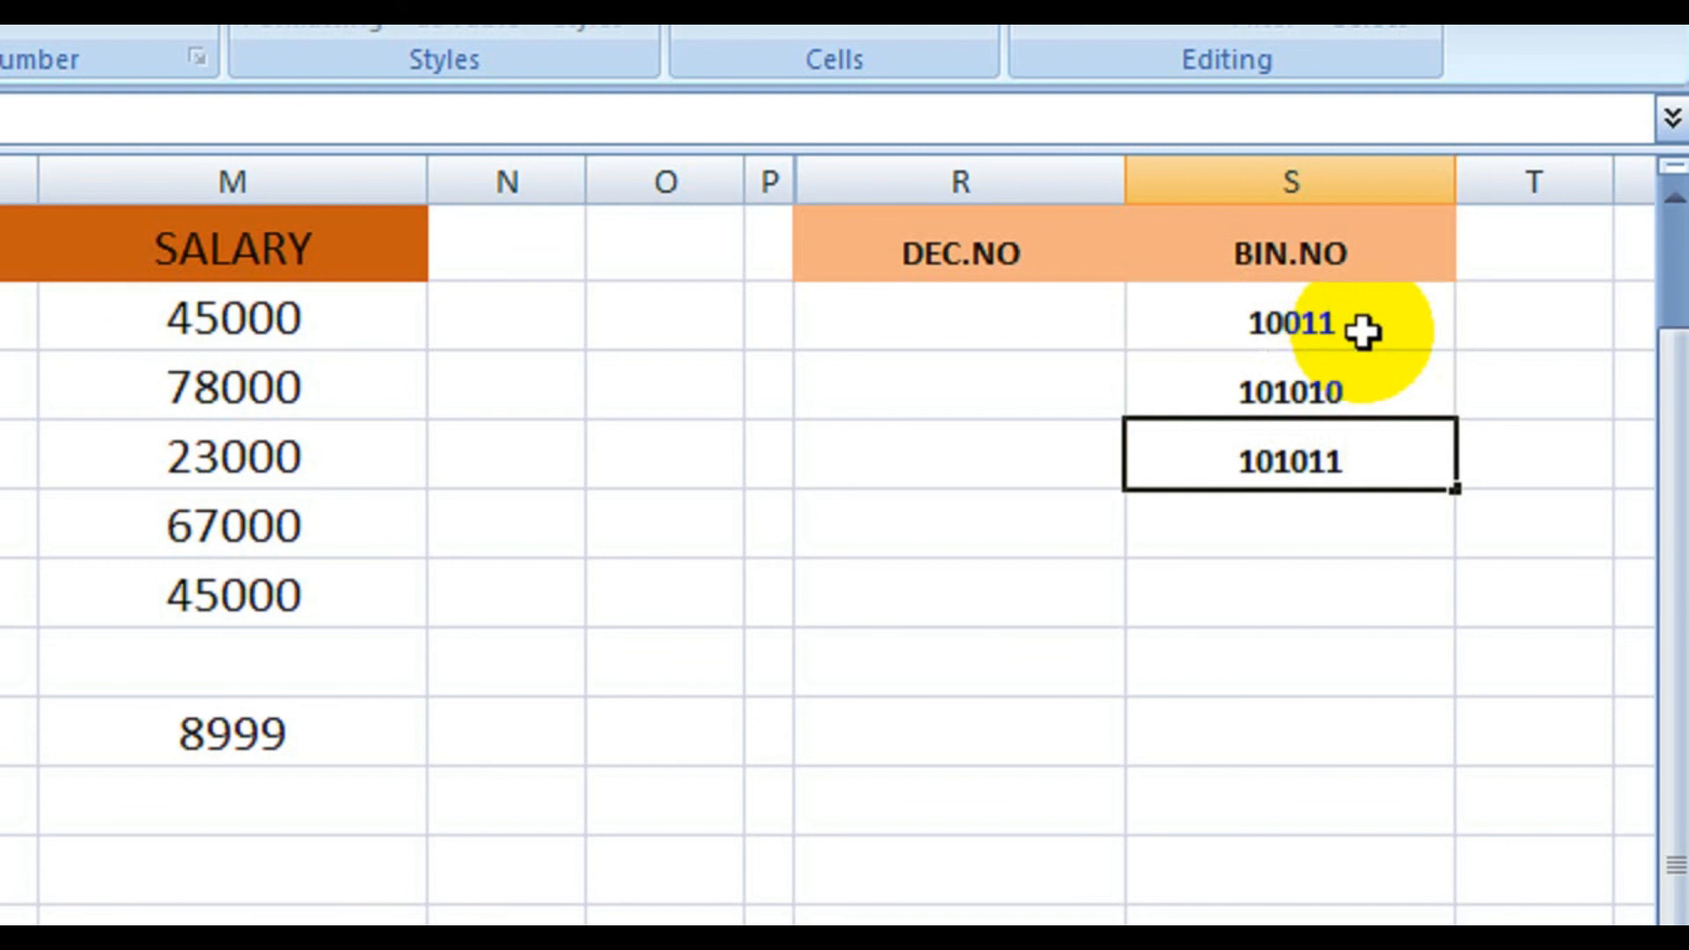
pyautogui.press('Return')
# Step: Enter the binary numbers 10010, 10010 and 100100 in S7:S9 of the BIN.NO column
pyautogui.write('10010')
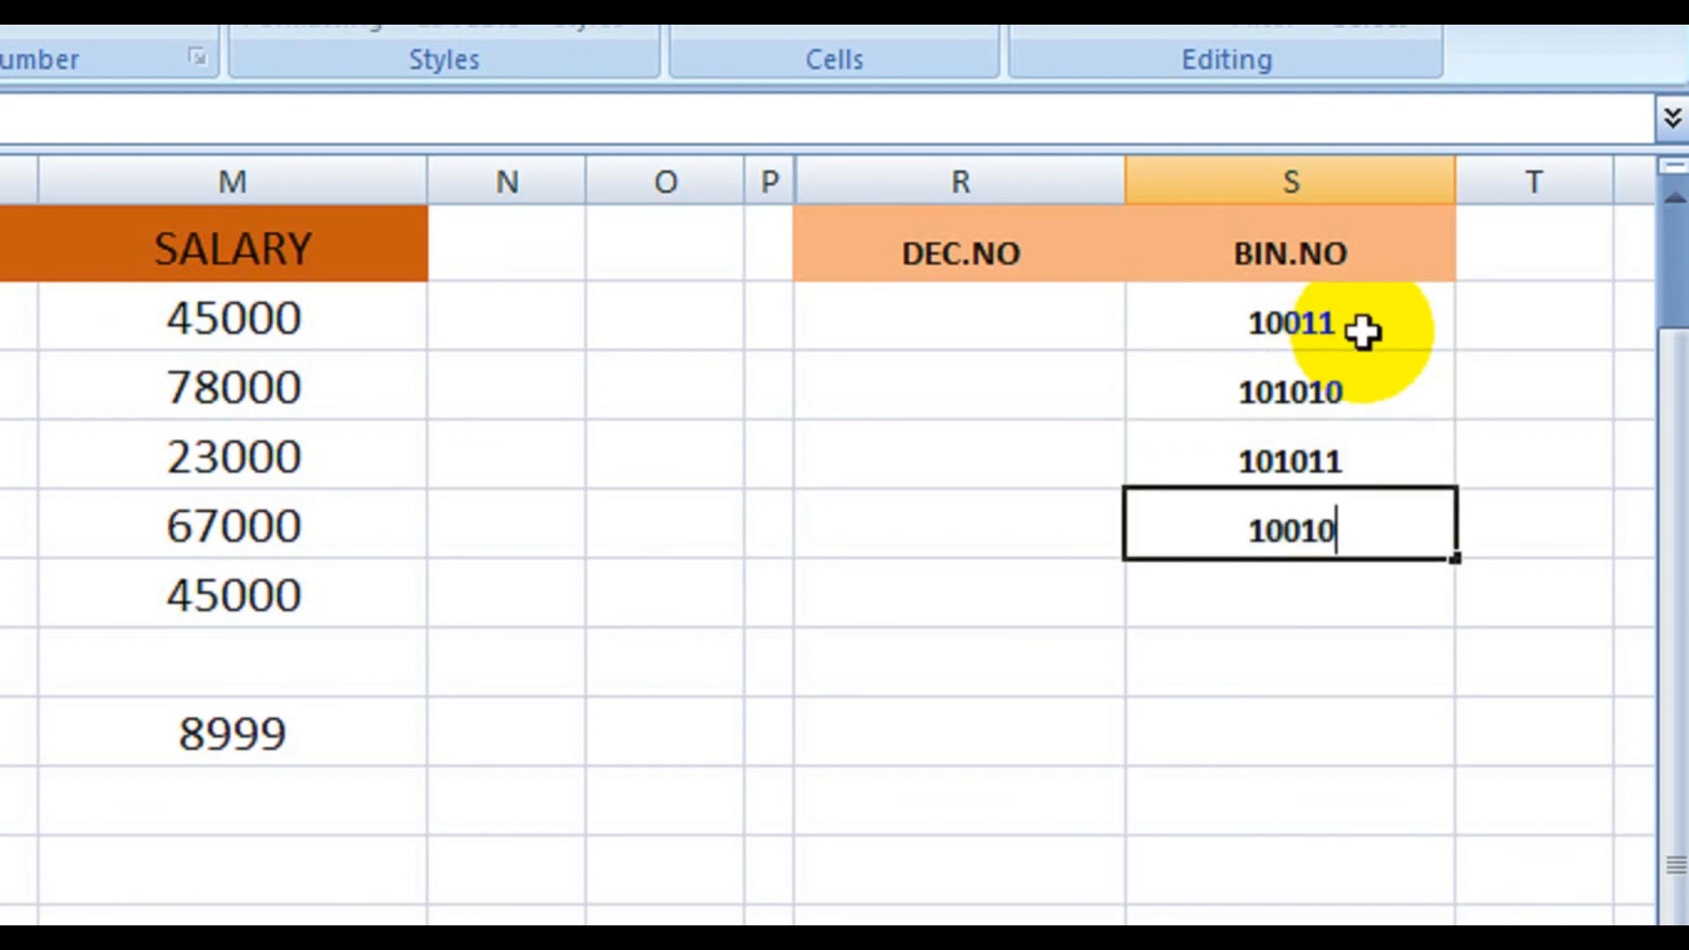
pyautogui.press('Return')
pyautogui.write('10010')
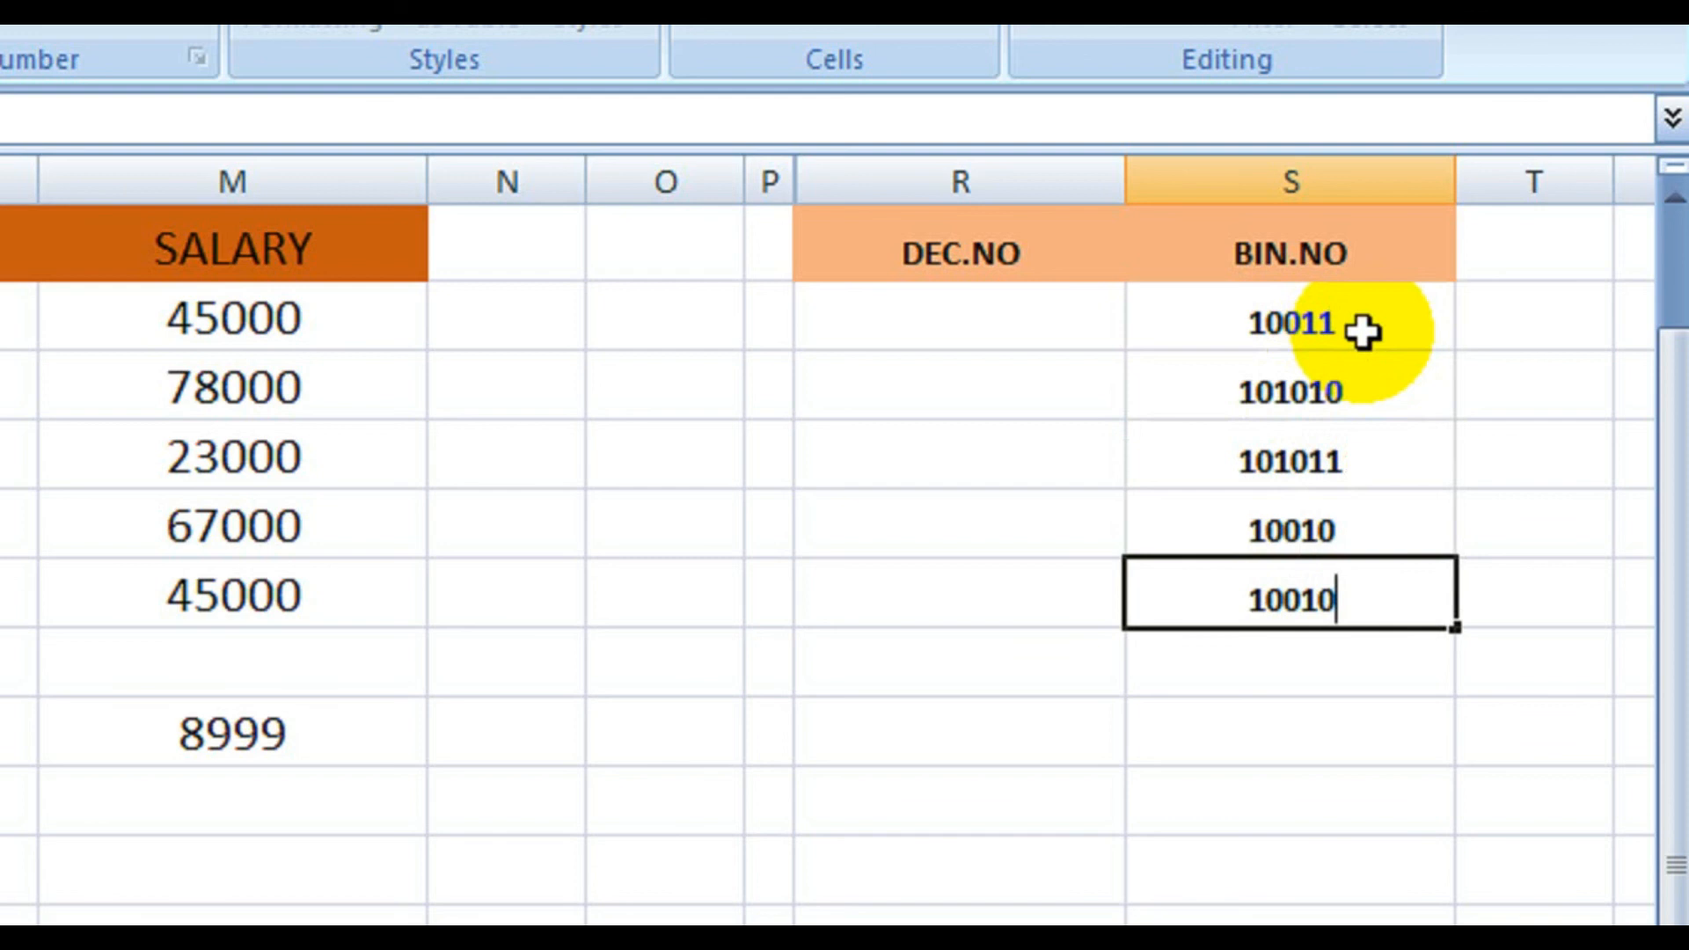
pyautogui.press('Return')
pyautogui.write('10010')
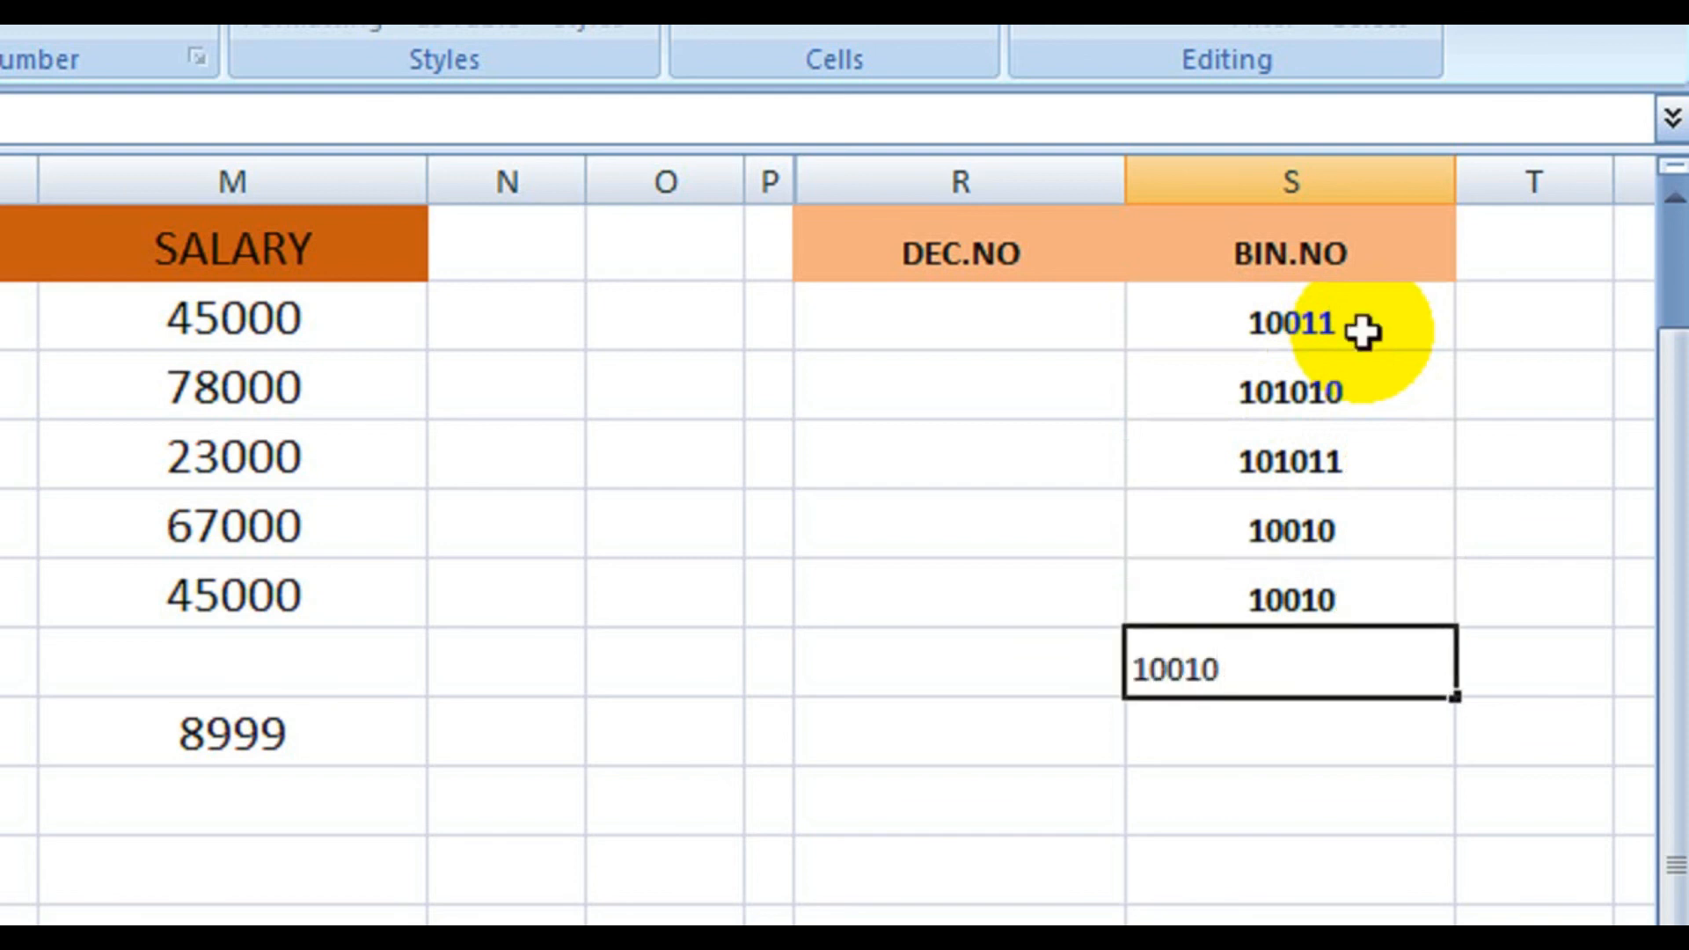
pyautogui.press('Return')
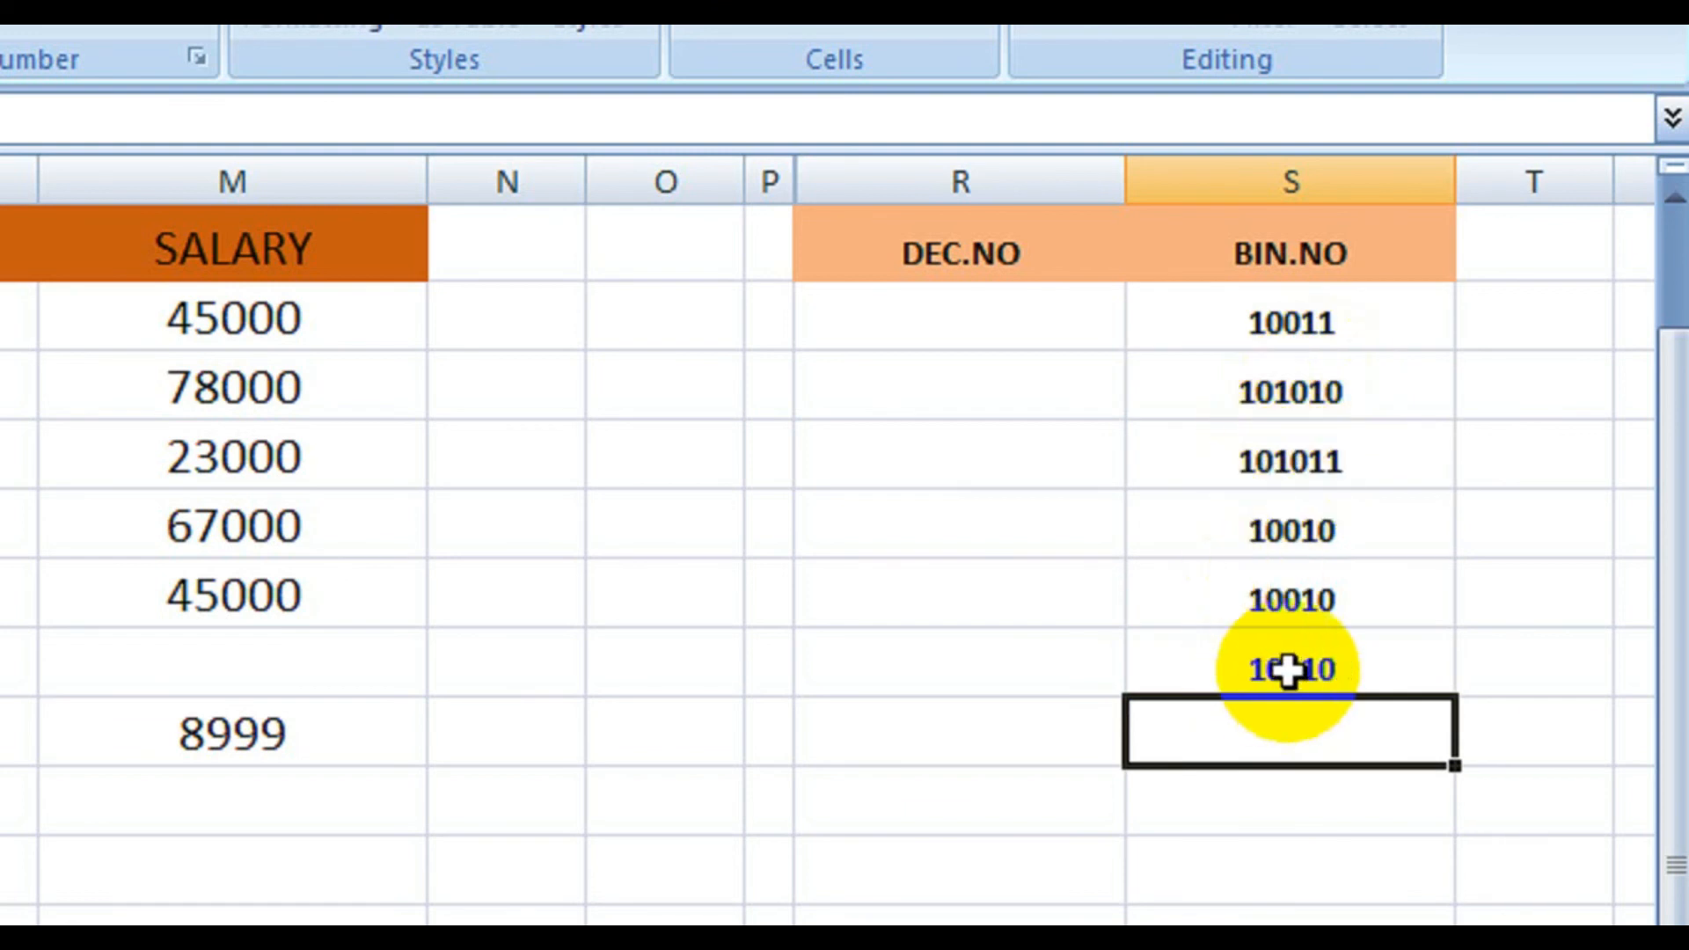
pyautogui.doubleClick(1350, 668)
pyautogui.write('0')
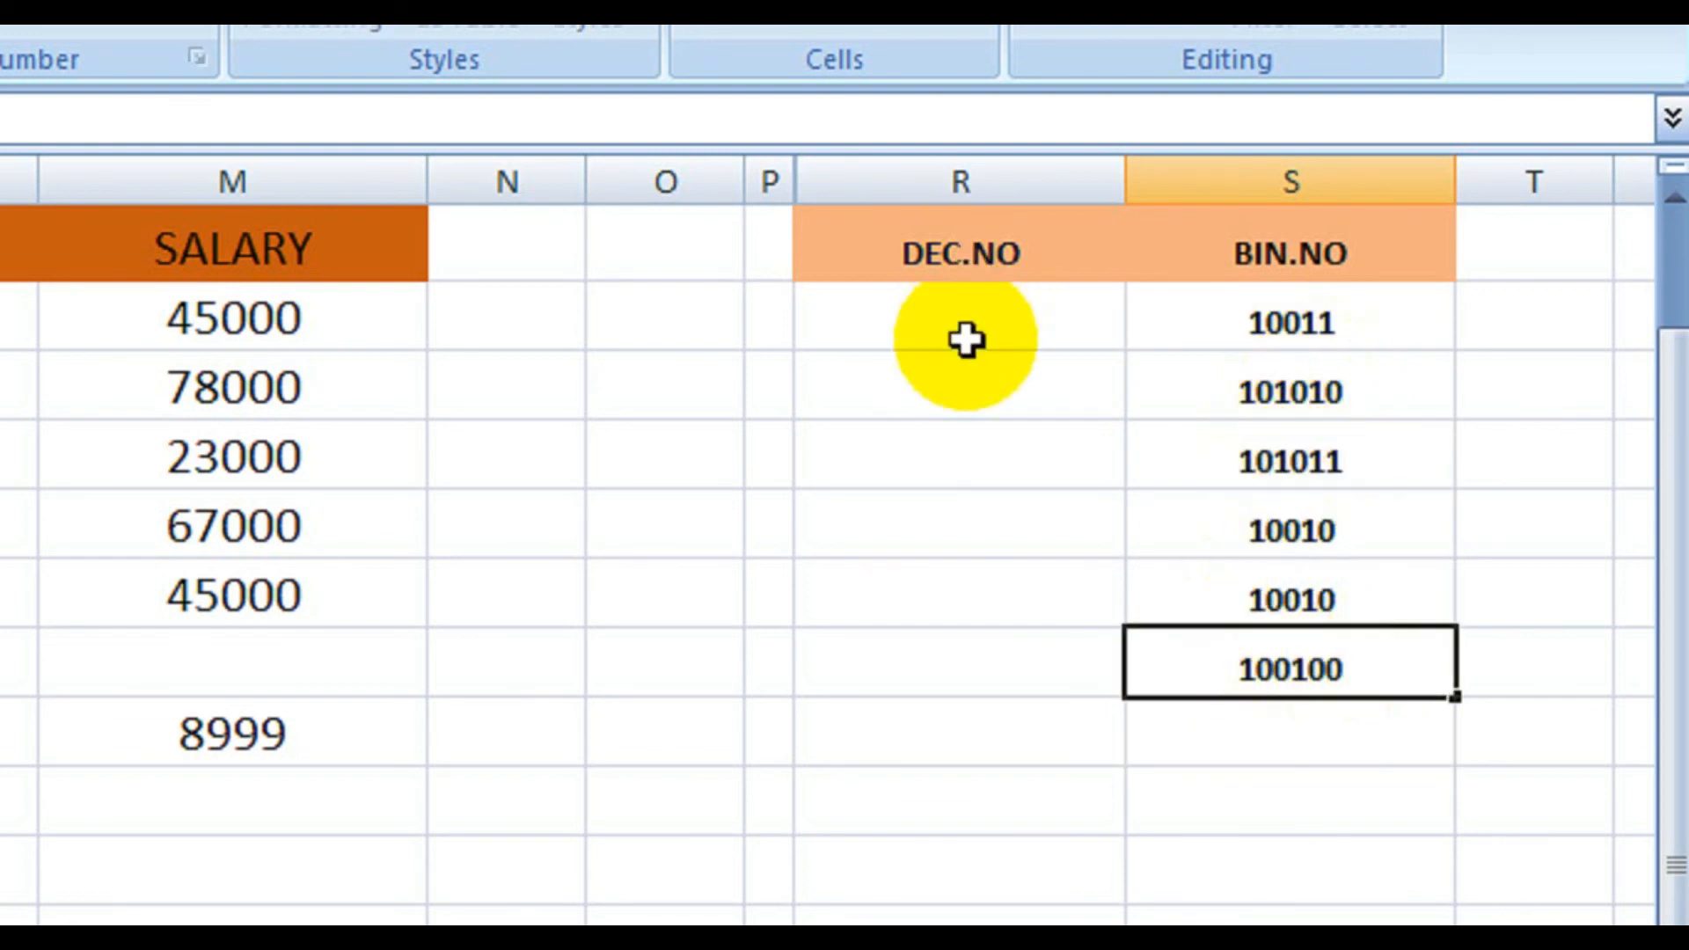
# Step: Enter the formula =BIN2DEC(S4) in R4, under DEC.NO, to convert the first binary number to decimal
pyautogui.doubleClick(934, 319)
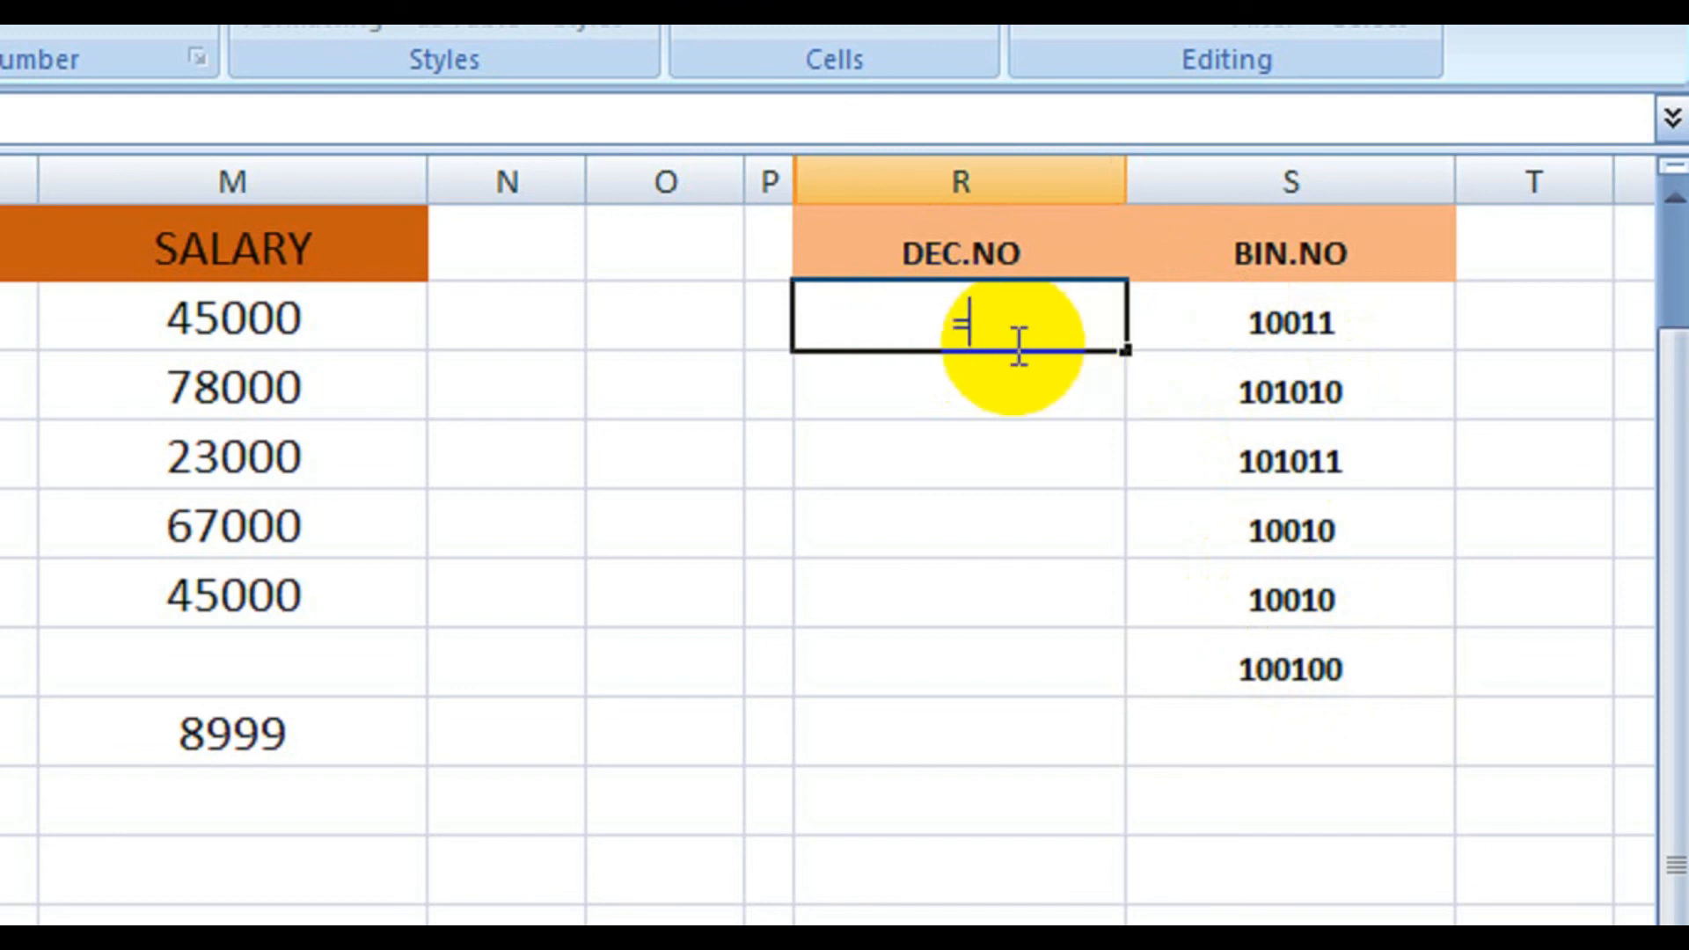
pyautogui.write('bin')
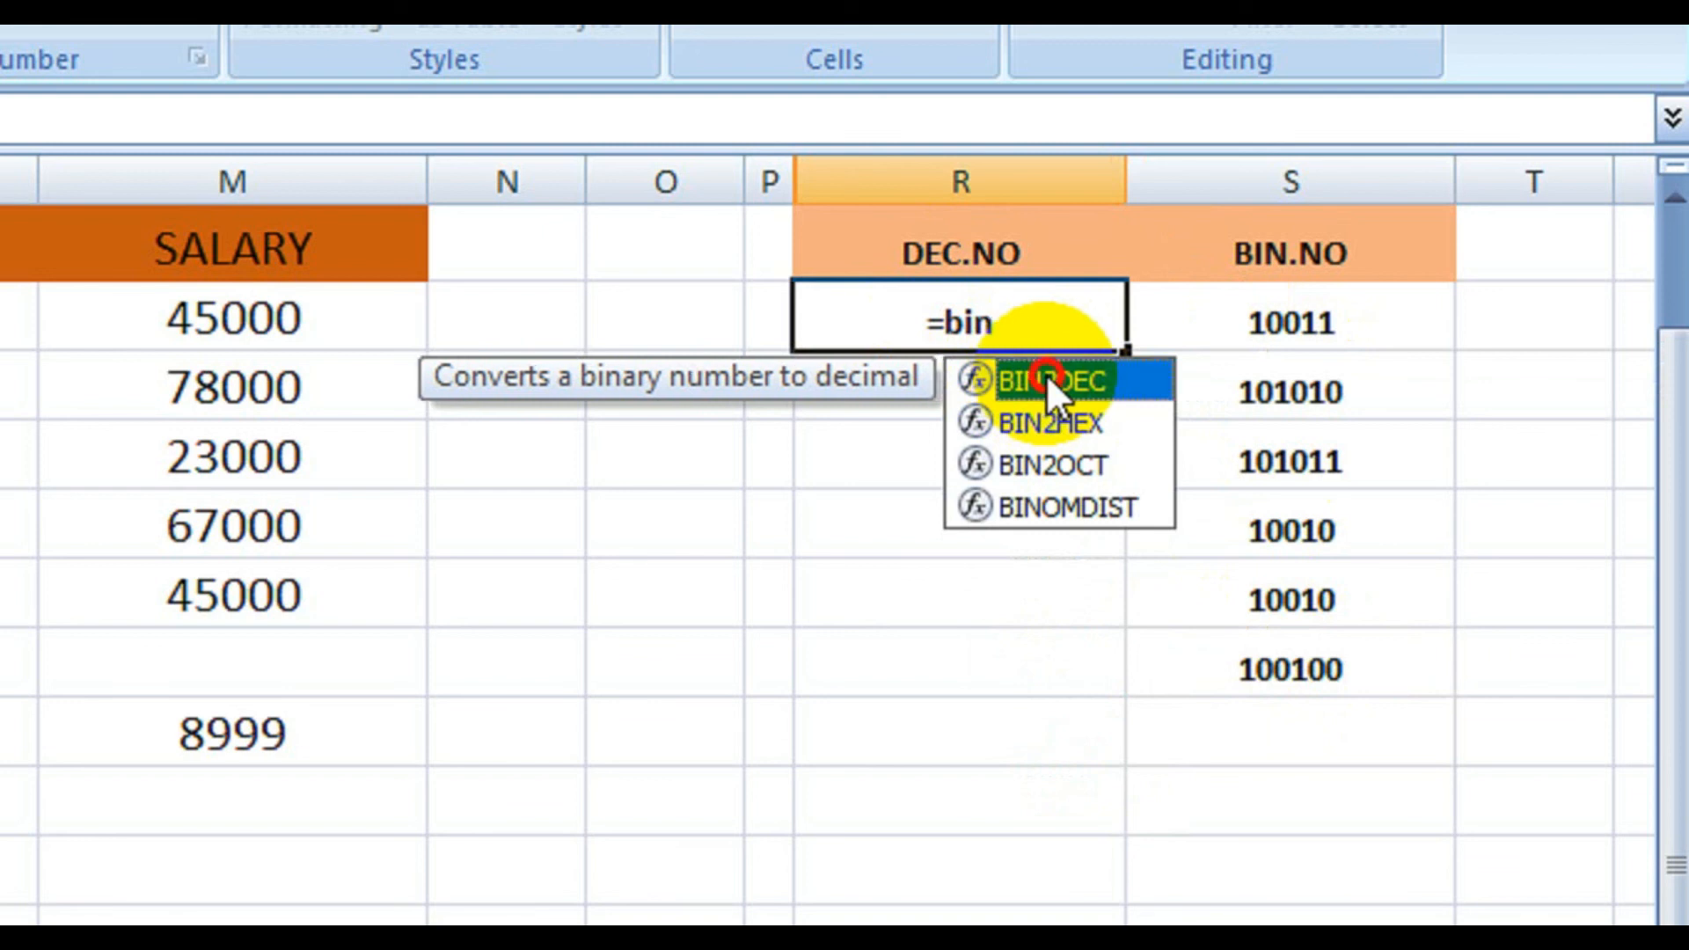
pyautogui.doubleClick(1047, 378)
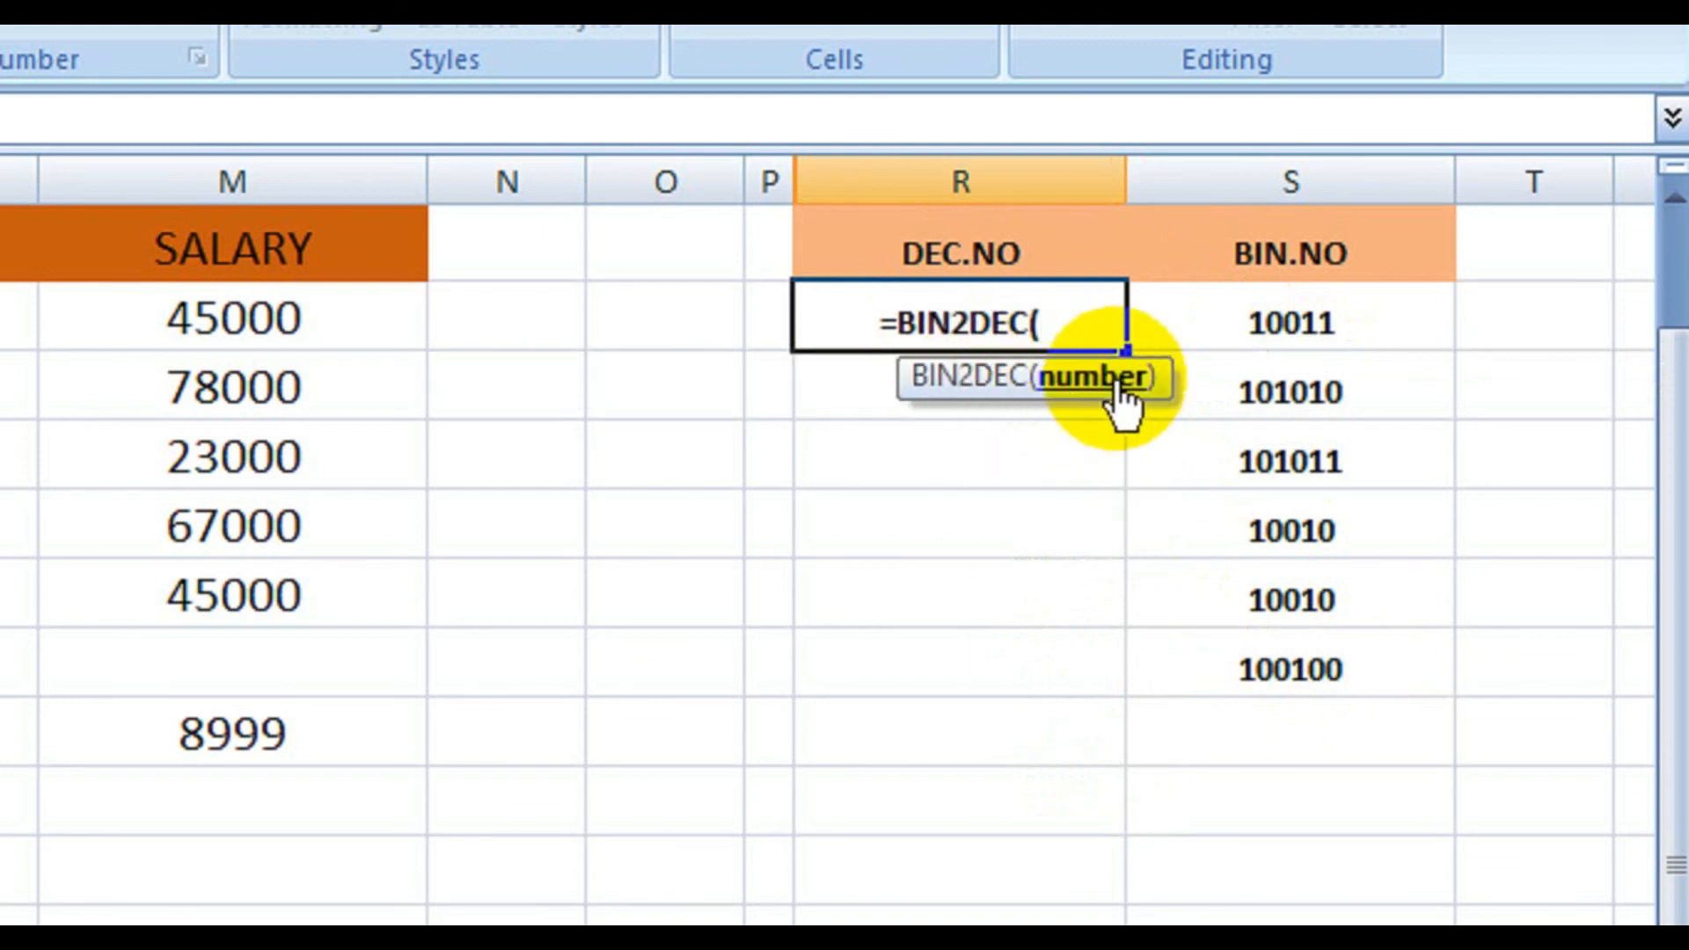
pyautogui.click(1247, 328)
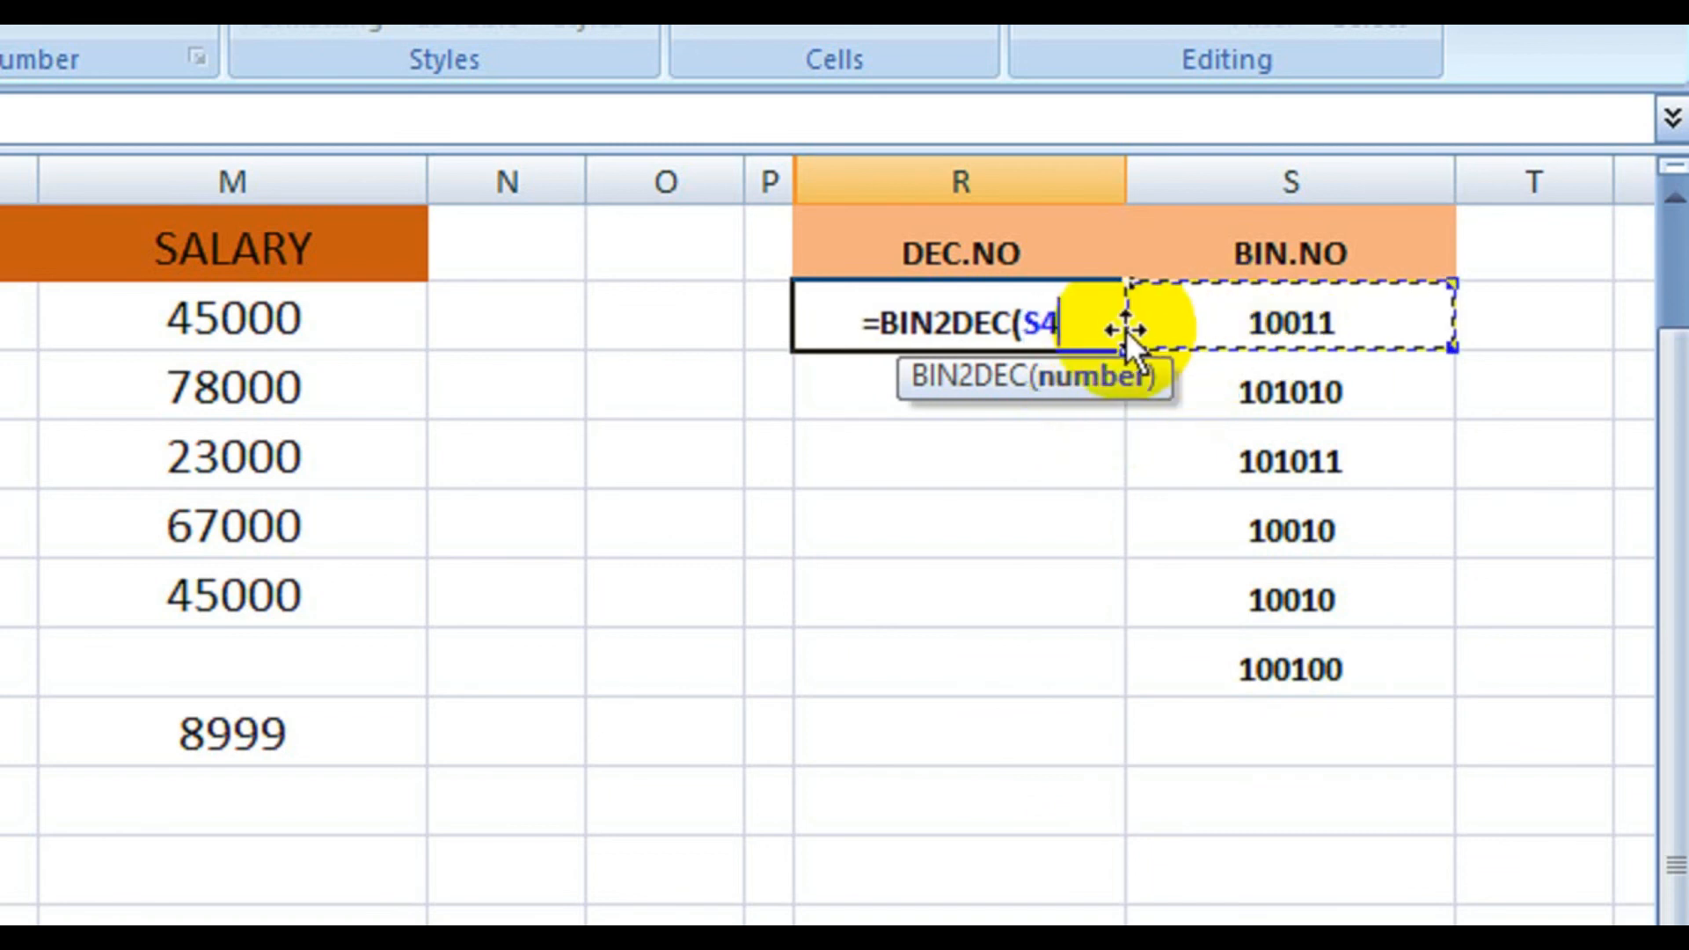
pyautogui.write(')')
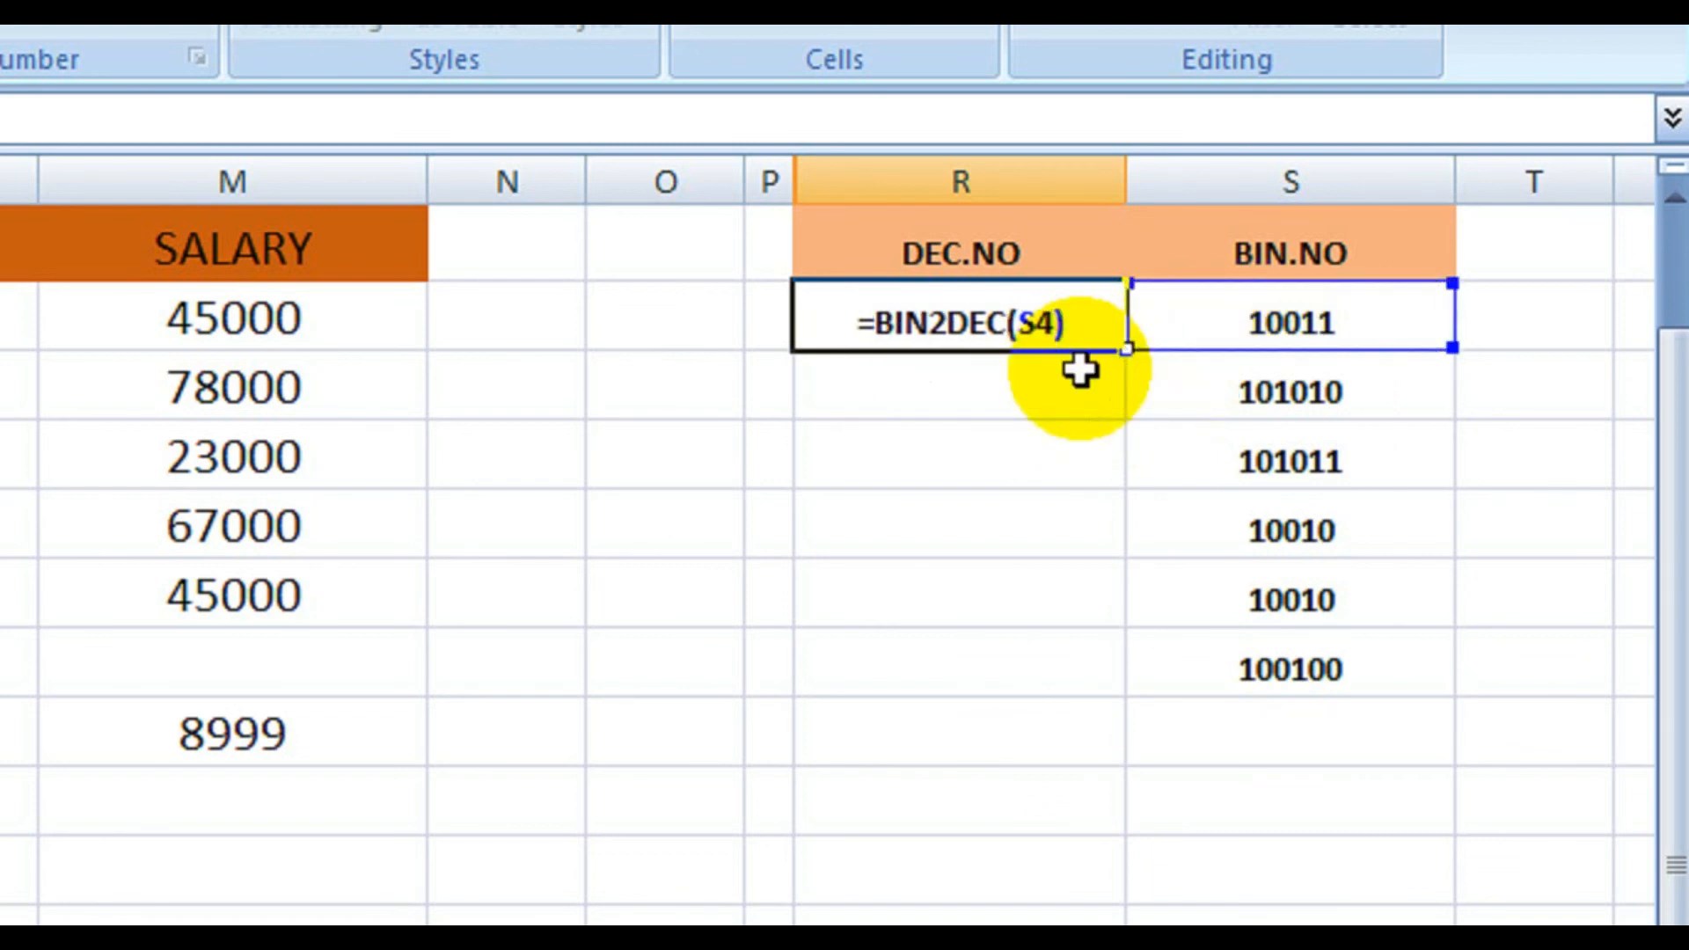
pyautogui.press('Return')
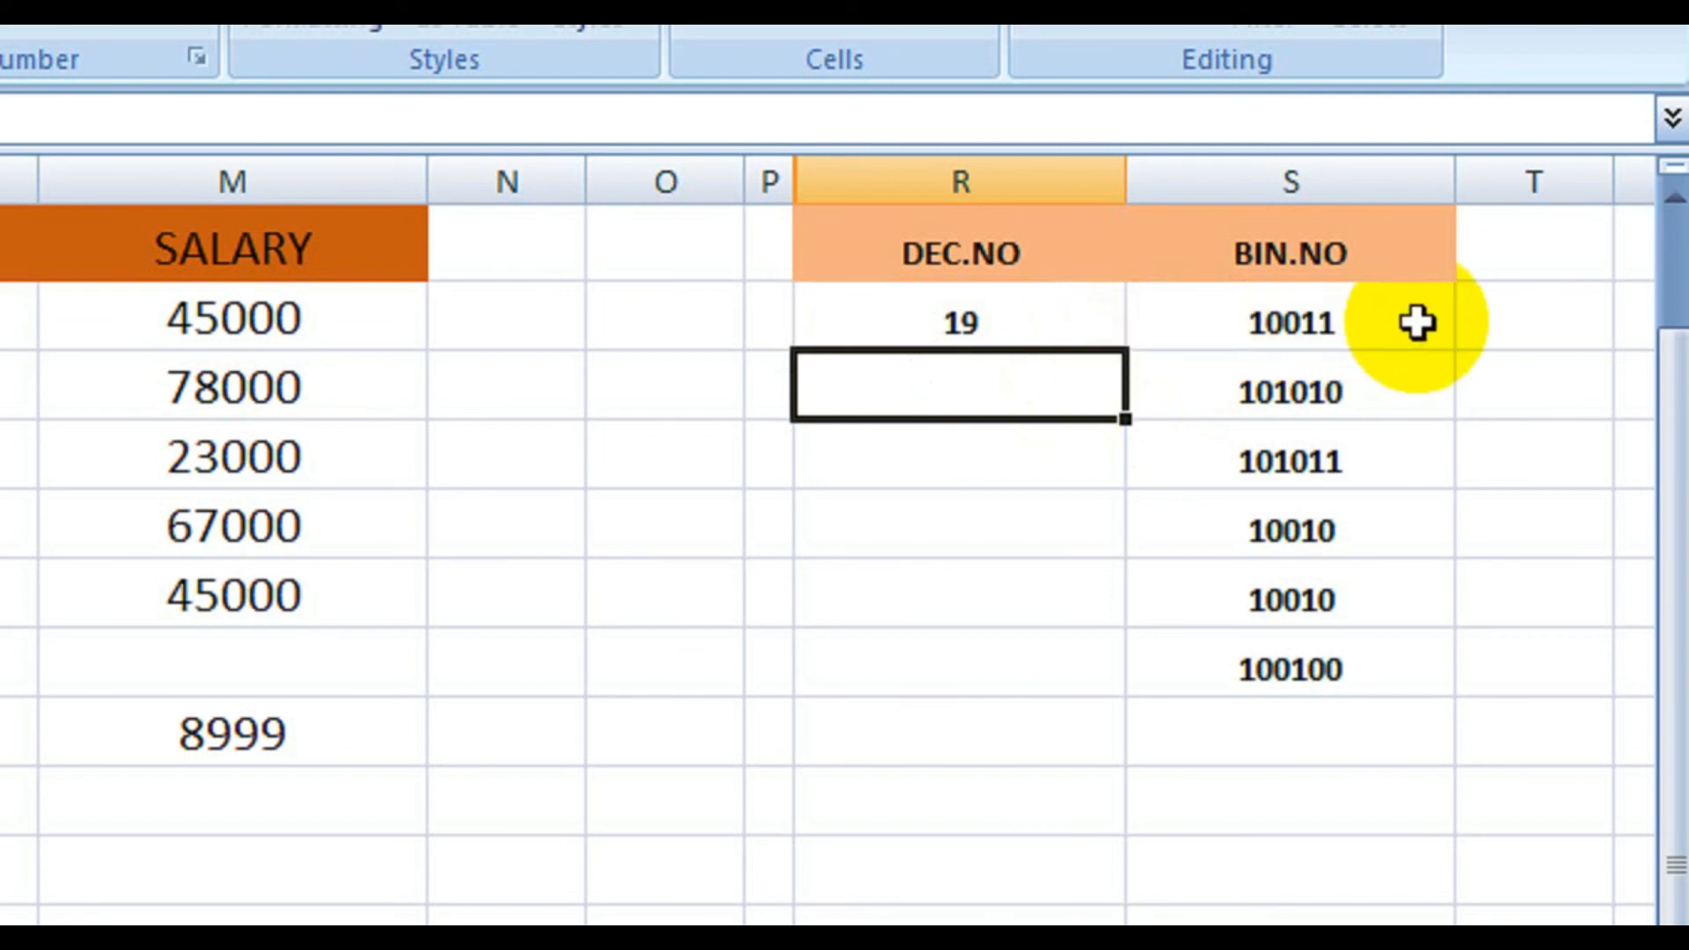
# Step: Fill the BIN2DEC formula from R4 down to R9 to convert the remaining binary numbers
pyautogui.click(1077, 323)
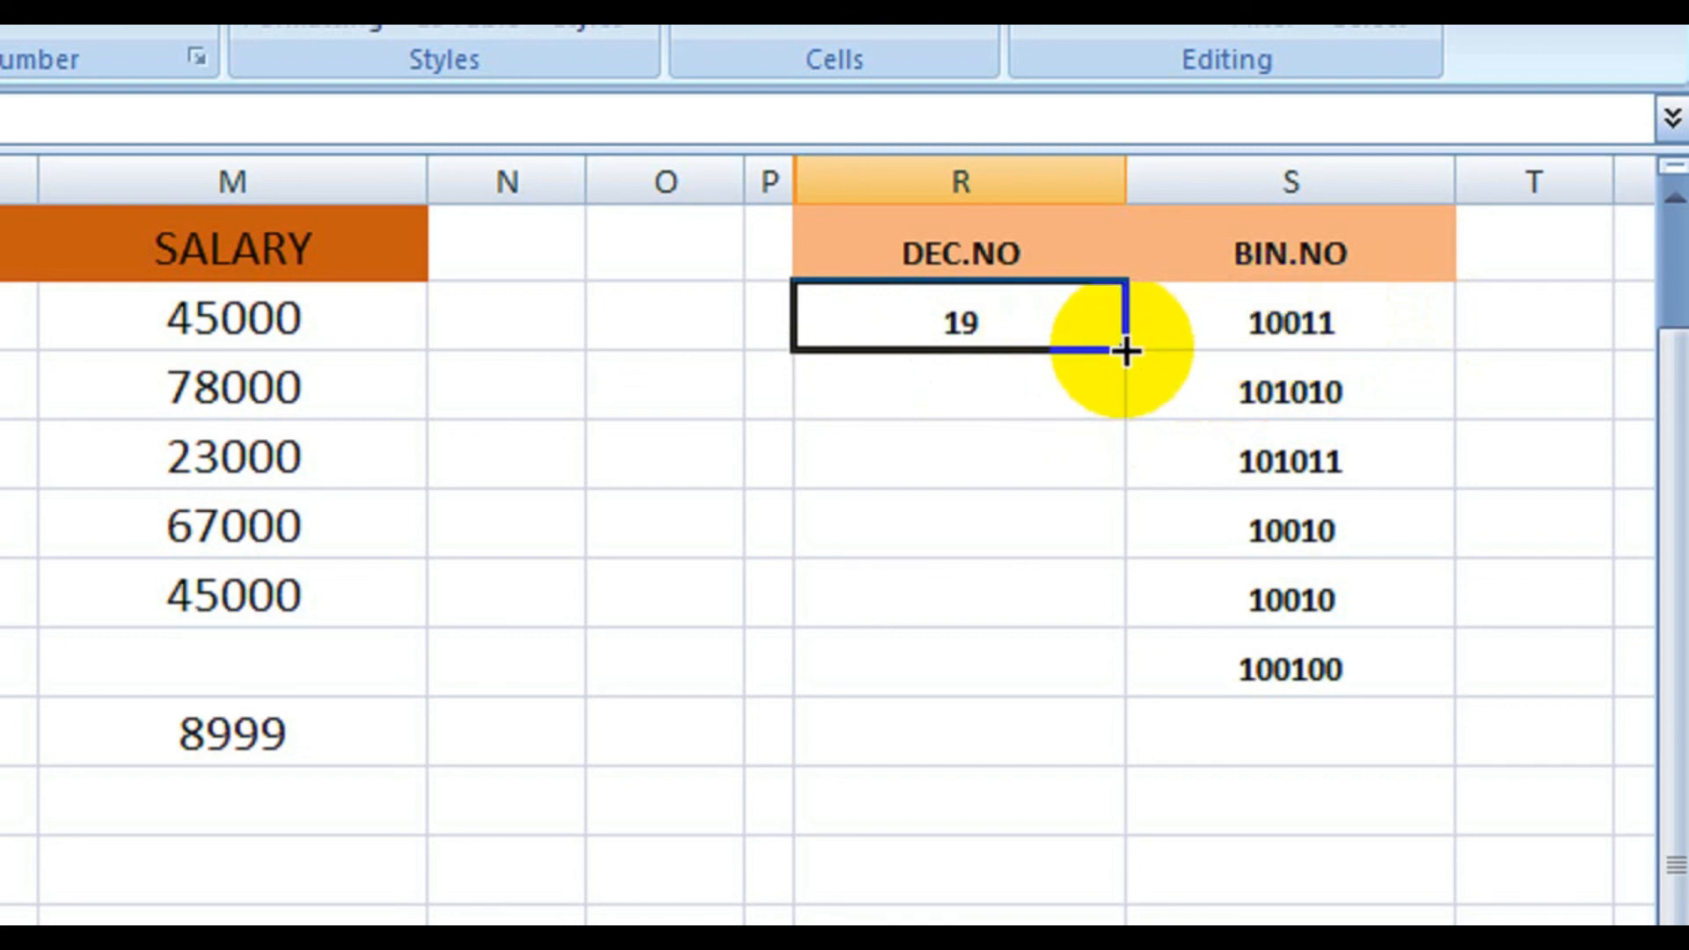
pyautogui.moveTo(1126, 346); pyautogui.dragTo(1090, 690)
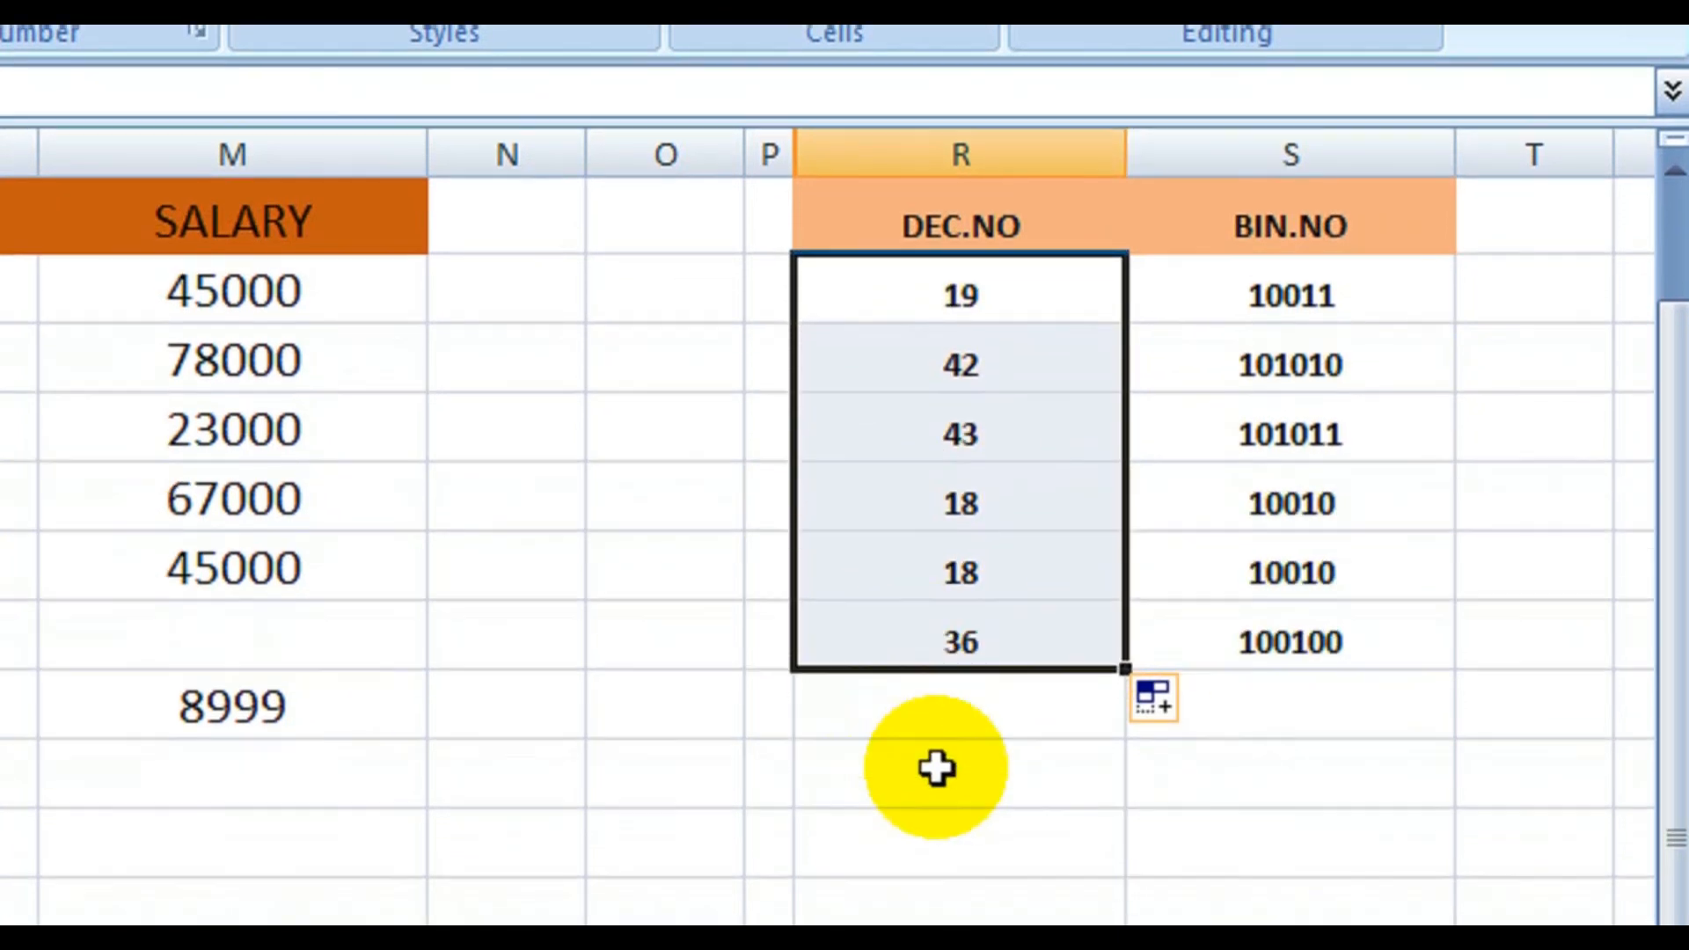
pyautogui.click(935, 811)
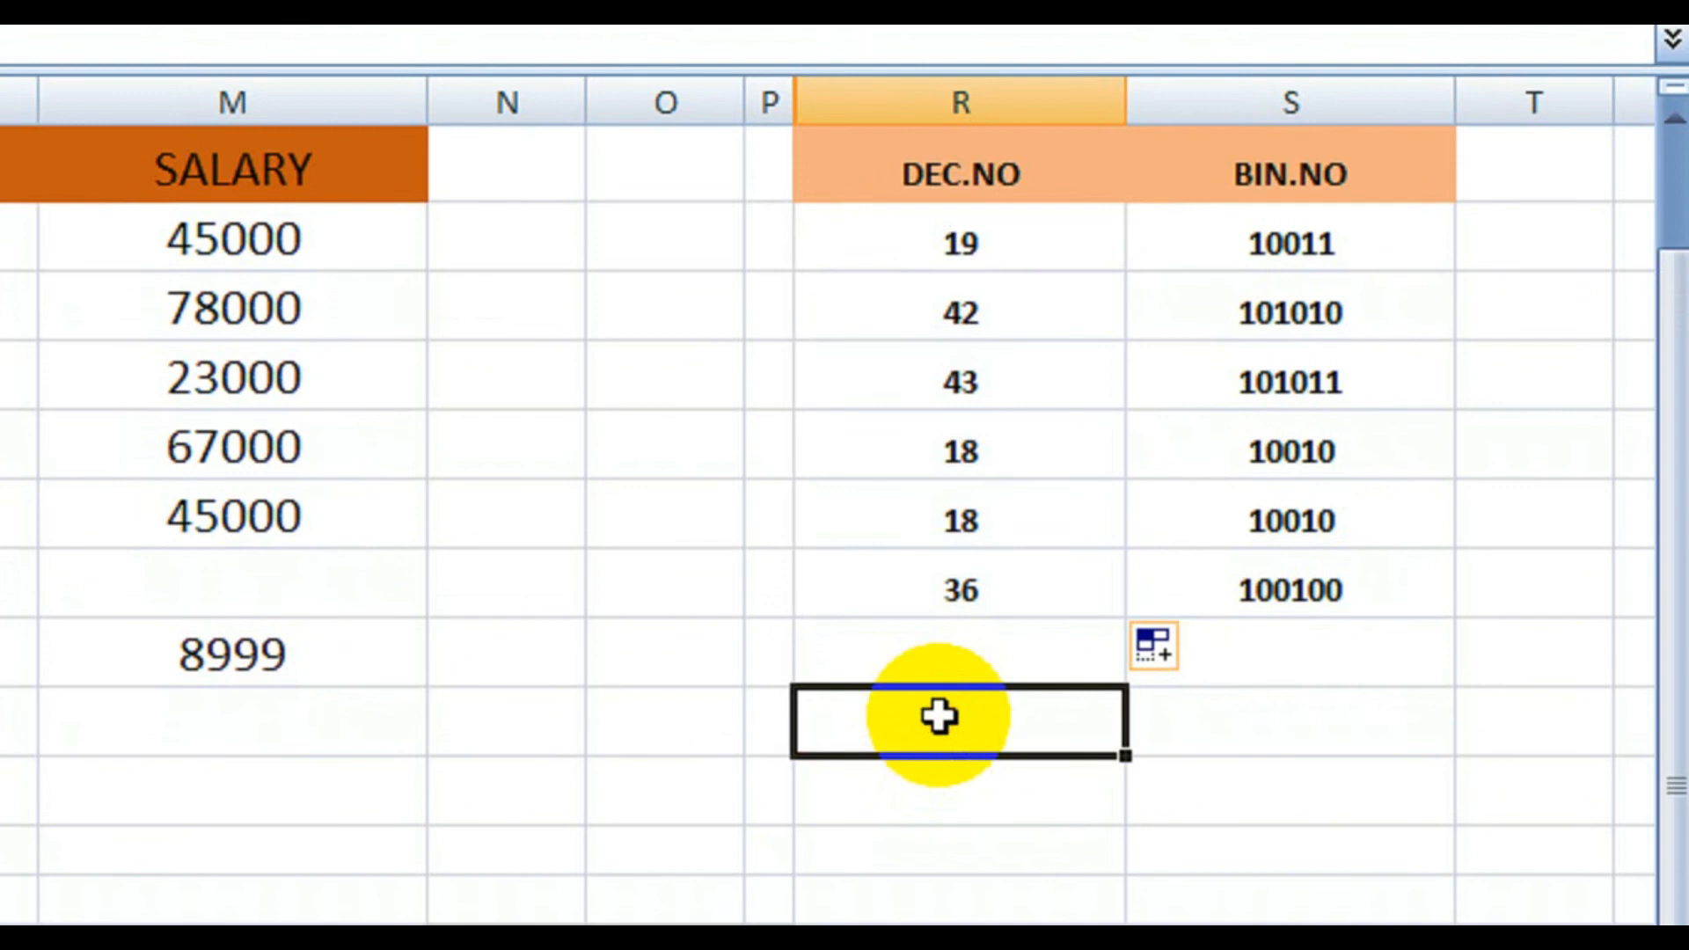